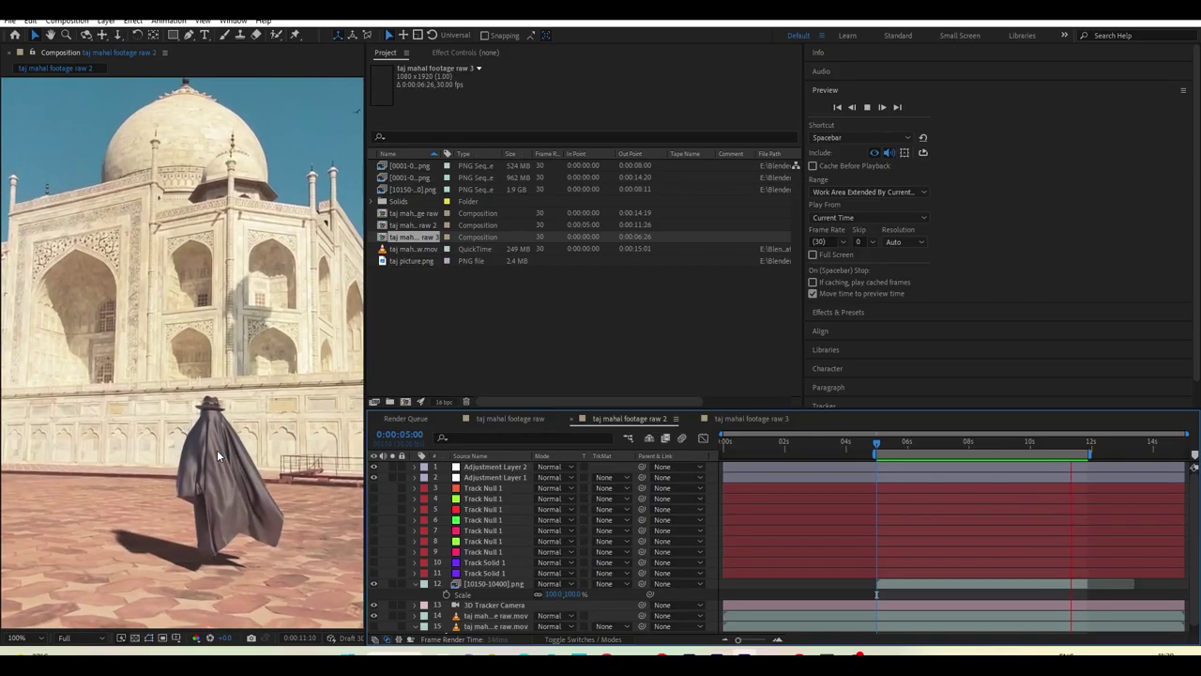
- Inspect the cloaked figure up close in the playing composition, then fit the whole frame in the viewer
scroll(236, 458, down, 2)
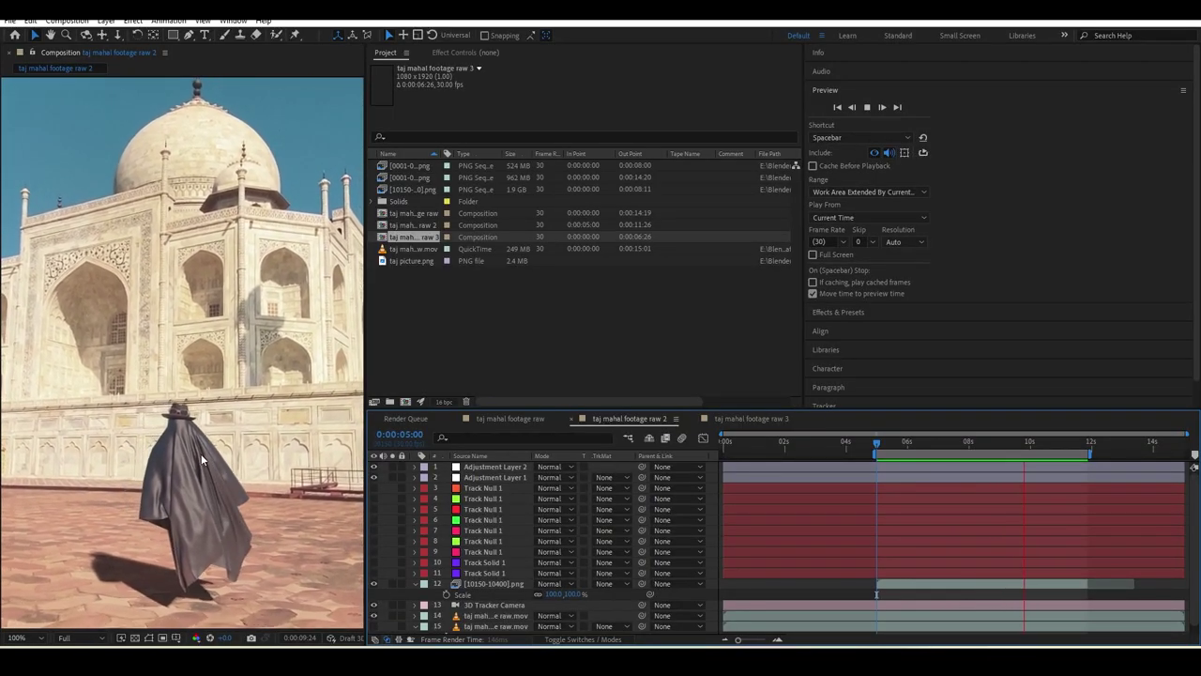
scroll(201, 453, up, 4)
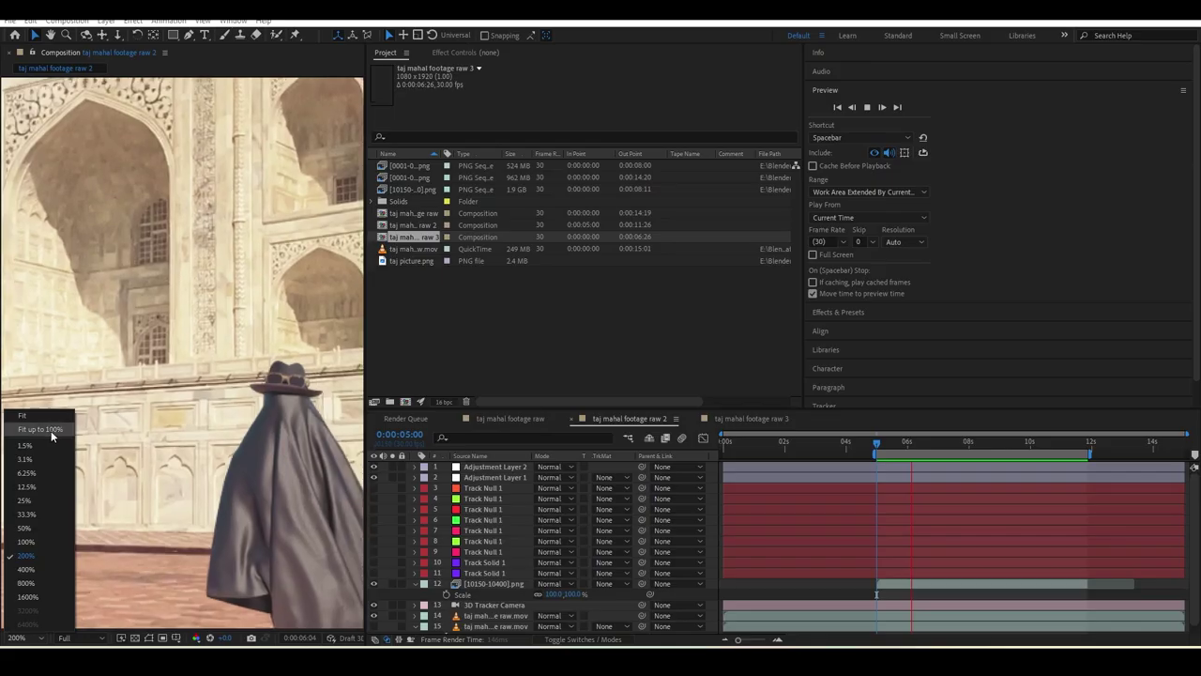
key(shift+slash)
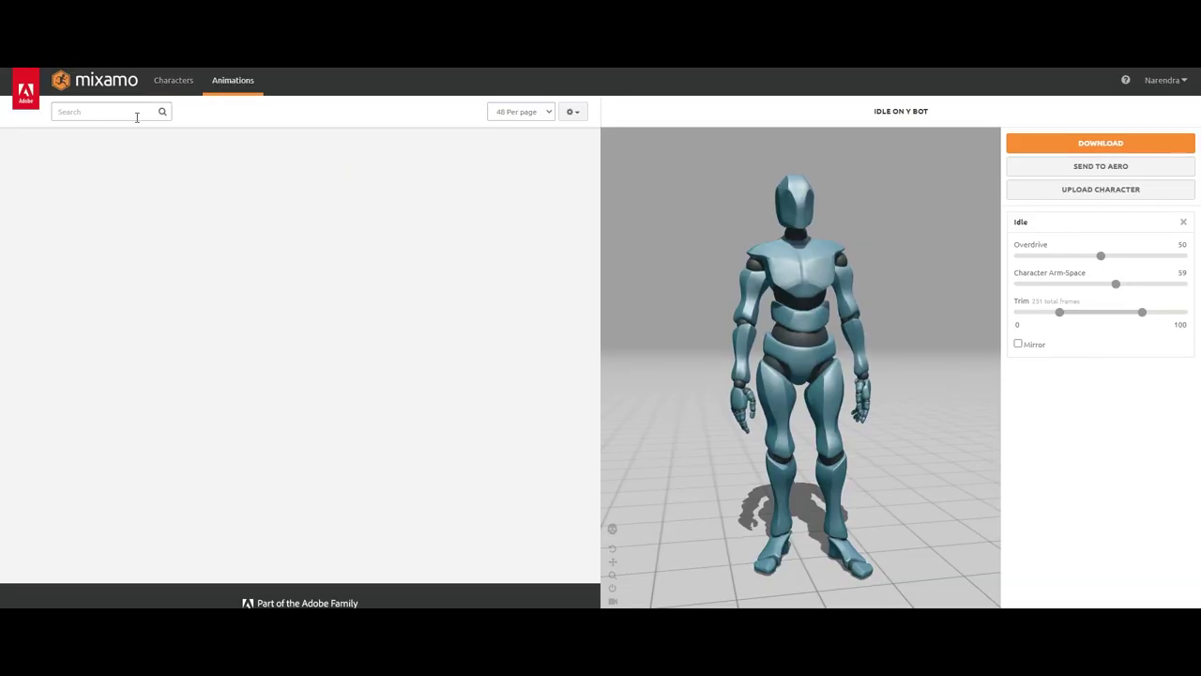
- In Mixamo, search the animations for "idle" and choose an Idle animation for the character
click(122, 112)
text(idle)
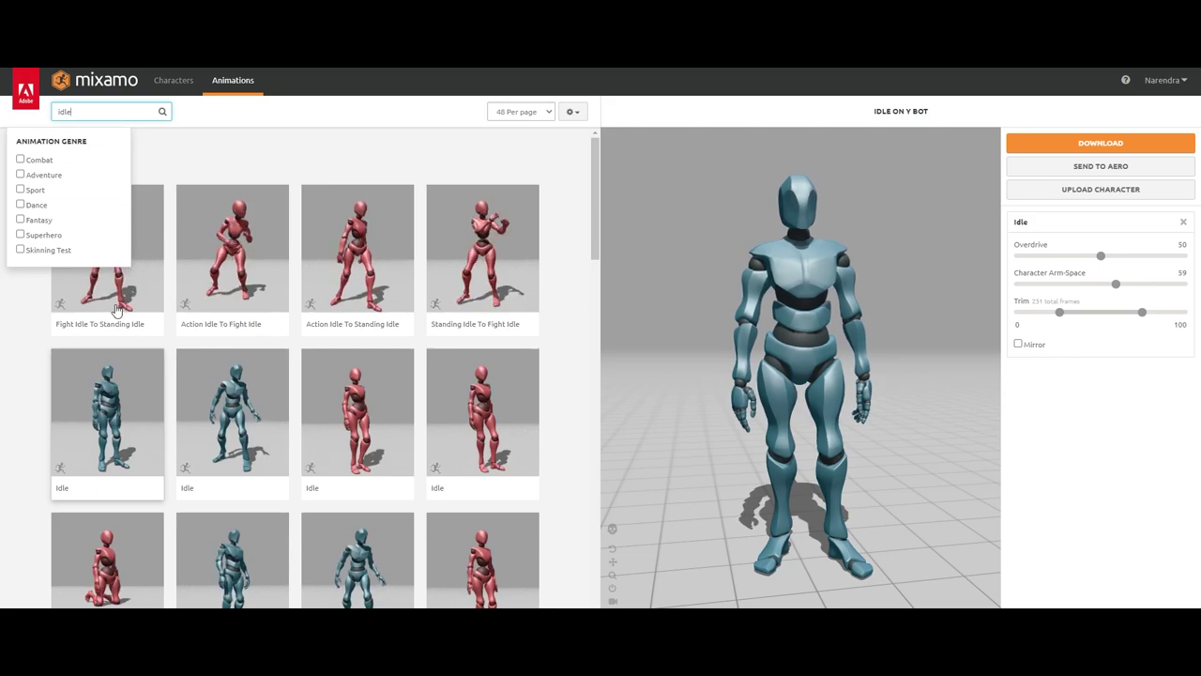
key(Return)
click(135, 445)
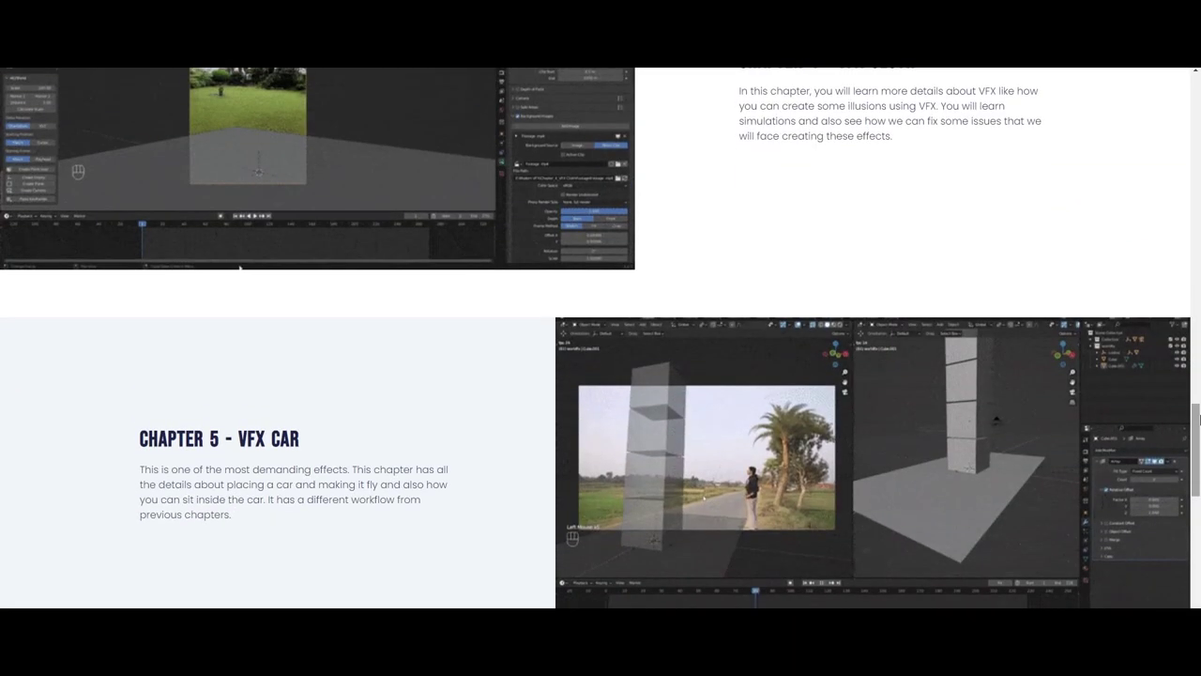
scroll(1167, 329, down, 10)
scroll(1167, 329, up, 15)
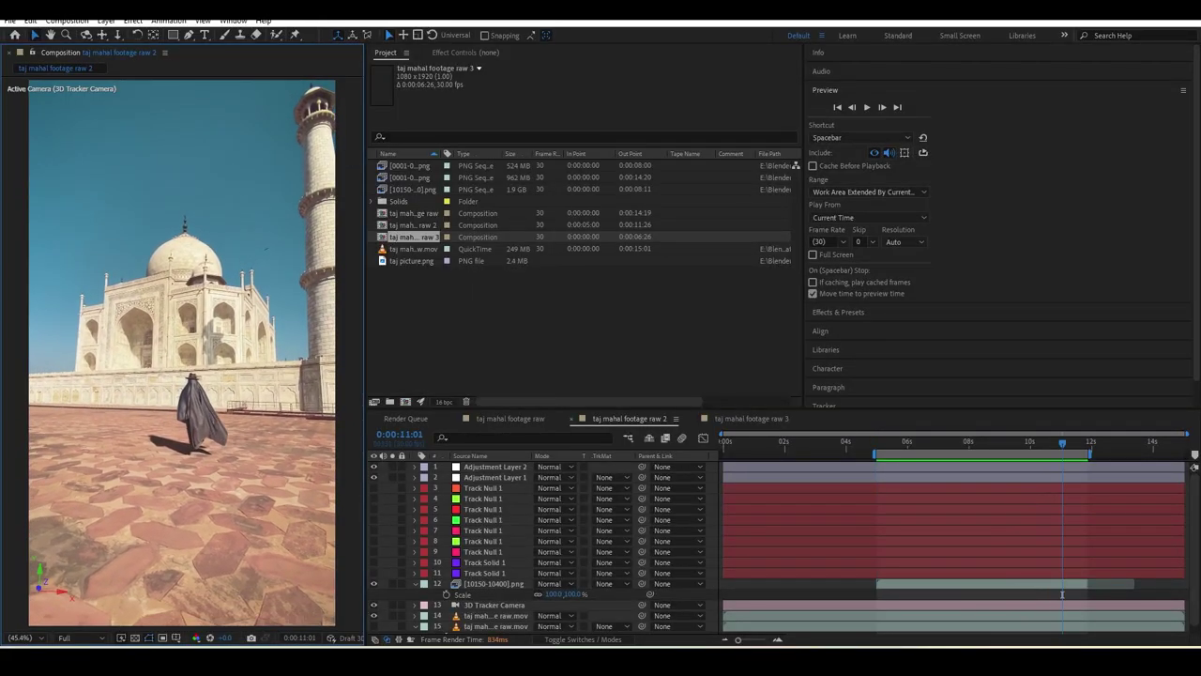
- In After Effects, start a new empty project in place of the open Taj Mahal project
click(5, 23)
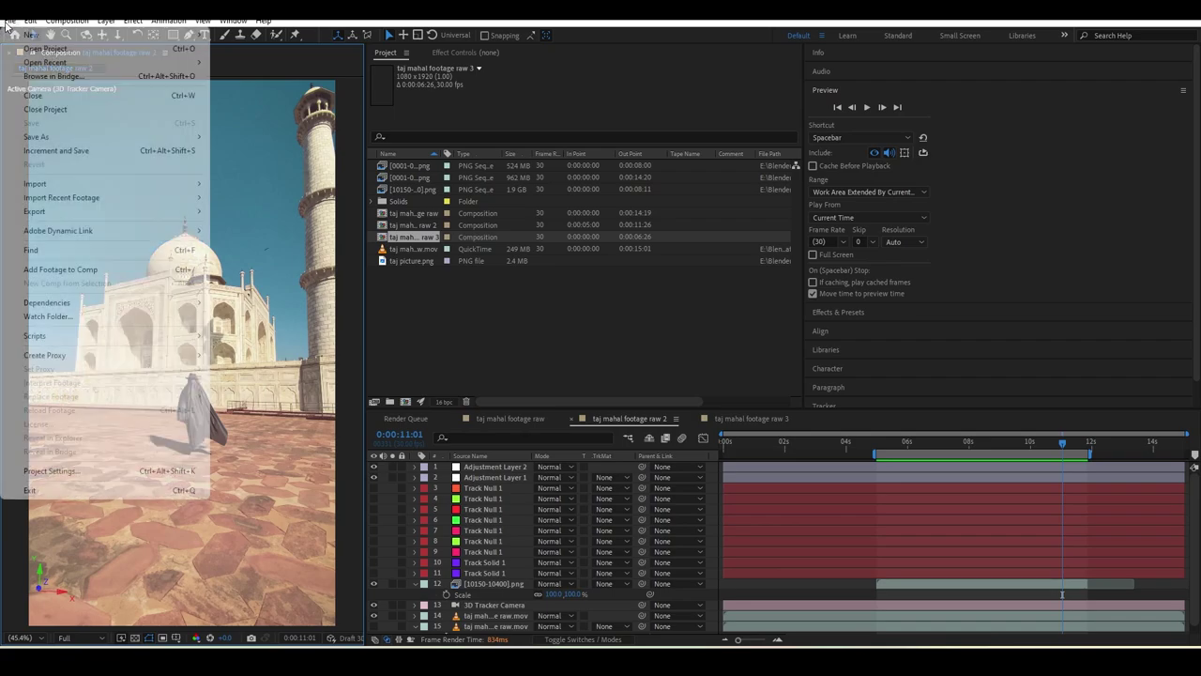
click(640, 625)
click(4, 24)
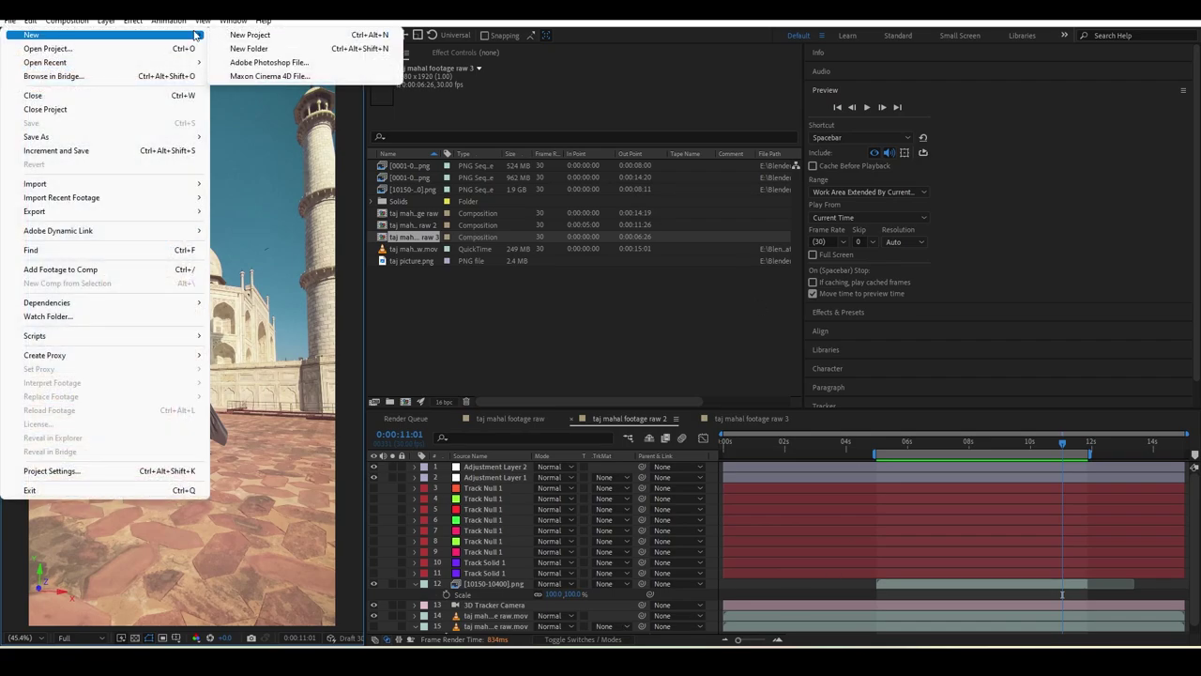
click(226, 37)
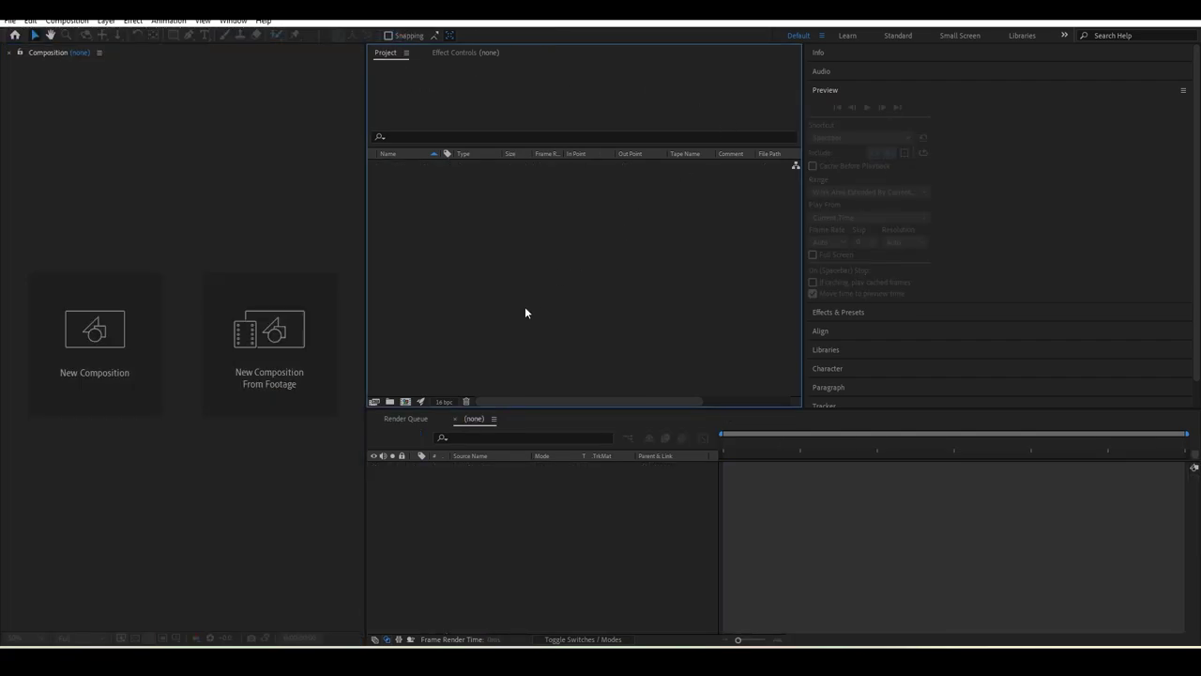
- Import Taj mahal tutorial fooatge.mov, create a composition from it and preview the clip
double_click(475, 307)
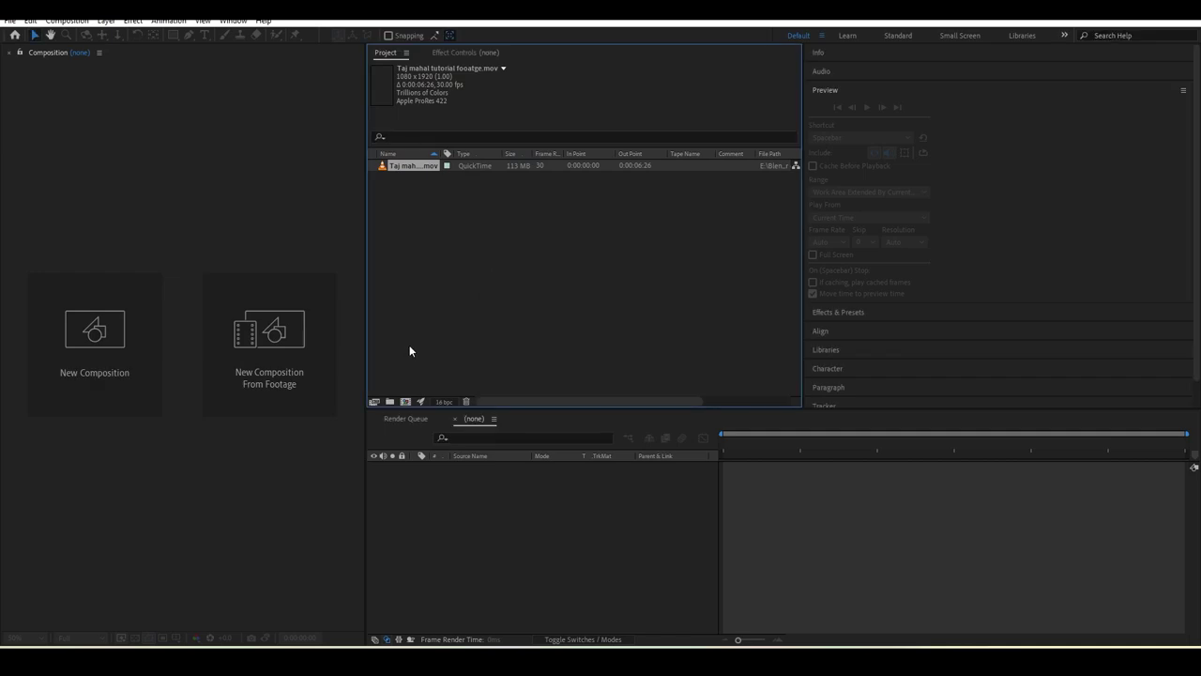
drag(409, 402, 406, 401)
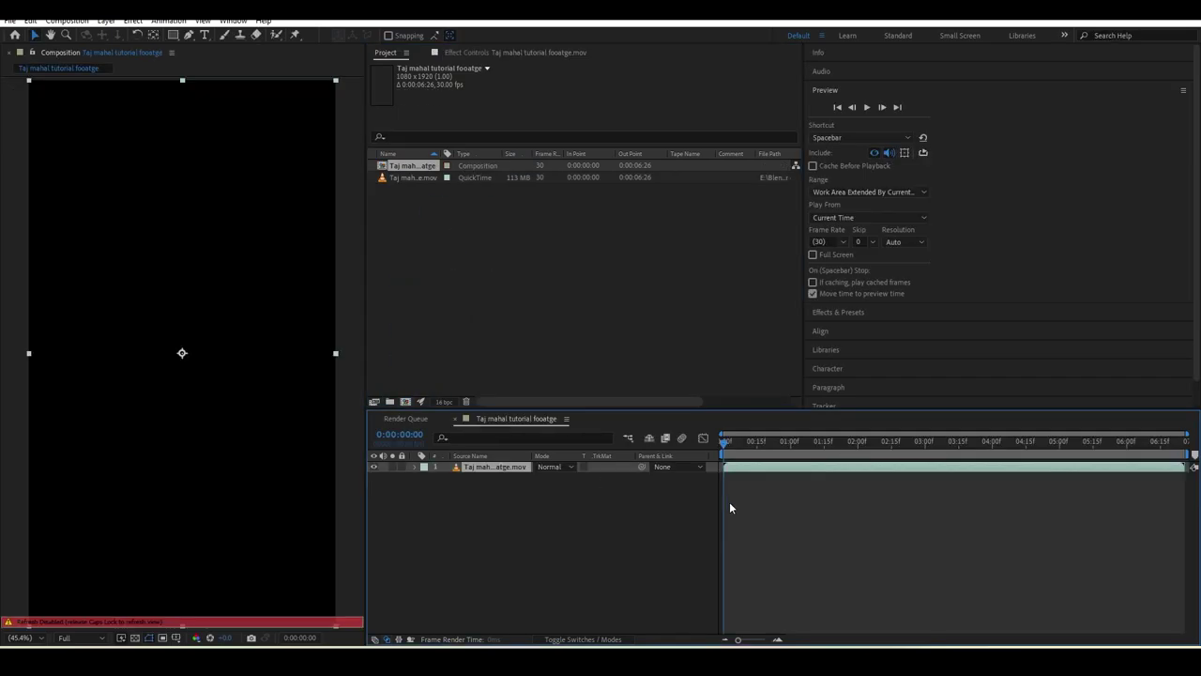
key(space)
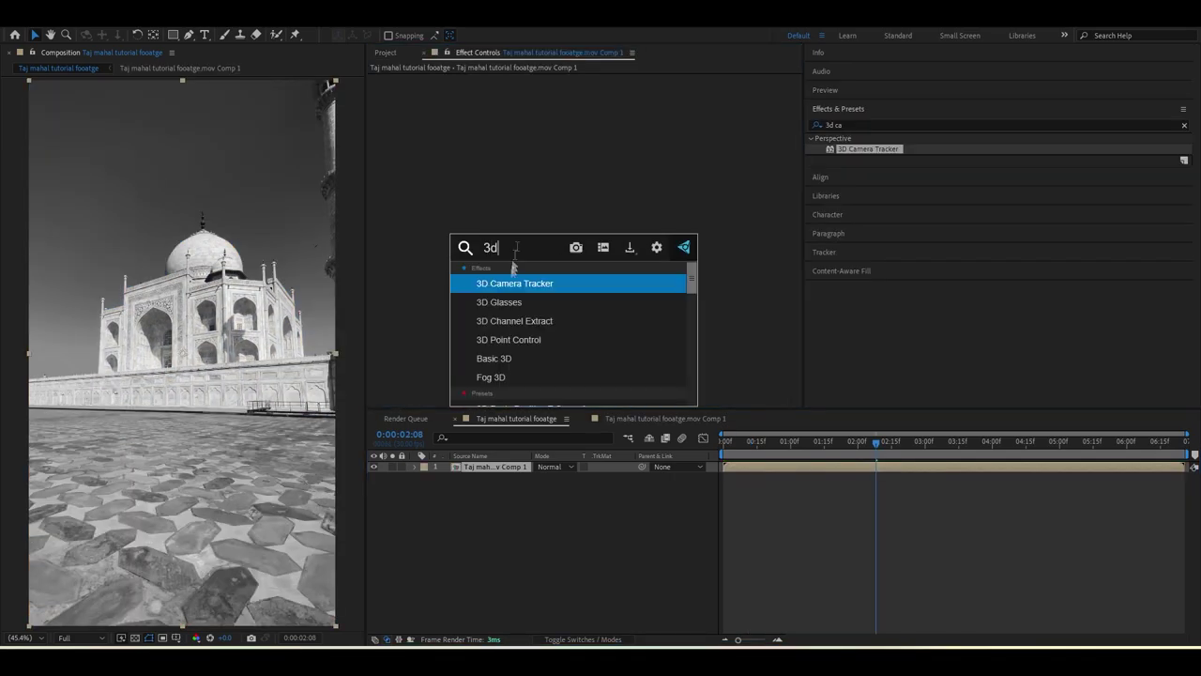
- Apply the 3D Camera Tracker to the black-and-white precomp layer and reveal its advanced solve details
click(517, 281)
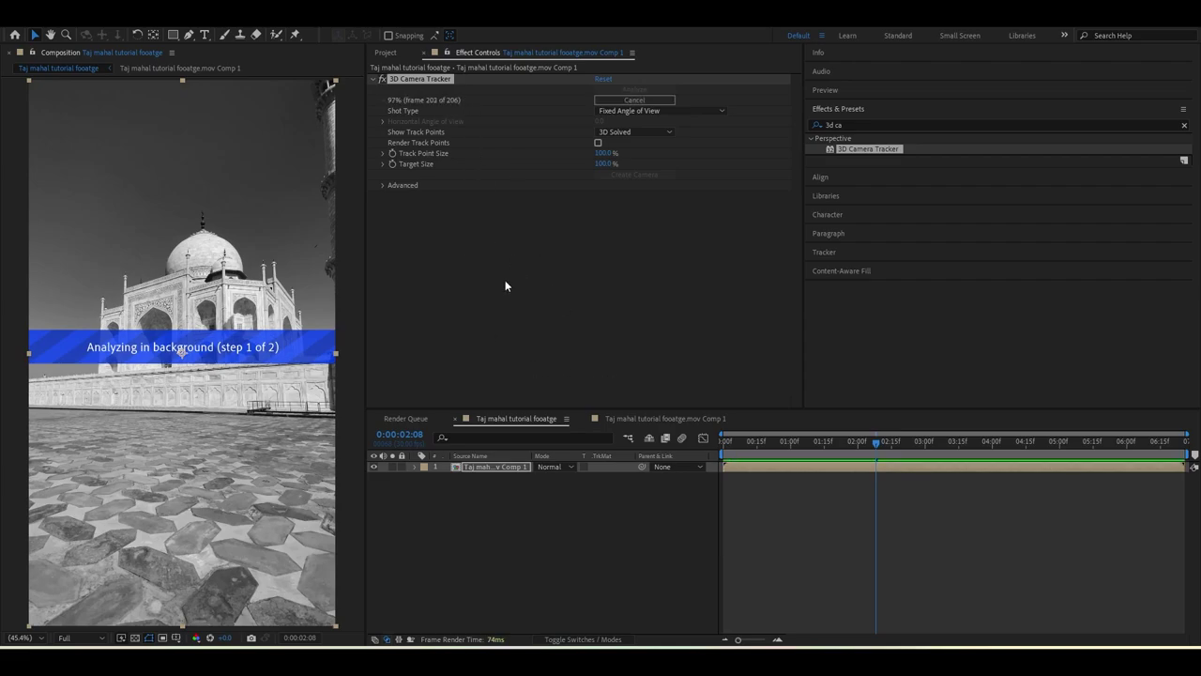
drag(737, 445, 946, 447)
click(383, 185)
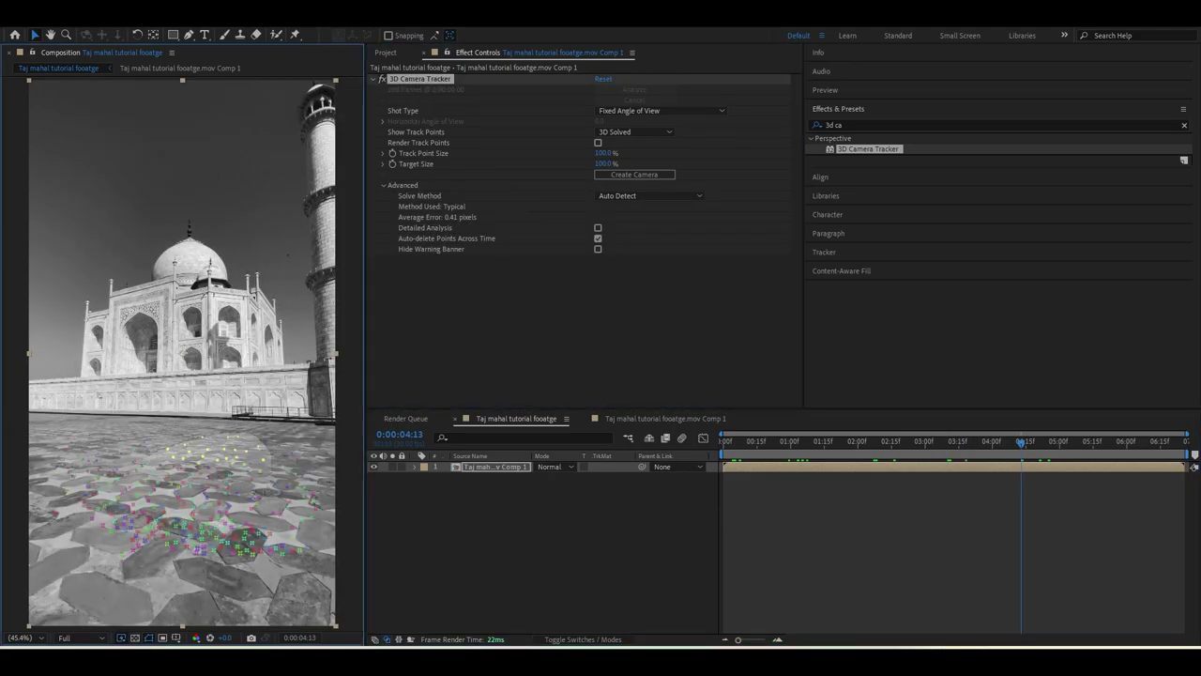
- Select the track points on the paved ground, set the ground plane there, and create a solid and camera from them
drag(162, 553, 105, 488)
right_click(176, 495)
click(225, 615)
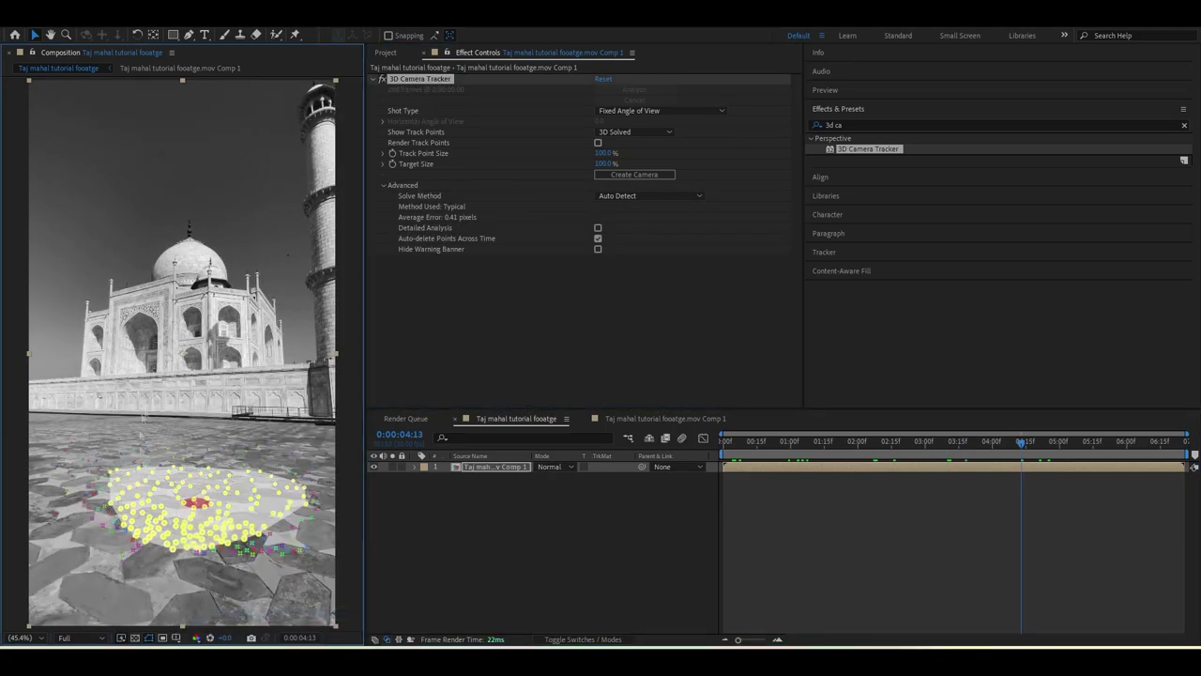
right_click(182, 503)
click(235, 527)
- Scale the track solid up to about 1167% so it covers the paving, then start an effect search with "g"
click(488, 477)
click(490, 466)
key(s)
drag(554, 477, 657, 477)
key(w)
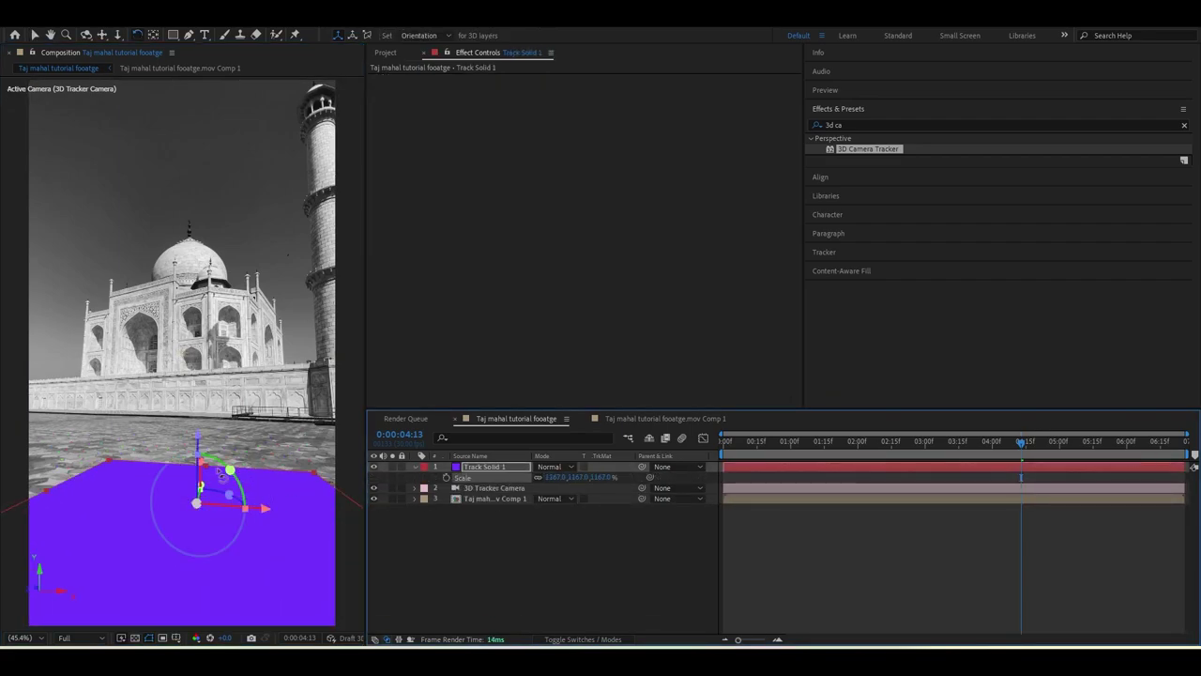
key(ctrl+space)
text(g)
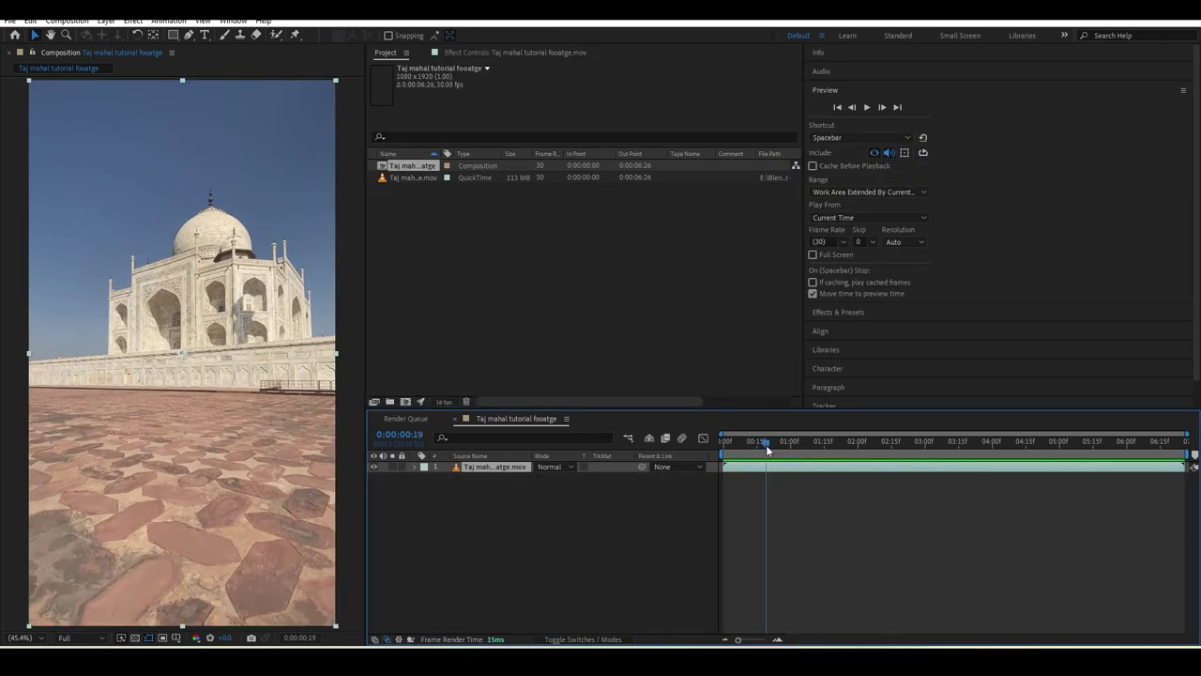
- Review the footage, try the 3D Camera Tracker effect on the original clip layer, and remove the effect from it
drag(767, 451, 838, 449)
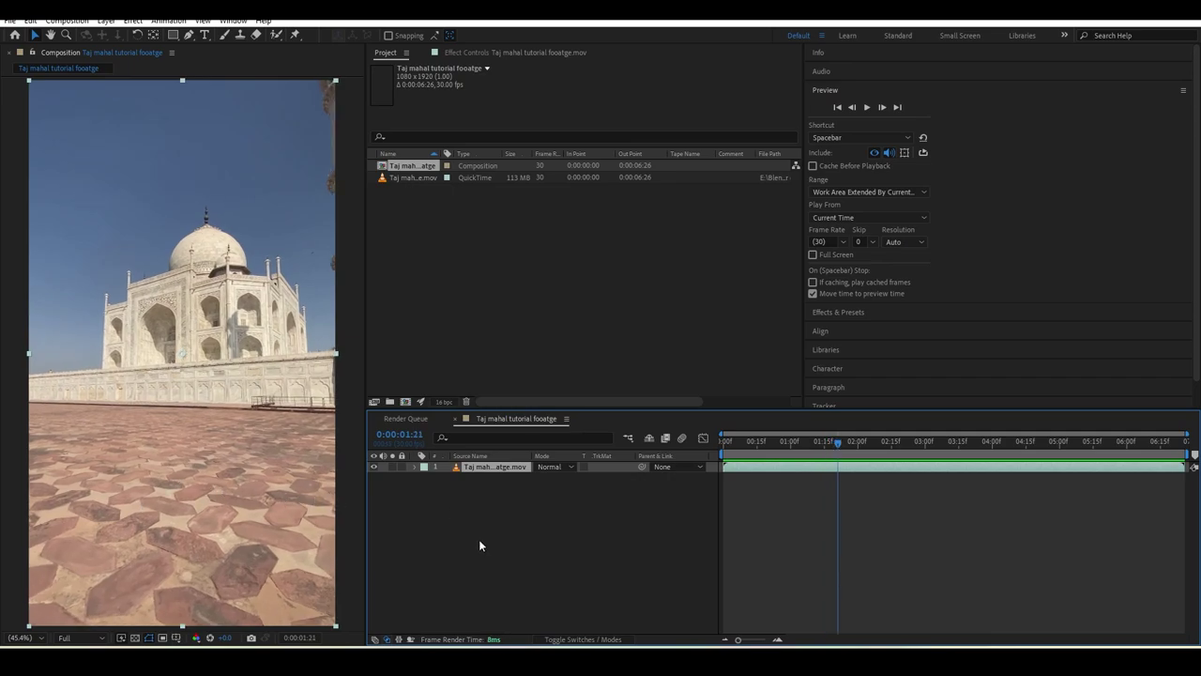
drag(838, 443, 1053, 490)
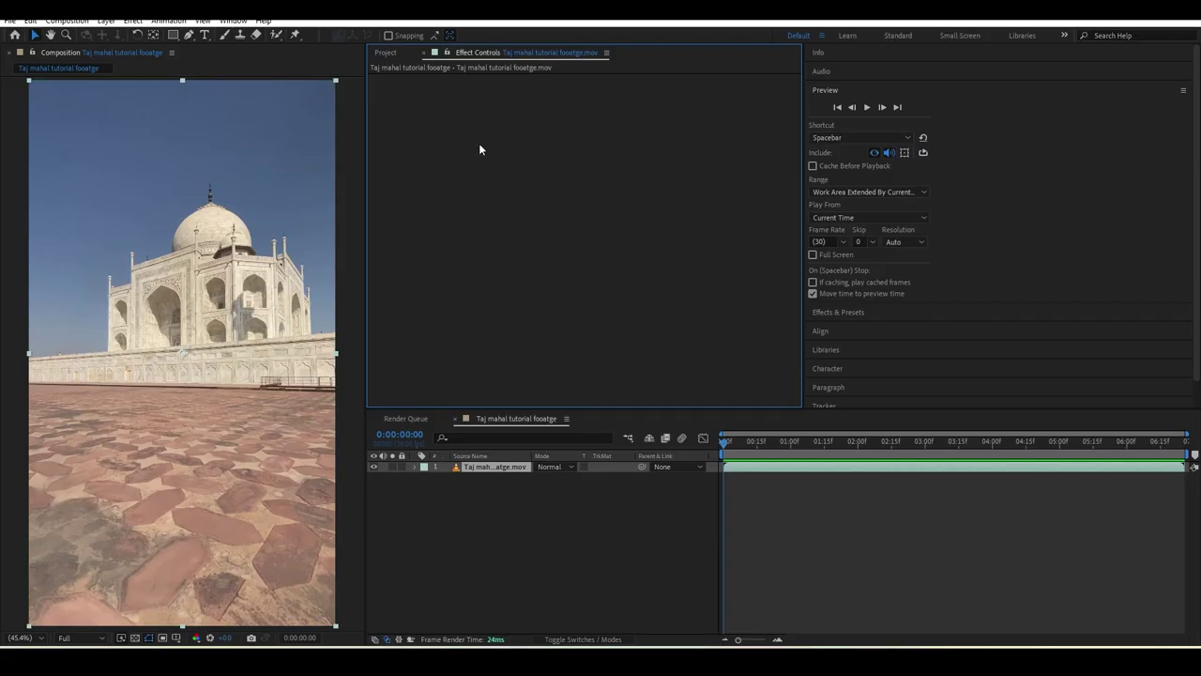
key(ctrl+space)
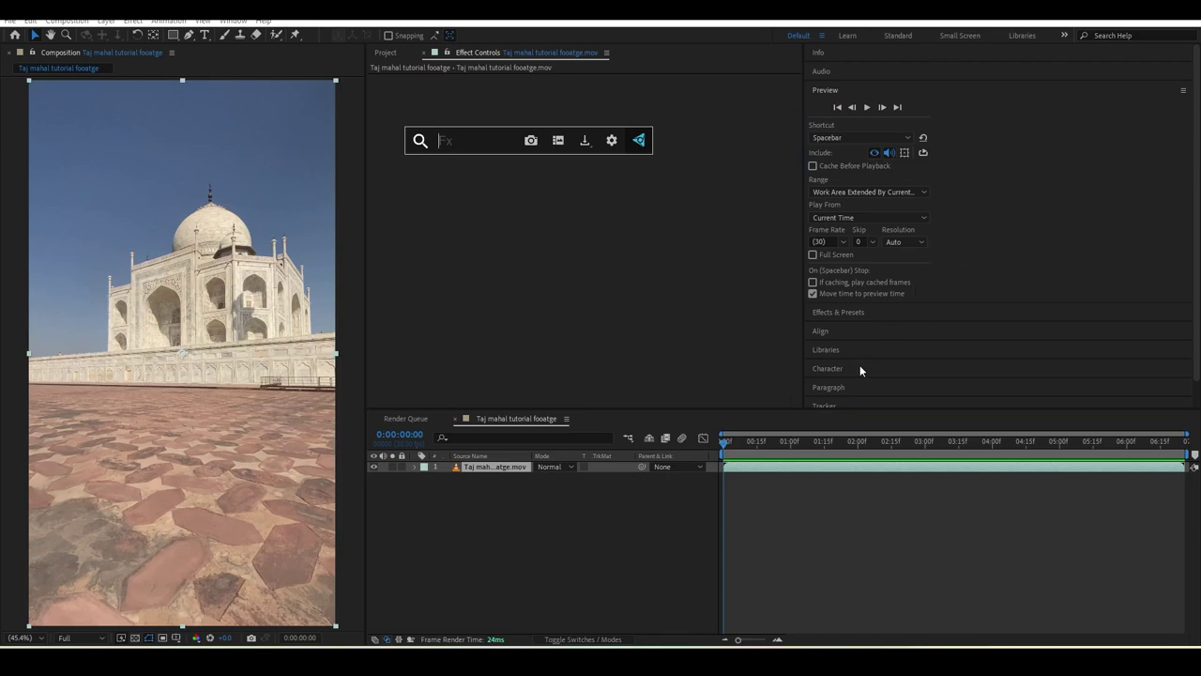
scroll(855, 362, down, 1)
scroll(855, 357, up, 1)
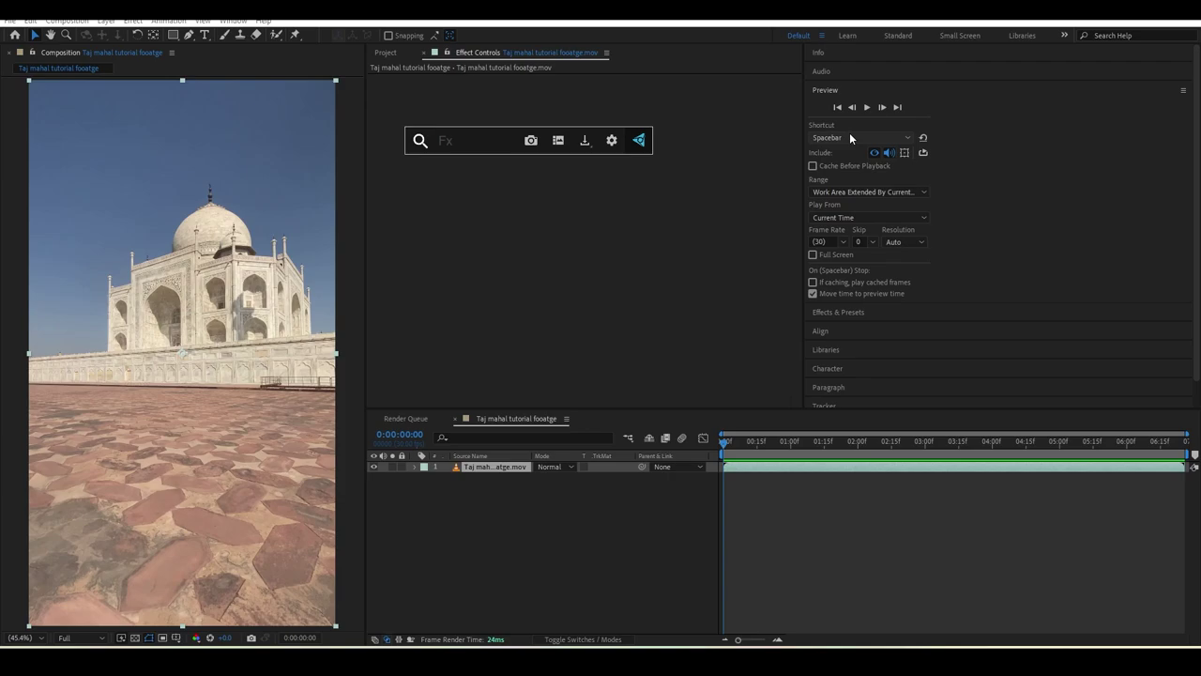
click(869, 313)
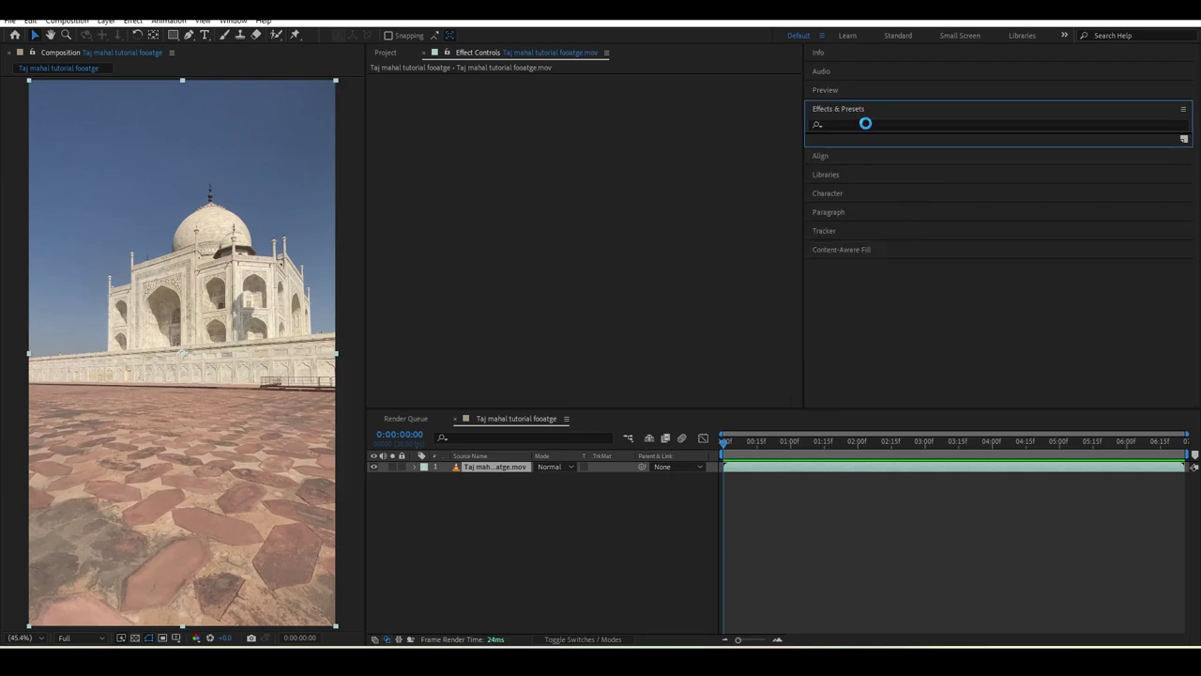
text(3d ca)
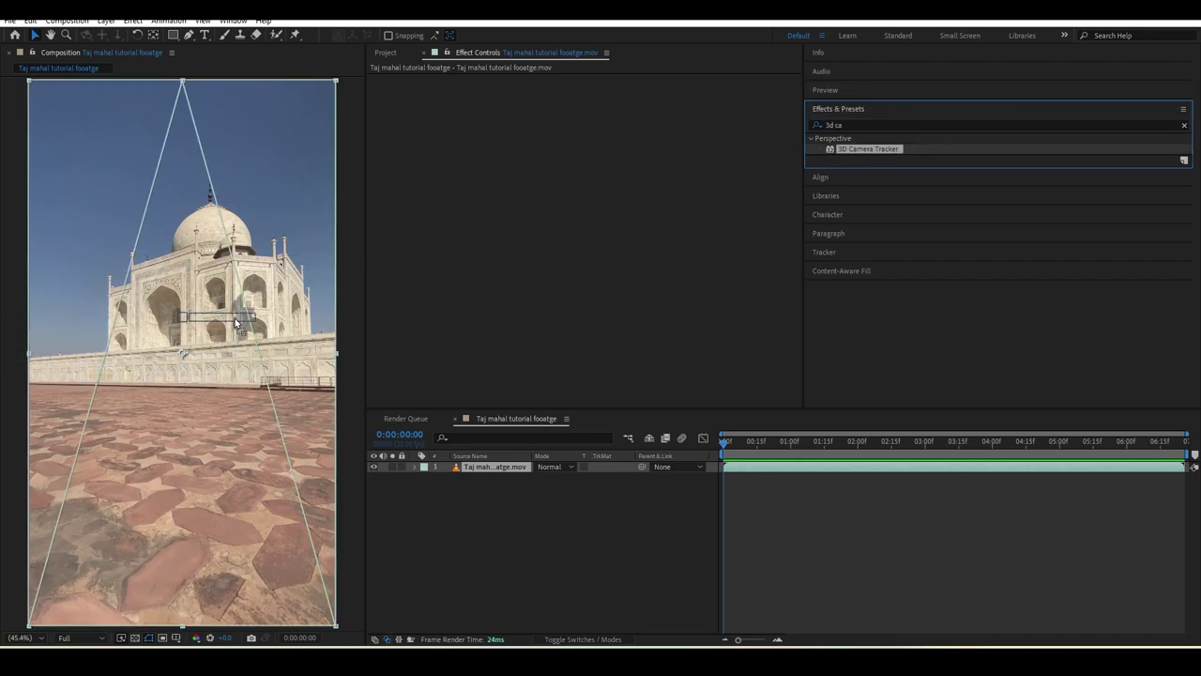
drag(235, 323, 236, 324)
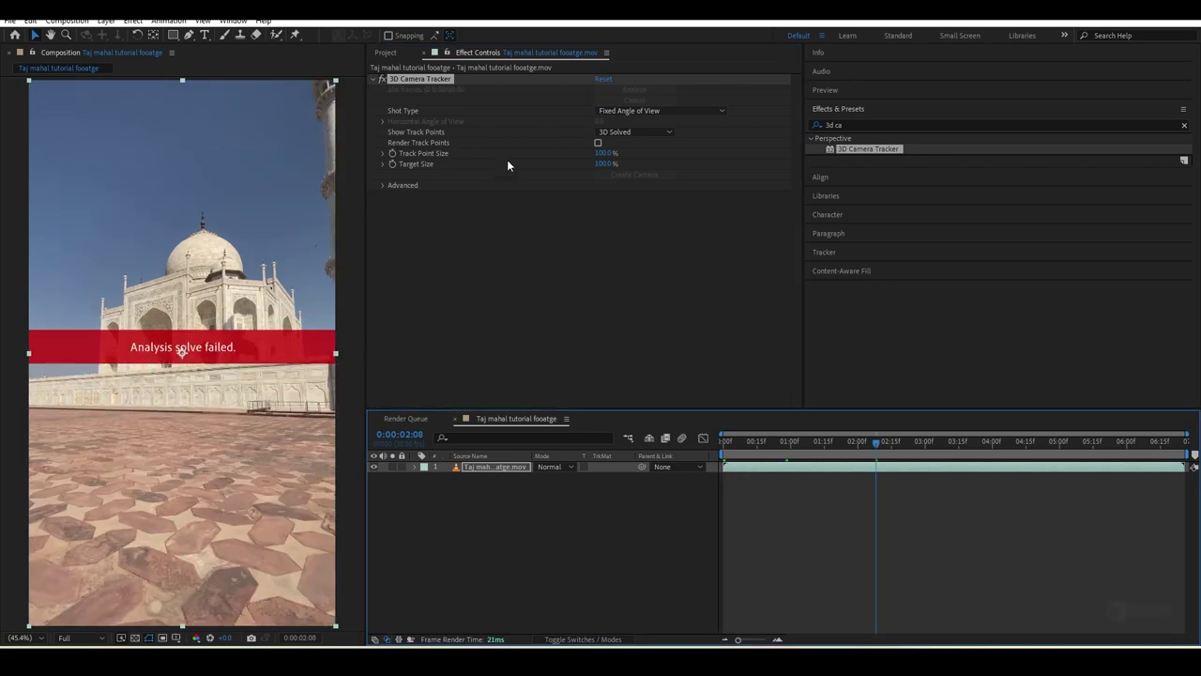
key(Delete)
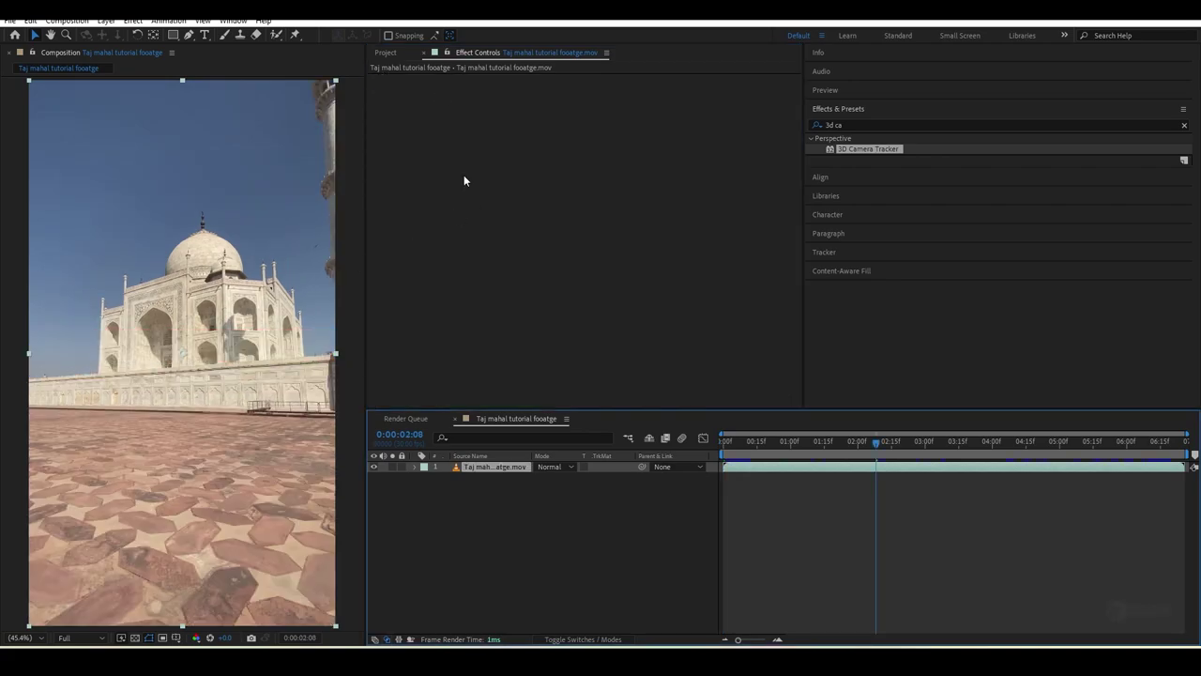
- Pre-compose the Taj Mahal footage layer and open the resulting nested composition
right_click(493, 467)
click(554, 399)
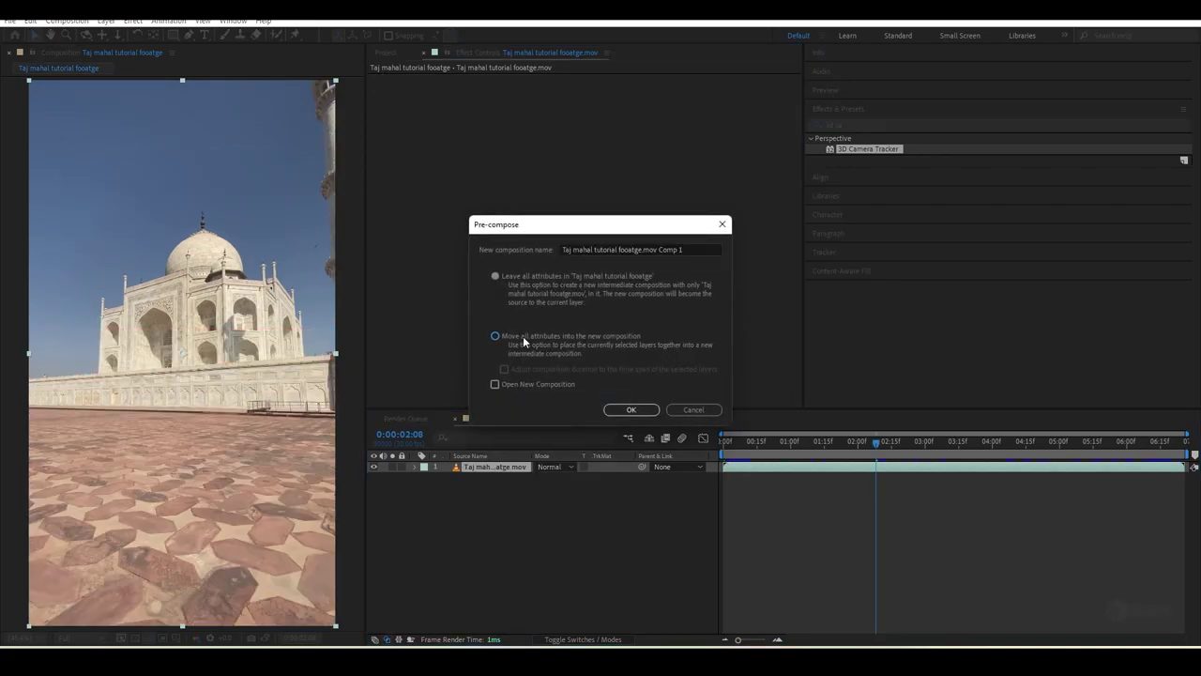
click(630, 410)
double_click(483, 466)
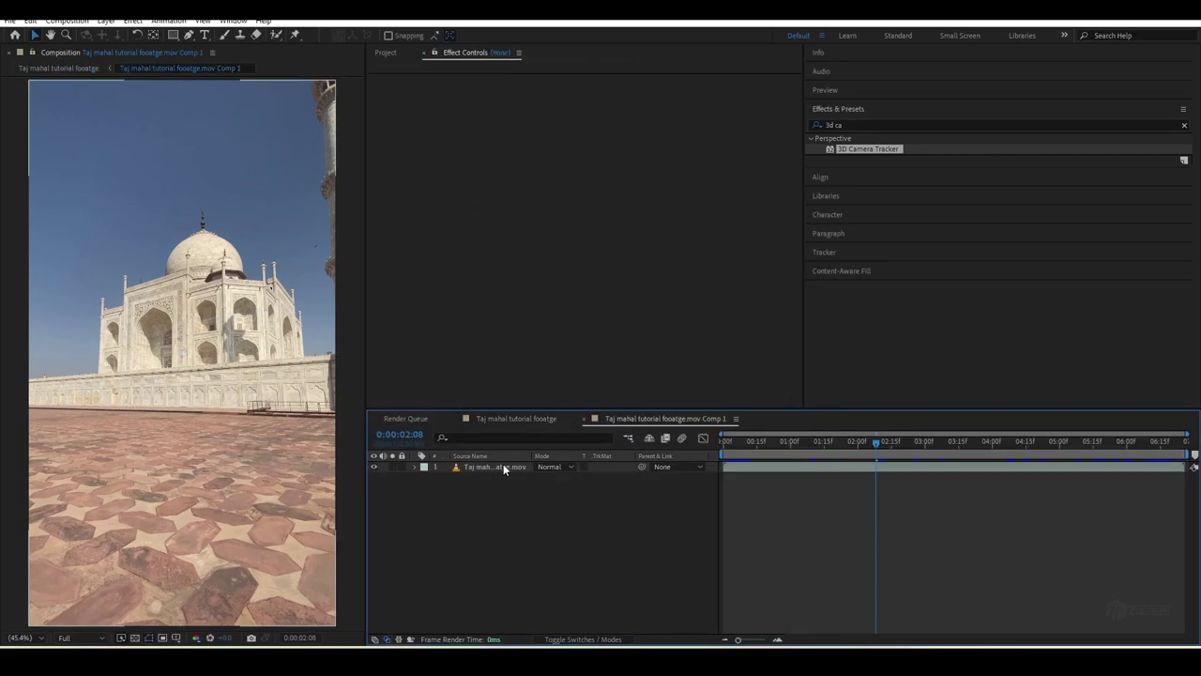
- Apply the Tint effect to the footage layer inside the nested composition
key(ctrl+space)
text(tint)
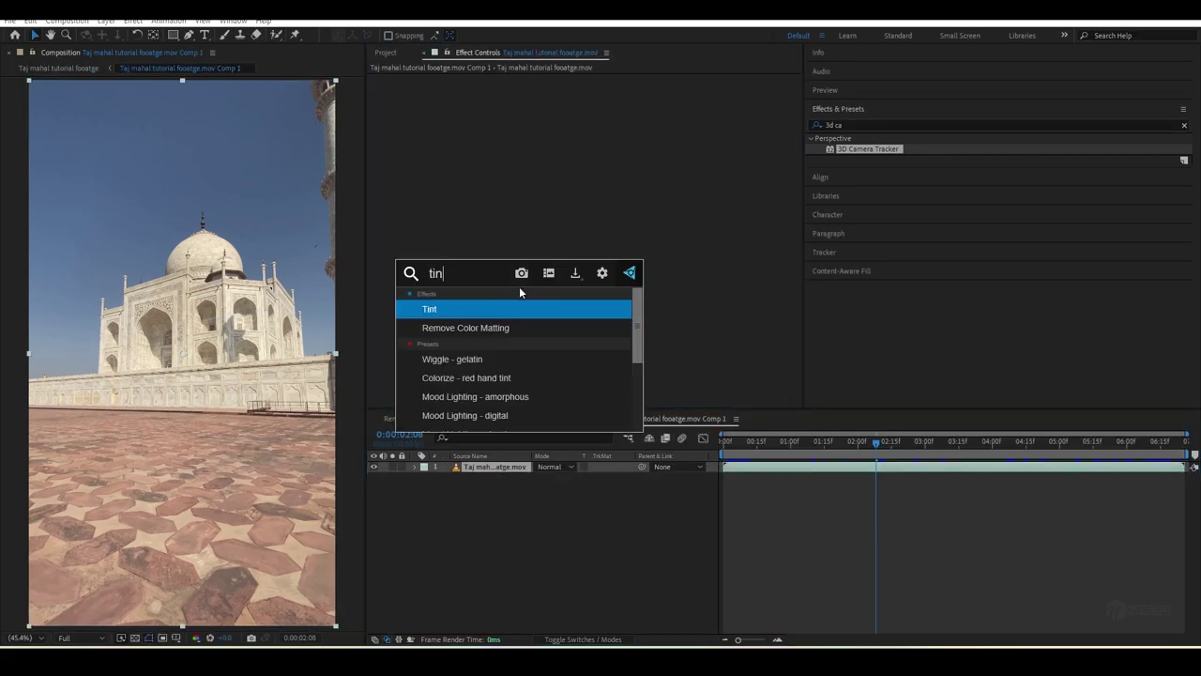
click(503, 309)
- Add a Curves effect to the footage and pull the RGB curve's shadows down while lifting the midtones slightly for contrast
text(Cu)
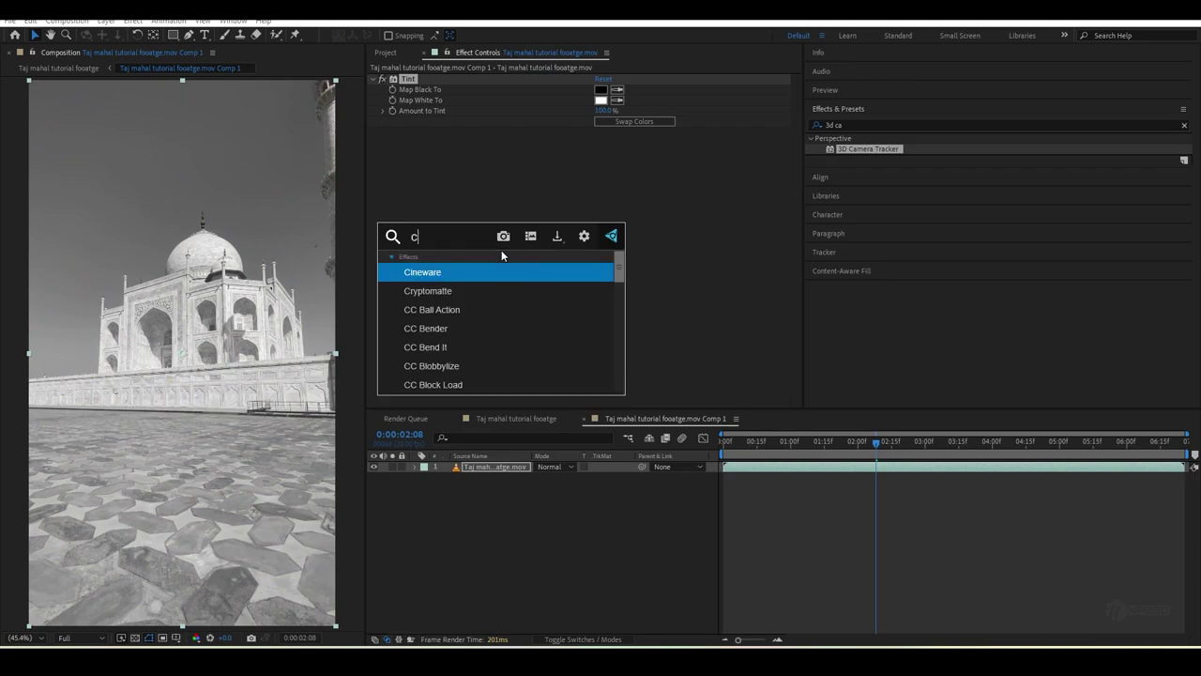
click(457, 275)
drag(435, 295, 431, 316)
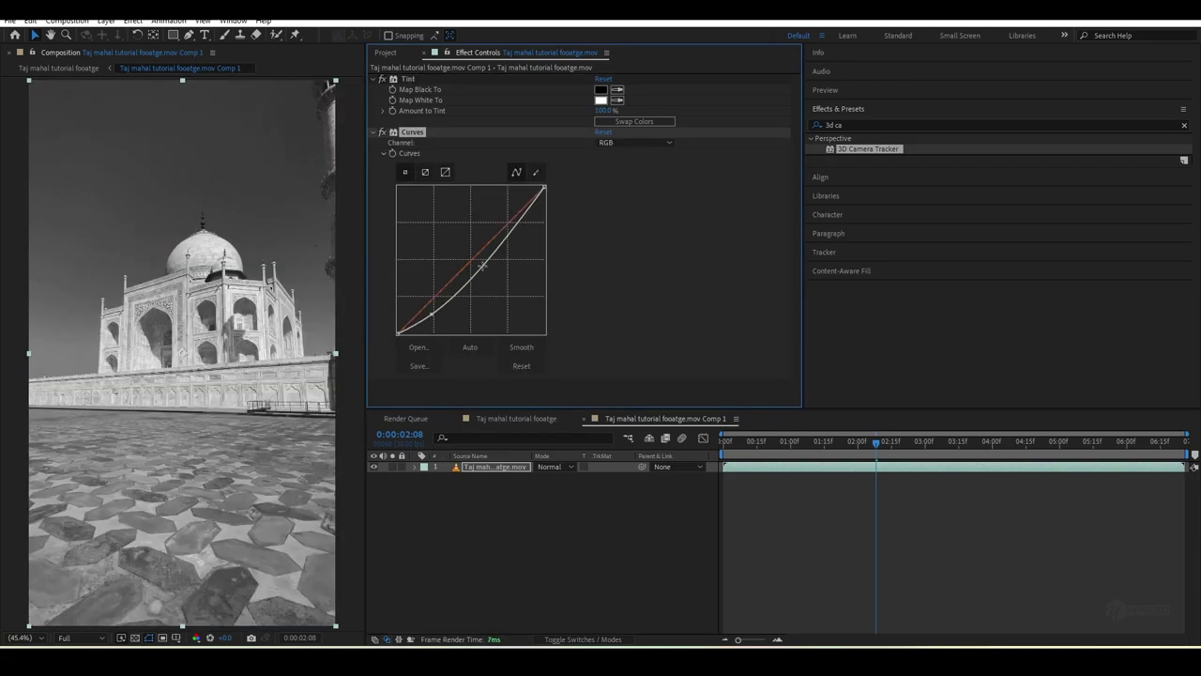
drag(484, 266, 484, 255)
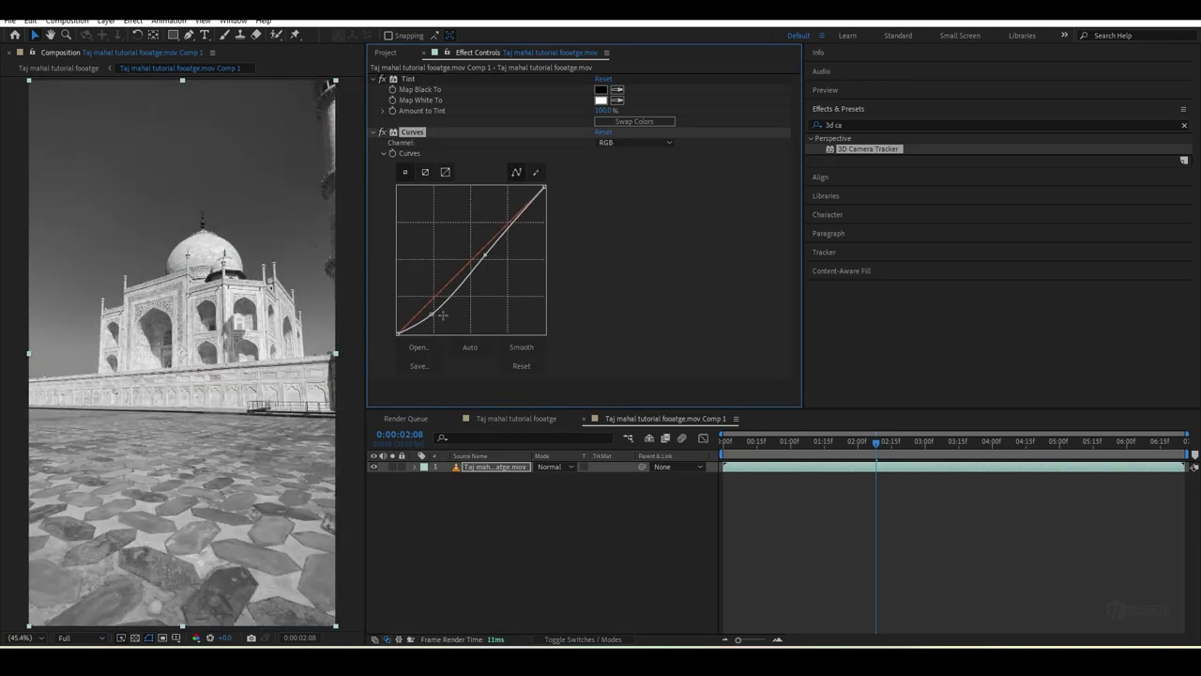
- Return to the main Taj mahal tutorial fooatge composition and apply the 3D Camera Tracker to the precomp layer
click(535, 420)
key(ctrl+space)
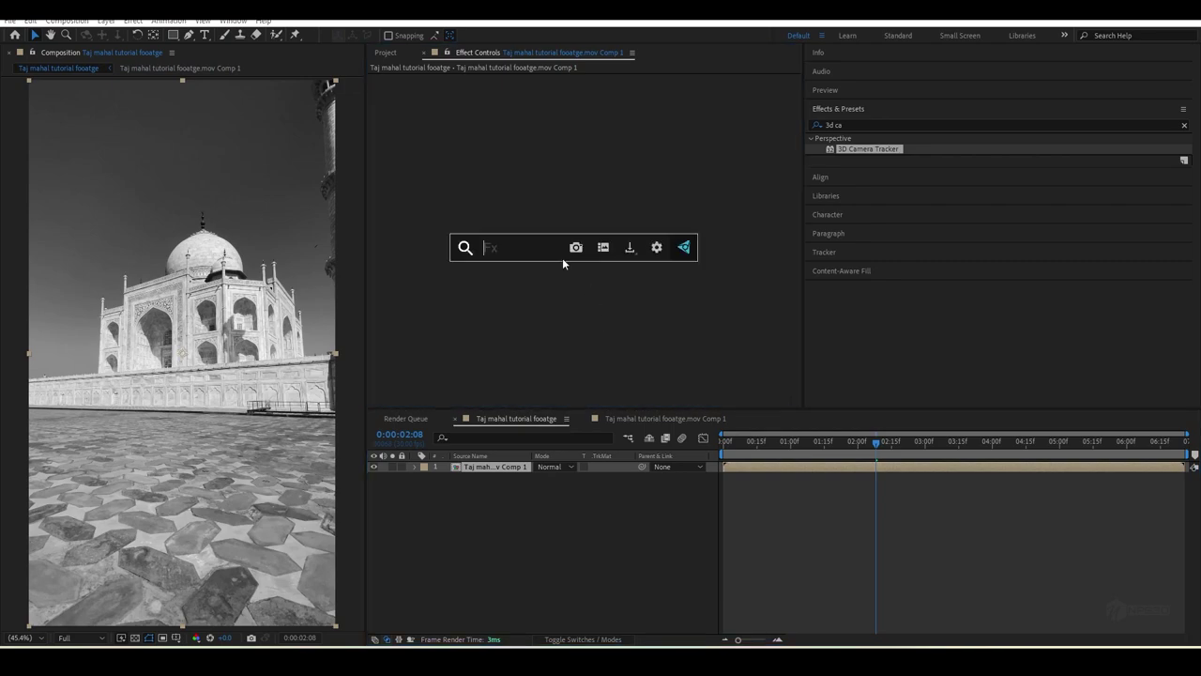
text(3d)
key(Return)
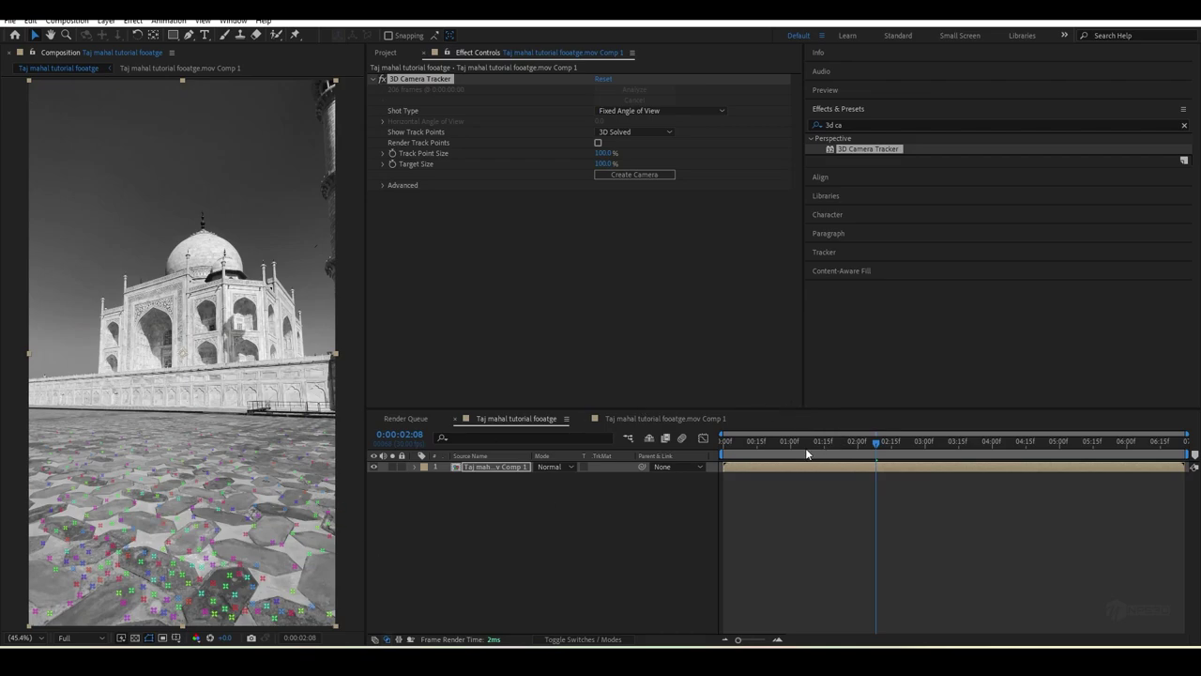
- Check the track points at other times in the shot and read the average error in the tracker's Advanced settings
drag(875, 441, 948, 449)
click(381, 185)
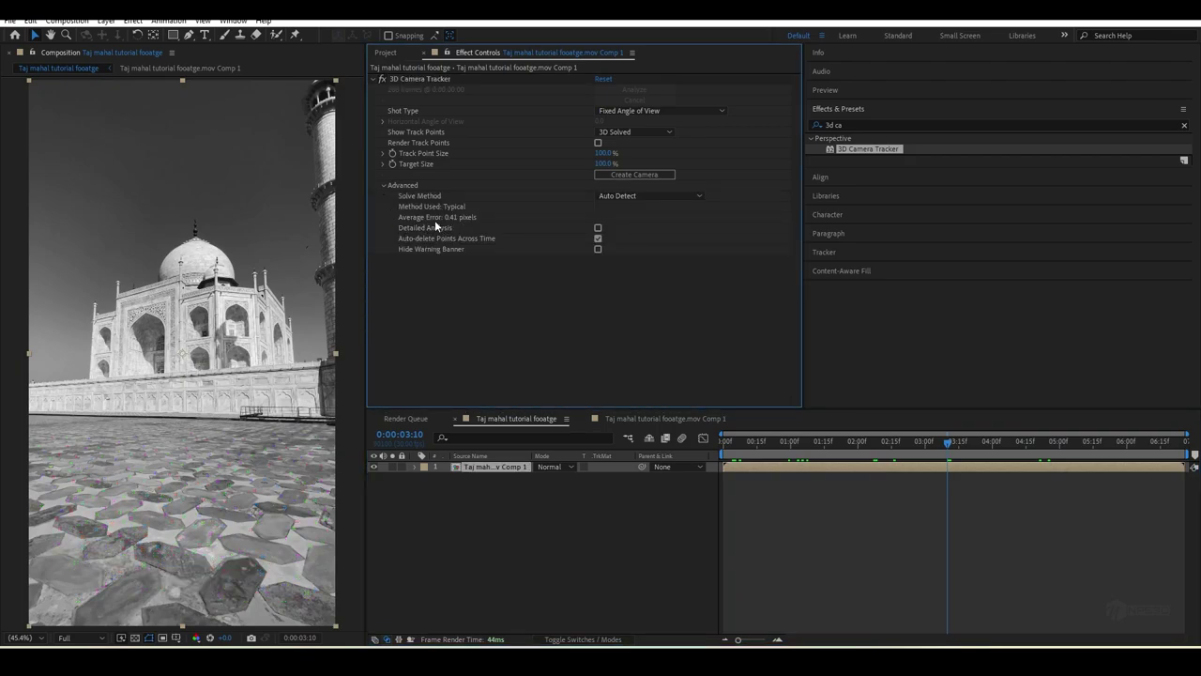
key(space)
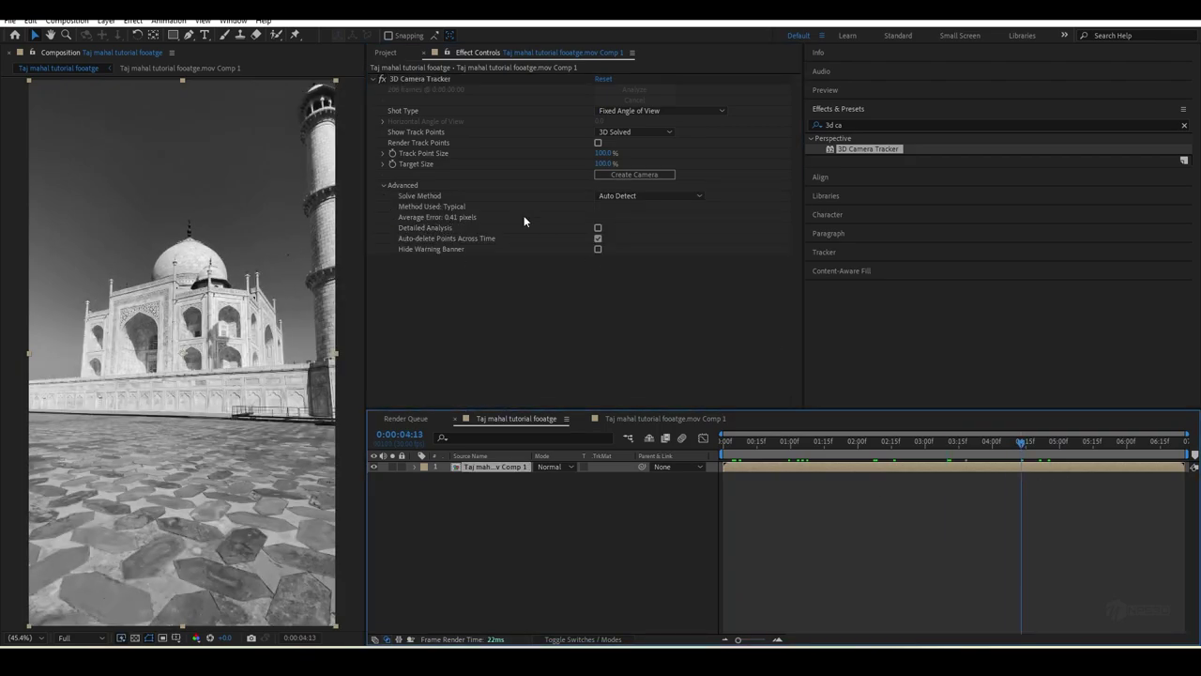
- Select the 3D Camera Tracker points across the foreground paving and set them as the ground plane and origin
click(413, 80)
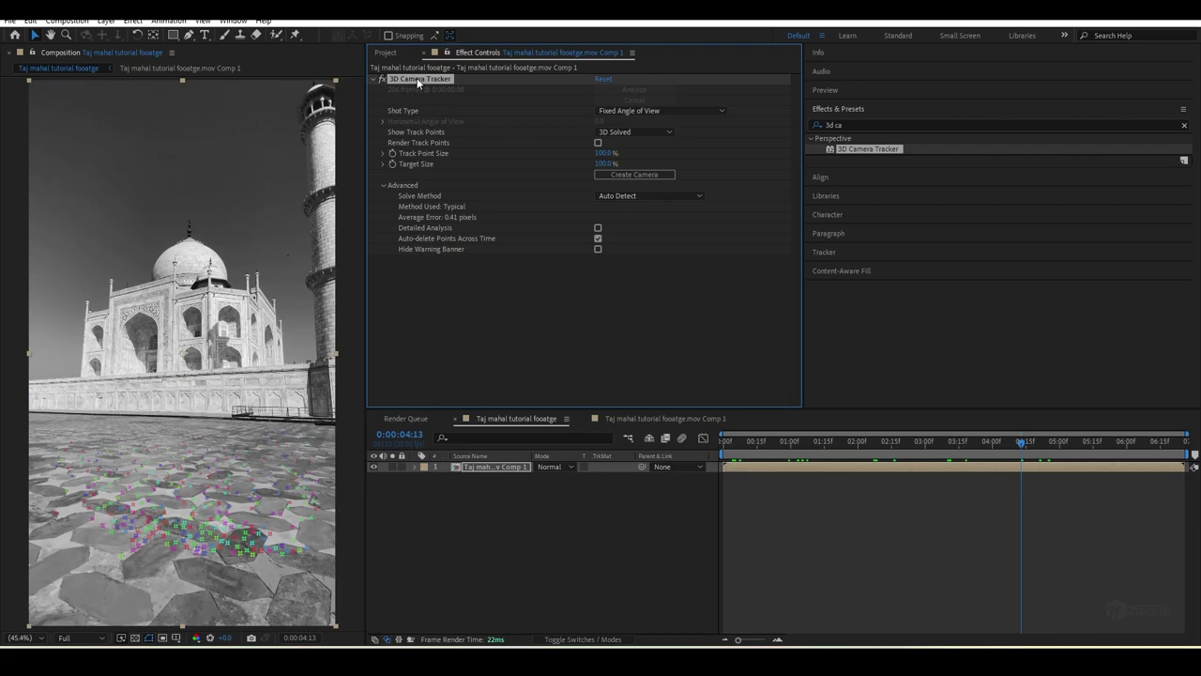
mouse_move(143, 473)
mouse_down()
mouse_move(195, 444)
mouse_move(277, 474)
mouse_move(153, 525)
mouse_move(189, 514)
mouse_up()
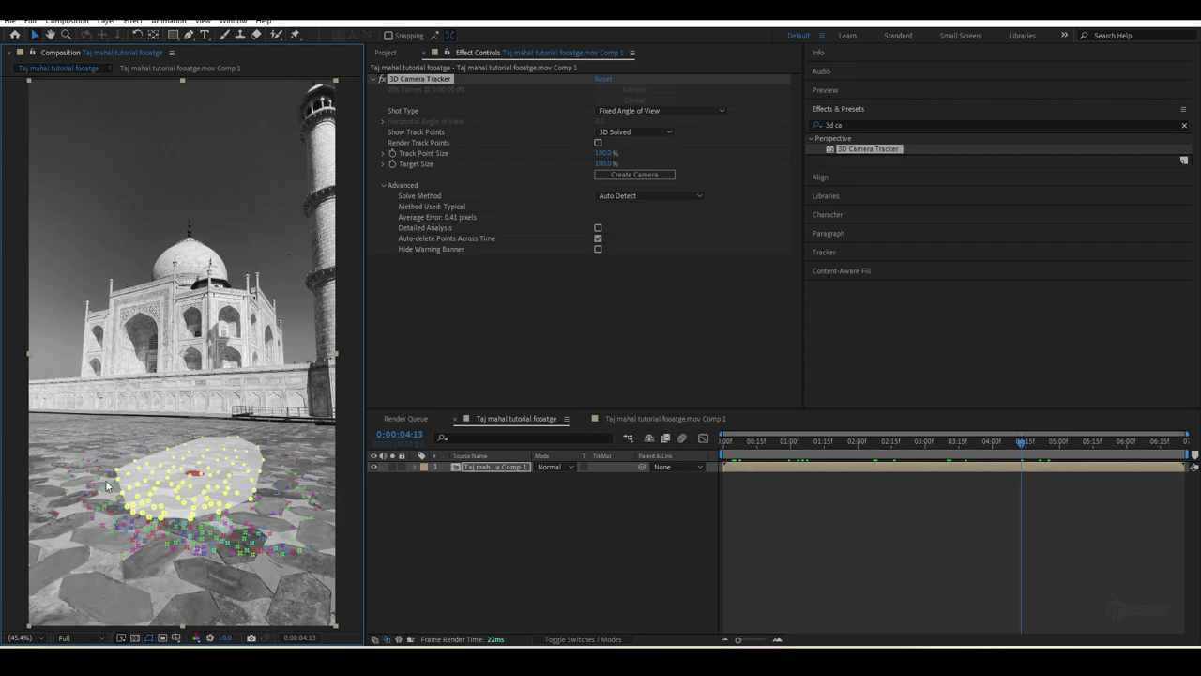
mouse_move(107, 482)
mouse_down()
mouse_move(106, 507)
mouse_move(107, 483)
mouse_up()
right_click(178, 504)
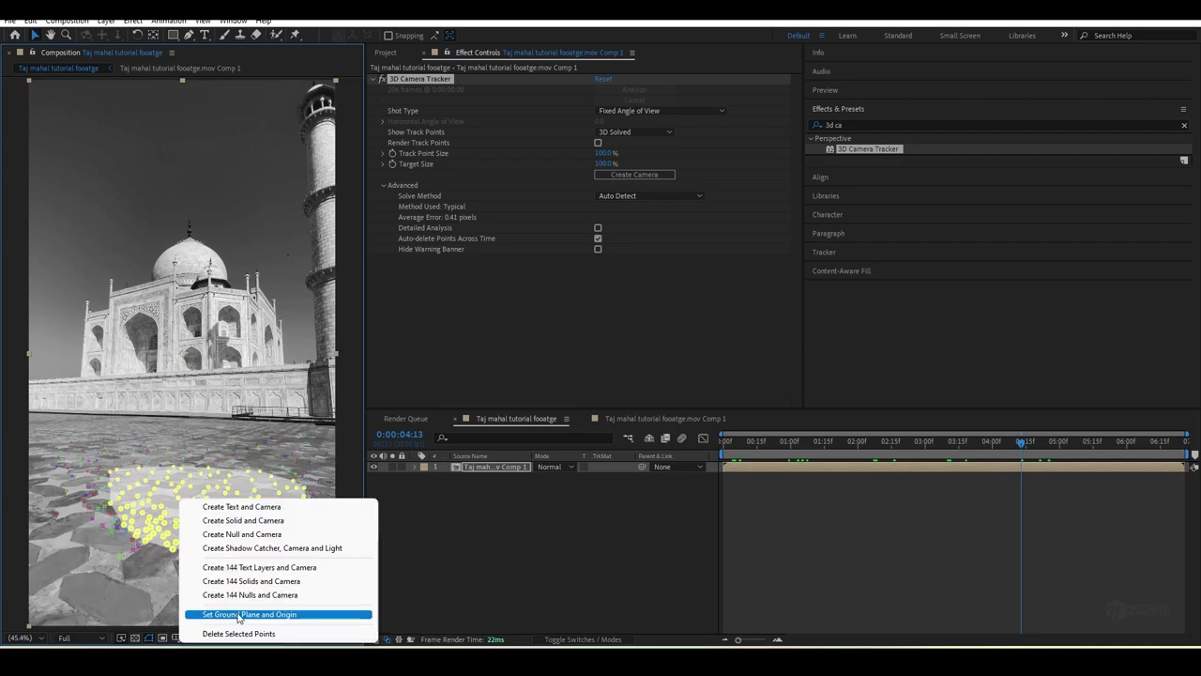
click(238, 615)
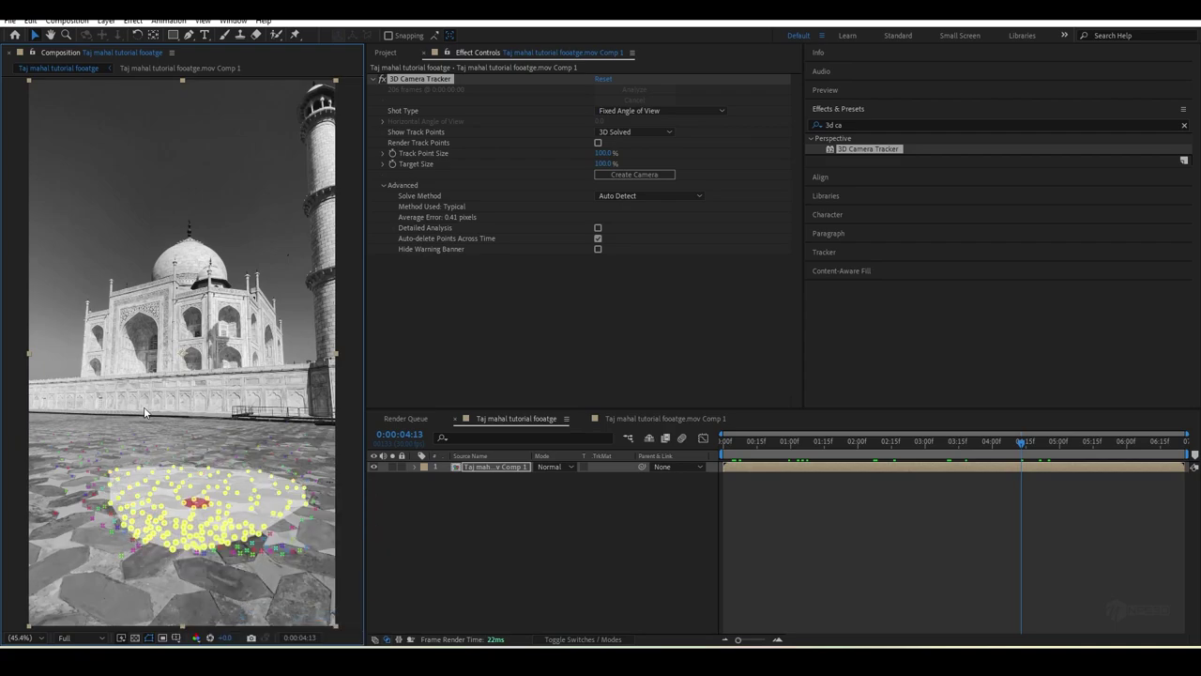
- Create a solid and camera from the selected ground track points and check the layers in the composition
right_click(181, 499)
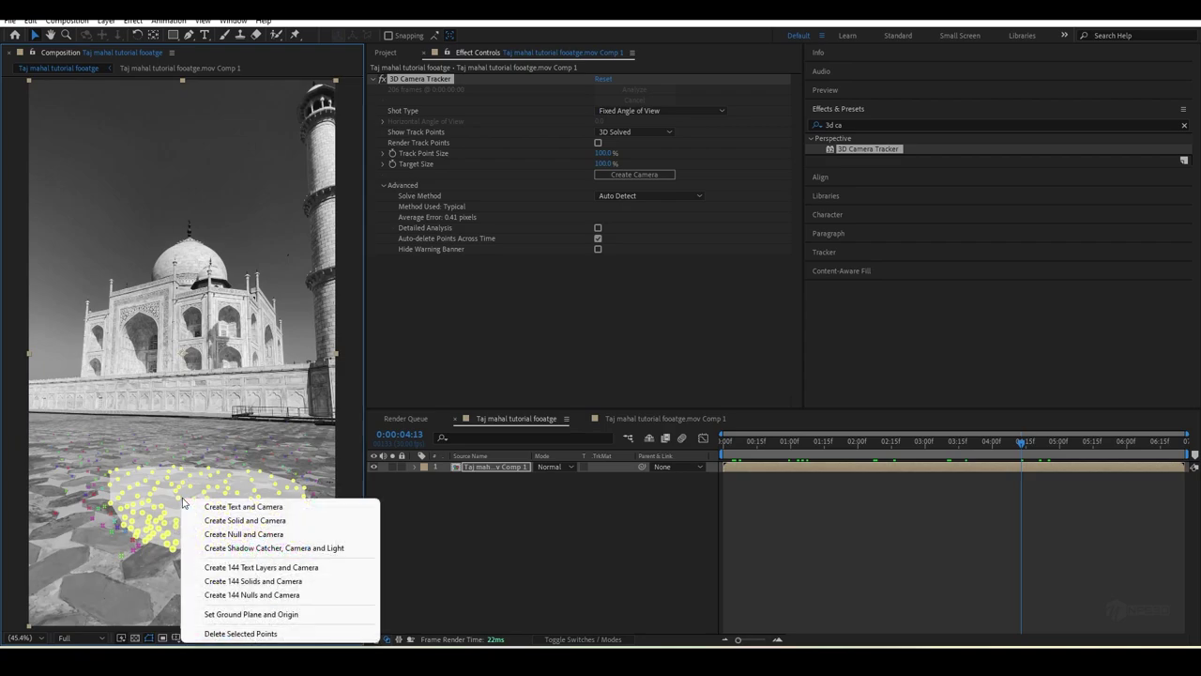
click(268, 521)
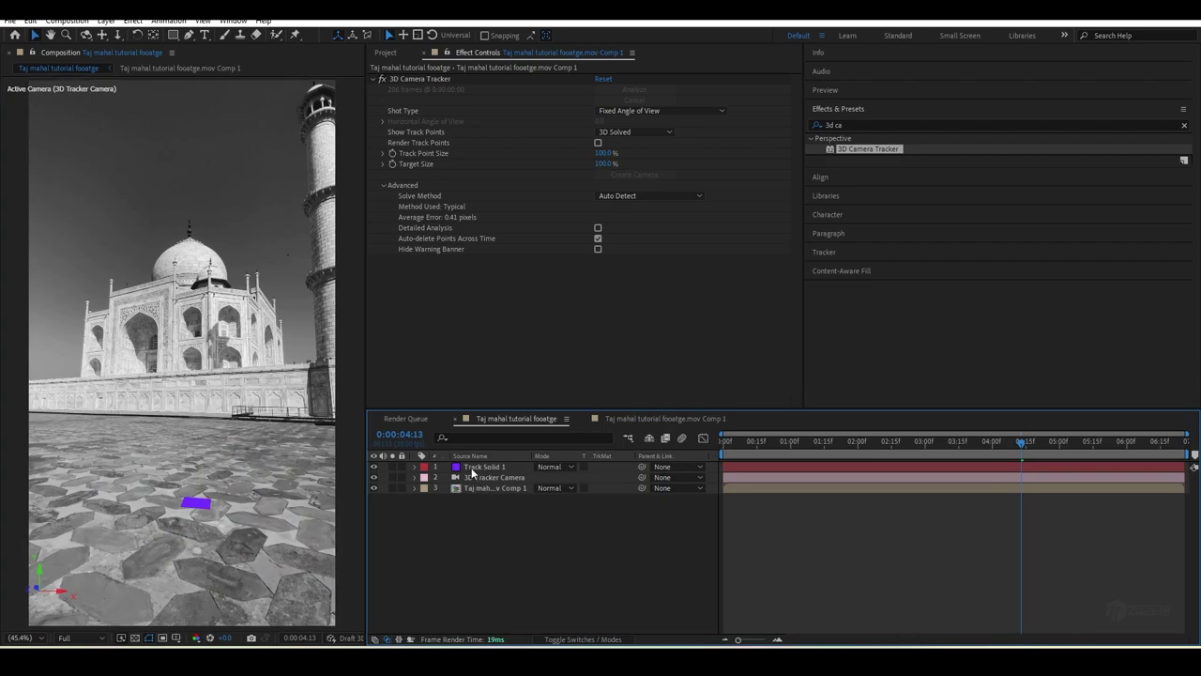
click(471, 467)
click(483, 487)
click(484, 477)
click(479, 467)
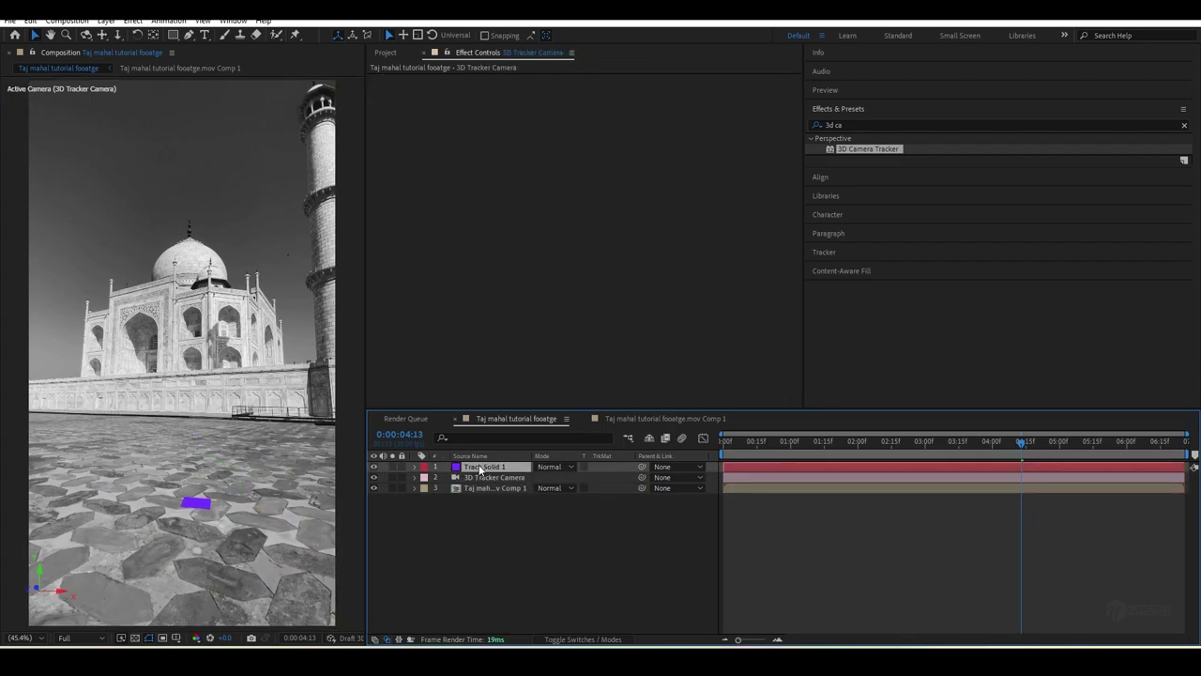
- Scale the track solid up to 1167% and rotate it slightly to line up with the paved floor
click(480, 467)
key(s)
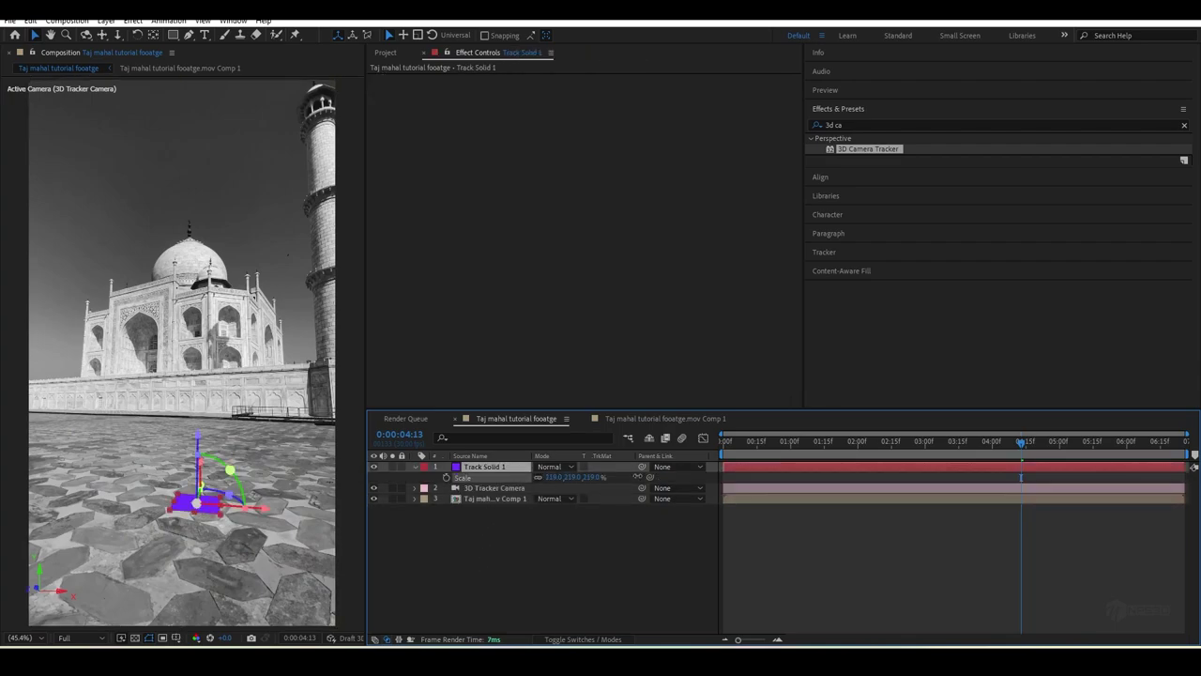
drag(637, 476, 1079, 460)
key(w)
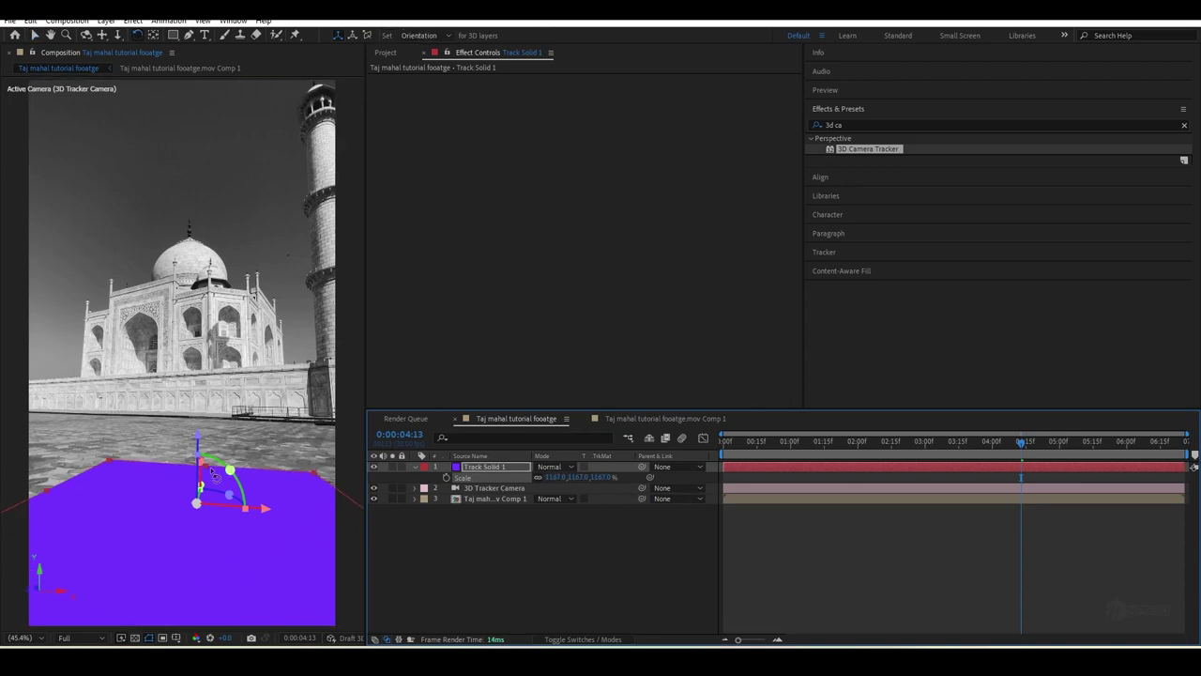
drag(141, 466, 132, 455)
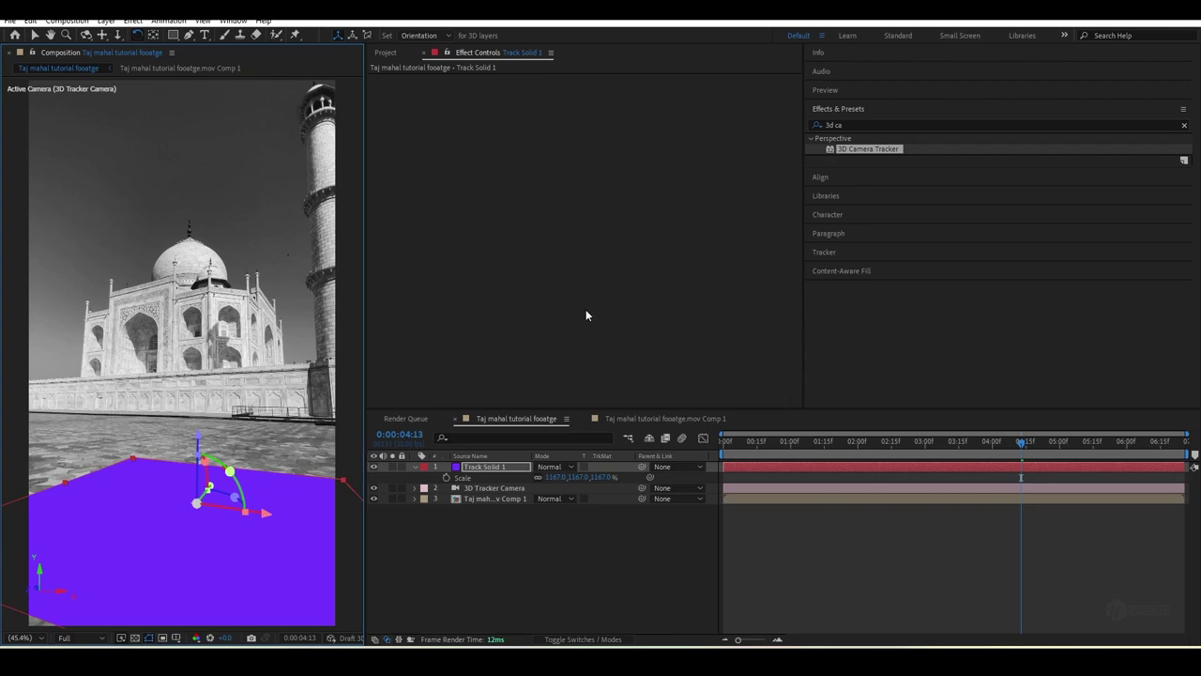
- Apply the Grid effect to the enlarged track solid
key(ctrl+space)
text(ge)
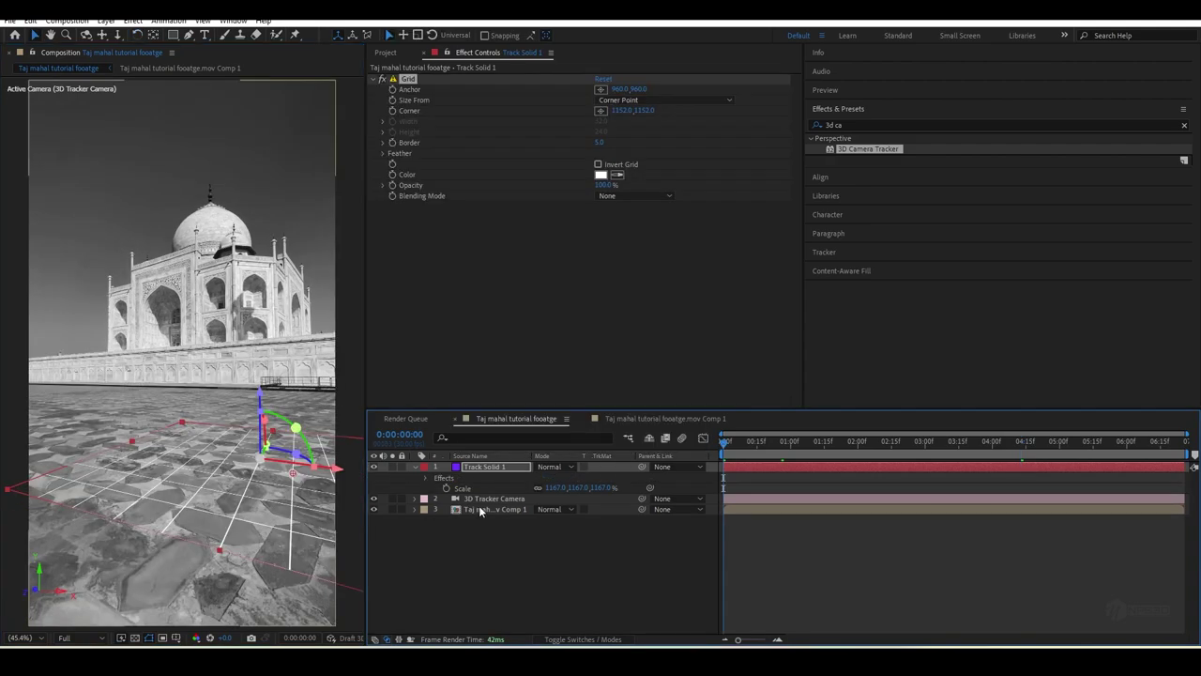
- Copy the footage layer from the nested composition into the main Taj mahal tutorial fooatge composition
click(481, 508)
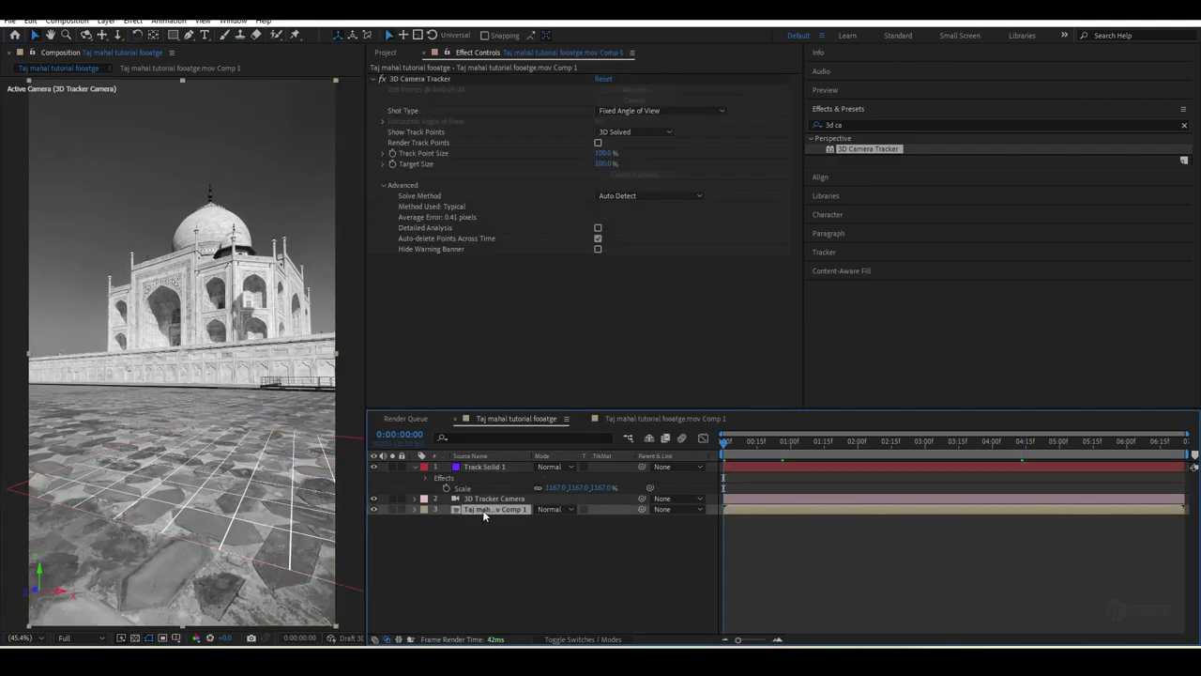
double_click(482, 509)
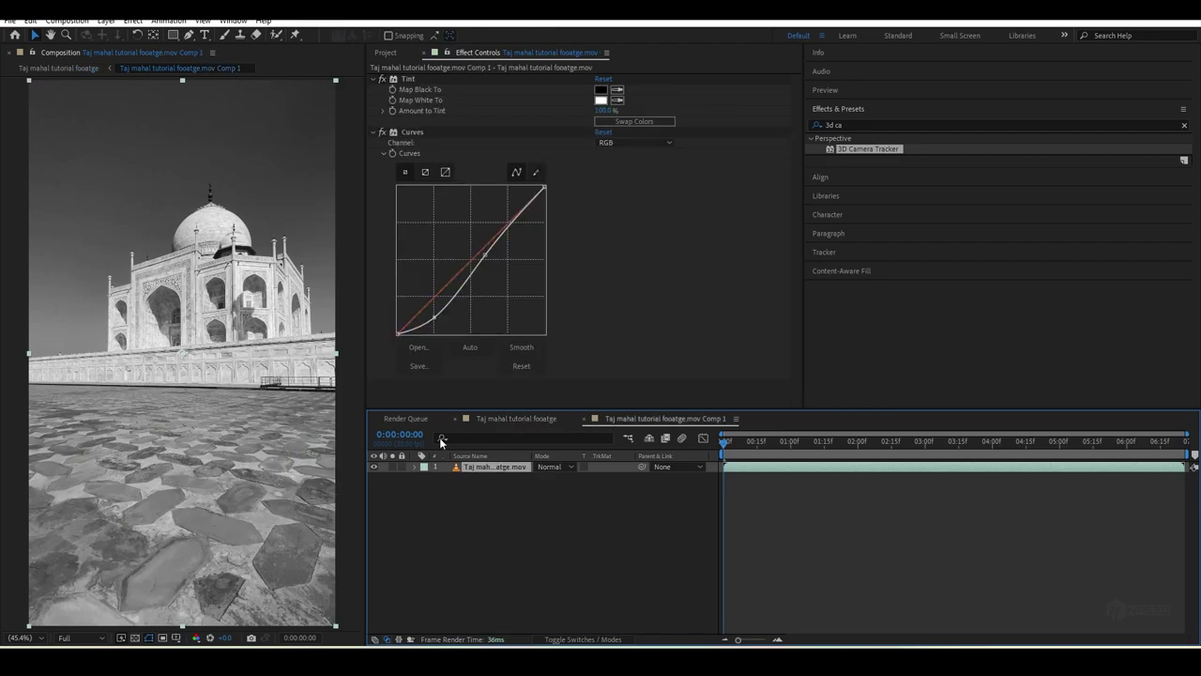
click(521, 419)
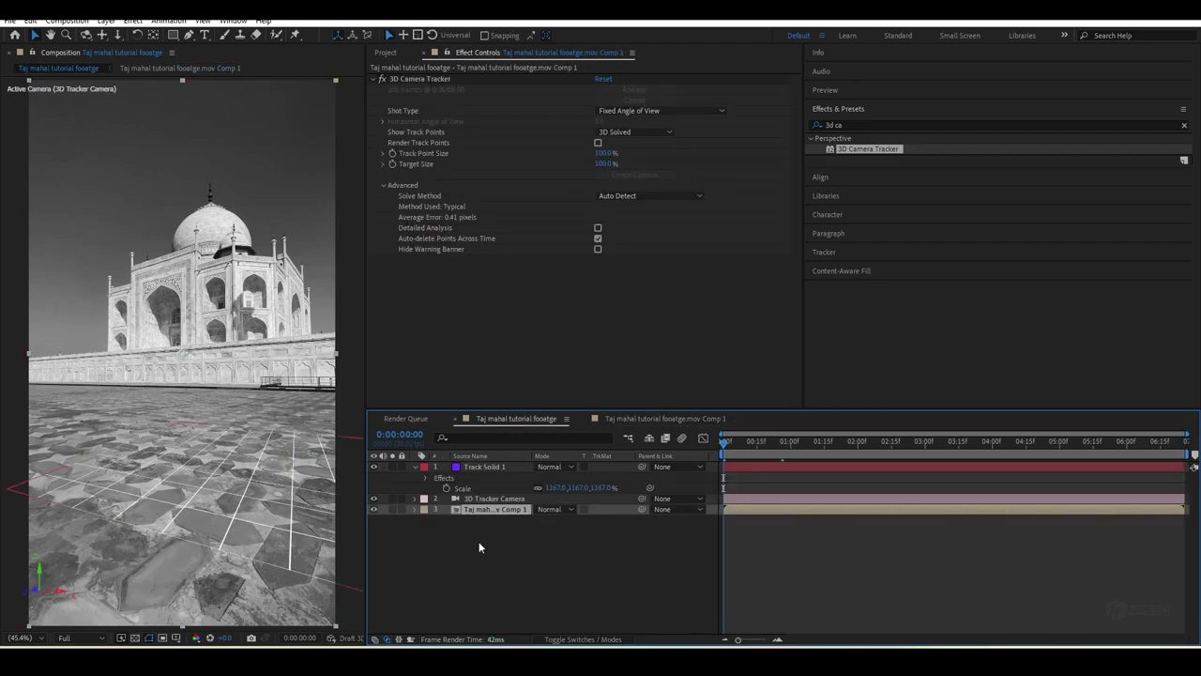
key(ctrl+v)
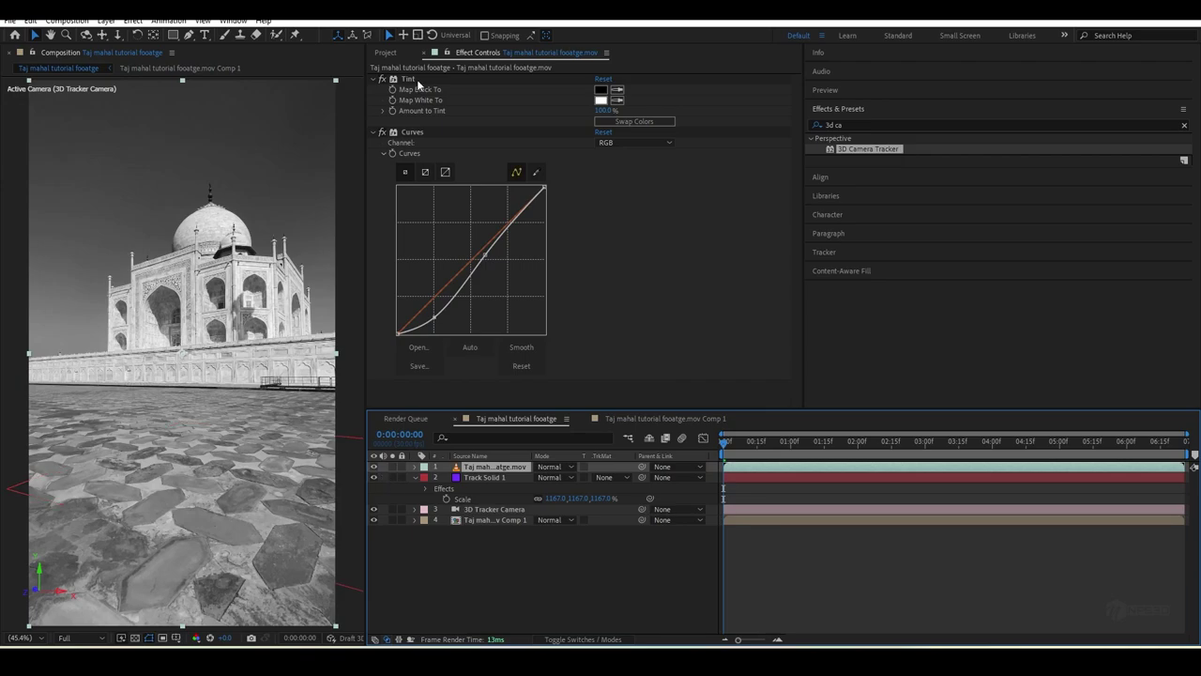
- Remove the Tint and Curves effects from the pasted footage layer
click(409, 78)
key(Delete)
click(413, 79)
key(Delete)
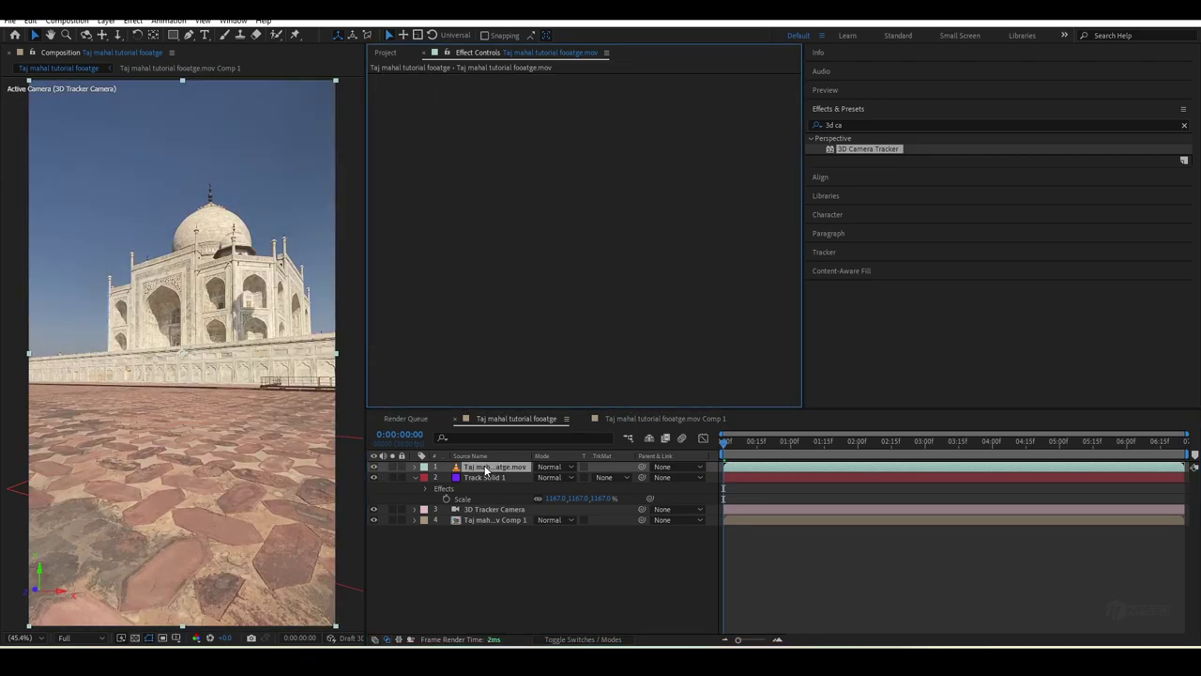
- Move the colour footage layer below the 3D Tracker Camera and hide the black-and-white precomp layer
drag(487, 468, 498, 517)
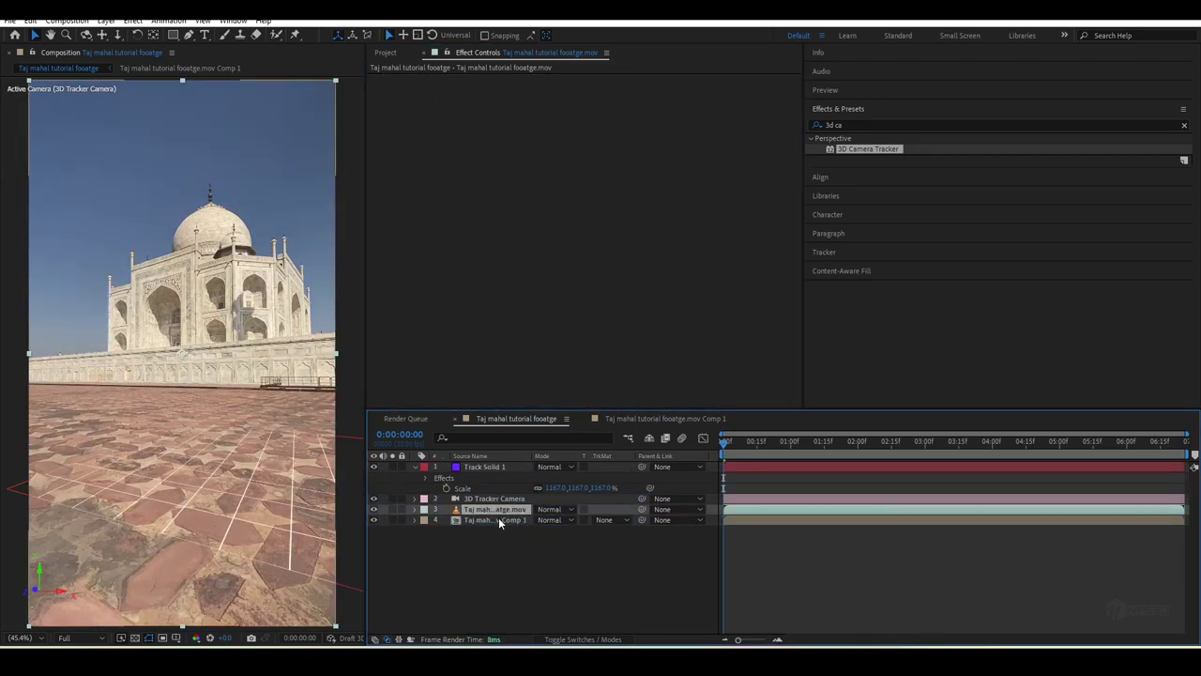
click(375, 519)
- Preview how the grid sticks to the floor, save the project and collapse the track solid's properties
key(space)
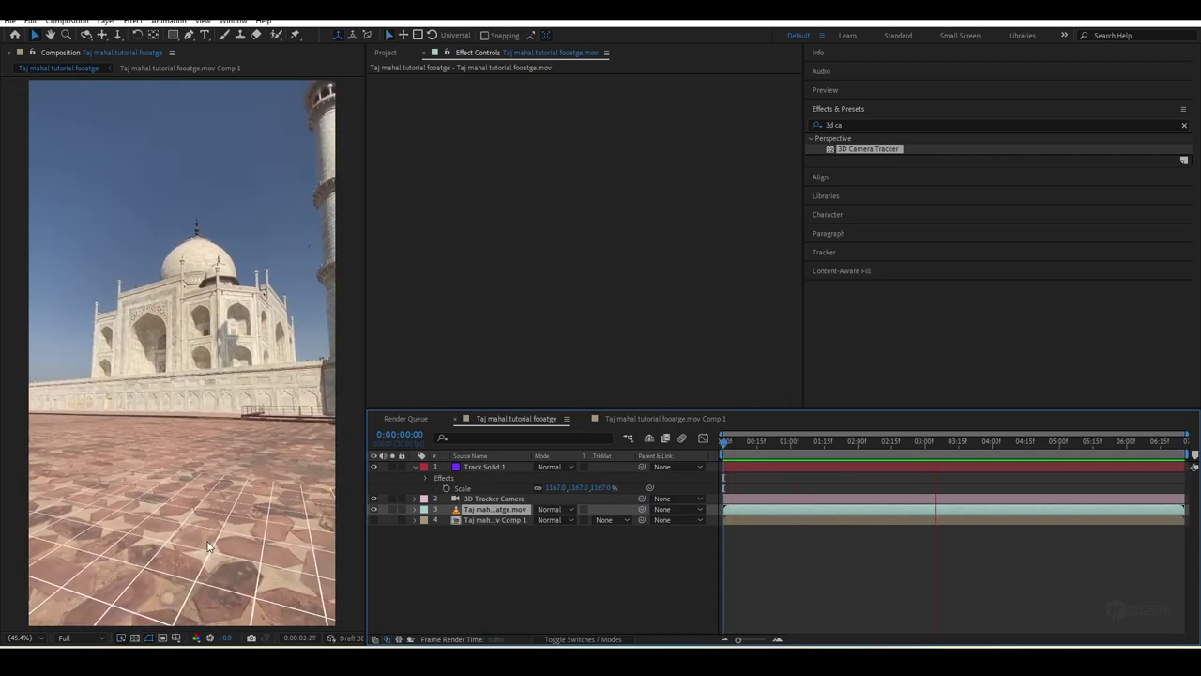
key(ctrl+s)
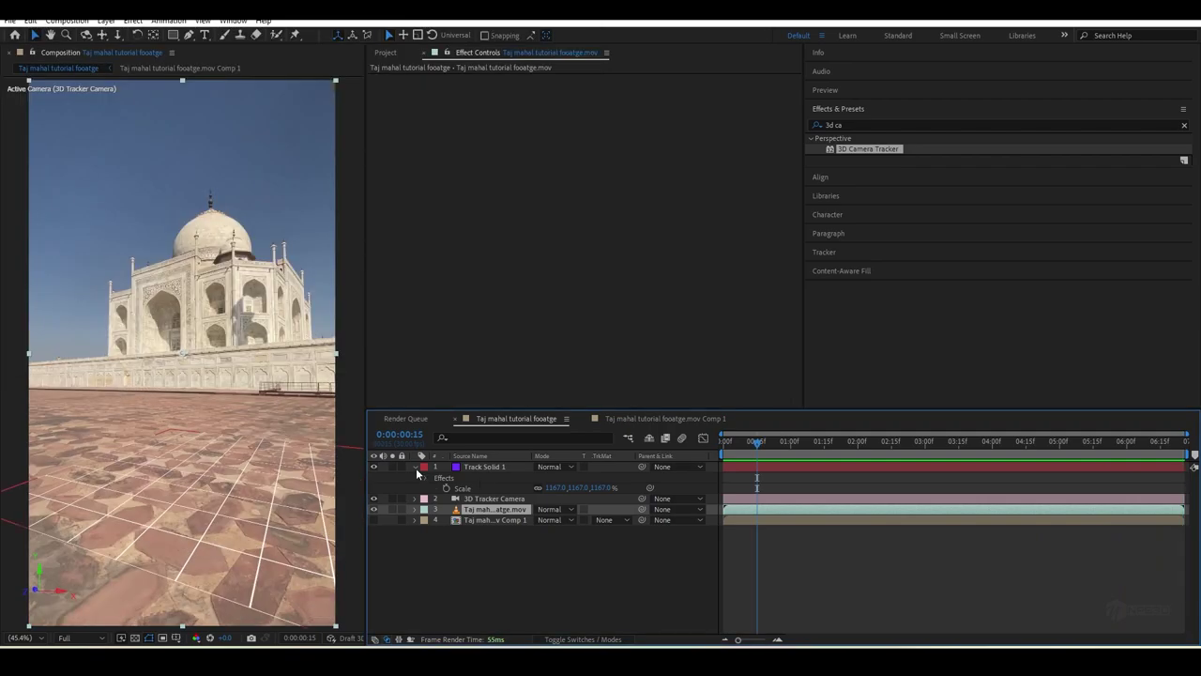
click(415, 466)
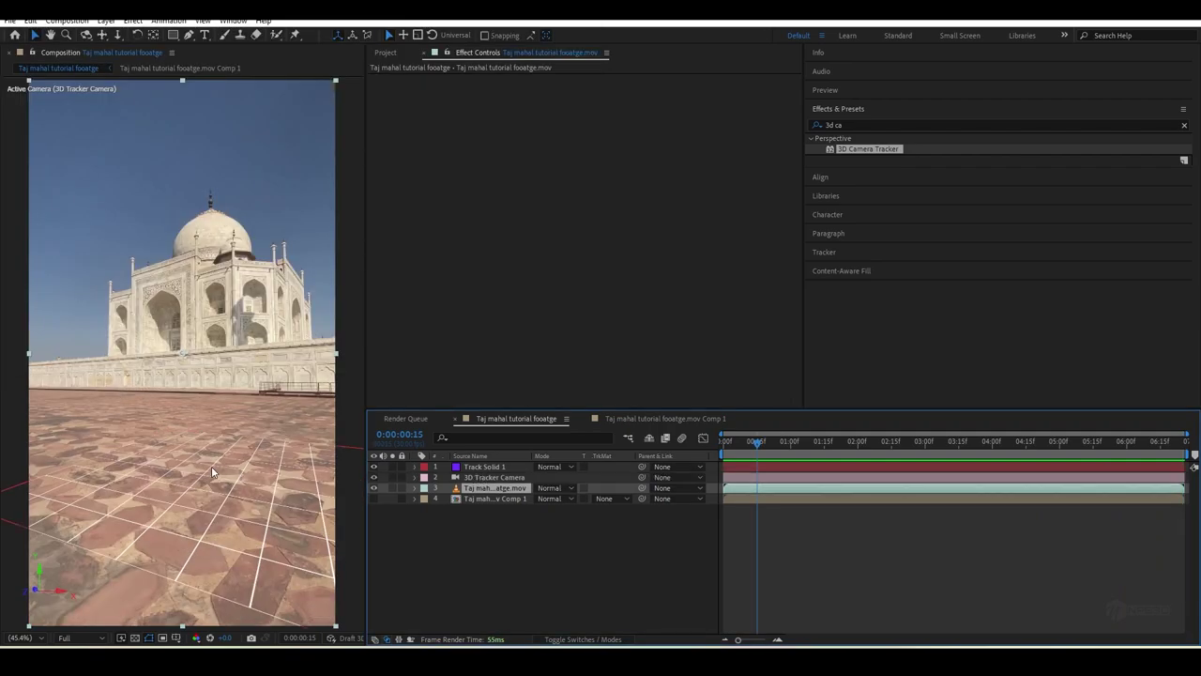
- In After Effects, reveal the 3D Tracker Camera's keyframes and select all of its Position and Orientation keyframes
click(485, 478)
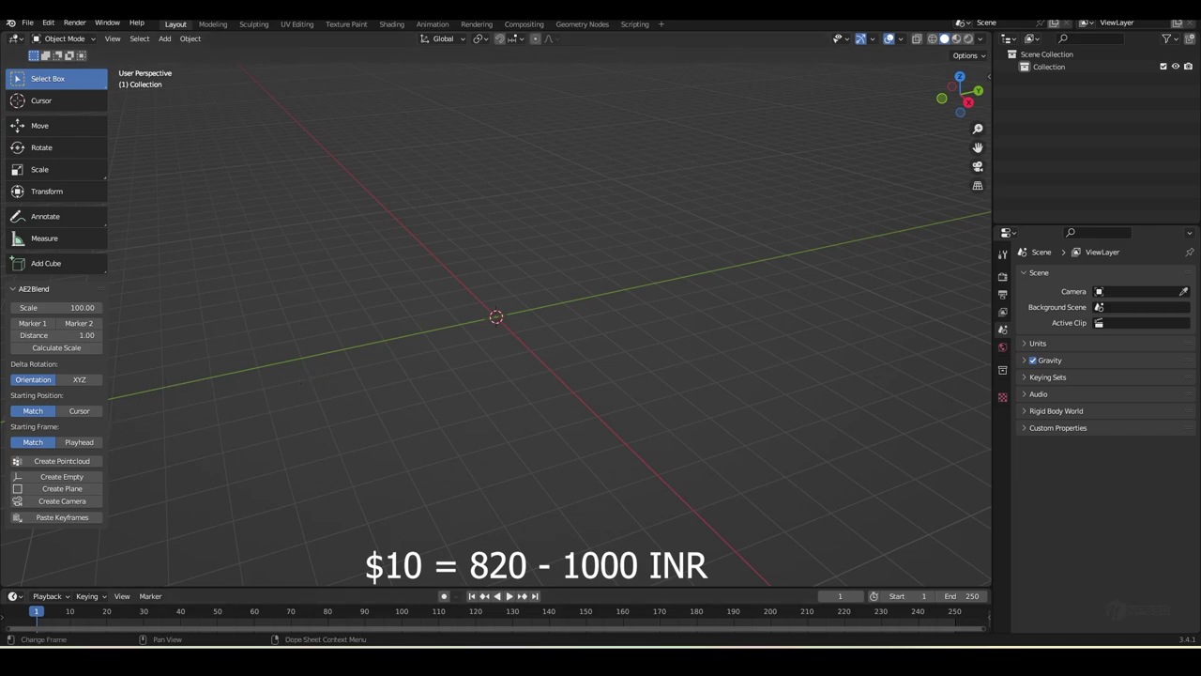
click(633, 656)
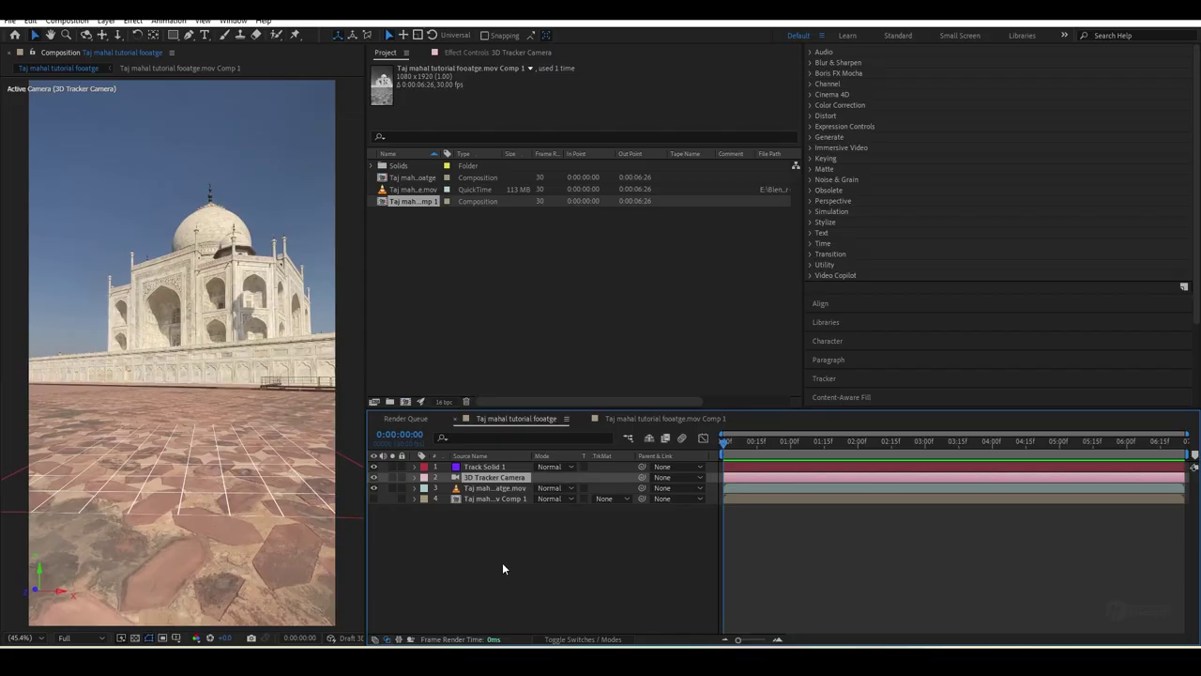
key(u)
click(478, 488)
shift+click(483, 498)
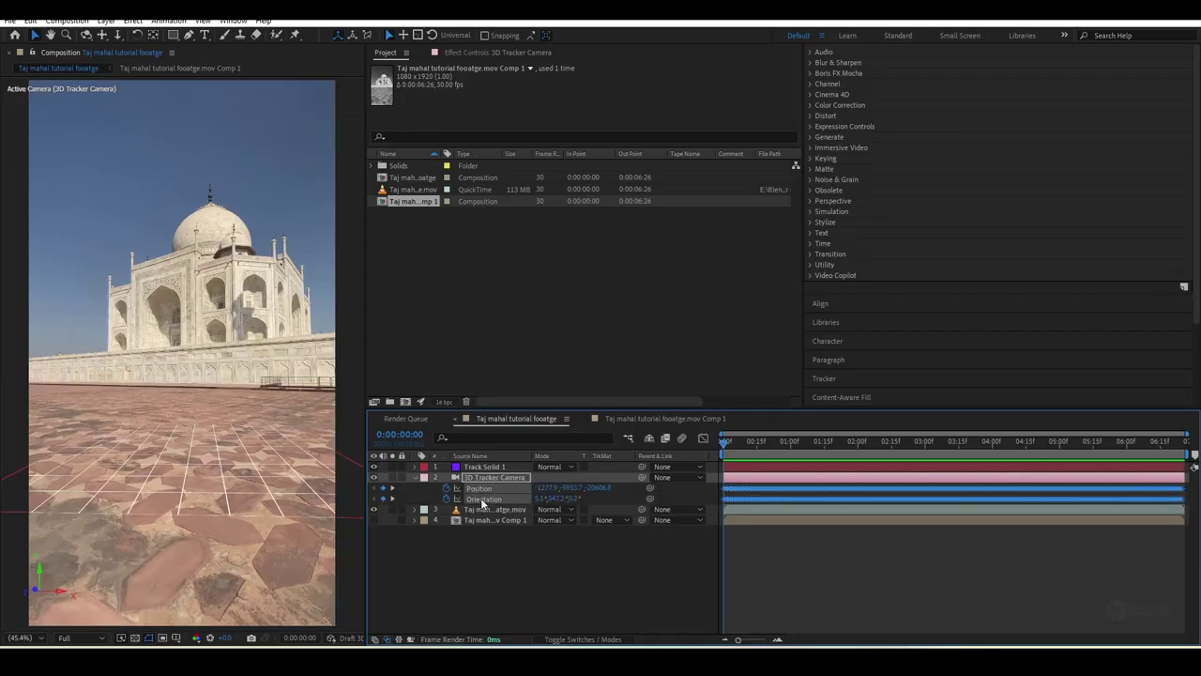
- Switch to Blender, set the AE2Blend scale to 1000 and create a camera from the tracker data
click(849, 648)
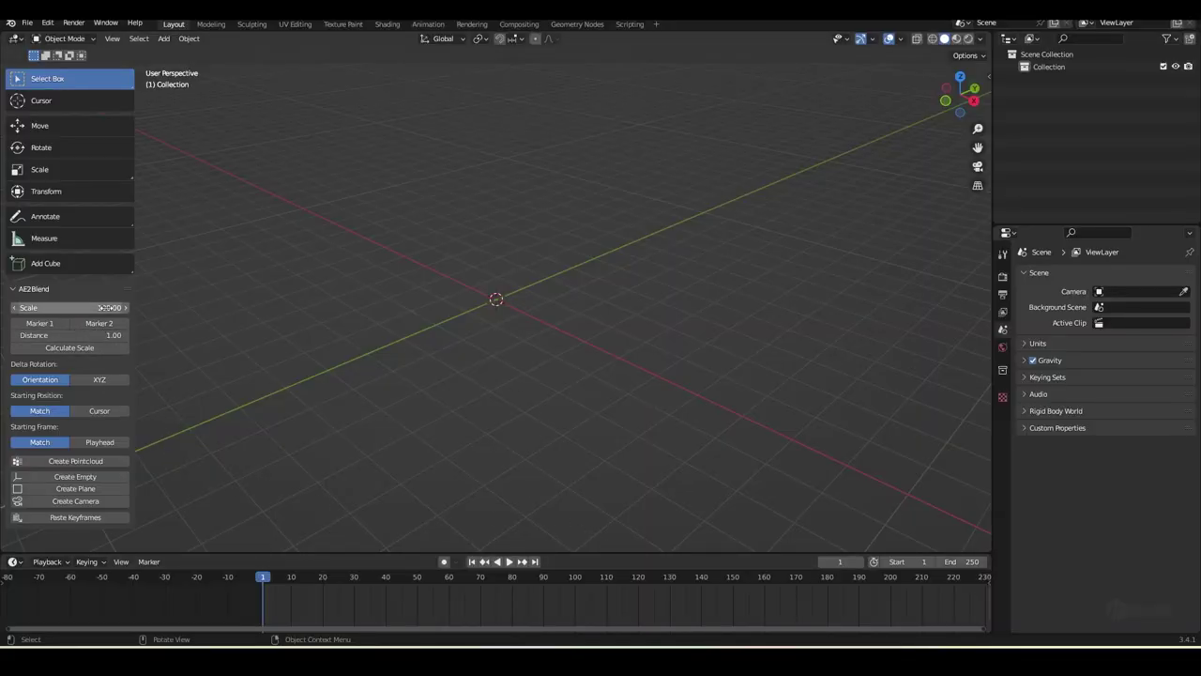
click(90, 306)
text(1000)
key(Return)
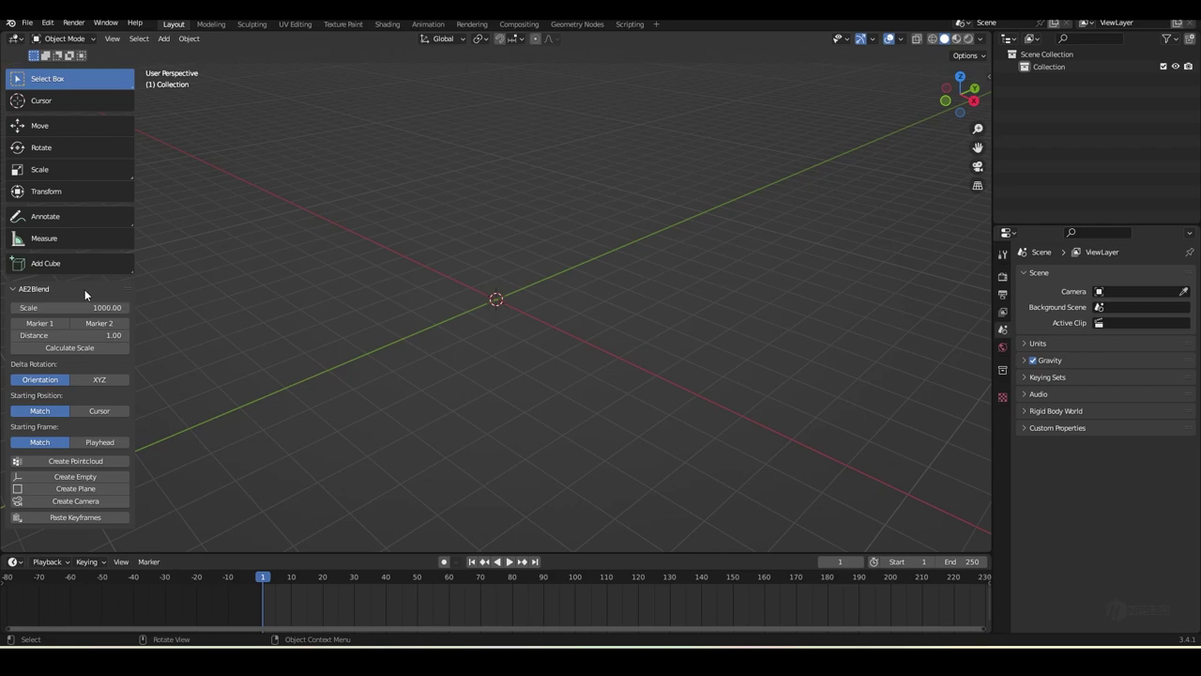
click(76, 506)
- Shift all the imported camera keyframes one frame later so they start at frame 1
scroll(456, 609, up, 5)
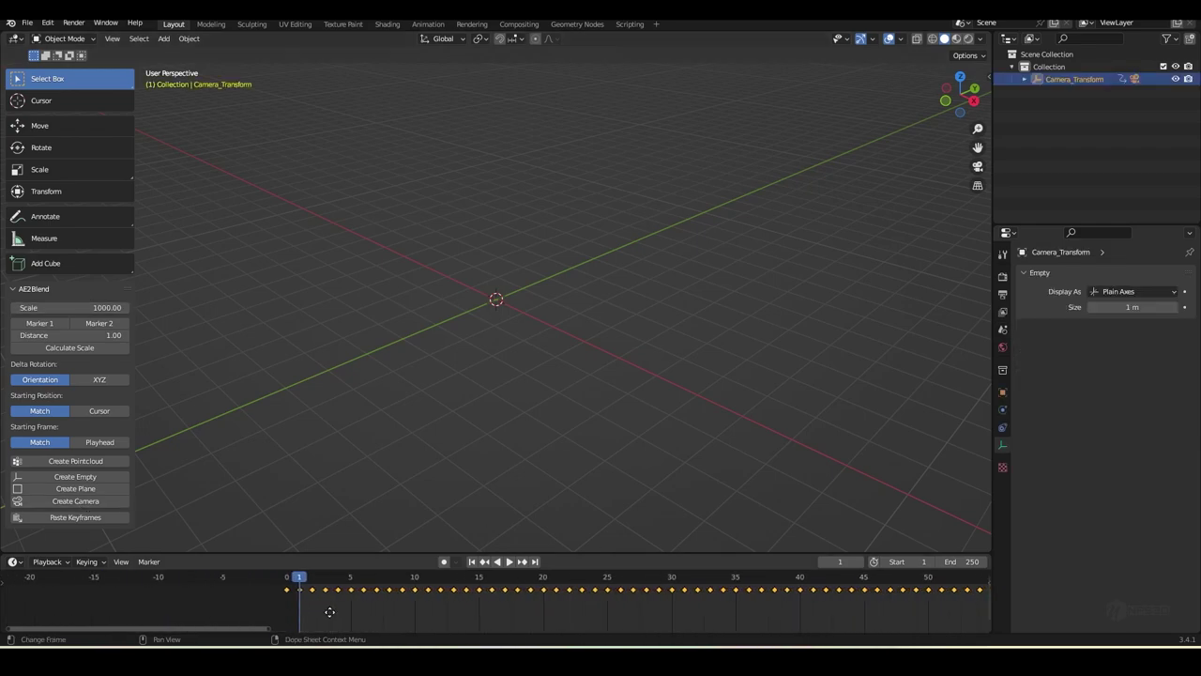
scroll(330, 612, up, 2)
key(g)
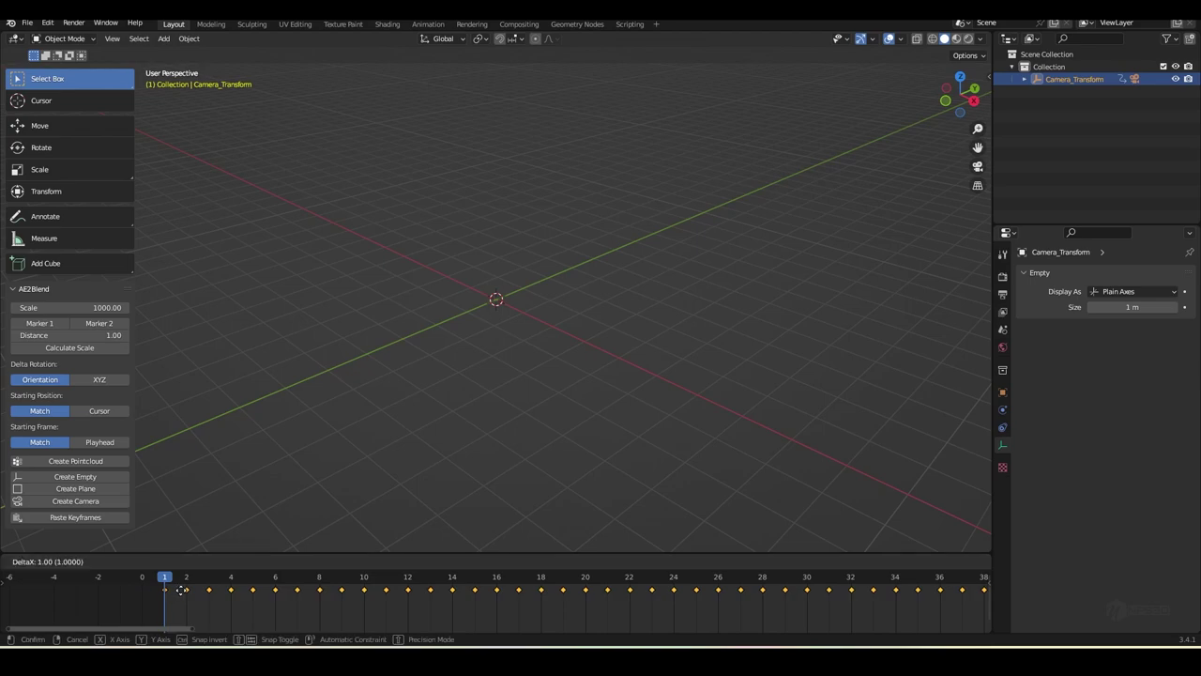
click(180, 590)
scroll(188, 600, down, 3)
- Set the scene's end frame to 206 and fit the whole keyframe range in the timeline
click(956, 562)
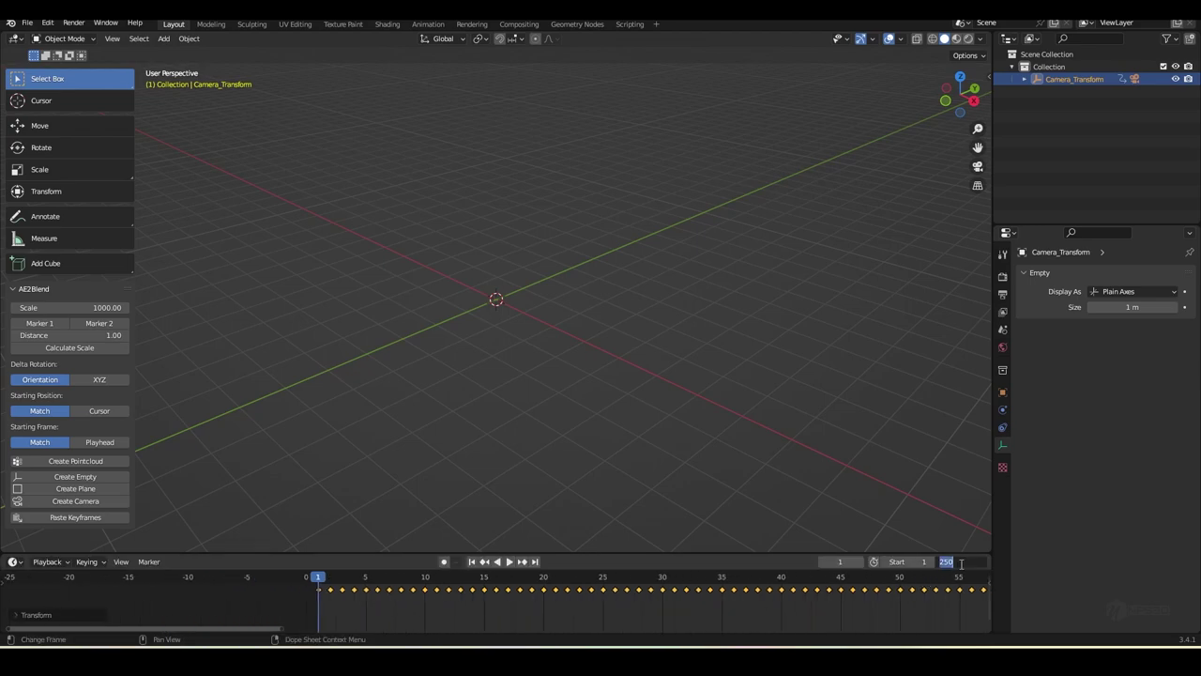
text(206)
key(Return)
key(Home)
- Look through the imported camera and play the animation briefly to check its motion
click(977, 166)
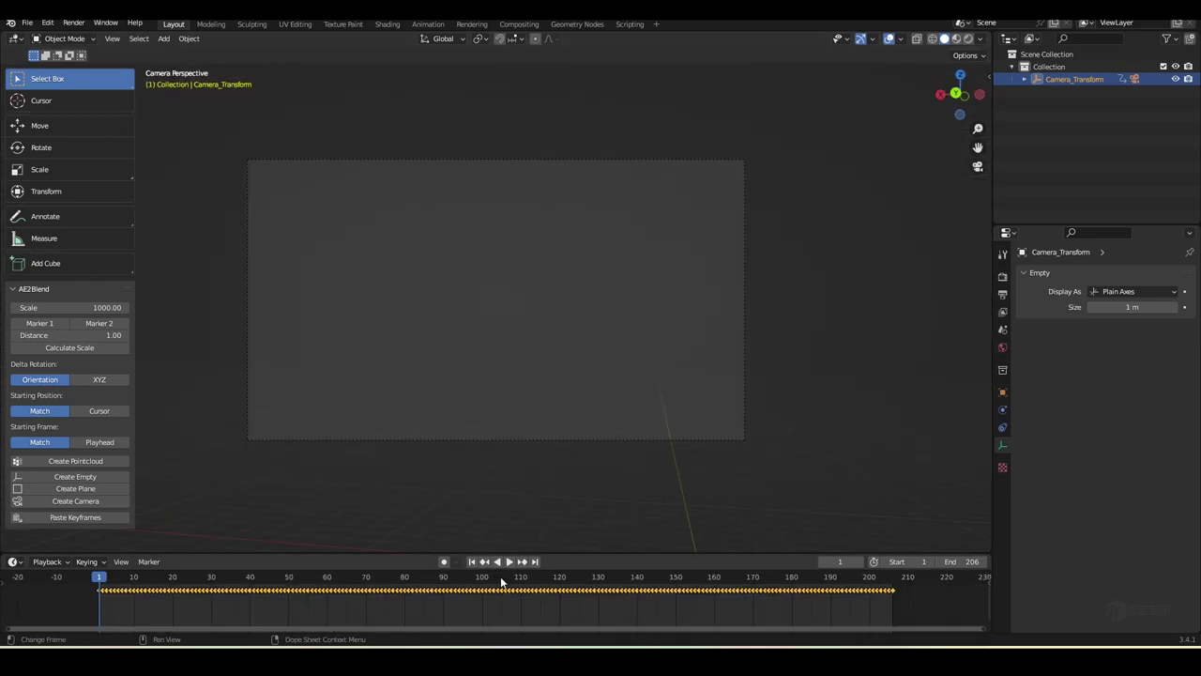
click(511, 565)
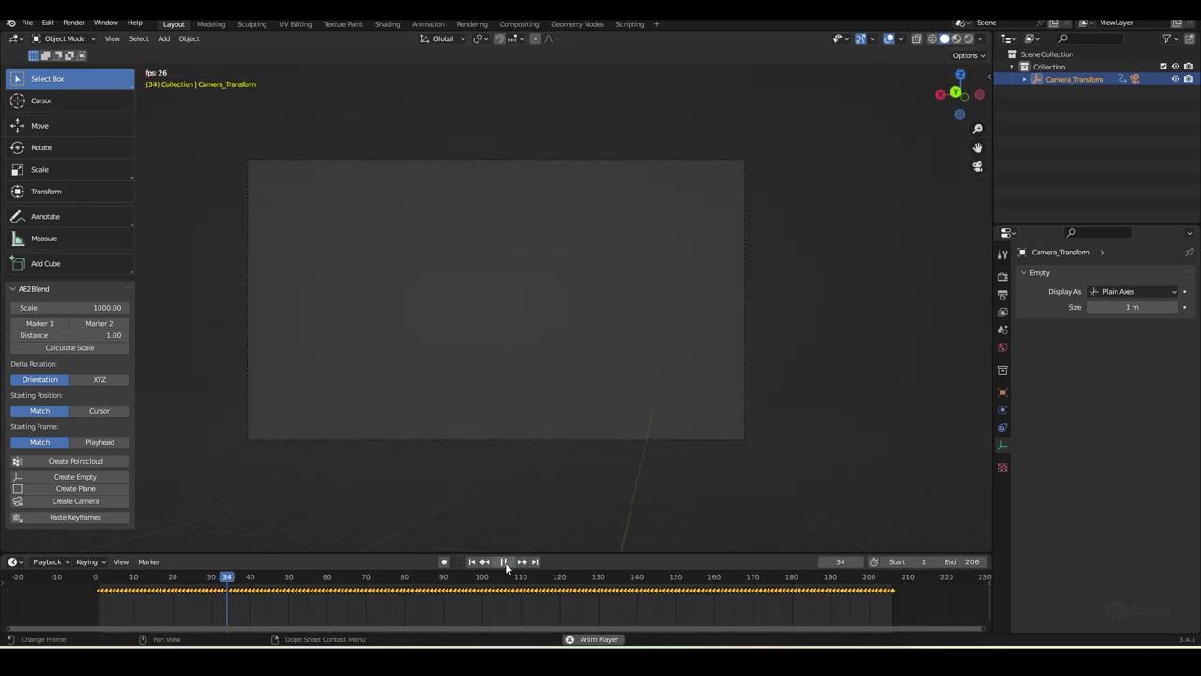
click(506, 564)
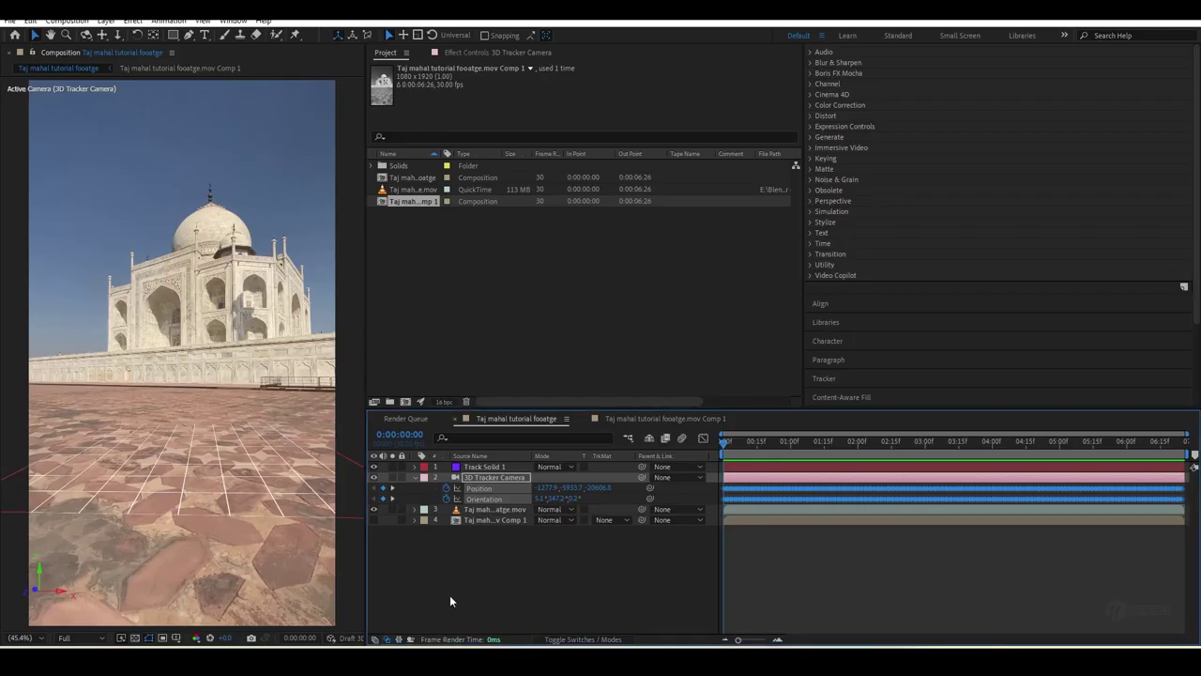
- Back in After Effects, select the track solid's Anchor Point, Position, Scale and Orientation properties
click(480, 467)
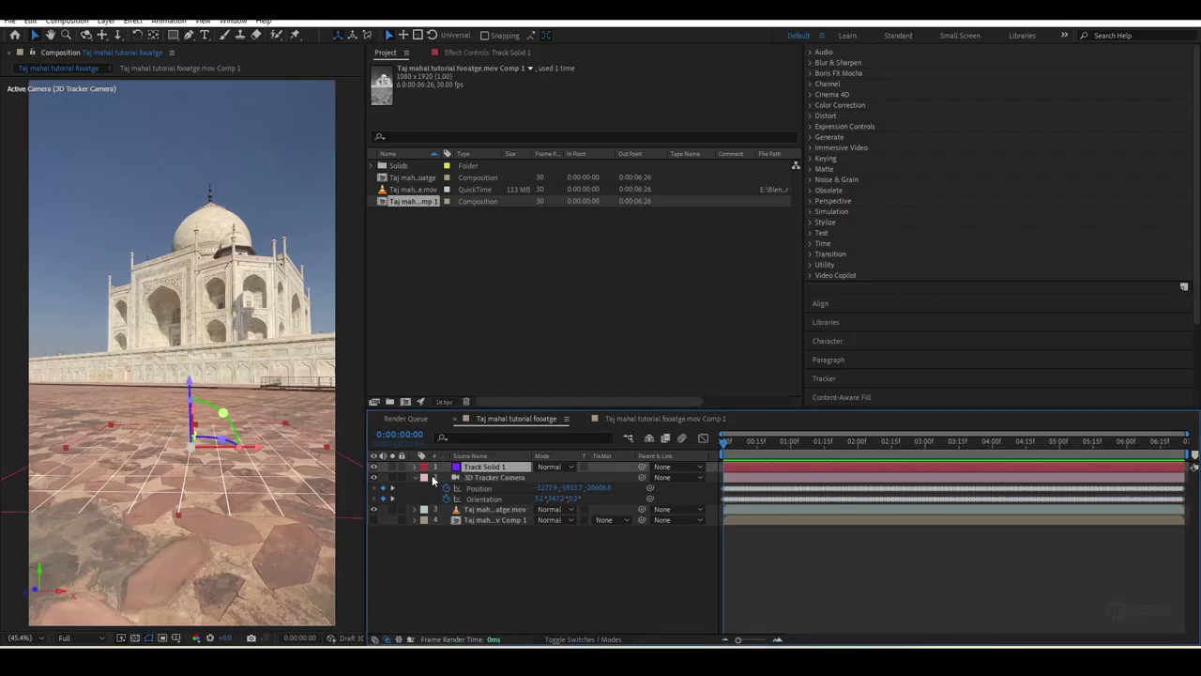
click(416, 467)
click(470, 499)
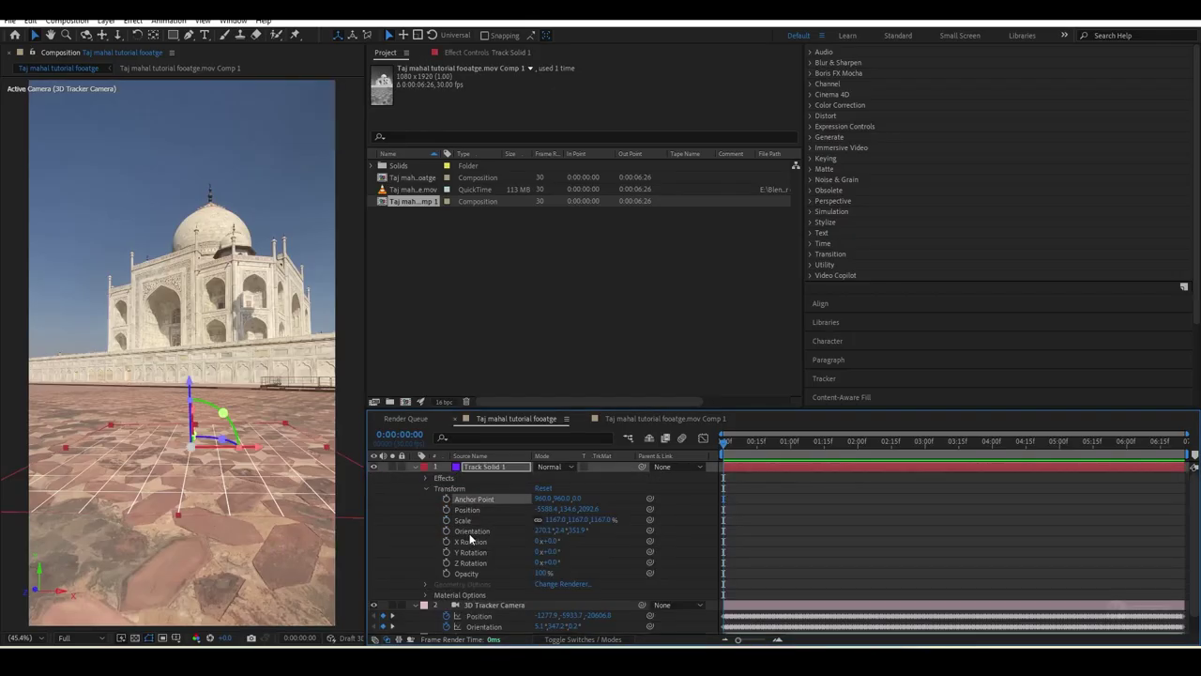
shift+click(471, 531)
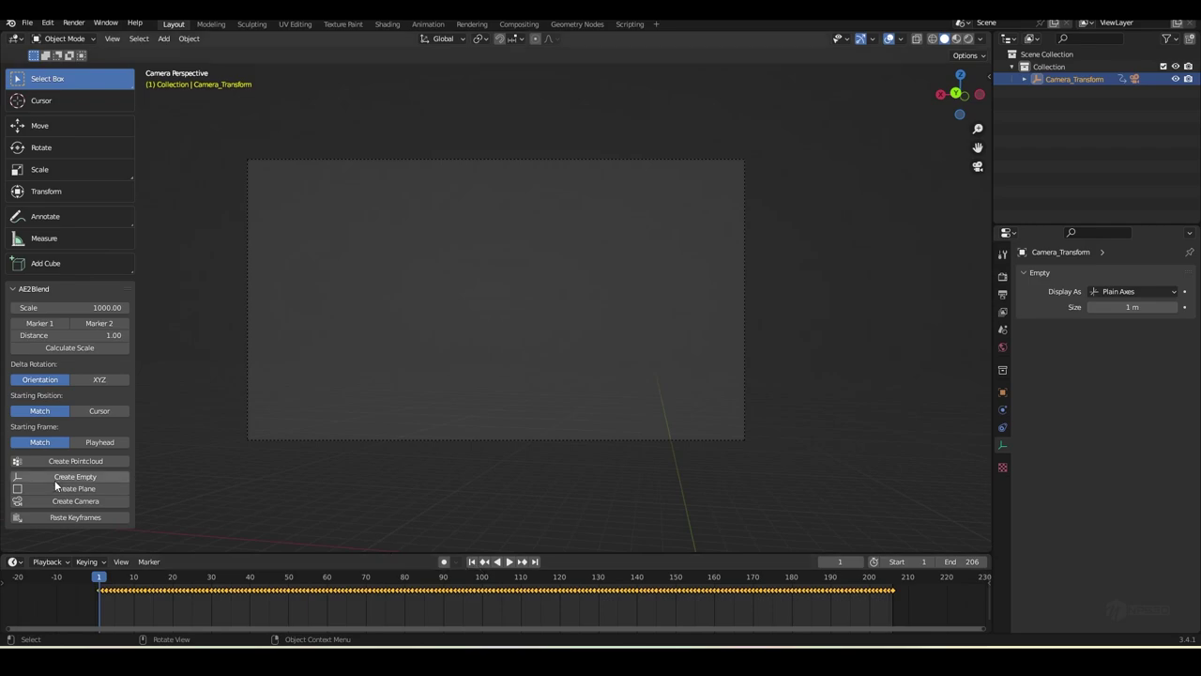
- In Blender, create an AE2Blend plane from the track solid's data and play the animation to check it
click(81, 488)
click(509, 562)
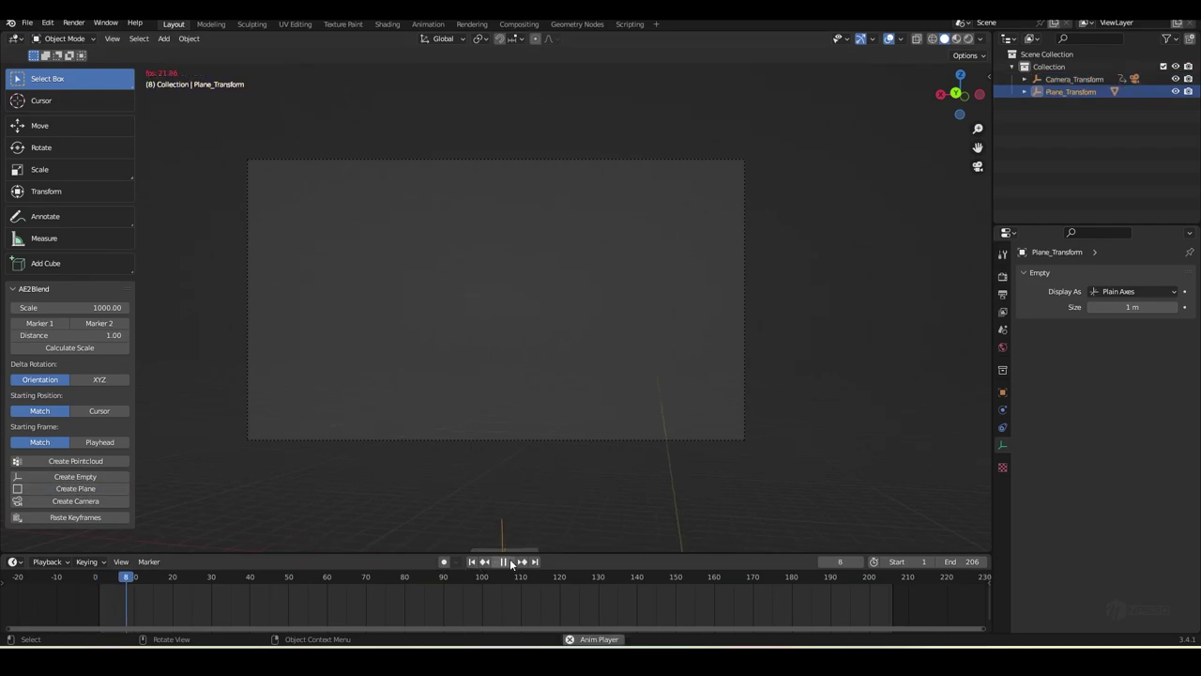
- Return the playhead to the first frame, switch to After Effects and copy the 3D Tracker Camera's focal length from its settings
click(472, 561)
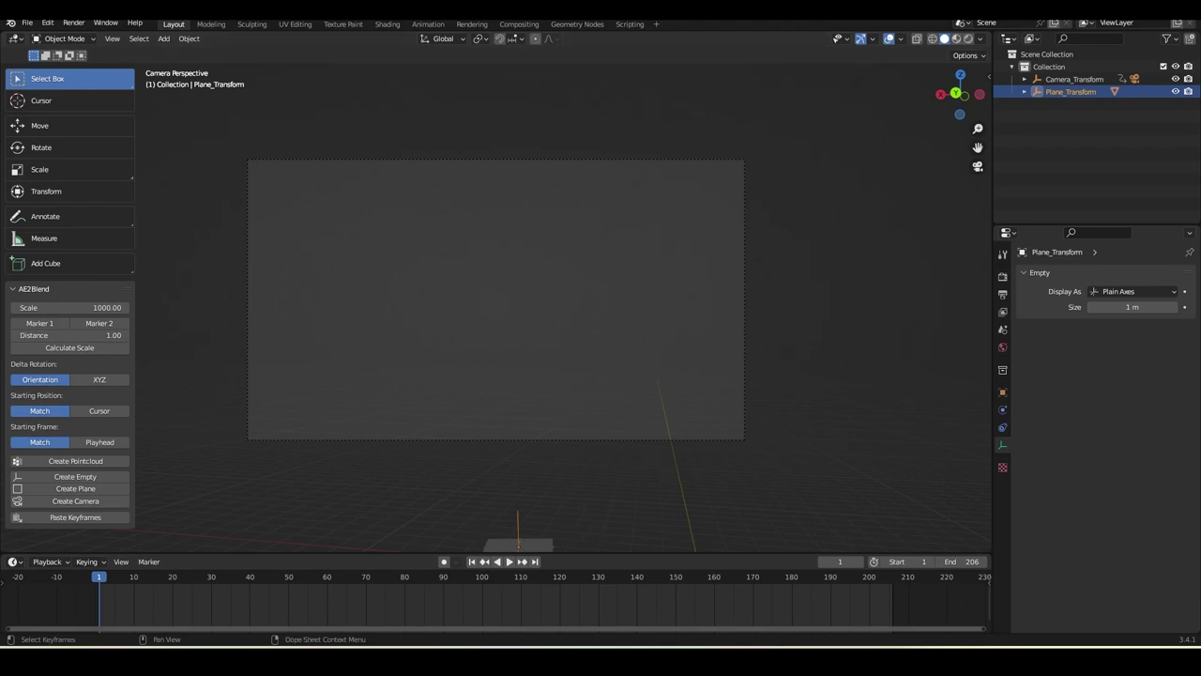
click(716, 660)
click(414, 466)
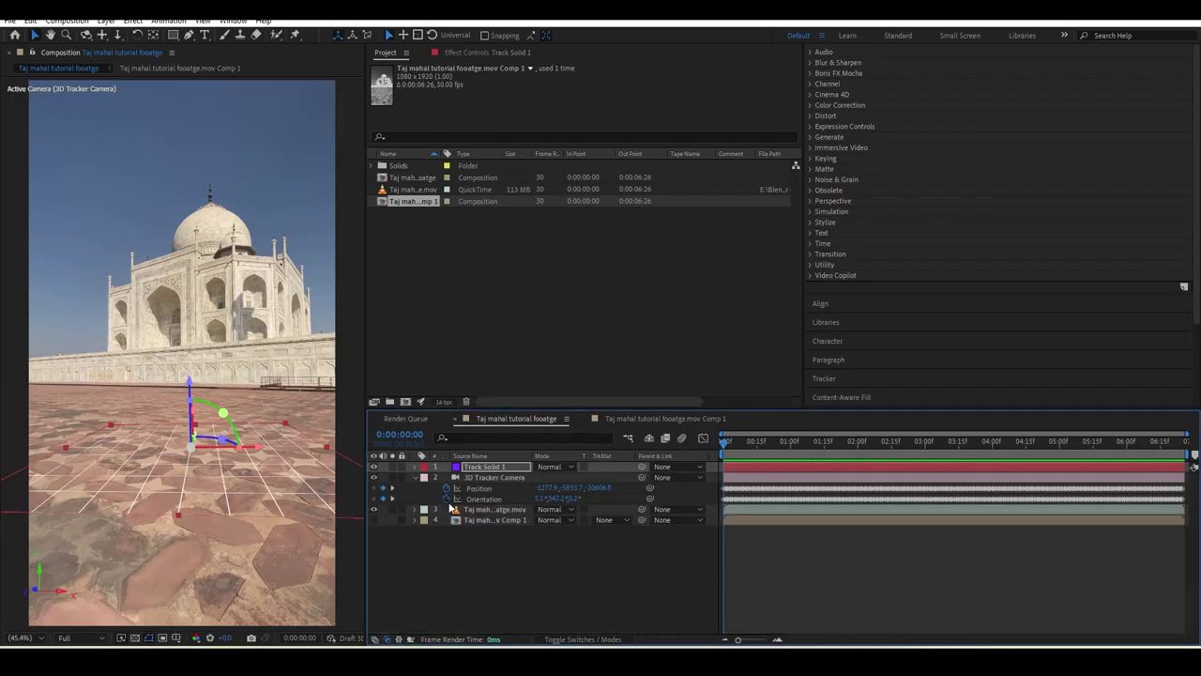
double_click(478, 479)
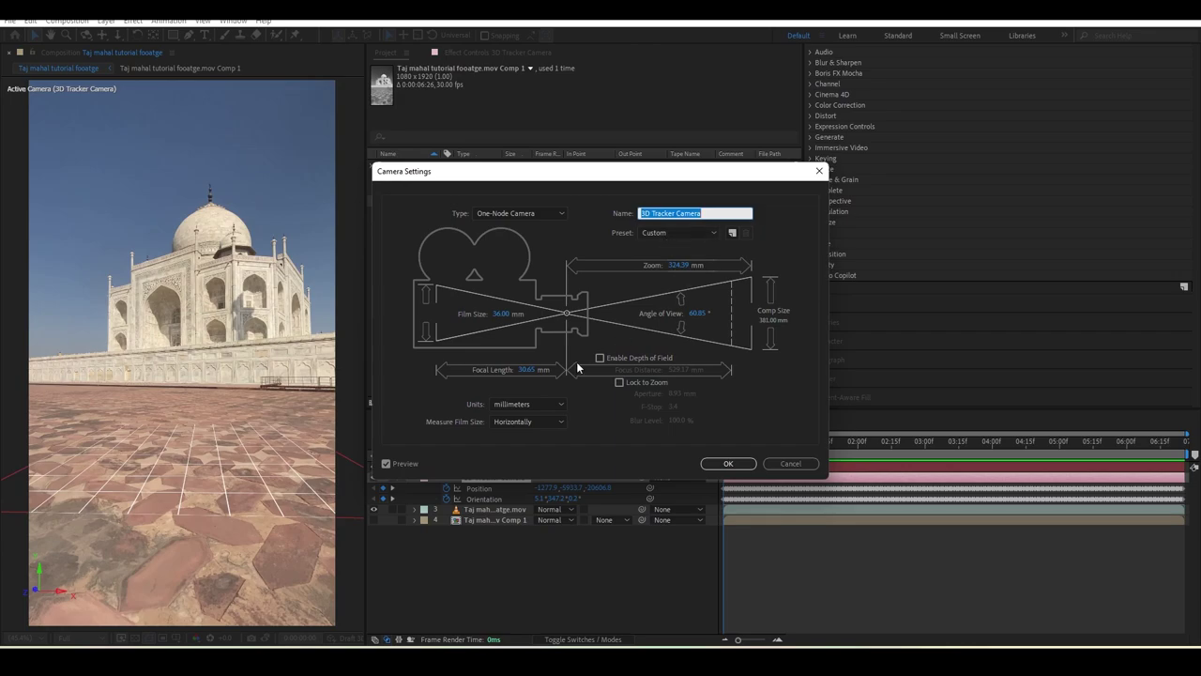
click(527, 371)
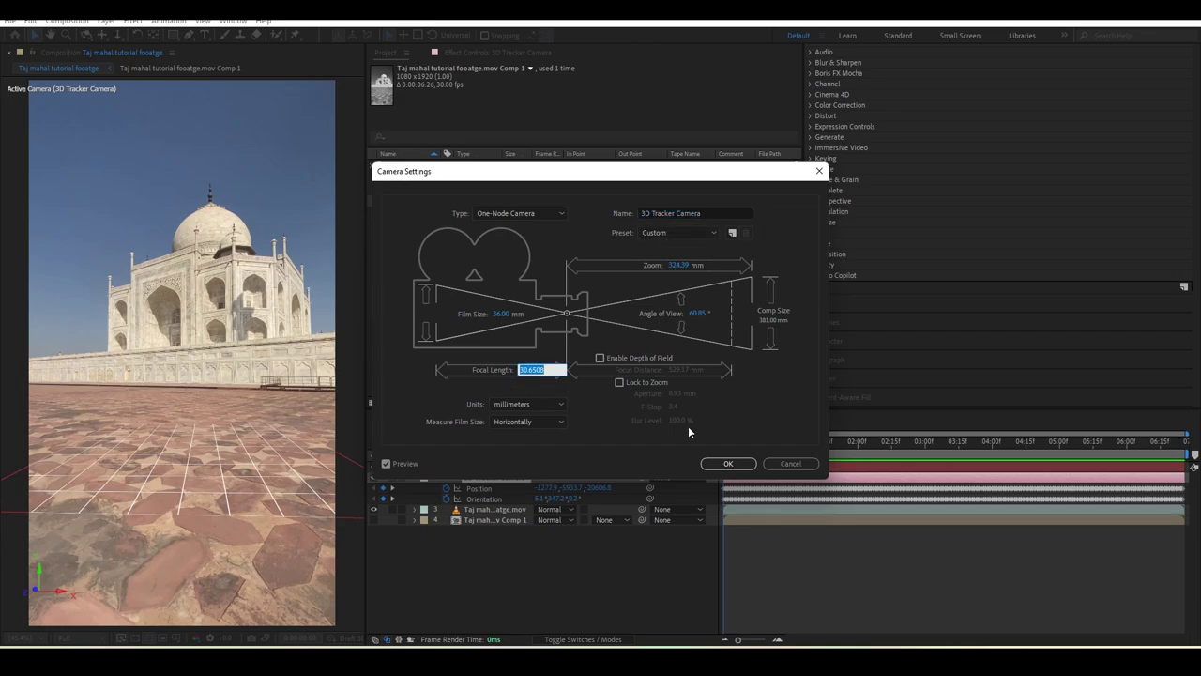
click(727, 464)
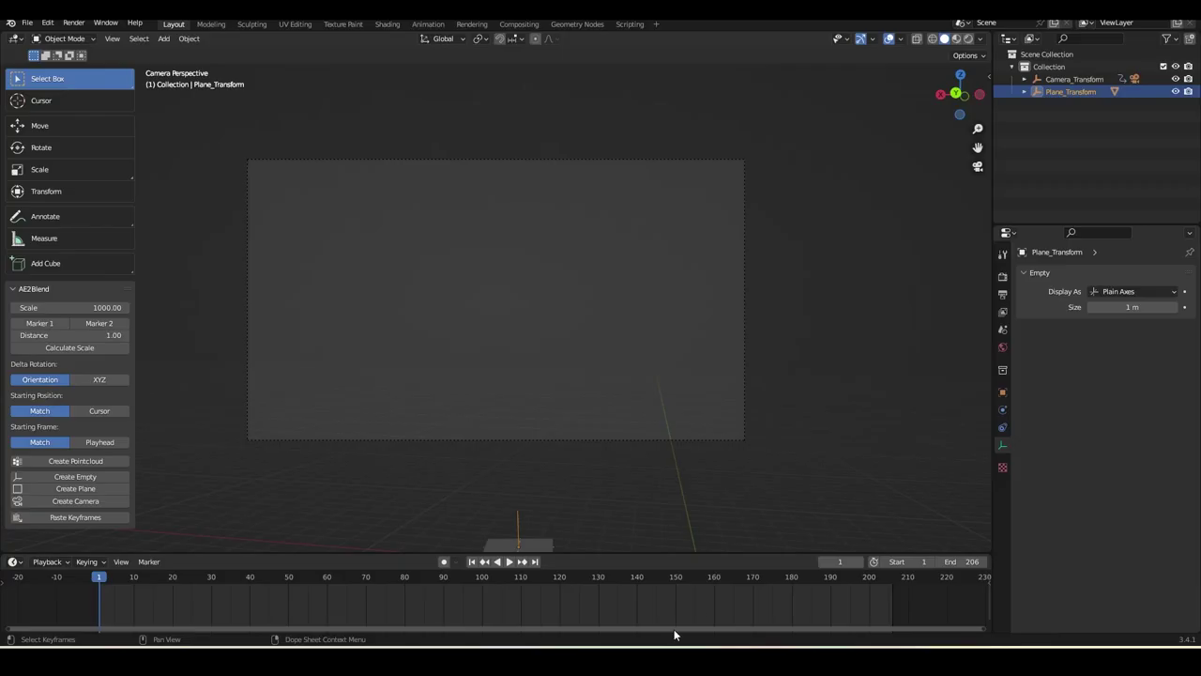
- Back in Blender, set the imported camera's focal length to 30.6508 mm and save the file
click(1023, 79)
click(1067, 103)
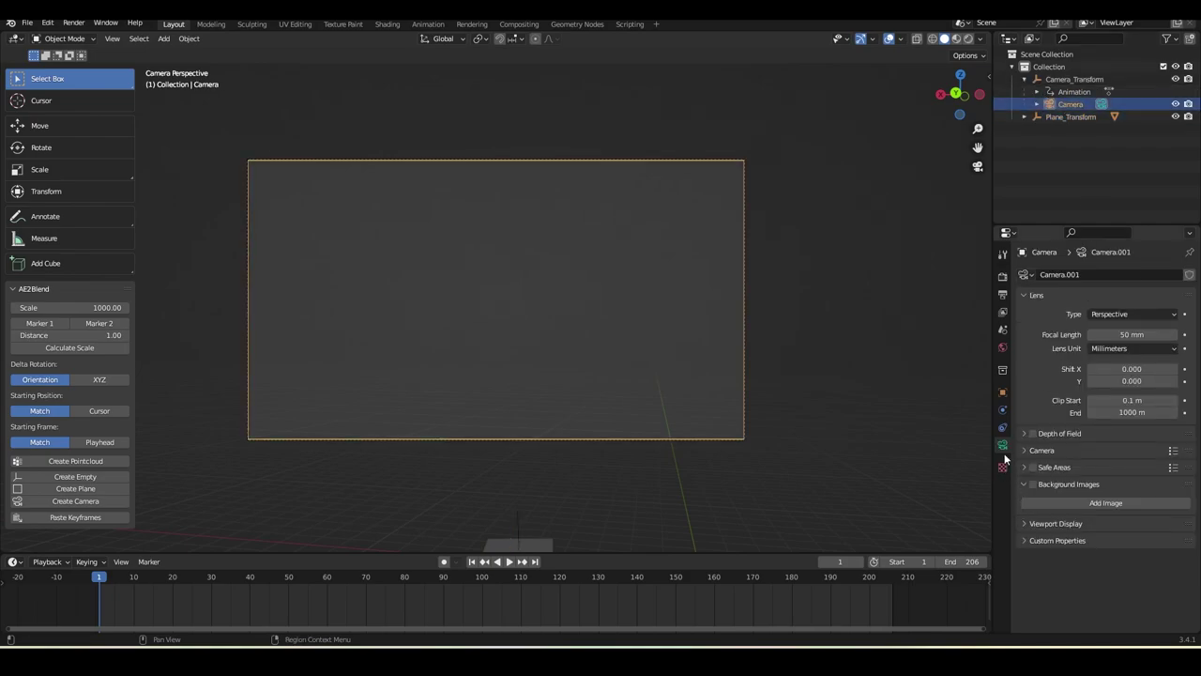
click(1127, 334)
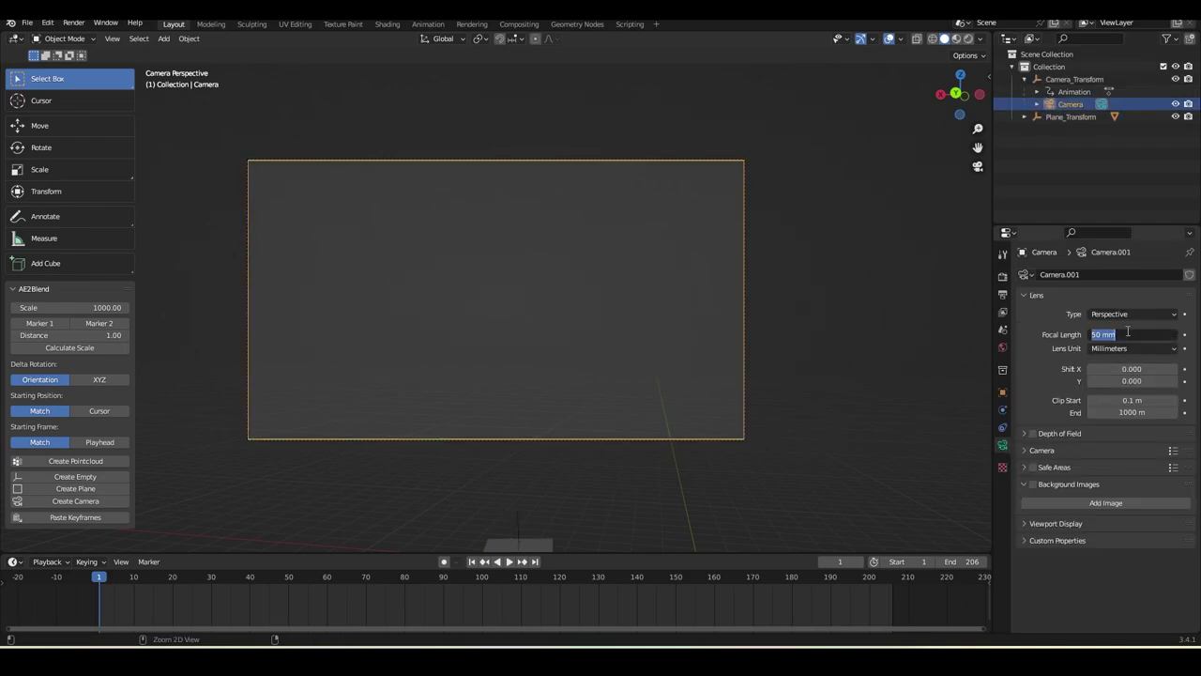
text(30.65)
key(Return)
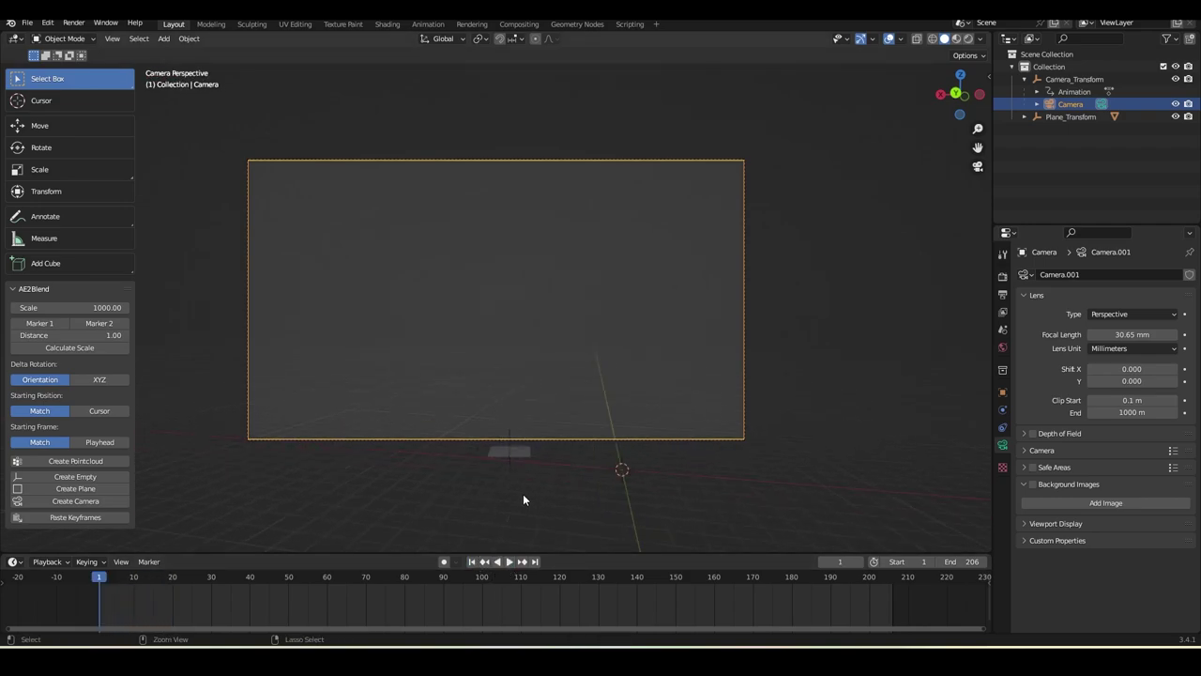
key(ctrl+s)
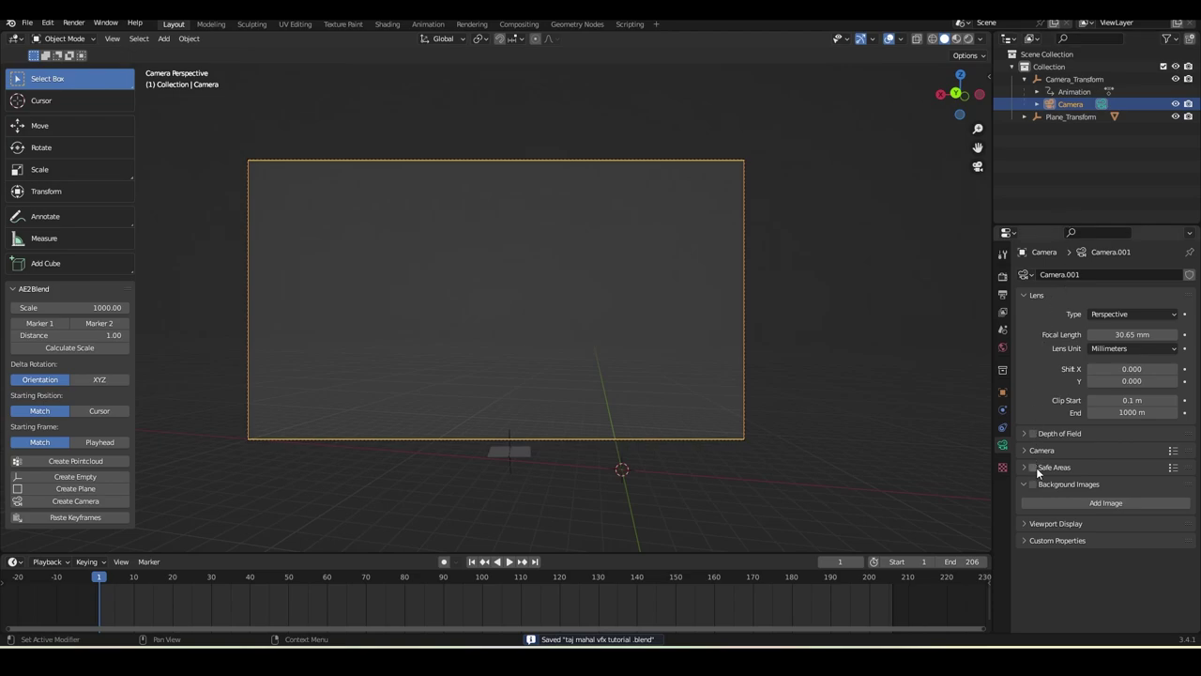
- Add "Taj mahal tutorial fooatge.mov" from the after effects folder as a movie clip background for the camera
click(1079, 504)
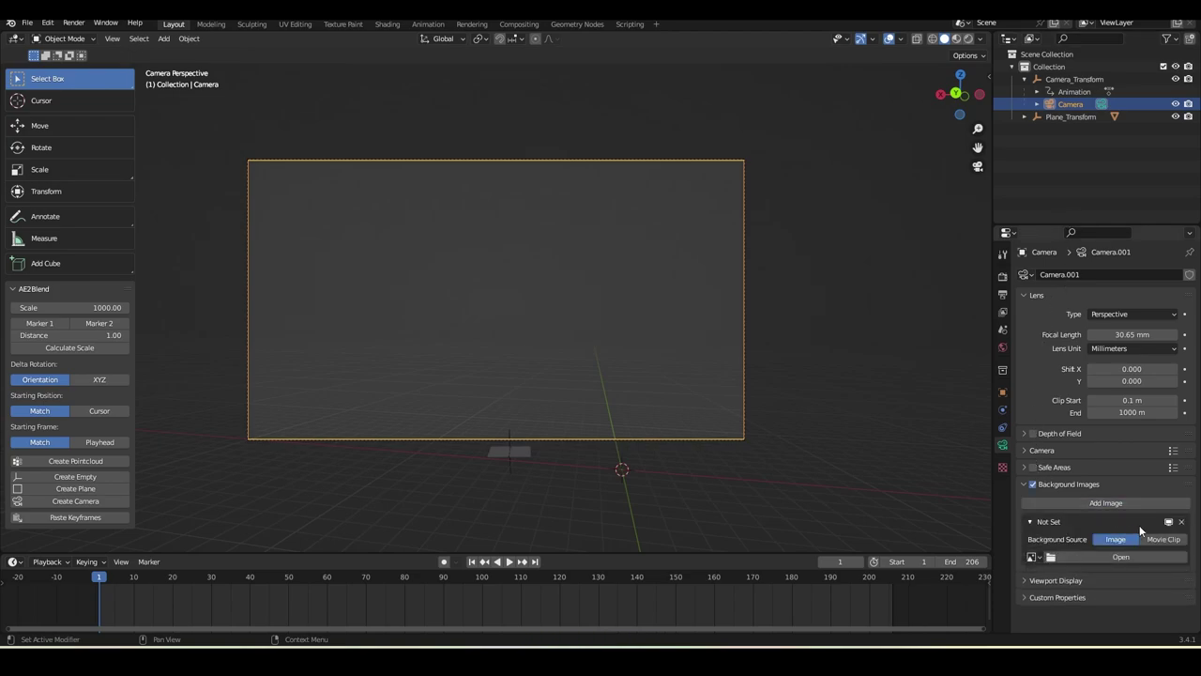
click(1162, 538)
click(1120, 575)
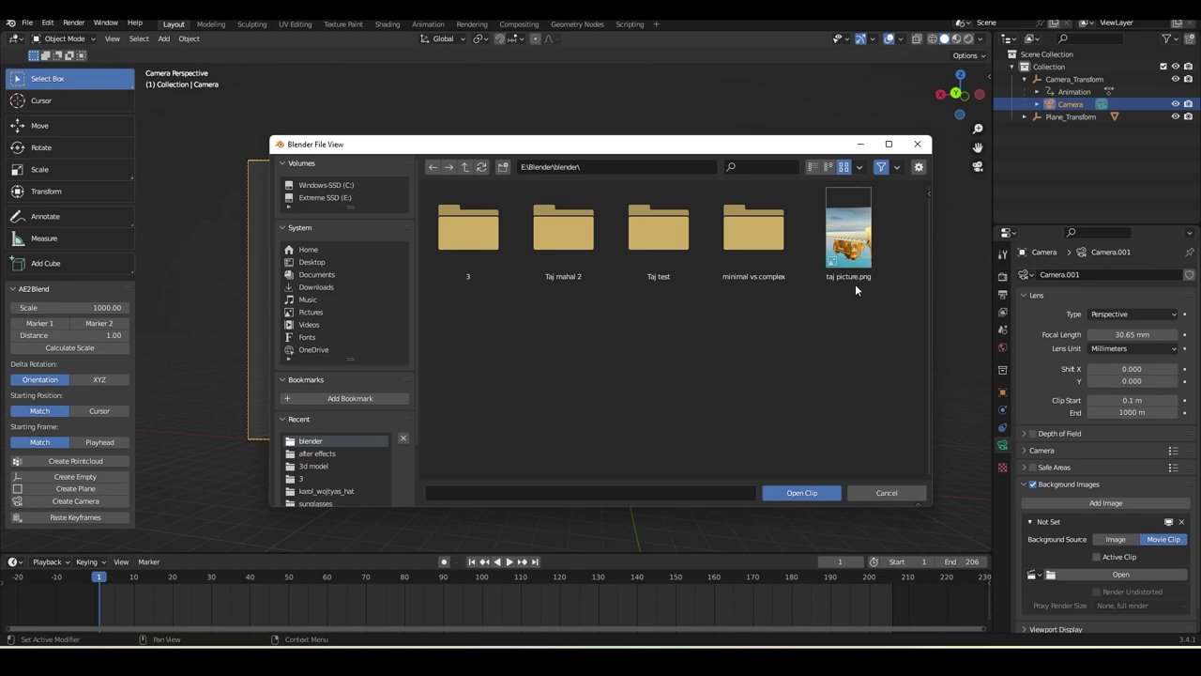
click(315, 454)
double_click(573, 305)
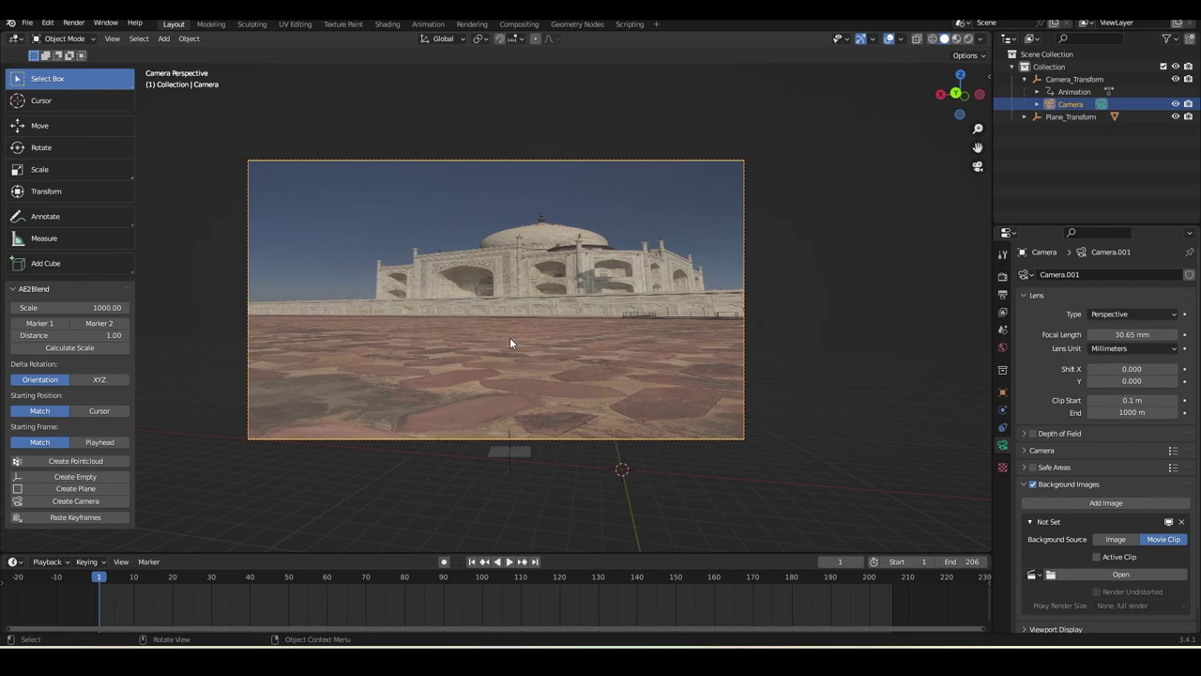
- Set the output resolution to 1080 x 1920 px and the frame rate to 30 fps
click(1002, 293)
click(1132, 292)
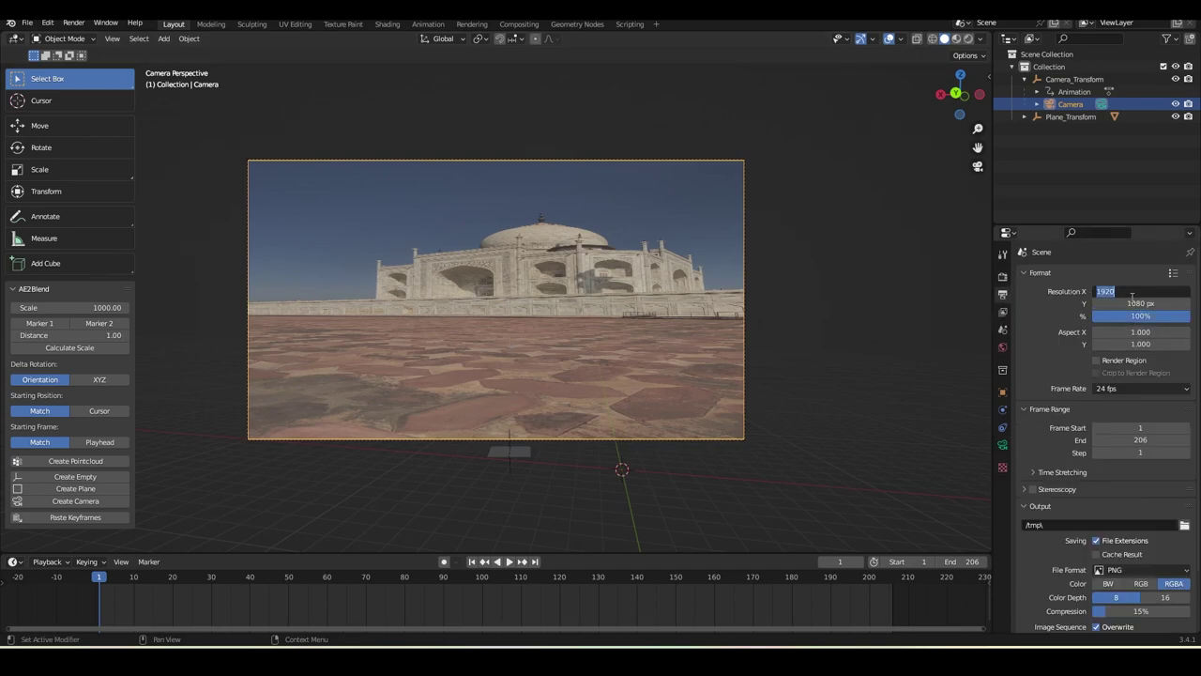
text(1080)
key(Tab)
text(1)
key(Return)
click(1141, 387)
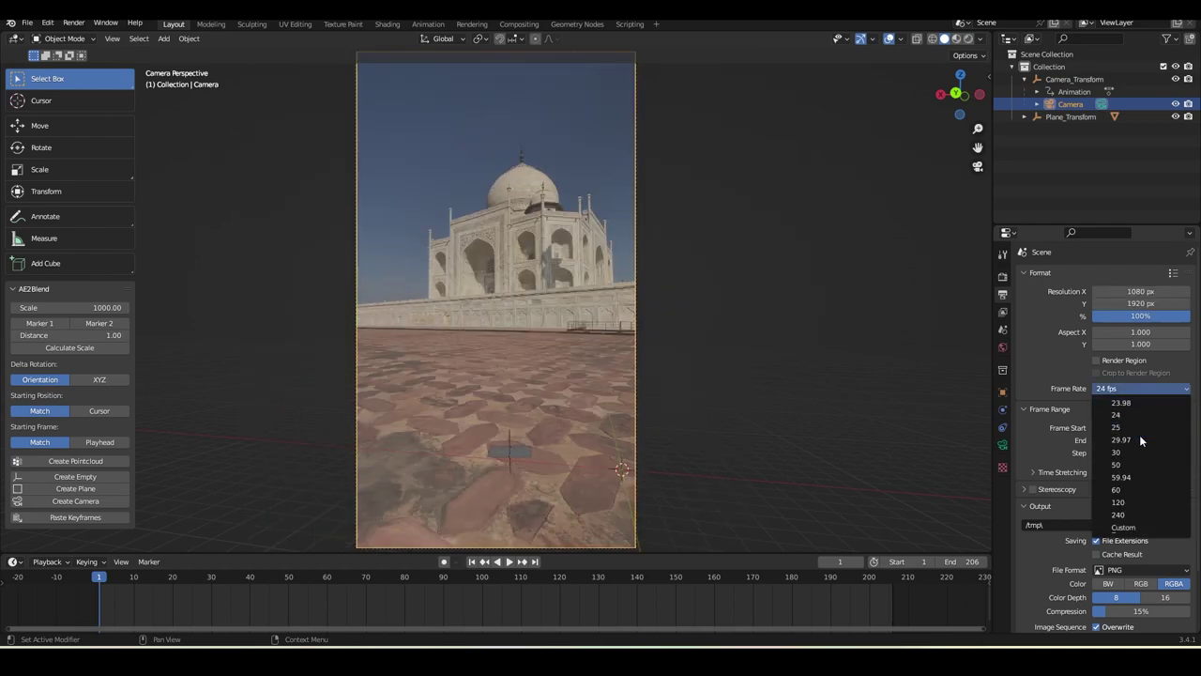
click(1140, 452)
- Raise the camera background clip's opacity to 1.000
click(1003, 446)
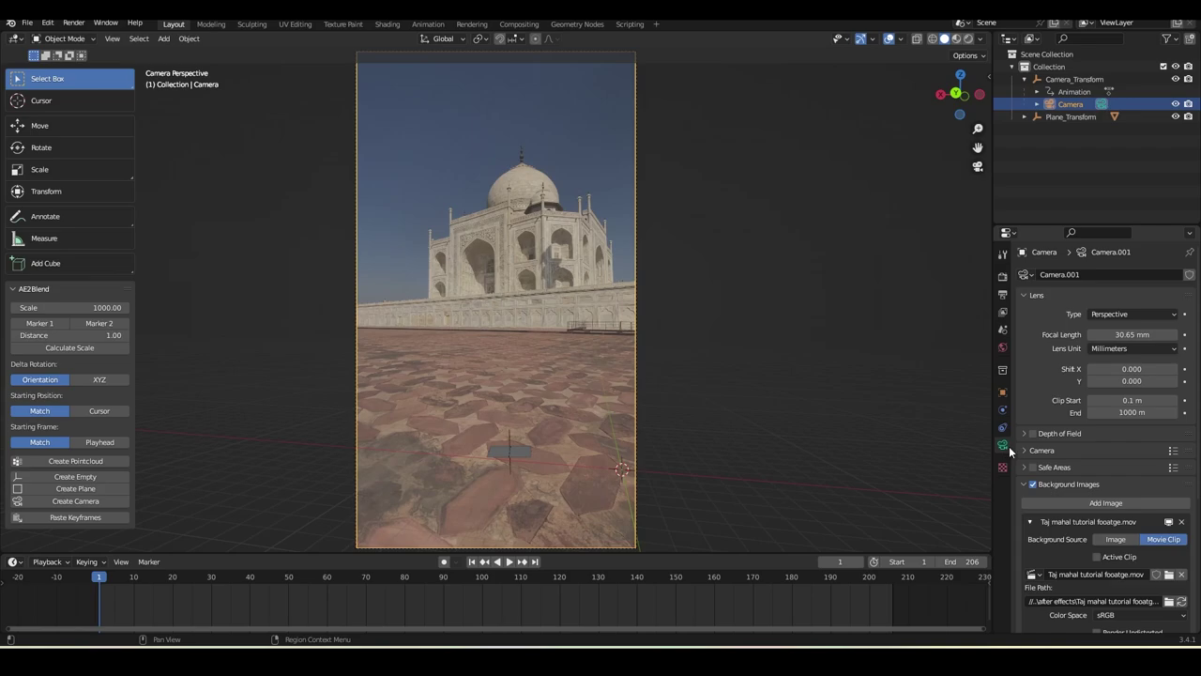
scroll(1079, 464, down, 3)
drag(1130, 539, 1185, 539)
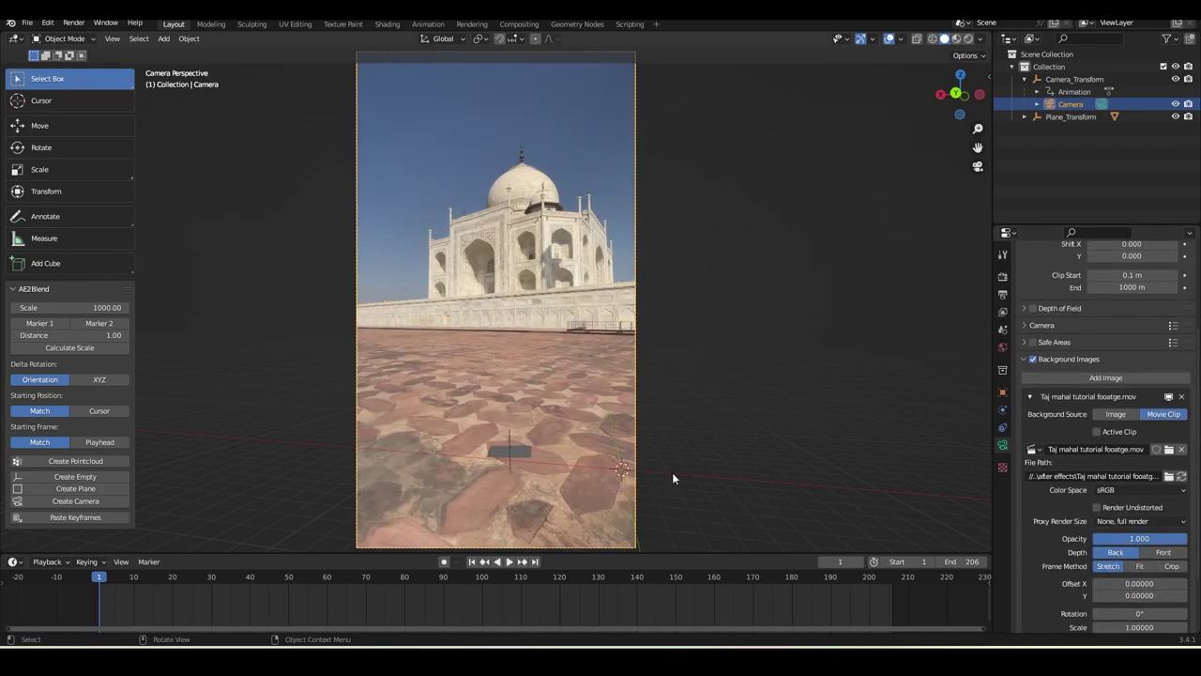
- Play the animation to check how the plane follows the footage, and return to the first frame
click(510, 561)
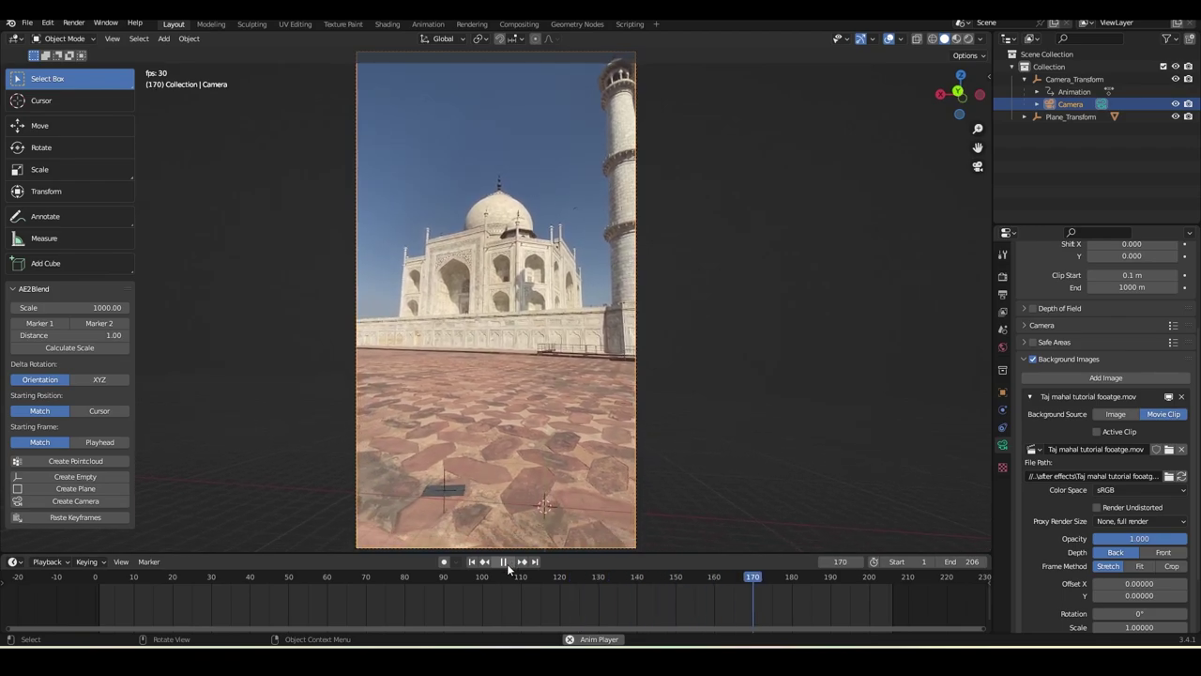
click(506, 563)
click(472, 561)
- Set the camera's focal length to 17 mm
scroll(1031, 441, up, 4)
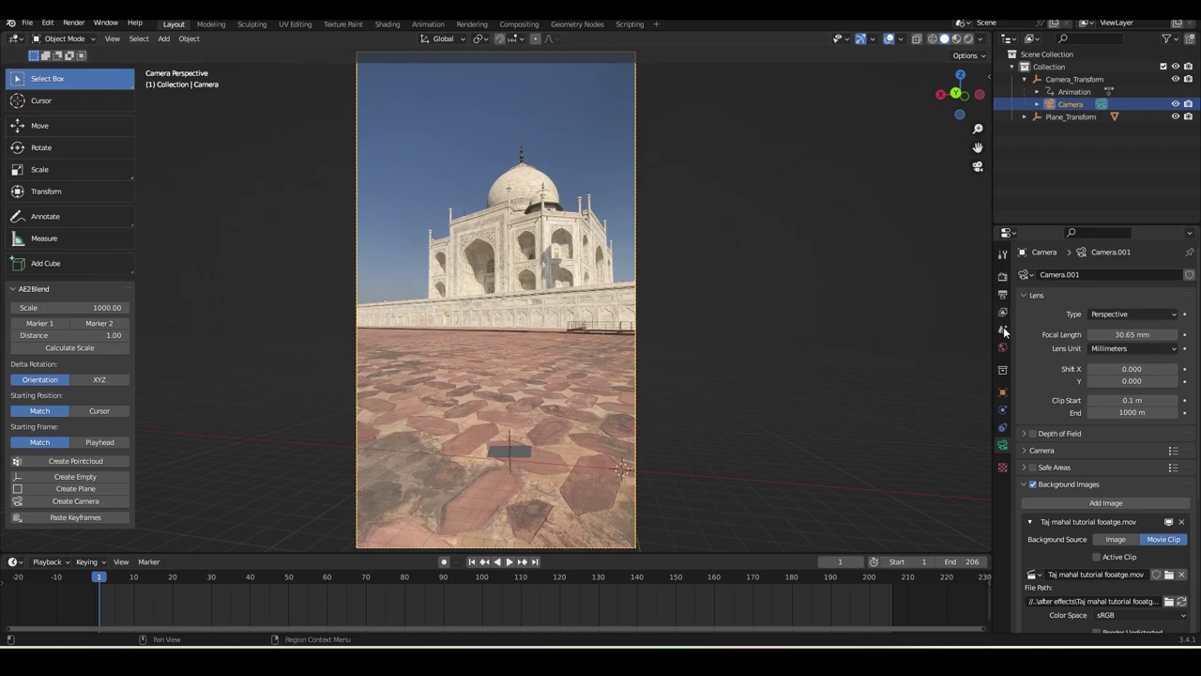
click(1139, 338)
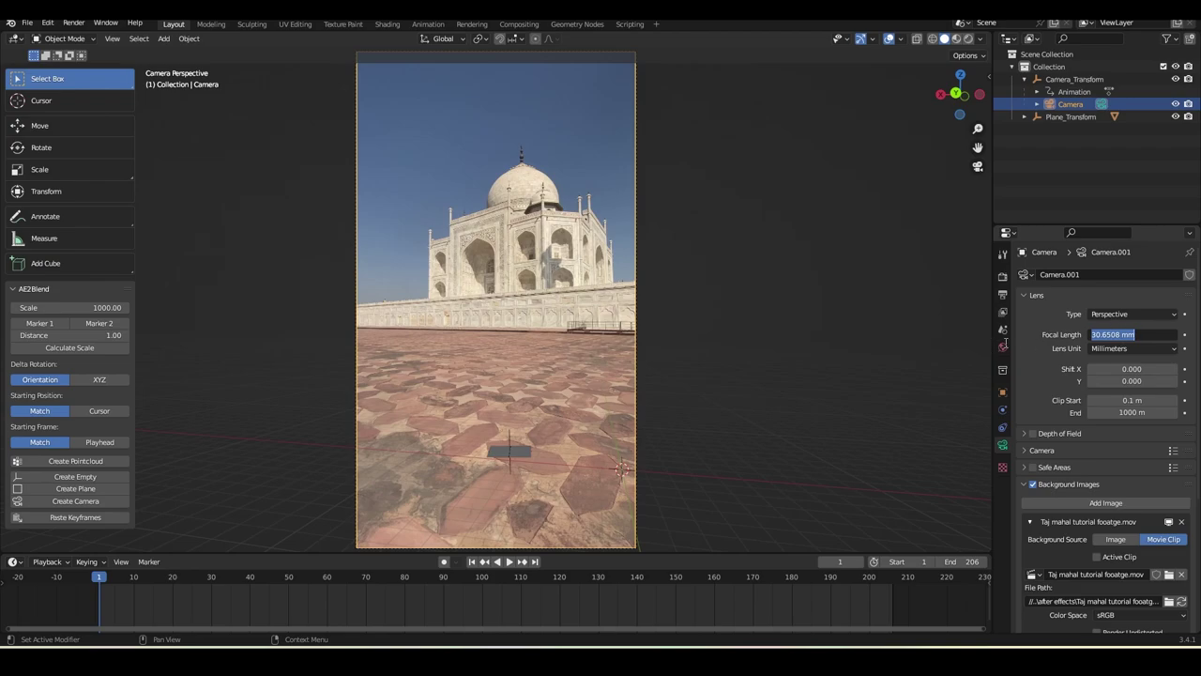
text(17)
key(Return)
- Scale the tracked plane up to cover the courtyard floor, play the animation to check it, and save the file
click(512, 392)
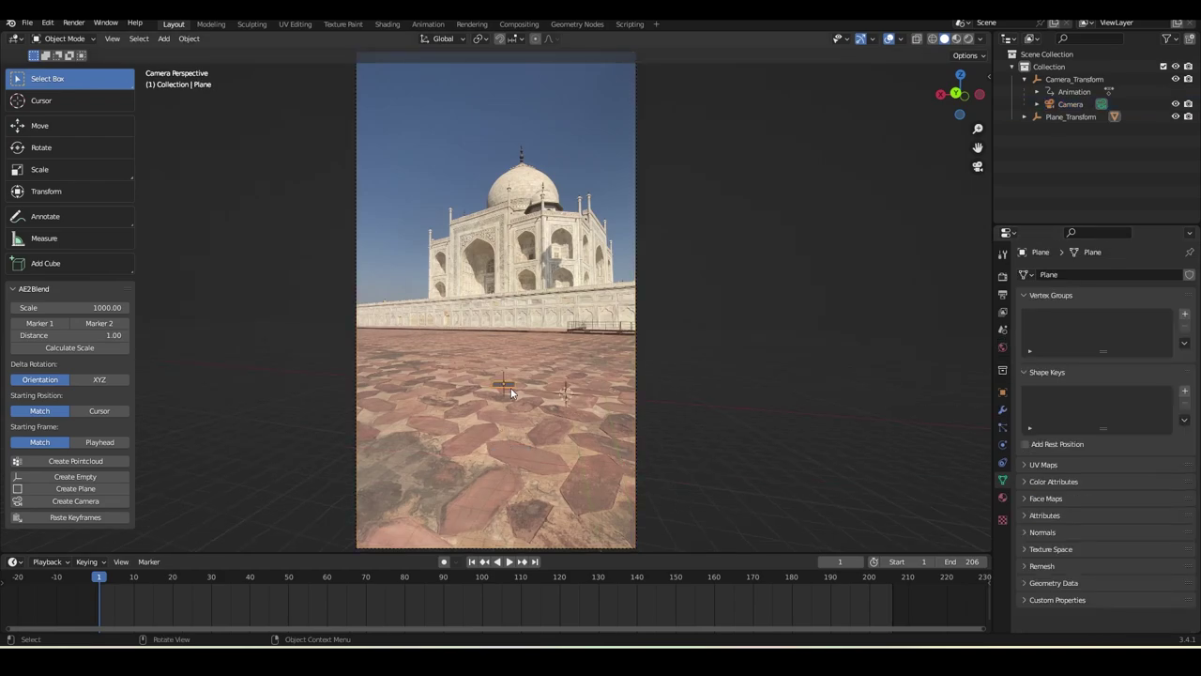
key(s)
click(514, 558)
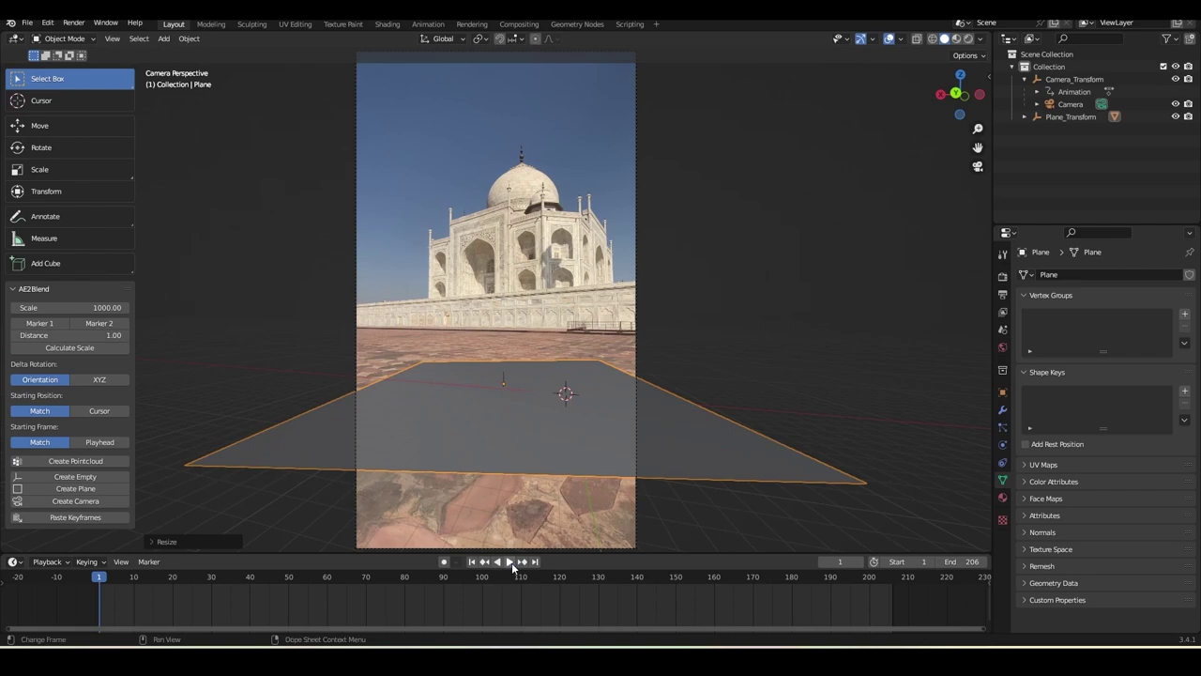
click(511, 562)
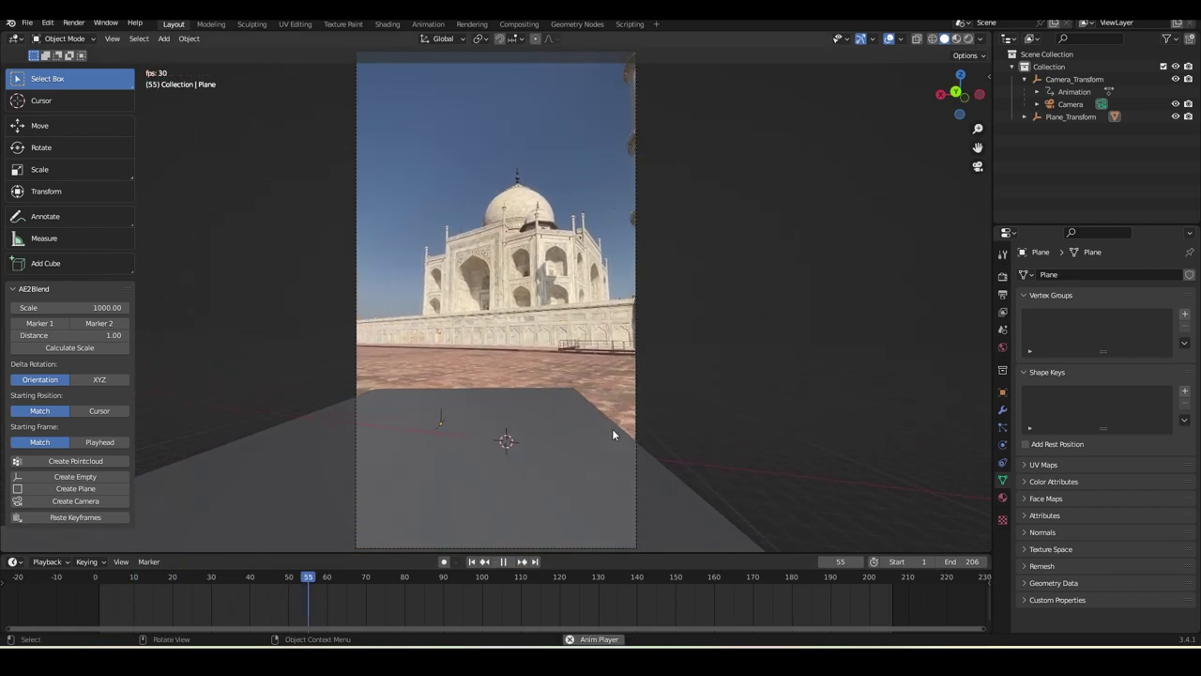
key(Escape)
key(ctrl+s)
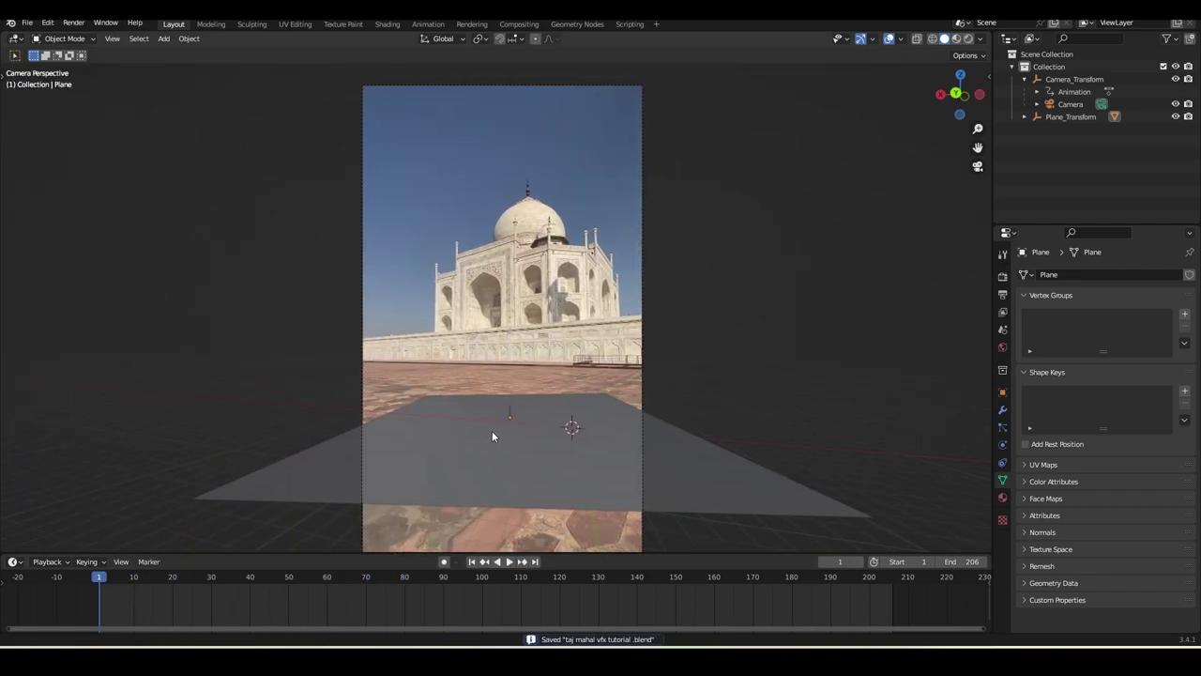
- Return to the camera view and import Idle.fbx from the 3d model folder
scroll(517, 423, up, 2)
shift+middle_drag(517, 424, 542, 375)
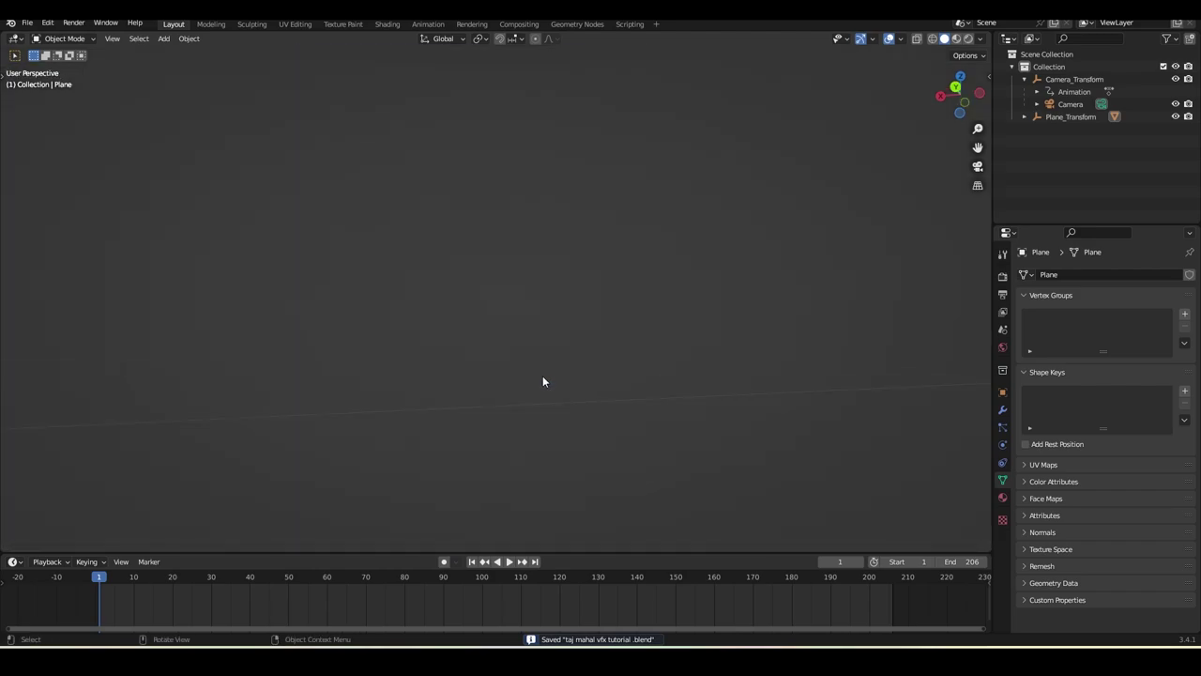
key(KP_0)
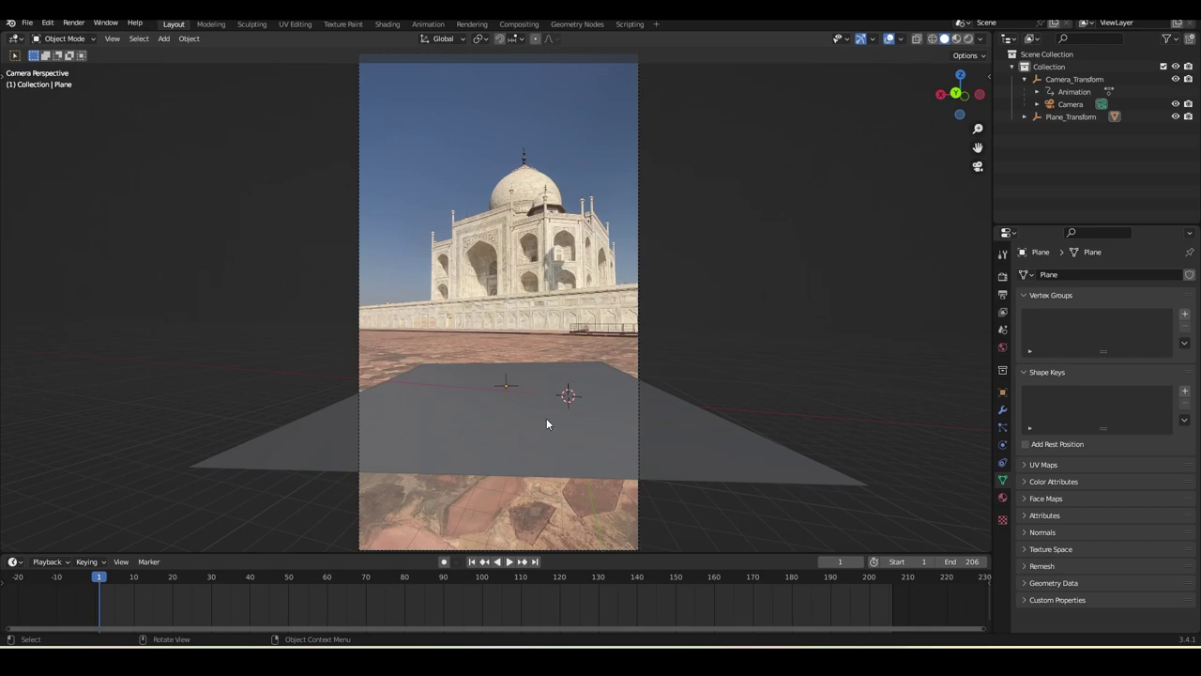
click(27, 22)
mouse_move(66, 191)
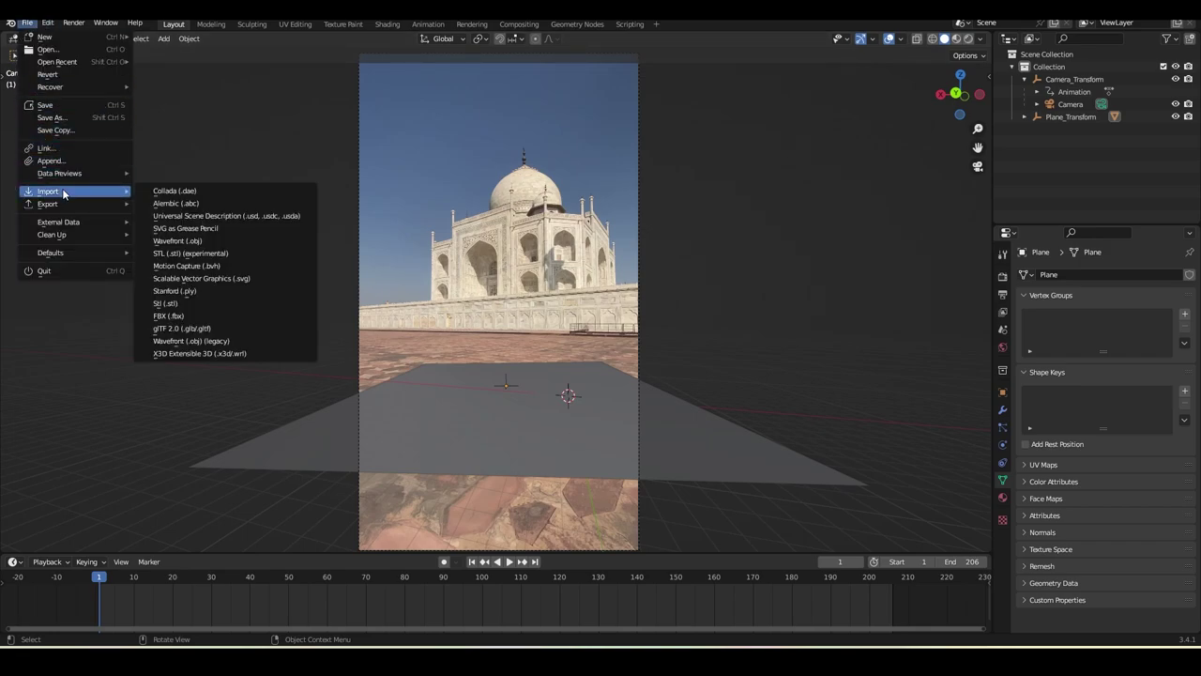
click(203, 316)
click(313, 465)
click(468, 422)
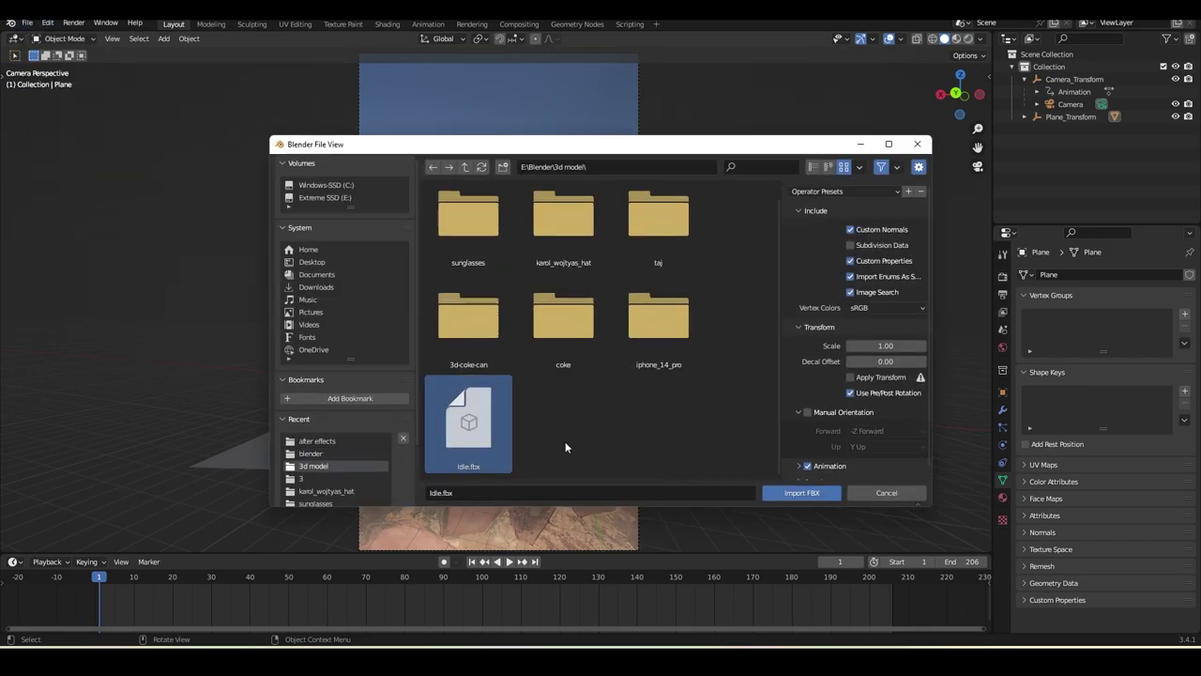
click(816, 493)
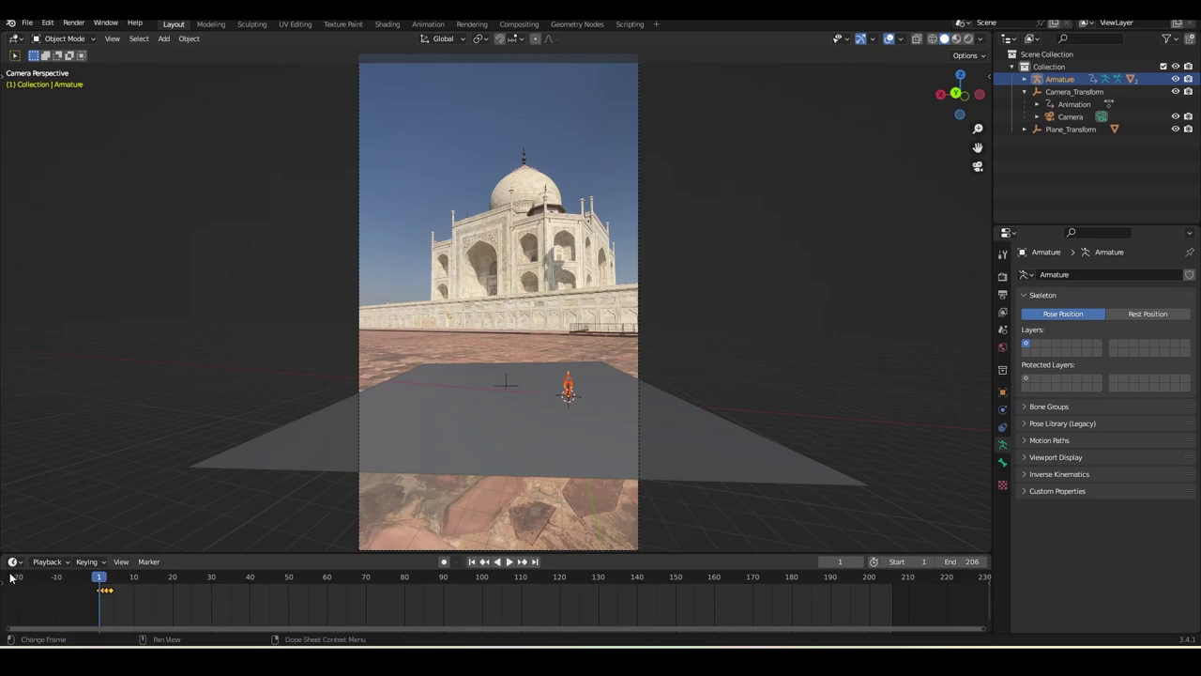
- Delete the imported armature's object keyframes and move it into a new collection named "man"
key(Delete)
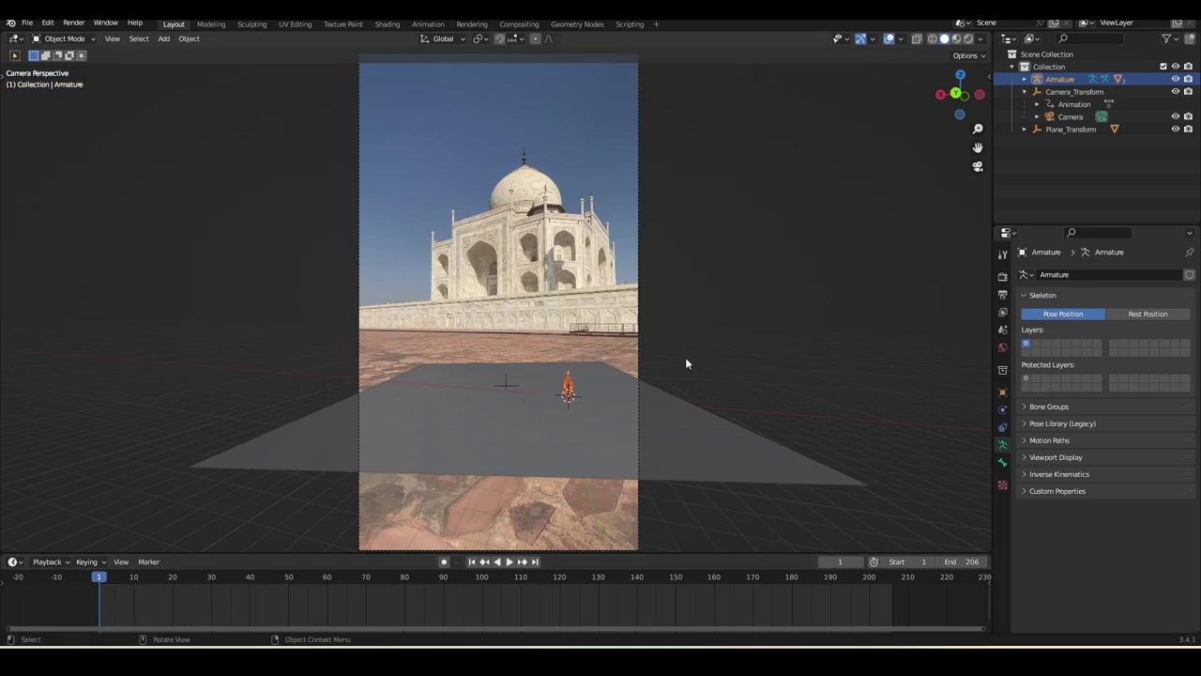
key(m)
click(635, 375)
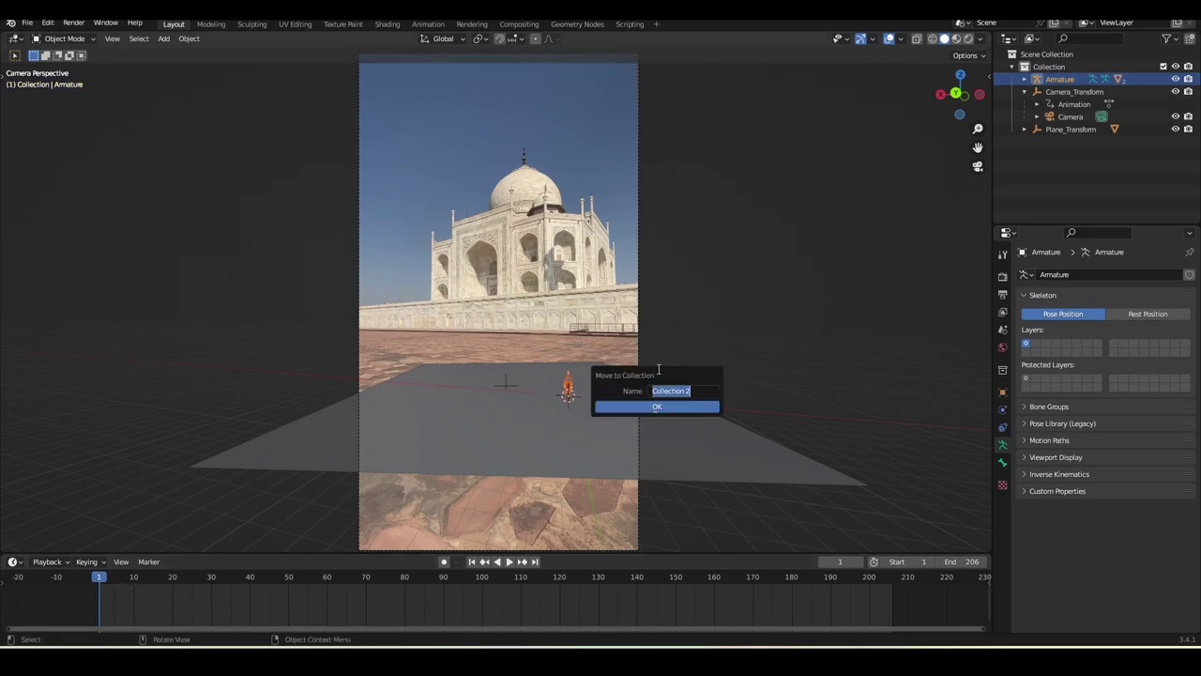
text(mar)
key(Return)
- Scale the armature up about 5.3 times and move it to the middle of the ground plane, facing the monument
key(s)
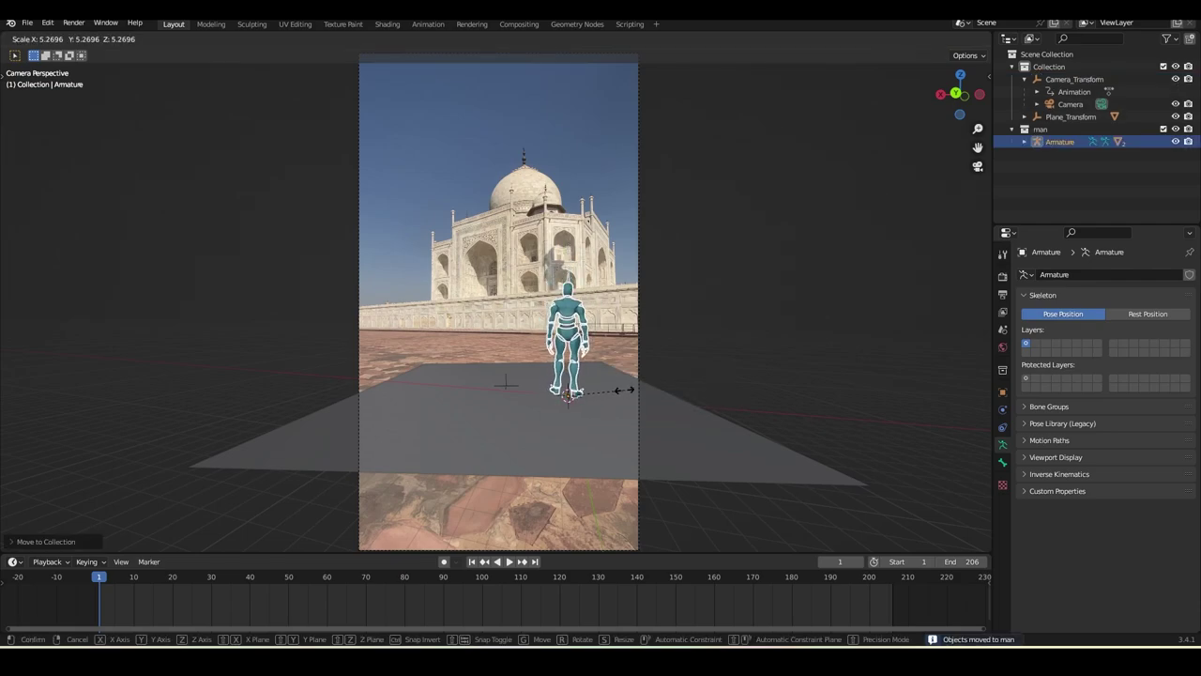
right_click(623, 388)
key(g)
click(522, 541)
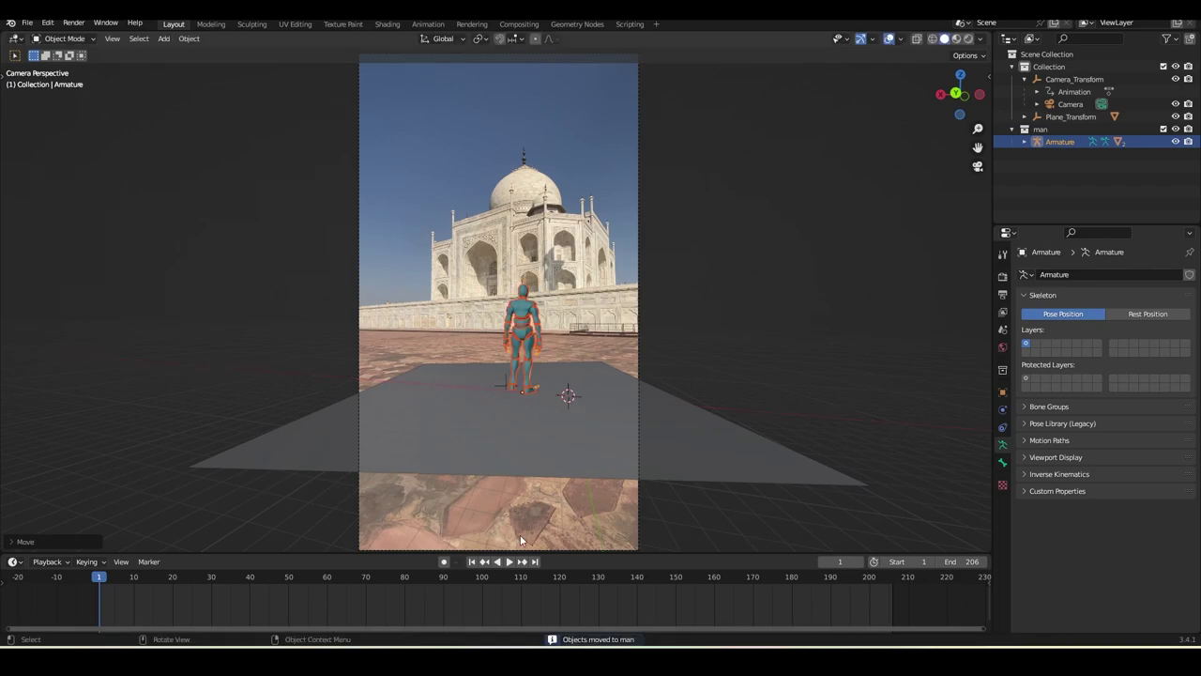
- Play the animation to check that the figure stays fixed to the ground, stop it, and select the armature
click(510, 561)
click(815, 257)
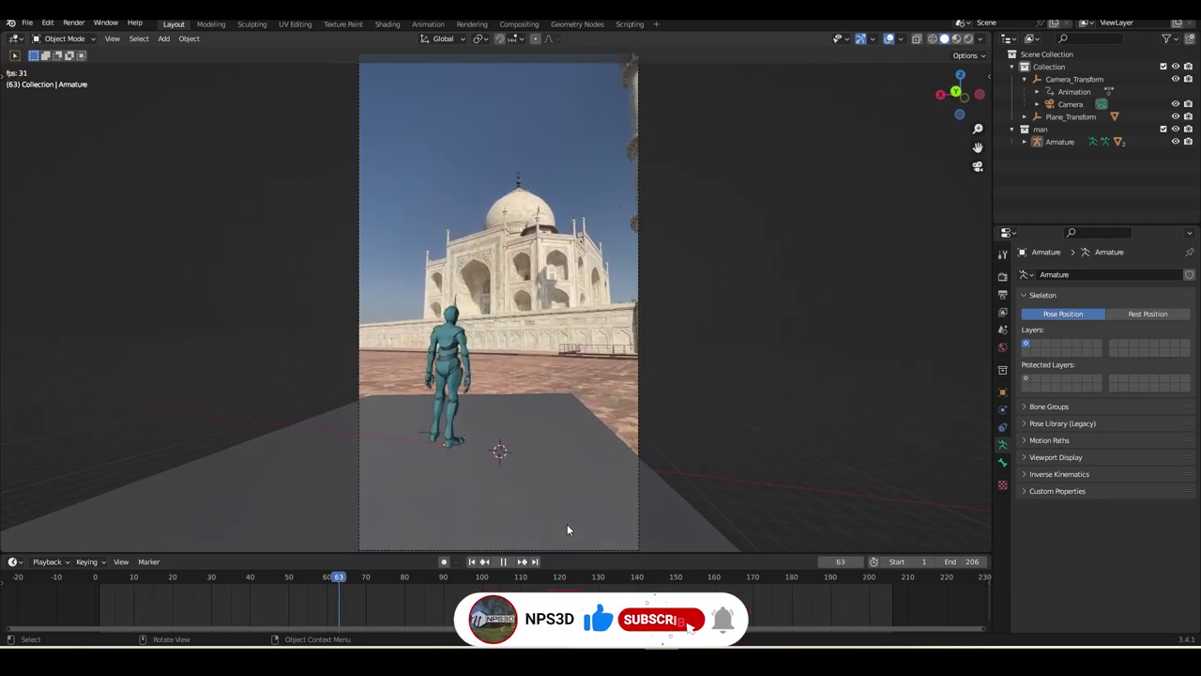
key(space)
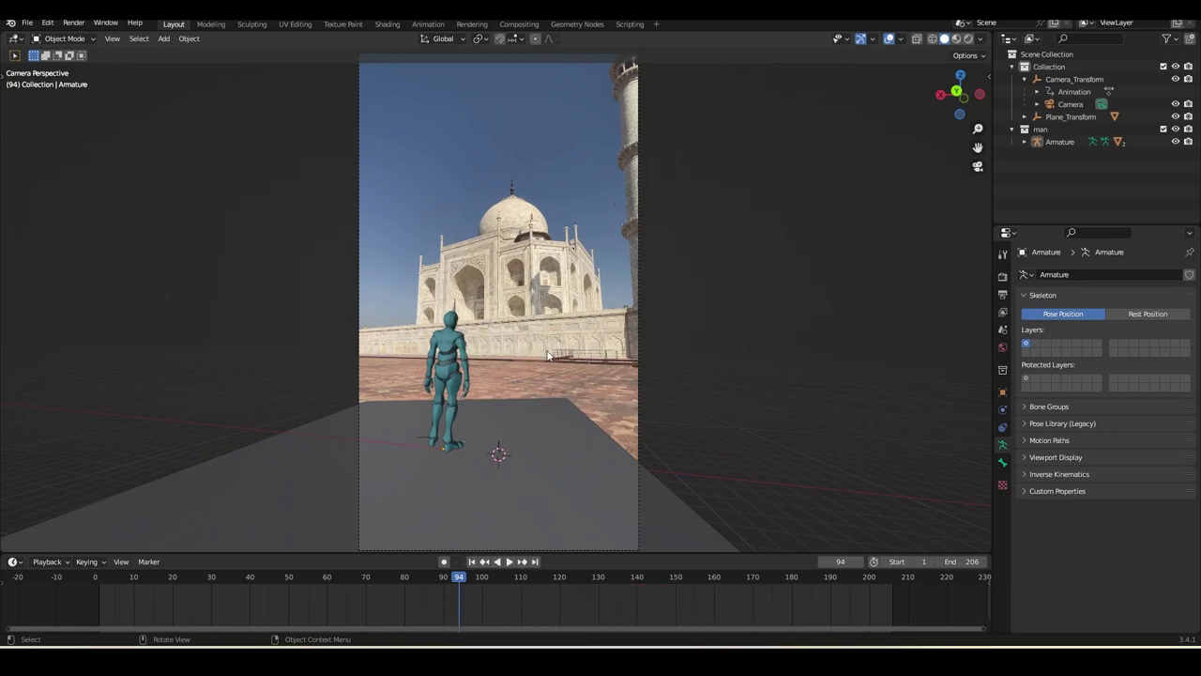
click(1061, 143)
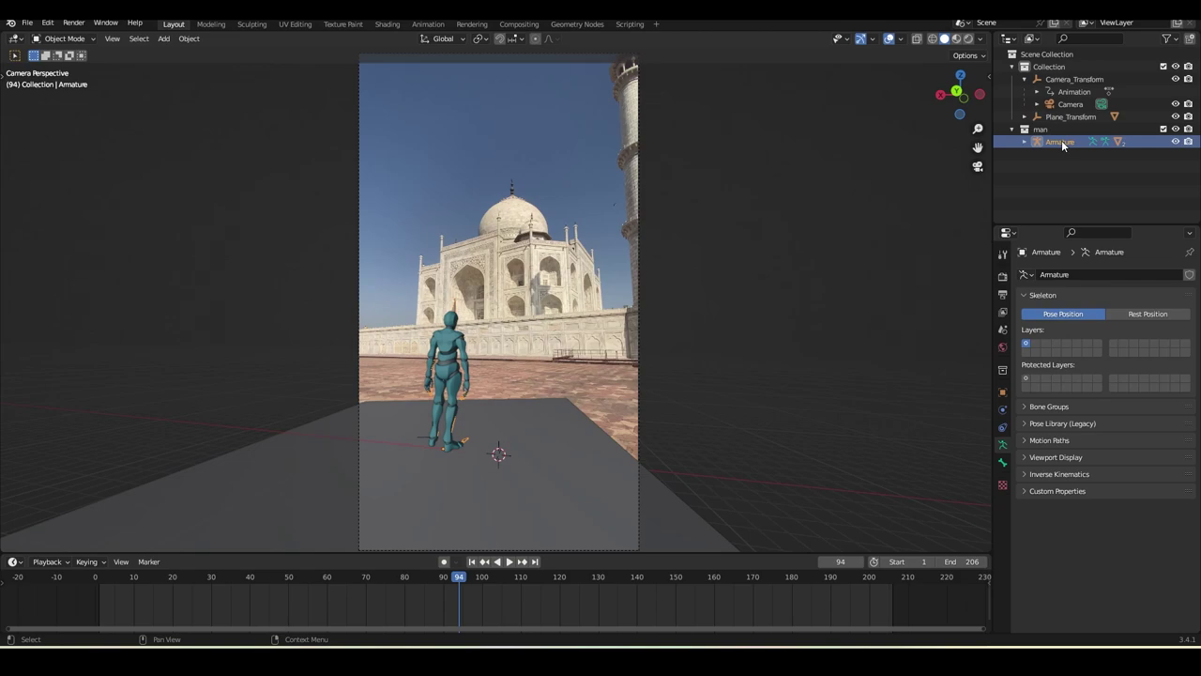
- Rotate the armature and its meshes 180 degrees about the global Z axis, check the playback, and save the file
right_click(1063, 145)
click(1021, 219)
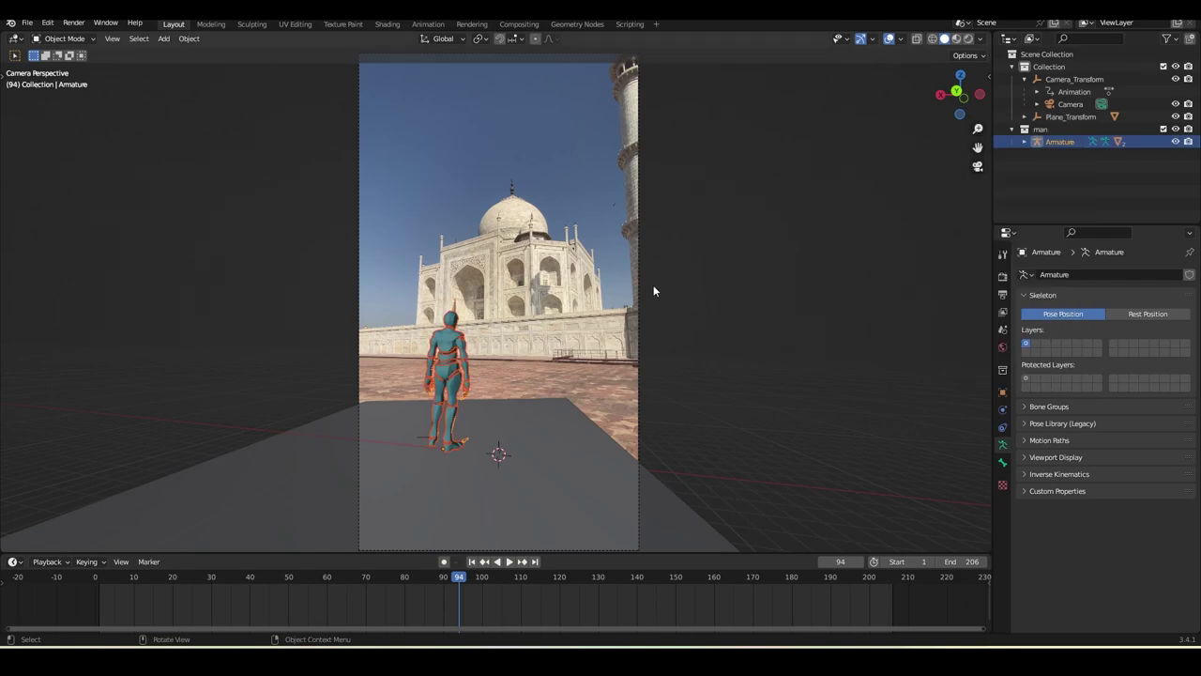
key(r)
key(z)
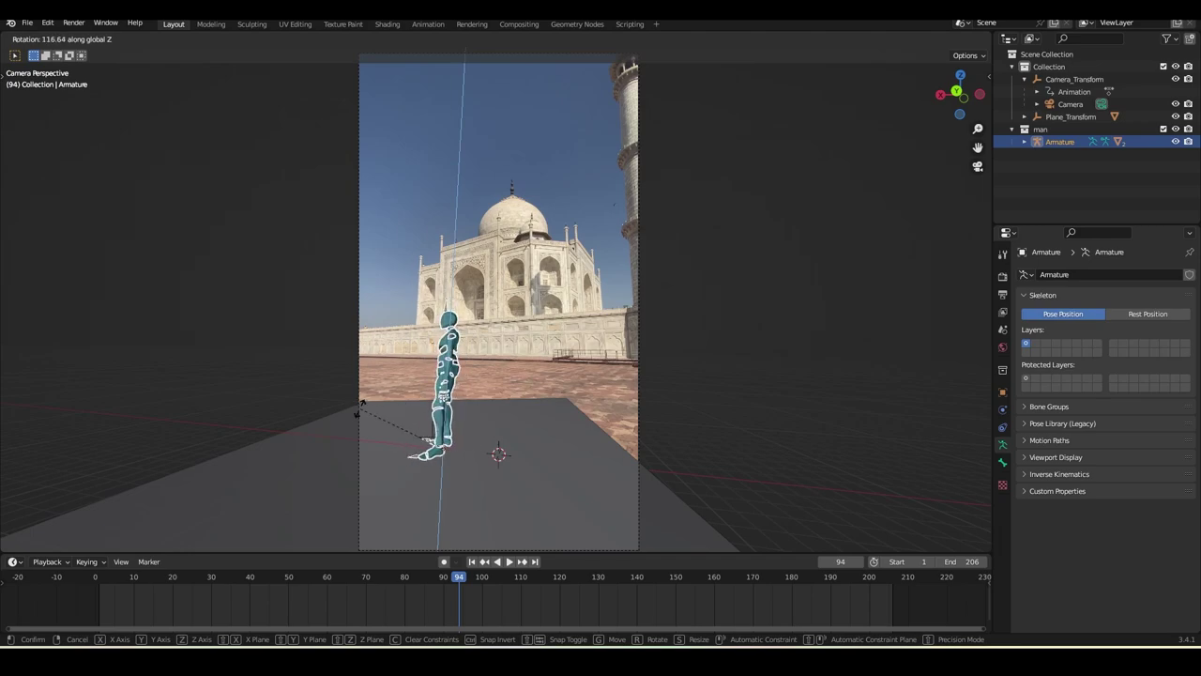
text(180)
key(Return)
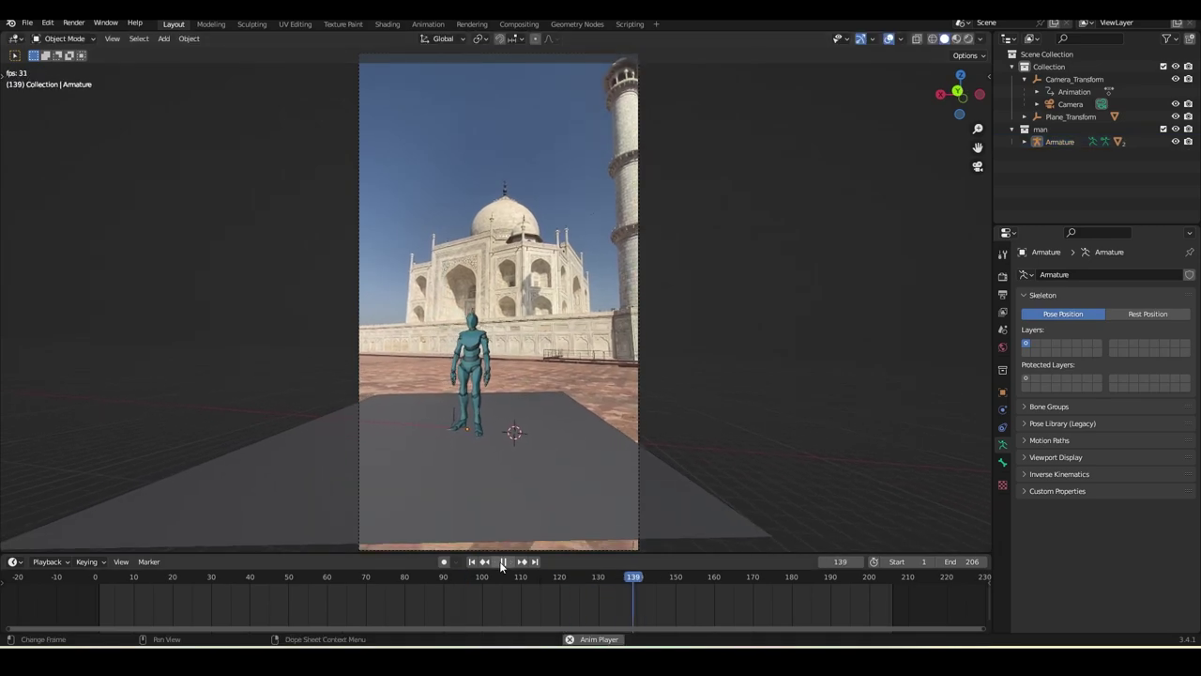
key(Escape)
scroll(554, 395, up, 3)
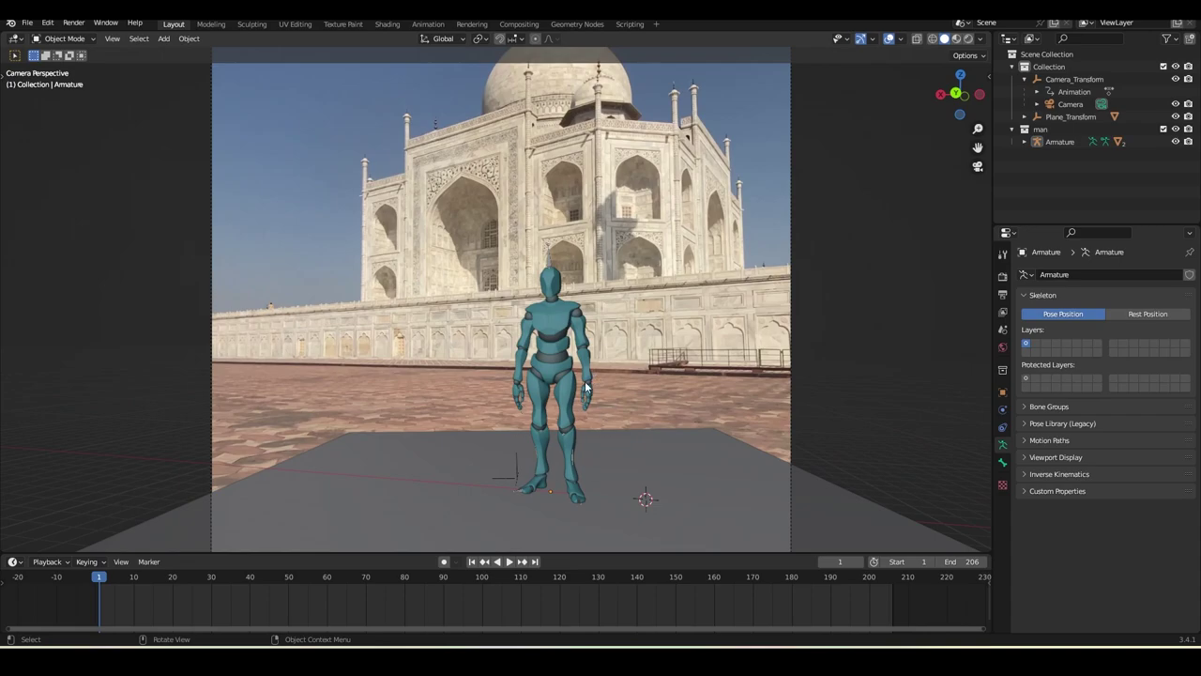
key(ctrl+s)
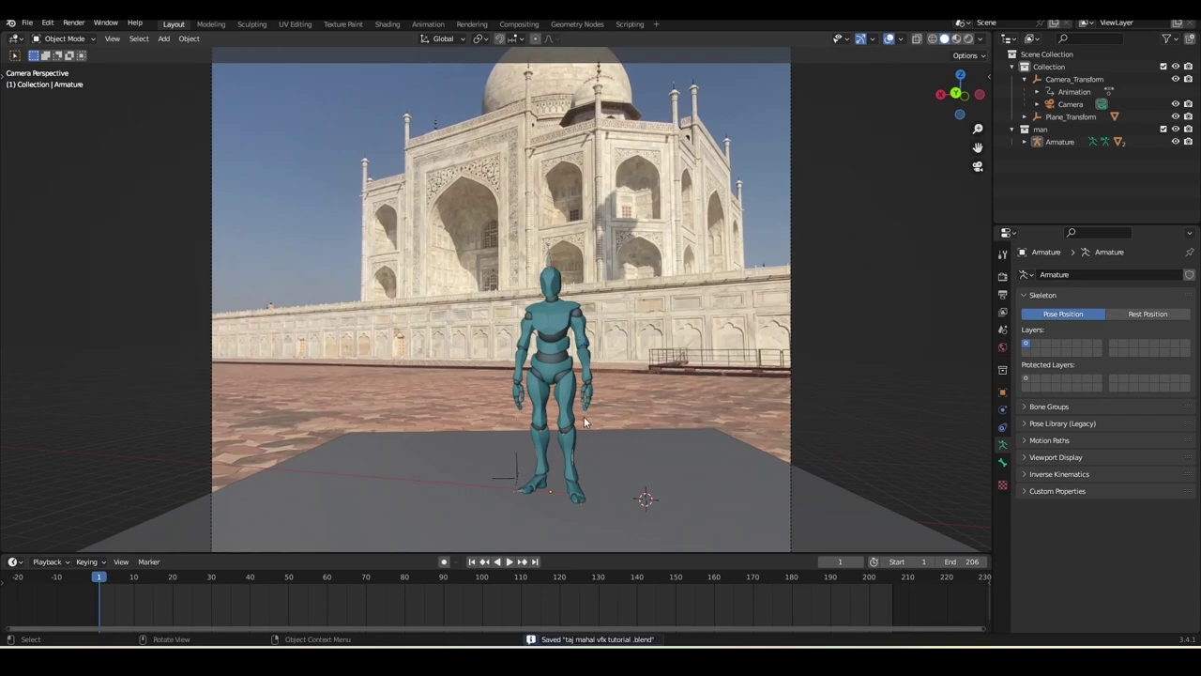
- Join the figure's Alpha_Joints and Alpha_Surface meshes into a single object, keeping Alpha_Surface as the active one
click(582, 350)
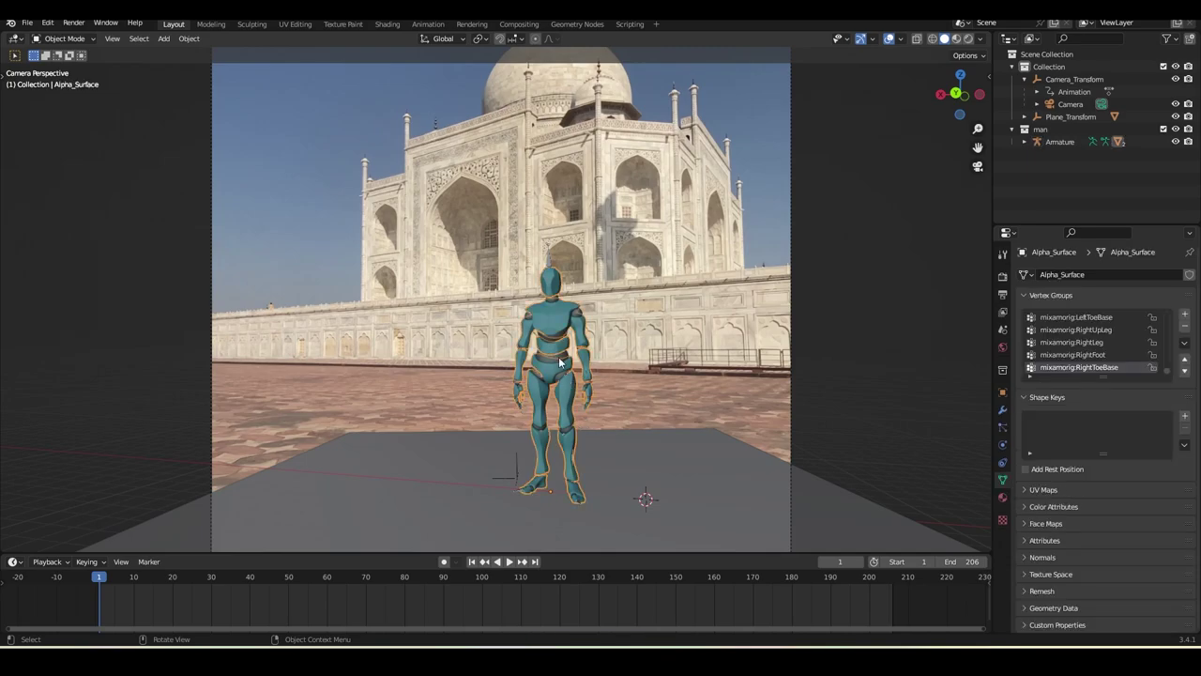
click(1117, 142)
click(1080, 193)
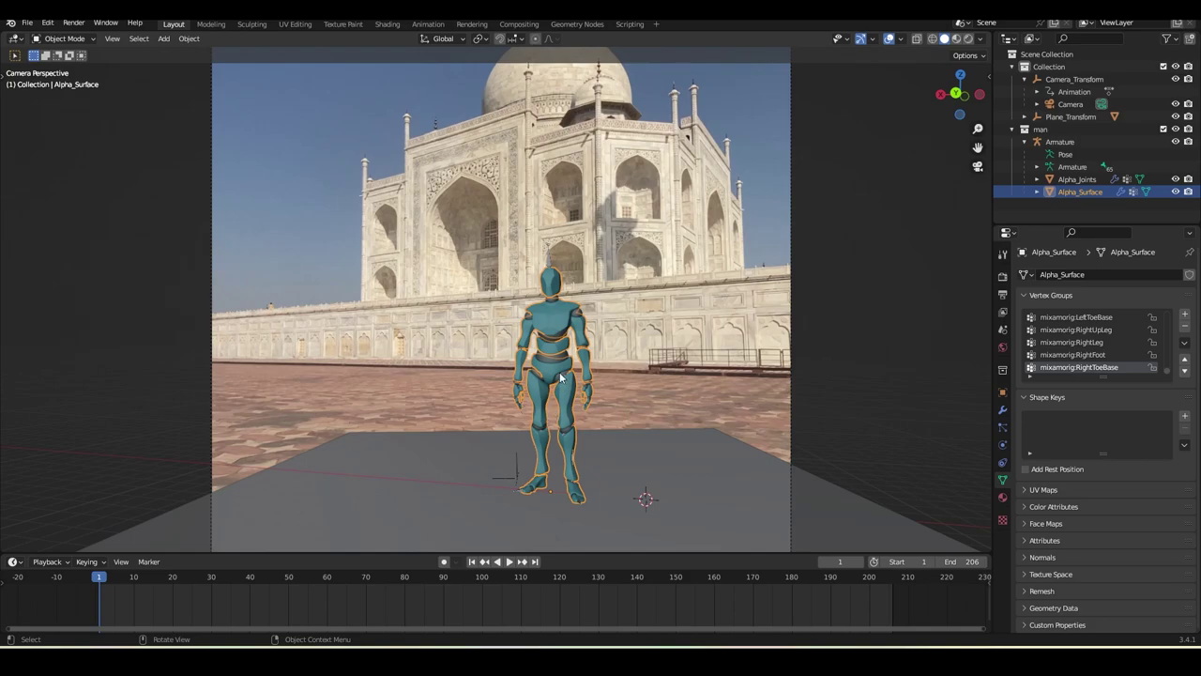
ctrl+click(1076, 179)
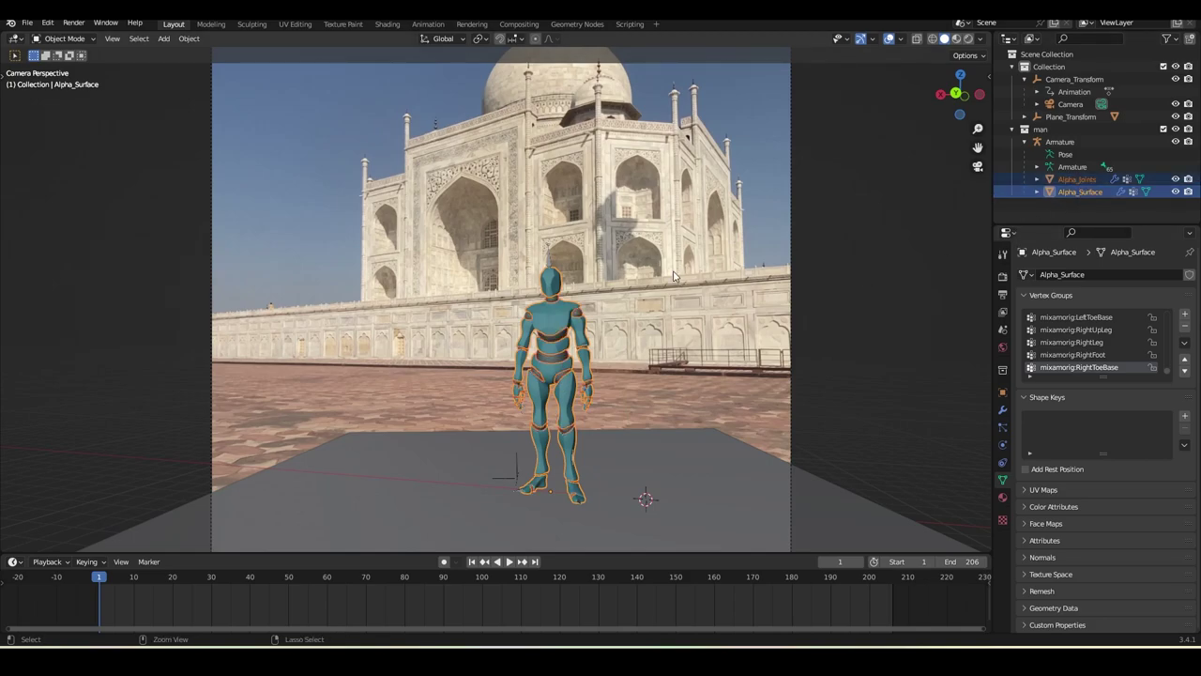
key(ctrl+j)
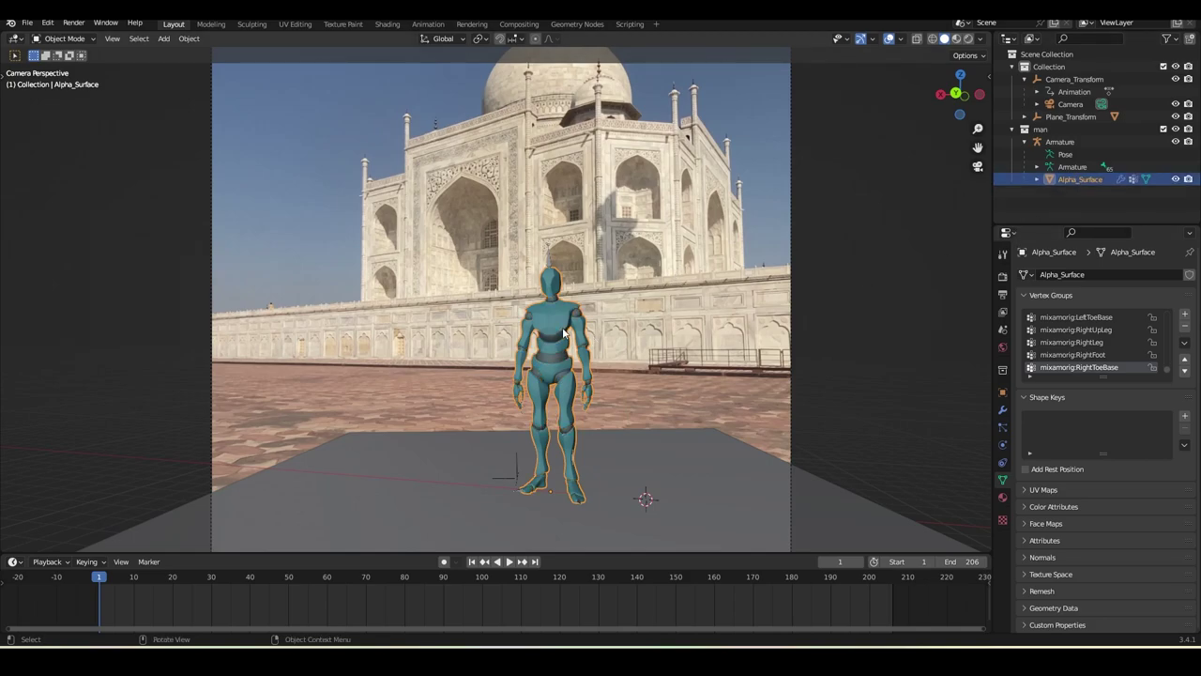
- Apply the scale of the joined Alpha_Surface mesh and save the file
key(ctrl+a)
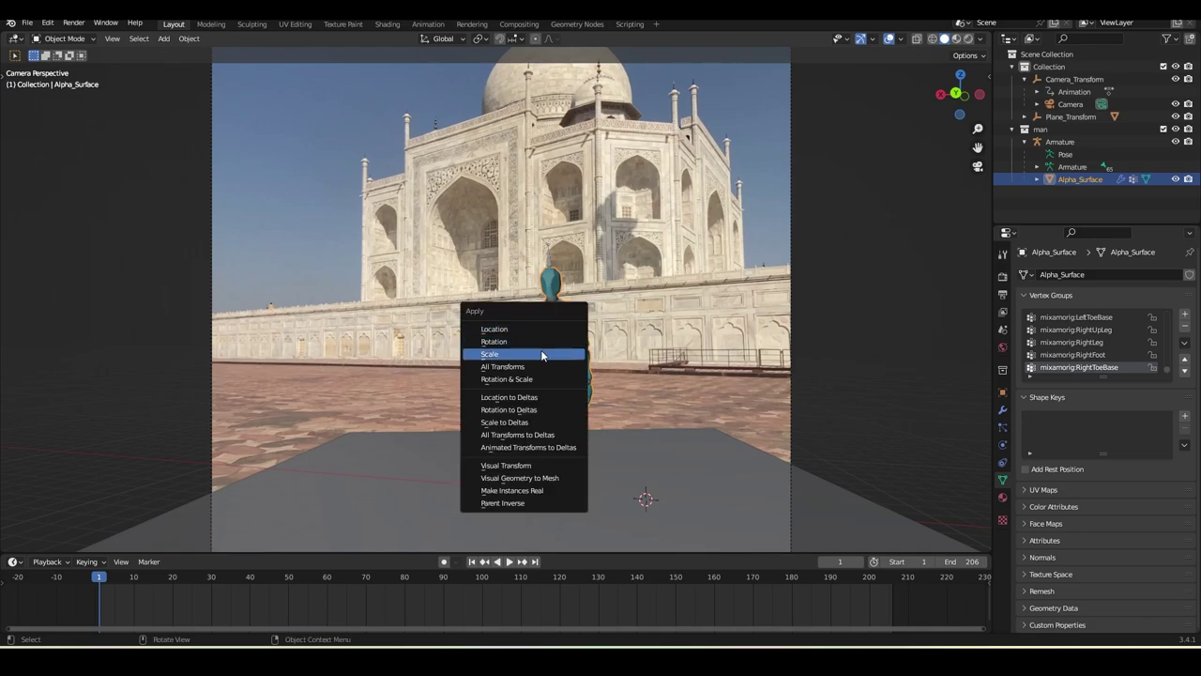
click(540, 354)
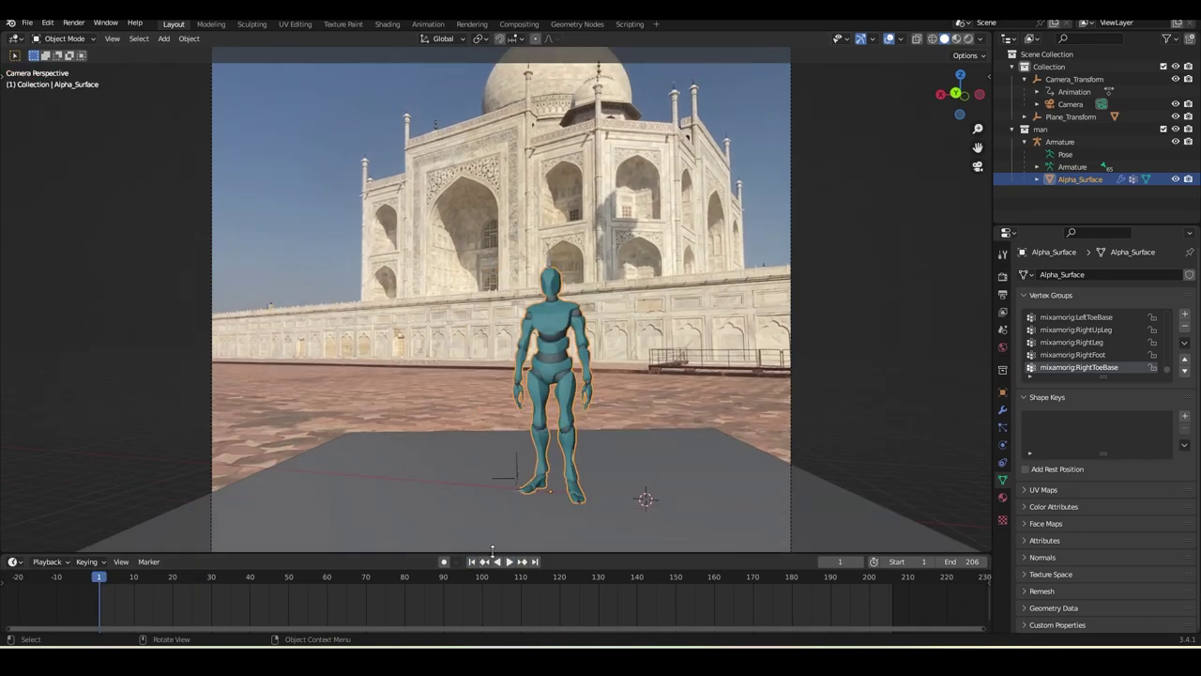
key(ctrl+s)
key(shift+a)
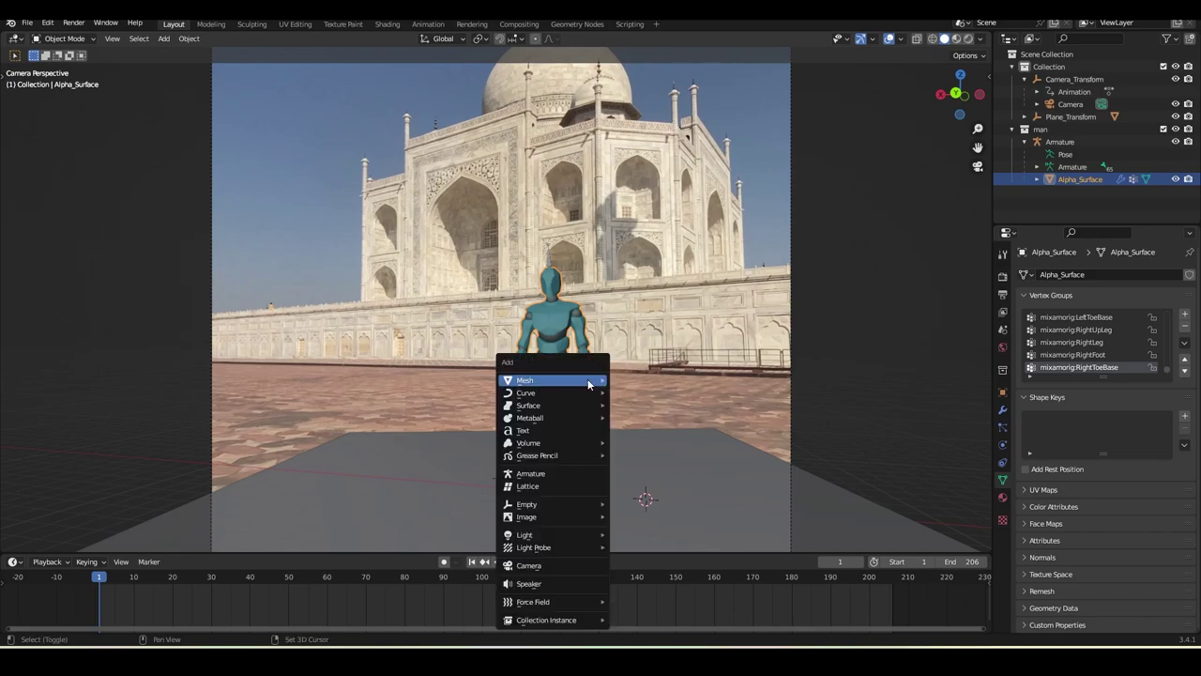
mouse_move(564, 380)
click(664, 379)
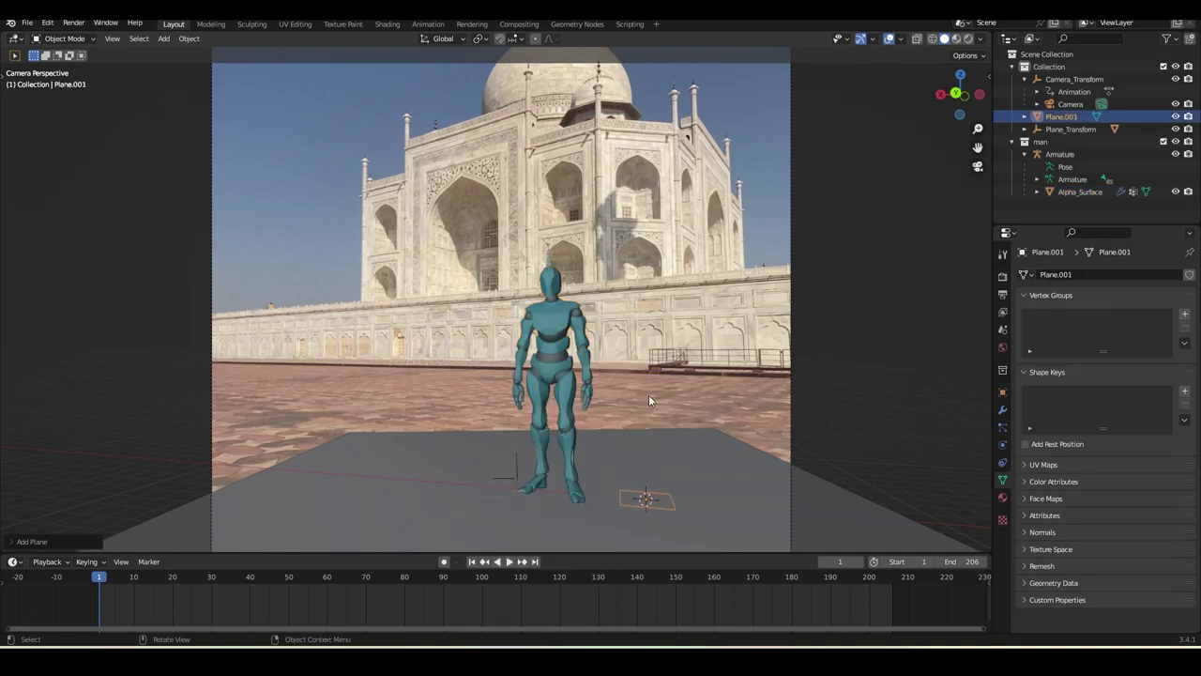
key(ctrl+z)
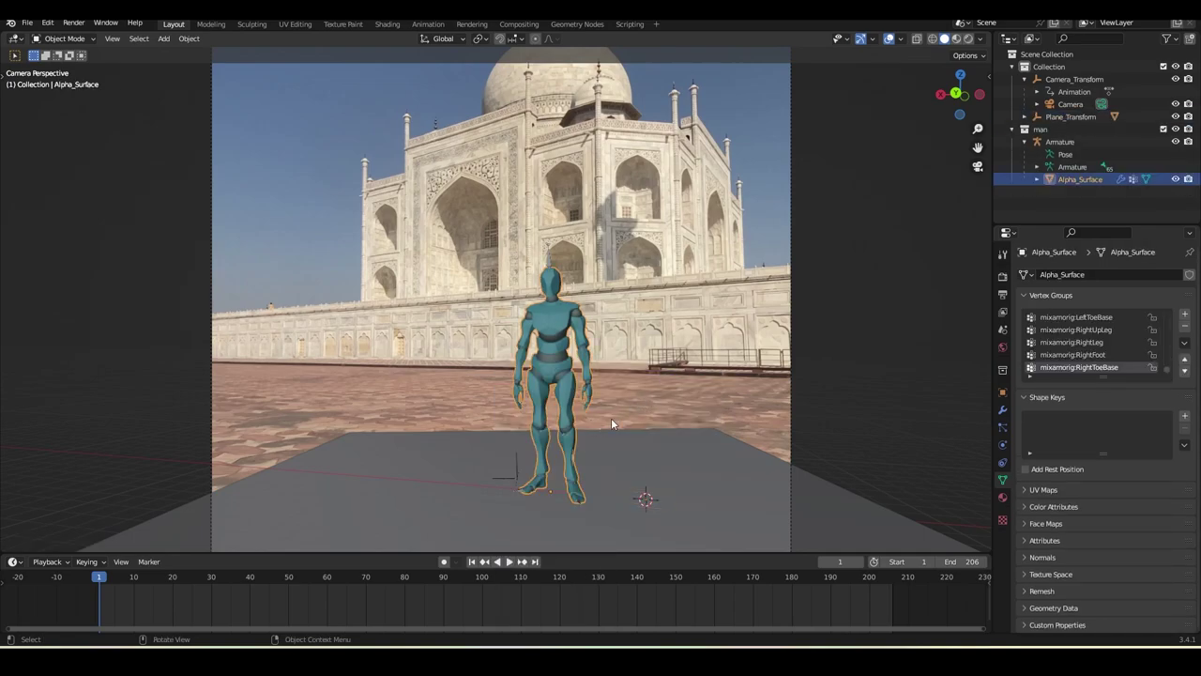
- Snap the 3D cursor to the selected figure mesh and add a mesh plane at its feet
scroll(712, 383, down, 2)
scroll(712, 383, up, 2)
key(shift+s)
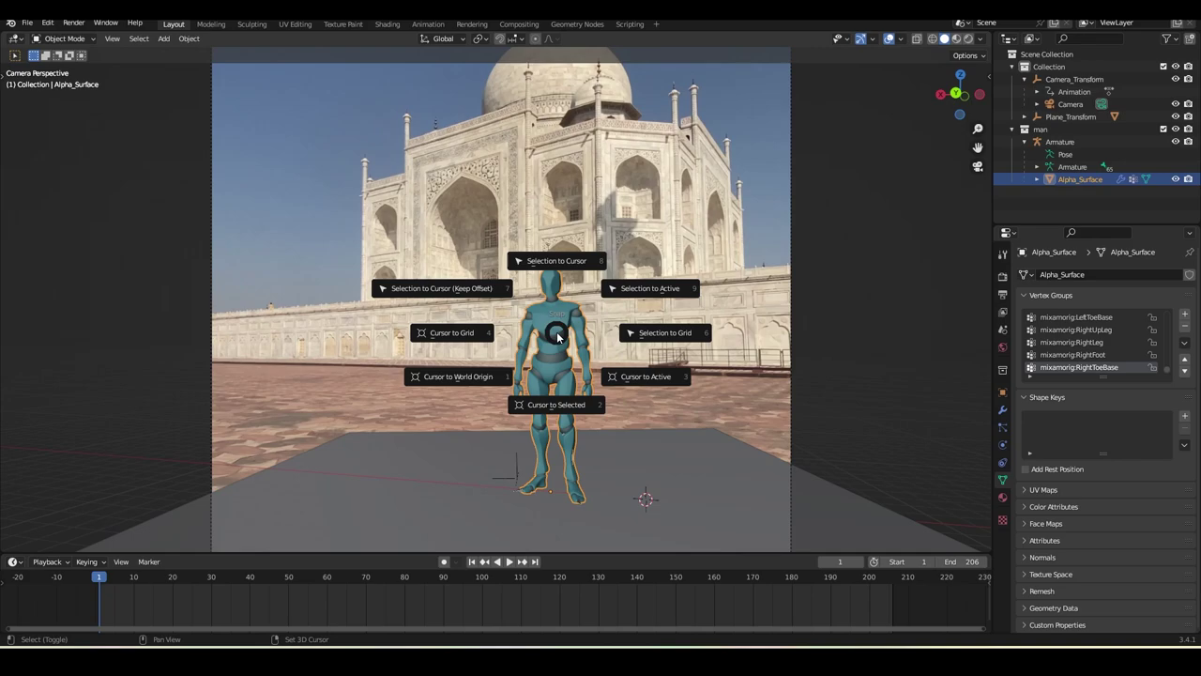
click(560, 406)
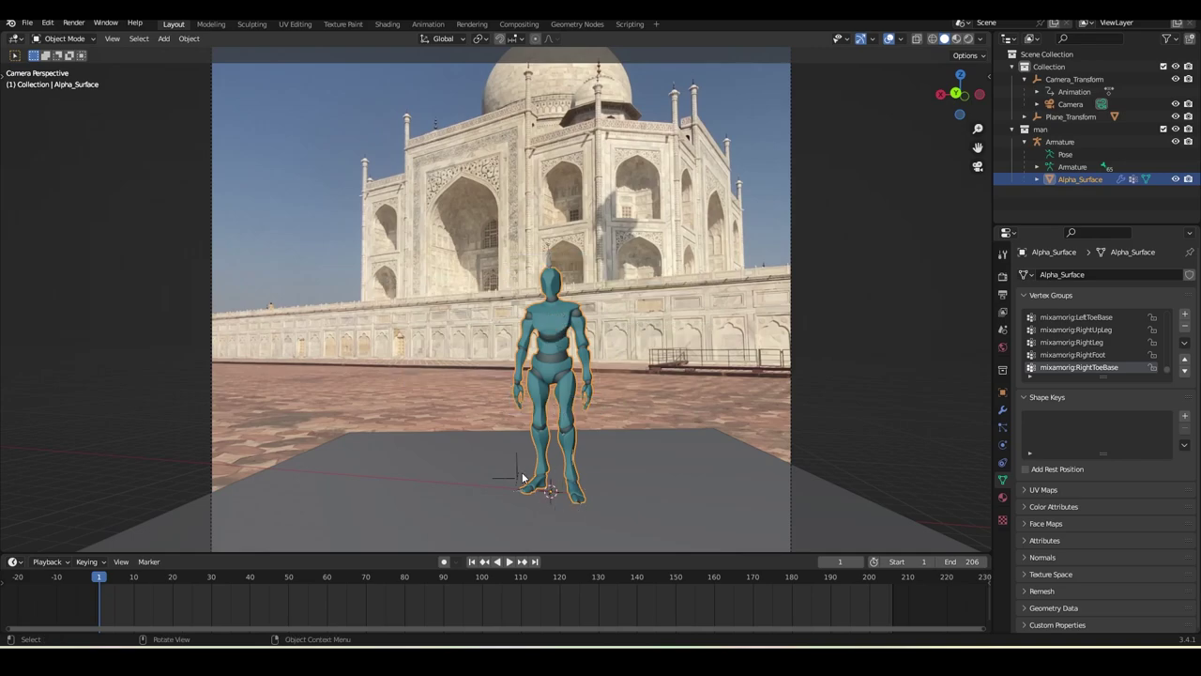
key(shift+a)
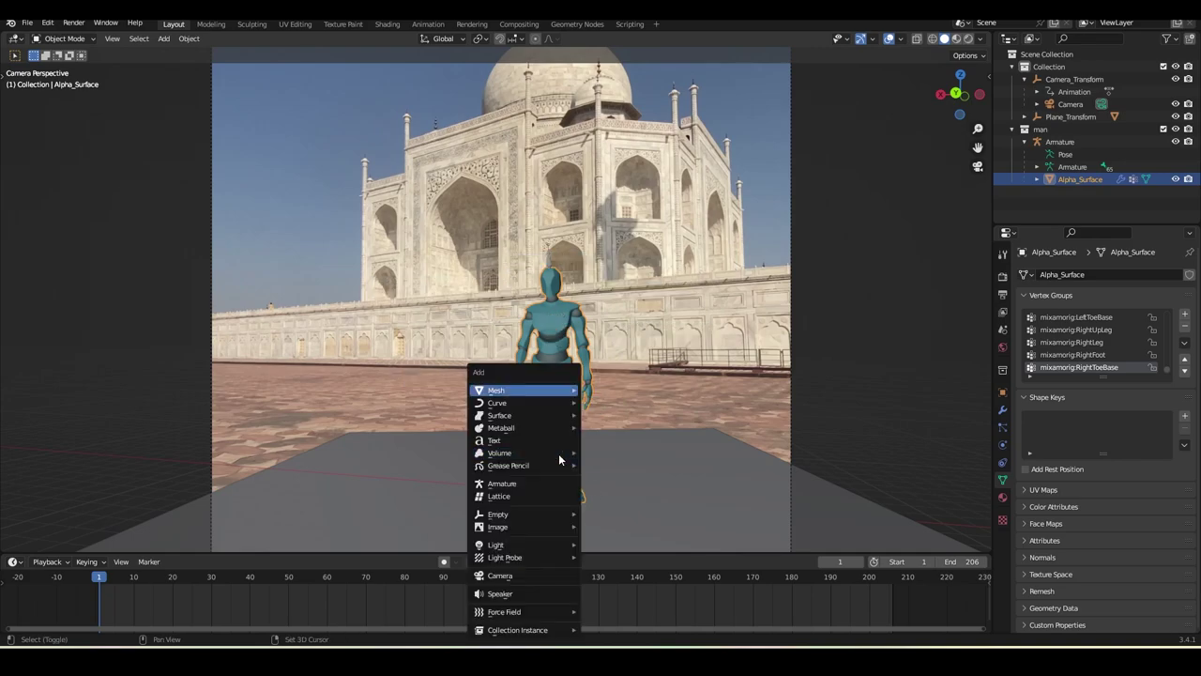
click(629, 391)
- Move the plane into a new collection named "cloth" and rename the plane object "Cloth"
key(m)
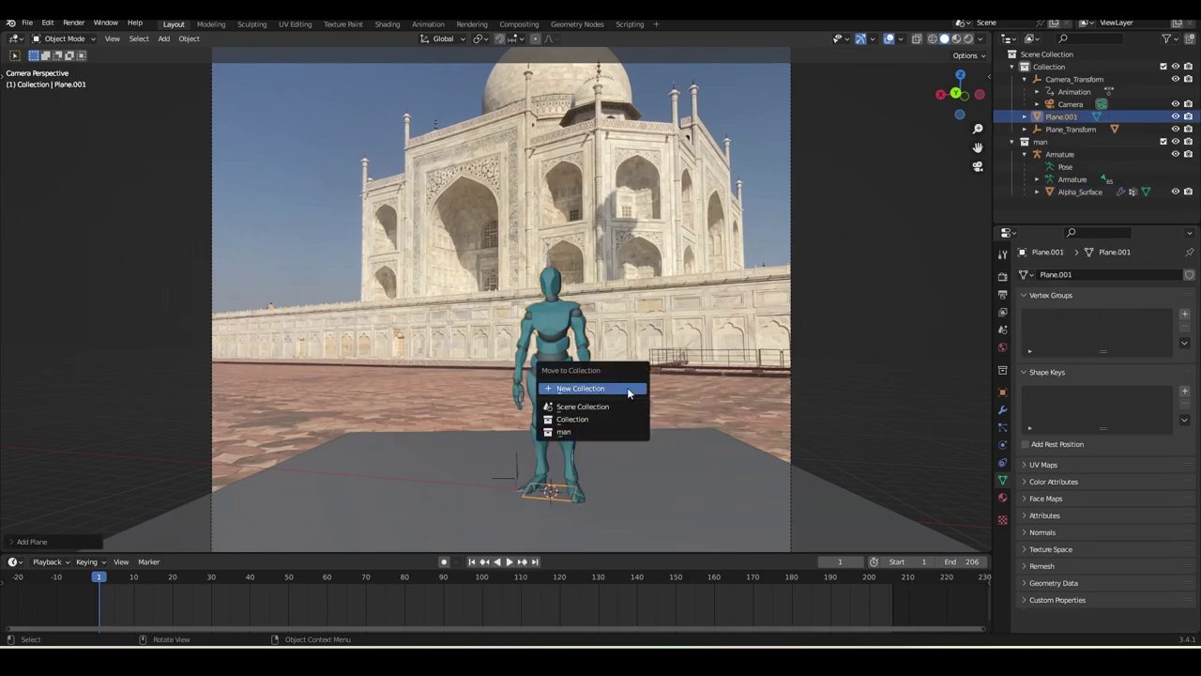
click(627, 389)
text(clotgh)
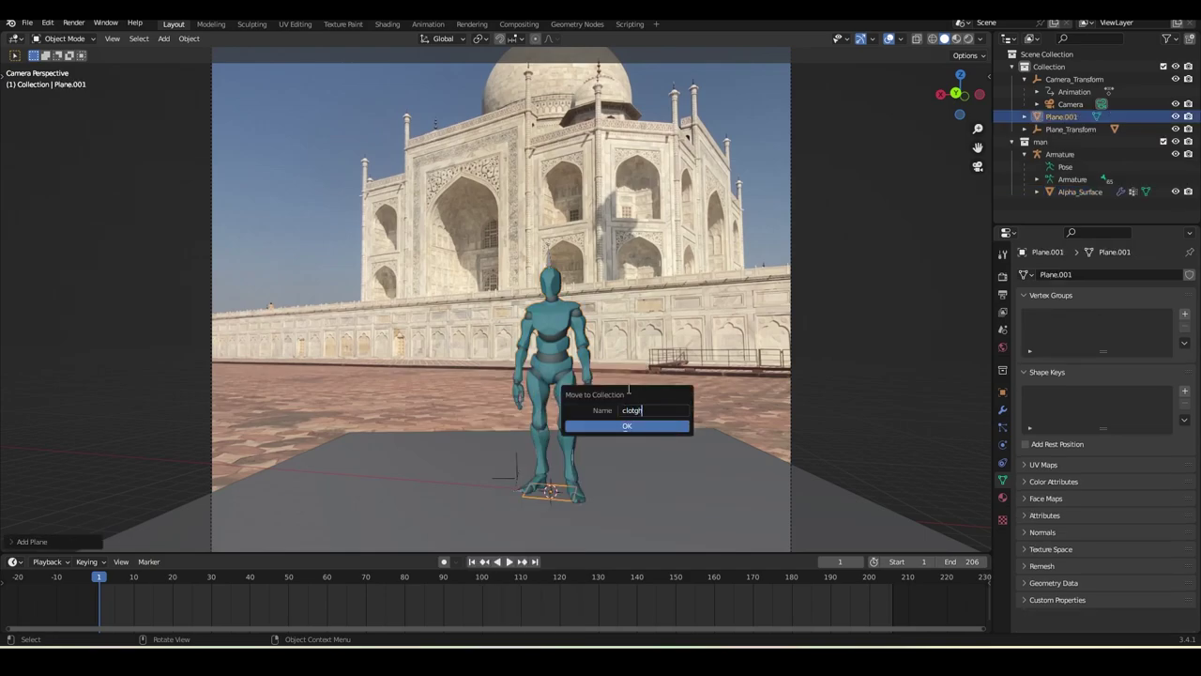
double_click(1062, 204)
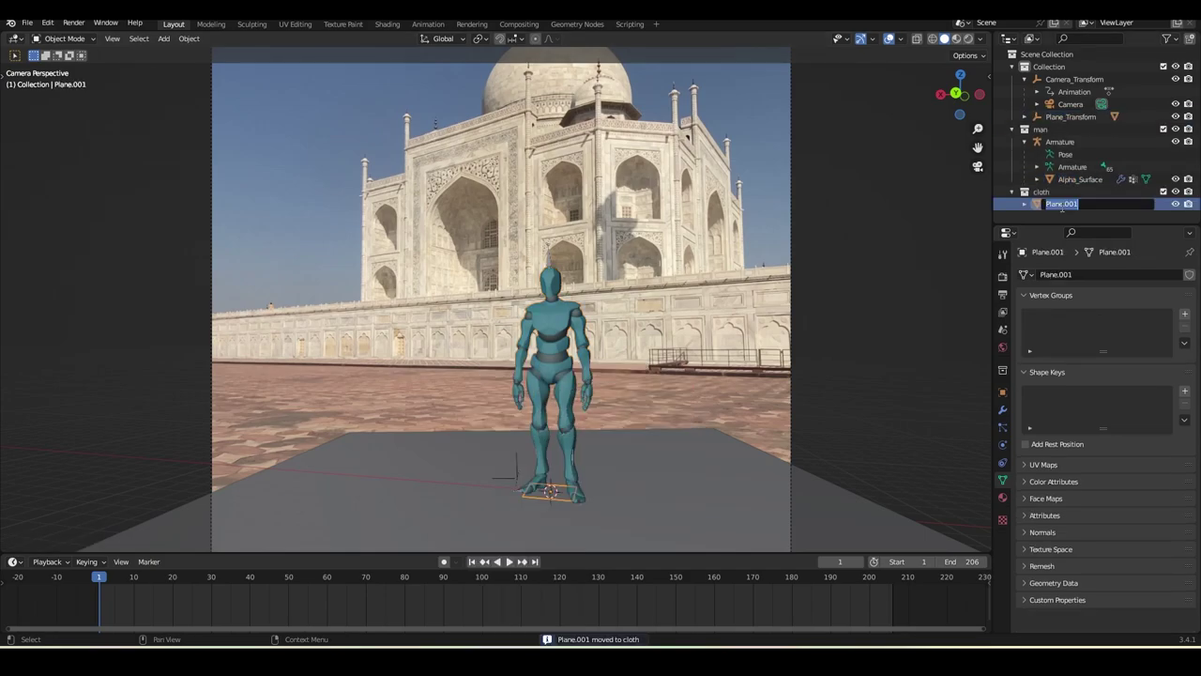
text(Cloth)
key(Return)
- Scale the Cloth plane up about 5.5 times, raise it along Z to above the figure's head, and save the file
key(s)
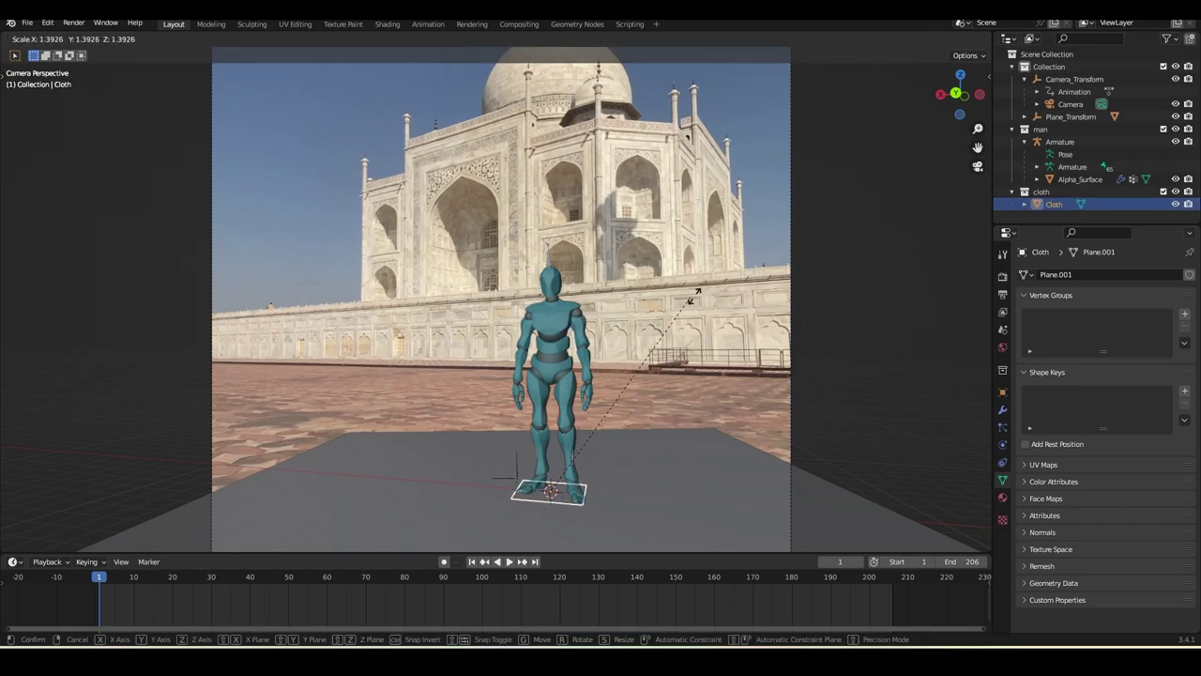
click(4, 290)
key(g)
key(z)
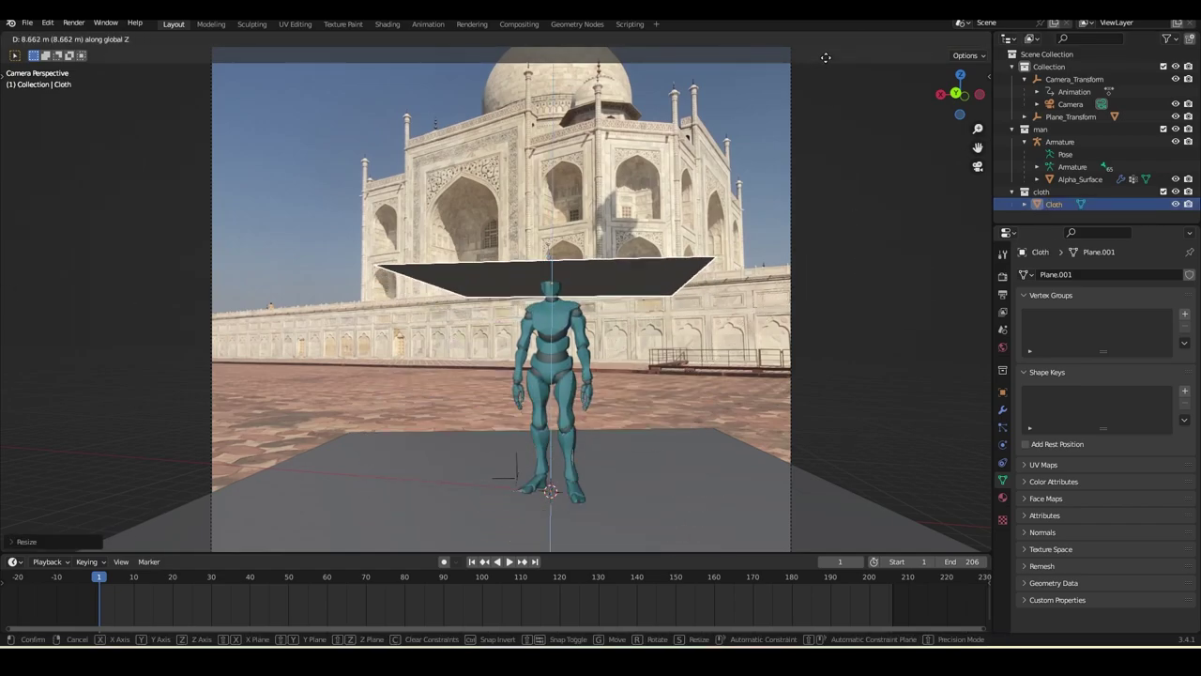
click(820, 529)
middle_drag(819, 319, 609, 356)
scroll(609, 356, down, 2)
key(ctrl+s)
key(Tab)
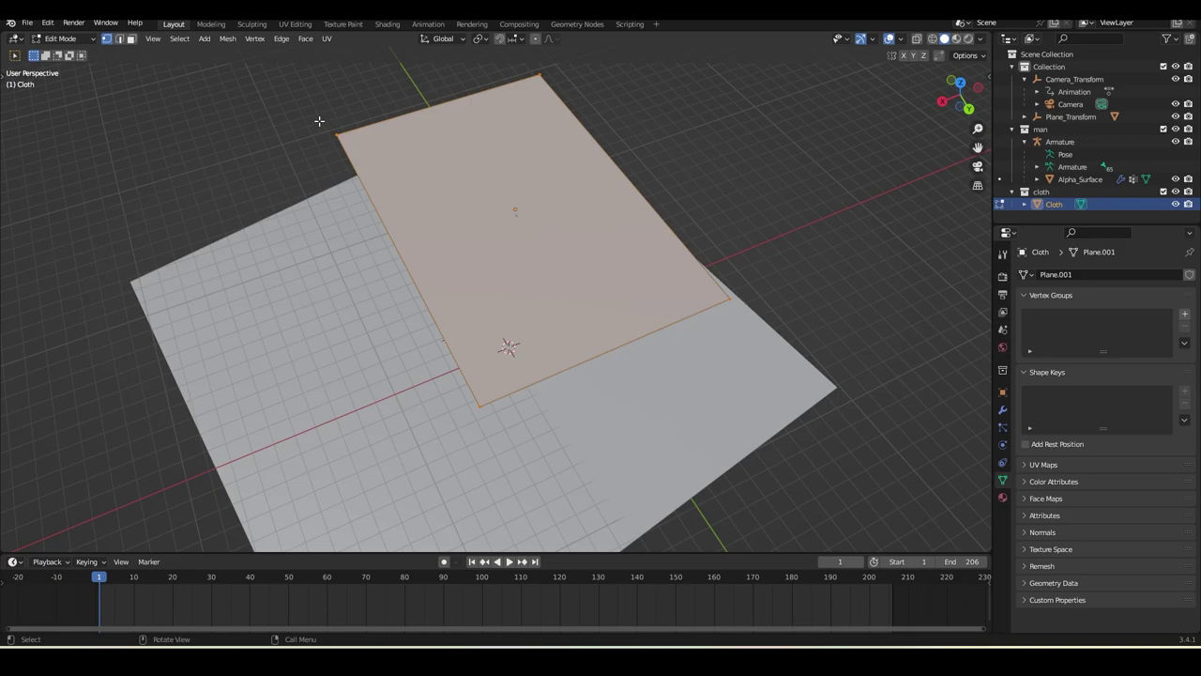
key(alt+a)
key(g)
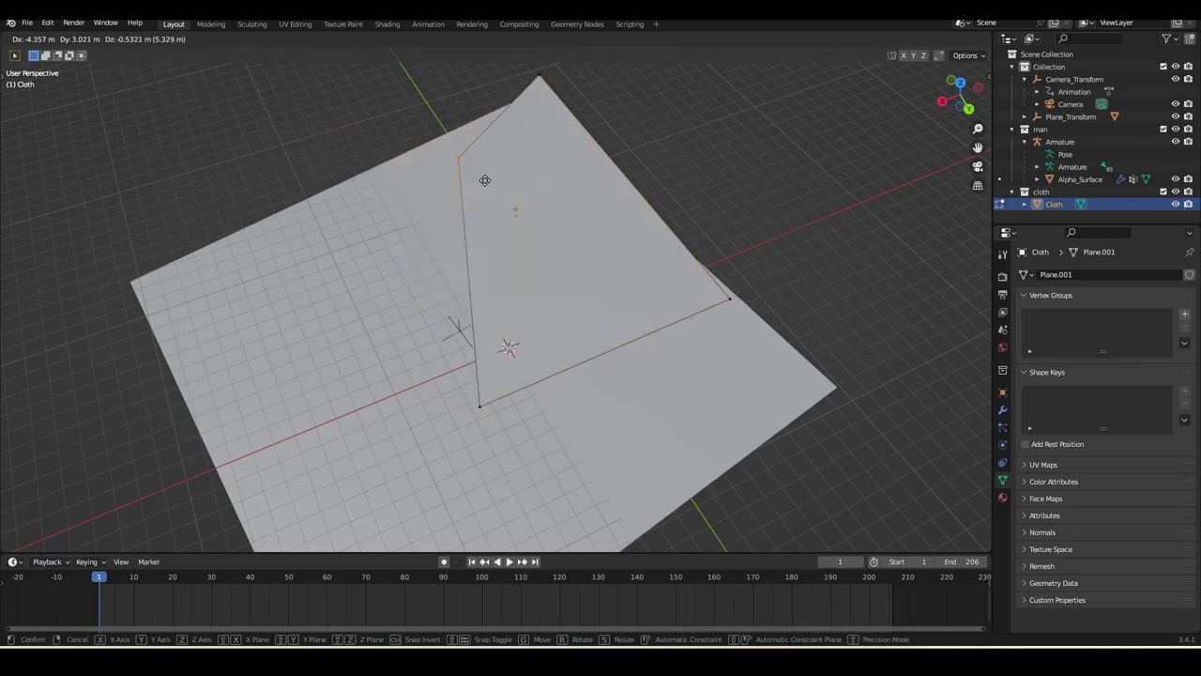
click(485, 179)
middle_drag(537, 221, 518, 162)
key(ctrl+z)
key(ctrl+z)
key(ctrl+z)
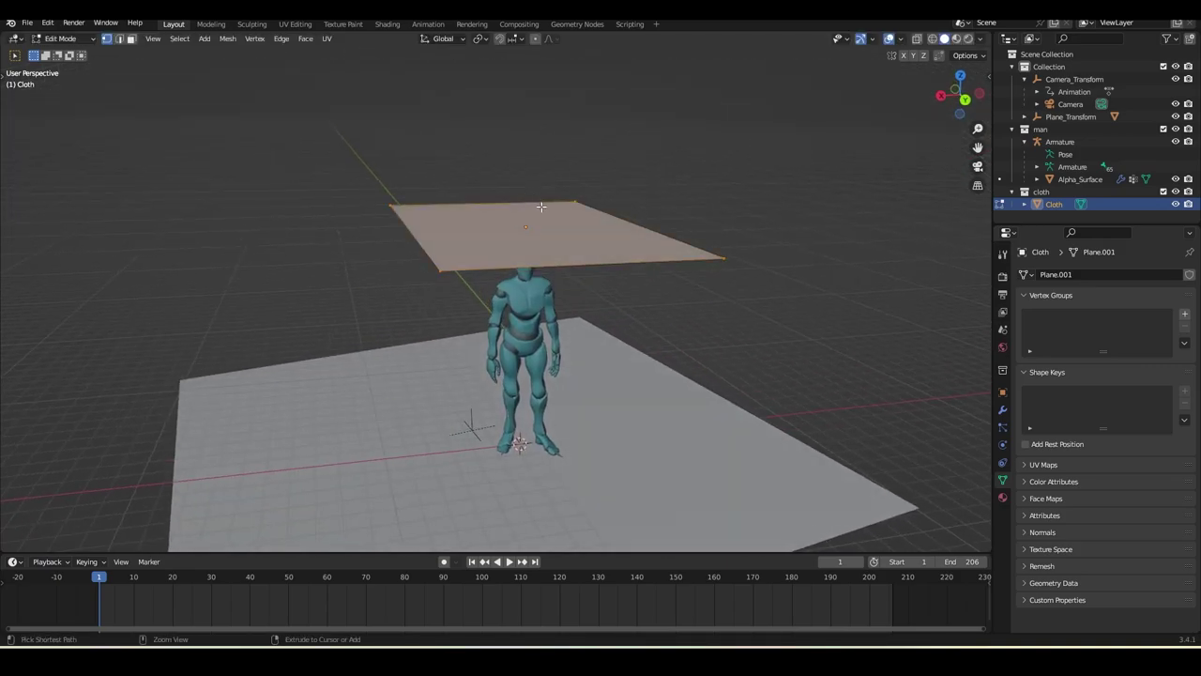
key(Tab)
- Stretch the Cloth plane into a rectangle about 12.5 m along X and 17 m along Y
middle_drag(541, 207, 570, 270)
key(s)
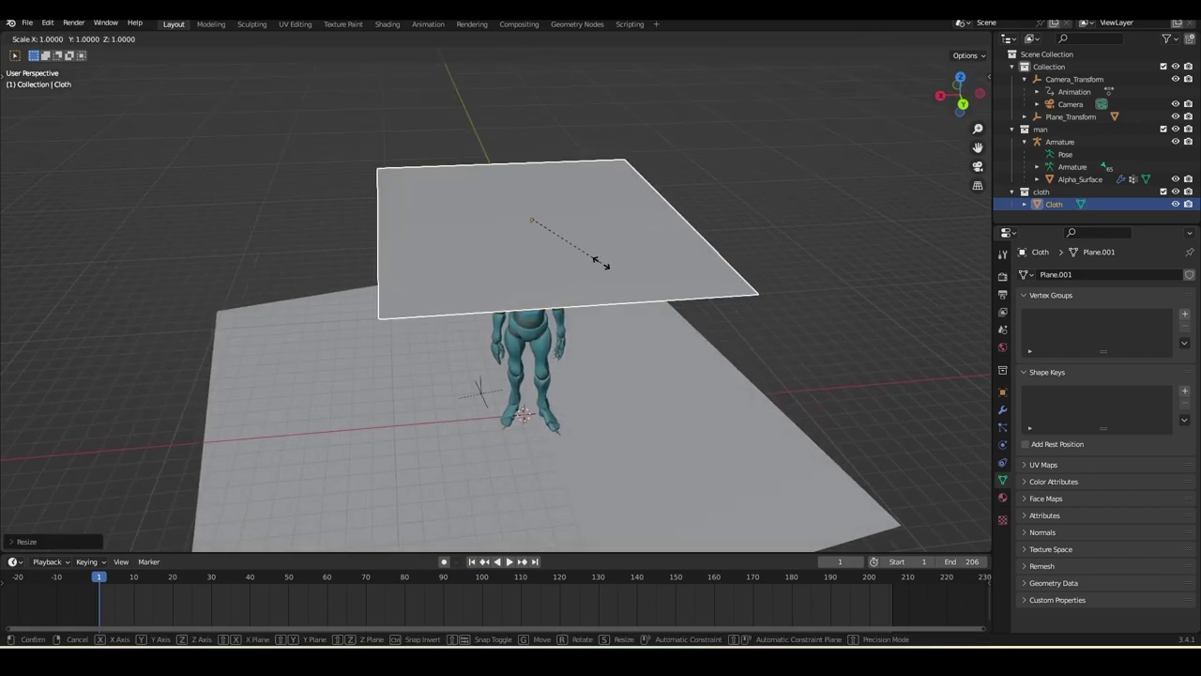
key(y)
click(603, 269)
middle_drag(604, 268, 645, 202)
- Apply the Cloth plane's scale, check its transform values, and save the file
key(n)
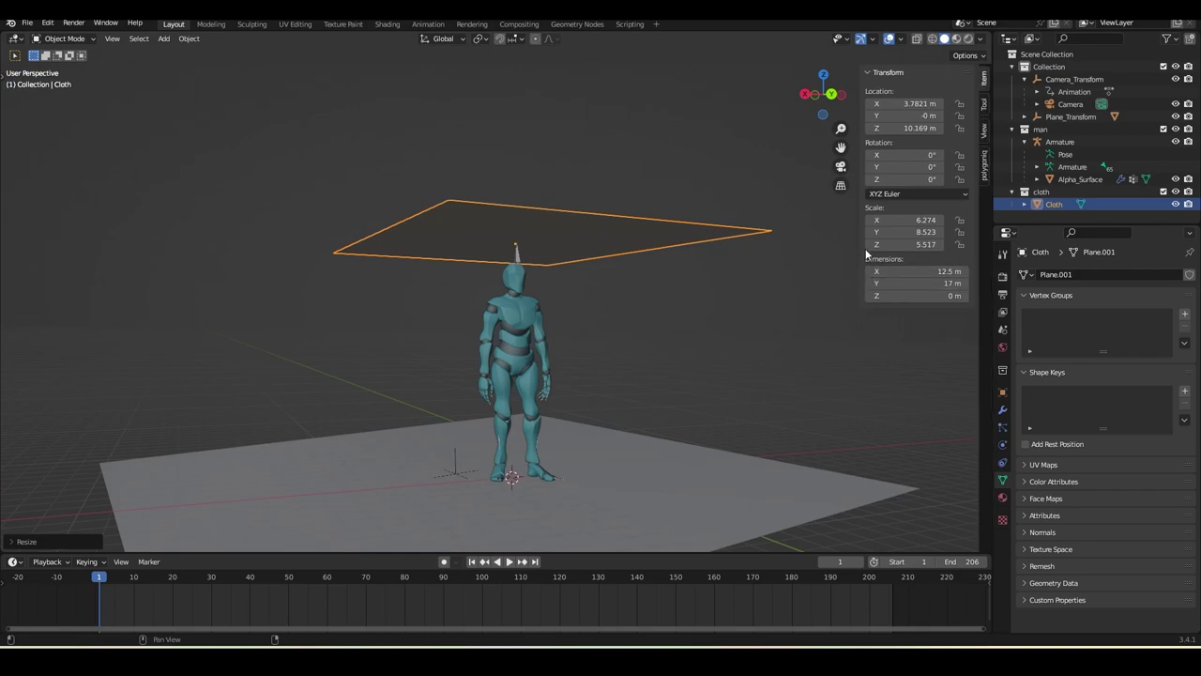
key(ctrl+a)
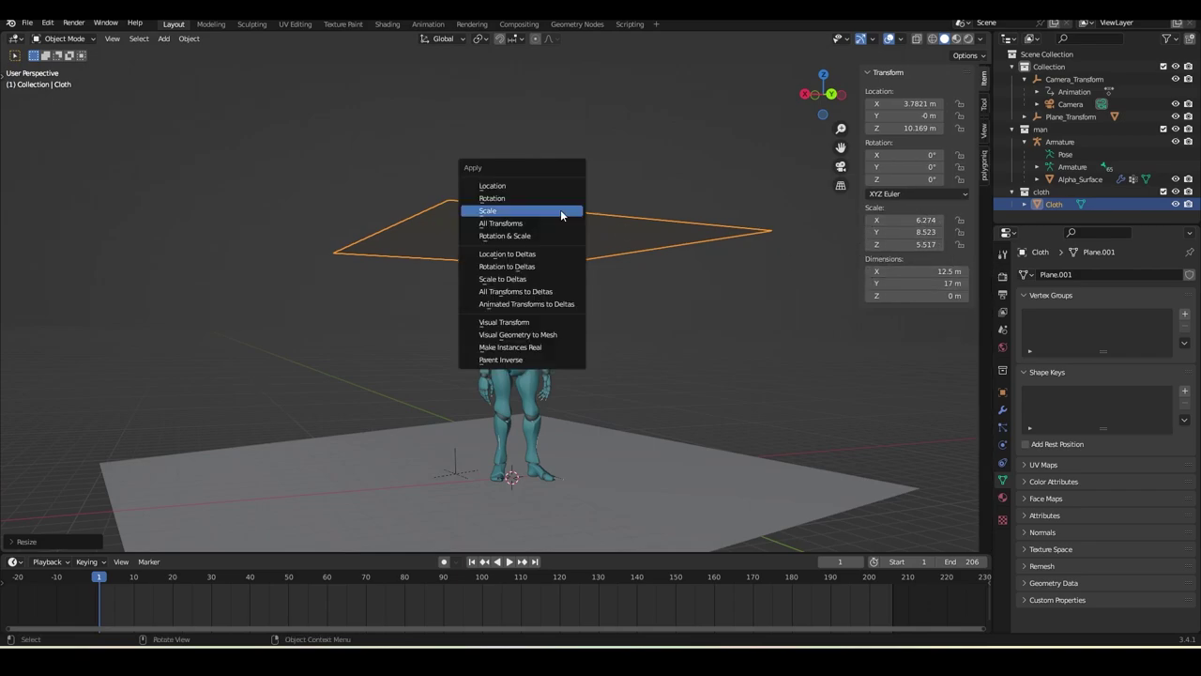
click(560, 210)
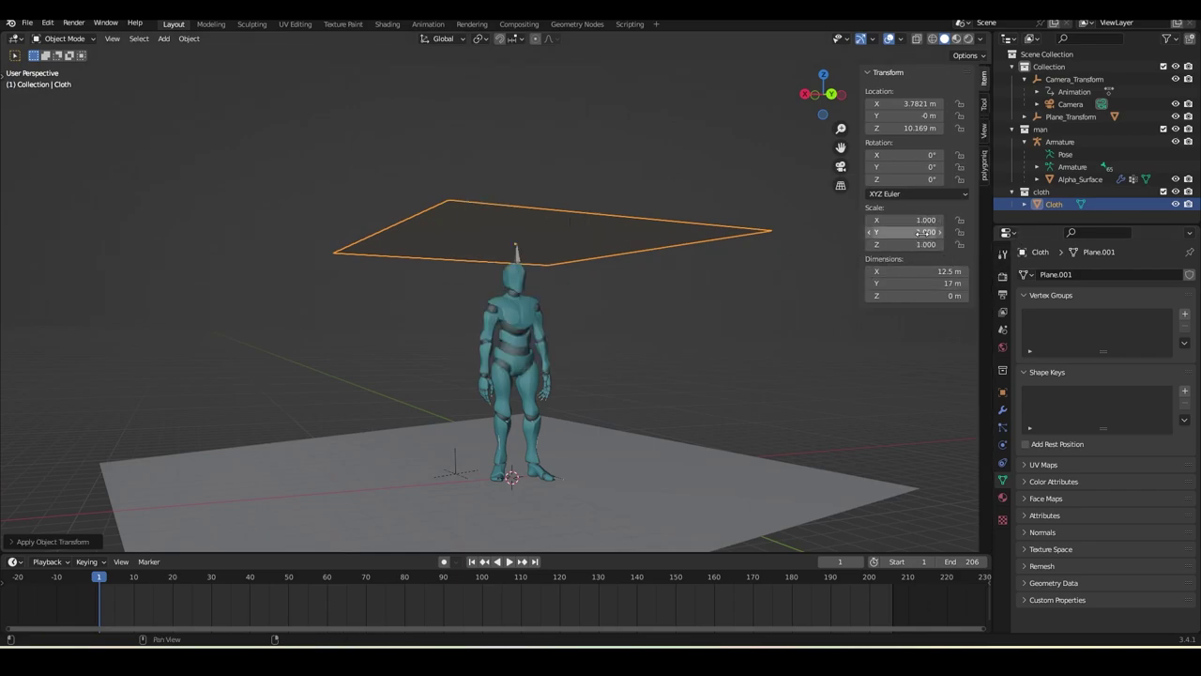
key(n)
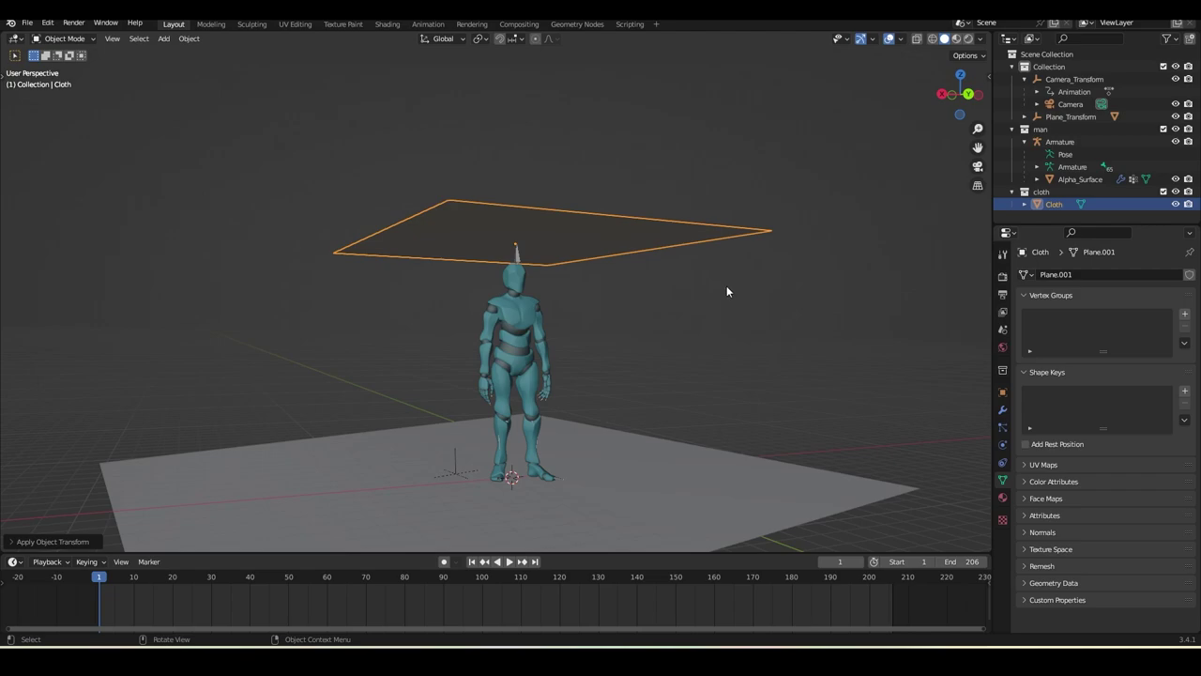
middle_drag(729, 289, 655, 316)
key(ctrl+s)
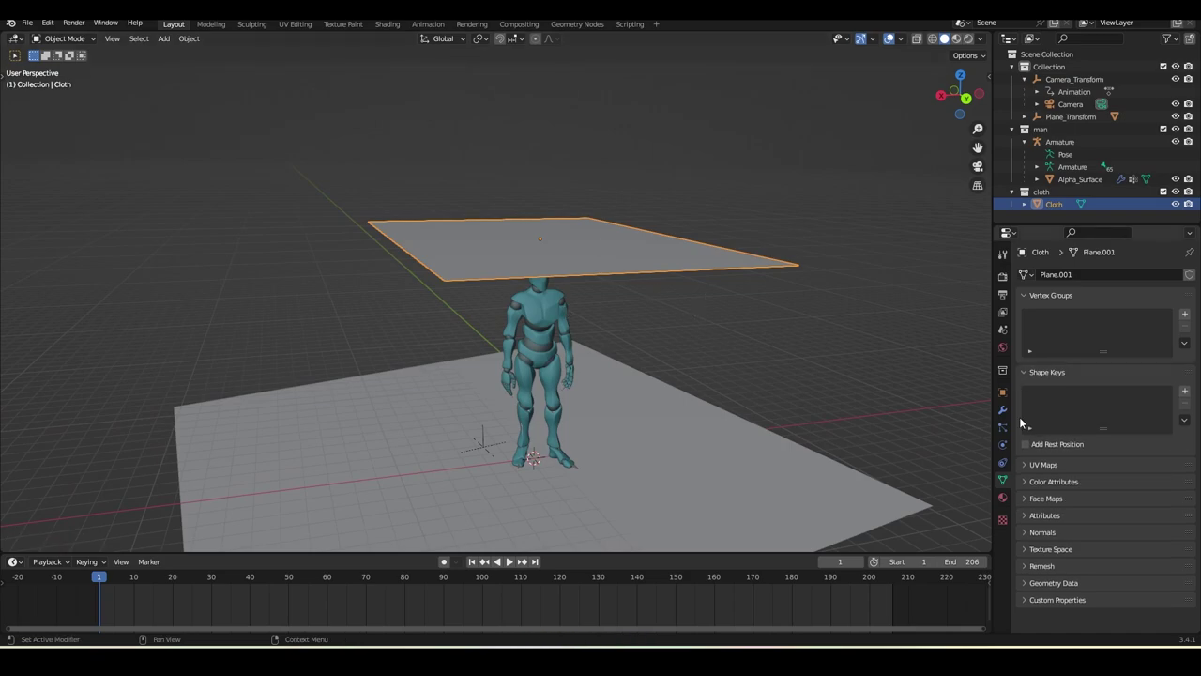
- Subdivide the Cloth plane's mesh repeatedly into a dense grid, return to Object Mode, and save the file
key(Tab)
right_click(587, 219)
click(587, 219)
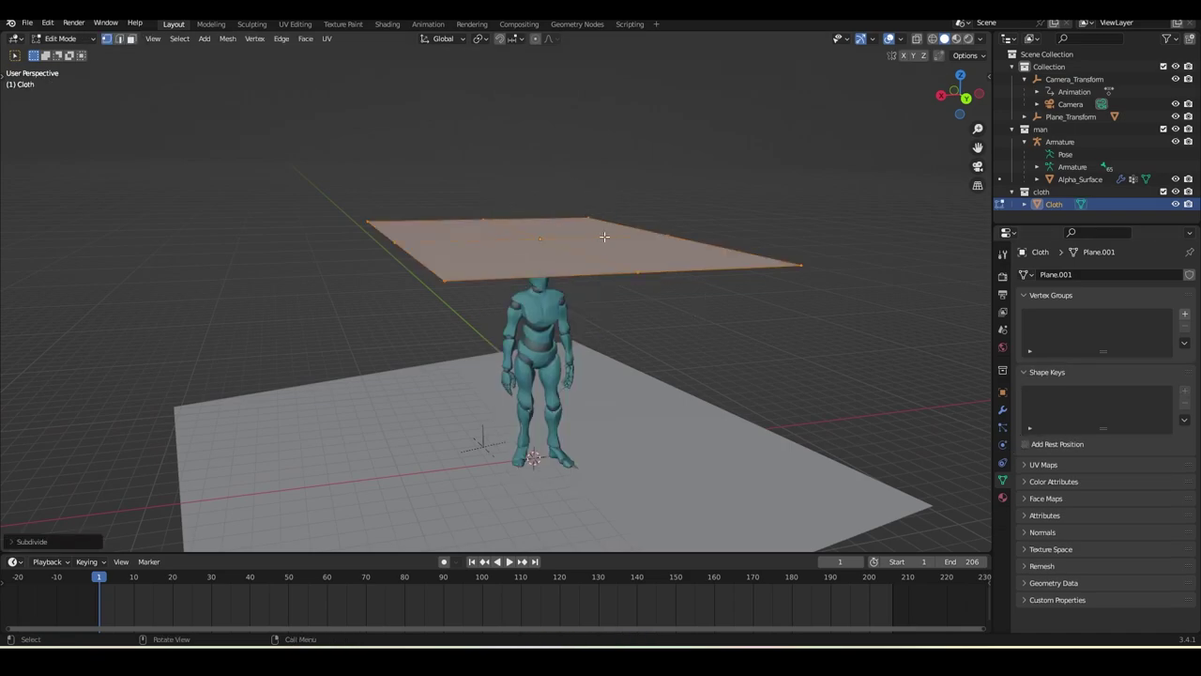
middle_drag(605, 237, 614, 260)
right_click(563, 197)
click(570, 198)
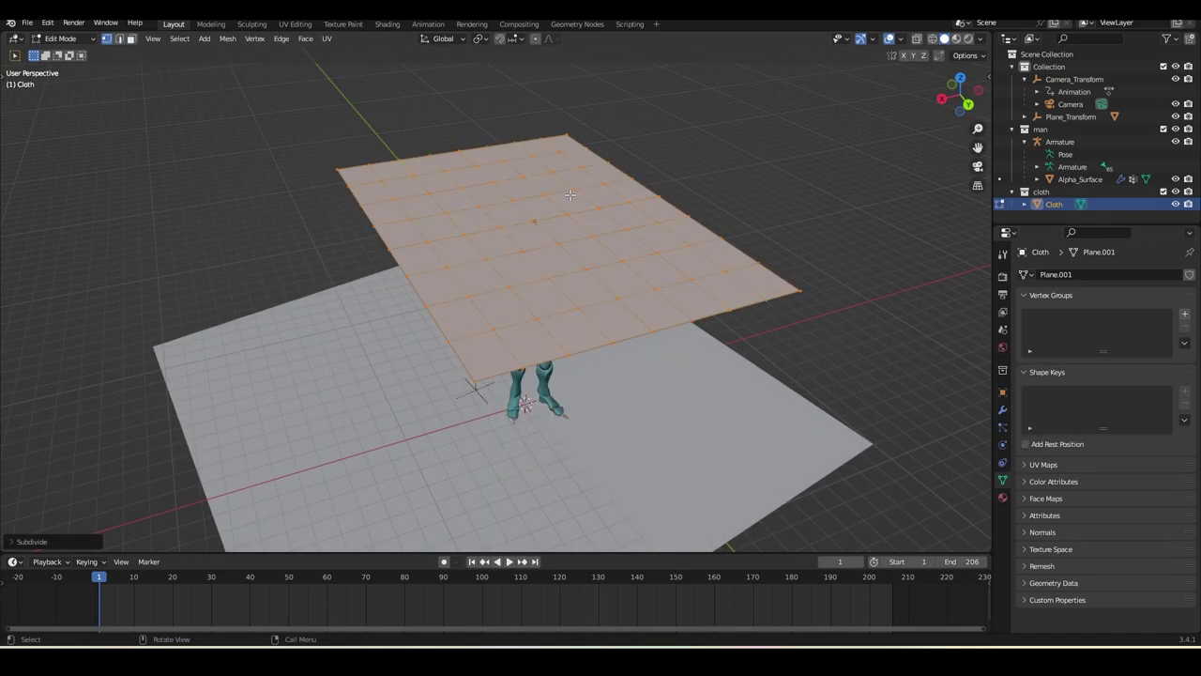
right_click(571, 199)
click(570, 198)
middle_drag(613, 217, 676, 251)
key(Tab)
key(ctrl+s)
- Enable Cloth physics on the Cloth plane with the Denim preset, then briefly play the simulation
click(1002, 445)
click(1064, 302)
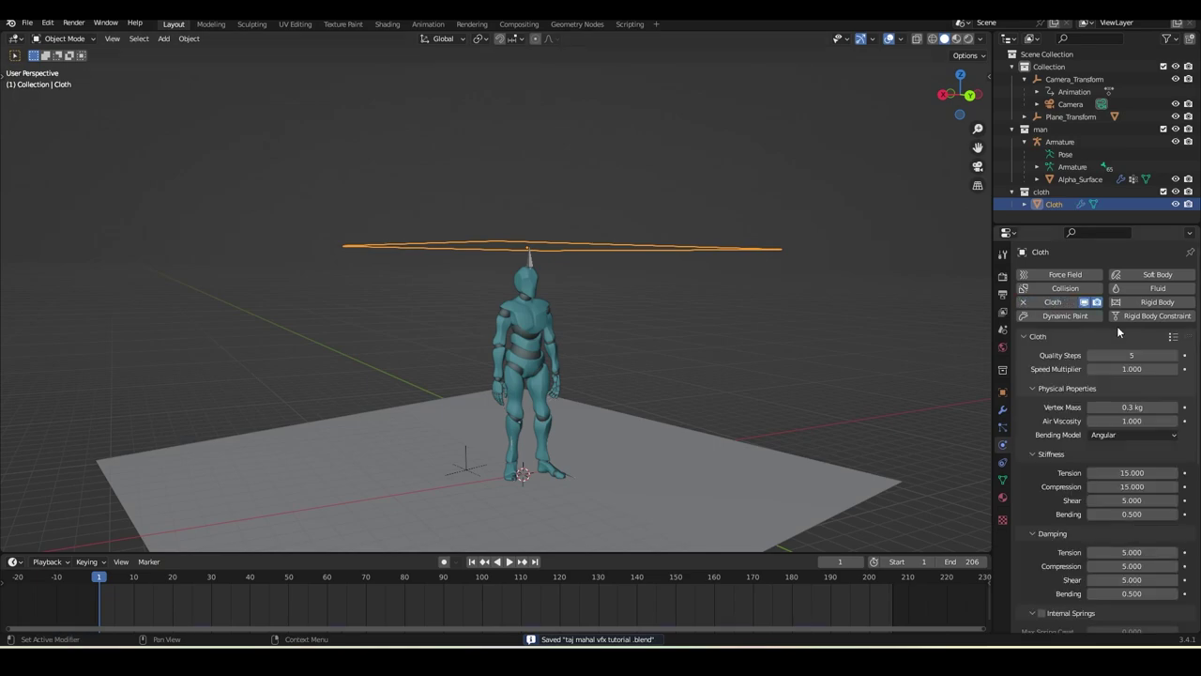
click(1173, 337)
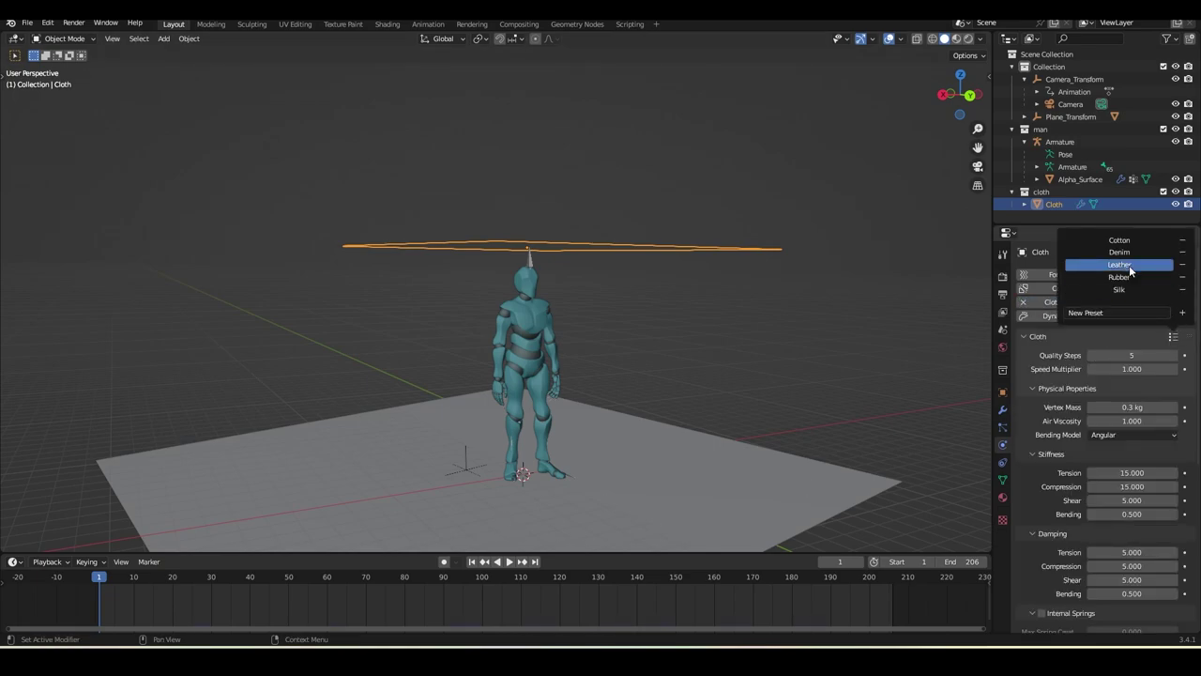
click(1126, 270)
click(510, 561)
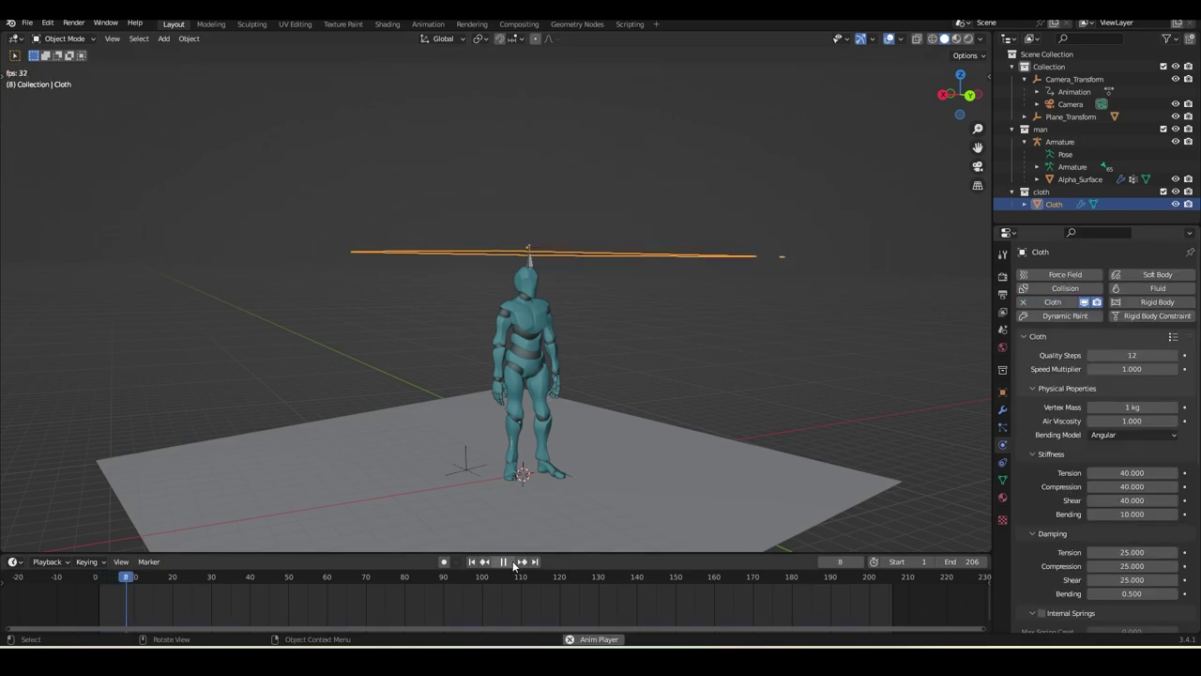
key(Escape)
- Enable Collision physics on the figure's Alpha_Surface mesh, with outer thickness 0.2 and inner thickness 0.25
click(540, 368)
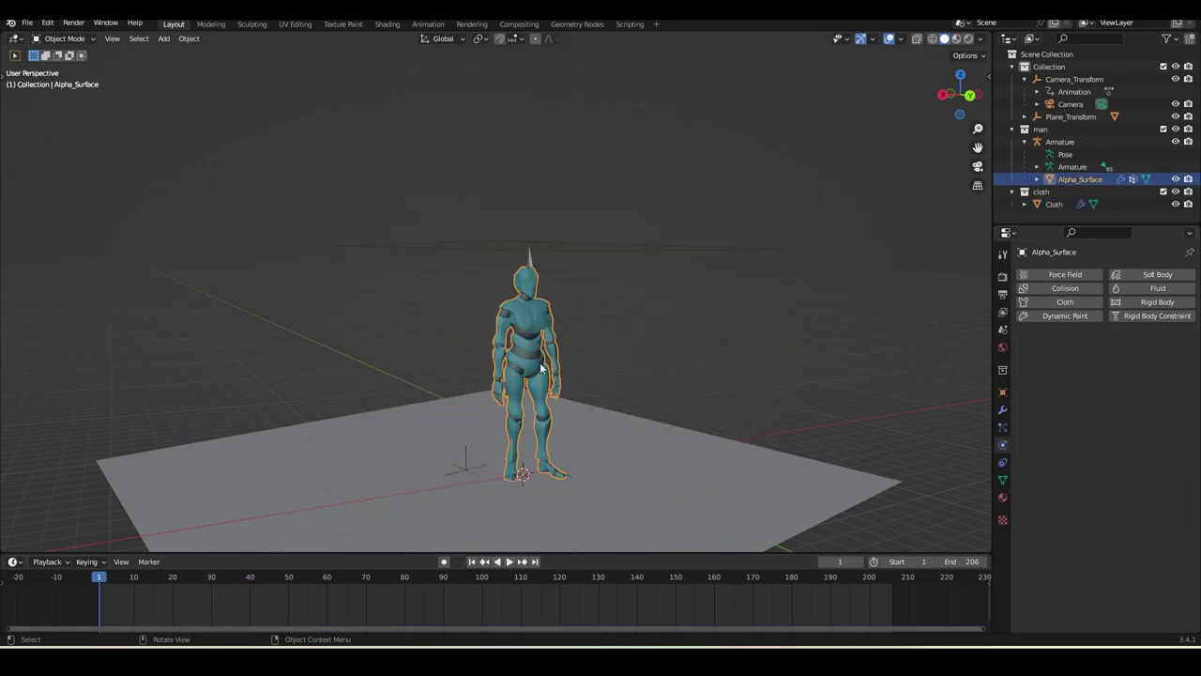
click(1066, 290)
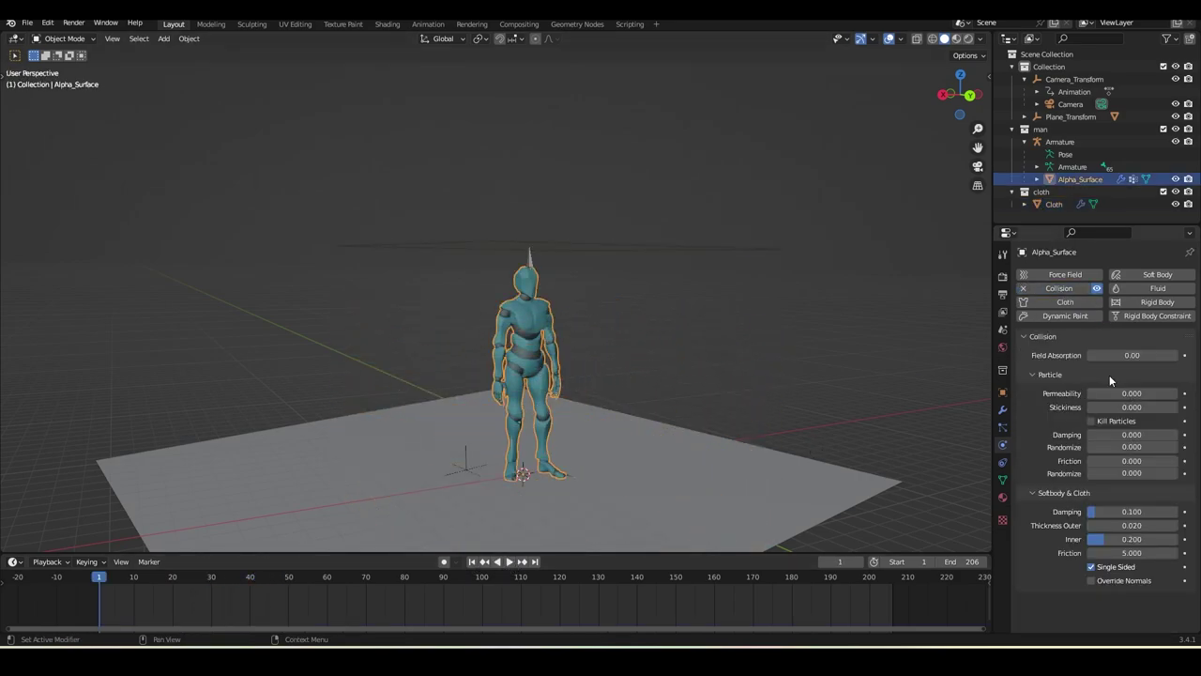
click(1053, 373)
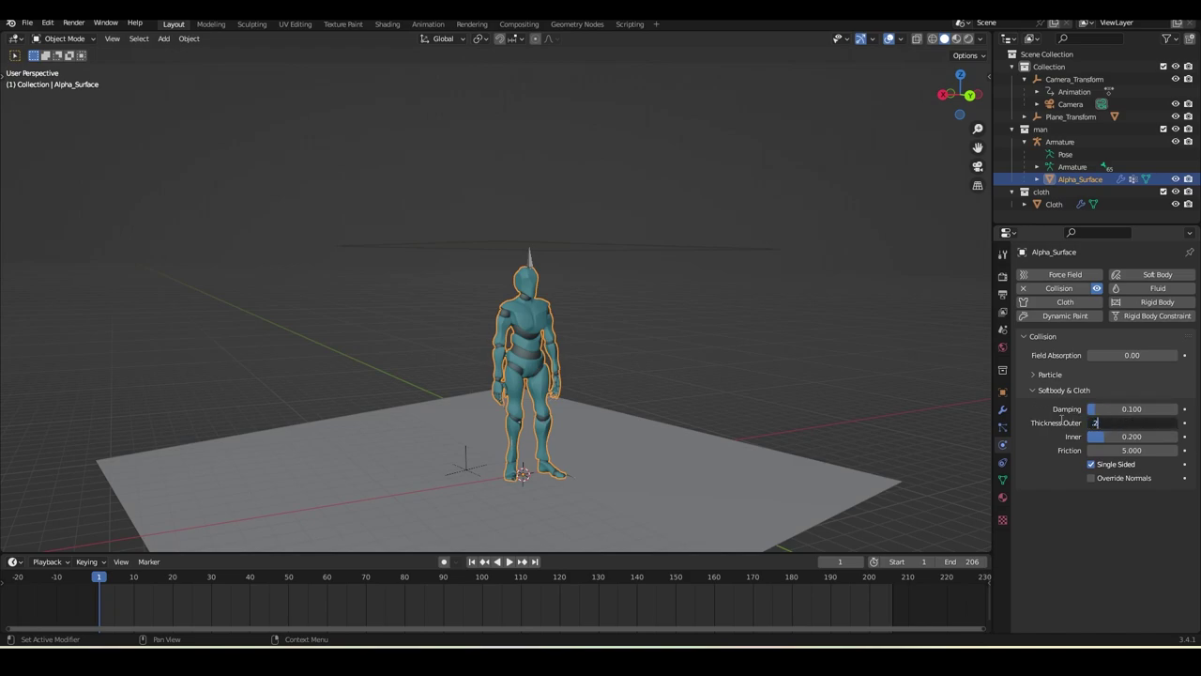
key(Return)
click(1134, 437)
text(0.25)
key(Return)
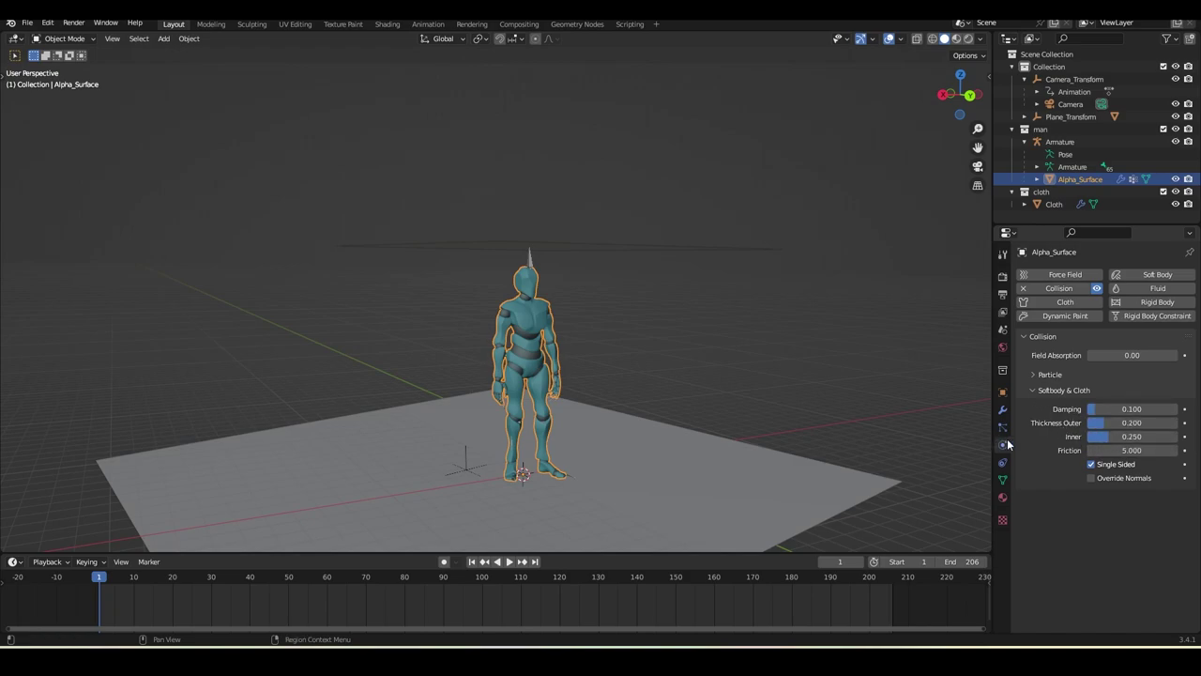
- Play the cloth simulation, set the figure's outer collision thickness to 0.15, and replay it from the first frame
click(509, 561)
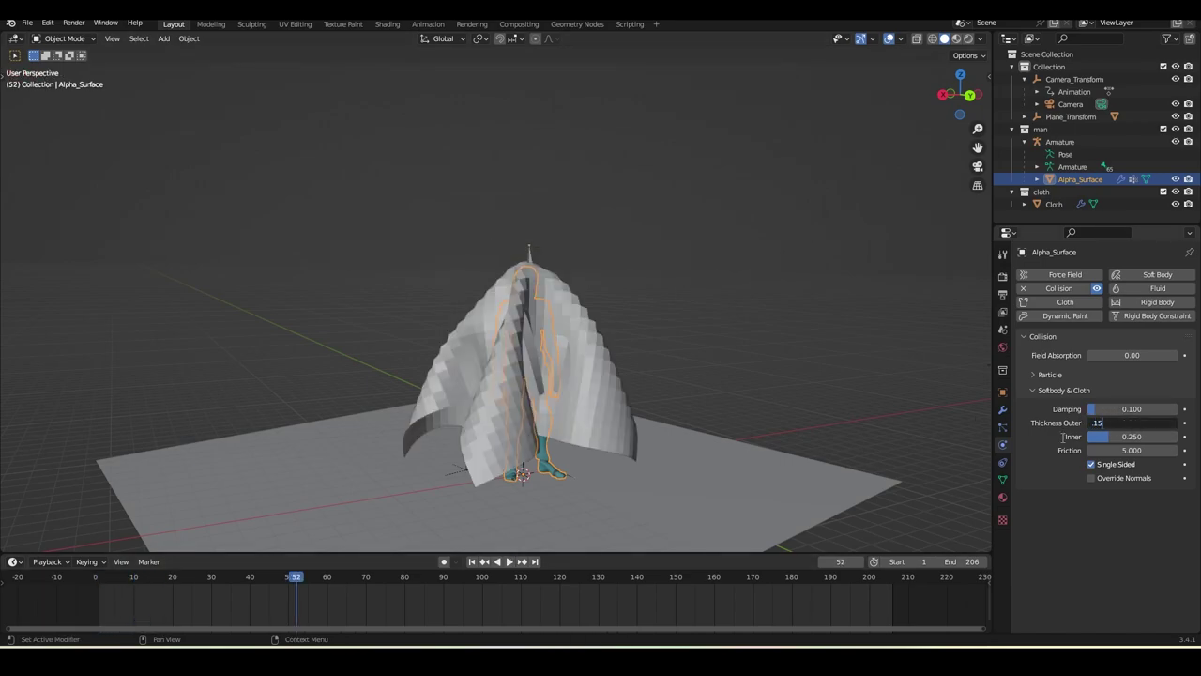
text(.15)
key(Return)
key(shift+Left)
click(509, 561)
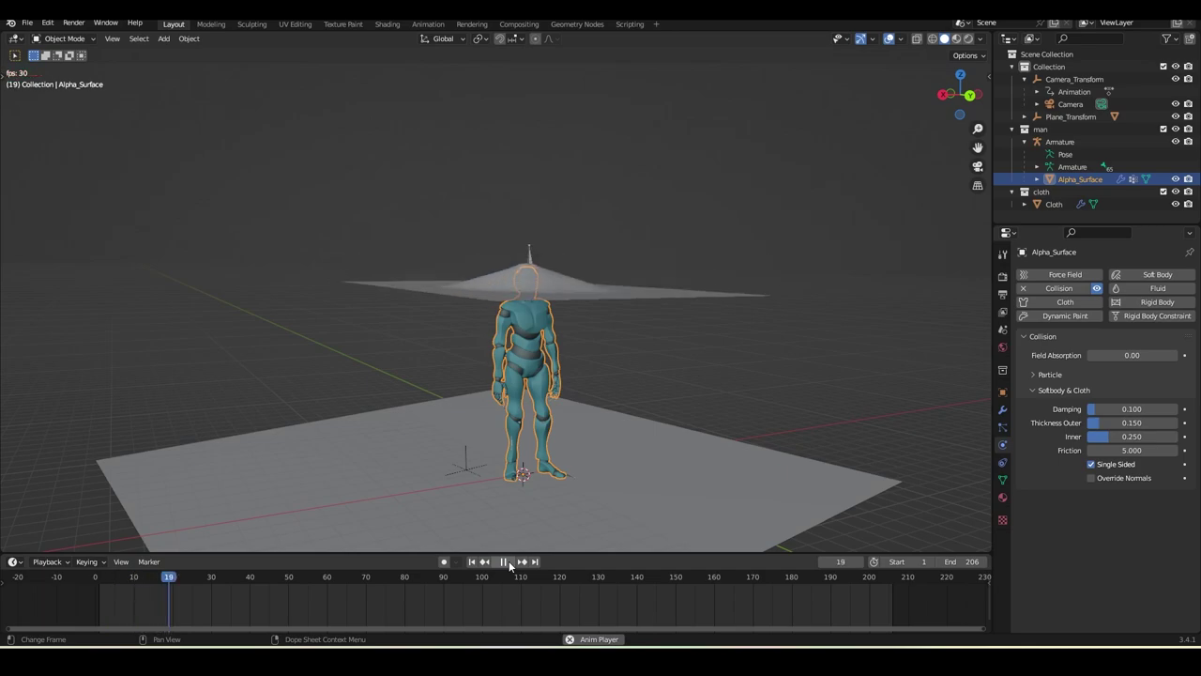
click(508, 562)
- Set the figure's collision thickness to 0.1 outer and 0.2 inner, replay the simulation, and inspect the drape before rewinding
click(1129, 424)
text(.1)
key(Return)
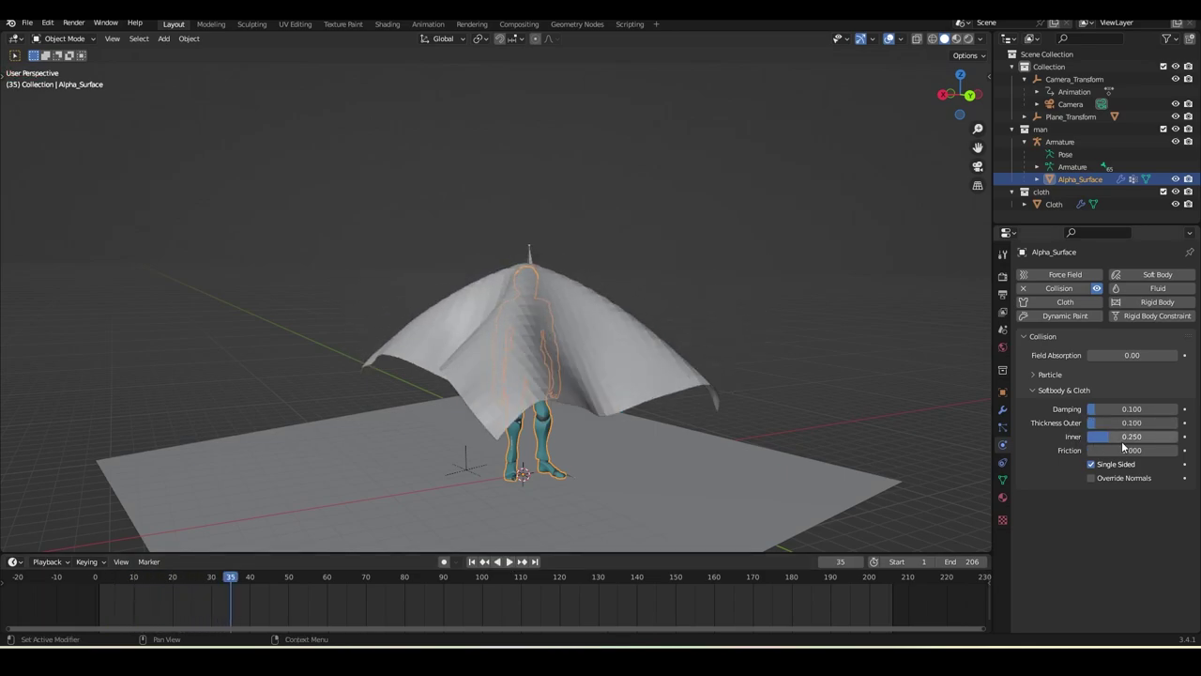
click(1128, 437)
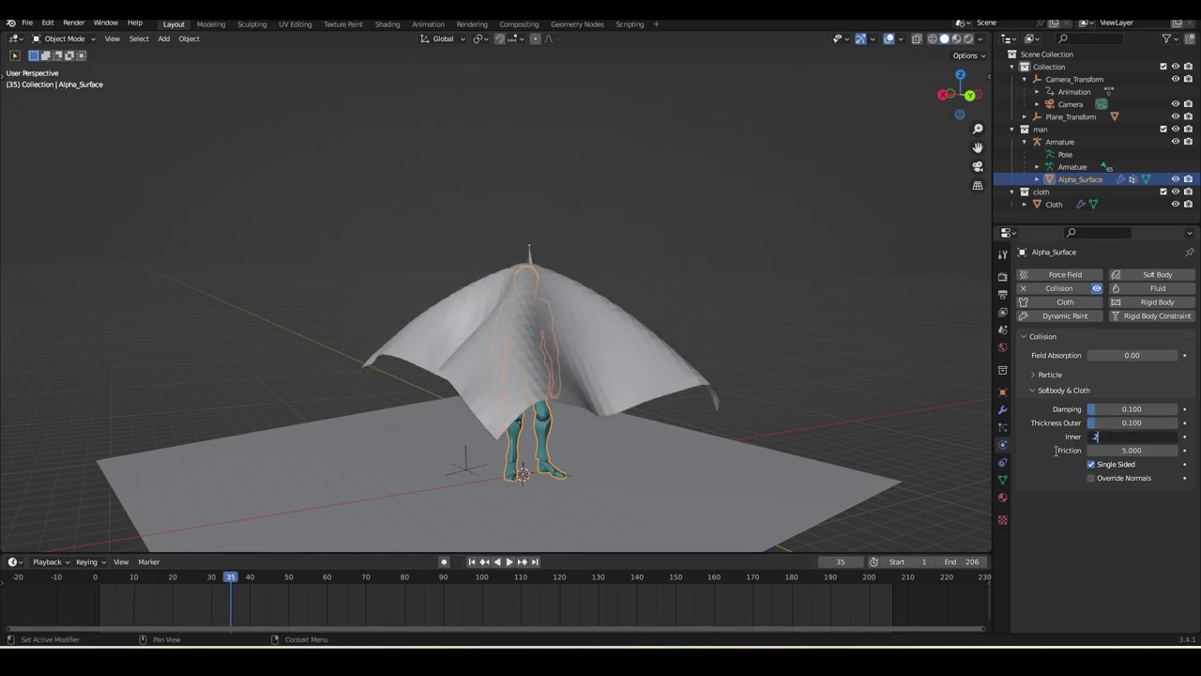
text(.2)
key(Return)
key(shift+Left)
click(509, 561)
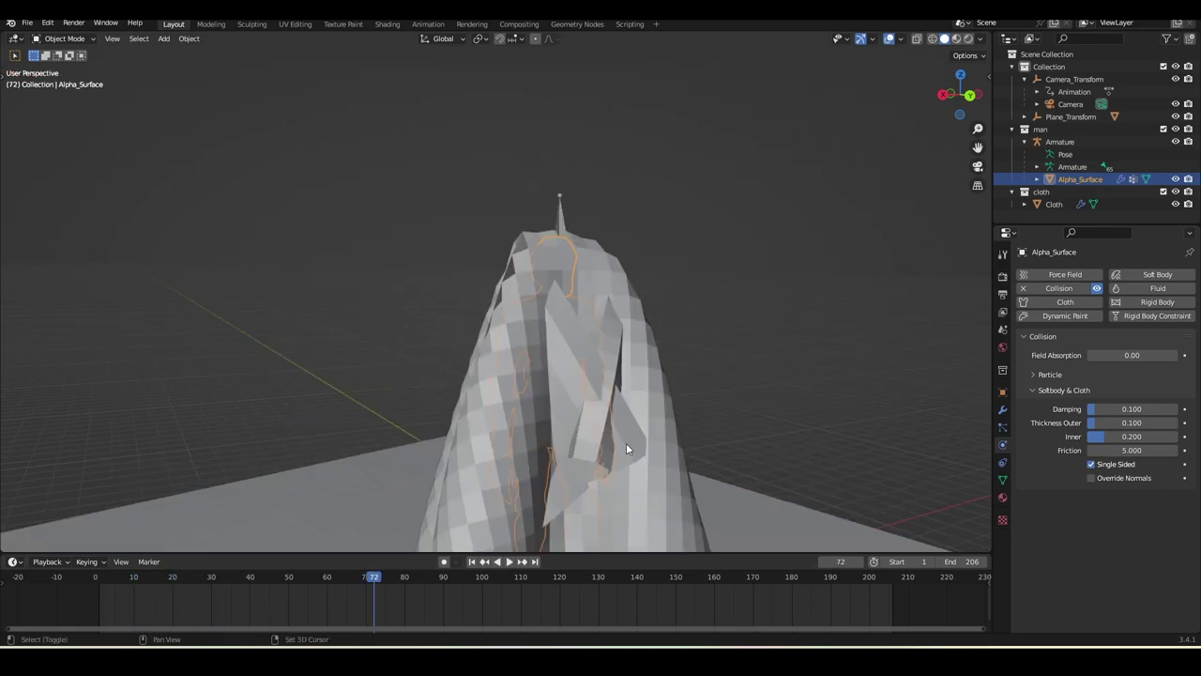
shift+middle_drag(627, 444, 544, 287)
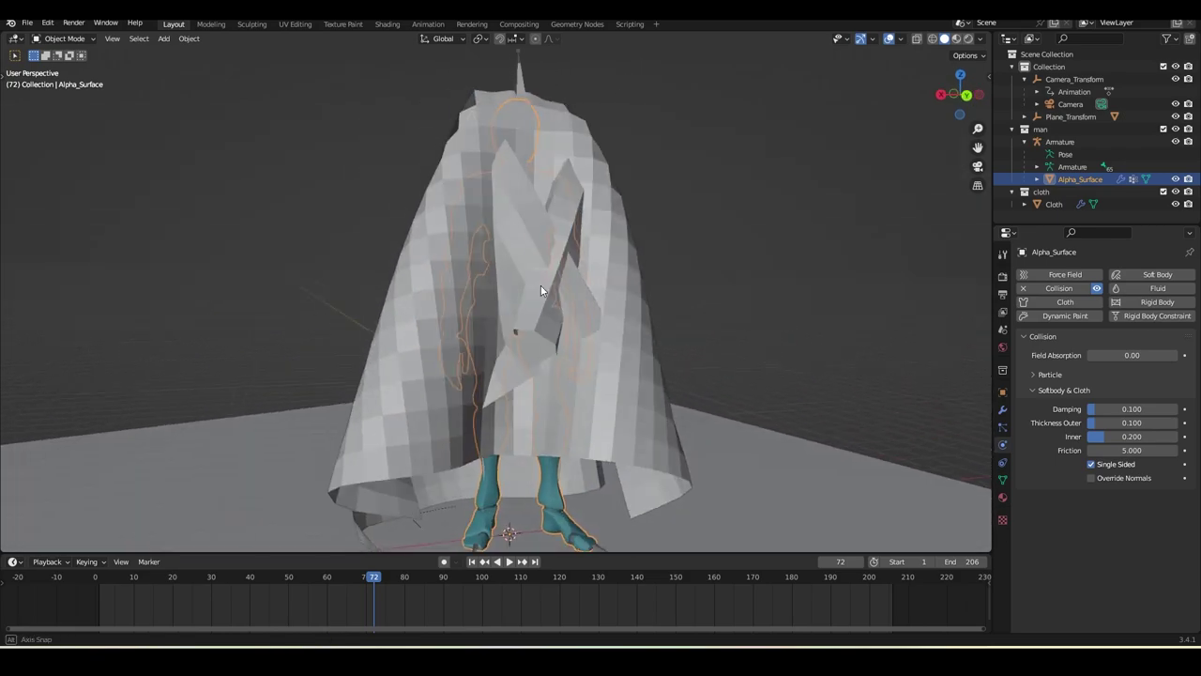
key(shift+Left)
scroll(616, 388, down, 4)
scroll(635, 386, up, 5)
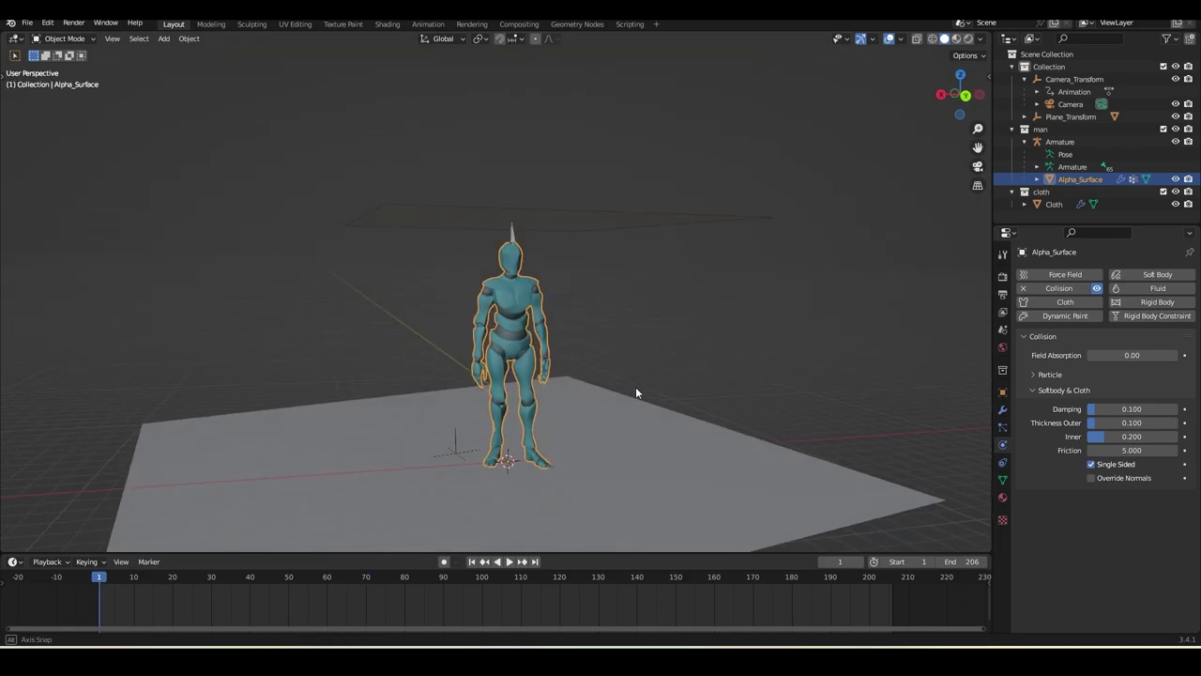
click(754, 114)
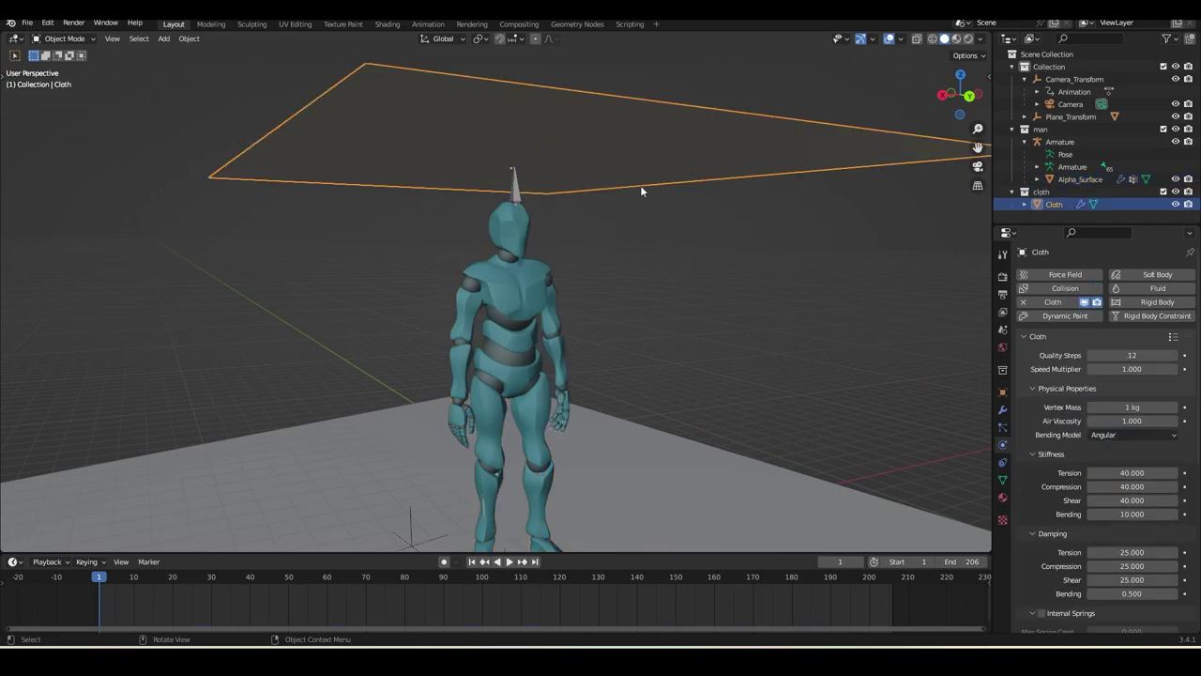
scroll(641, 187, down, 3)
middle_drag(684, 311, 688, 314)
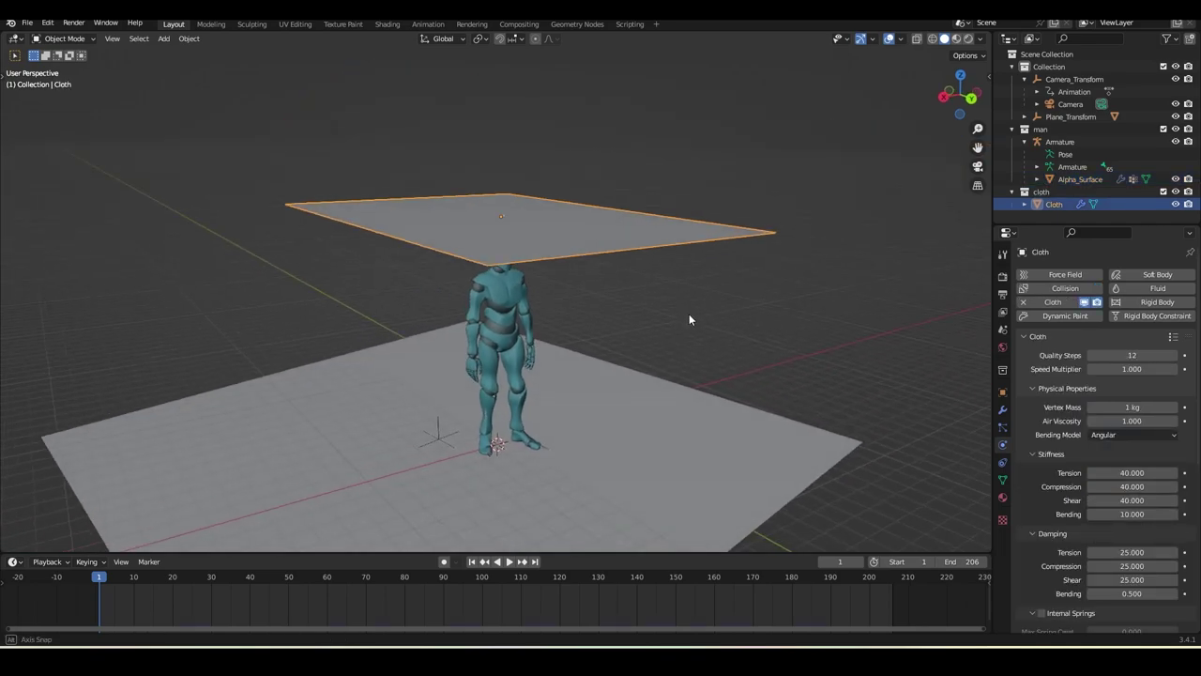
middle_drag(800, 338, 794, 297)
click(516, 306)
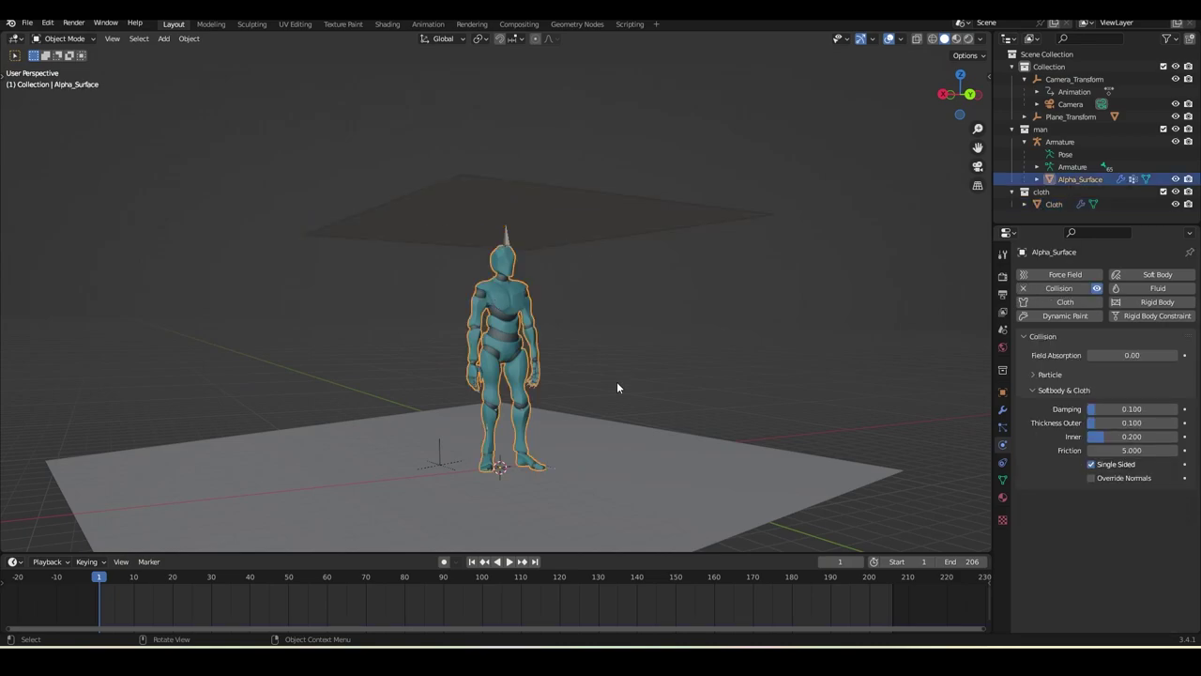
scroll(506, 375, up, 2)
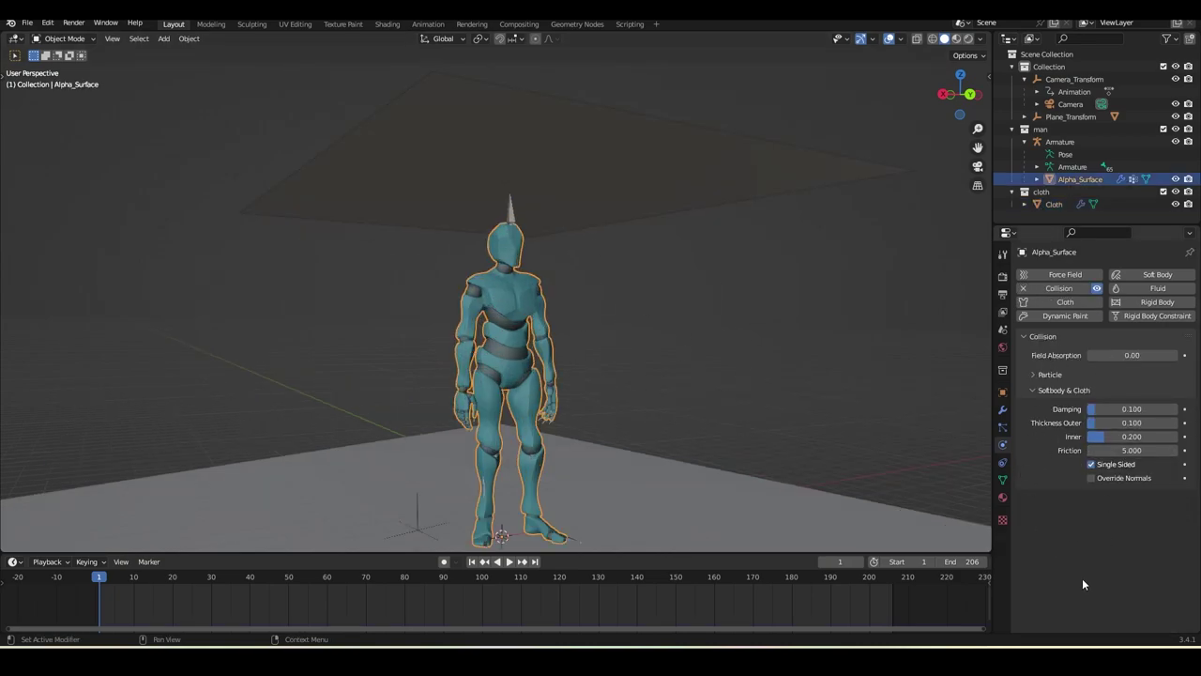
- Apply the Cotton preset to the Cloth plane's simulation and enable Self Collisions
click(591, 156)
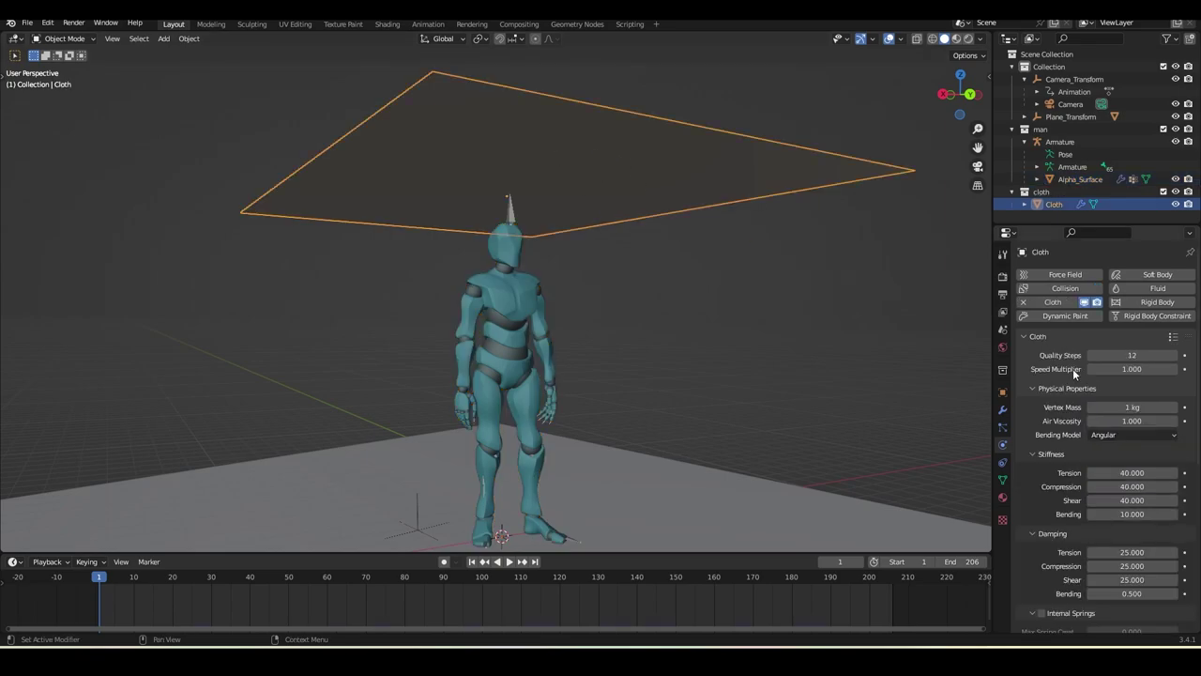
click(1173, 337)
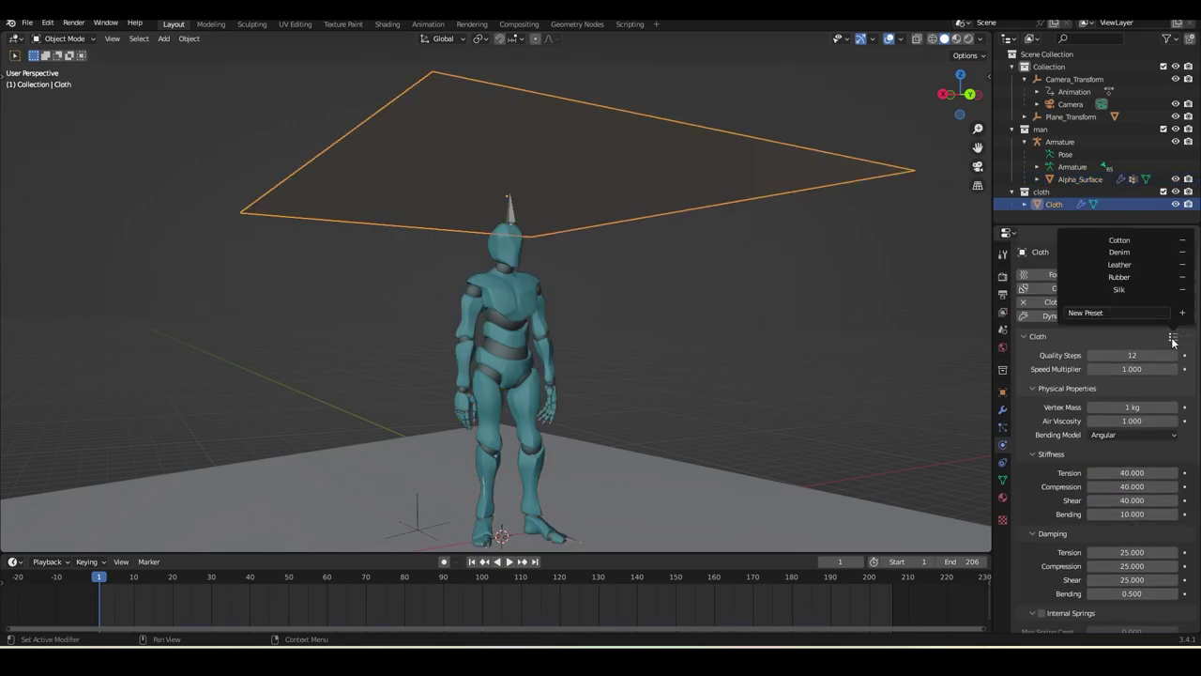
click(1119, 240)
scroll(1046, 445, down, 7)
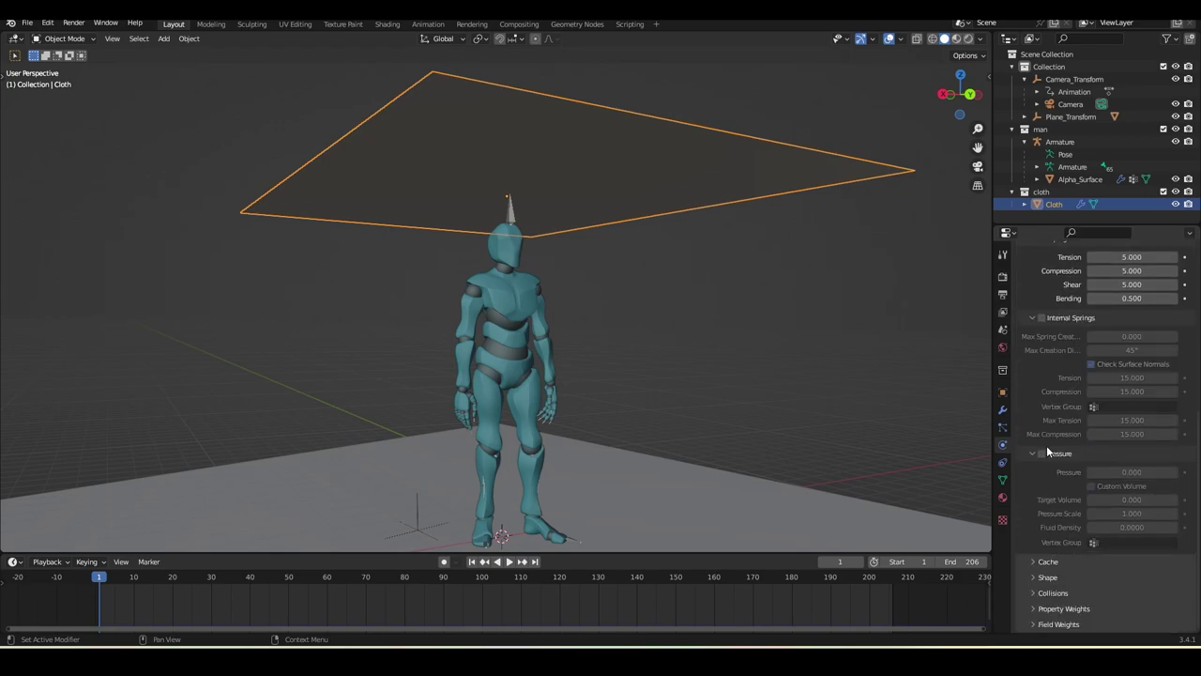
click(1055, 593)
scroll(1053, 591, down, 4)
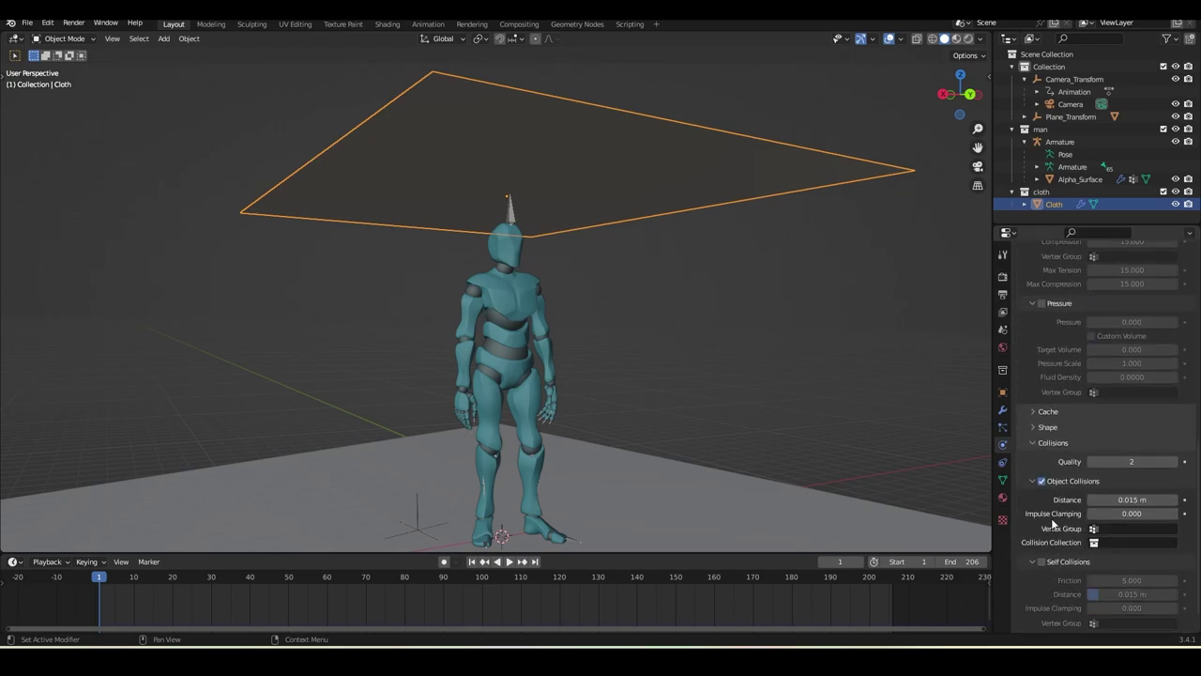
click(1042, 561)
scroll(1046, 563, down, 1)
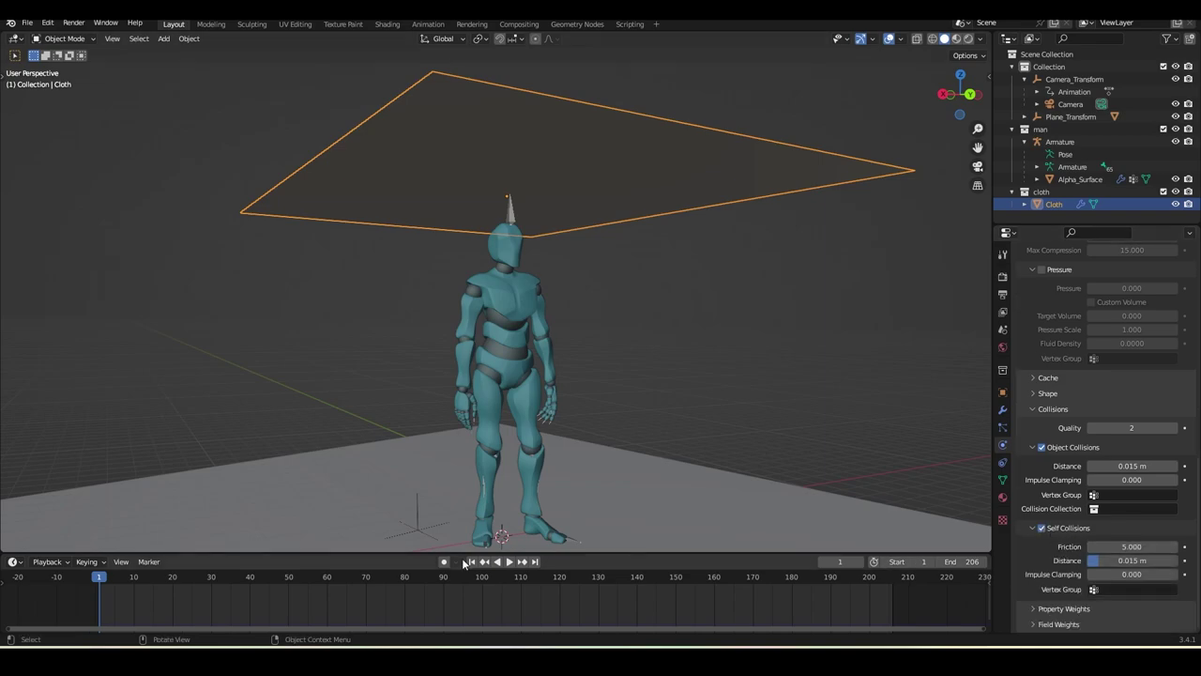
- Play the cotton simulation with self collisions, inspect the drape over the figure's head, and return to the first frame
click(507, 562)
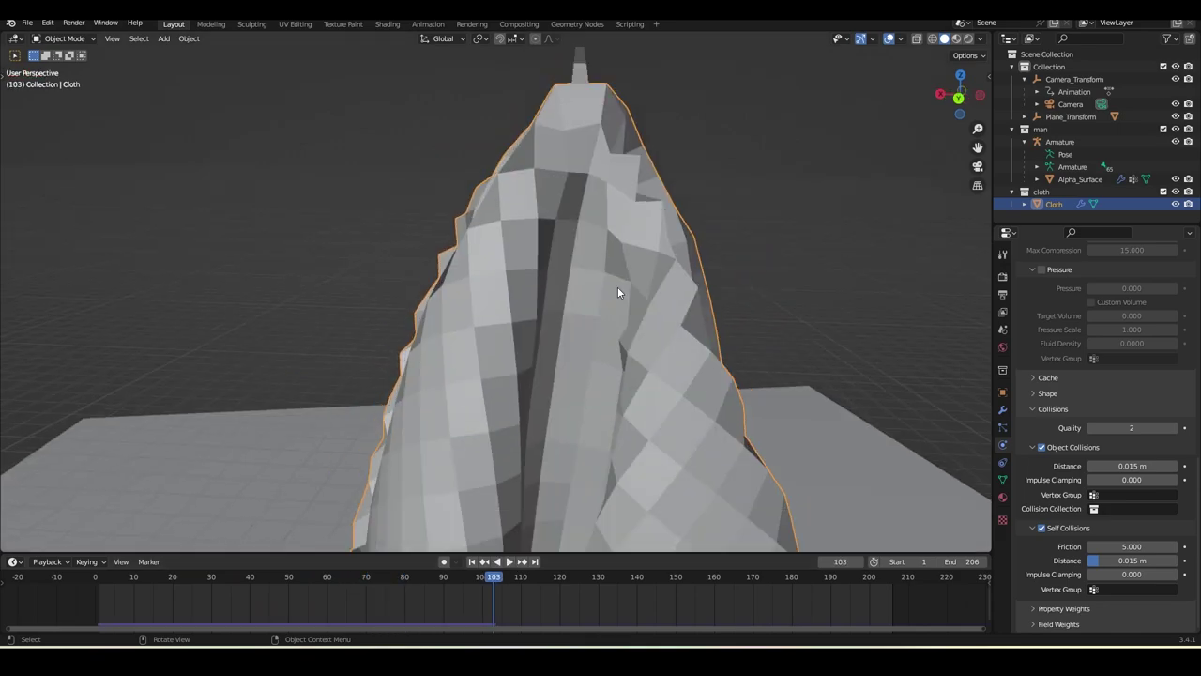
scroll(618, 289, down, 2)
middle_drag(602, 321, 585, 386)
click(474, 561)
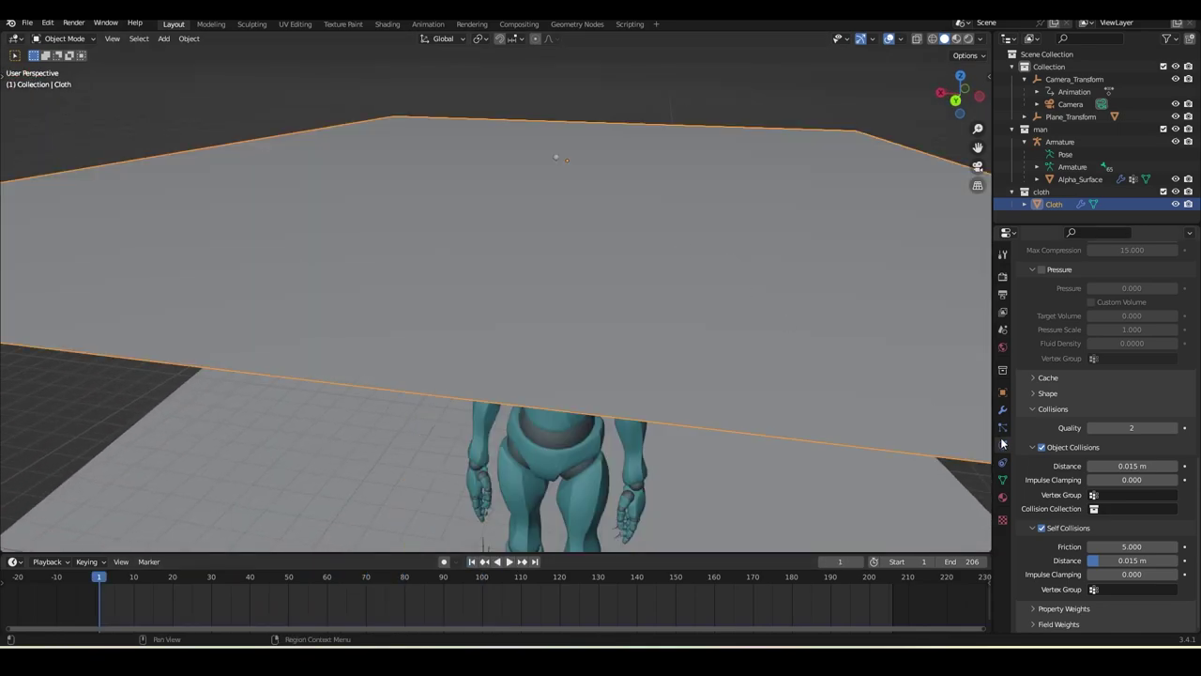
- Add a Subdivision Surface modifier to the Cloth plane and place it above the Cloth modifier in the stack
click(1002, 410)
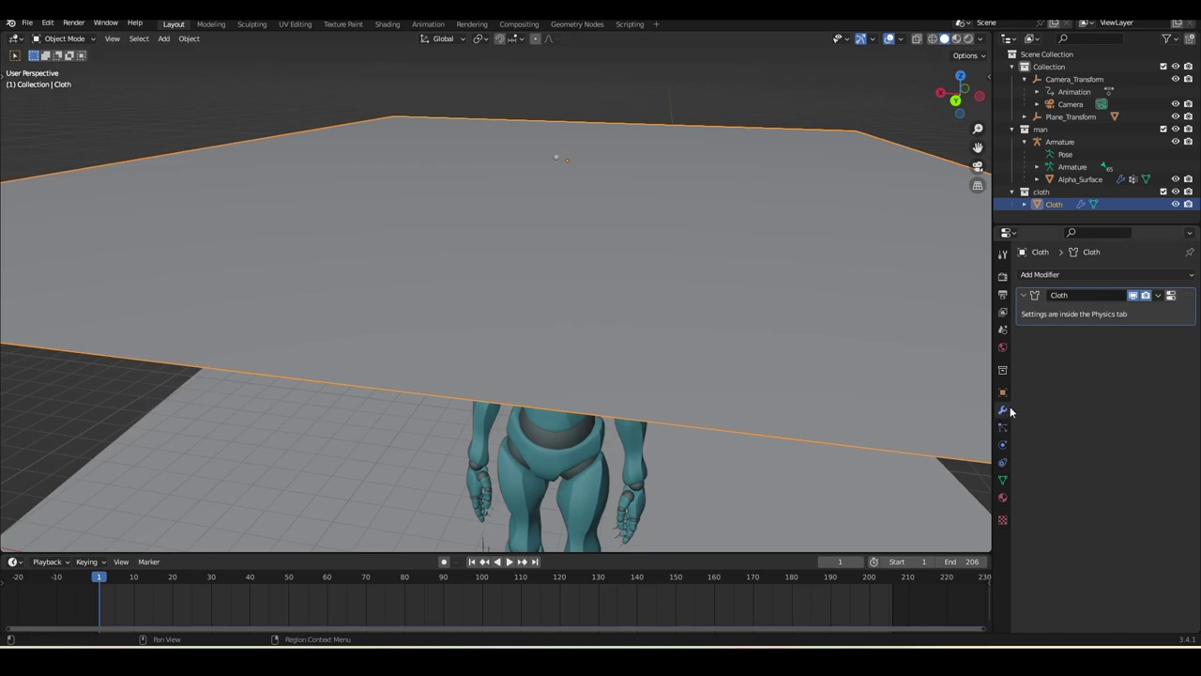
click(1038, 275)
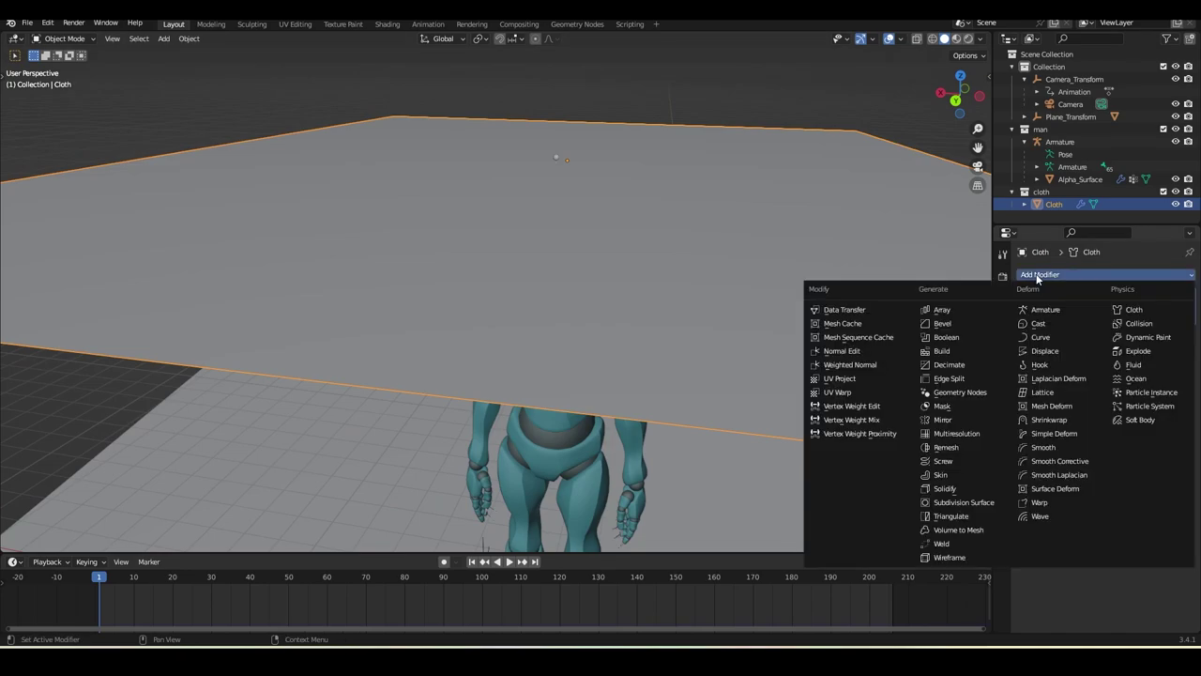
click(979, 503)
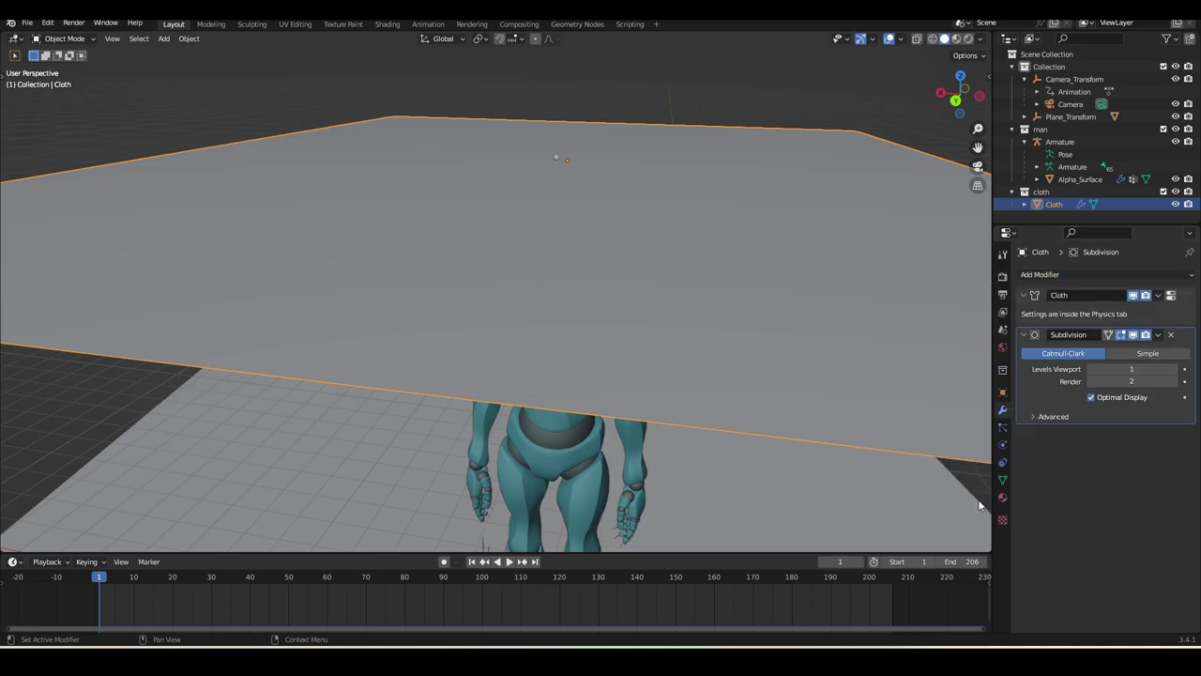
drag(1185, 324, 1185, 291)
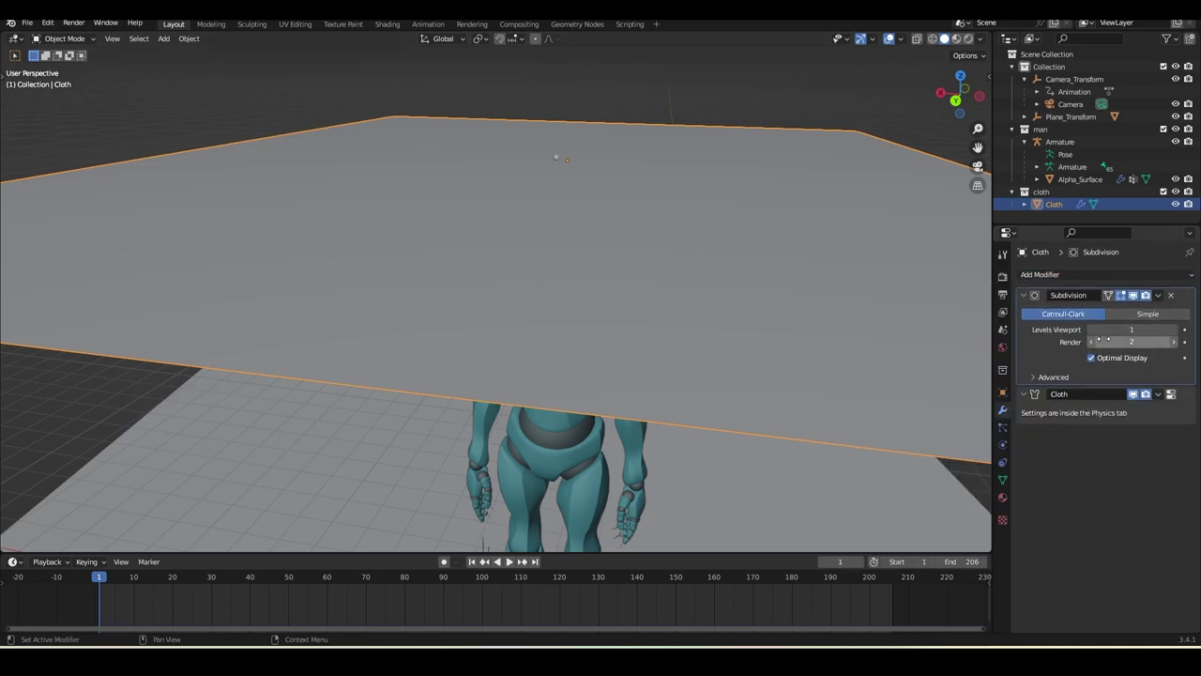
- Play the simulation with the subdivided cloth, examine its folds down to the ground, and return to the first frame
click(511, 562)
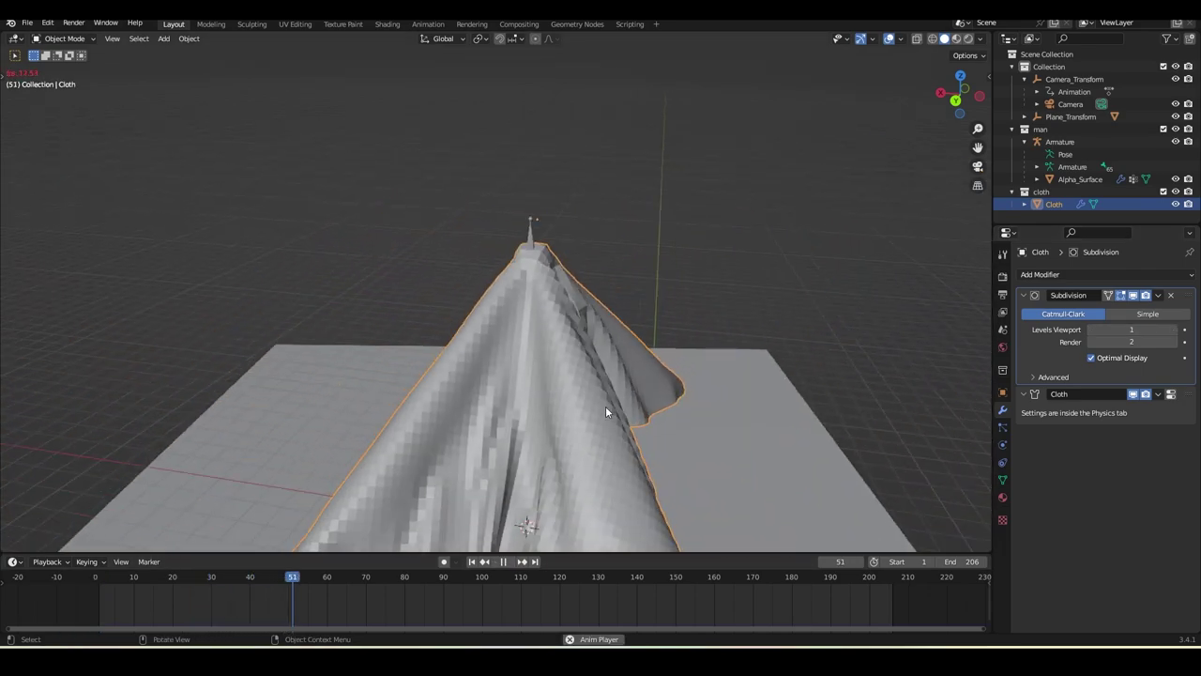
scroll(606, 406, down, 3)
shift+middle_drag(601, 419, 621, 349)
scroll(622, 349, up, 3)
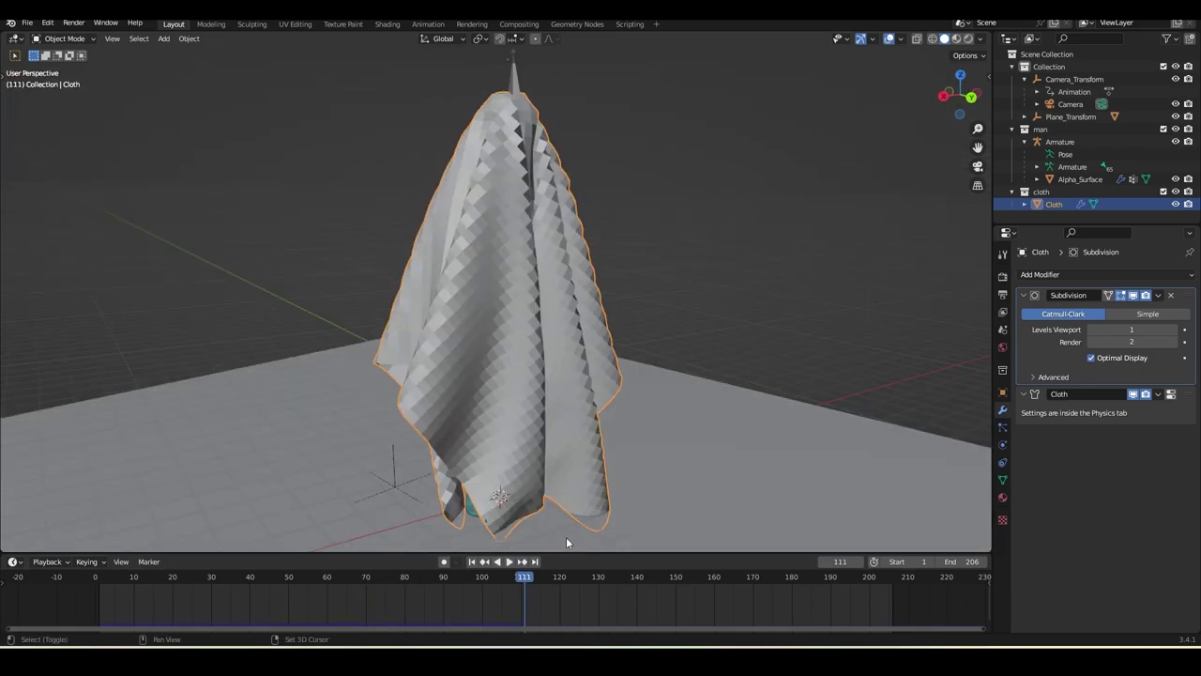
shift+middle_drag(568, 537, 617, 455)
click(475, 561)
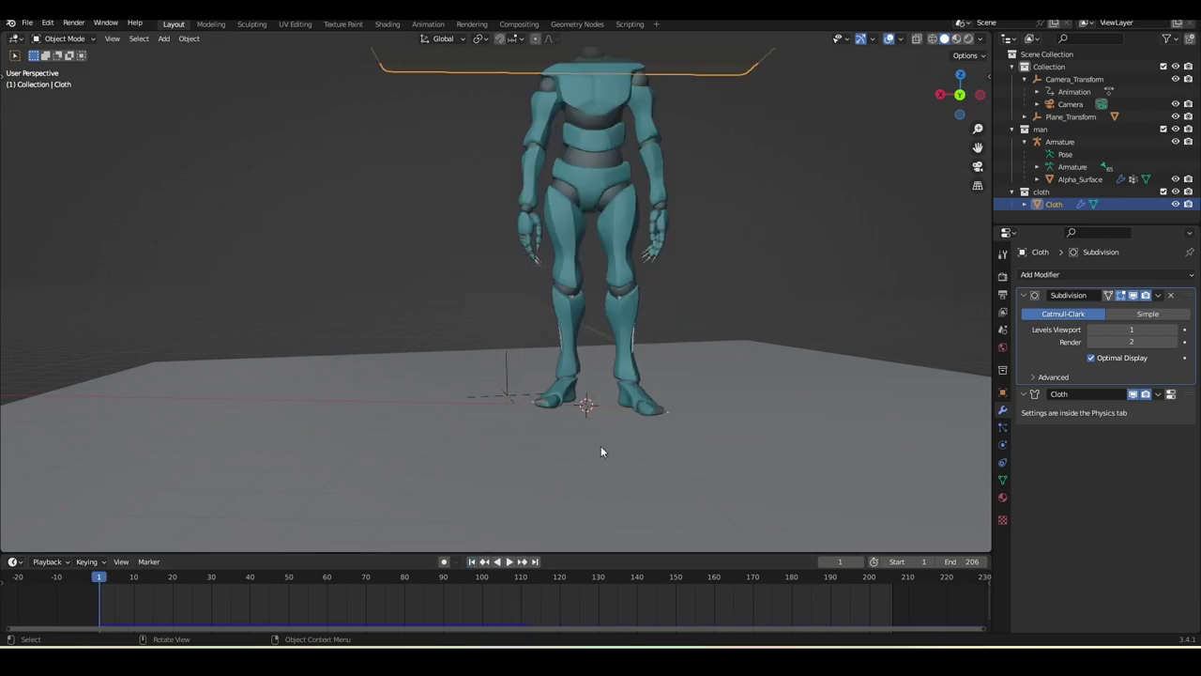
- Enable Collision physics on the ground plane and replay the cloth simulation
click(830, 356)
click(1003, 446)
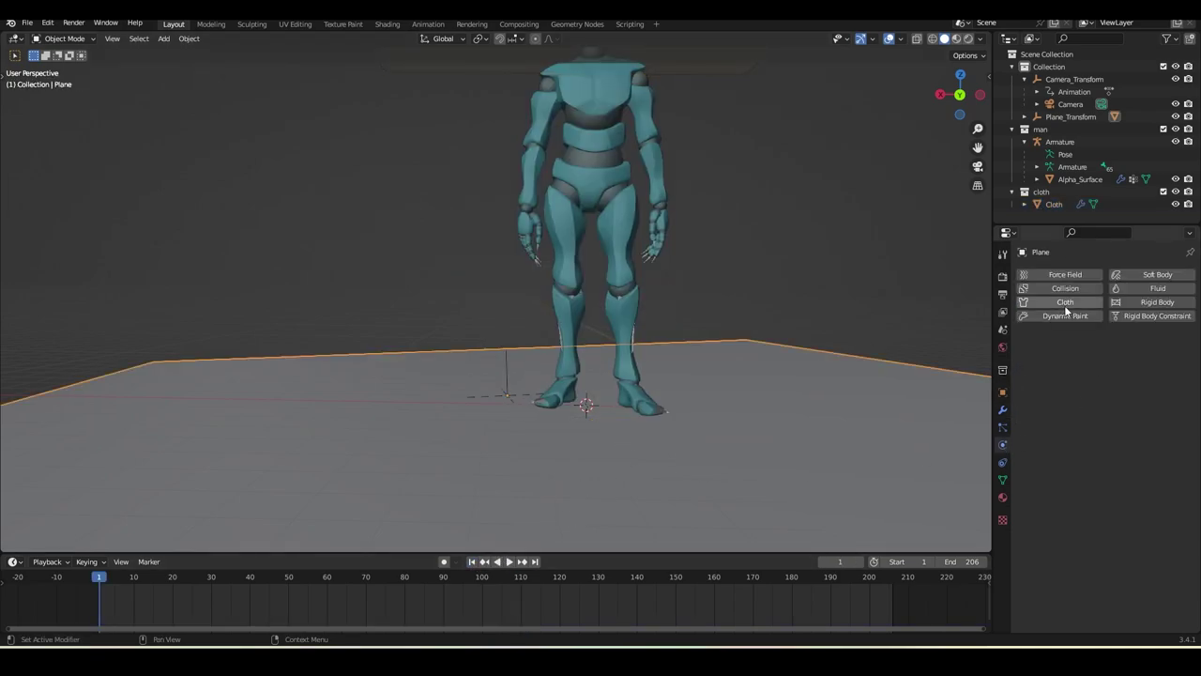
click(1059, 288)
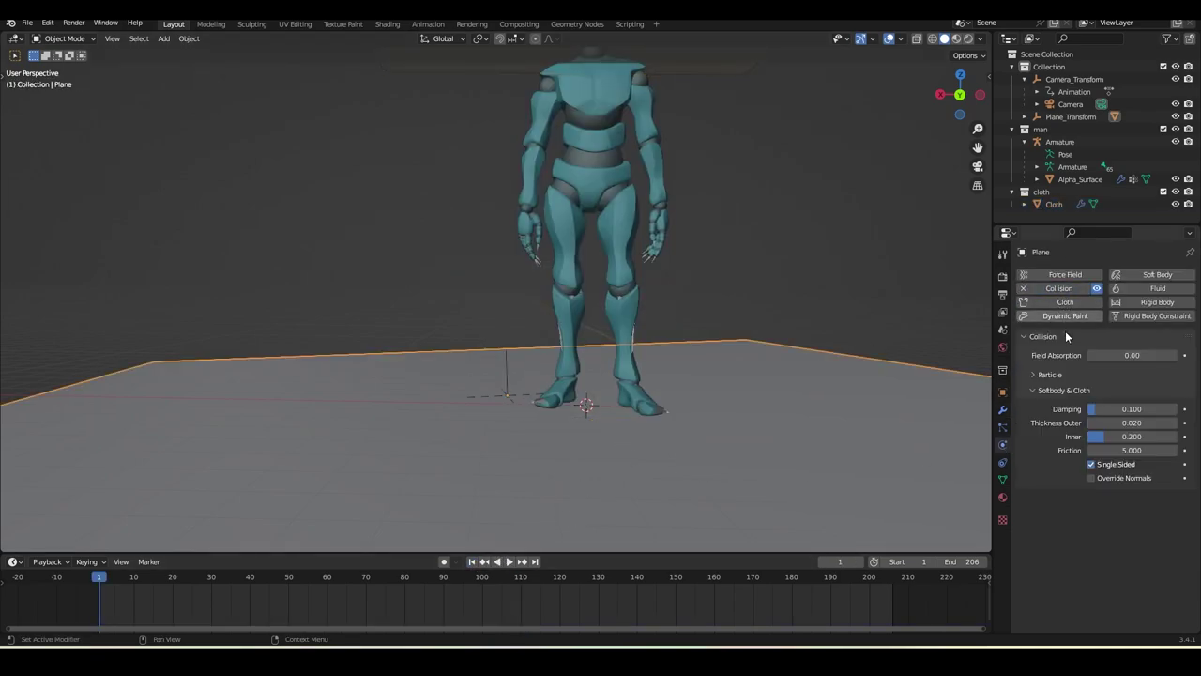
click(509, 561)
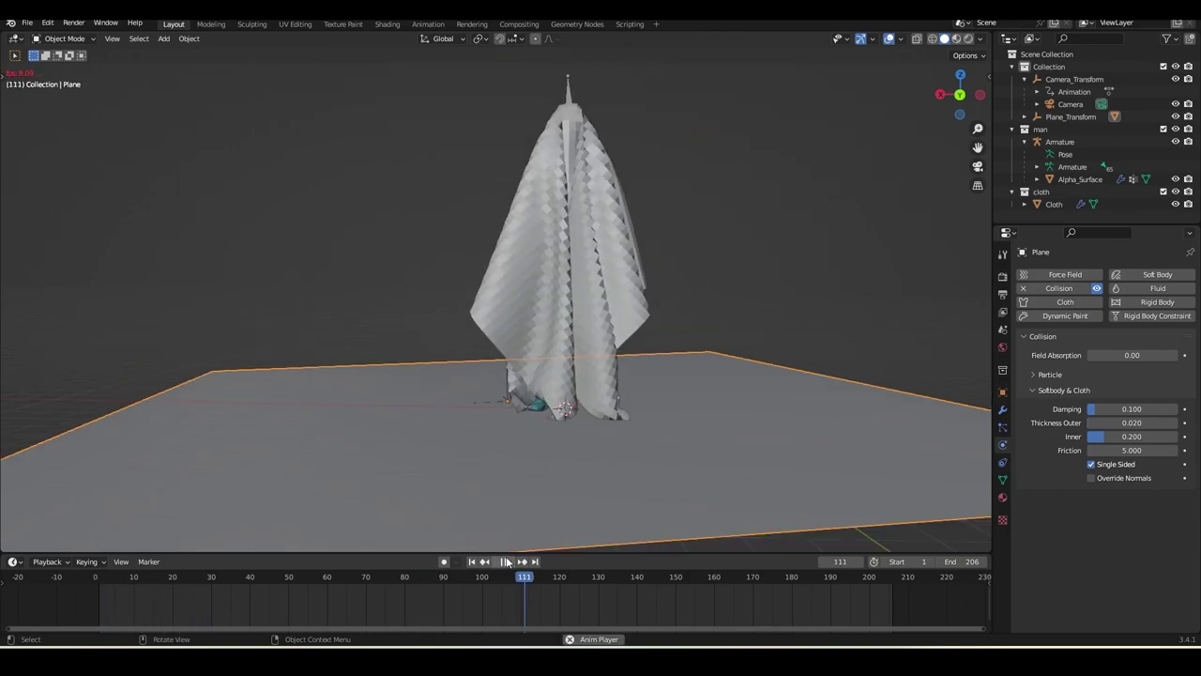
- Stop the simulation, check the draped figure through the camera against the footage, save the file, and return to the first frame
click(507, 561)
click(977, 166)
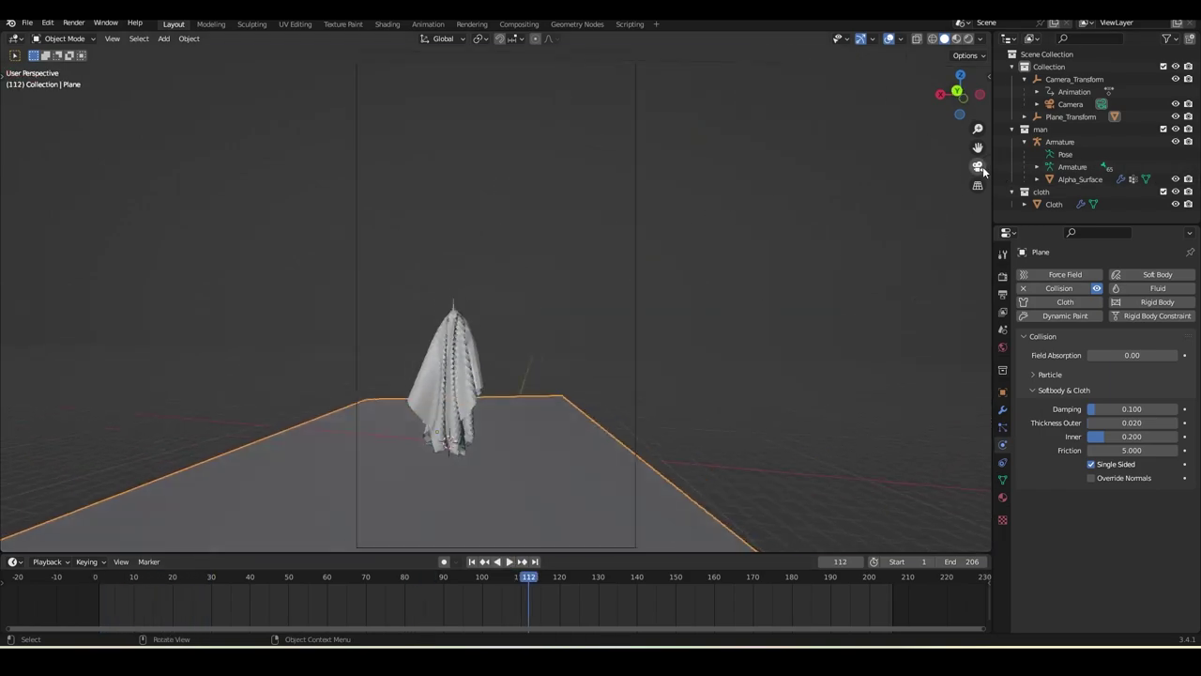
shift+middle_drag(584, 430, 762, 260)
key(ctrl+s)
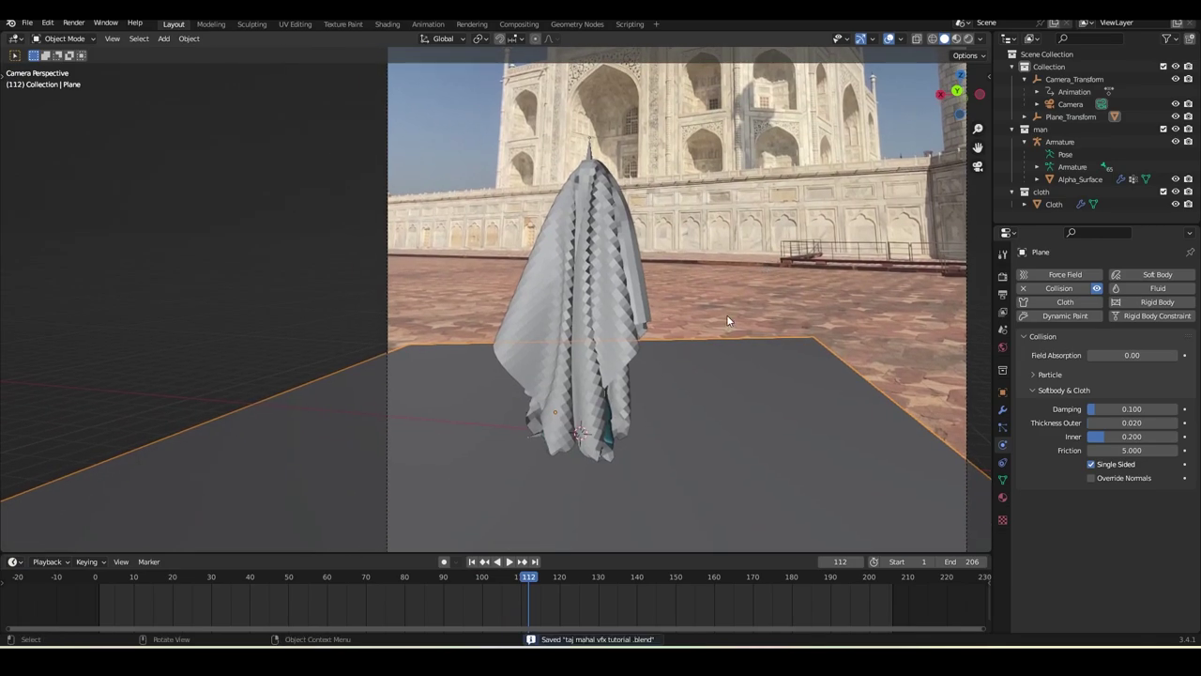
shift+middle_drag(662, 403, 680, 384)
shift+middle_drag(787, 314, 769, 327)
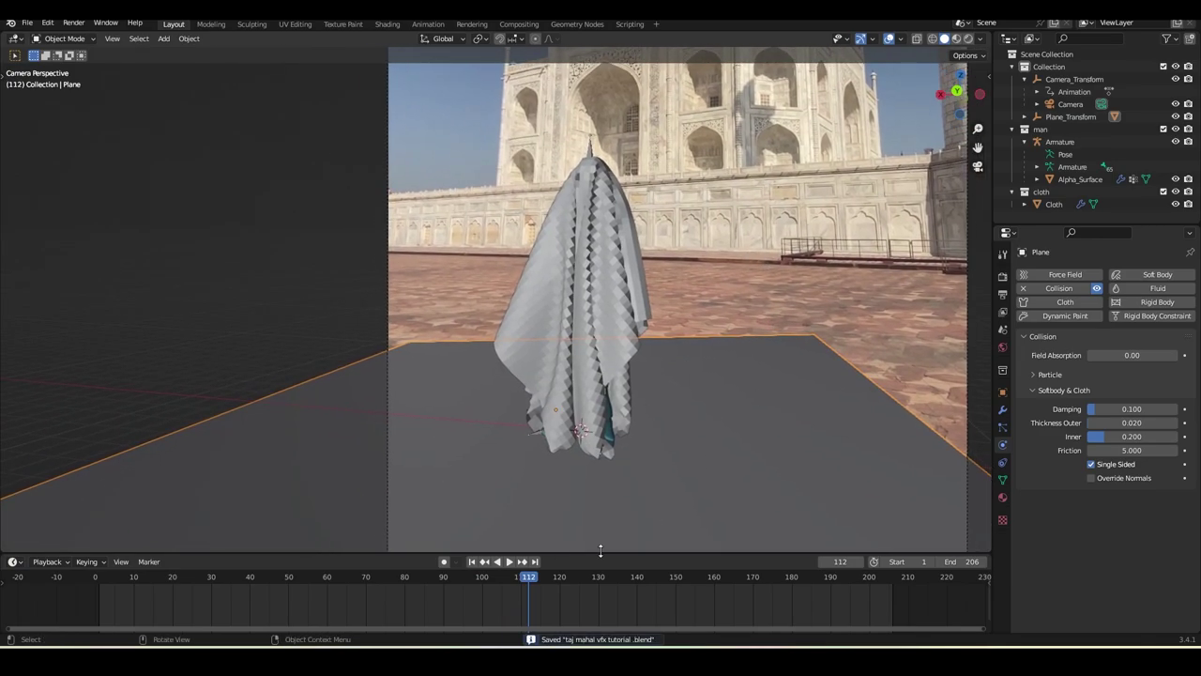
click(471, 562)
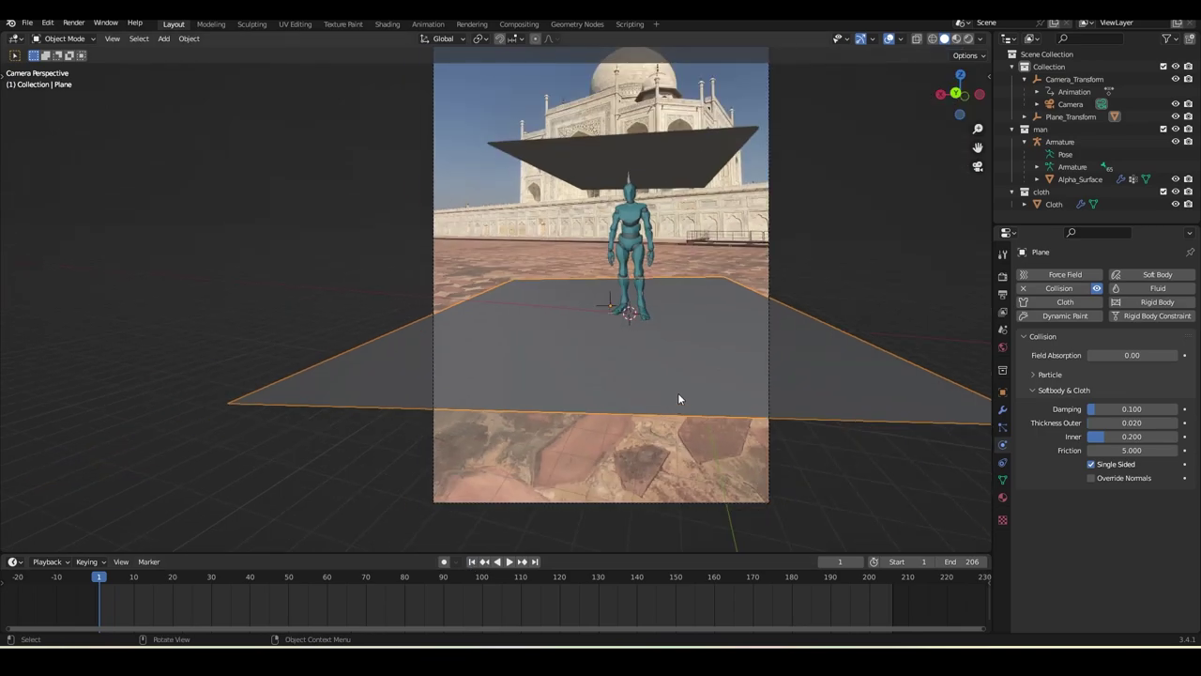
- Scale the Cloth plane down to about 0.875 and apply the transform
click(1055, 290)
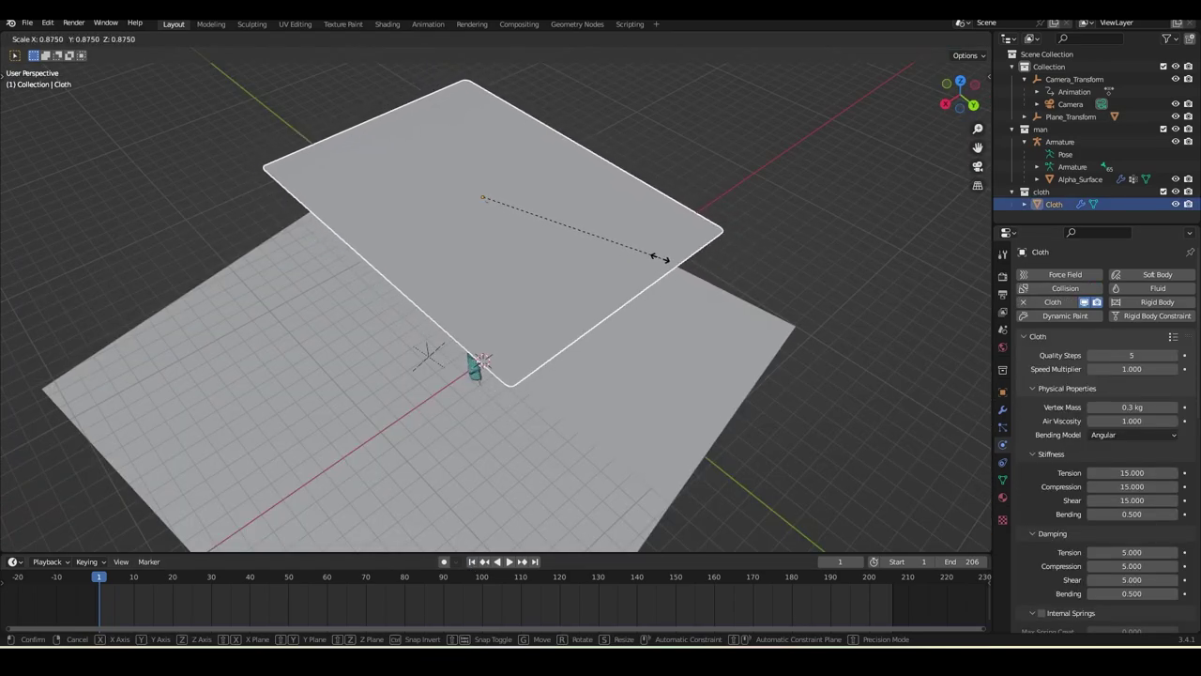
click(660, 257)
key(ctrl+a)
click(659, 257)
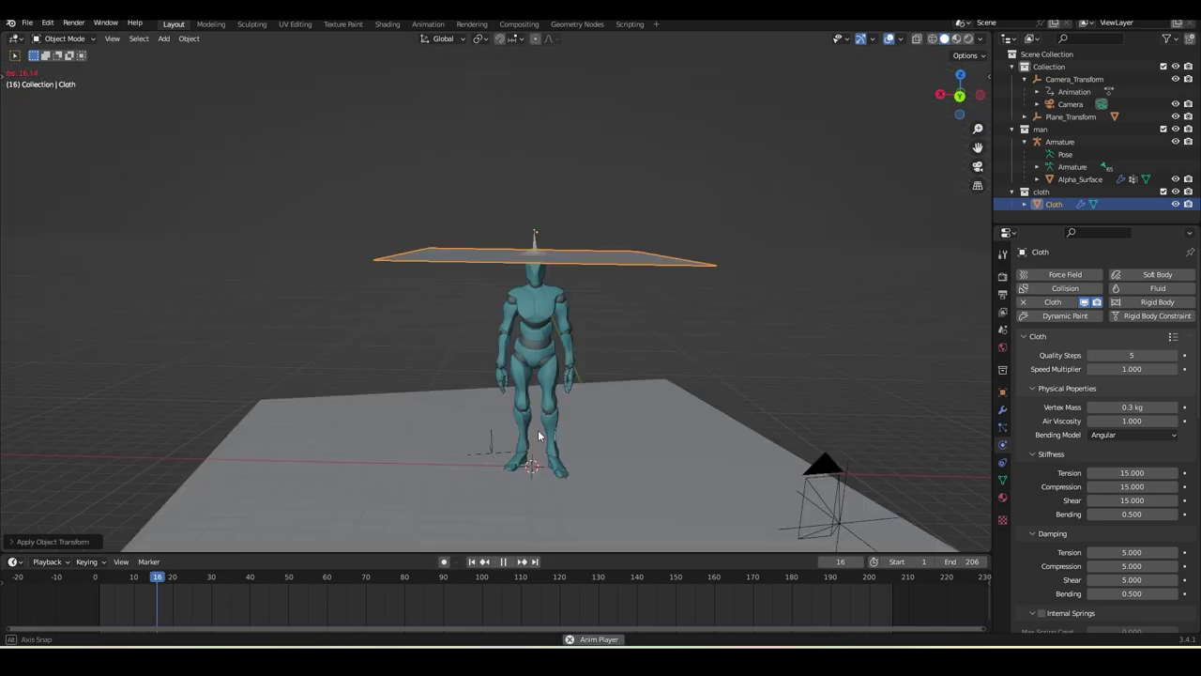
- Preview the smaller cloth falling over the figure, return to the first frame, and save the file
scroll(543, 431, up, 2)
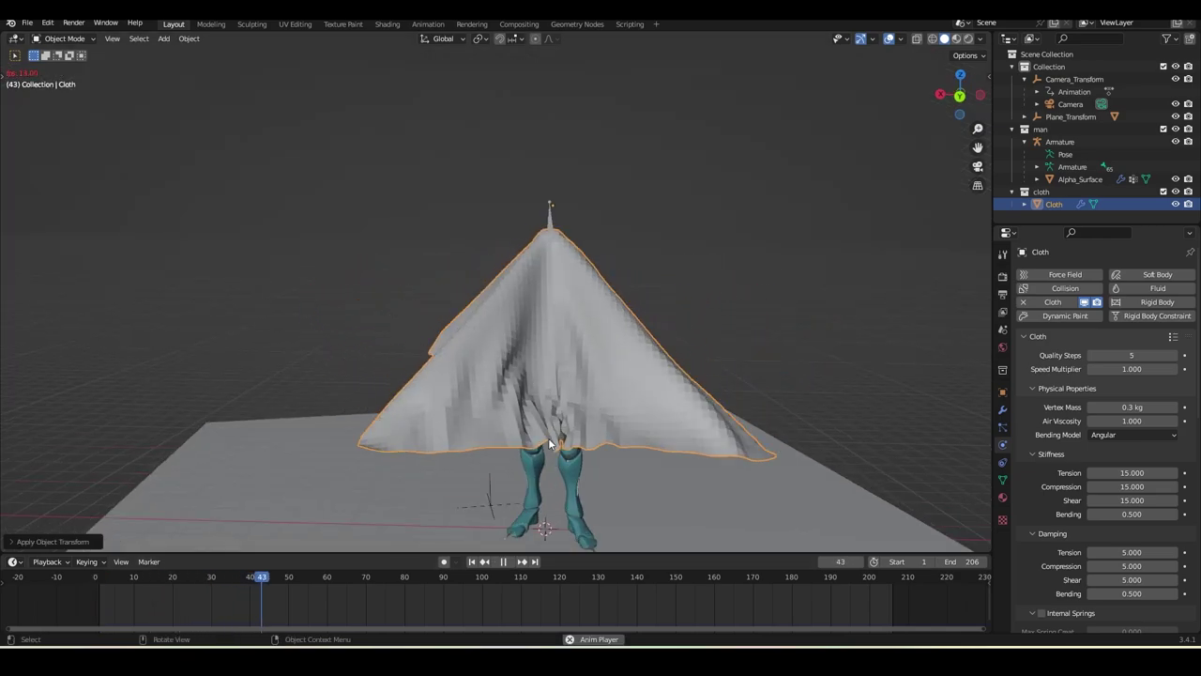
key(space)
key(shift+Left)
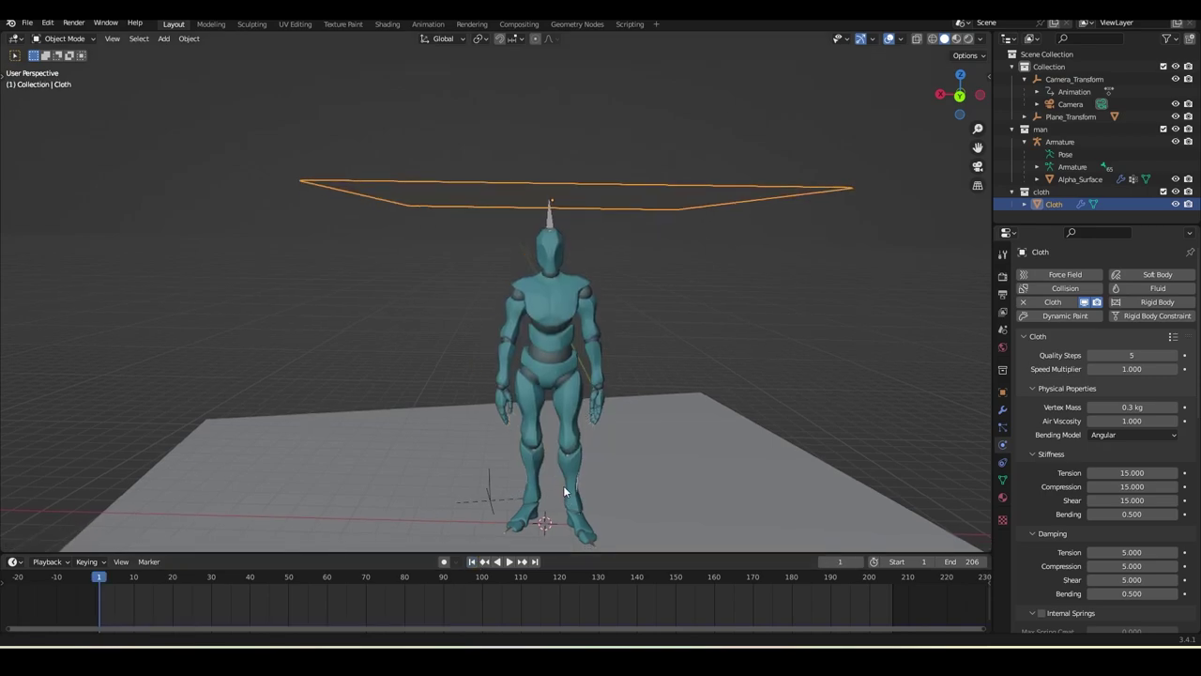
middle_drag(563, 490, 563, 462)
key(ctrl+s)
- Replay the cloth simulation in stages, examine how far the drape covers the figure's legs, and return to the first frame
click(507, 561)
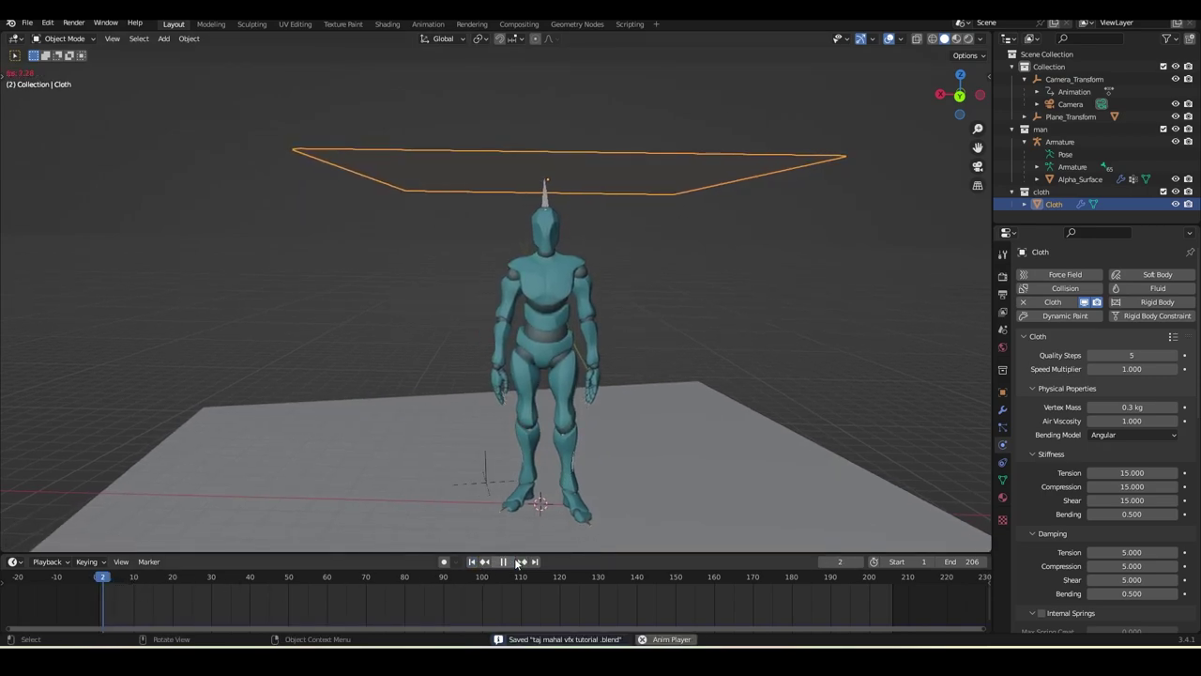
click(504, 561)
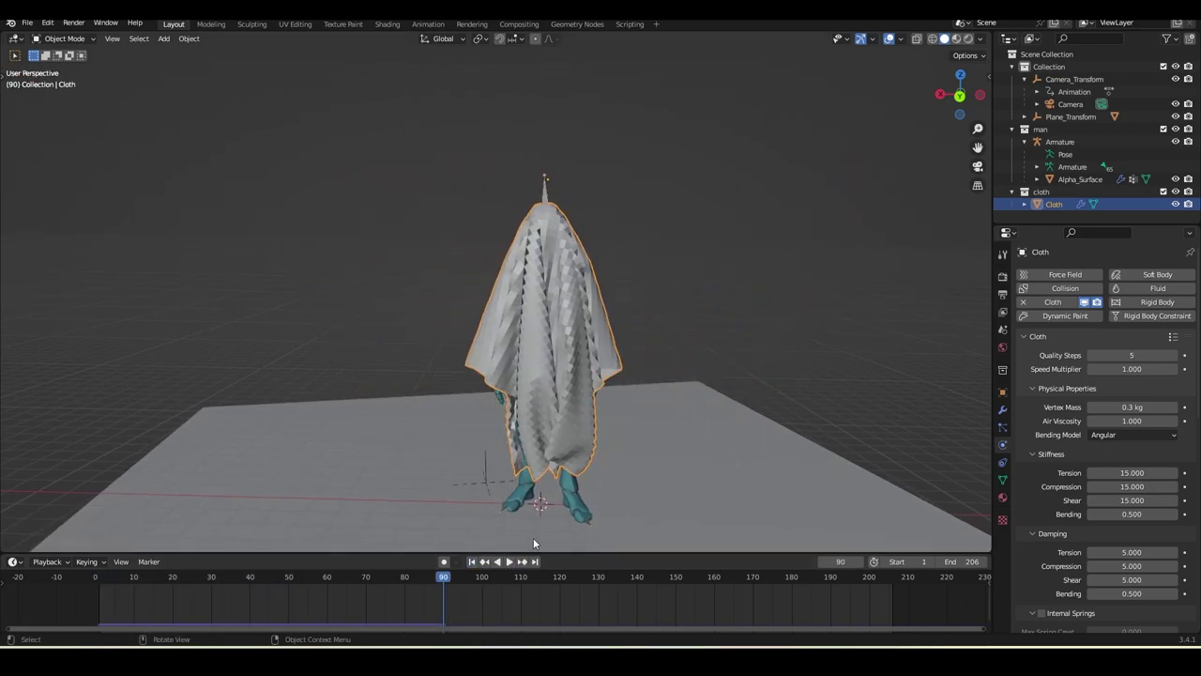
click(472, 562)
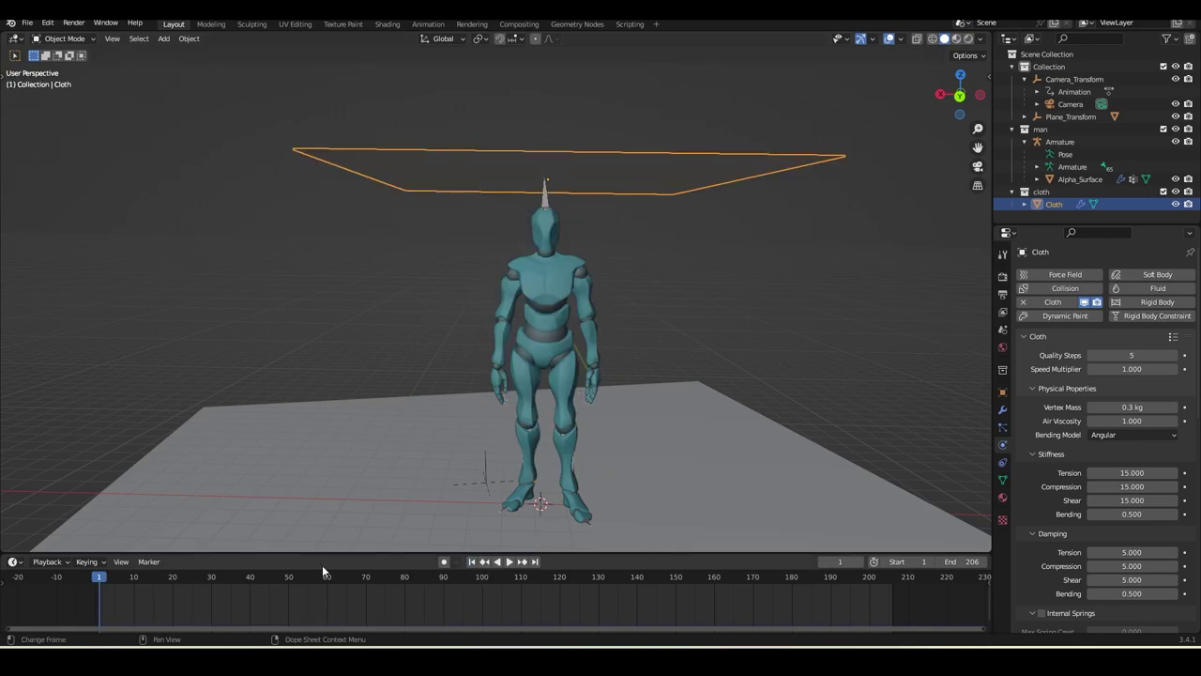
click(508, 562)
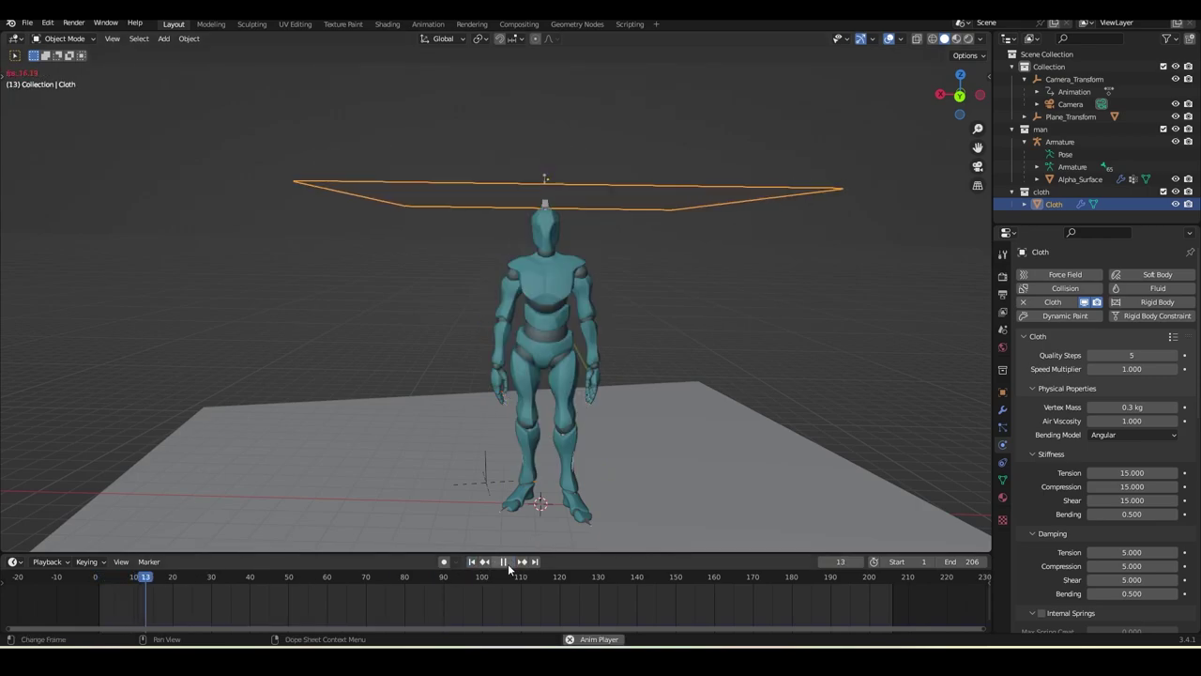
click(508, 561)
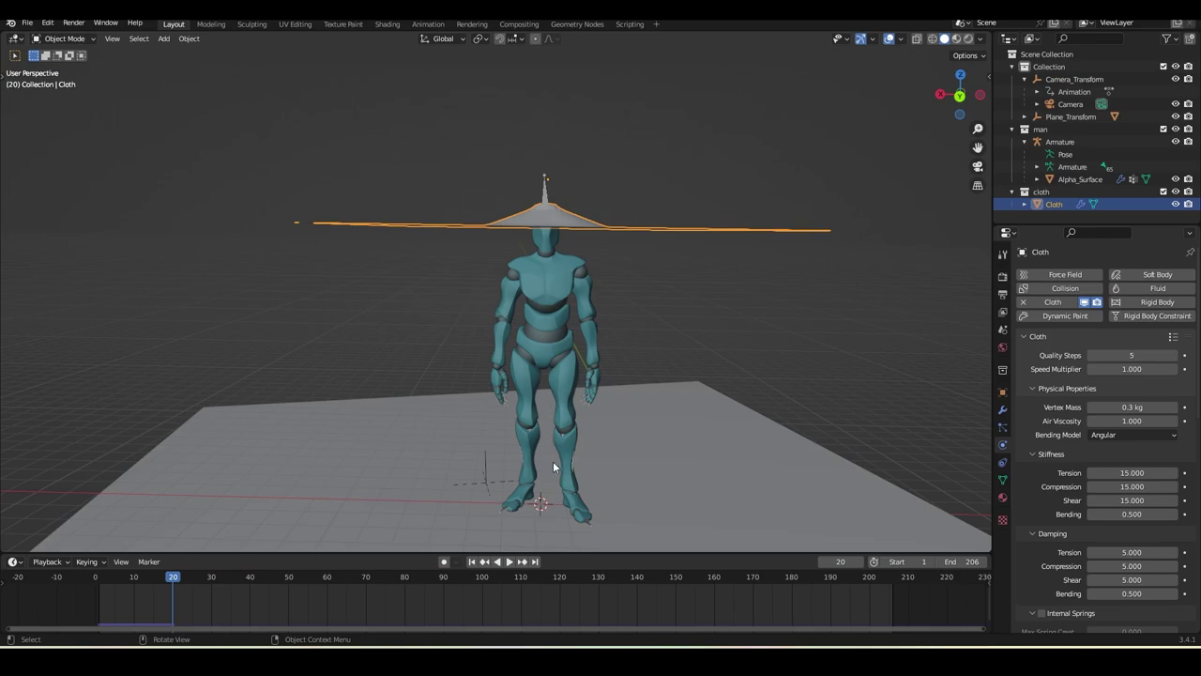
click(509, 561)
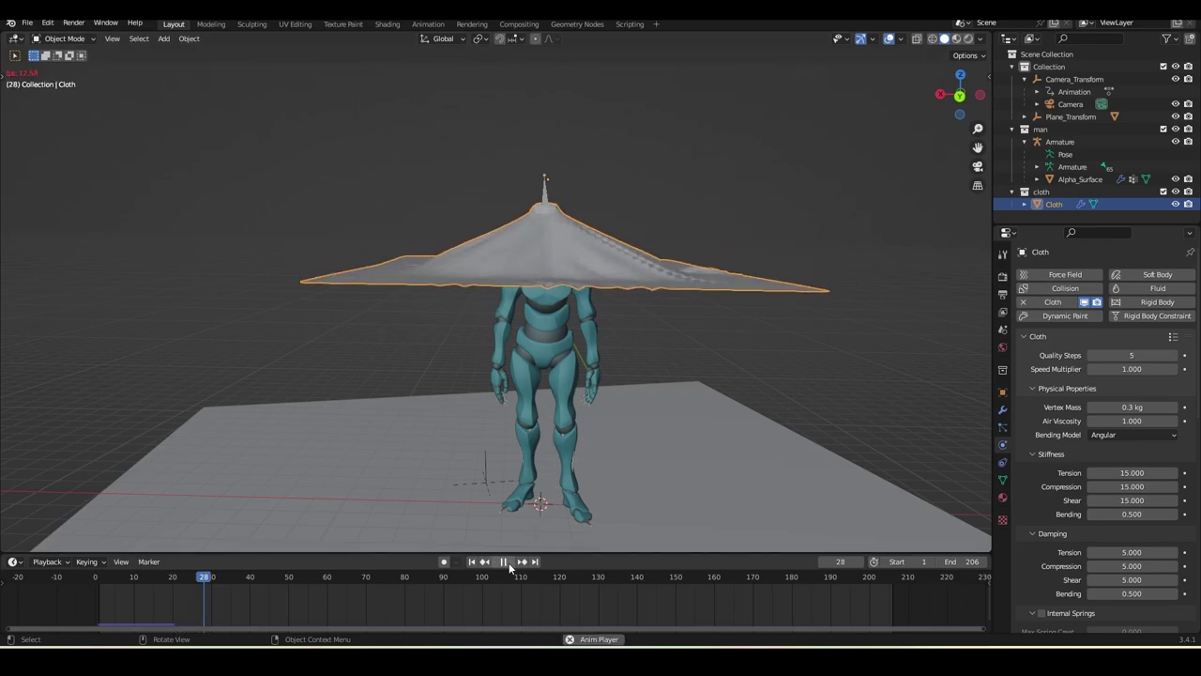
click(506, 562)
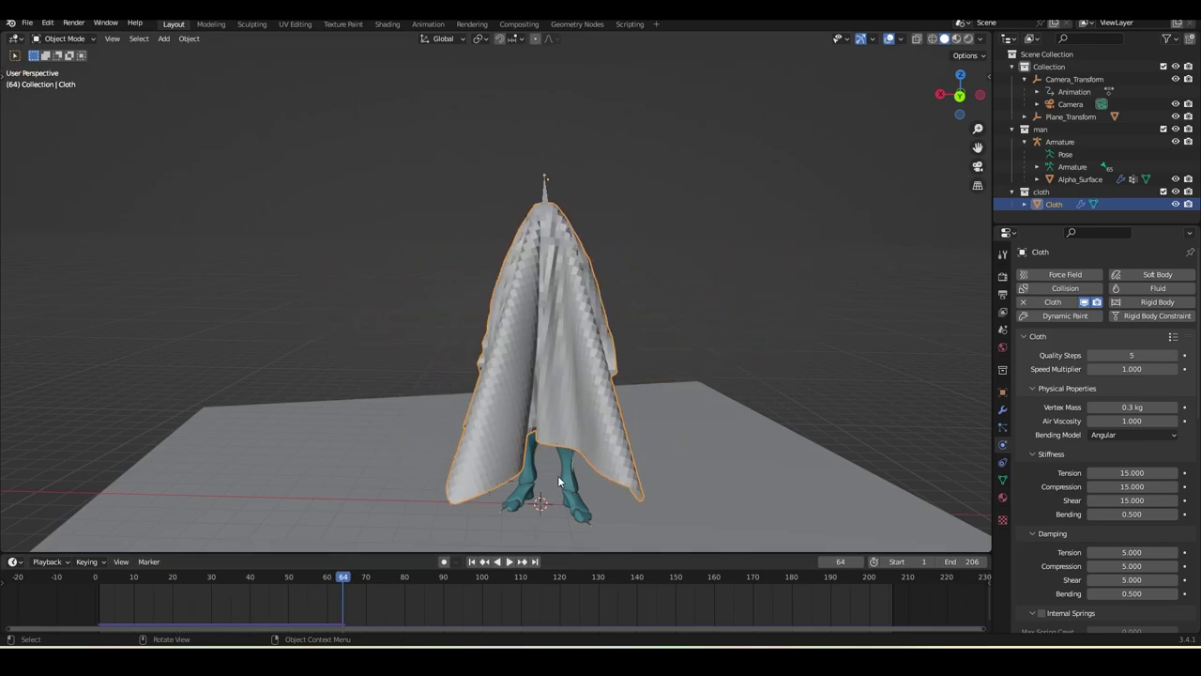
click(508, 561)
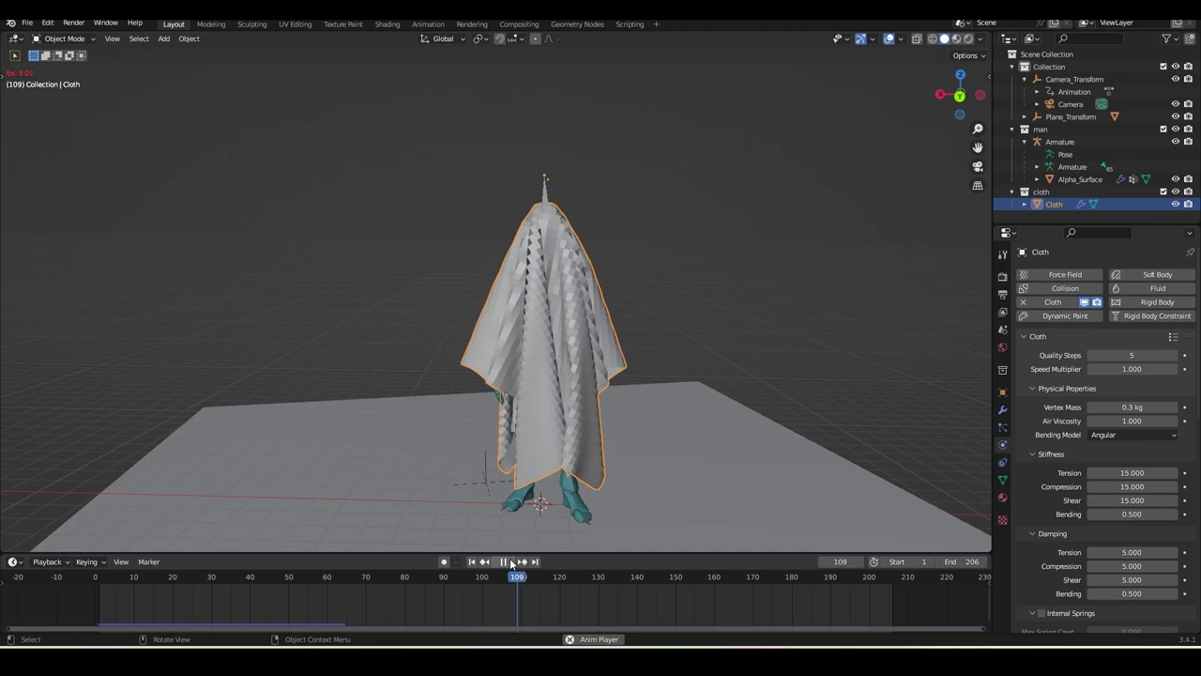
click(506, 561)
middle_drag(648, 413, 626, 399)
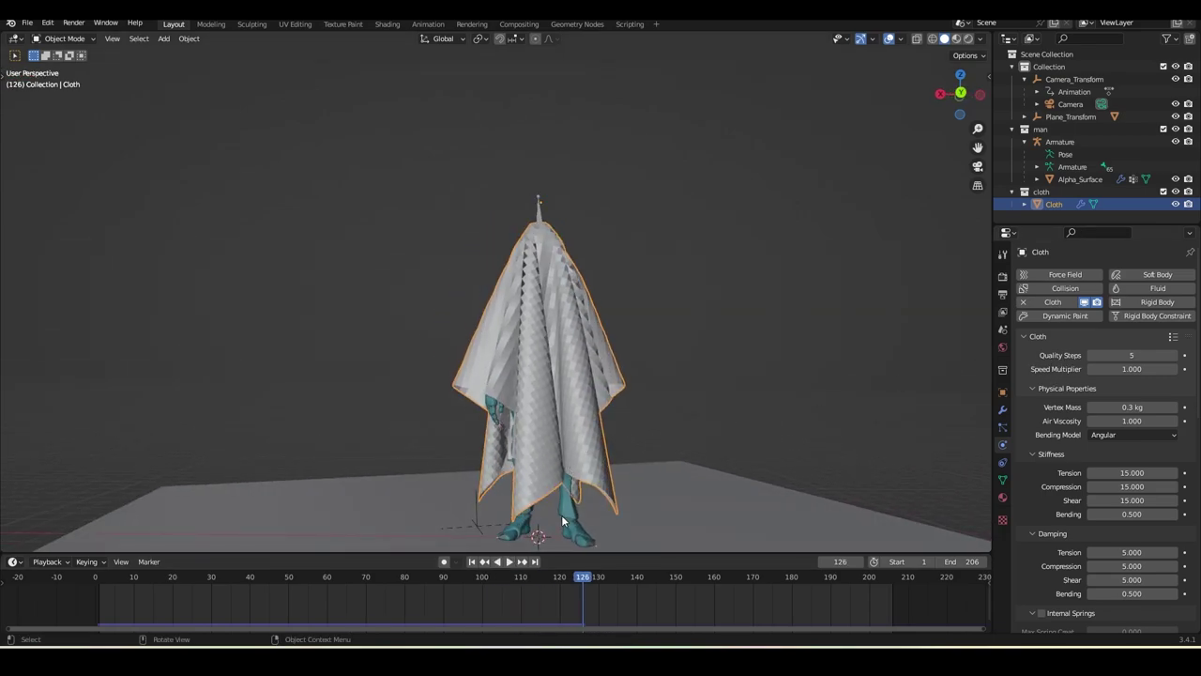
middle_drag(563, 521, 572, 251)
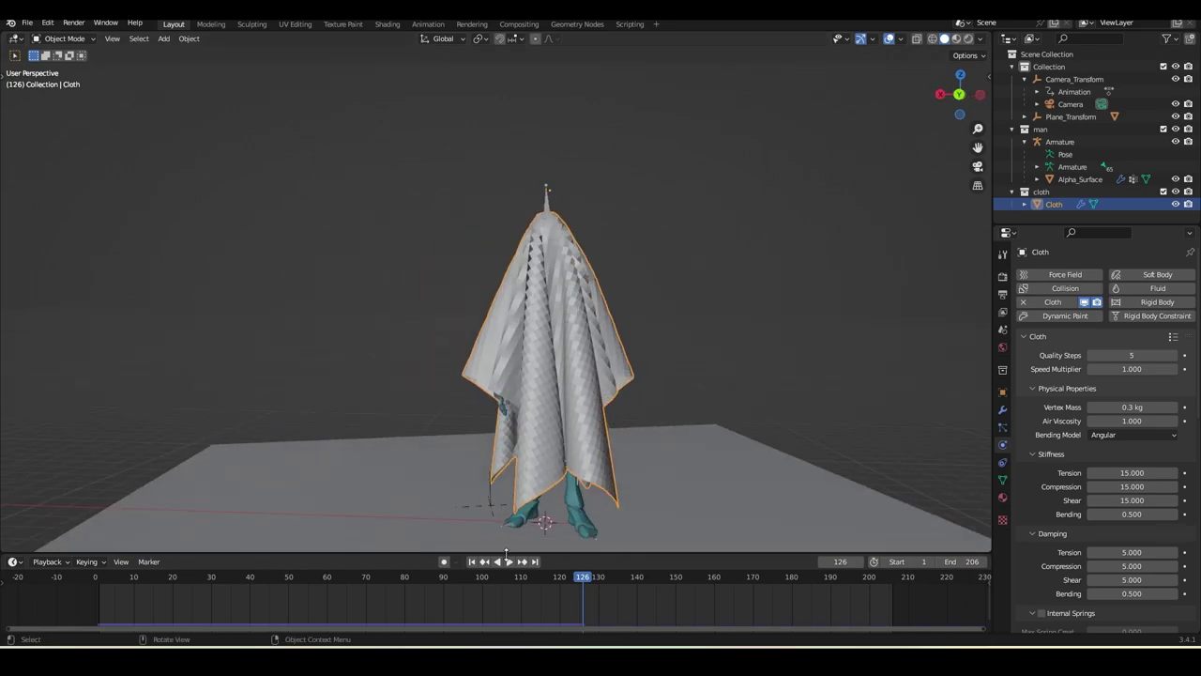
click(472, 562)
- Rotate the Cloth plane about the Z axis so it lies diagonally above the figure
scroll(613, 369, down, 3)
middle_drag(613, 370, 615, 424)
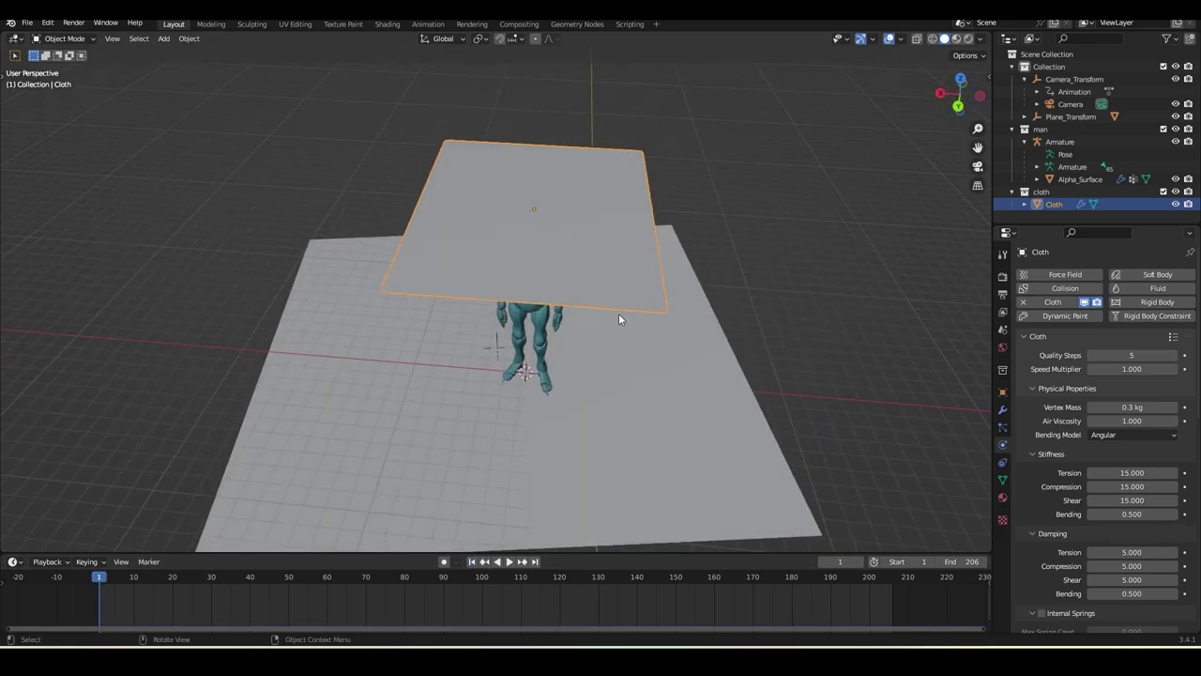
key(r)
key(z)
click(629, 246)
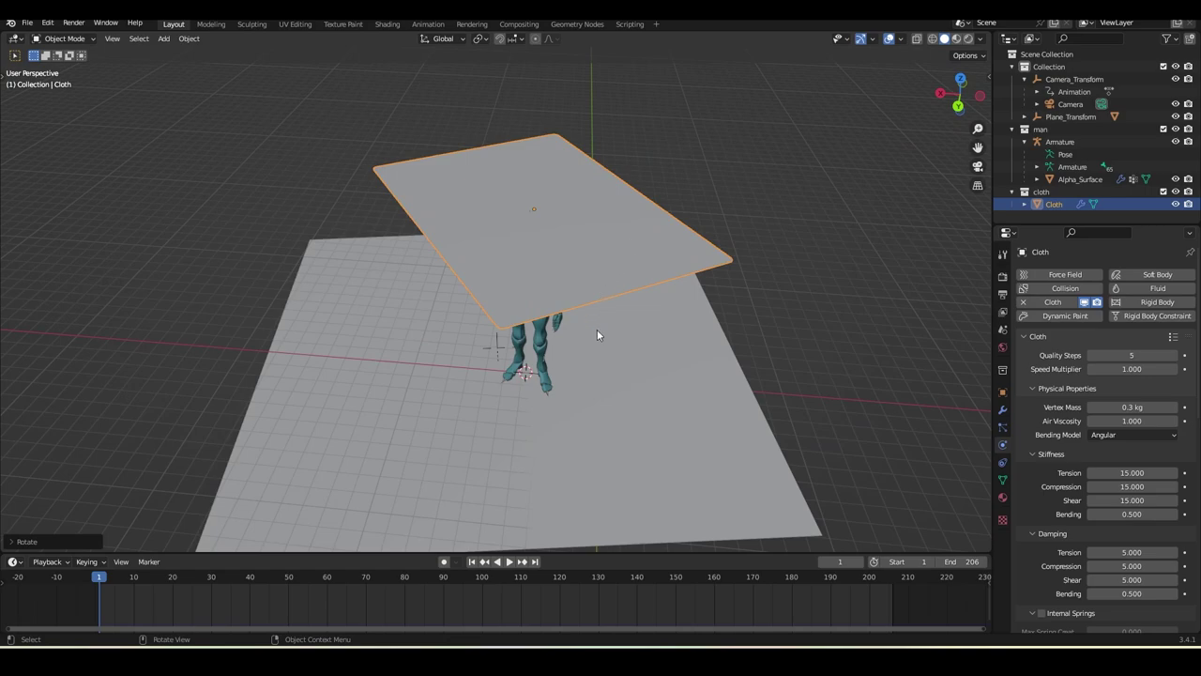
- Play the simulation with the rotated cloth, stop it at frame 135, and inspect the drape from the side
click(508, 561)
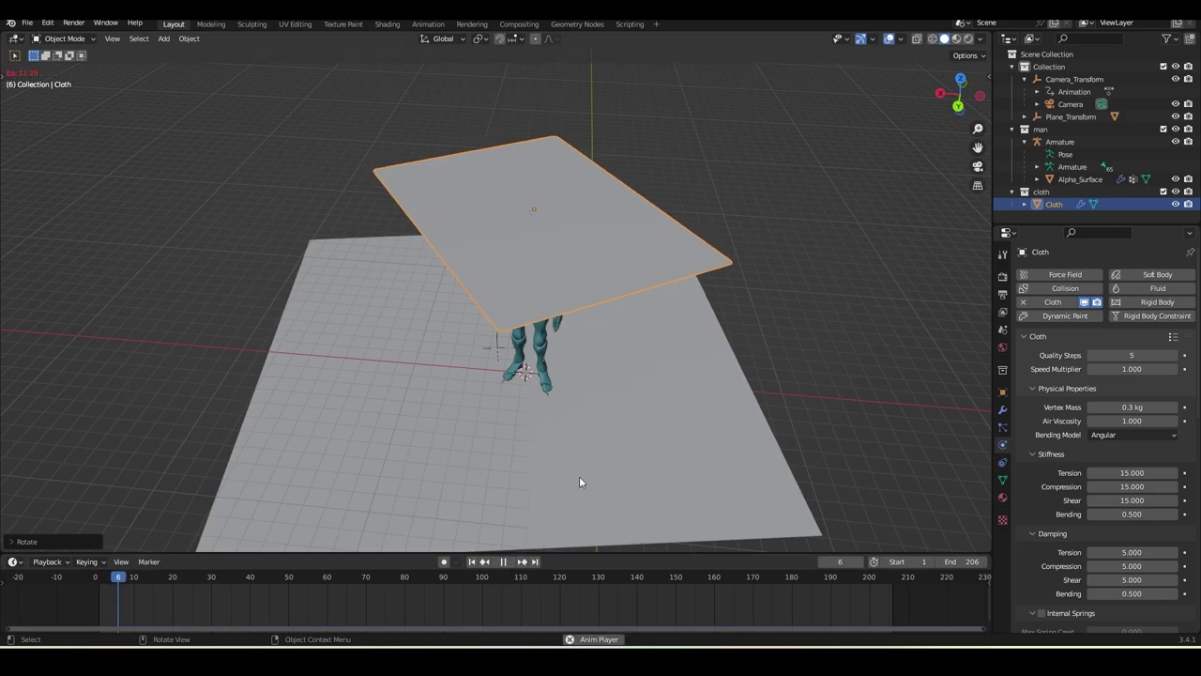
middle_drag(581, 479, 586, 414)
scroll(587, 413, up, 2)
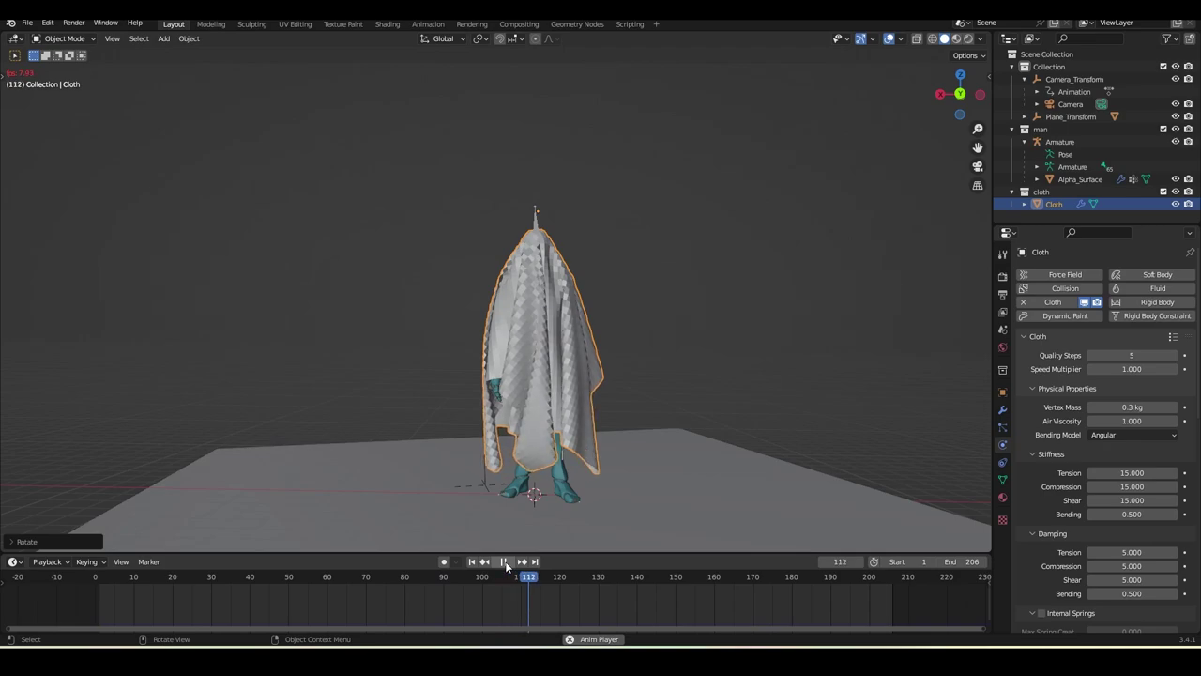
key(space)
middle_drag(619, 491, 969, 461)
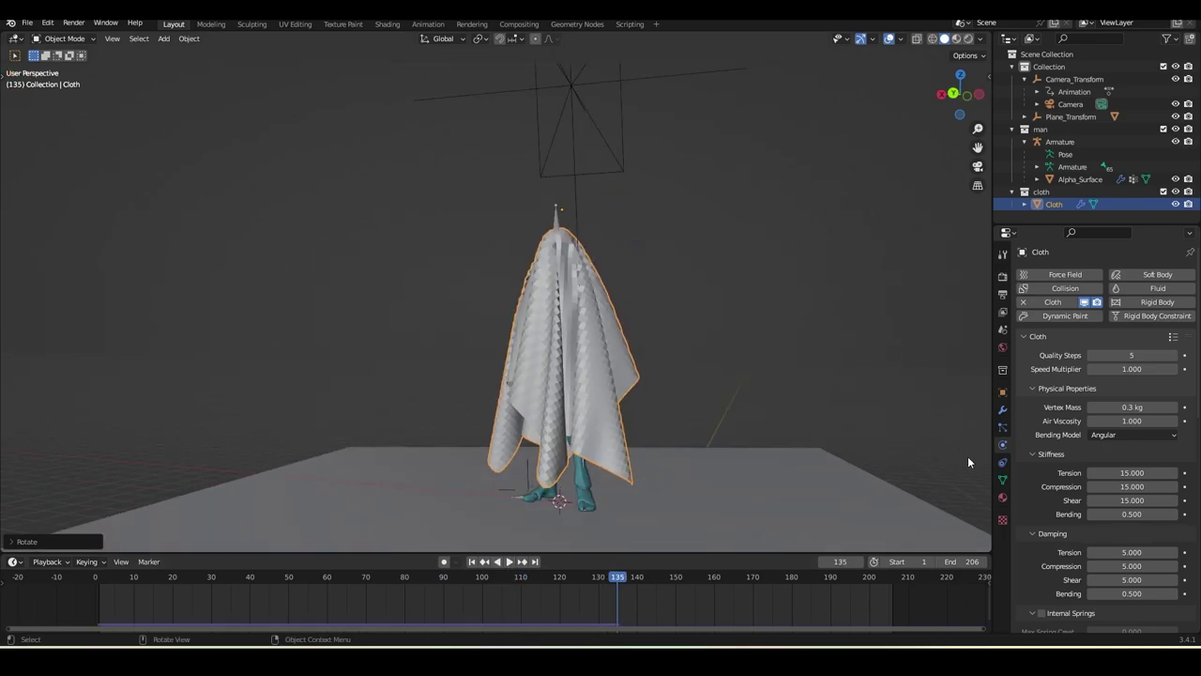
- Apply the Subdivision modifier and the Cloth modifier on the Cloth object to fix its draped shape
click(1002, 410)
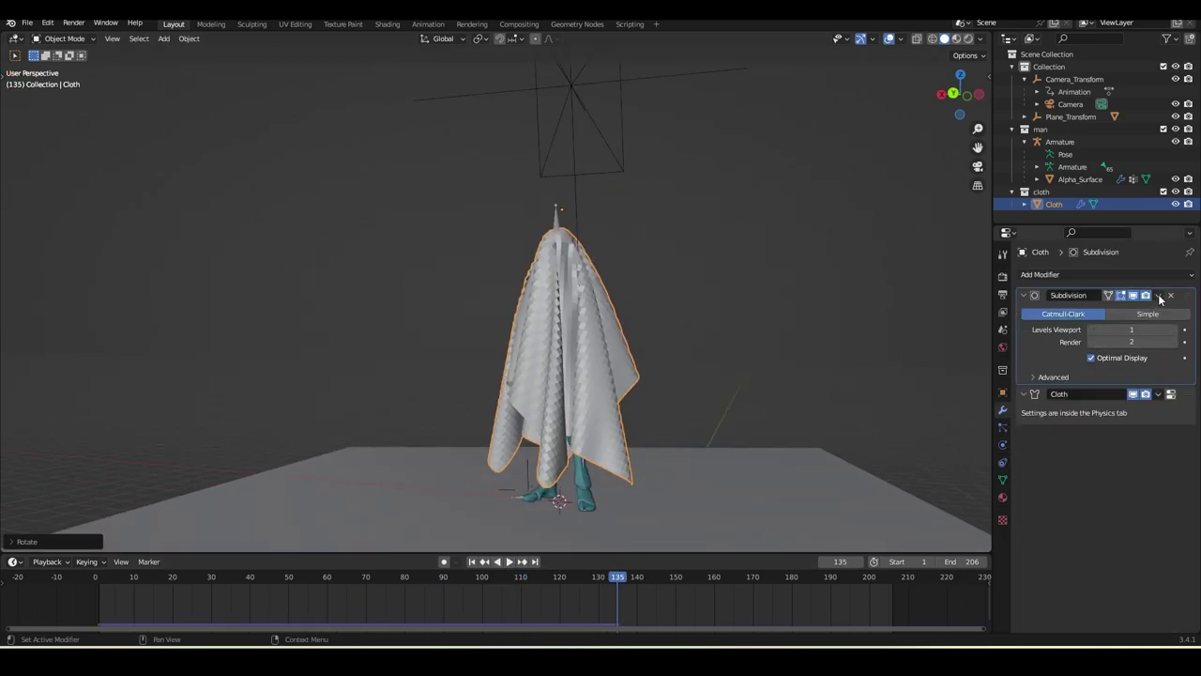
click(1159, 296)
click(1147, 312)
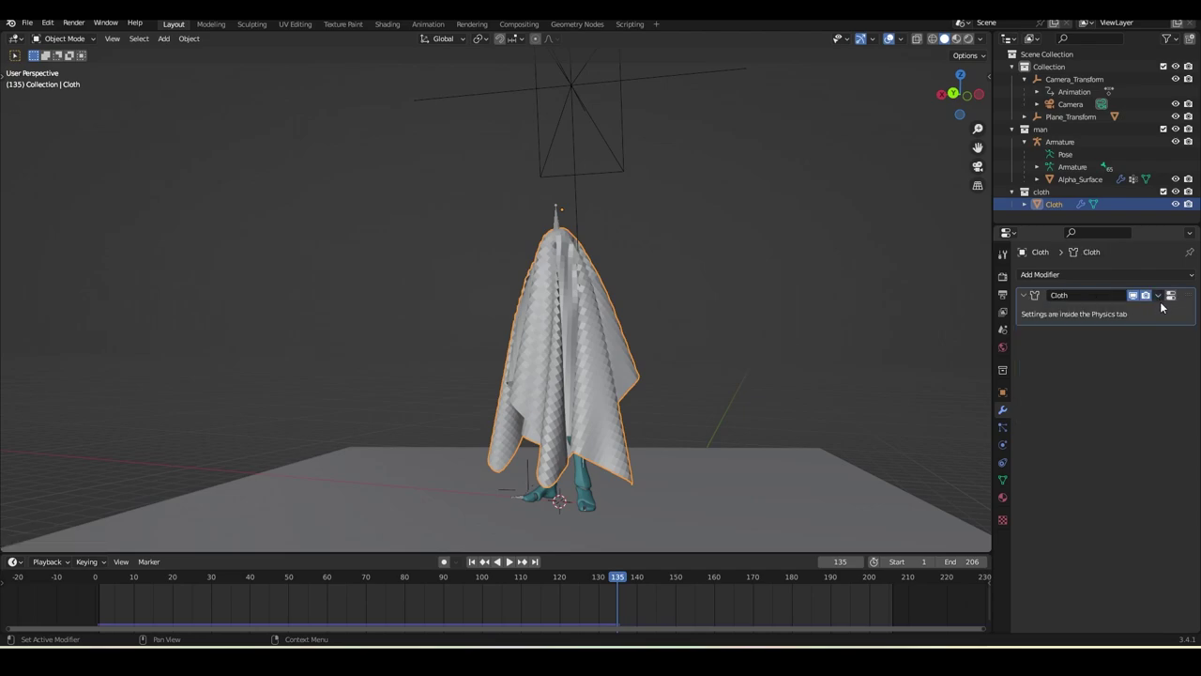
click(1158, 295)
click(1139, 312)
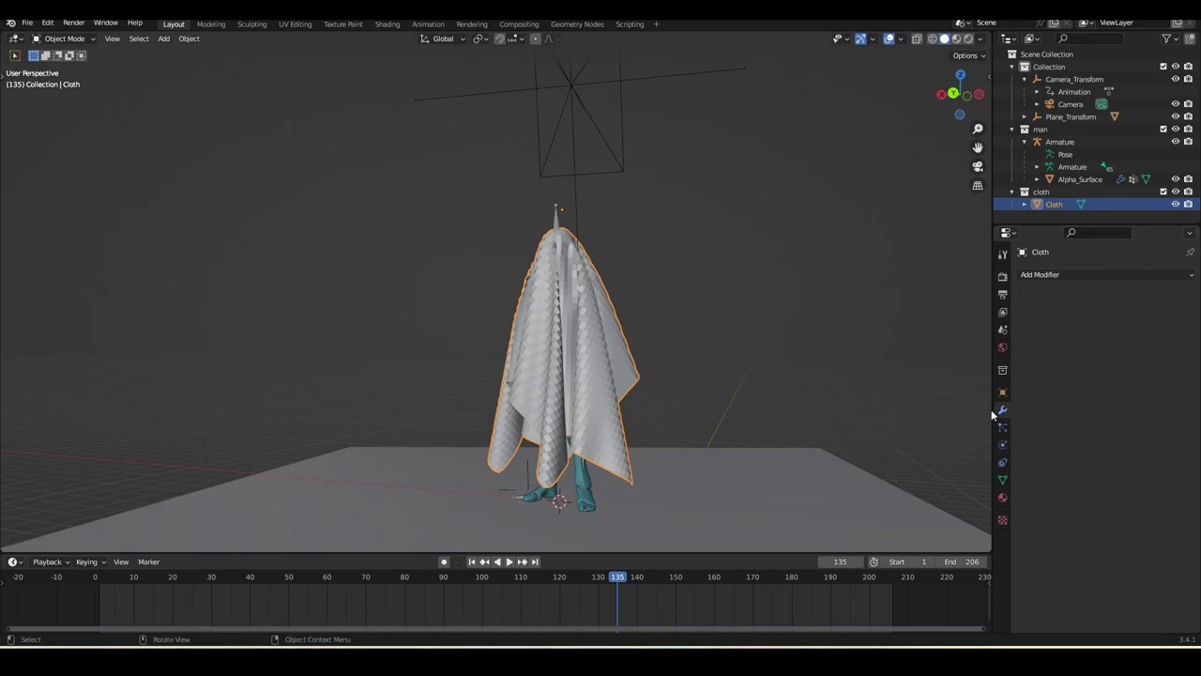
- Play the animation from the first frame to check the applied drape on the figure
middle_drag(683, 377, 710, 396)
click(472, 561)
click(508, 561)
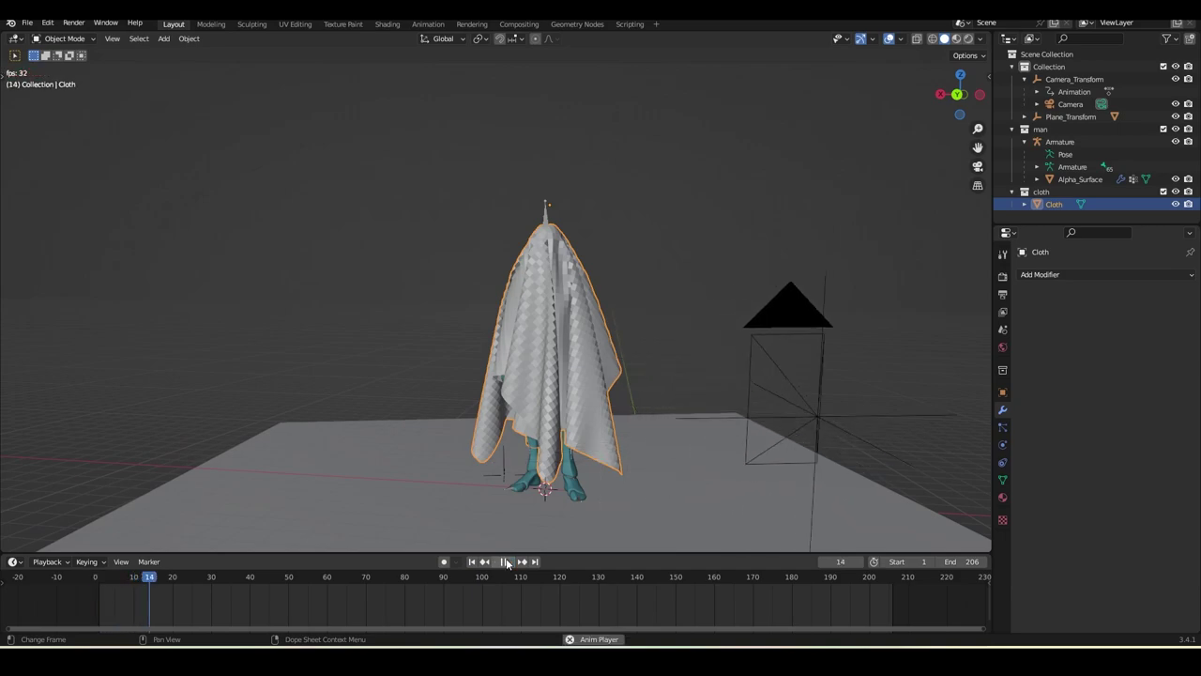
click(509, 561)
middle_drag(540, 394, 556, 424)
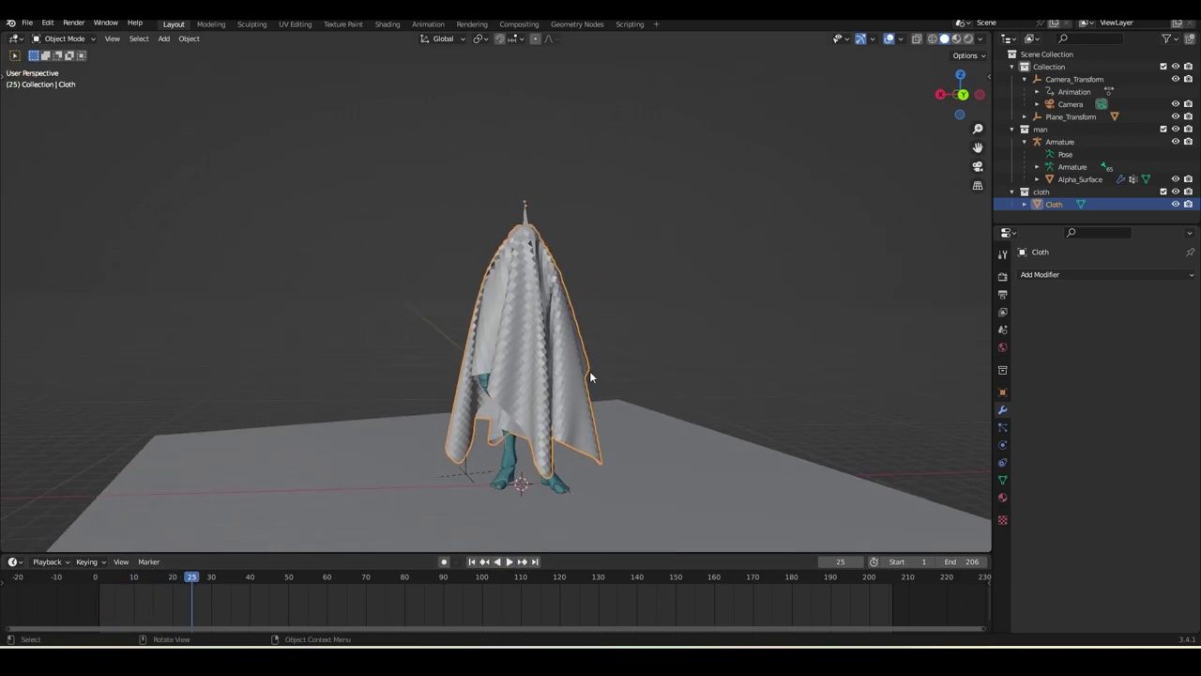
- Shade the draped cloth smooth, return to the first frame, and save the file
middle_drag(590, 377, 589, 324)
right_click(588, 324)
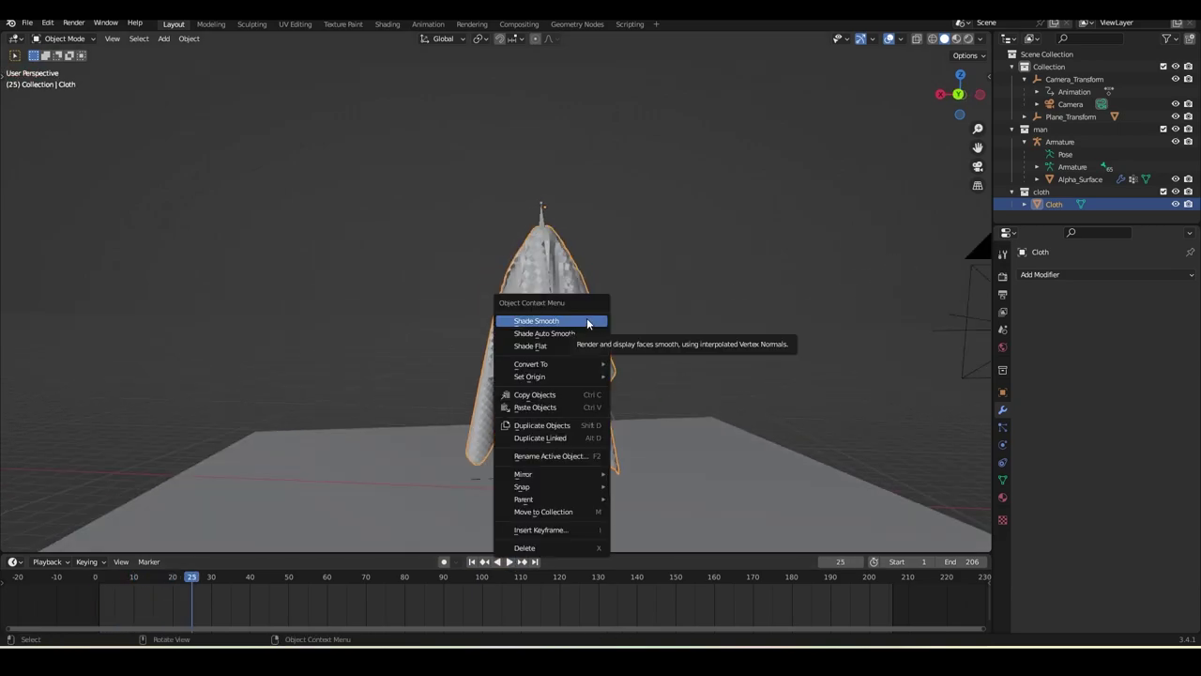
click(590, 322)
key(shift+Left)
key(ctrl+s)
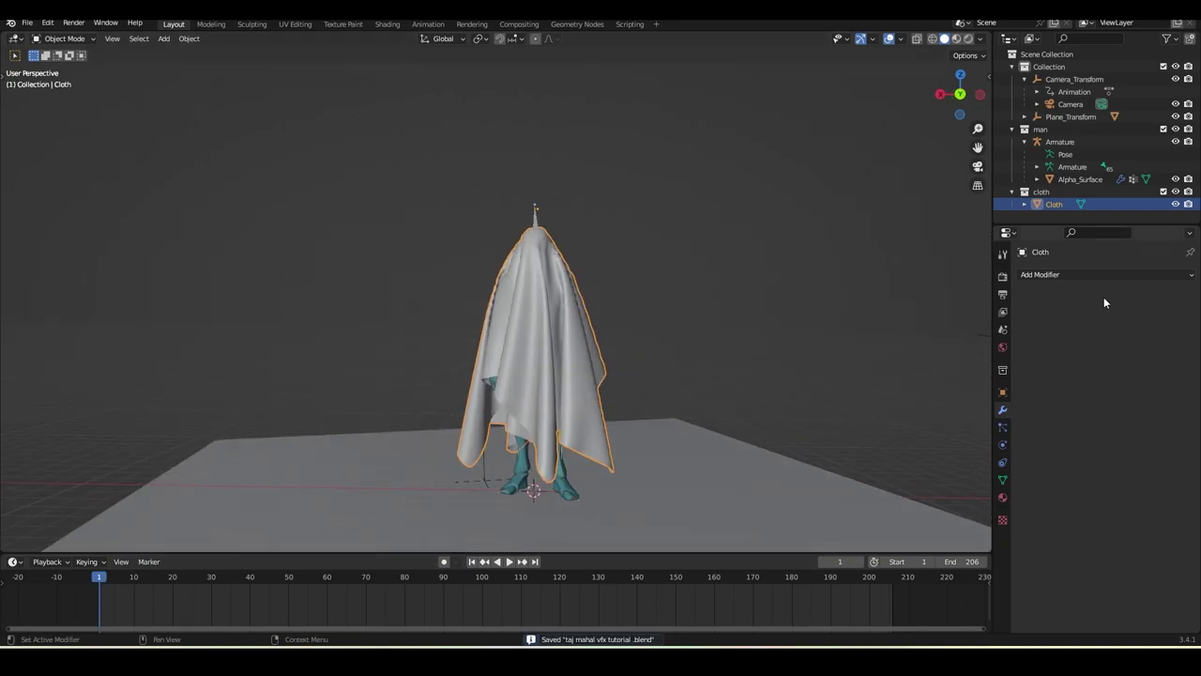
- Add Cloth physics to the draped mesh again, test the simulation, return to the first frame, and save the file
click(1003, 443)
click(1057, 304)
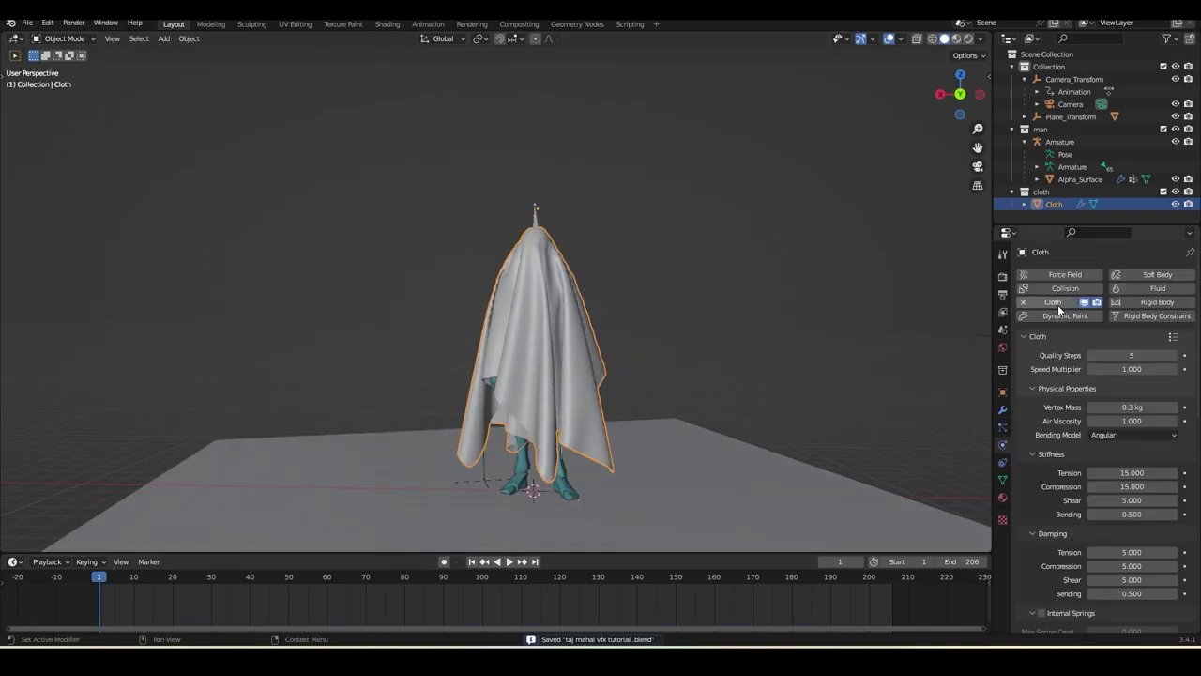
click(514, 561)
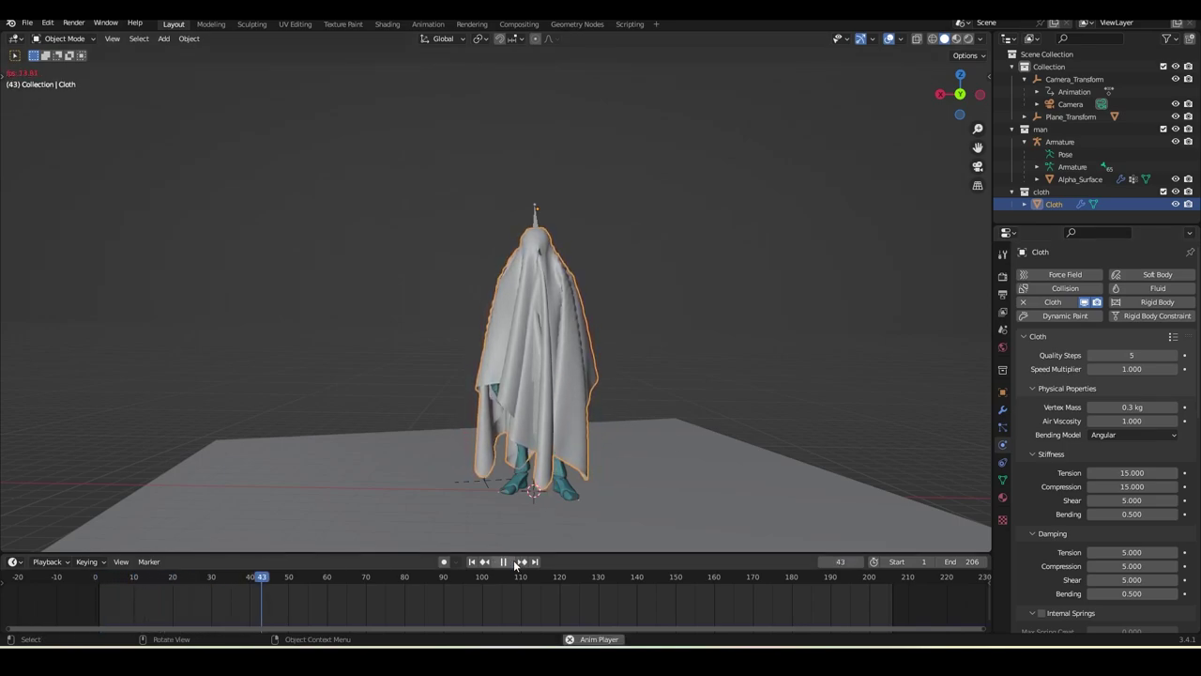
click(505, 561)
click(471, 561)
key(ctrl+s)
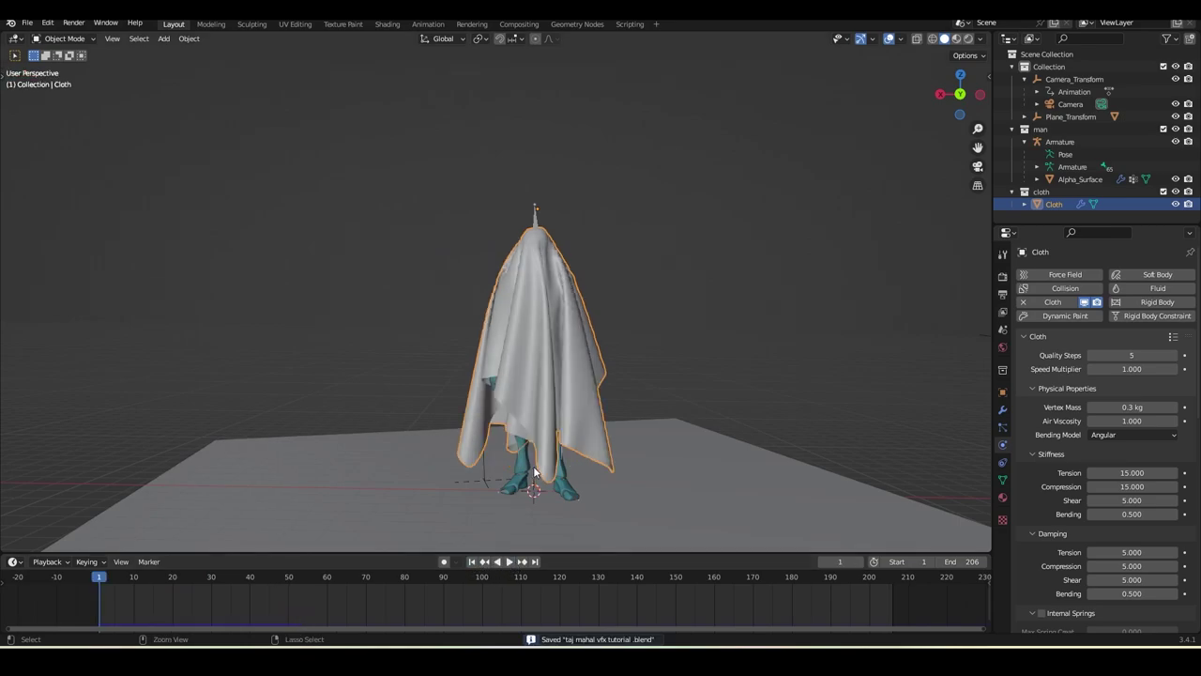
- Apply the Silk preset to the cloth physics and play the simulation to test how the lighter fabric behaves
click(1173, 336)
click(1140, 290)
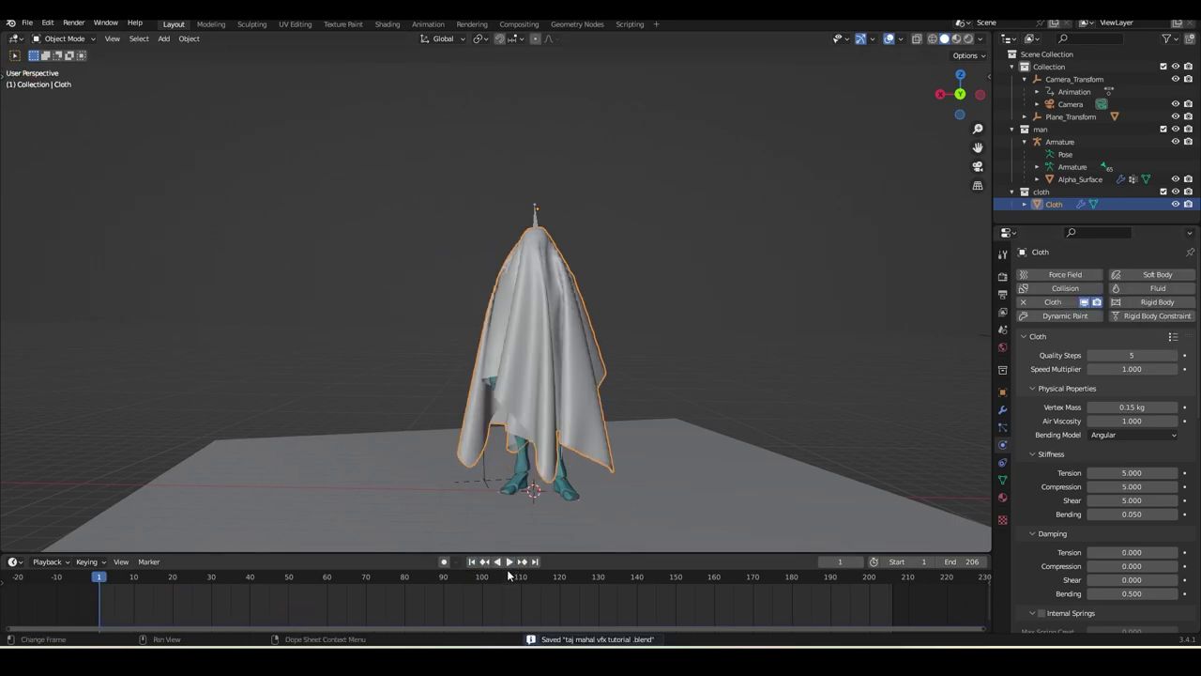
click(508, 562)
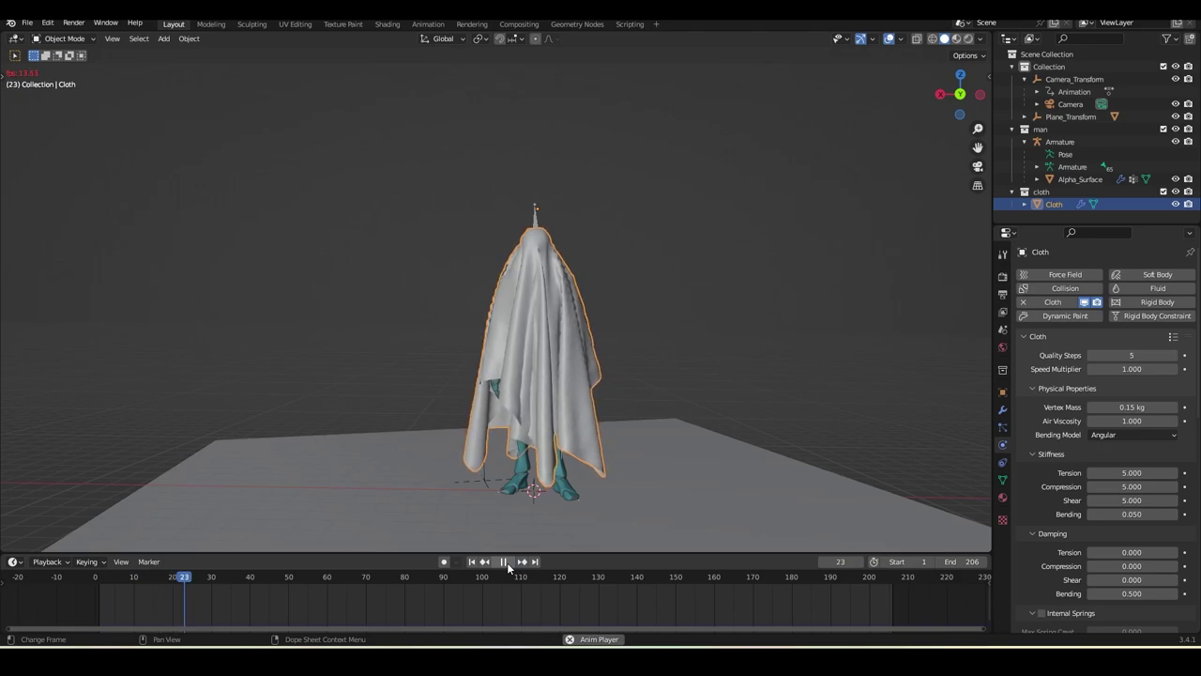
key(Escape)
- Enable Self Collisions in the cloth's physics settings
scroll(1058, 481, down, 12)
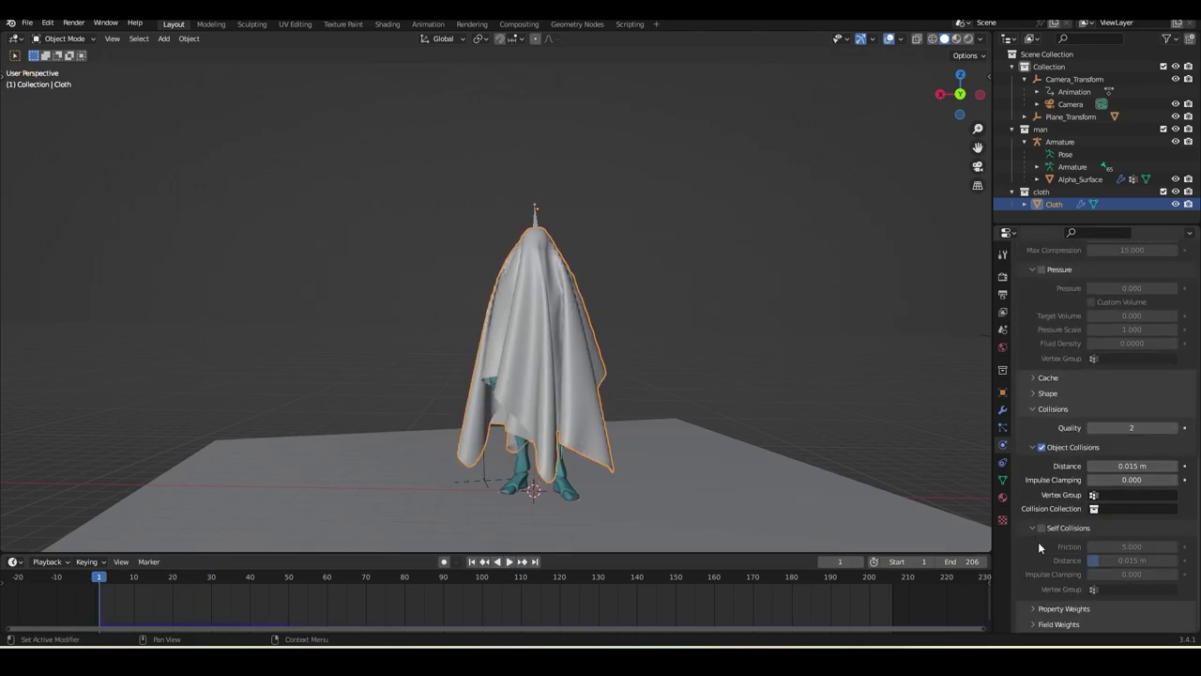
click(1041, 528)
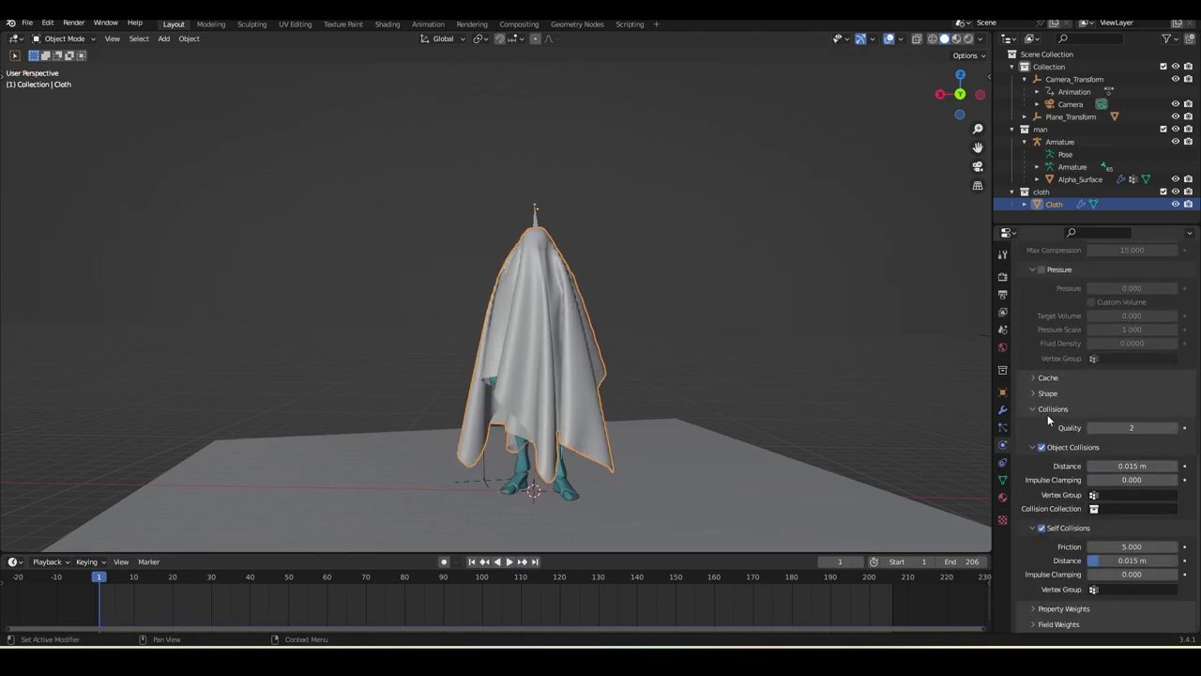
scroll(1053, 420, up, 1)
scroll(1054, 424, up, 10)
scroll(583, 465, down, 2)
- Add a Wind force field to the scene at the figure's feet
middle_drag(583, 465, 580, 444)
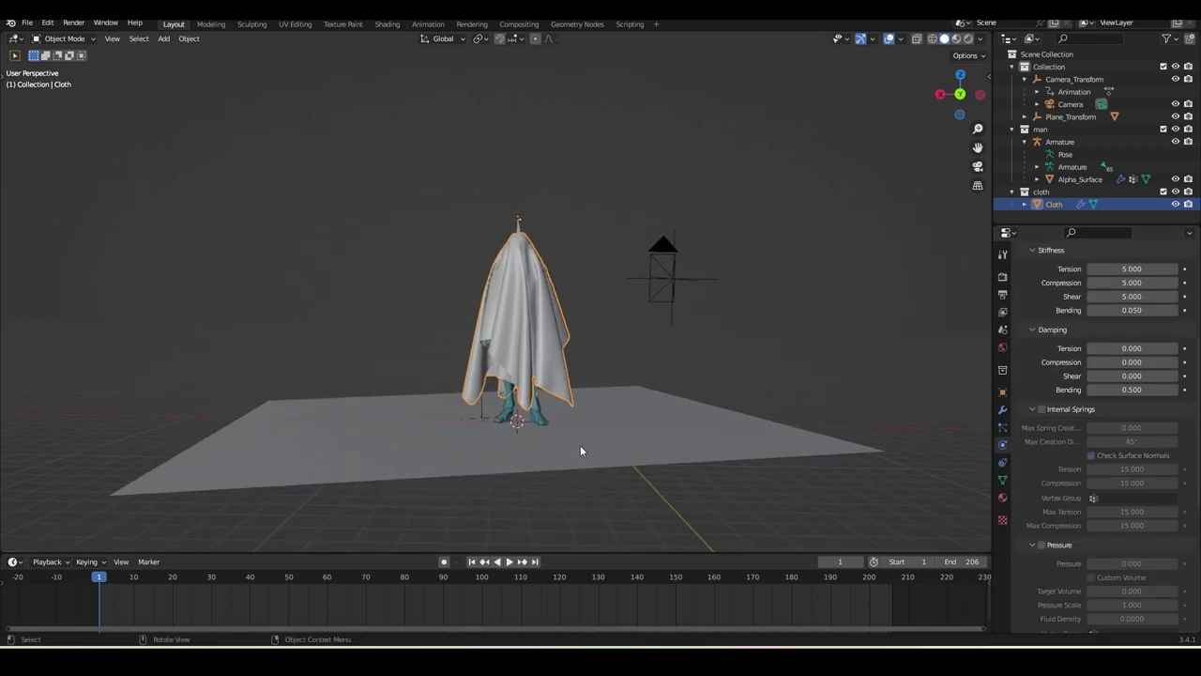
scroll(578, 444, up, 2)
key(shift+a)
mouse_move(531, 426)
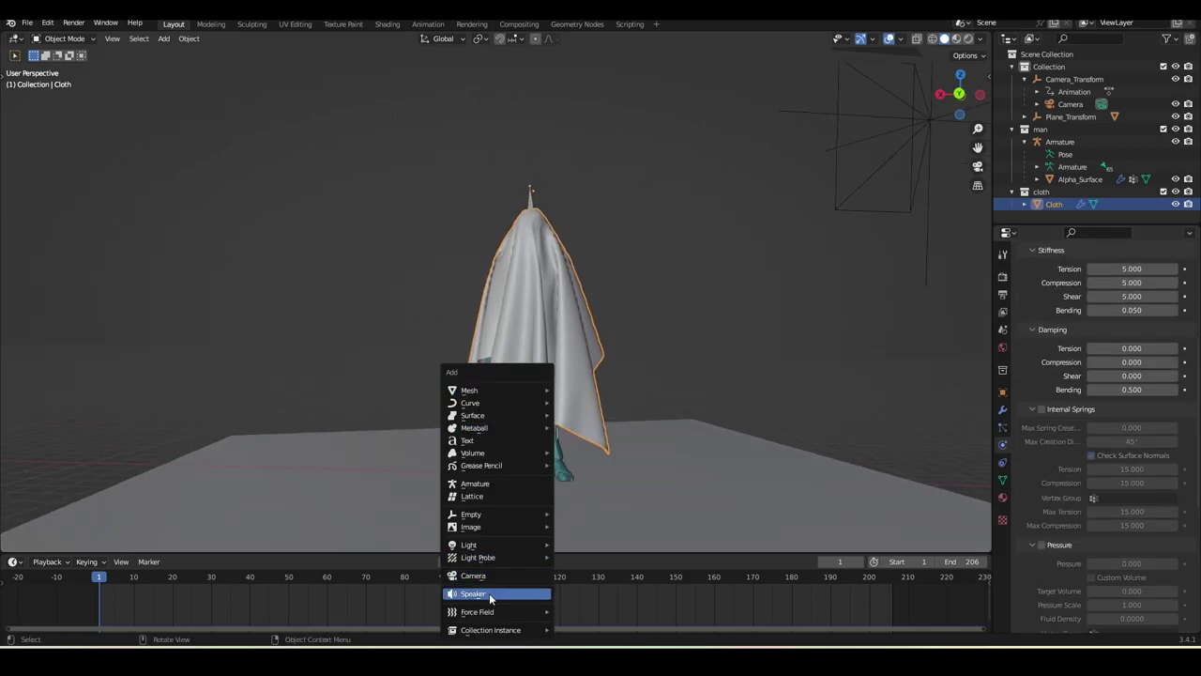
mouse_move(488, 611)
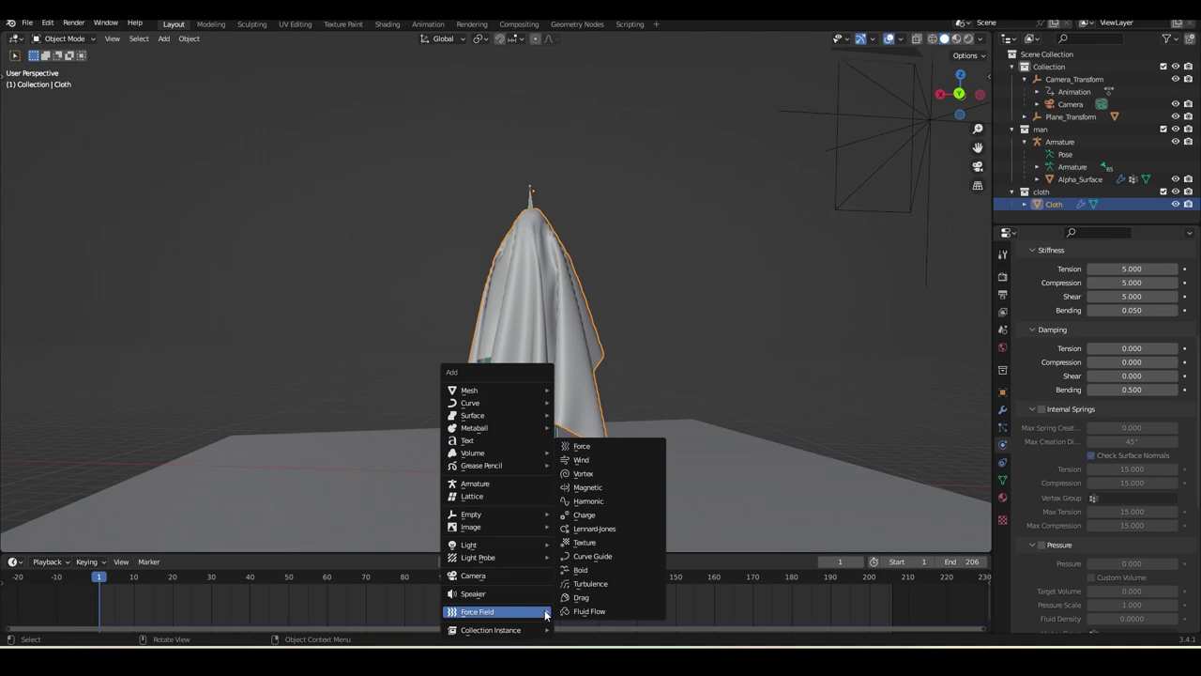
click(596, 461)
- Rotate the wind field about the Y and Z axes to blow sideways across the figure, and move it beside the figure
key(r)
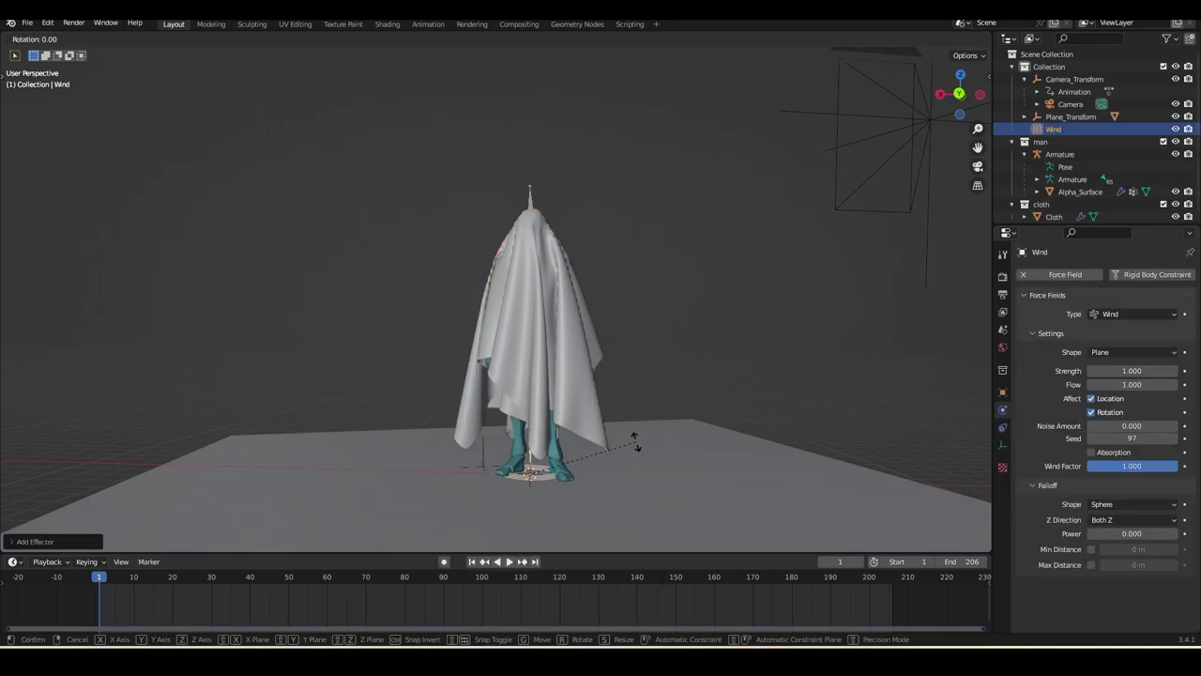
key(x)
key(y)
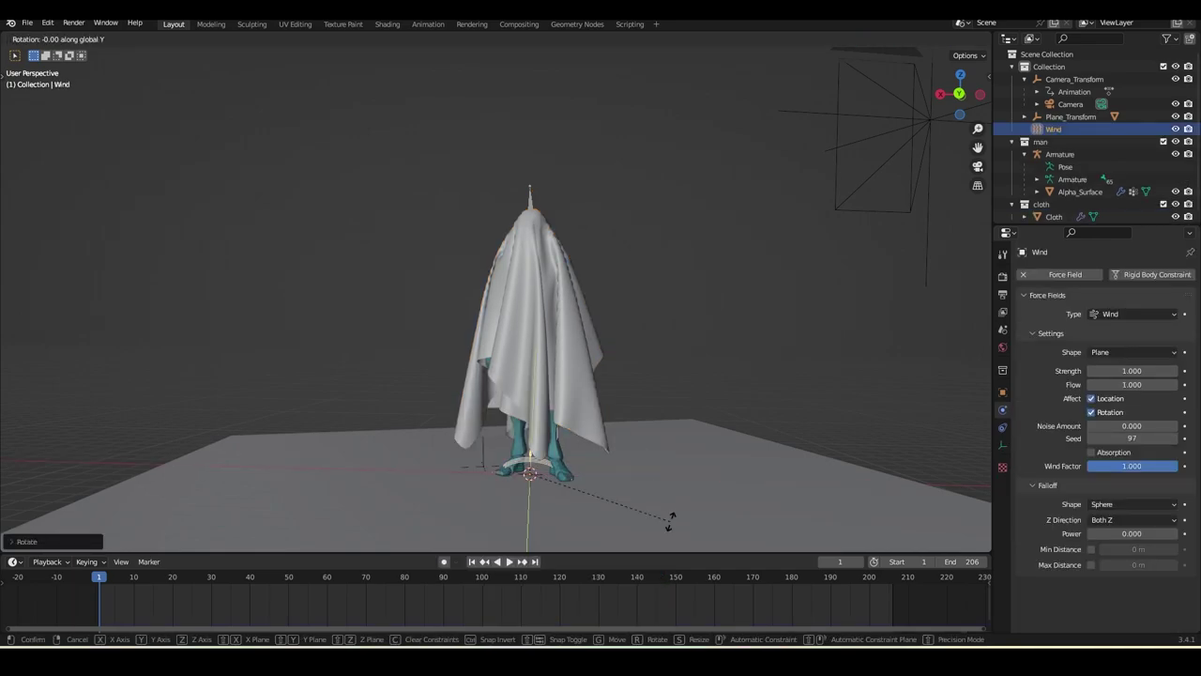
click(540, 533)
key(r)
key(z)
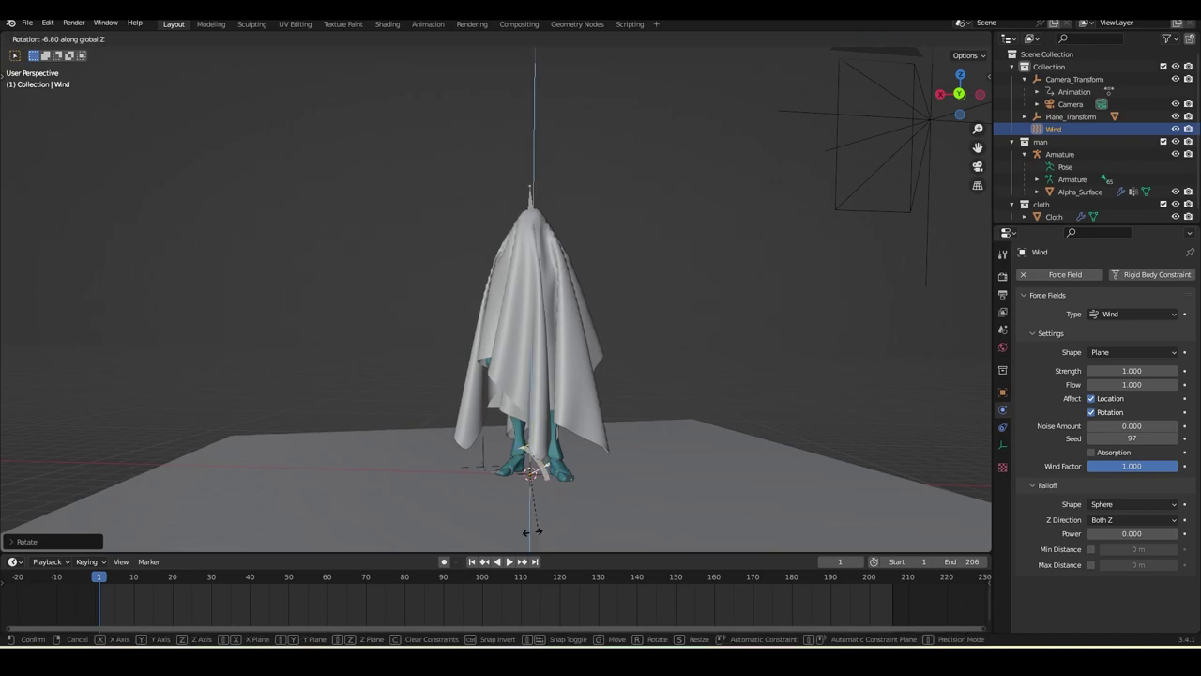
click(511, 532)
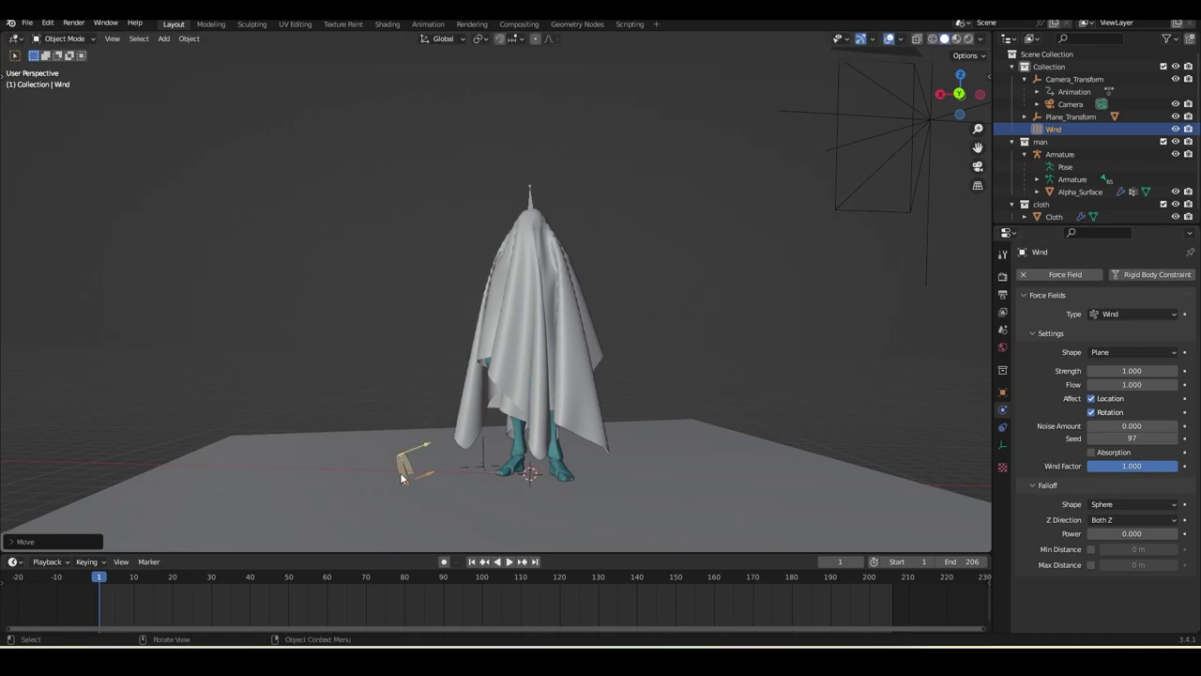
- Set the wind field's strength to 100 and its flow to 7
drag(1132, 371, 1173, 371)
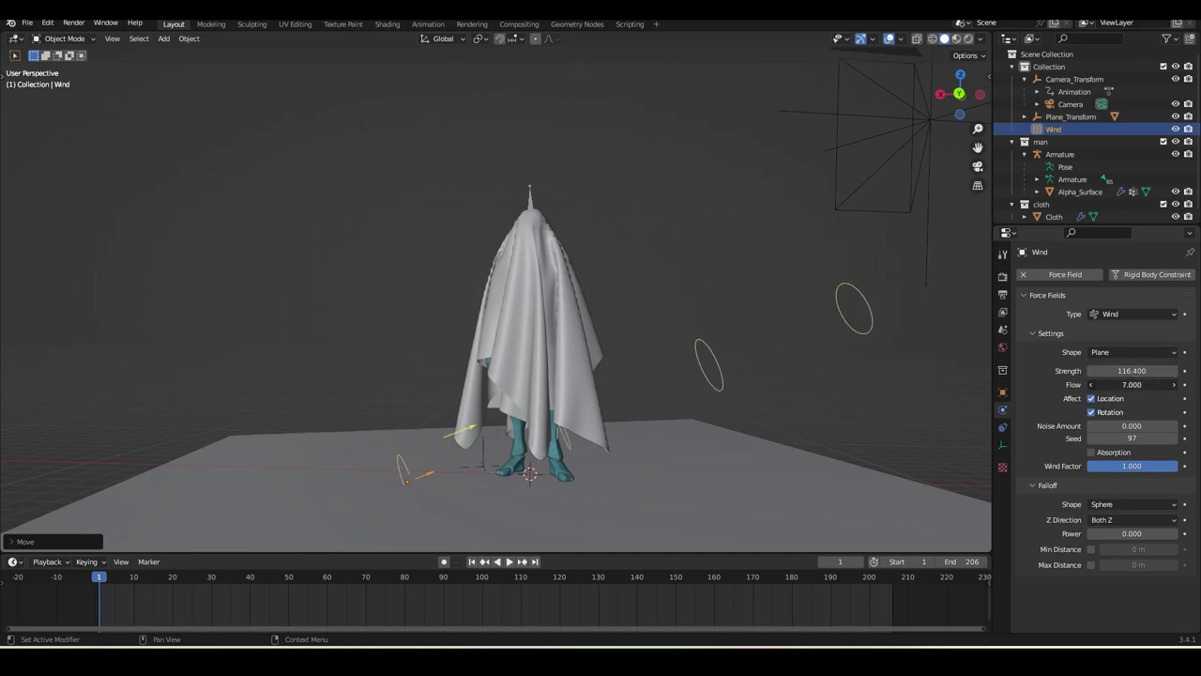
text(7)
key(Return)
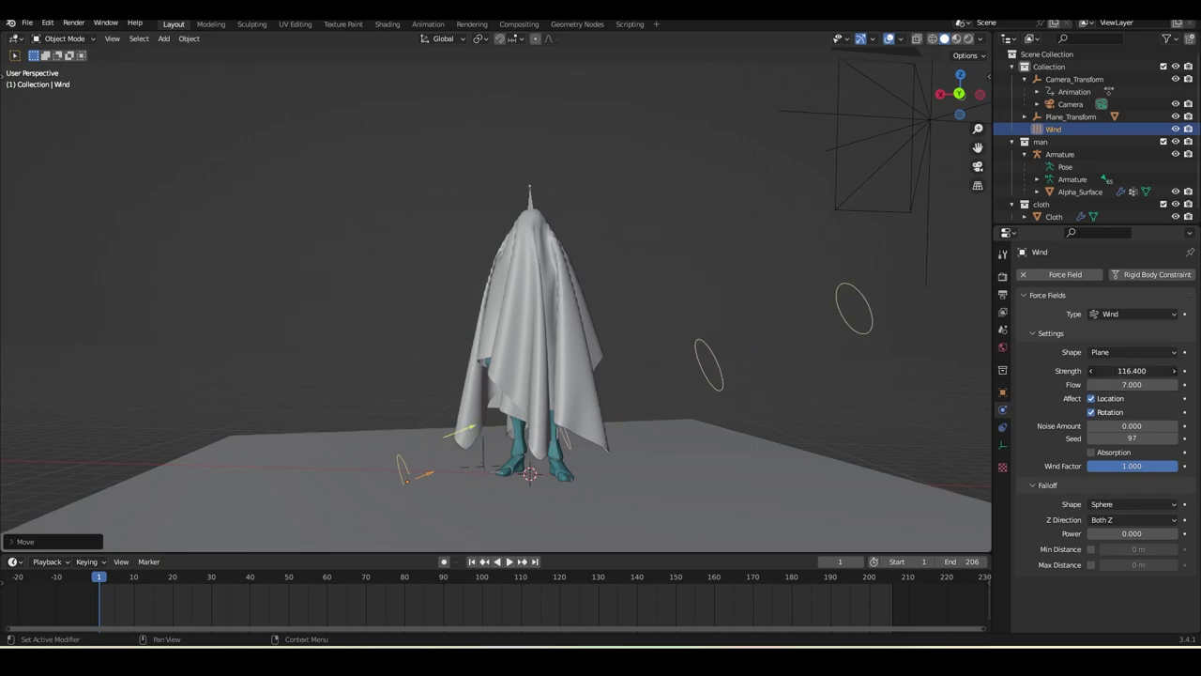
click(1095, 371)
text(100)
key(Return)
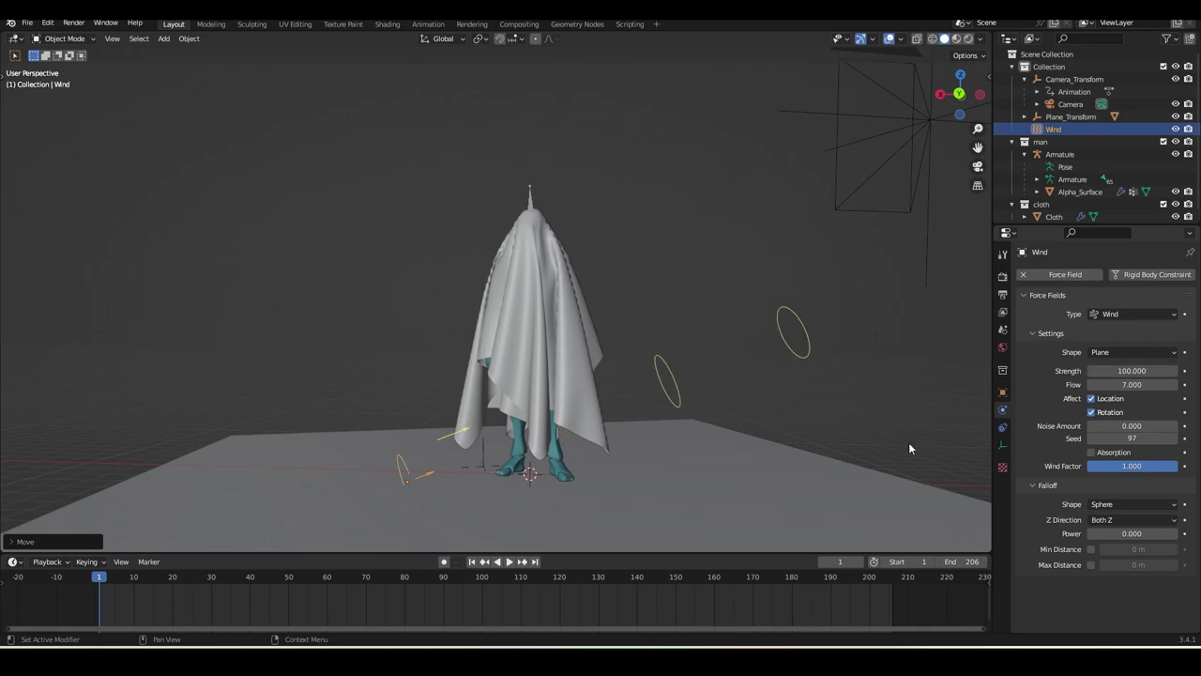
- Play the simulation to check how the wind moves the cloth, and return to the first frame
click(508, 562)
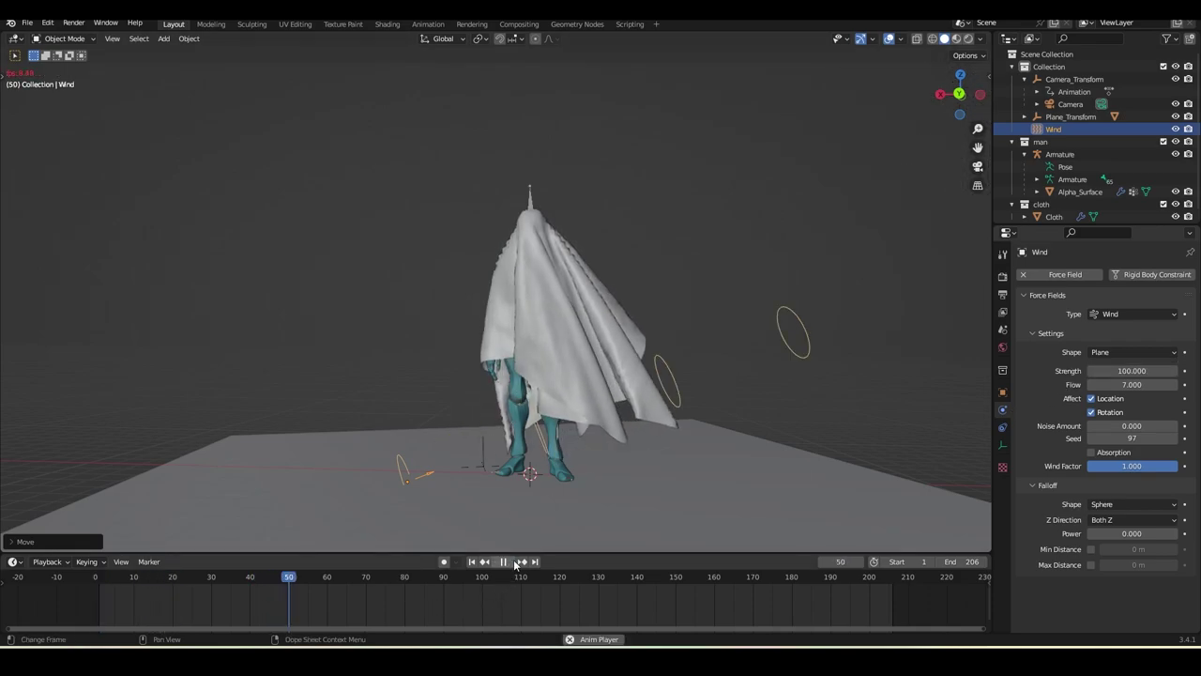
click(512, 561)
click(474, 561)
- Set the Gravity field weight of the Cloth object to 2
click(540, 399)
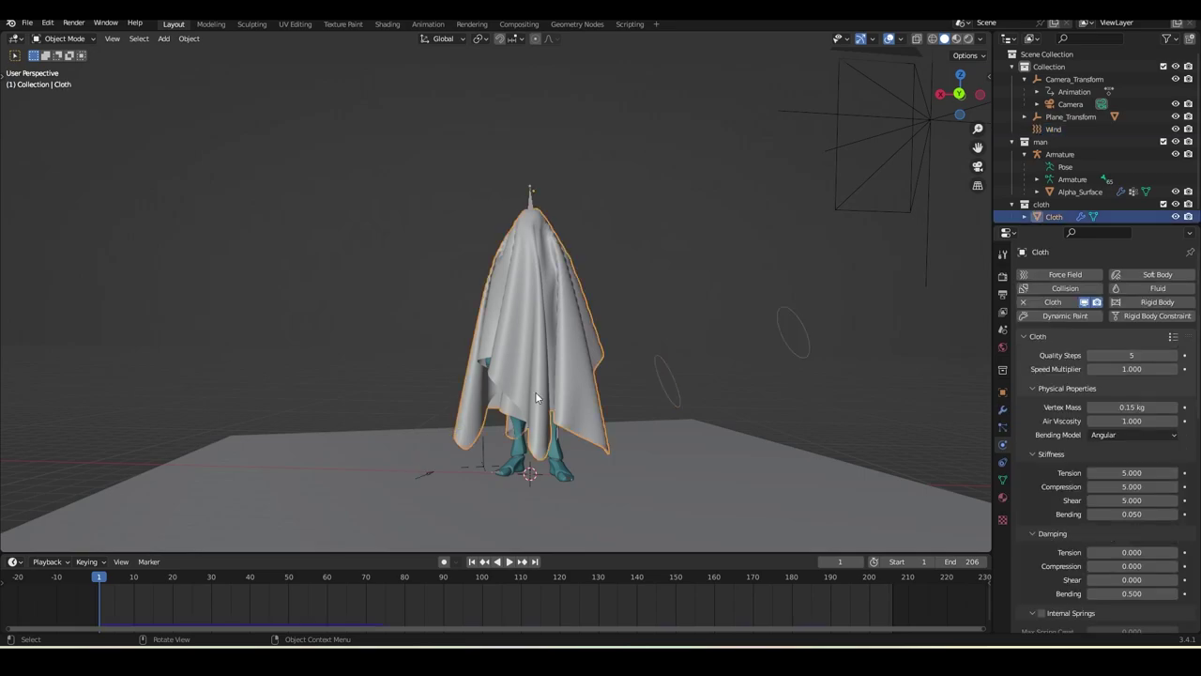
scroll(1042, 514, down, 12)
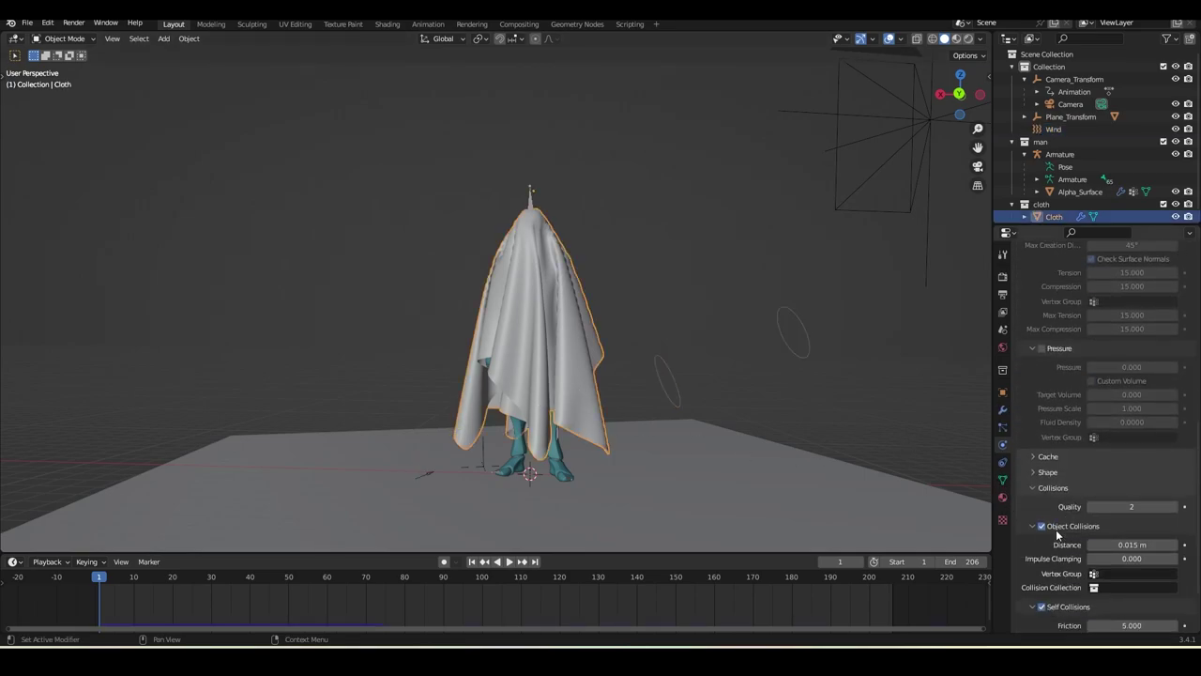
scroll(1058, 618, down, 4)
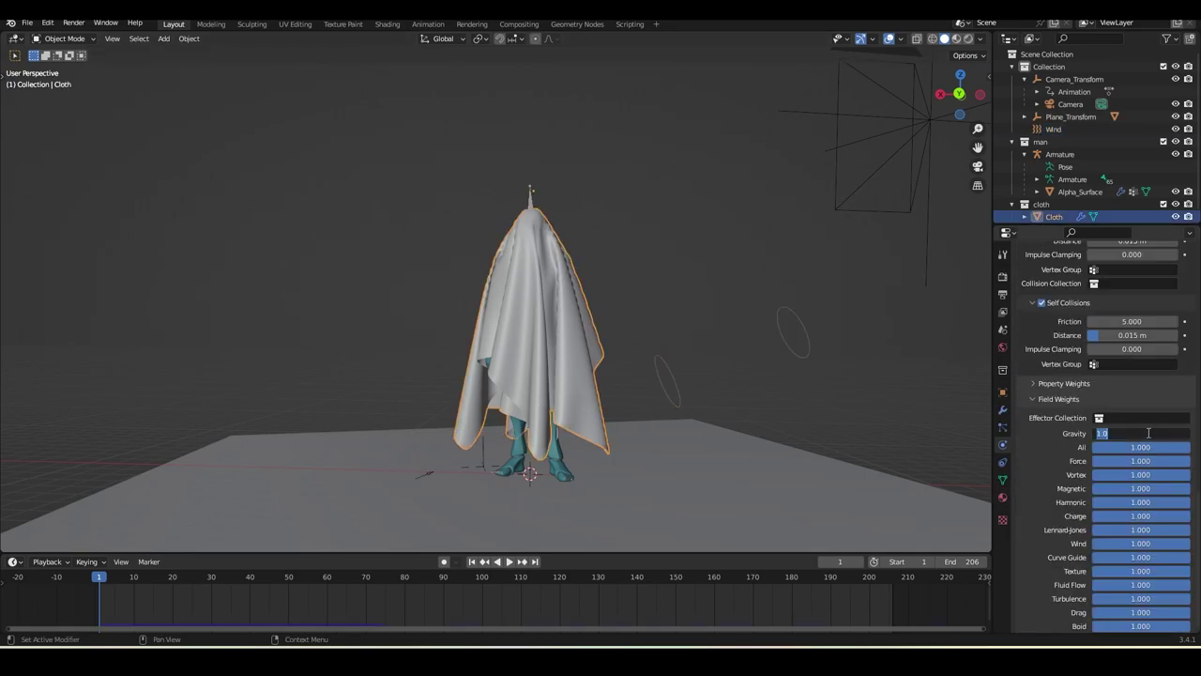
key(Return)
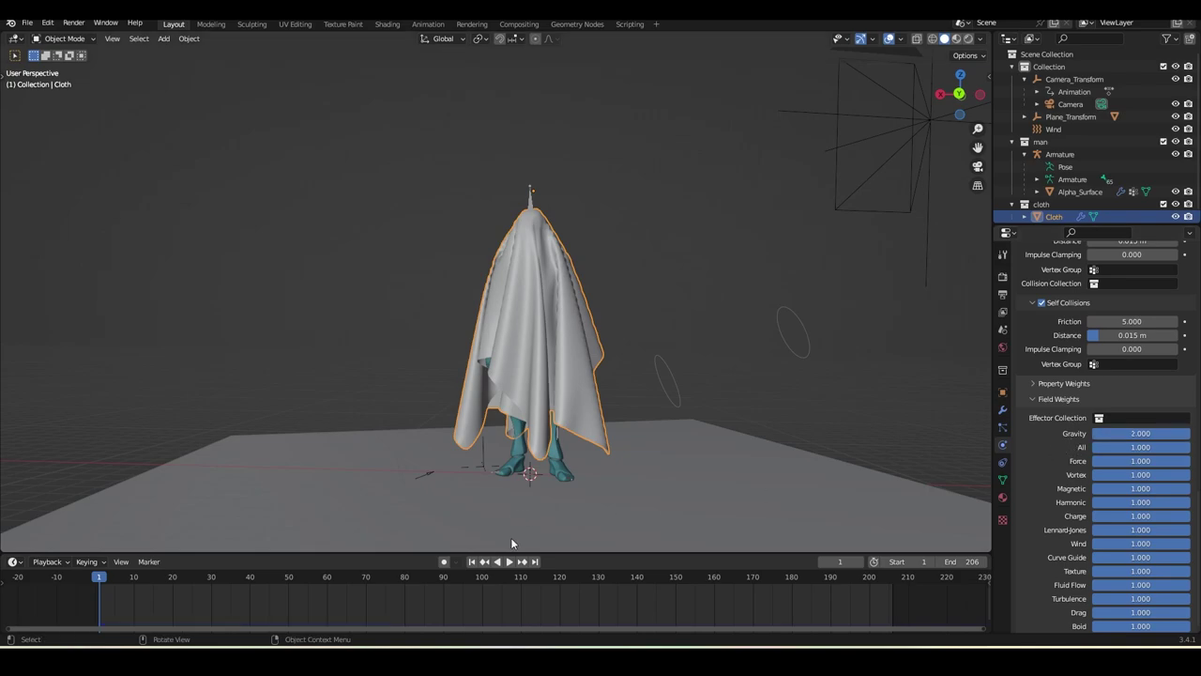
- Set the wind field's strength to 200 and play the simulation to test the stronger wind on the cloth
click(674, 376)
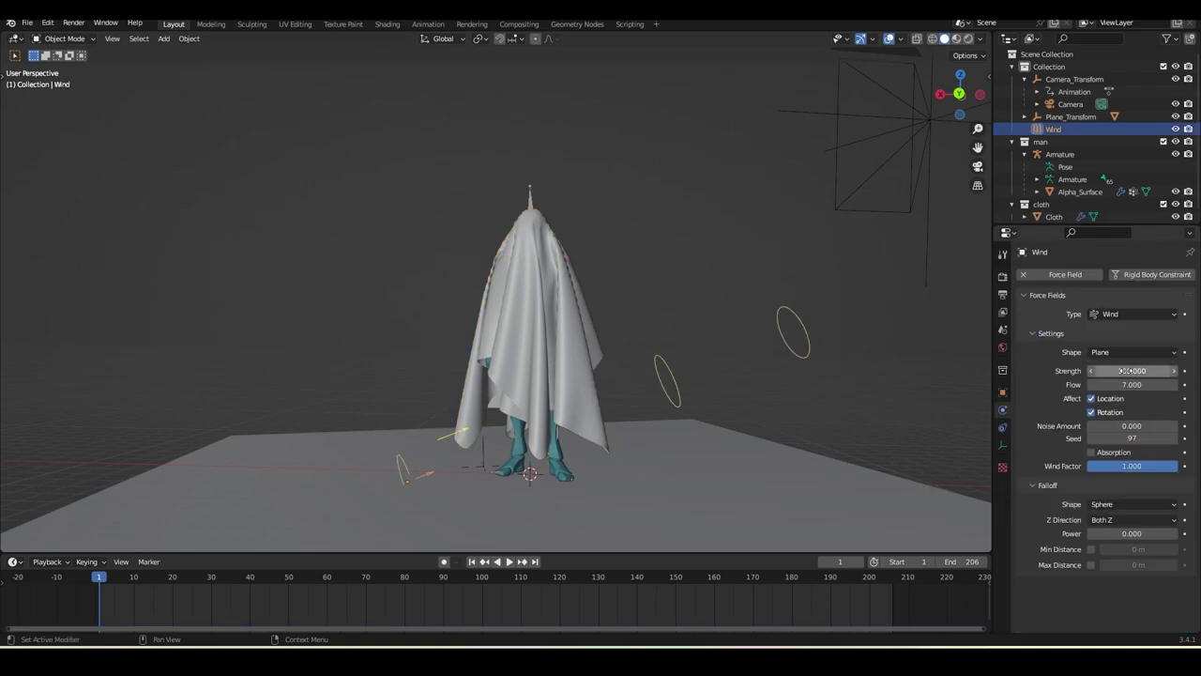
key(Return)
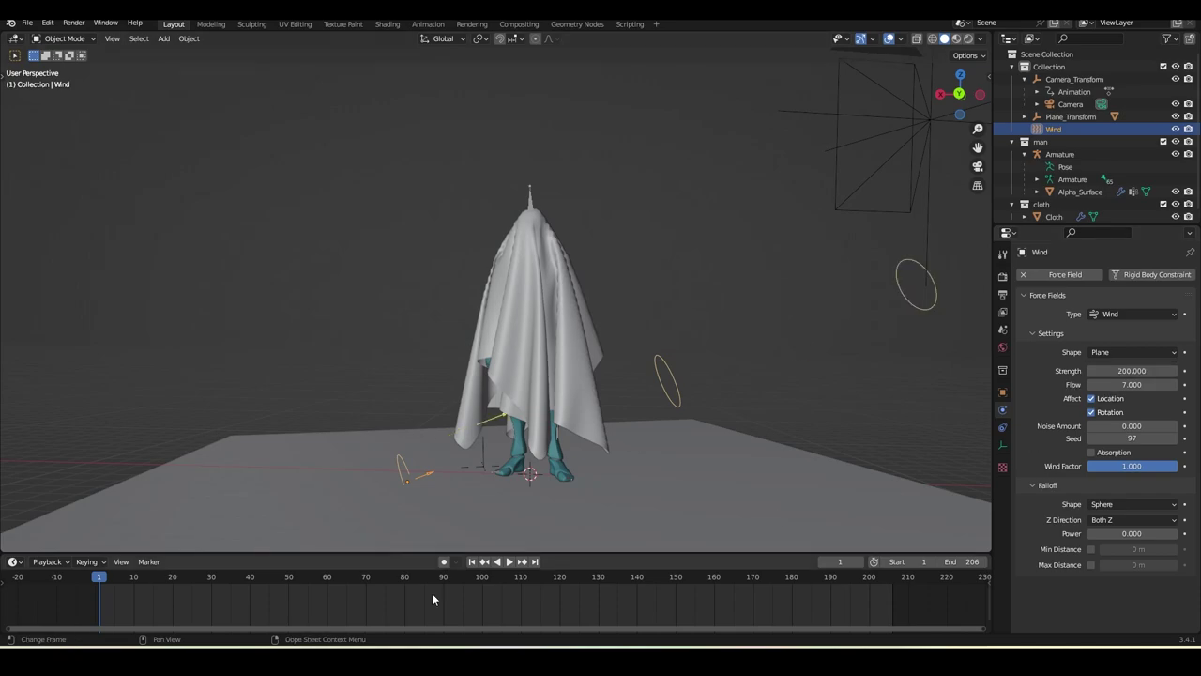
click(508, 561)
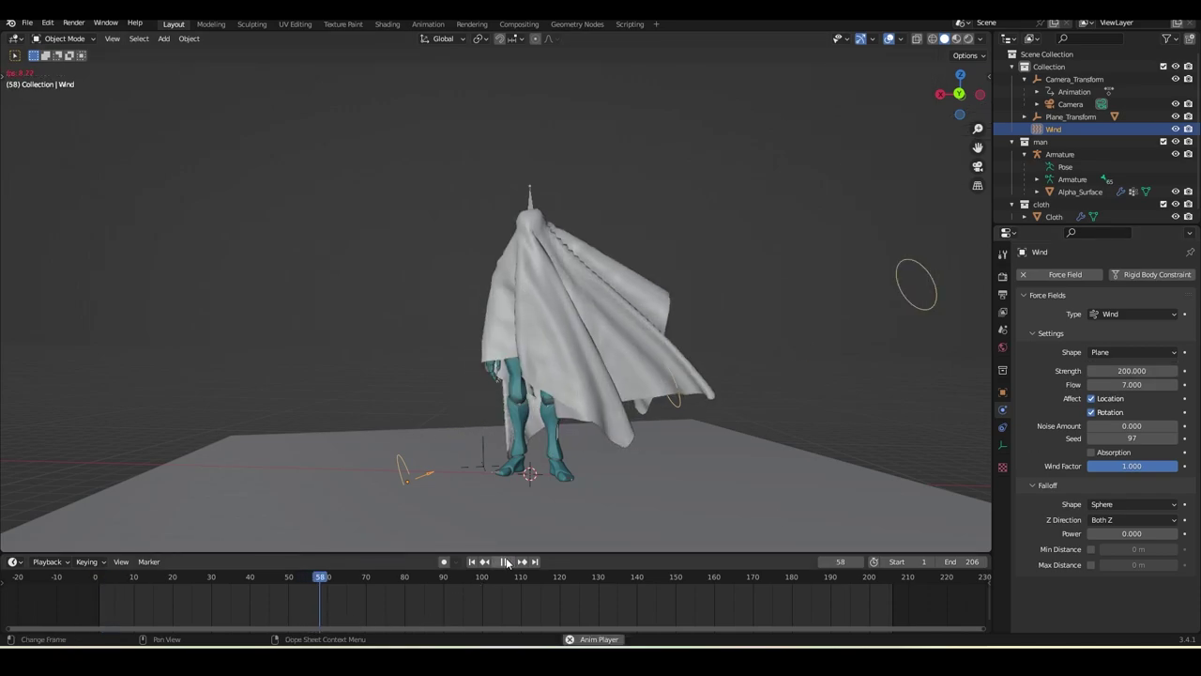
click(507, 561)
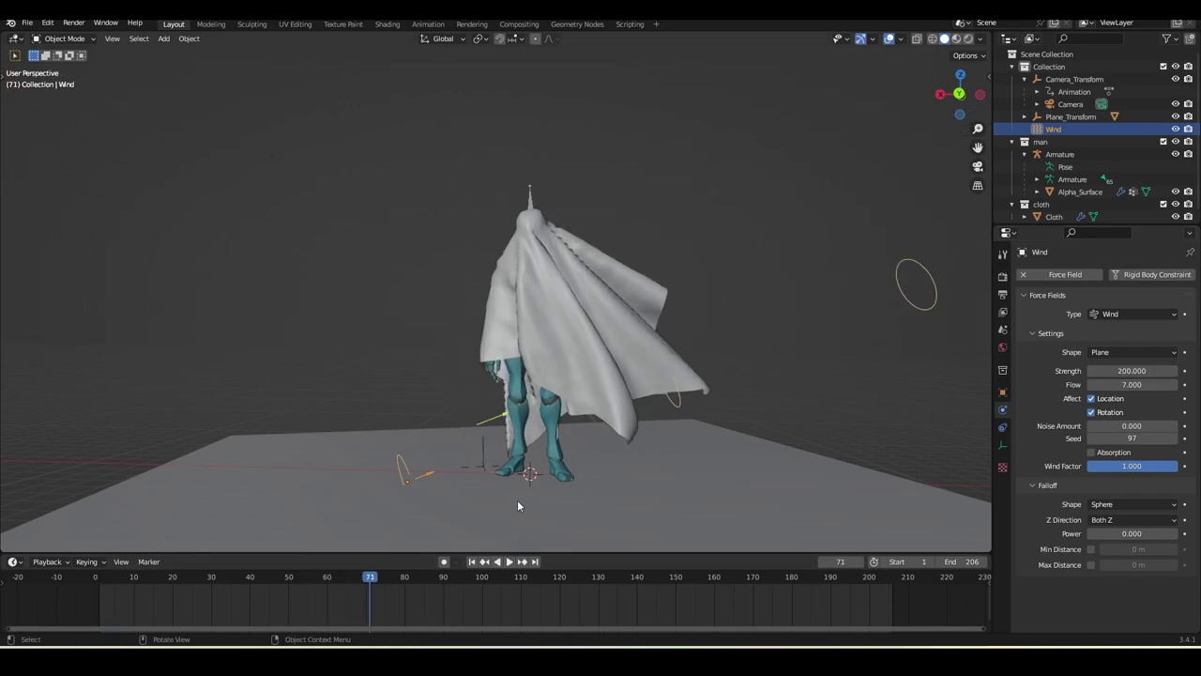
- Add a Turbulence force field at the figure's feet with strength 100 and flow 5
key(shift+a)
mouse_move(526, 486)
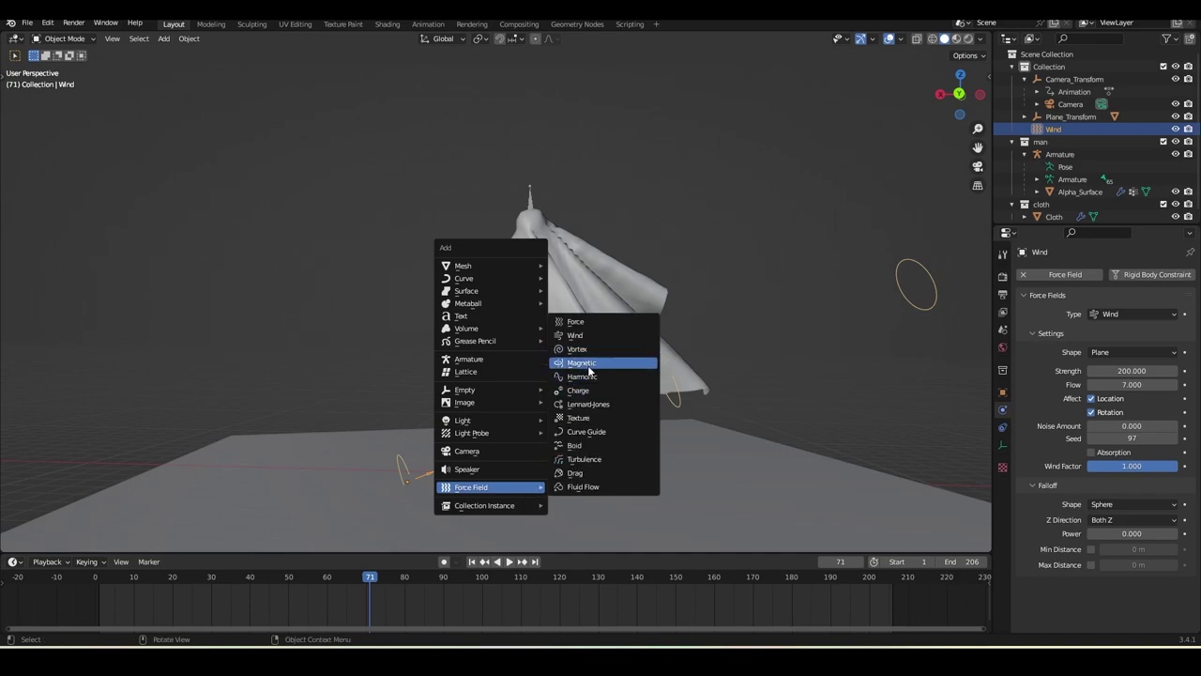
click(584, 459)
click(1139, 371)
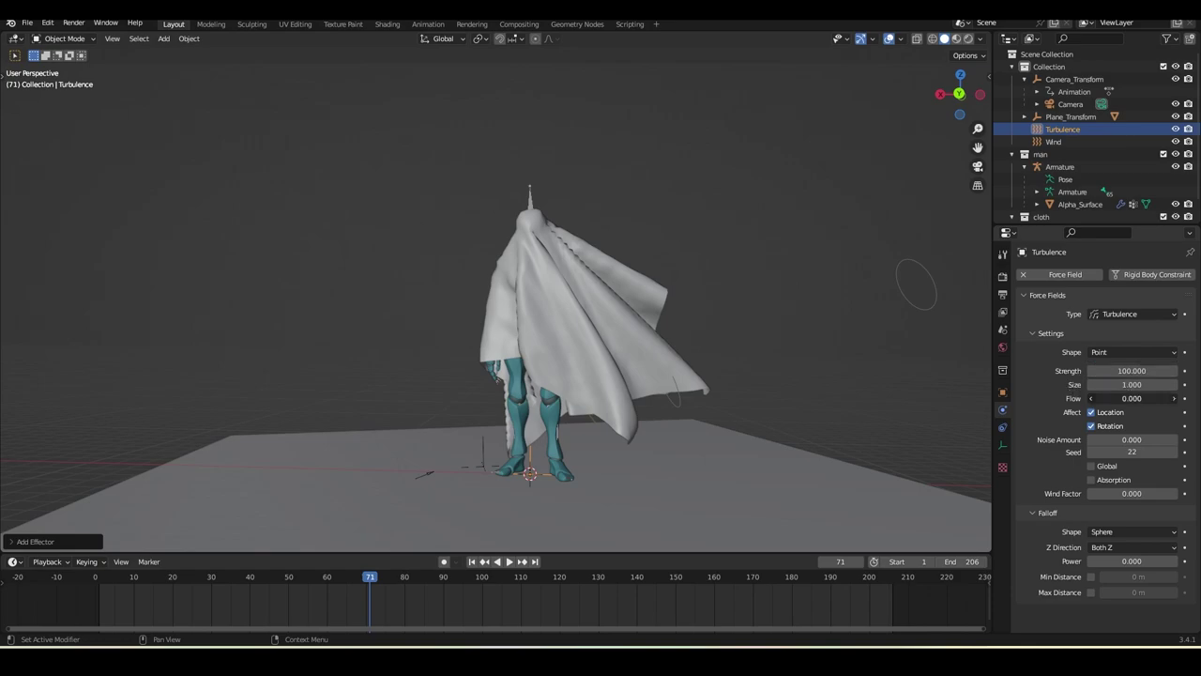
text(5)
key(Return)
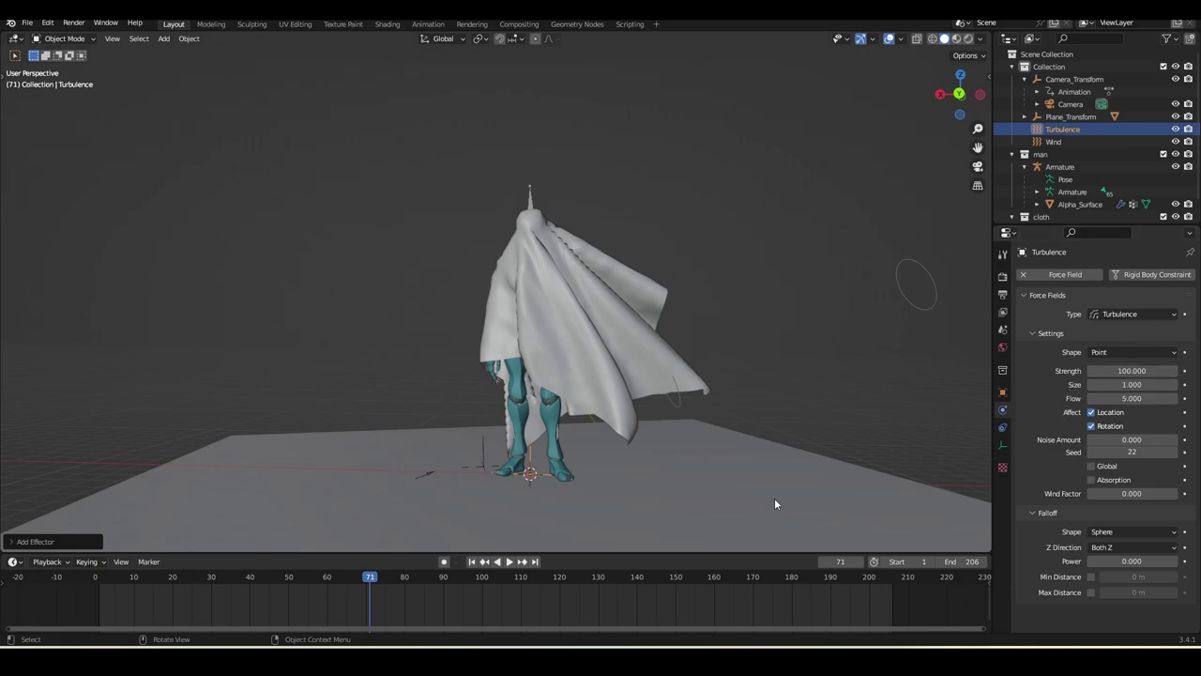
- Play the simulation from the first frame to check the turbulence, return to the first frame, and save the file
click(472, 561)
click(508, 561)
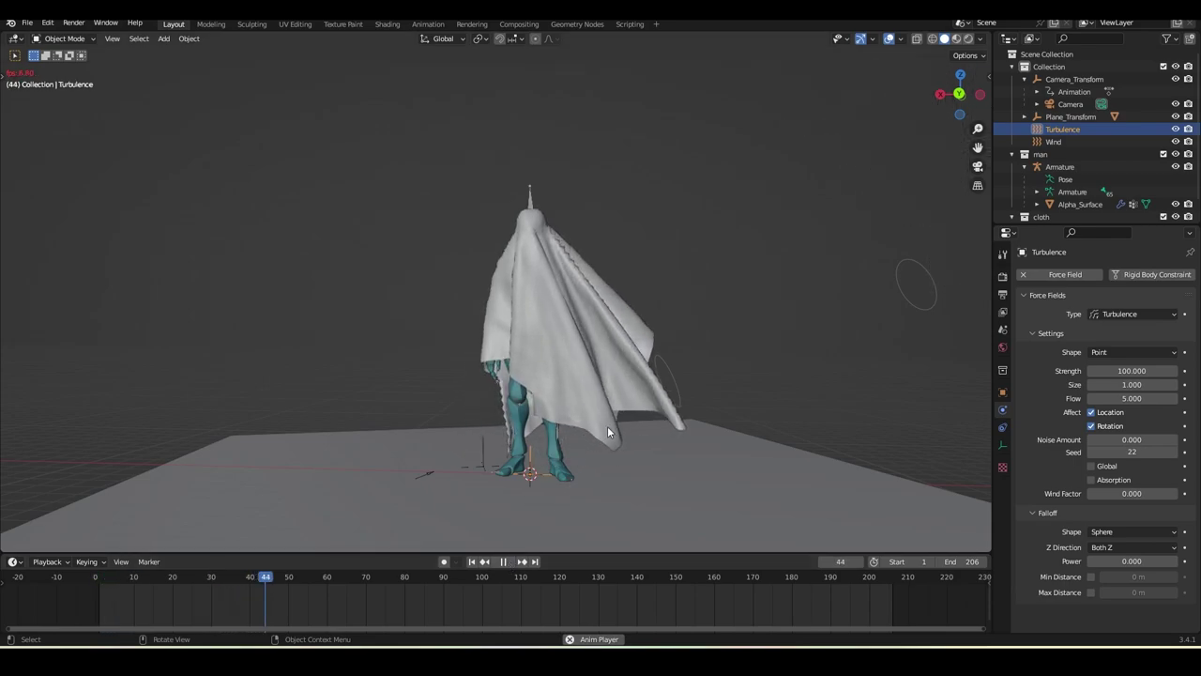
click(503, 562)
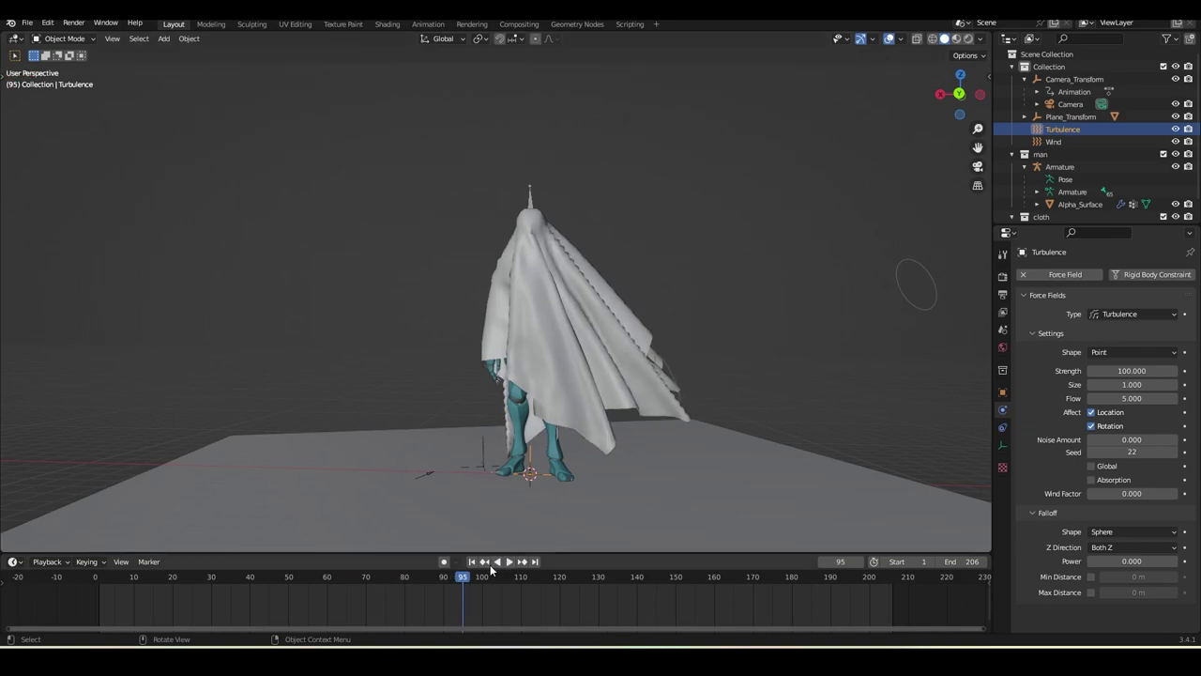
click(472, 561)
key(ctrl+s)
- Apply the Cotton preset to the physics of the Cloth object
click(587, 371)
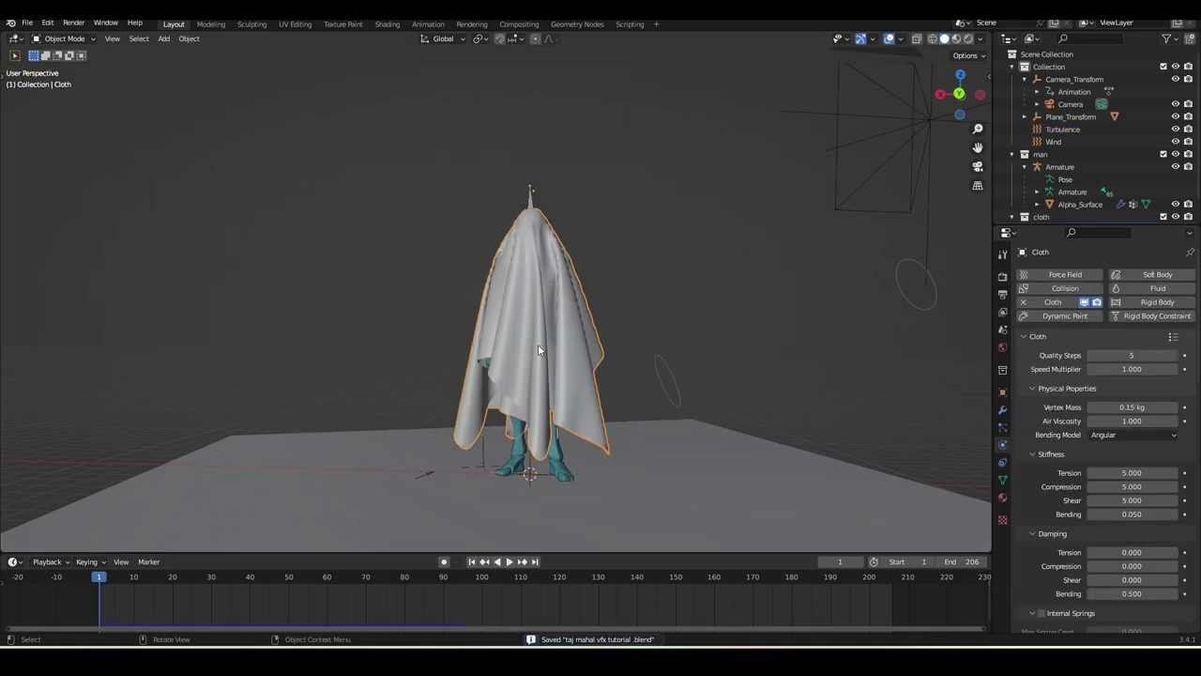
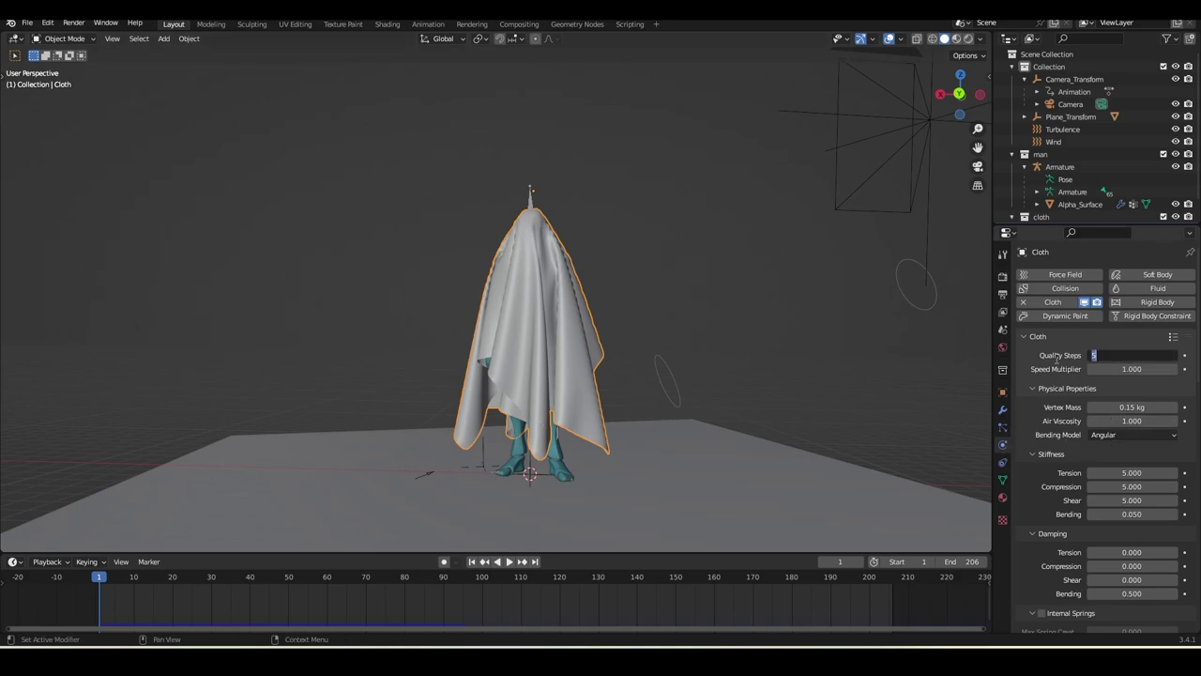
click(1172, 337)
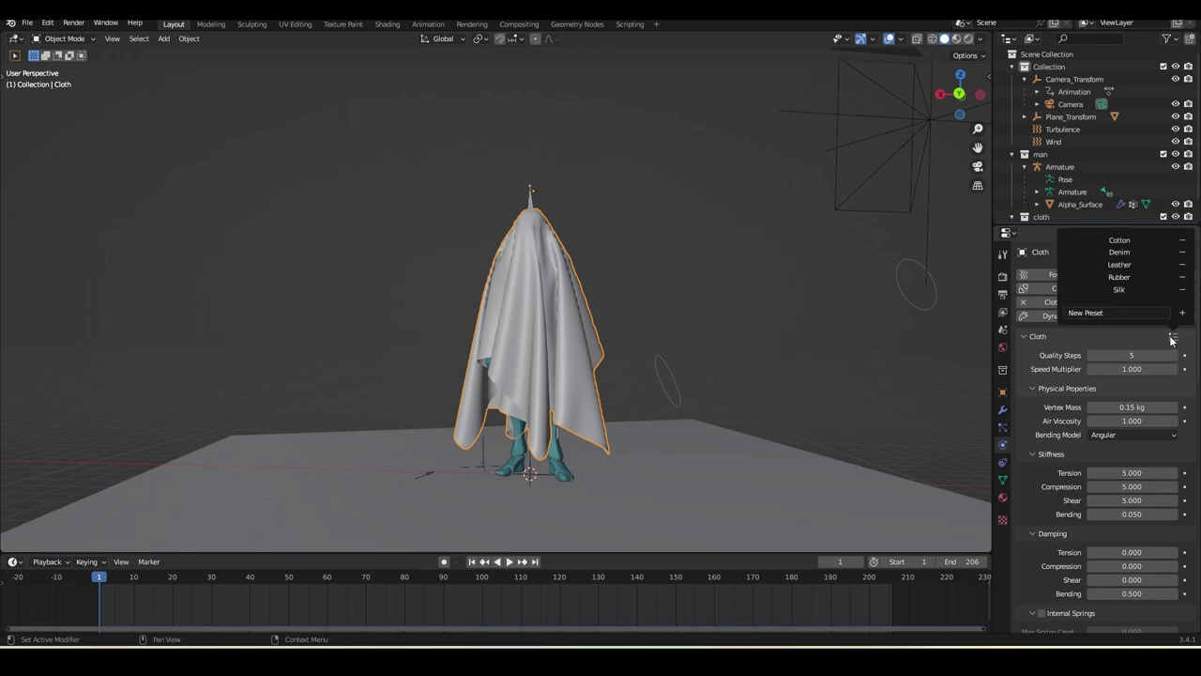
click(1126, 242)
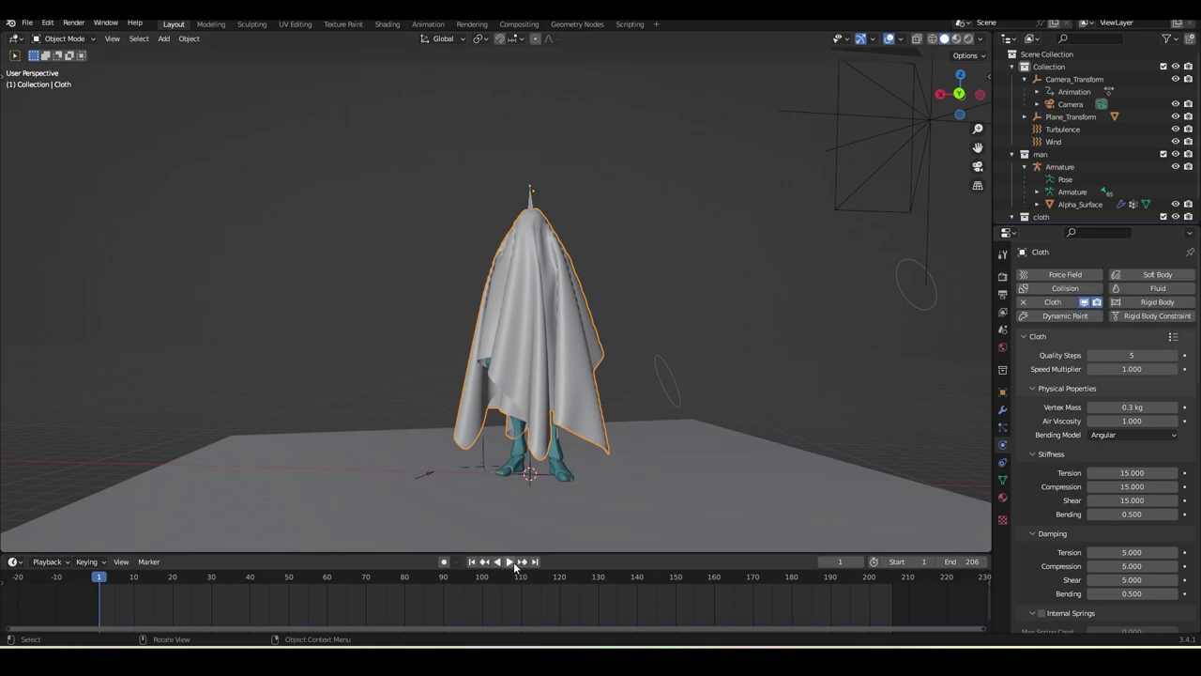
- Play the cotton simulation, inspect the blown cloth from the side, and return to the first frame
click(515, 564)
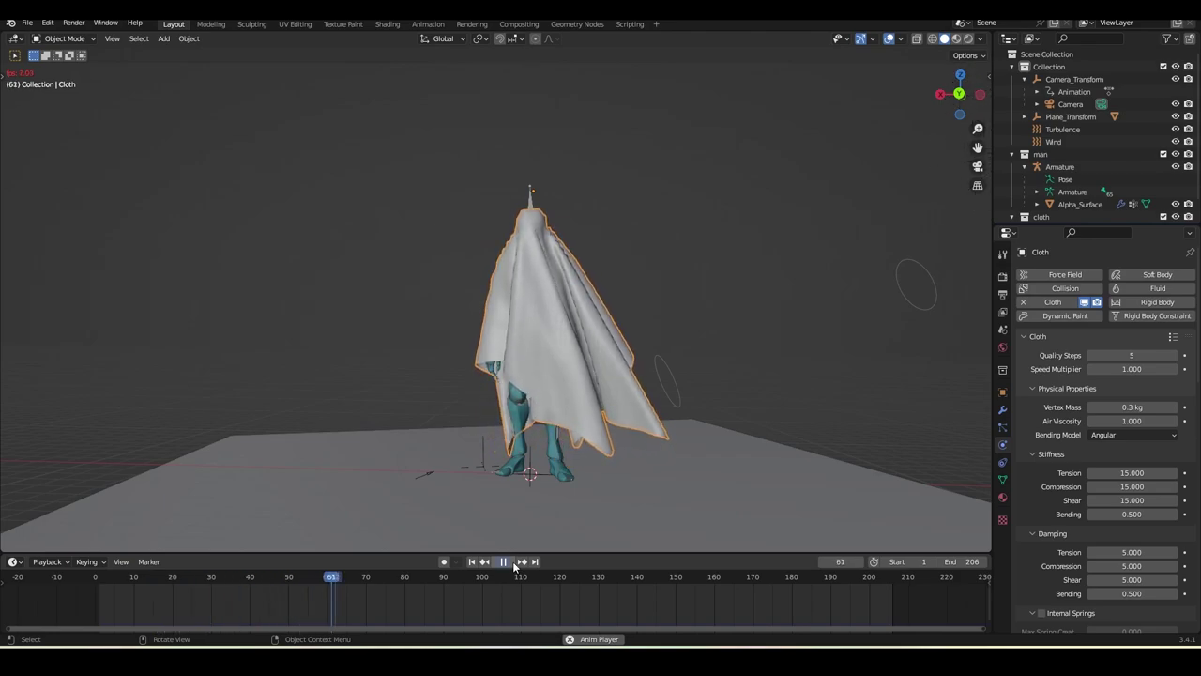
click(514, 564)
middle_drag(563, 525, 504, 534)
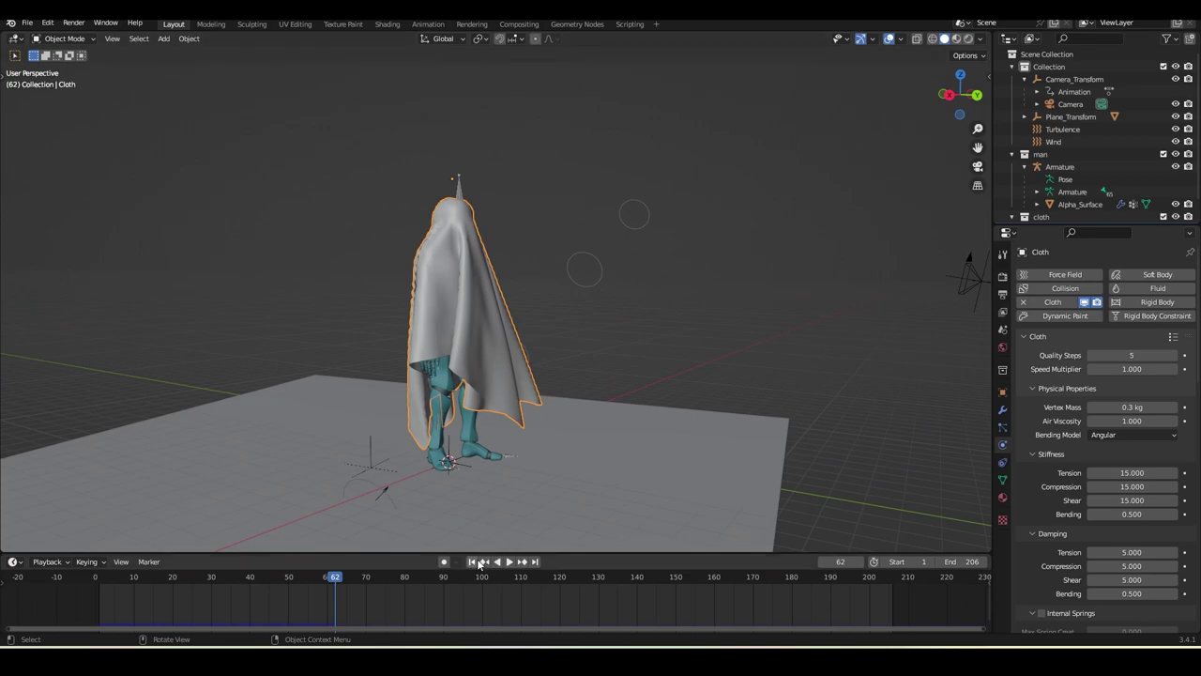
click(475, 563)
- Set the cloth's quality steps to 8 and its collision quality to 4, and save the file
click(1131, 355)
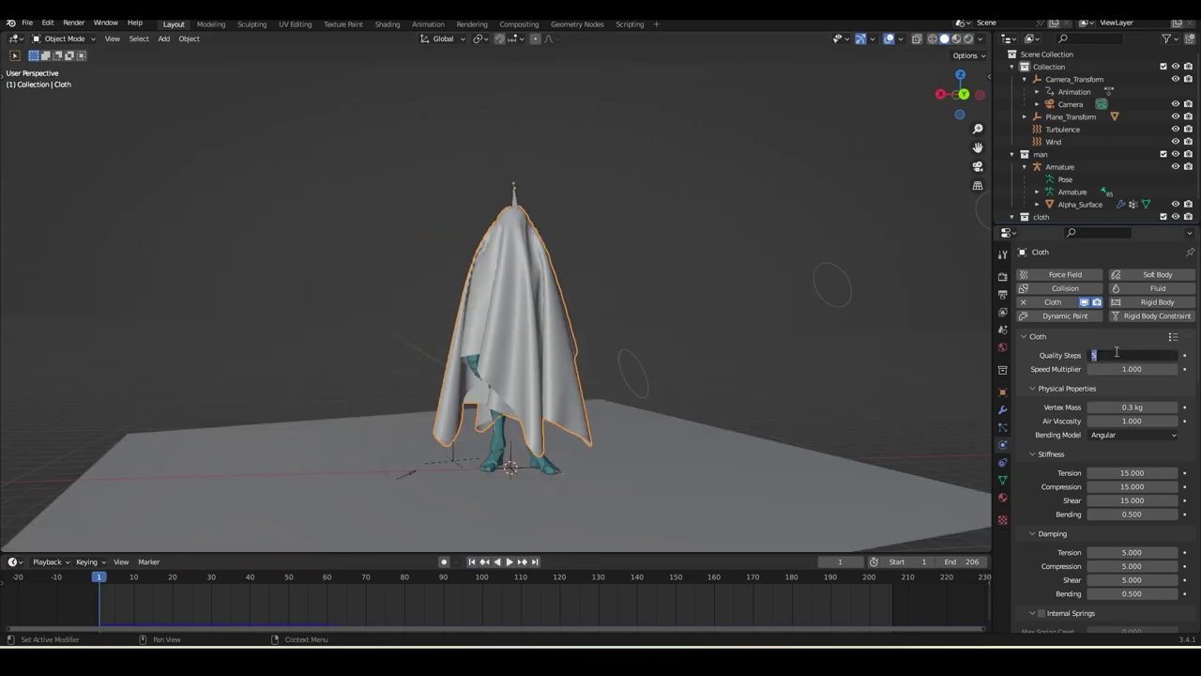
click(1064, 353)
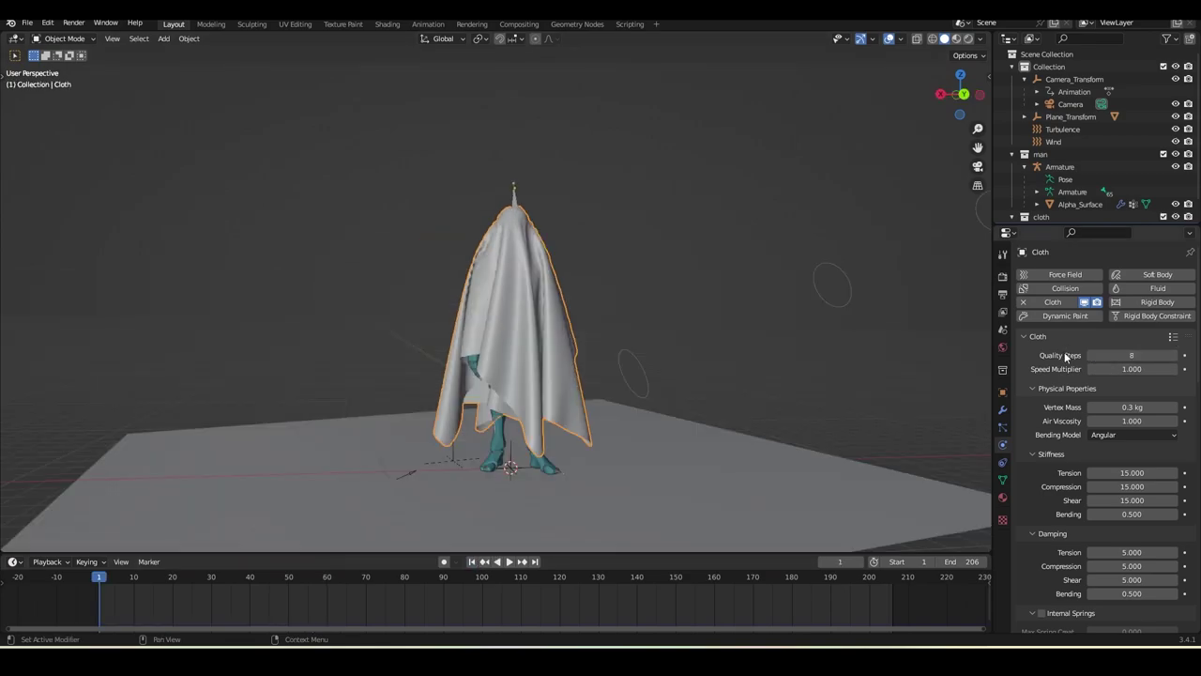
scroll(1057, 431, down, 14)
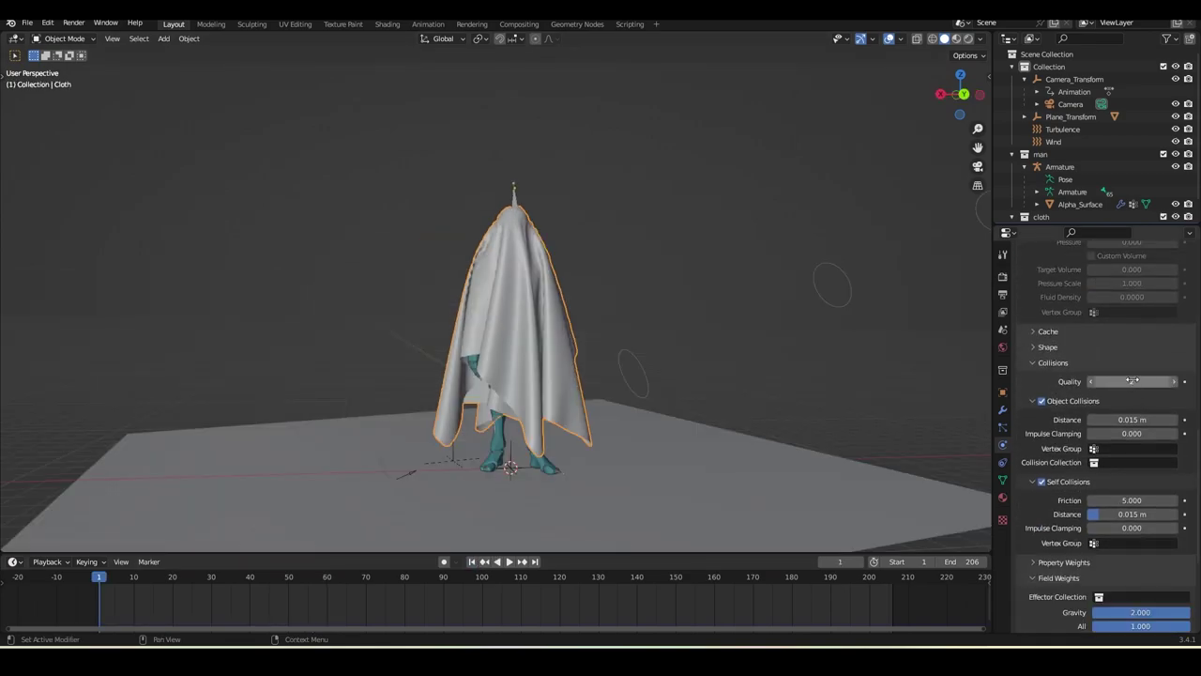
text(4)
key(Return)
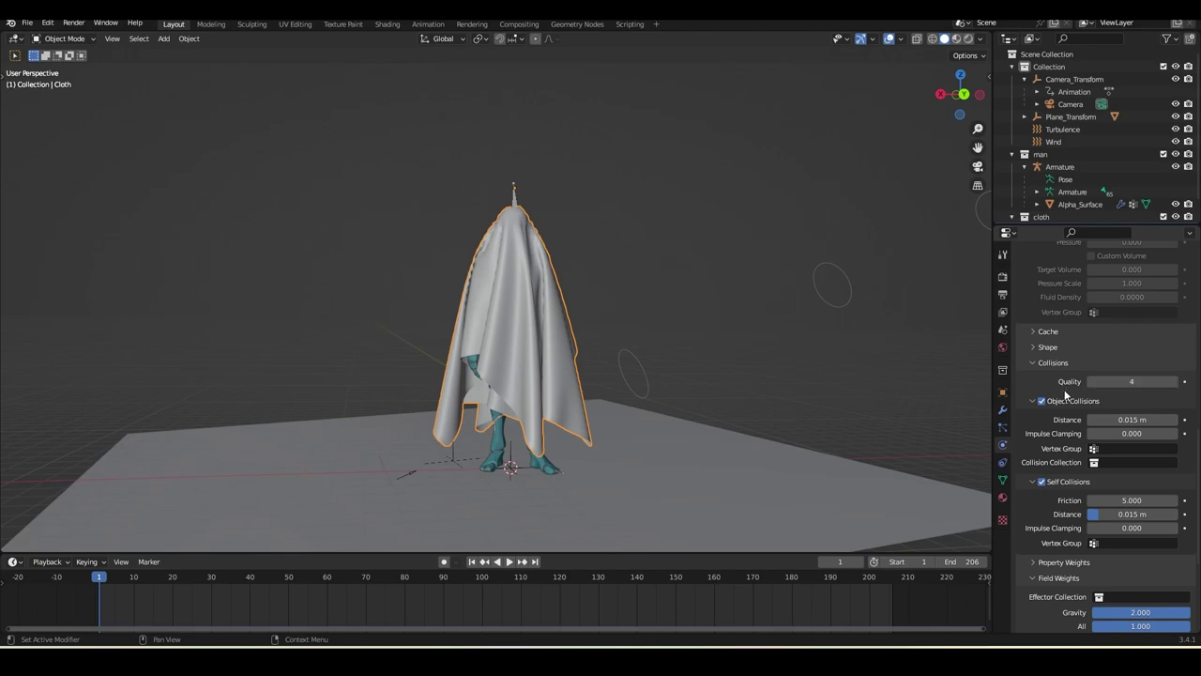
key(ctrl+s)
- Expand the cache settings of the cloth simulation
scroll(1051, 441, down, 1)
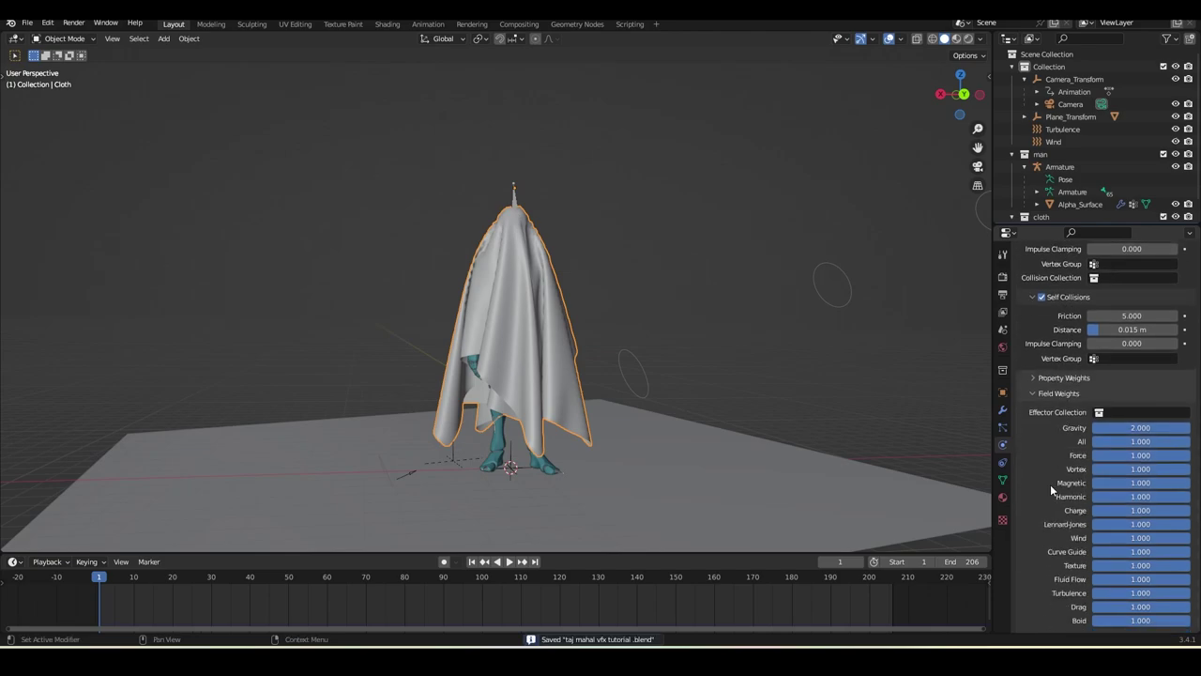
scroll(1054, 485, up, 5)
click(1047, 472)
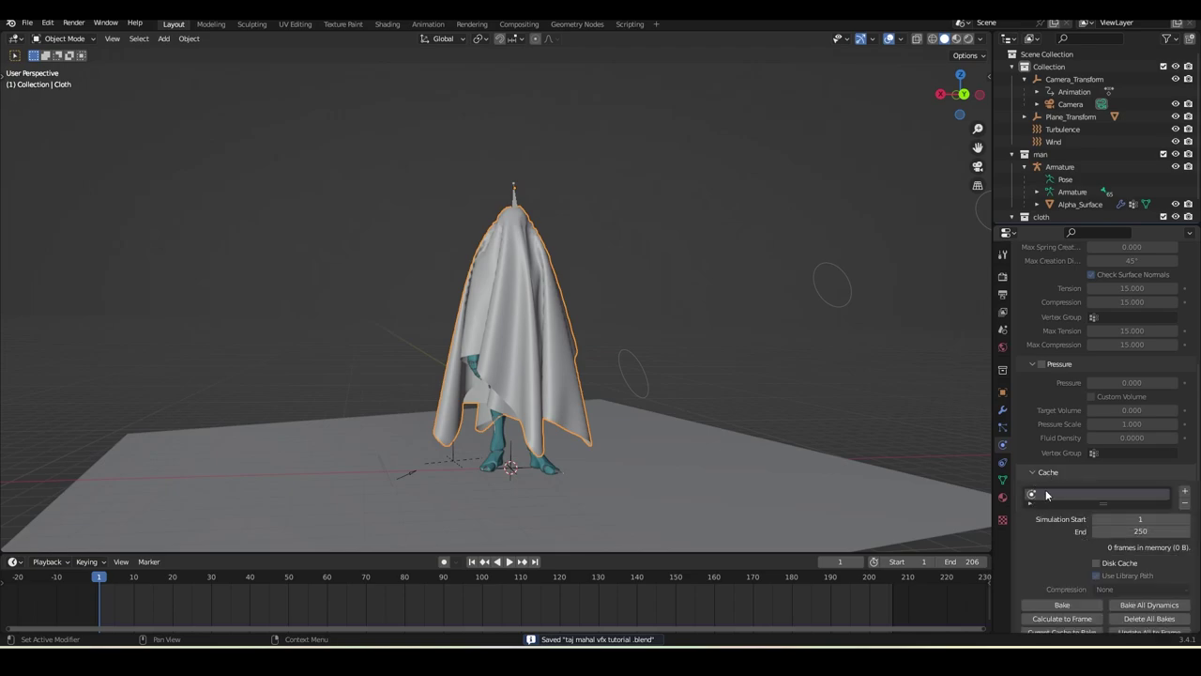
- Add a Subdivision Surface modifier to the cloth with the viewport level set to 2
click(1003, 410)
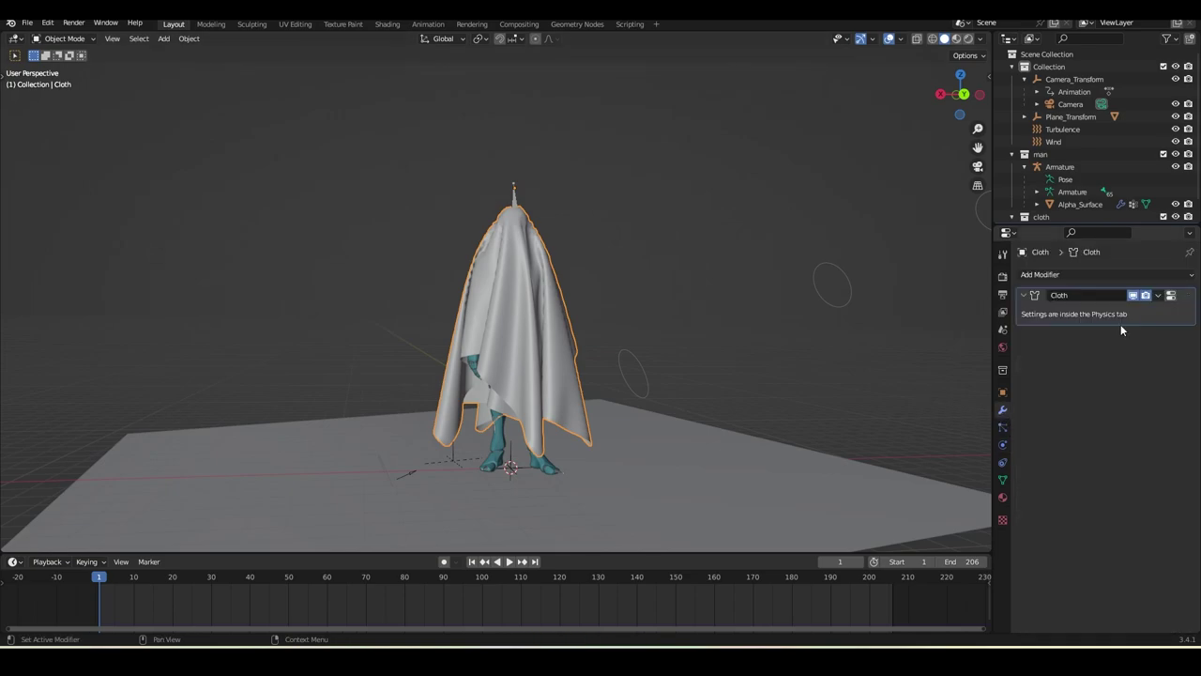
click(1069, 275)
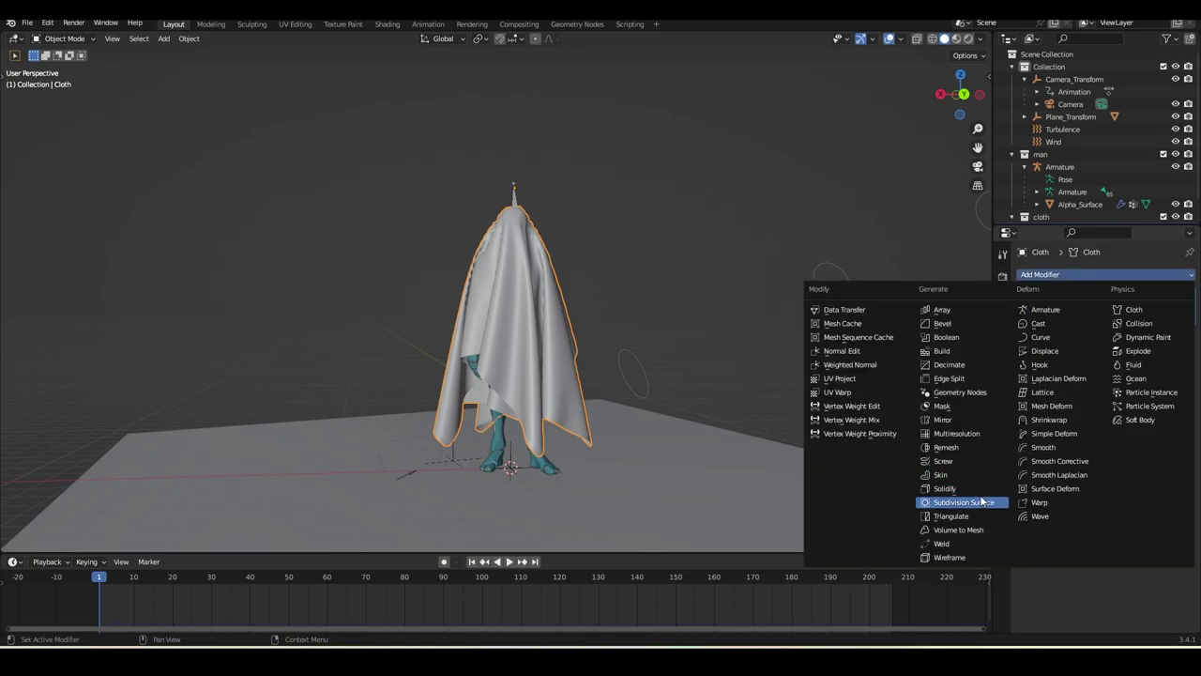
click(979, 504)
scroll(522, 379, up, 4)
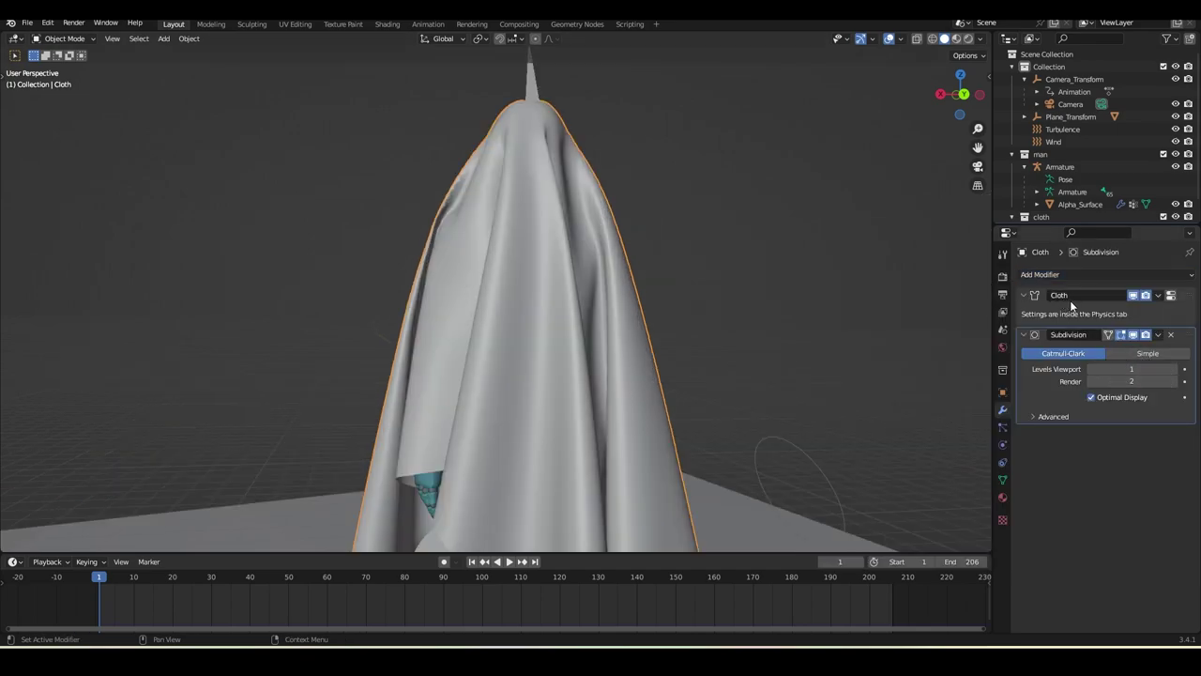
click(1173, 369)
- Add a second Subdivision Surface modifier above the Cloth modifier with render level 1, and save the file
click(1057, 275)
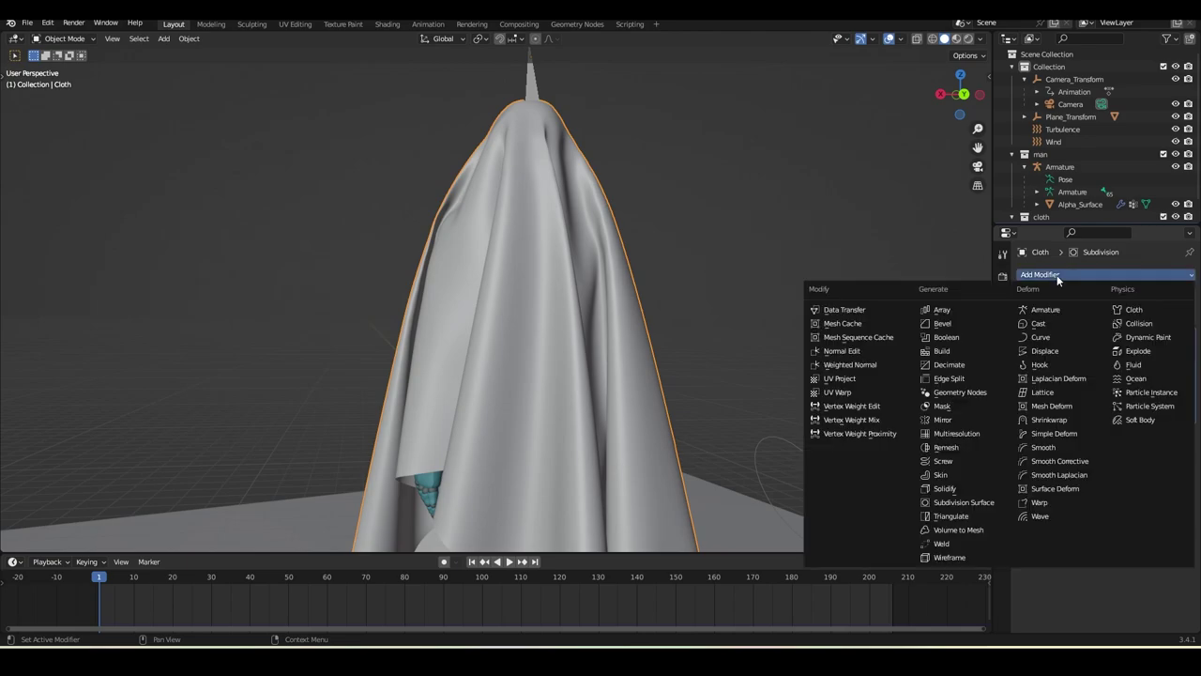
click(980, 502)
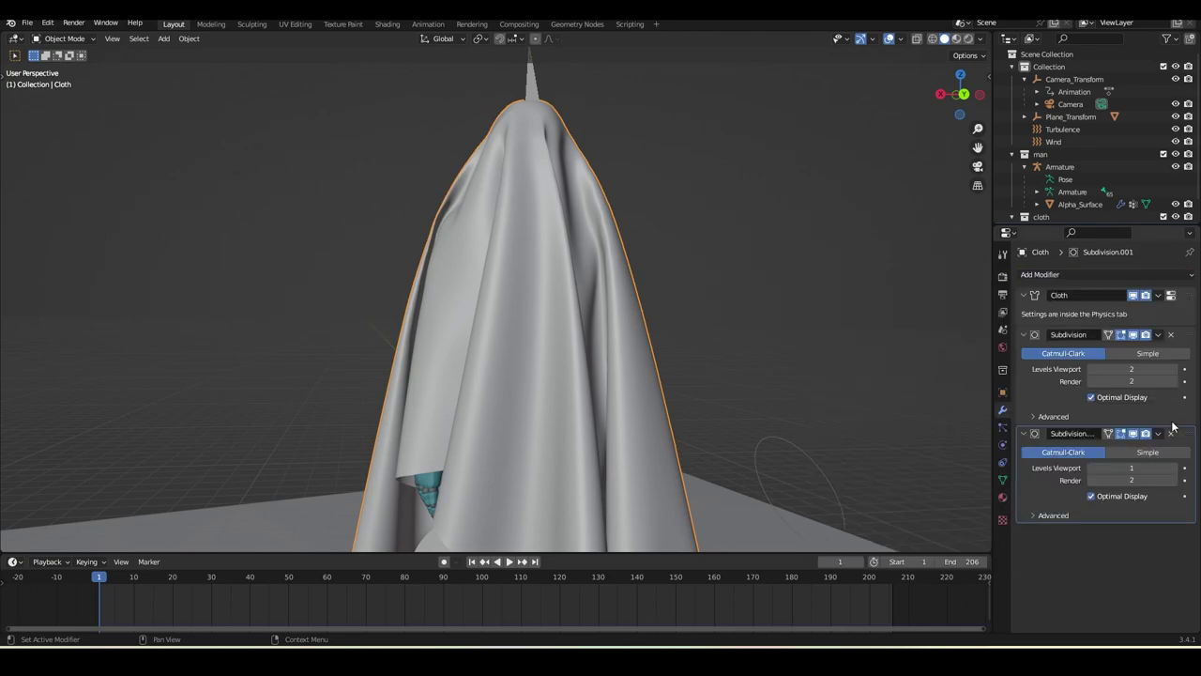
drag(1185, 435, 1189, 291)
click(1135, 342)
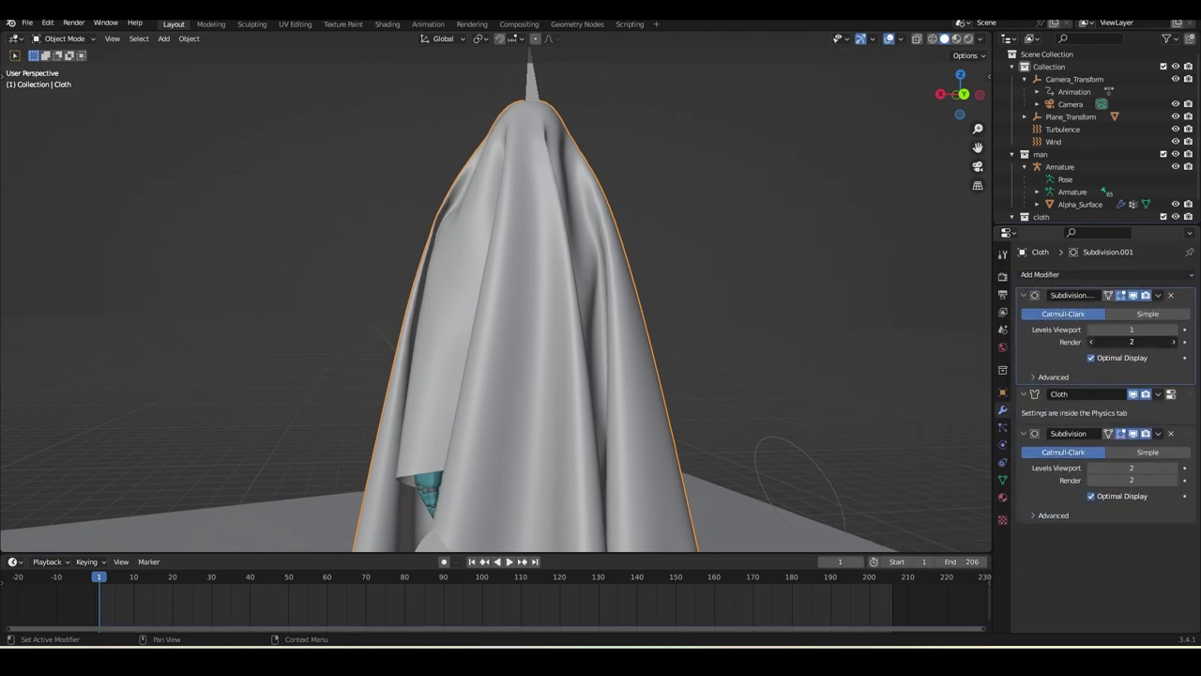
click(1092, 342)
key(ctrl+s)
- Set the end frame of the cloth's simulation cache to 206 and save the file
scroll(535, 354, down, 3)
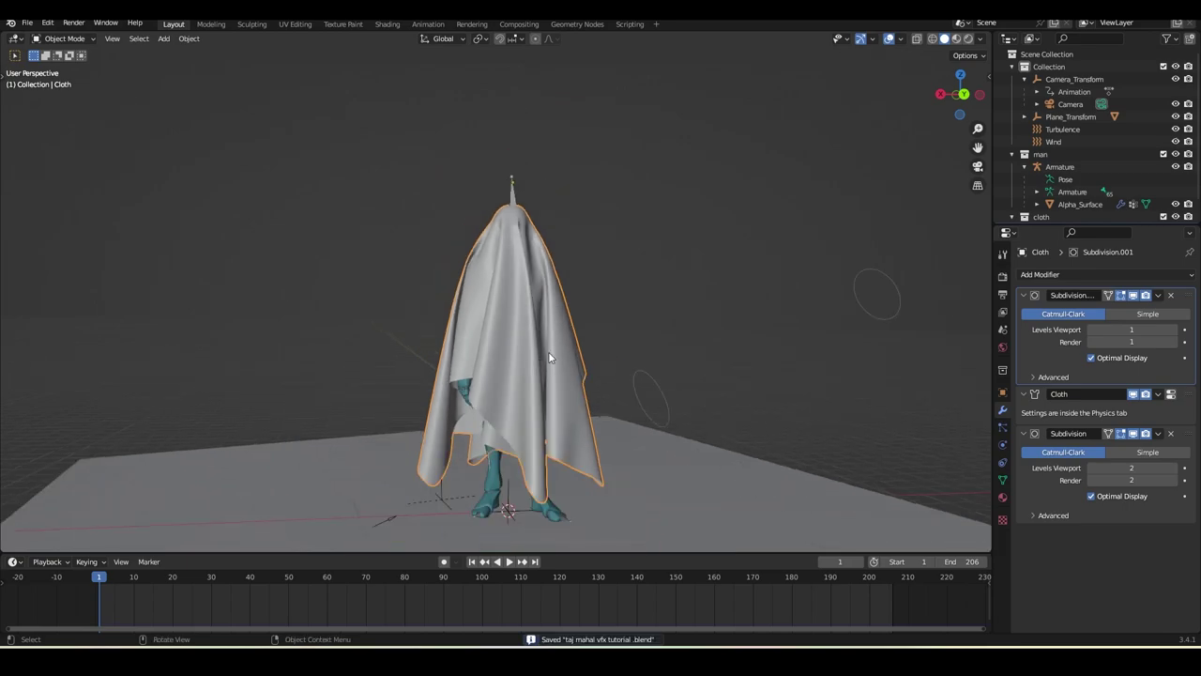
middle_drag(548, 351, 601, 356)
click(1002, 447)
scroll(1051, 494, down, 15)
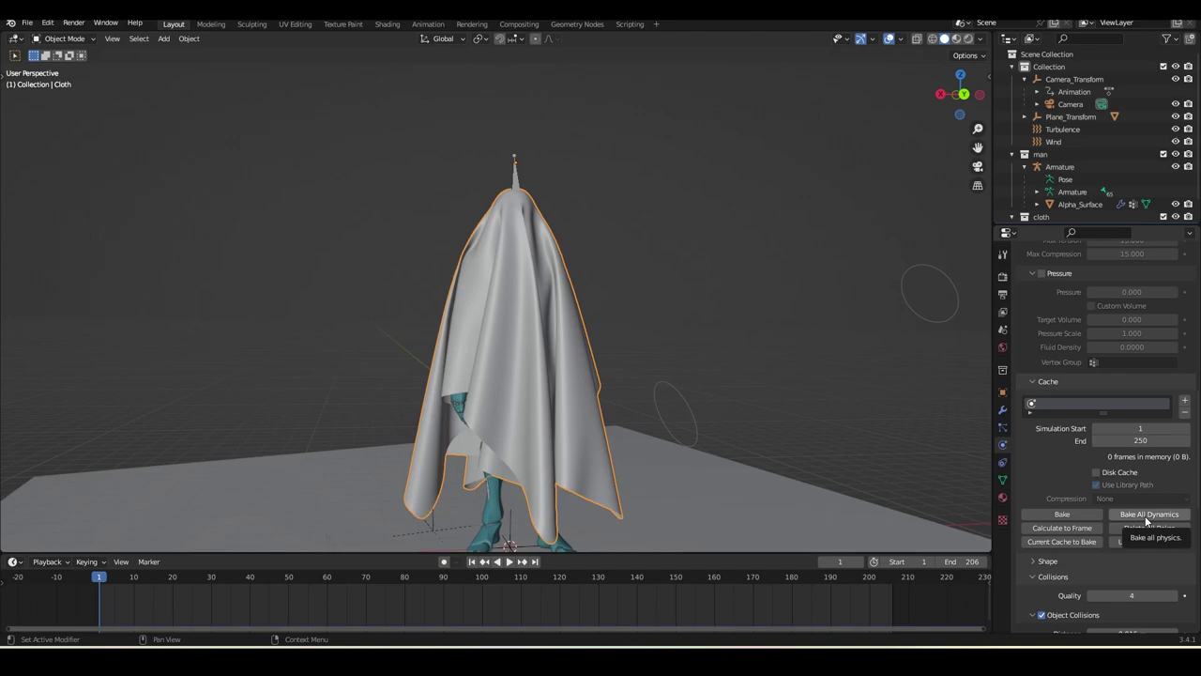
click(1145, 440)
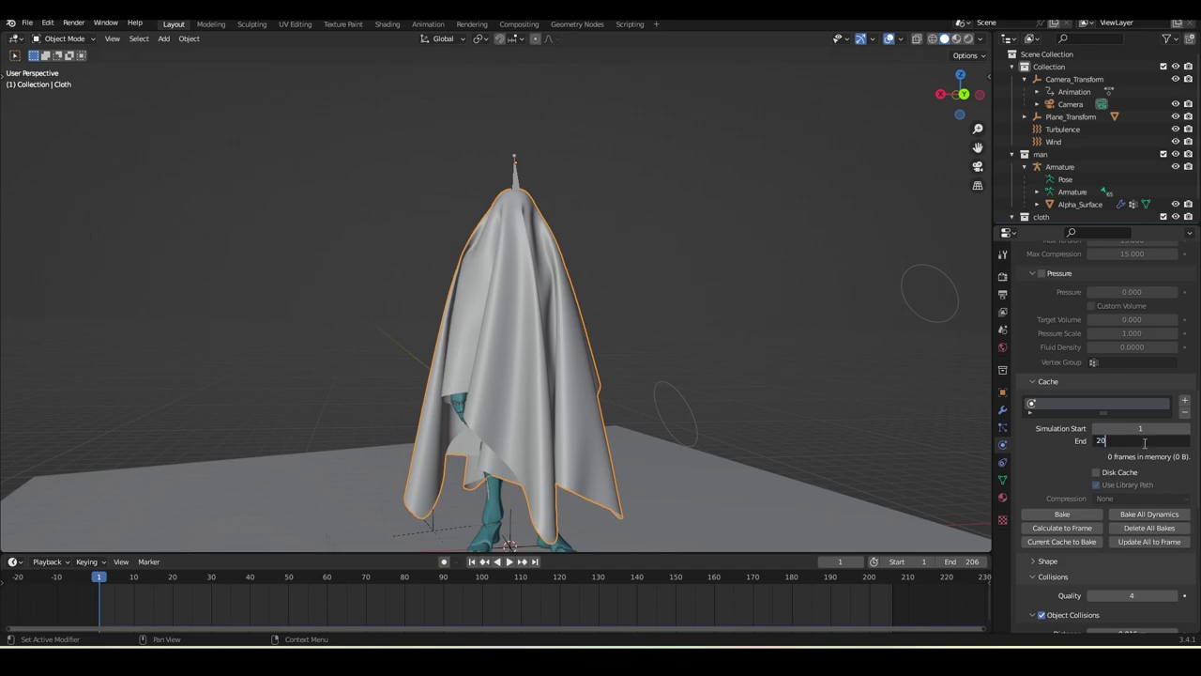
text(206)
key(Return)
key(ctrl+s)
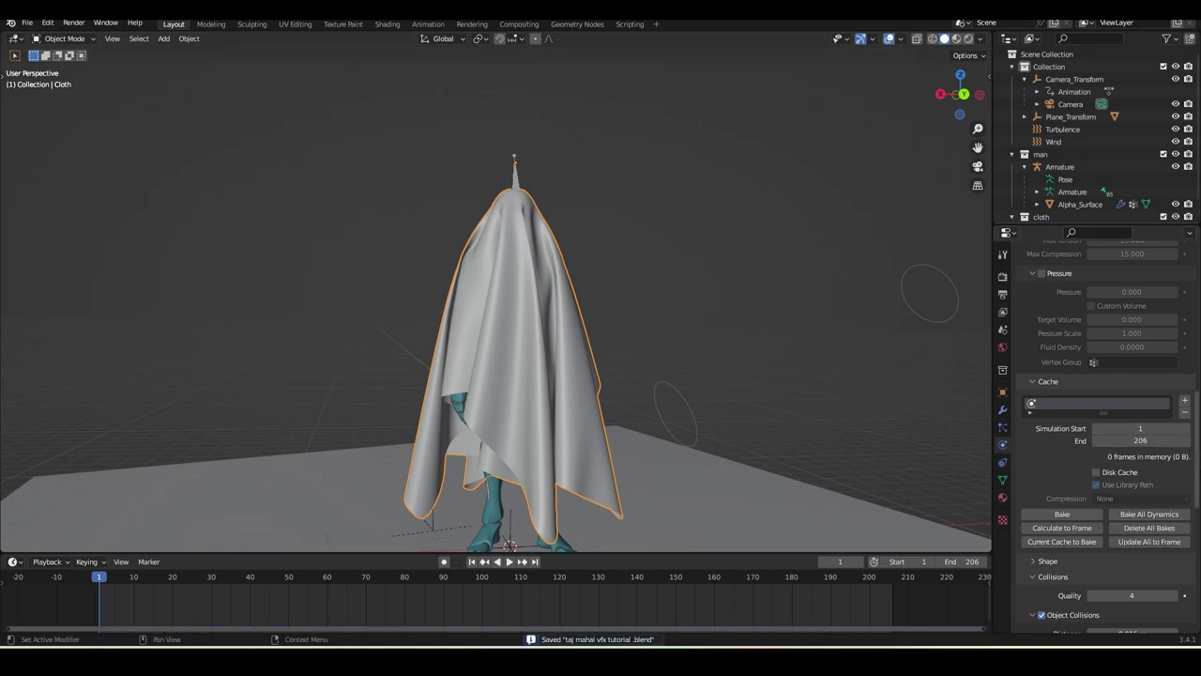
- Bake all dynamics, and play and scrub through the baked cloth animation to check it
click(1150, 514)
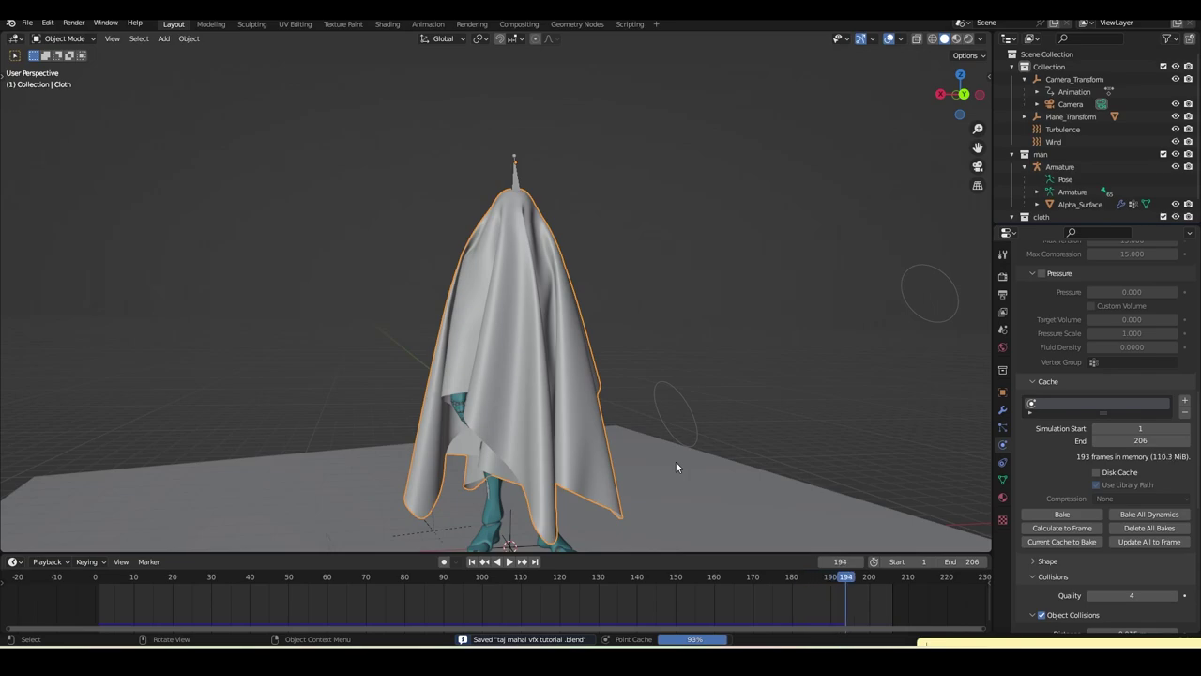
key(space)
scroll(596, 499, down, 2)
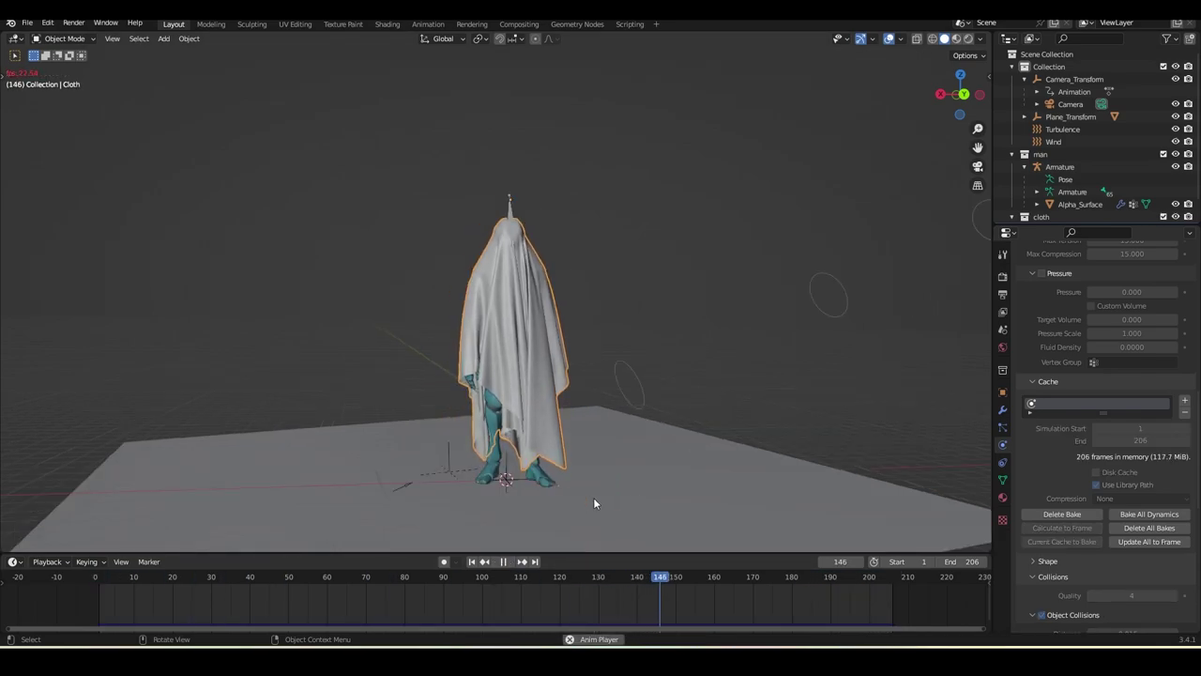
middle_drag(594, 498, 570, 495)
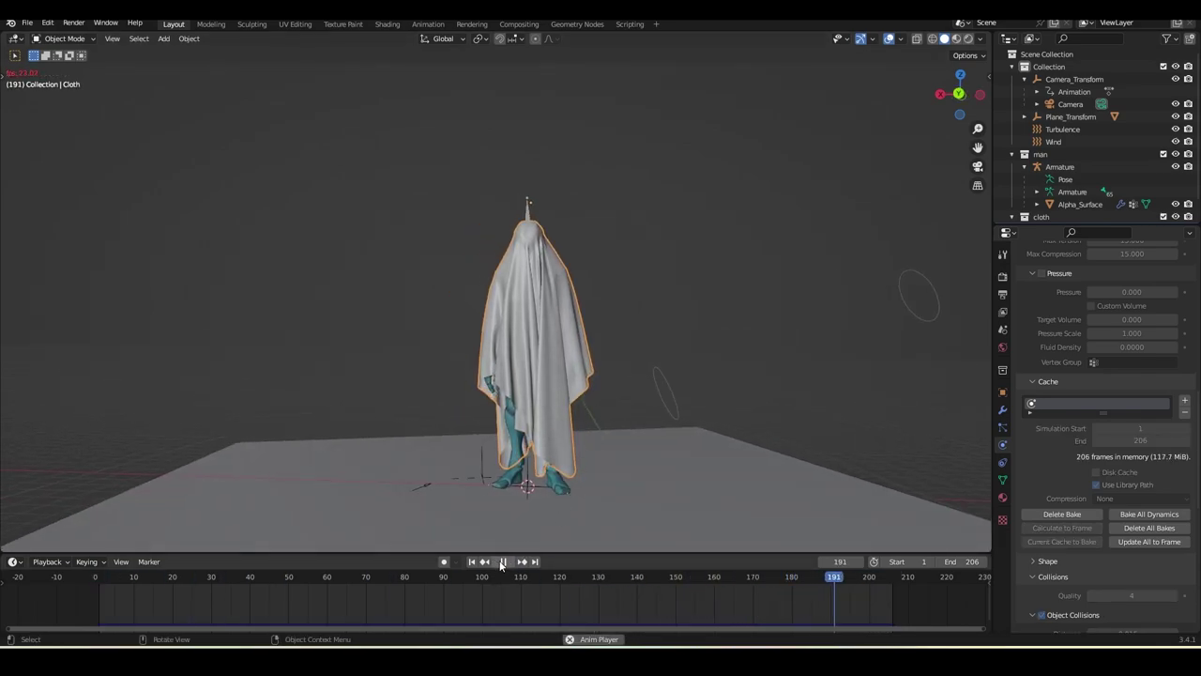
key(space)
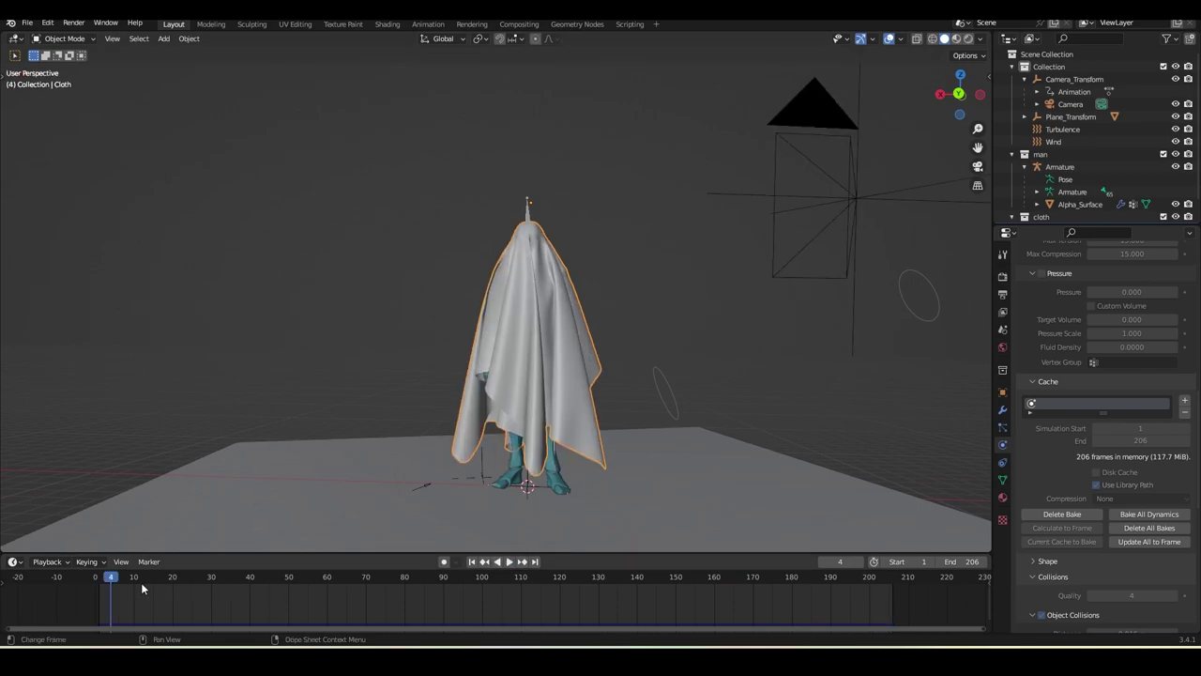
drag(112, 580, 324, 591)
- Select the Wind force field and return to the first frame
click(416, 487)
click(471, 562)
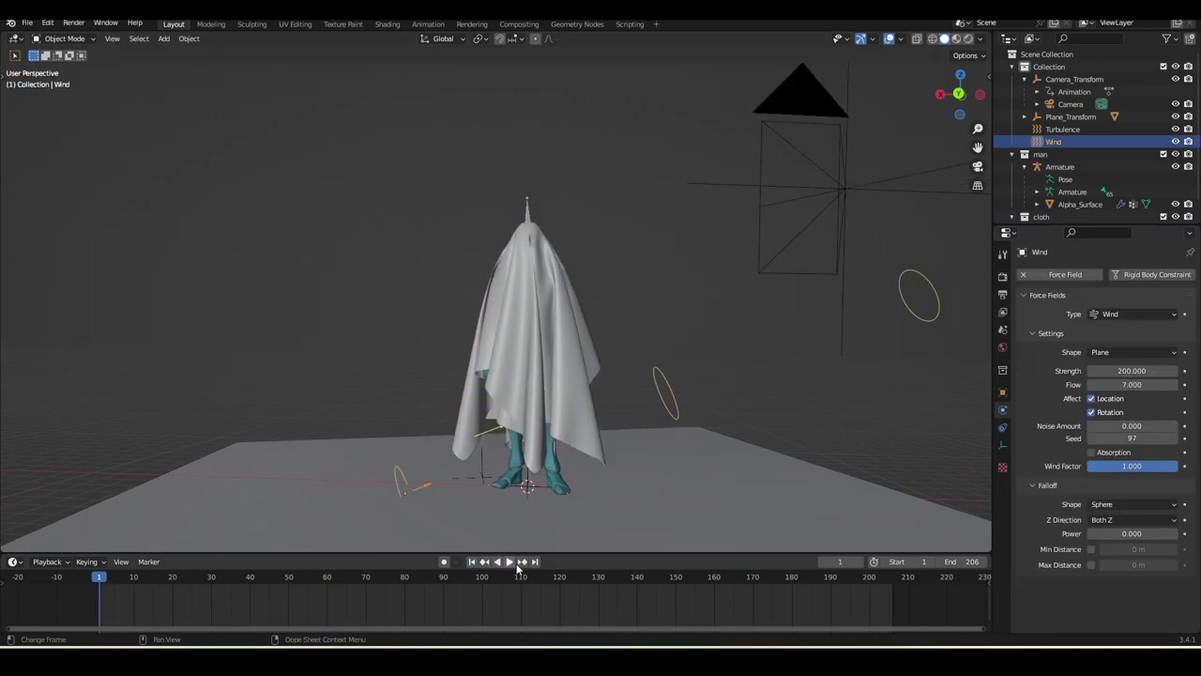
- Preview the cloth simulation and set the wind force field's strength to 500
click(511, 564)
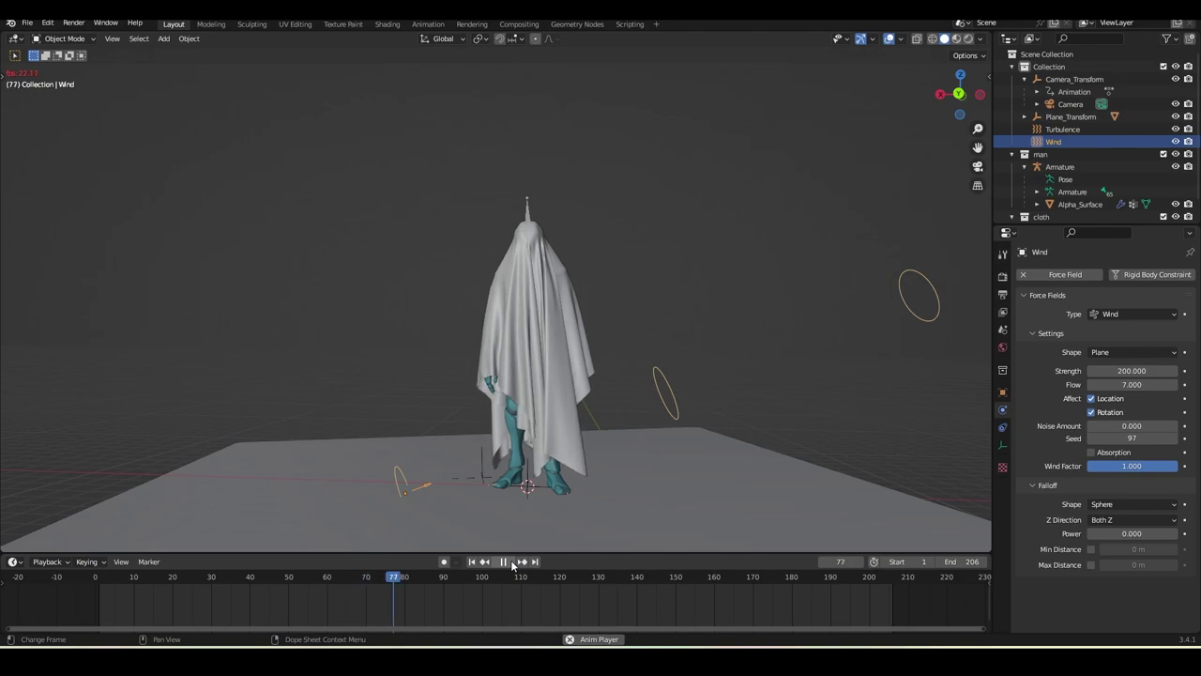
click(511, 563)
scroll(538, 499, up, 3)
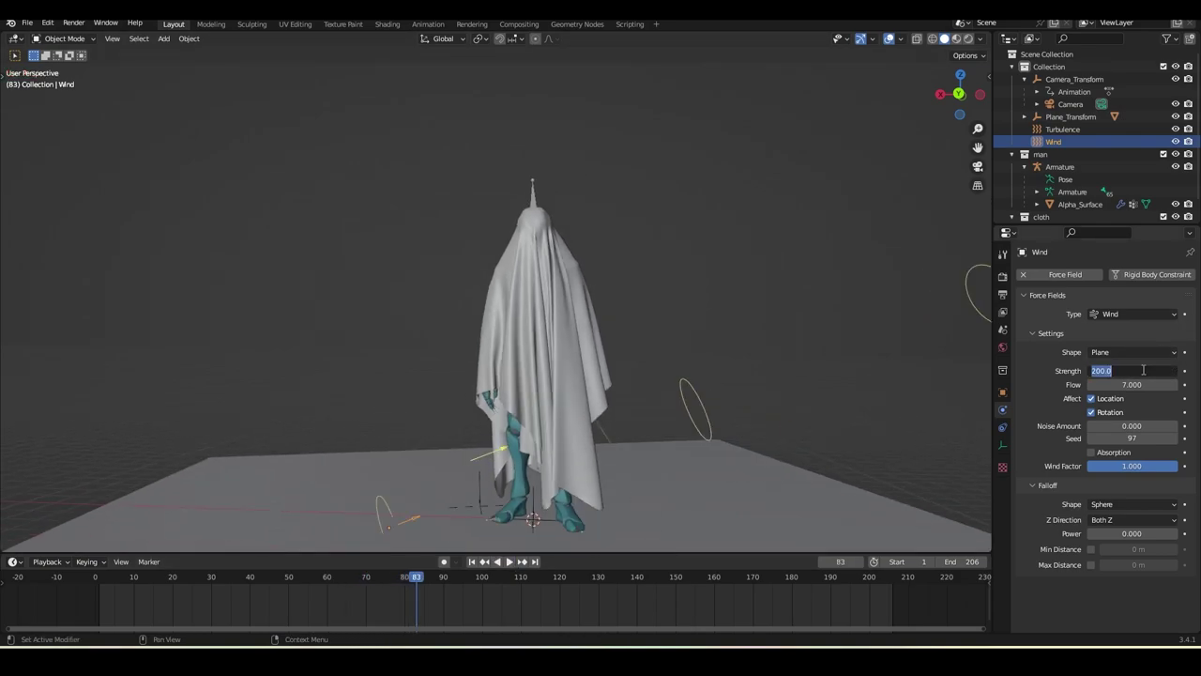
key(Return)
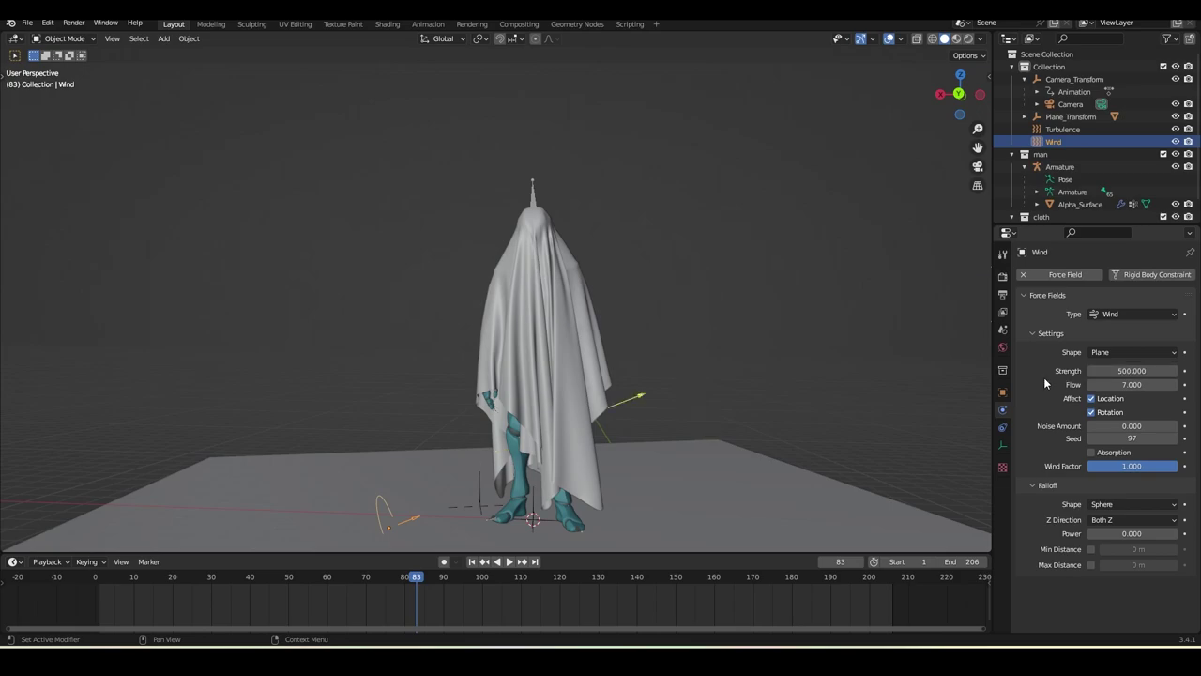
- Delete all existing bakes for the cloth over the figure and bake all dynamics from the first frame
click(472, 561)
click(508, 561)
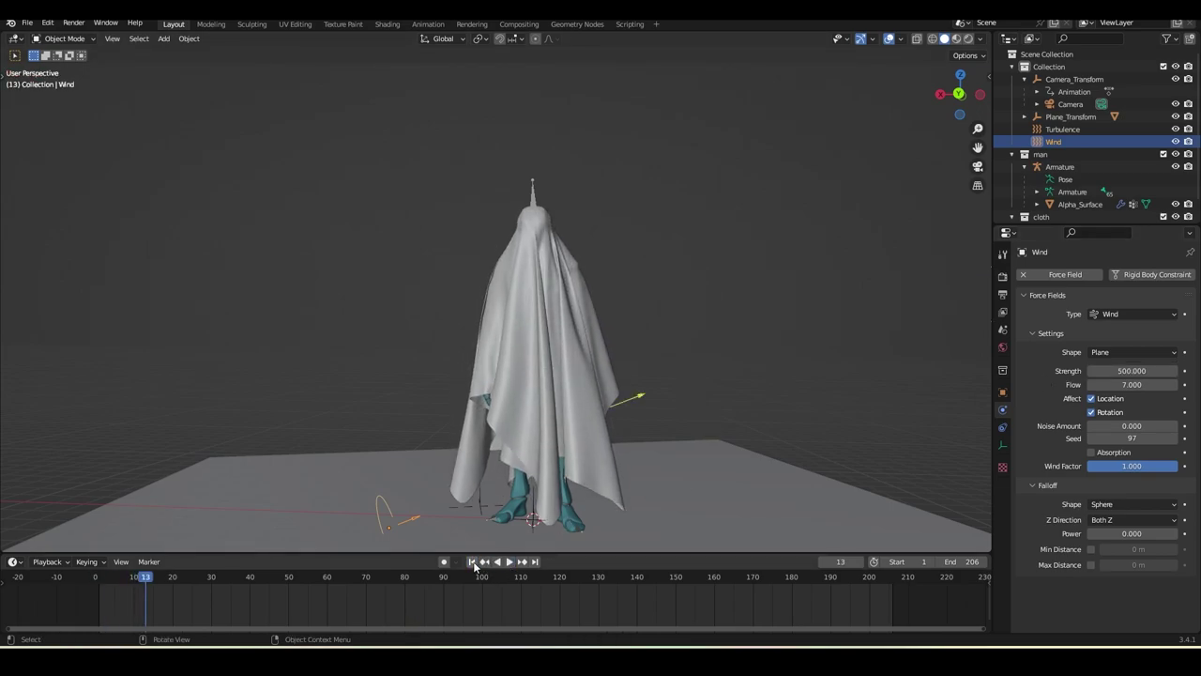
key(Escape)
click(587, 379)
scroll(1078, 531, down, 15)
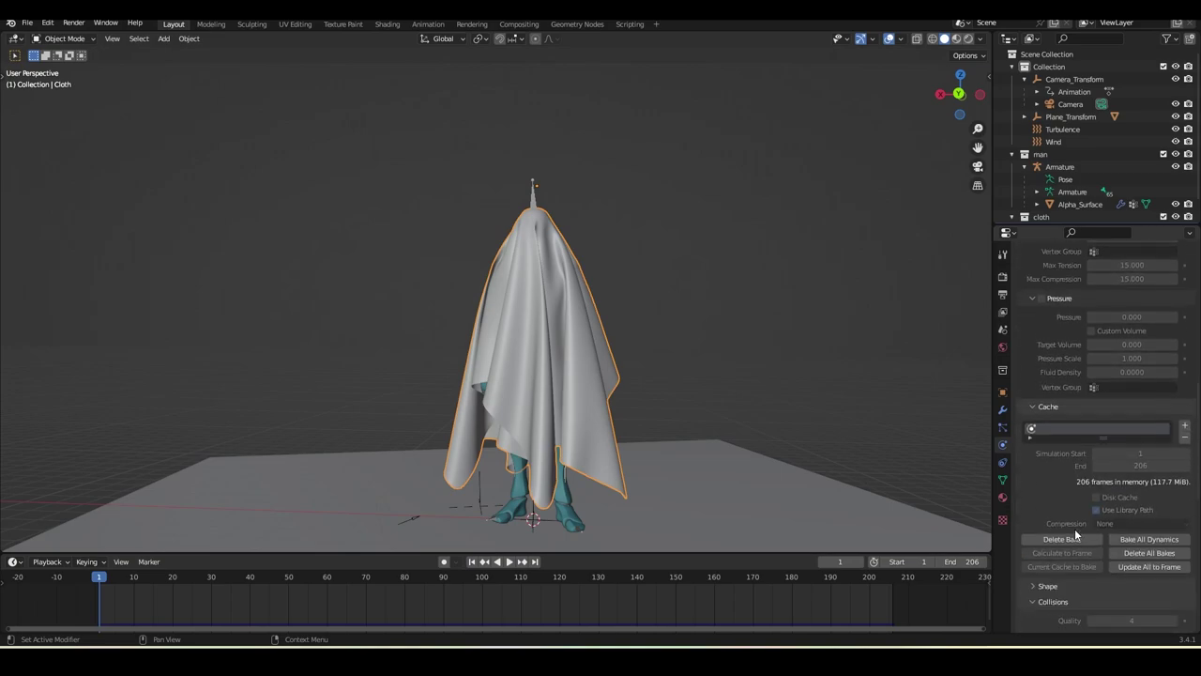
click(1145, 528)
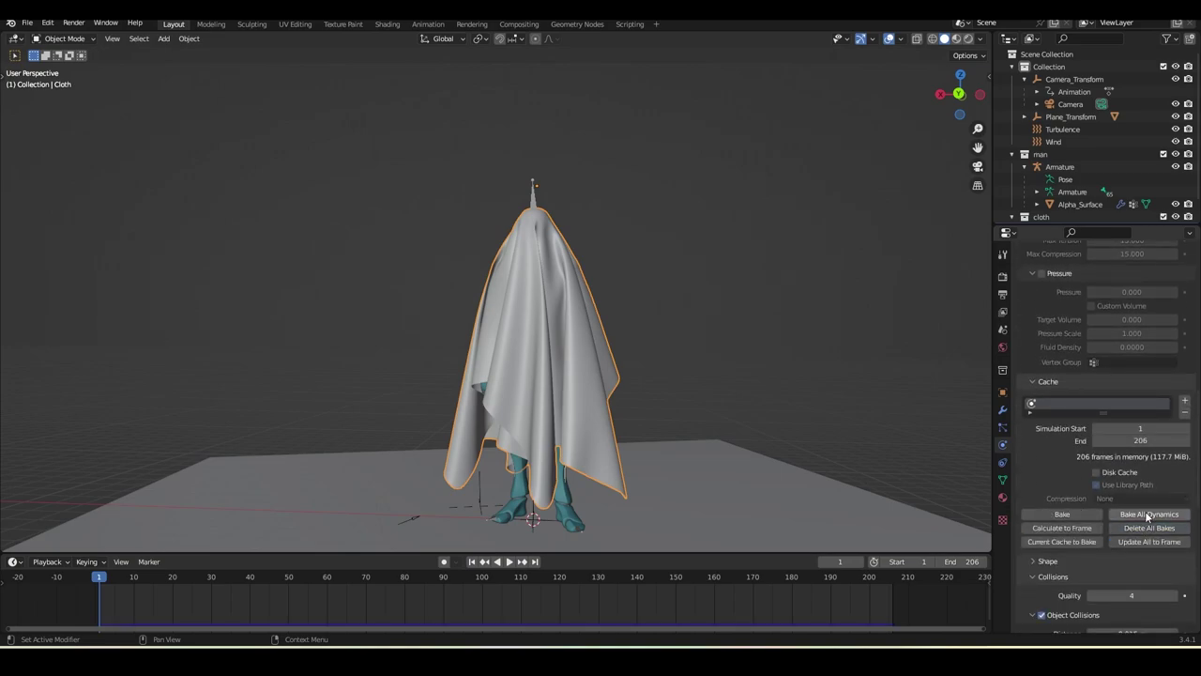
click(1146, 515)
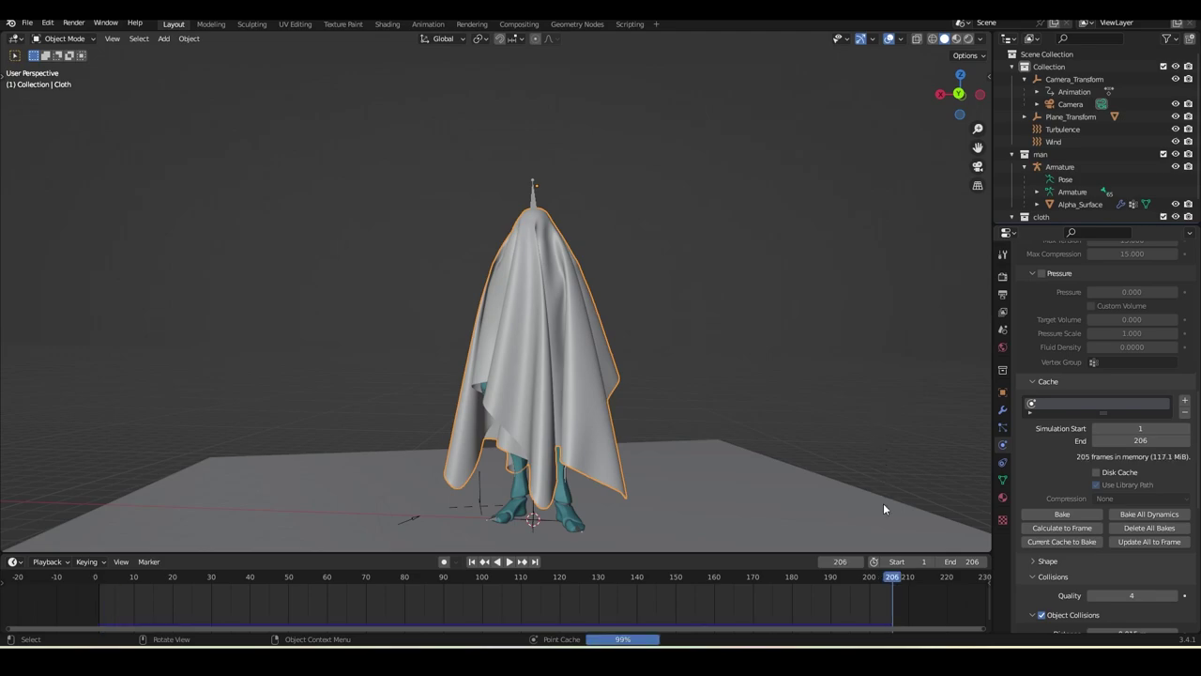
- Play back the newly baked cloth simulation, stop it, and save the project
click(508, 561)
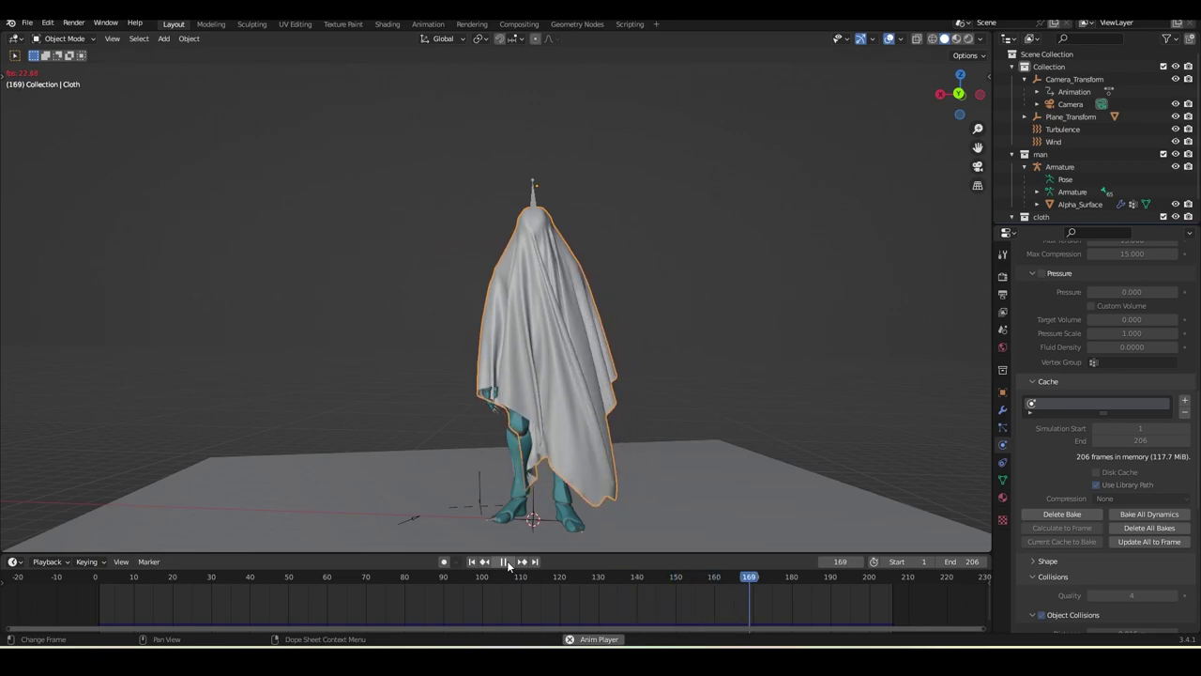
scroll(460, 521, down, 1)
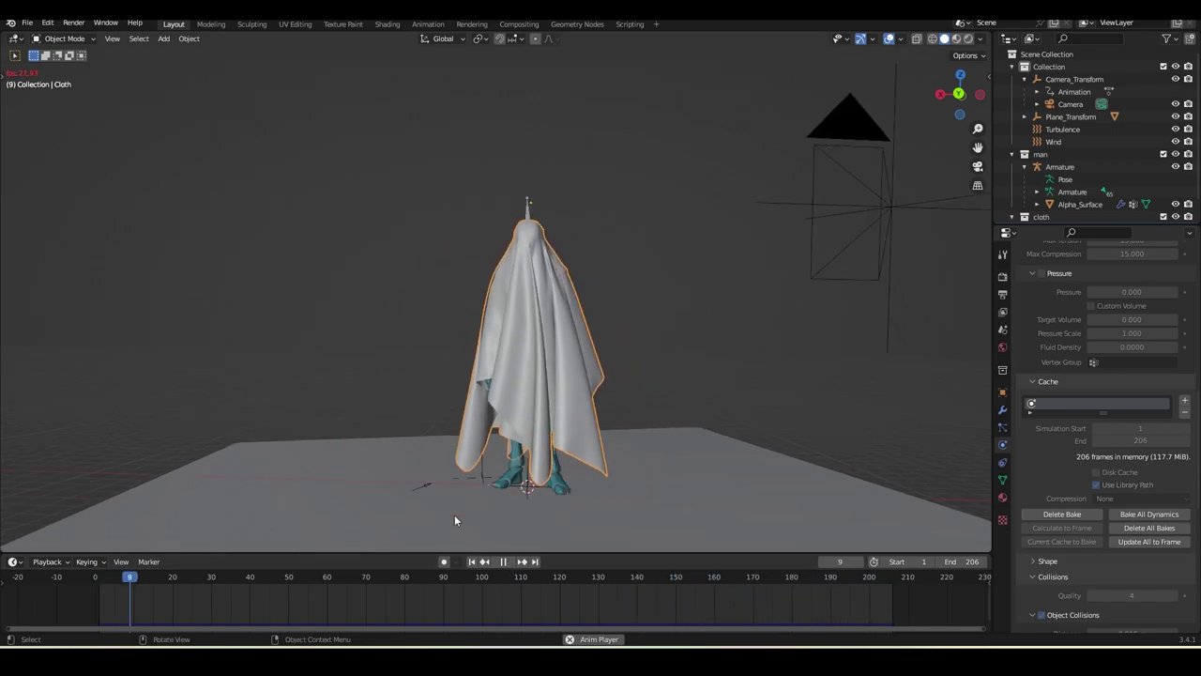
key(space)
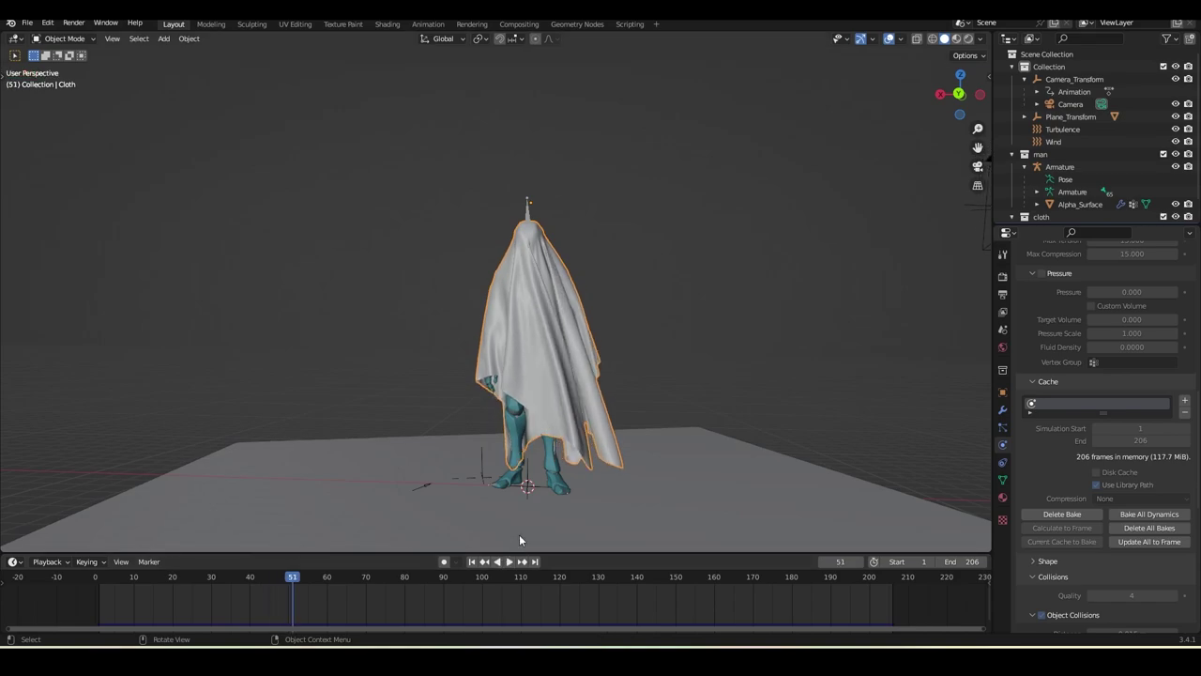
key(ctrl+s)
- Preview the cloth animation through the scene camera, save the project, and return to frame 1
click(977, 166)
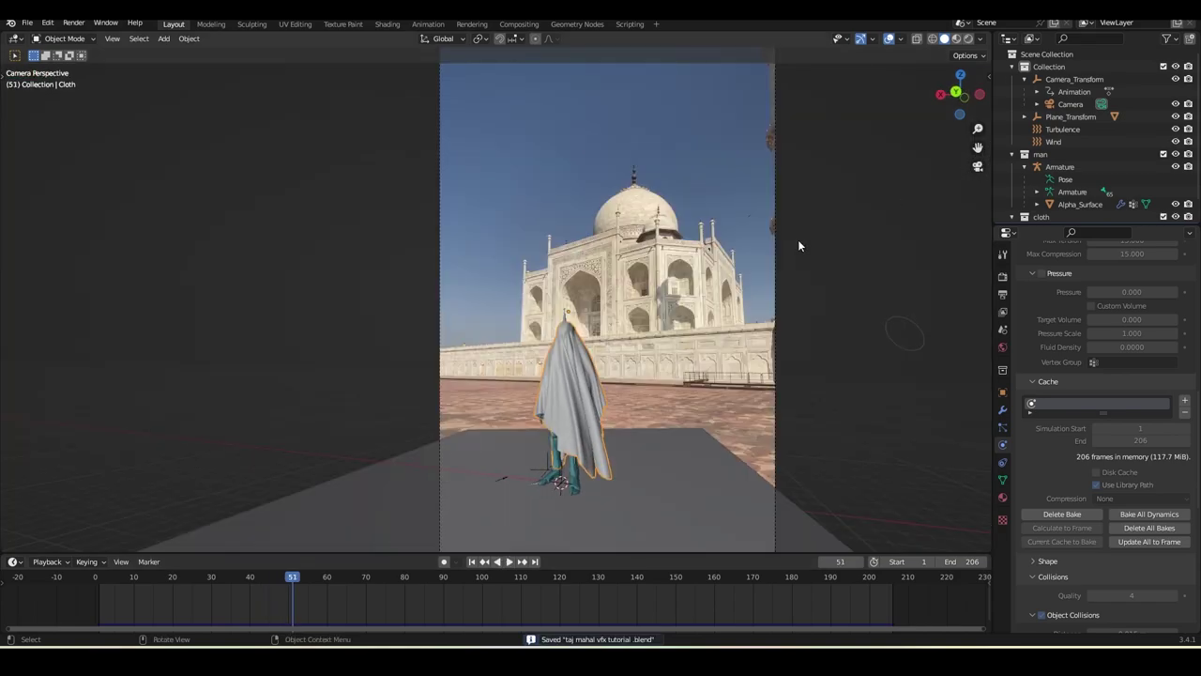
click(514, 563)
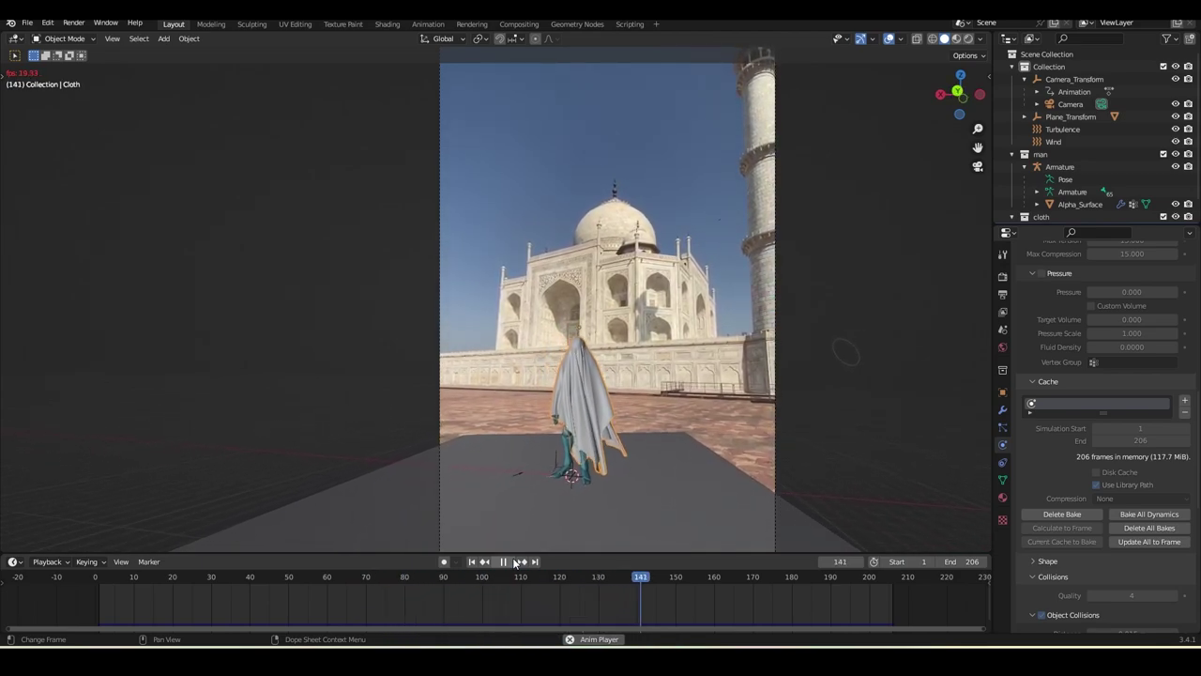
key(space)
key(ctrl+s)
scroll(657, 459, up, 4)
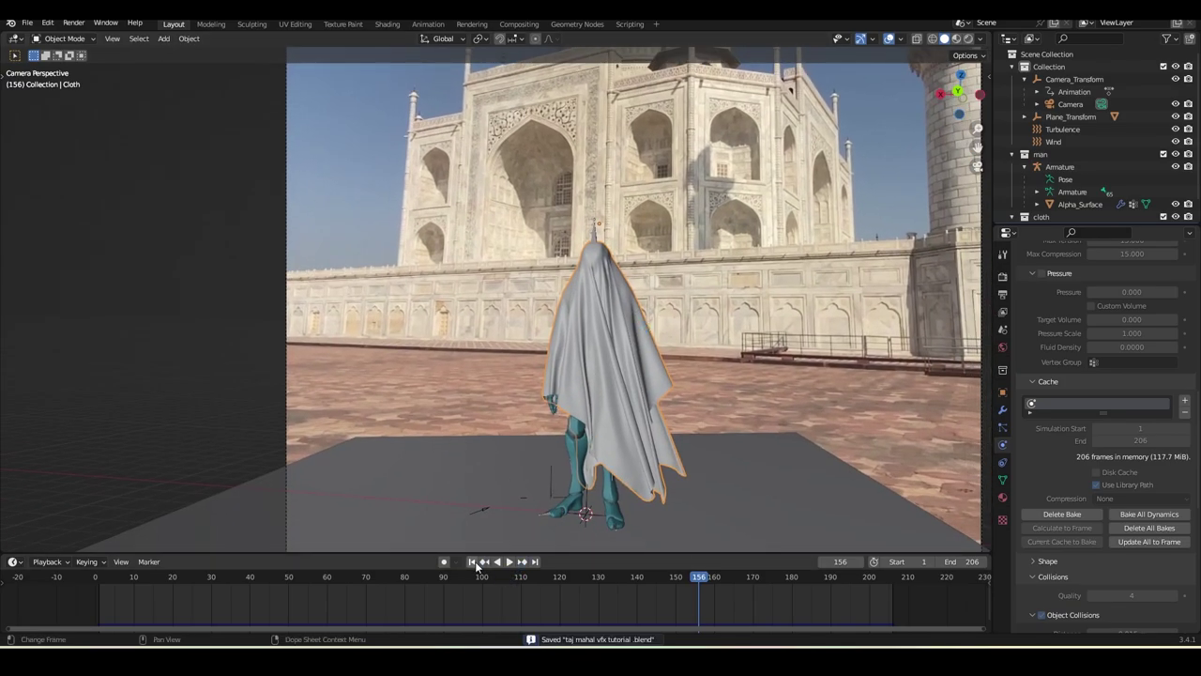
click(473, 561)
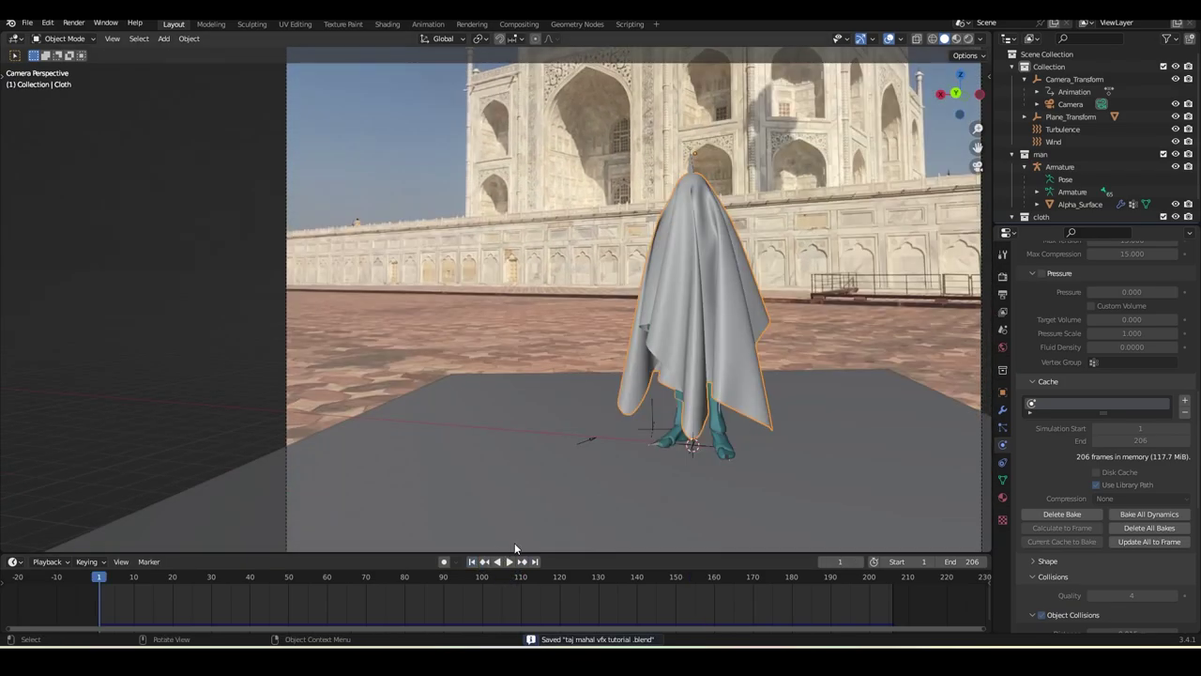
- Import the glTF 2.0 hat model scene.gltf from the karol_wojtyas_hat folder
click(30, 25)
mouse_move(84, 190)
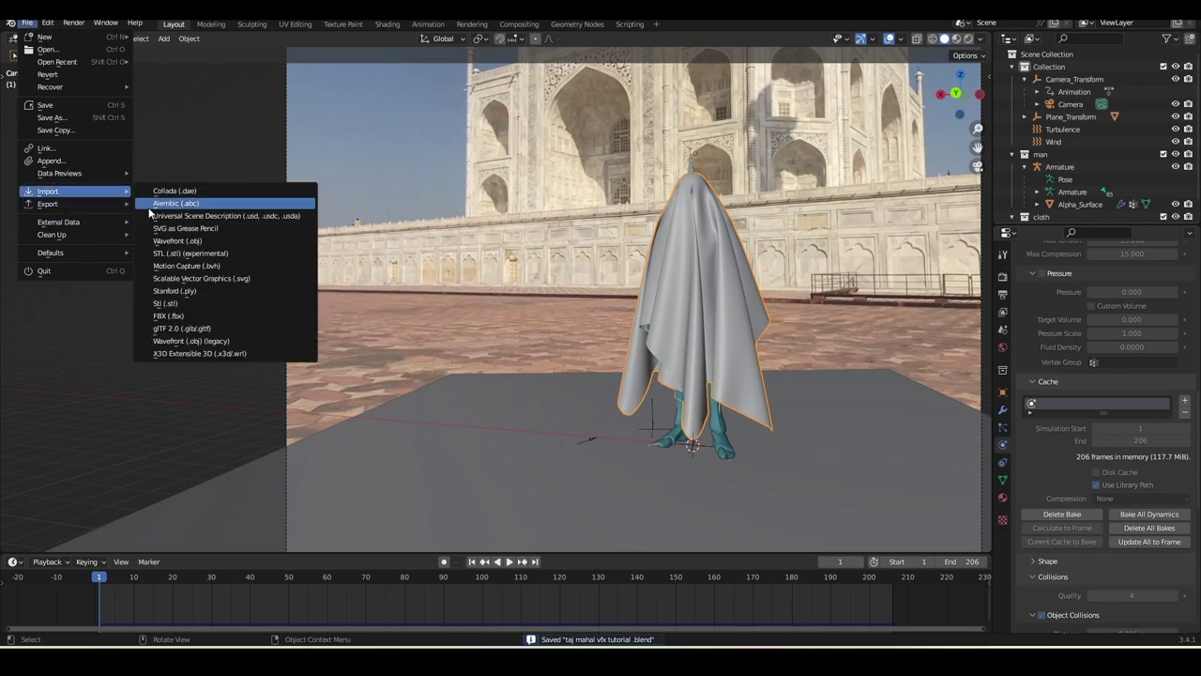
click(226, 330)
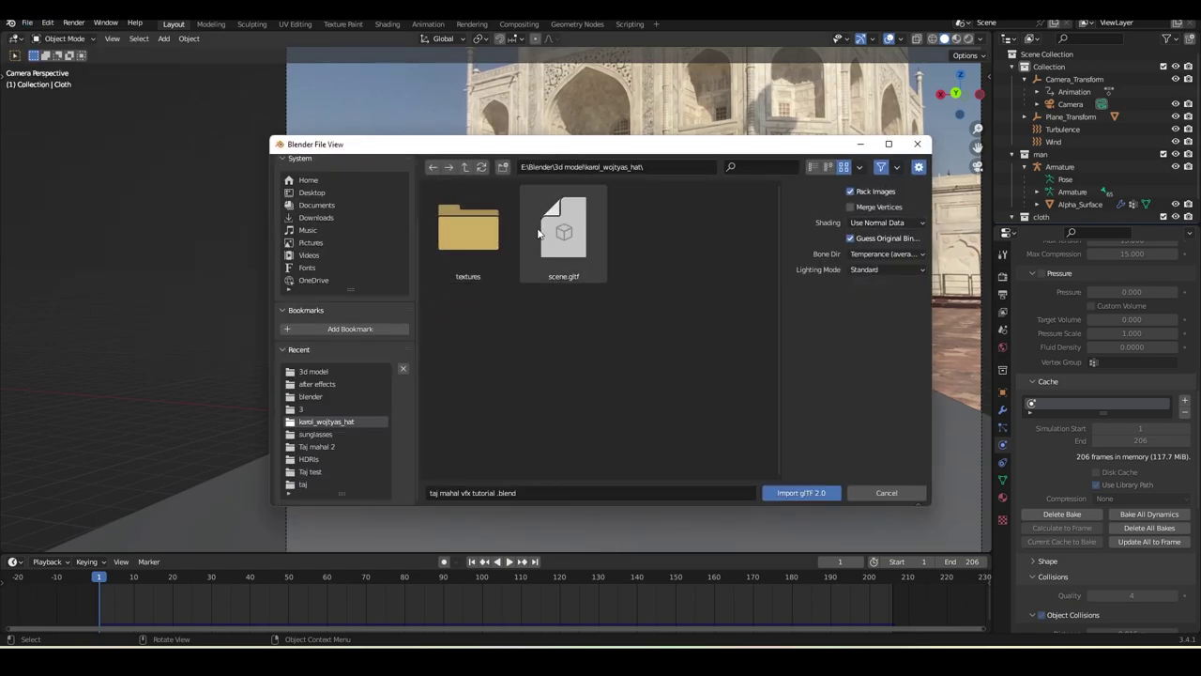
click(545, 234)
click(791, 496)
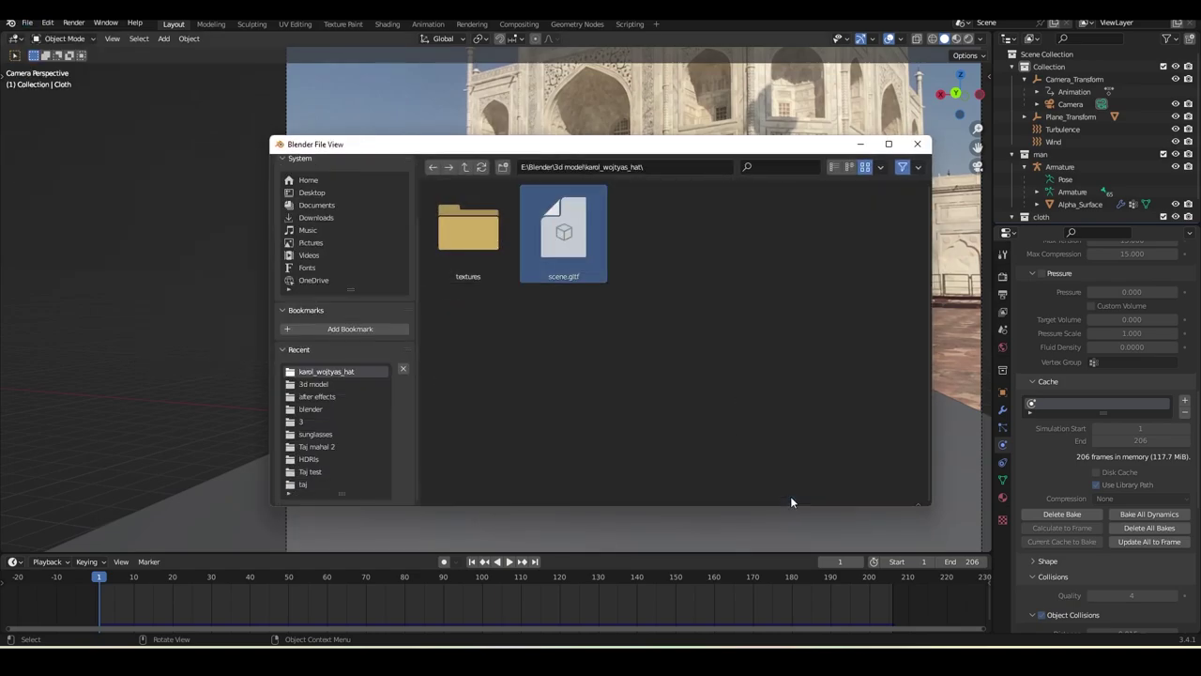
- Move the imported hat model into a new collection named "hat"
key(m)
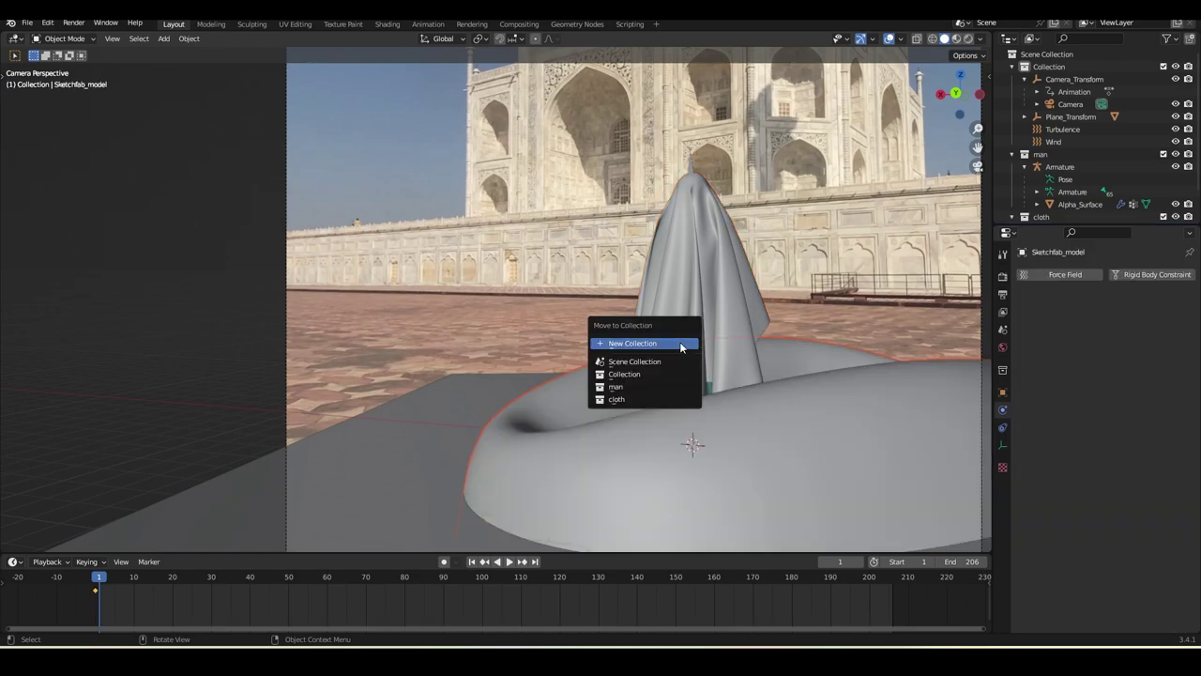
click(682, 344)
text(hat)
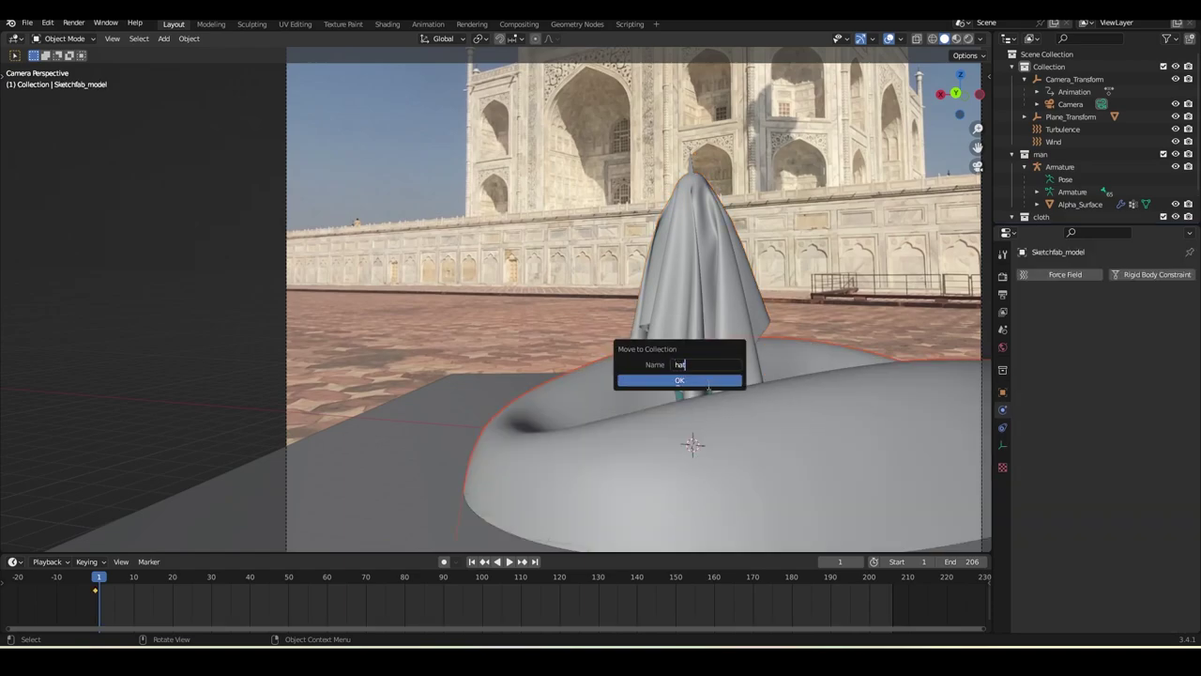
click(709, 381)
- Scale the hat down to about the size of the figure's head and raise it to head height
key(s)
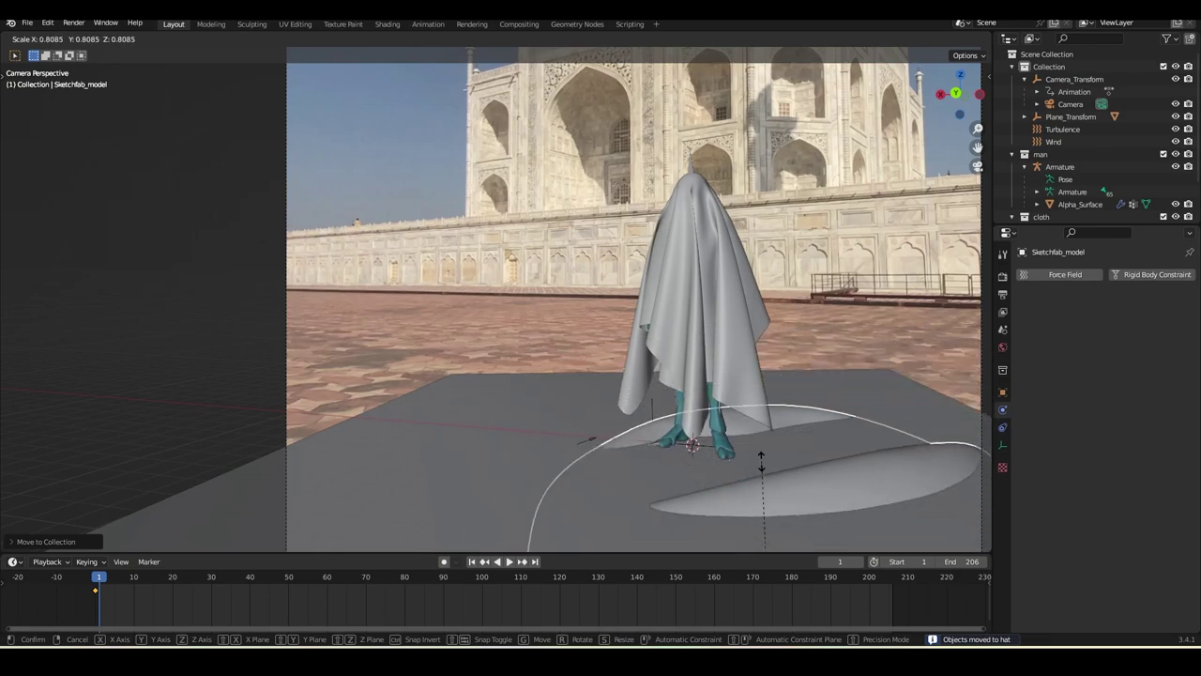
click(757, 520)
key(g)
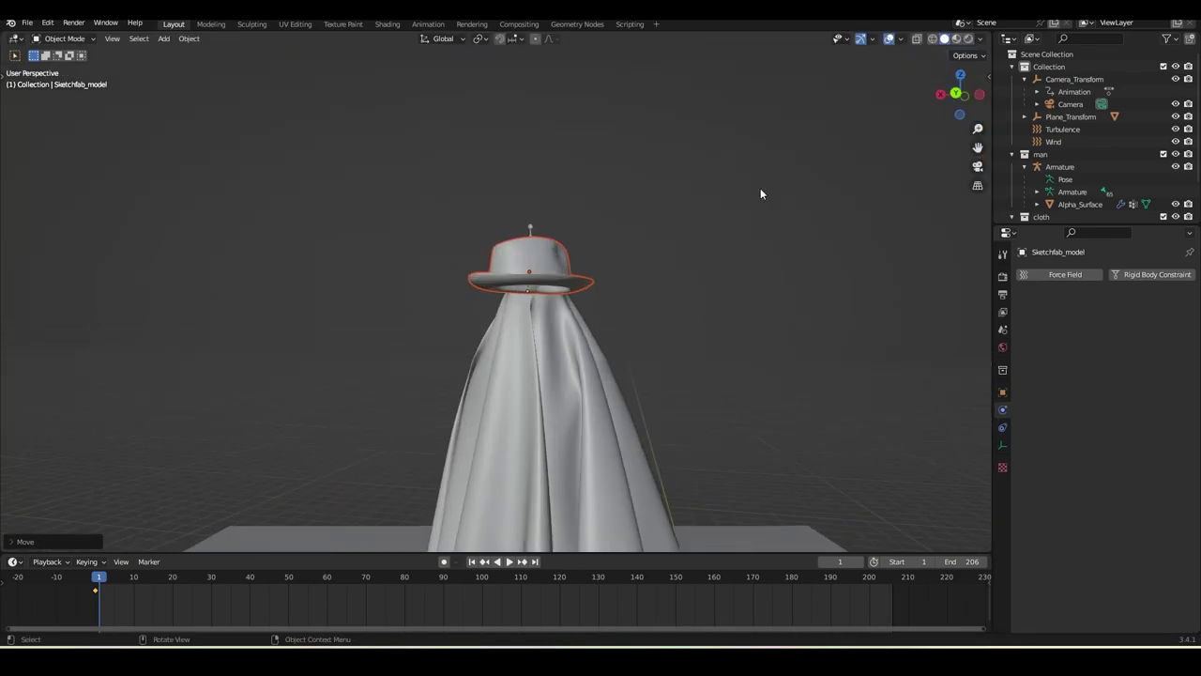
key(KP_Decimal)
middle_drag(723, 234, 763, 327)
- Center the hat over the figure's head in the top orthographic view and check it through the camera
key(KP_7)
scroll(763, 327, down, 3)
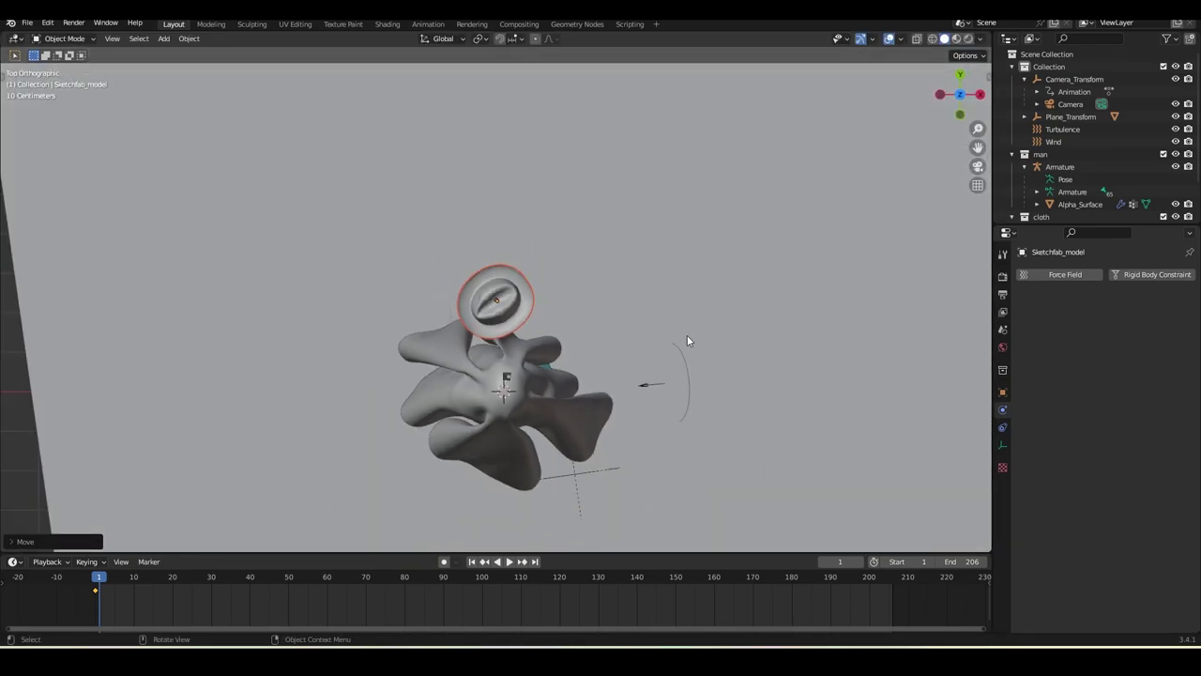
scroll(657, 343, down, 2)
key(g)
click(610, 410)
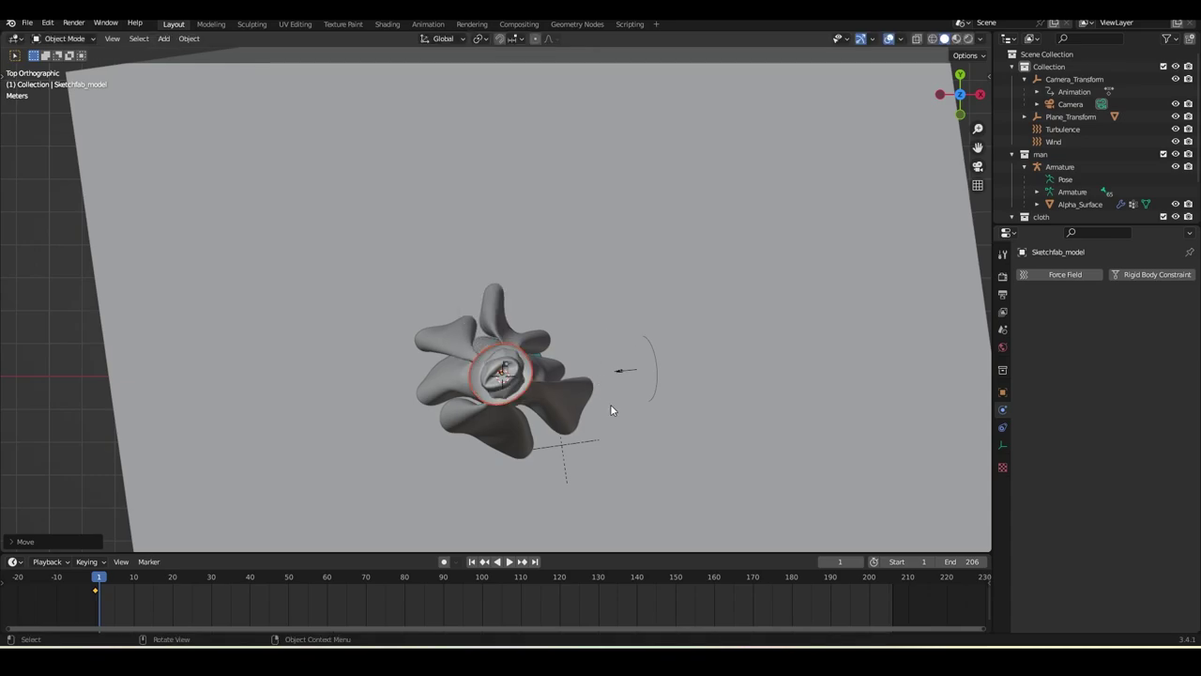
middle_drag(610, 409, 573, 343)
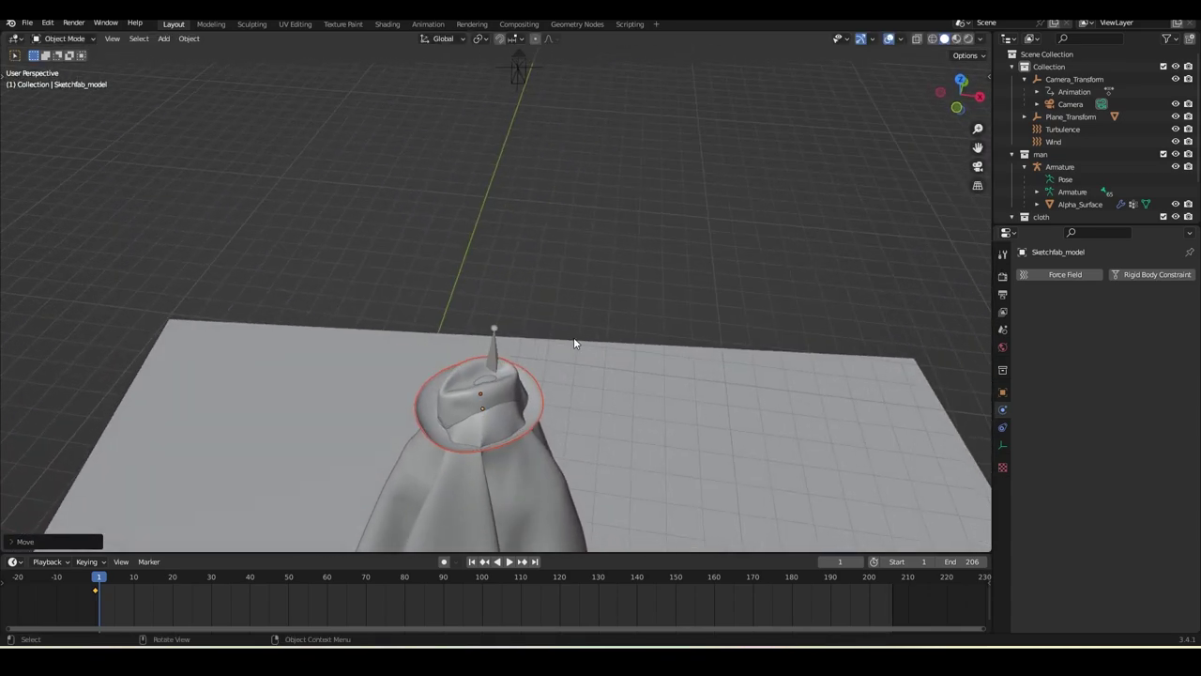
key(KP_0)
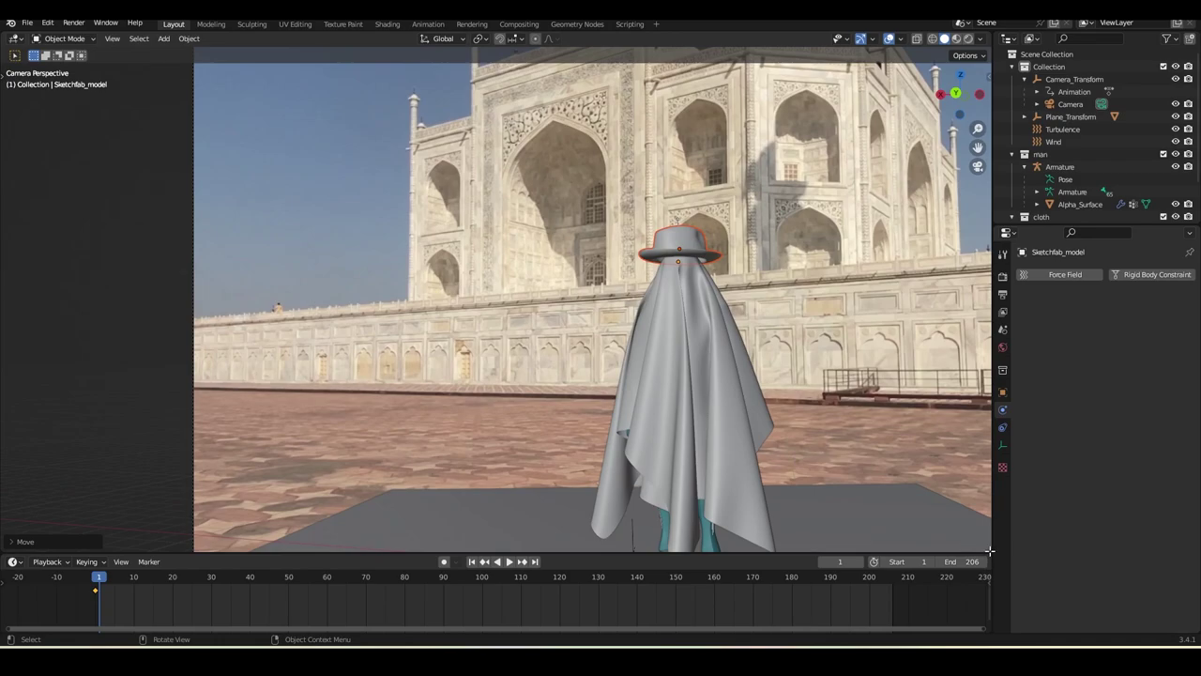
- Split the 3D viewport into two, one framing the camera view and the other showing the figure in free perspective
drag(990, 552, 454, 451)
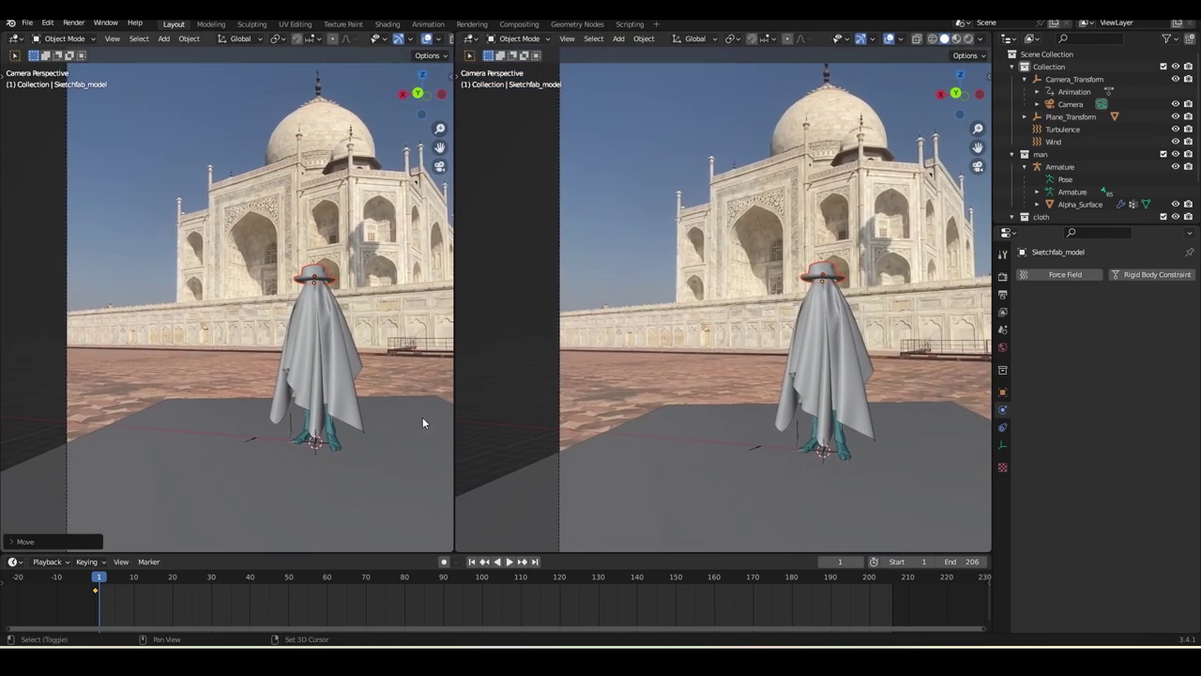
shift+middle_drag(422, 418, 347, 409)
scroll(379, 424, up, 2)
scroll(843, 401, down, 3)
middle_drag(810, 363, 745, 324)
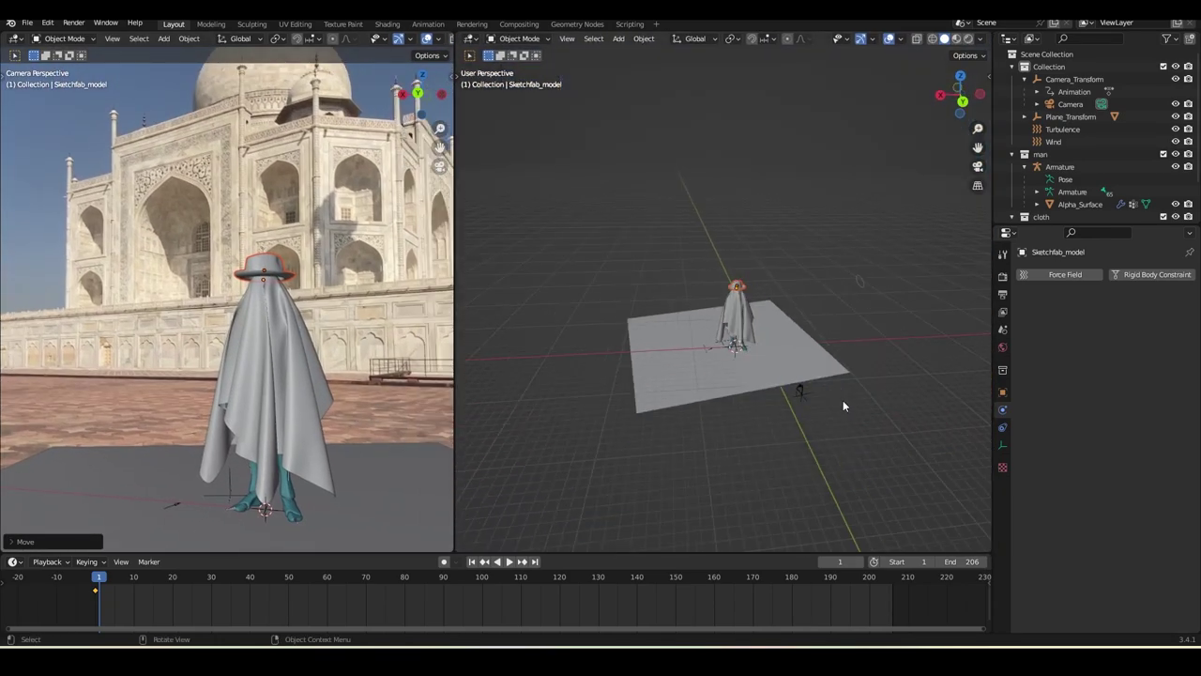
scroll(843, 399, up, 5)
scroll(746, 291, down, 2)
scroll(748, 289, up, 3)
scroll(748, 288, down, 3)
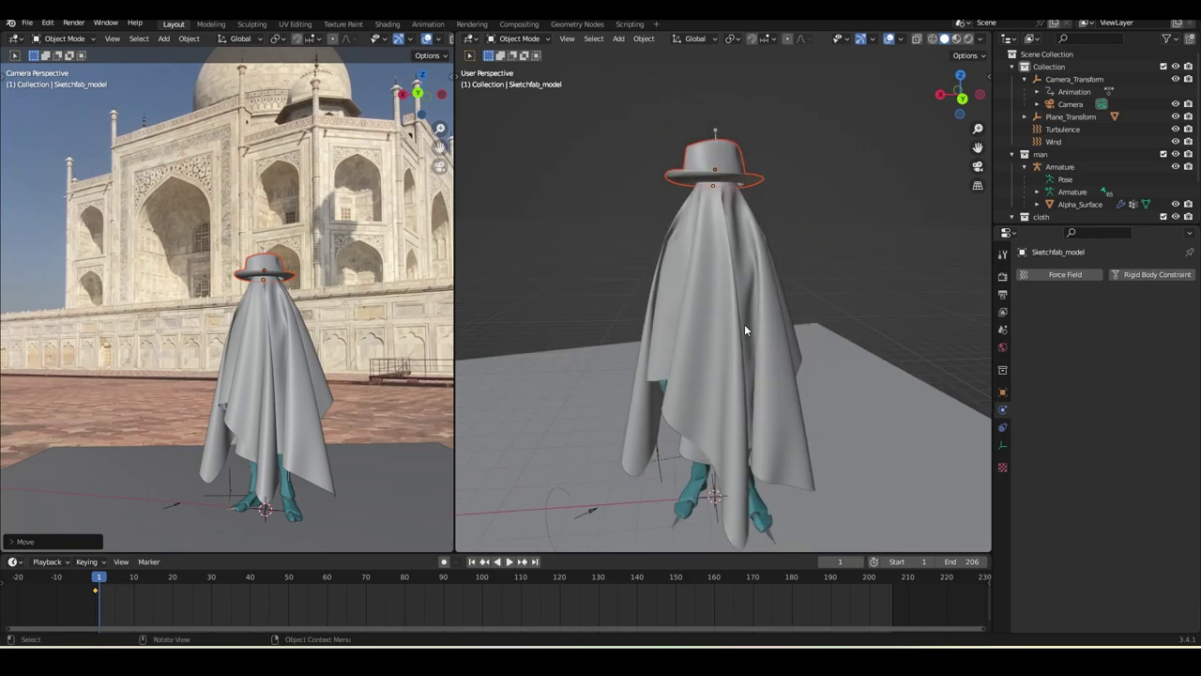
- Scale the hat down slightly and reposition it on the figure's head in the back orthographic view
key(ctrl+KP_1)
scroll(759, 325, up, 5)
shift+middle_drag(759, 245, 759, 361)
shift+middle_drag(760, 306, 767, 418)
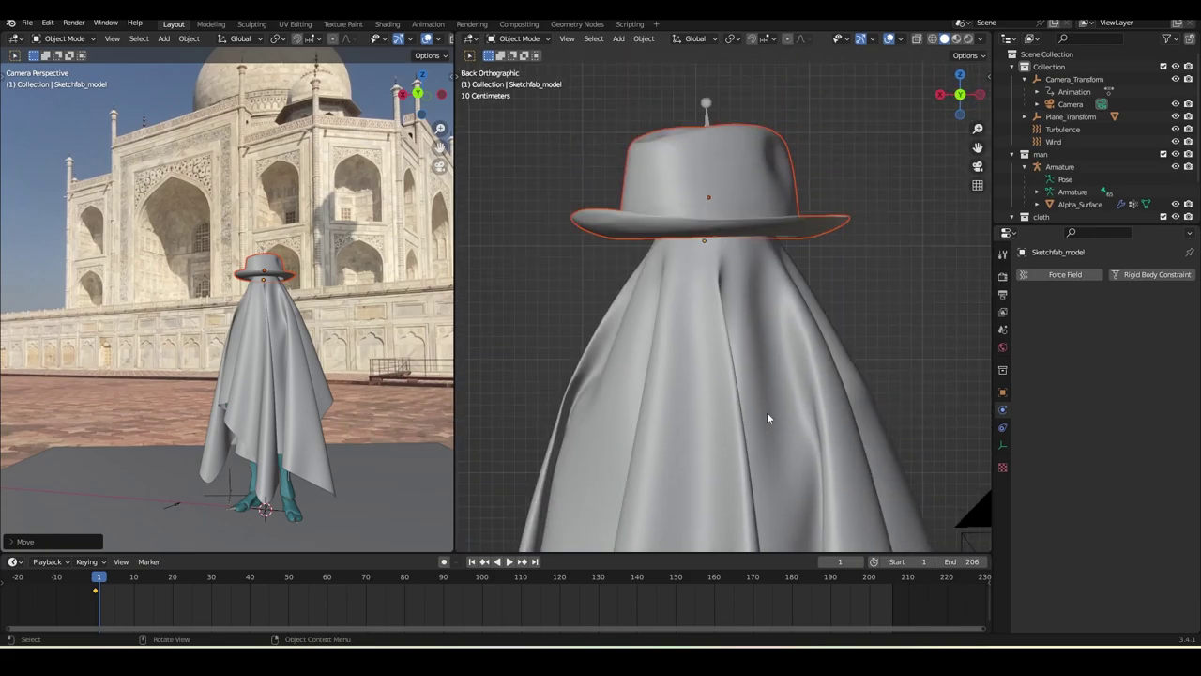
key(g)
click(775, 439)
key(s)
click(794, 397)
key(g)
click(797, 372)
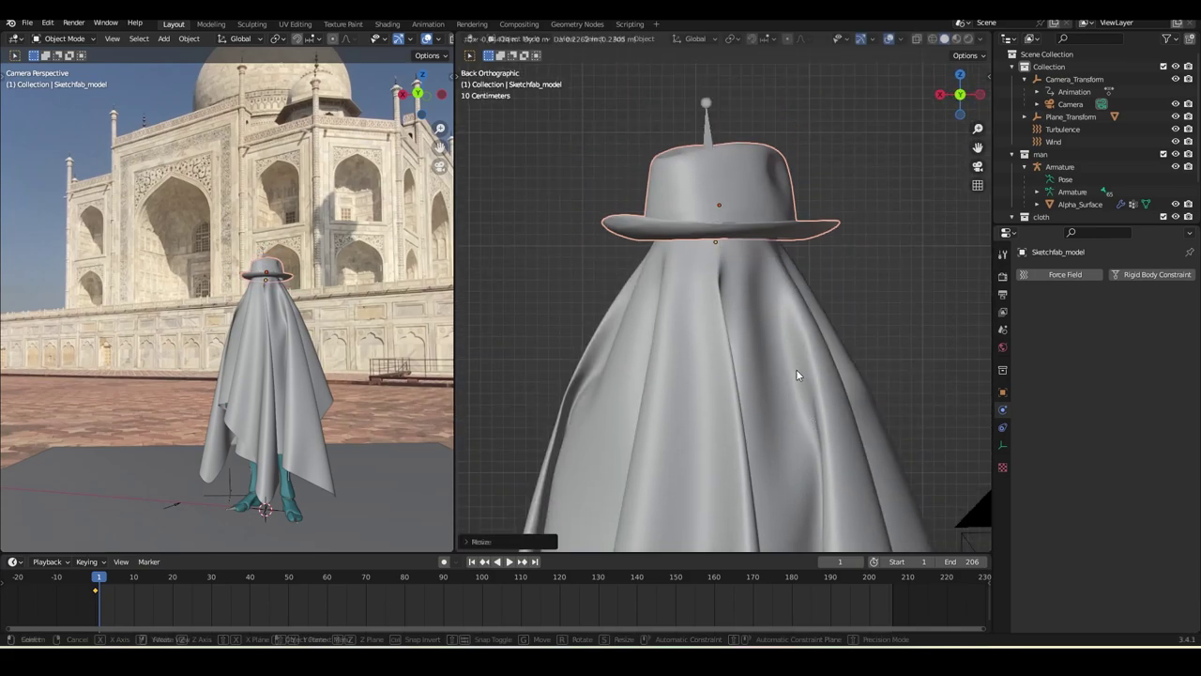
- Rotate the hat about the global Z axis so its creased end points along the back view
key(r)
key(z)
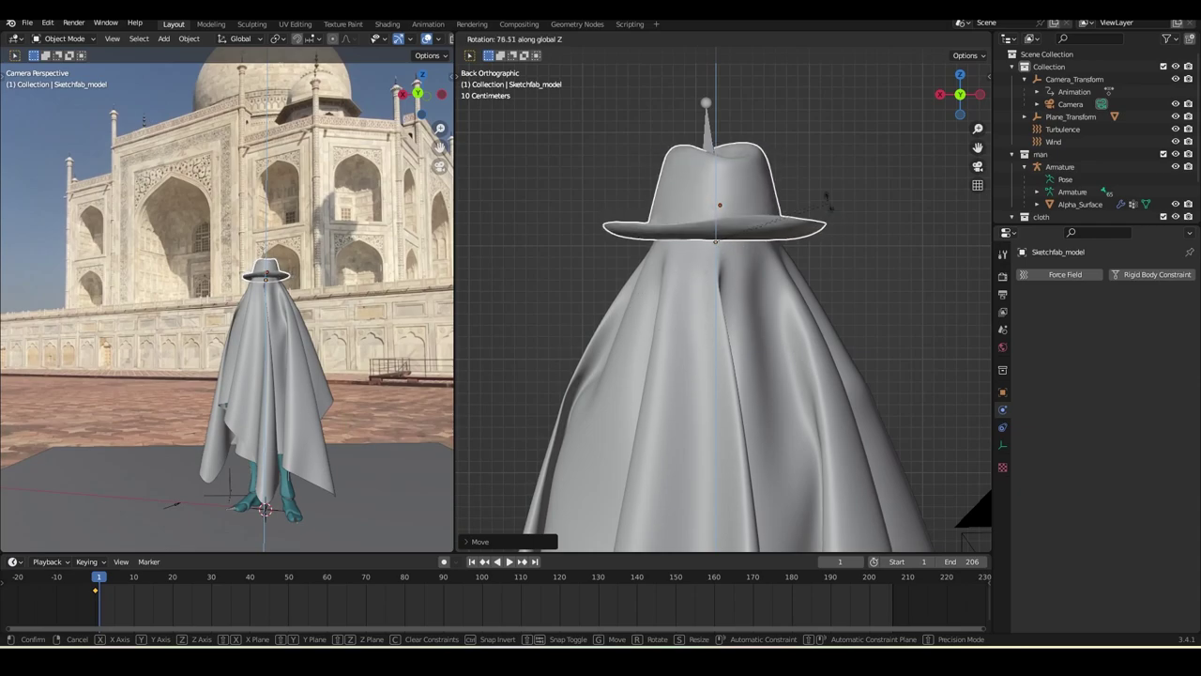
click(789, 270)
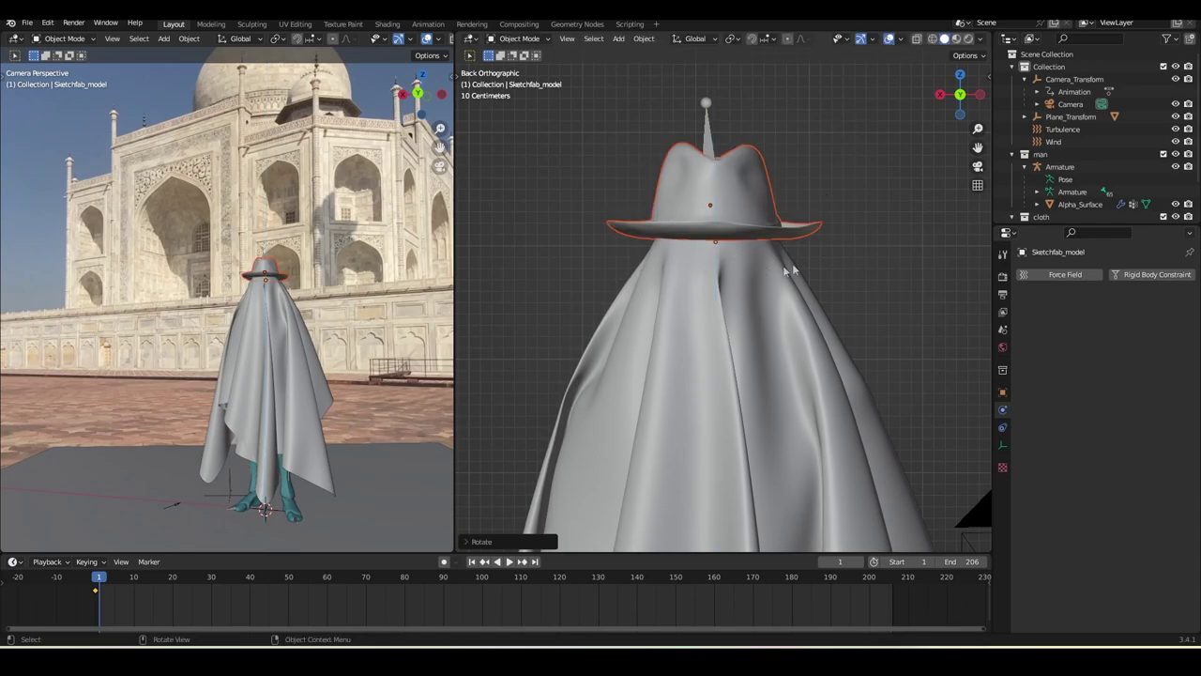
- Tilt the hat about 3.5 degrees in the back view and save the project
scroll(812, 265, up, 2)
key(r)
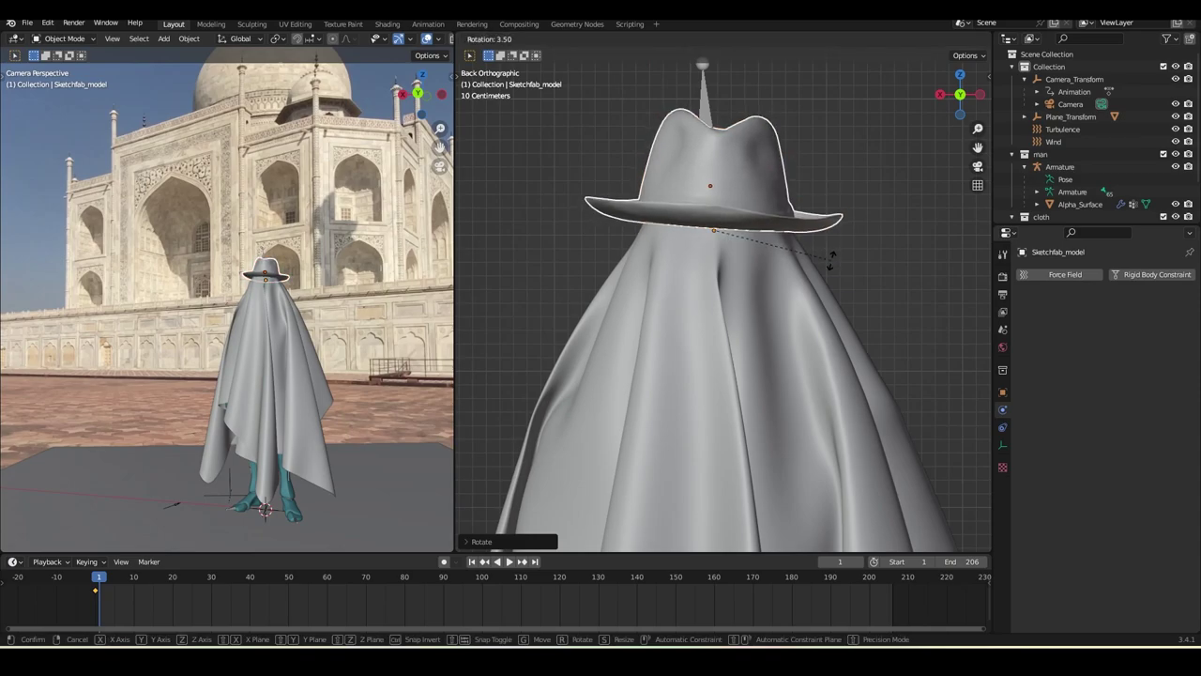
click(831, 259)
key(ctrl+s)
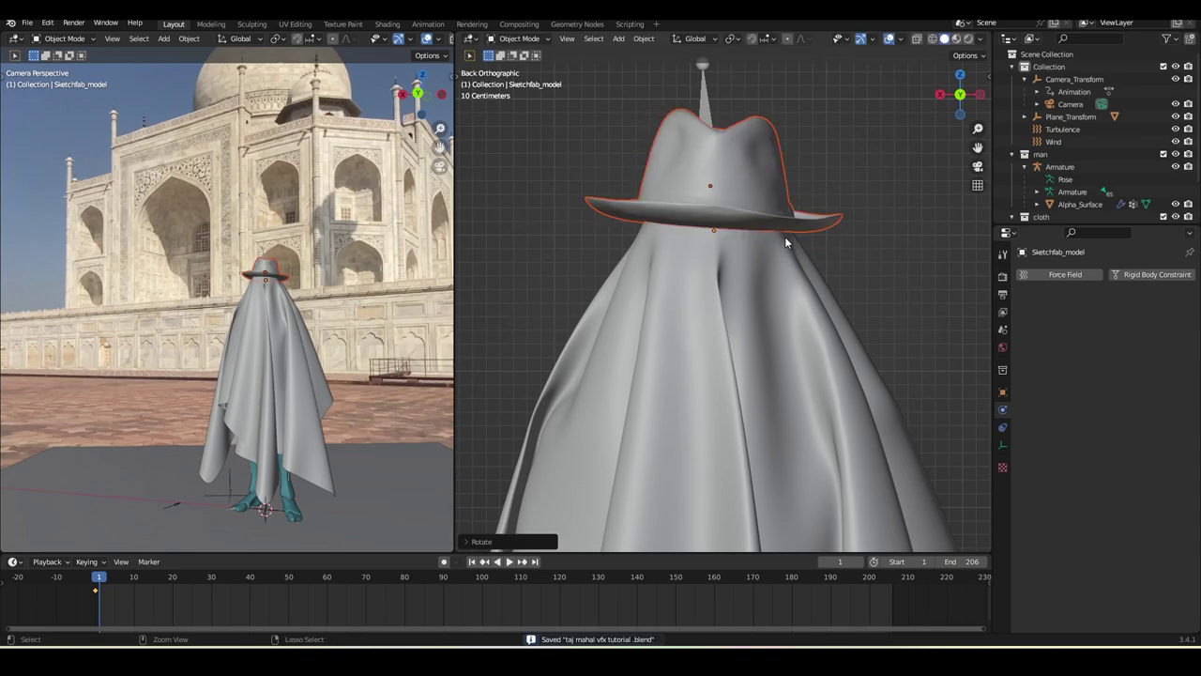
- Place the 3D cursor at the selected hat
key(ctrl+a)
click(773, 218)
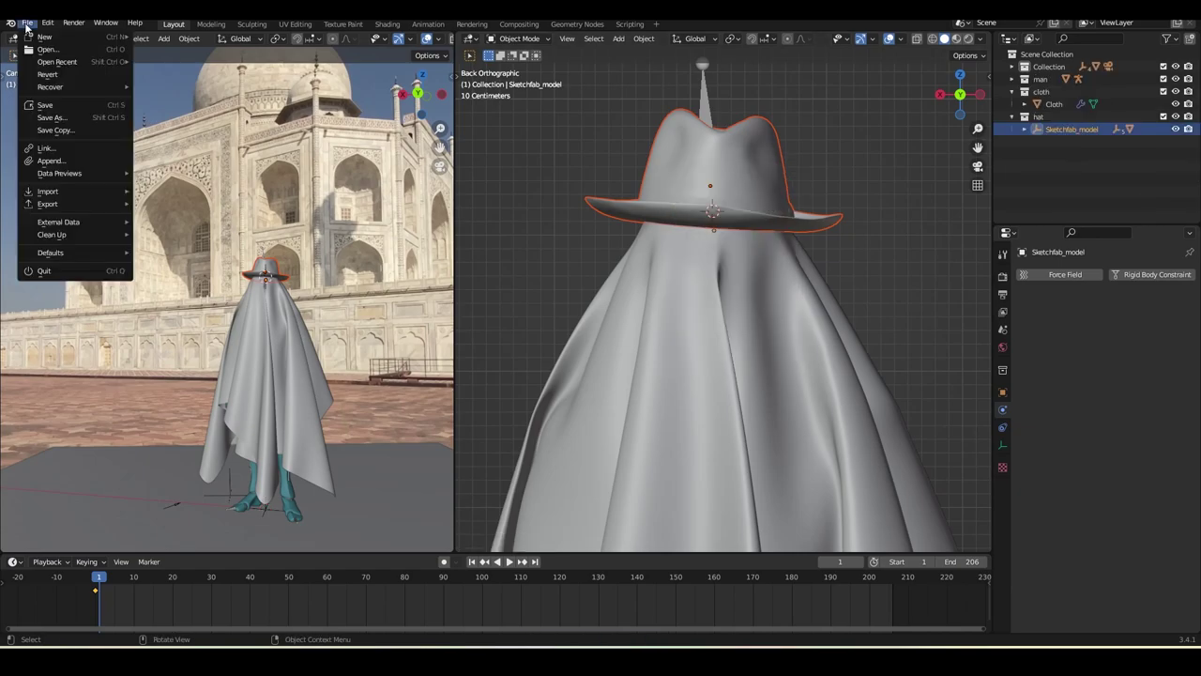
- Import the sunglasses model scene.gltf in glTF 2.0 format from the sunglasses folder
mouse_move(52, 192)
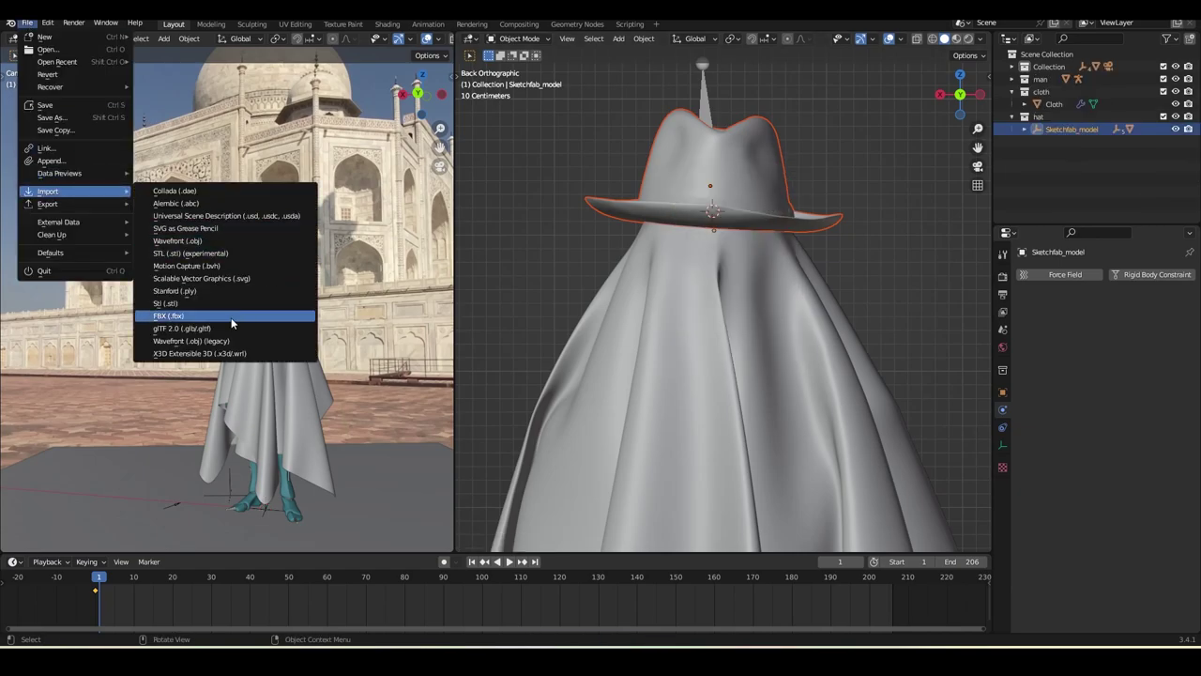
click(232, 328)
click(465, 167)
double_click(485, 241)
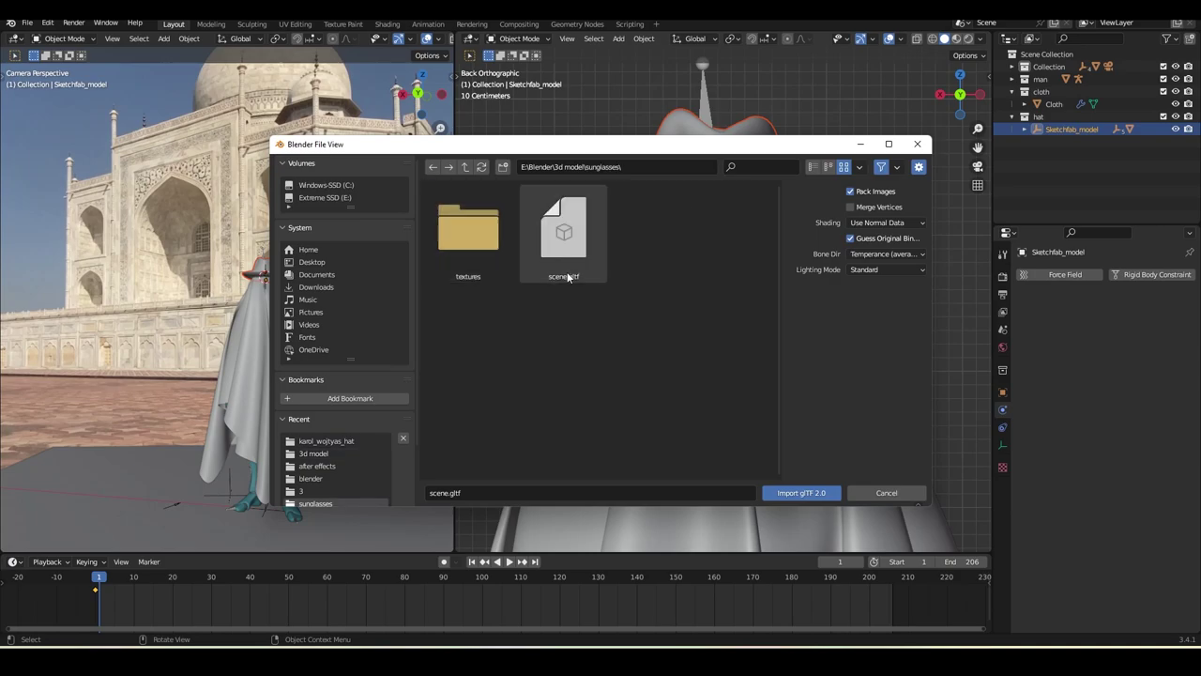
click(568, 274)
click(796, 492)
- Move the imported sunglasses into a new collection named glass
key(m)
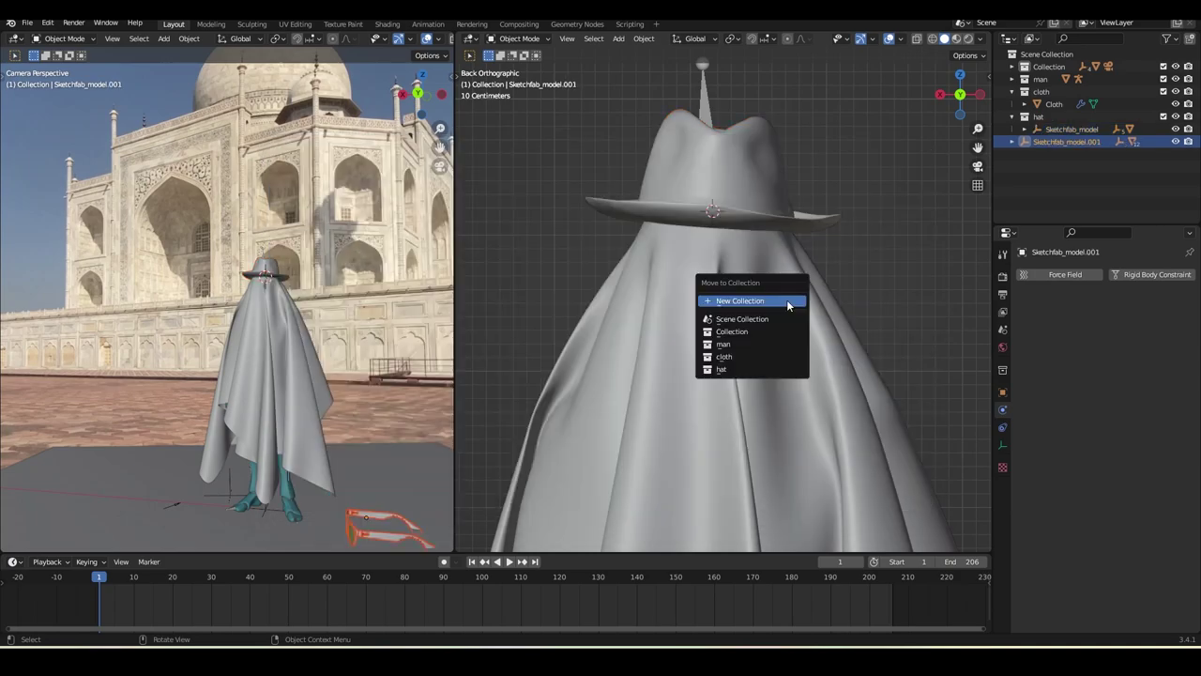
click(788, 301)
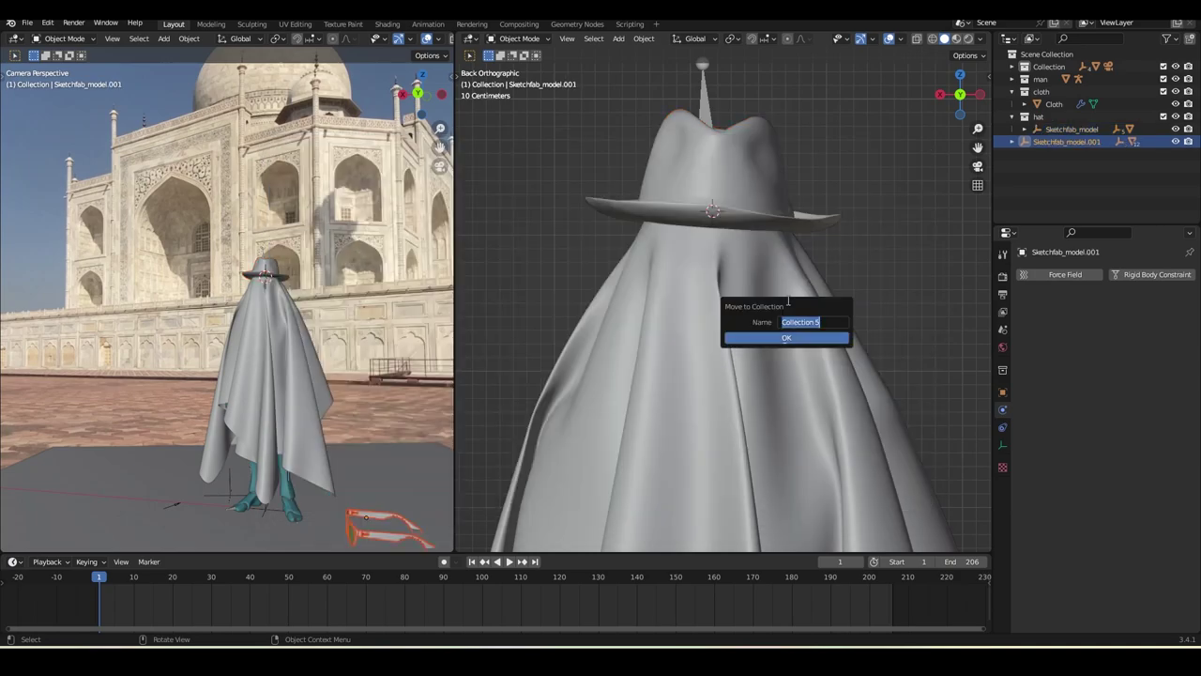
key(Return)
- Isolate the imported sunglasses in local view and delete the green-lensed pair
key(slash)
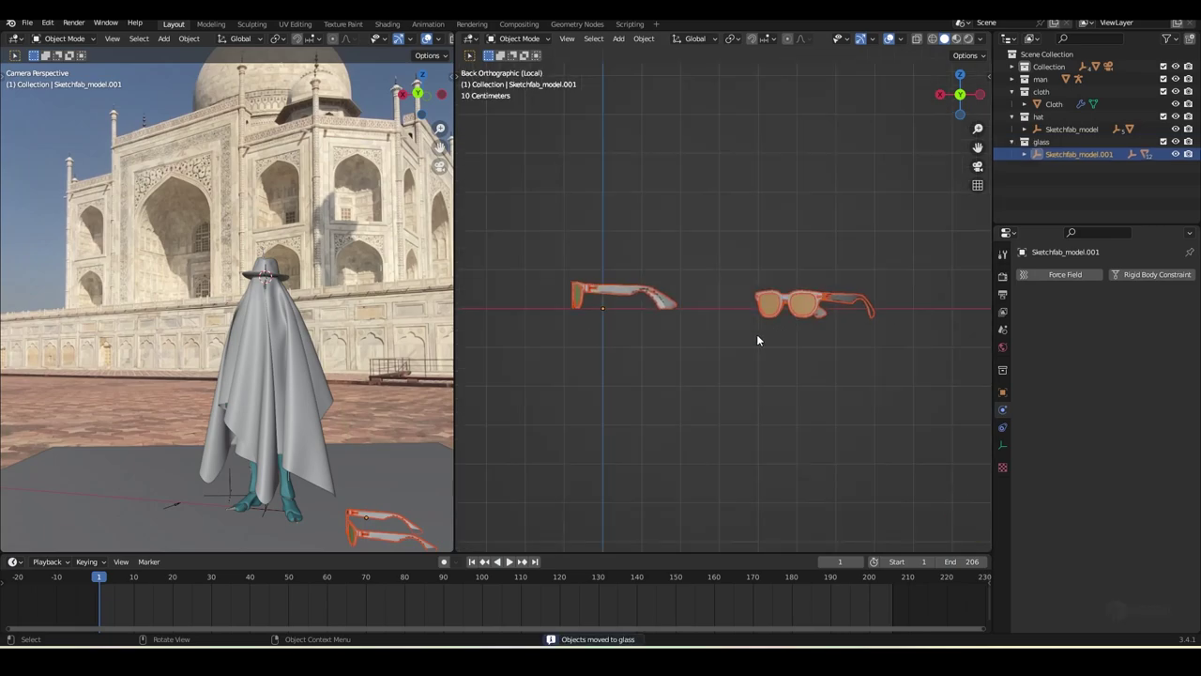
scroll(756, 338, down, 5)
middle_drag(740, 326, 858, 360)
scroll(778, 381, up, 6)
click(782, 409)
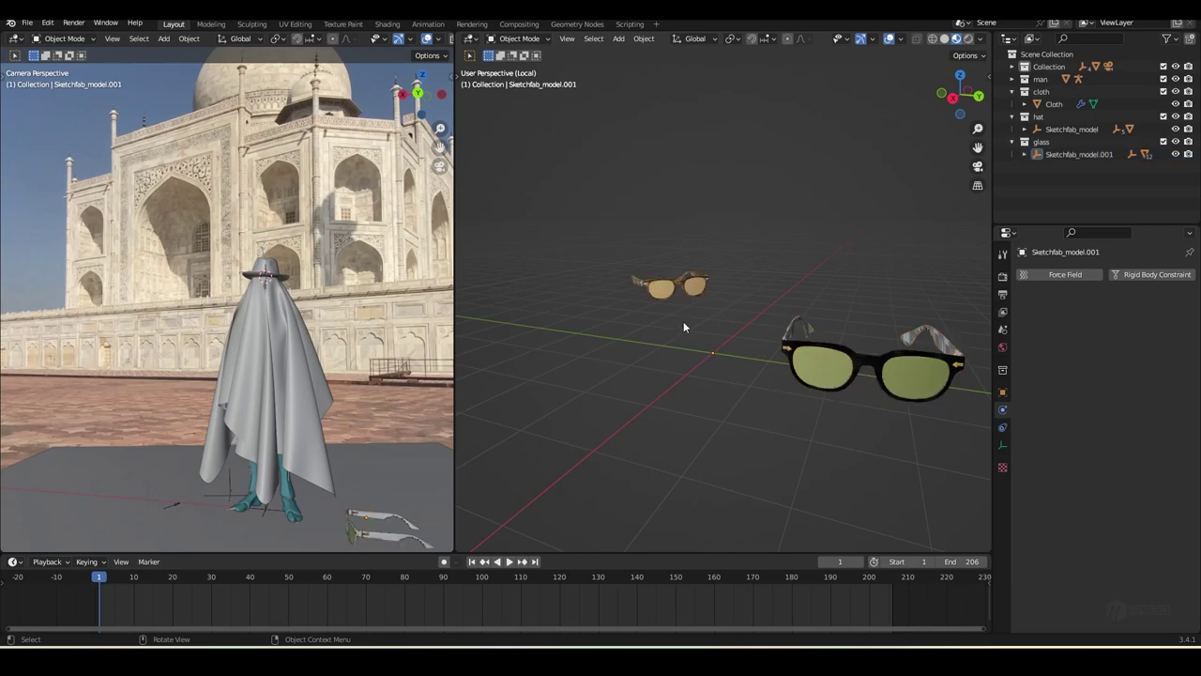
middle_drag(683, 327, 779, 373)
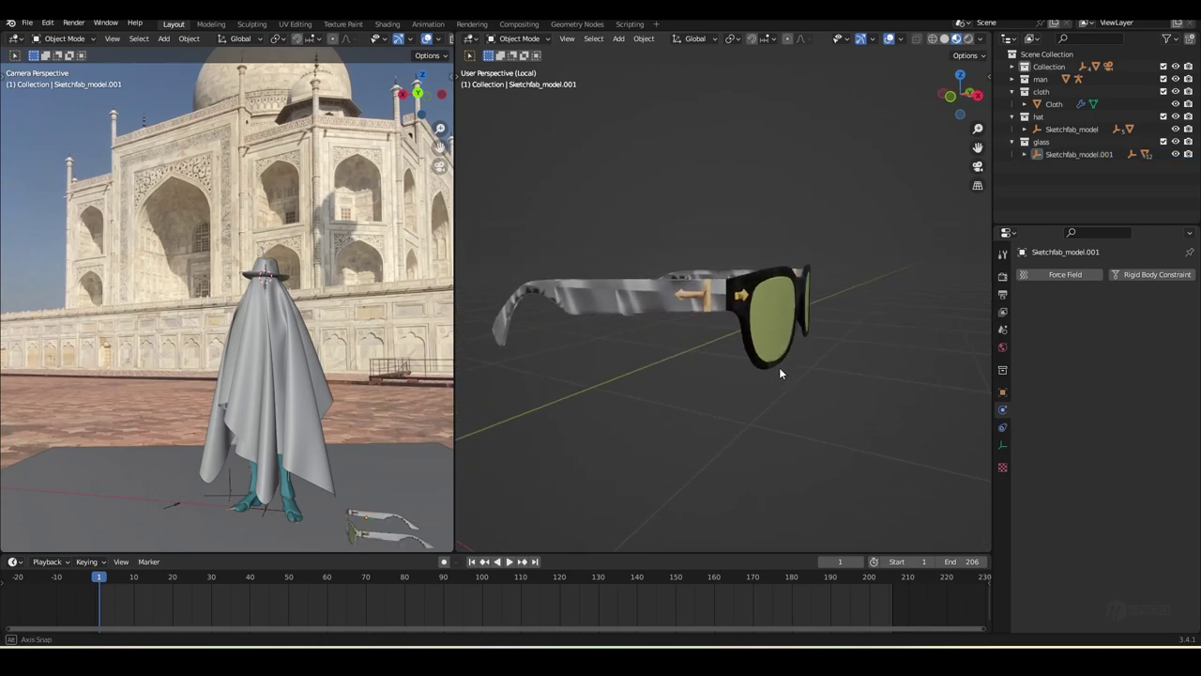
scroll(778, 374, down, 4)
drag(588, 198, 830, 362)
drag(785, 284, 867, 343)
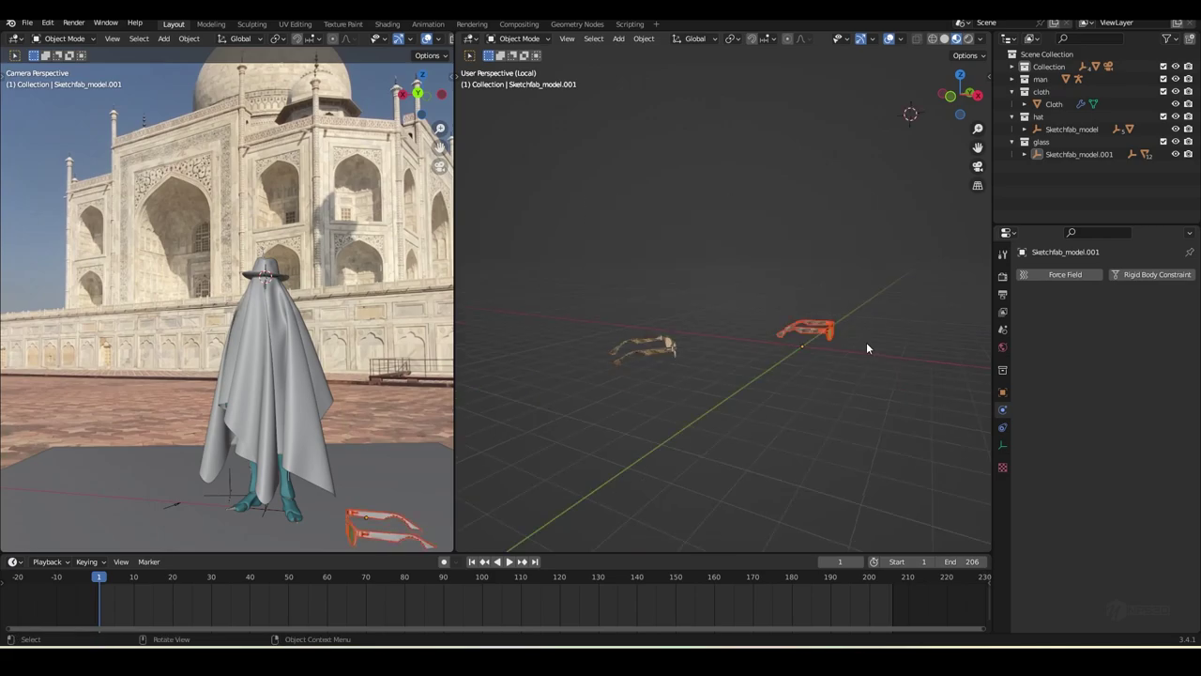
key(Delete)
- Select all parts of the remaining sunglasses and set their origin to the middle of their geometry
drag(580, 284, 719, 425)
key(KP_7)
click(738, 402)
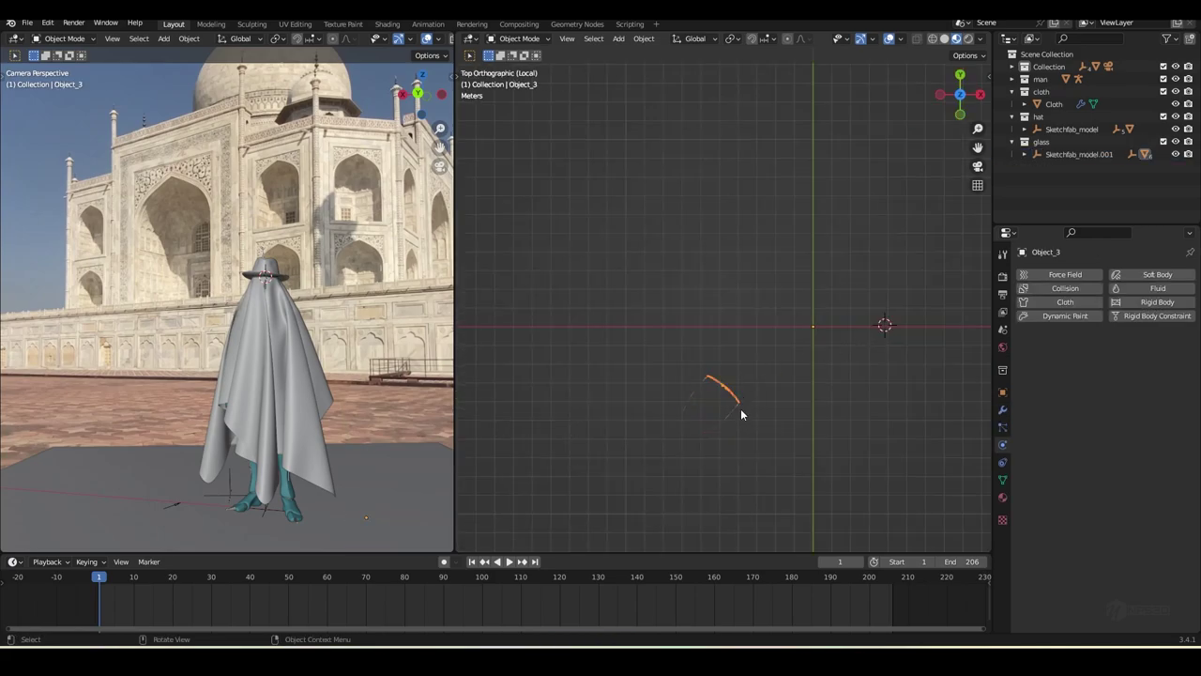
middle_drag(741, 408, 879, 347)
drag(705, 164, 943, 397)
middle_drag(943, 397, 902, 371)
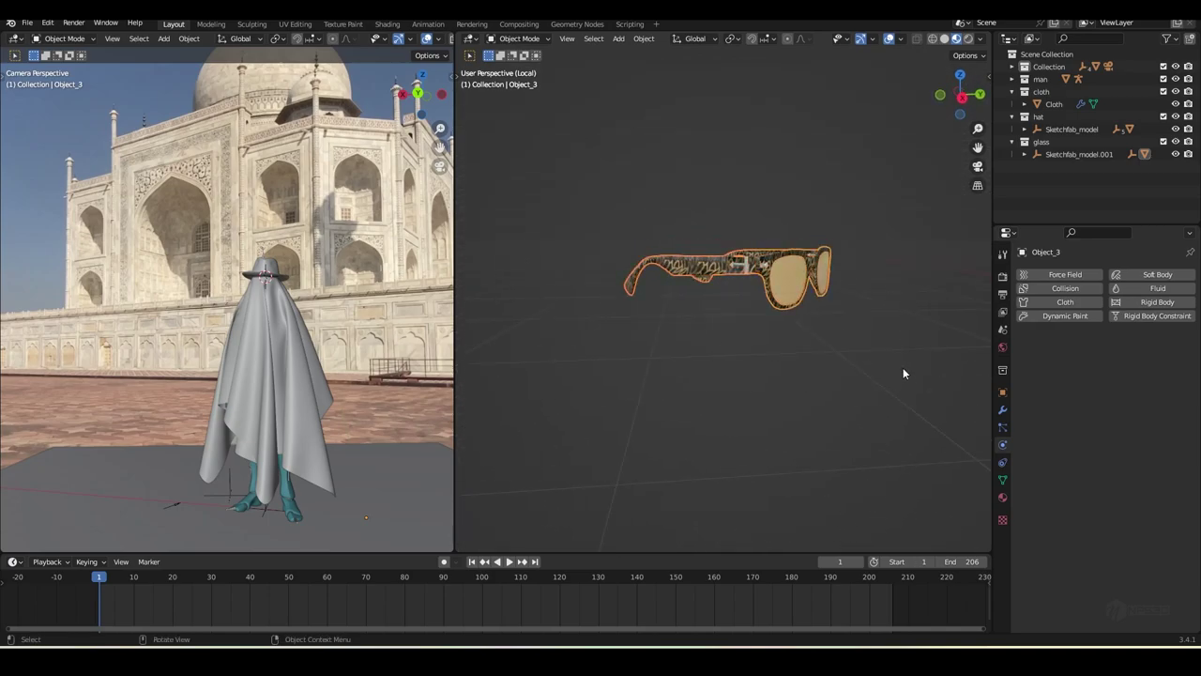
key(KP_7)
right_click(850, 298)
mouse_move(845, 341)
click(938, 359)
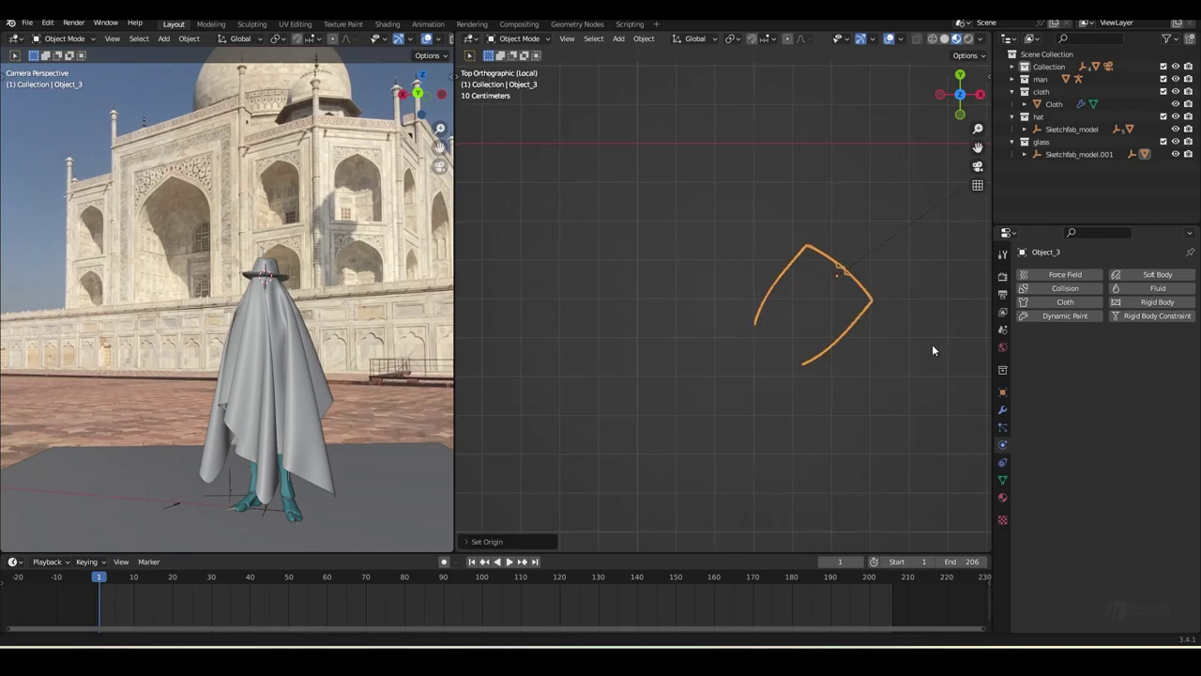
- Clear the sunglasses' location and rotate them about the global Z axis in the top view until the arms run along the X axis
shift+middle_drag(932, 350, 818, 398)
key(alt+g)
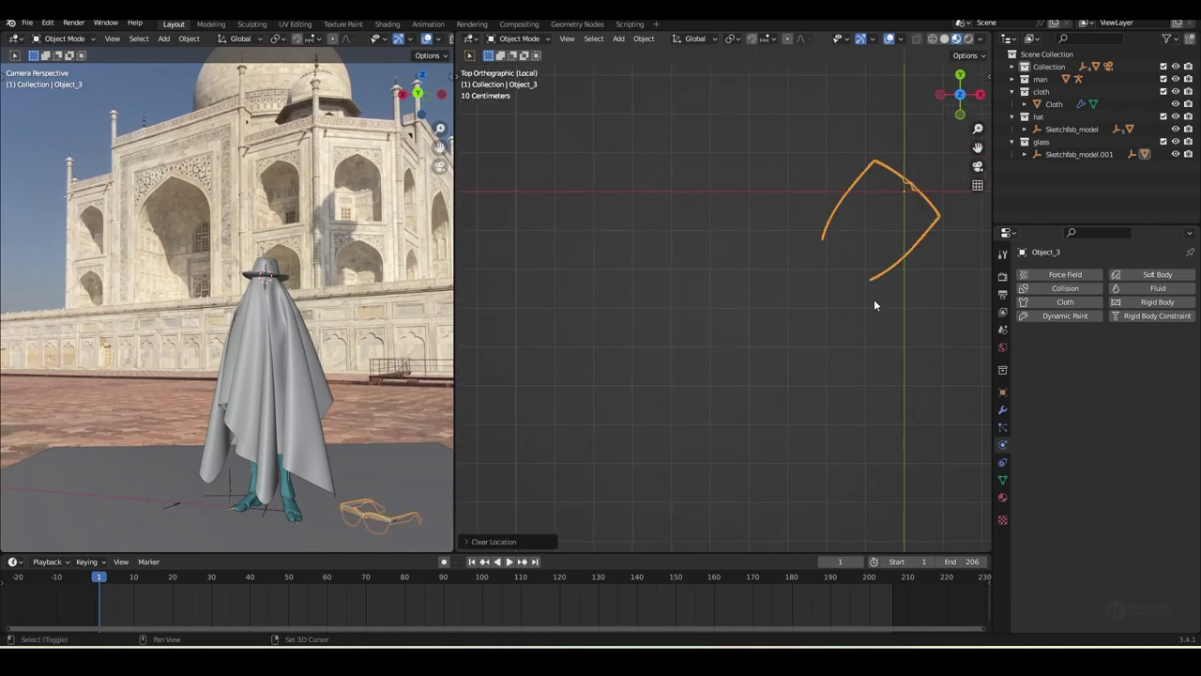
shift+middle_drag(874, 299, 850, 333)
key(r)
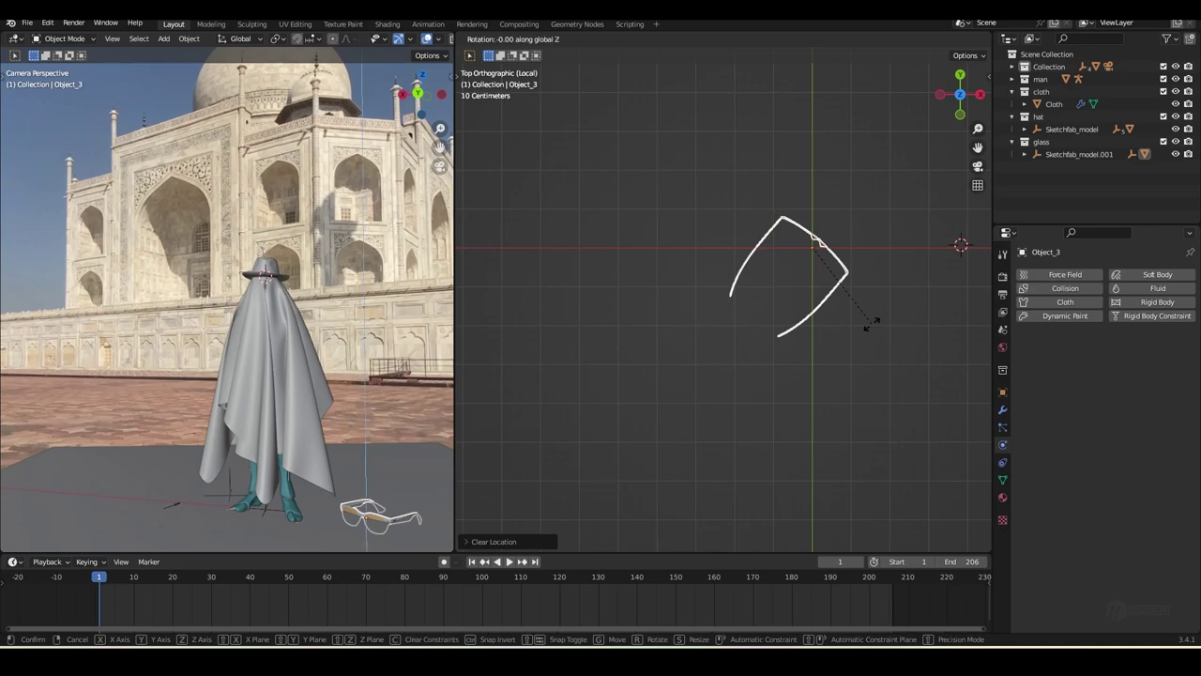
click(793, 349)
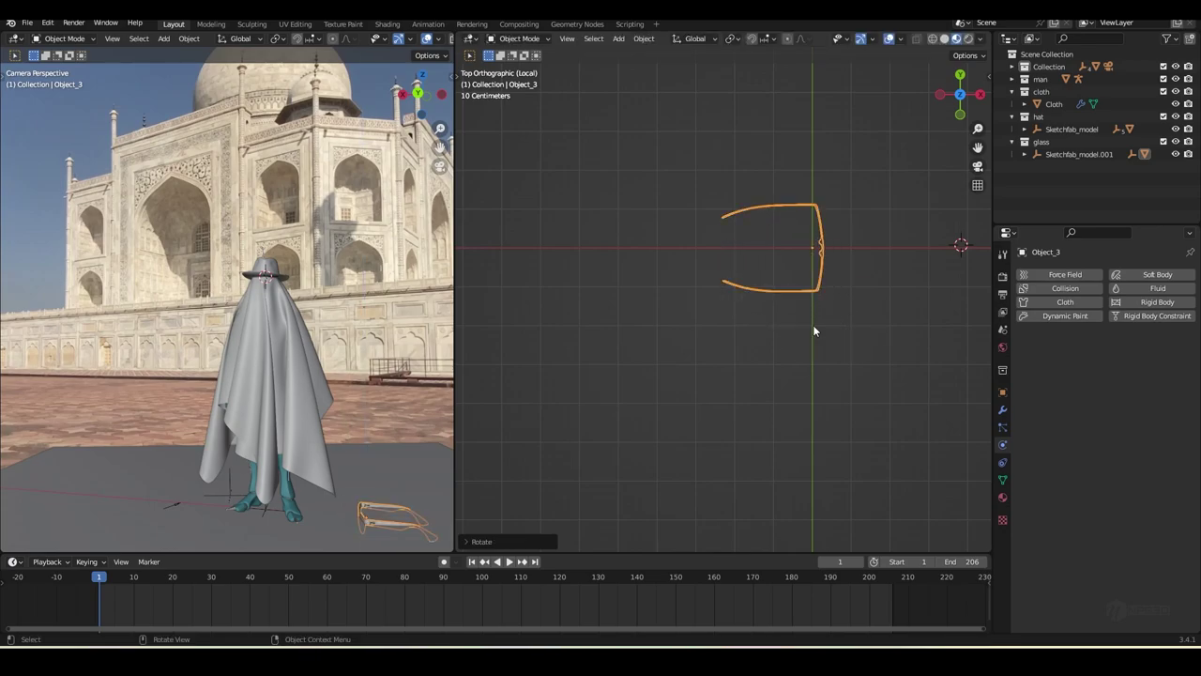
- Snap the sunglasses to the 3D cursor and rotate them 90 degrees about the global Z axis
key(shift+s)
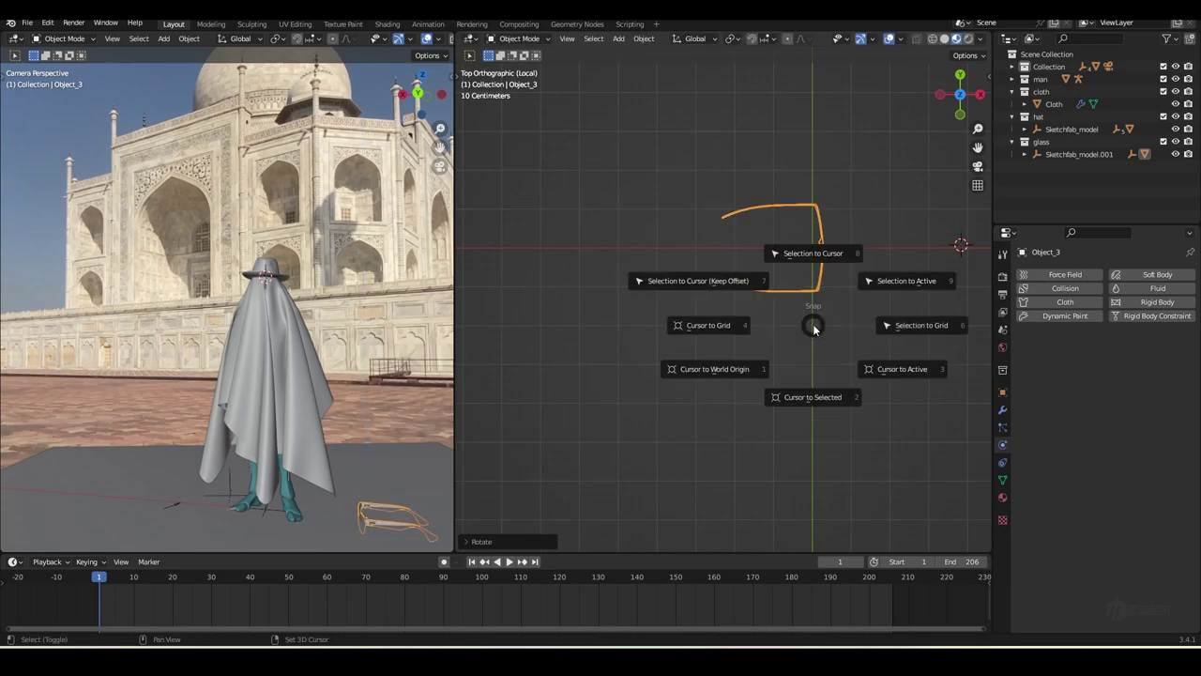
click(802, 265)
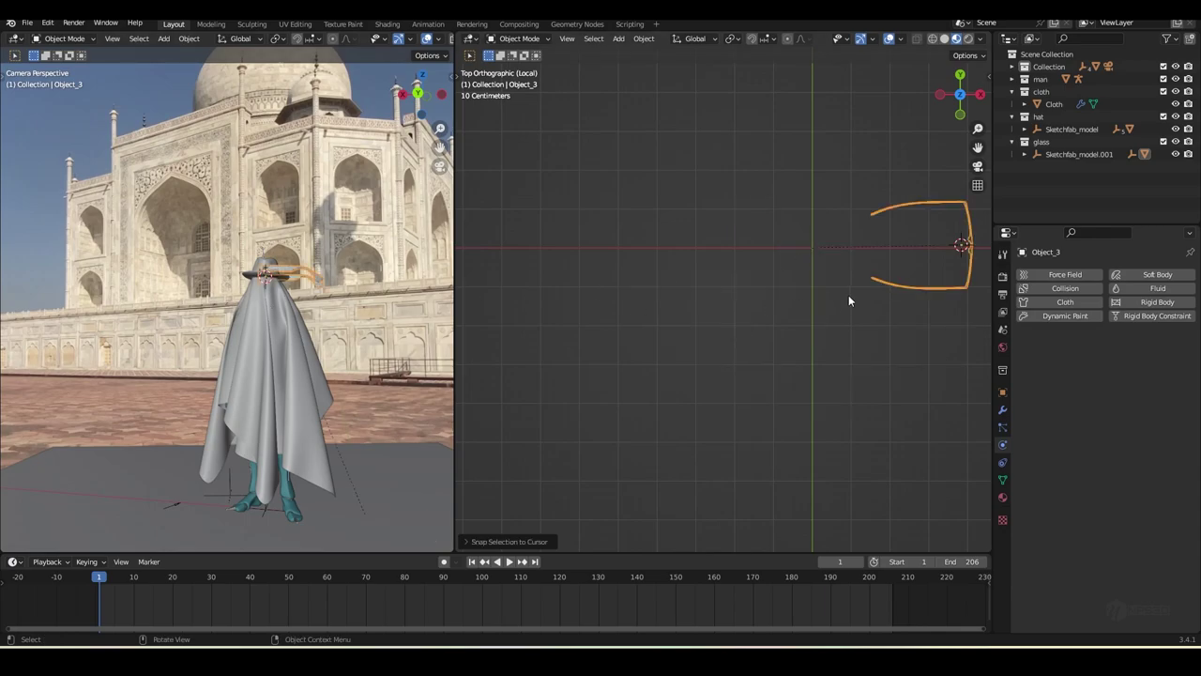
shift+middle_drag(925, 287, 759, 325)
key(KP_3)
scroll(758, 315, down, 4)
shift+middle_drag(745, 207, 749, 440)
scroll(748, 345, up, 7)
scroll(372, 257, up, 4)
shift+middle_drag(371, 256, 173, 307)
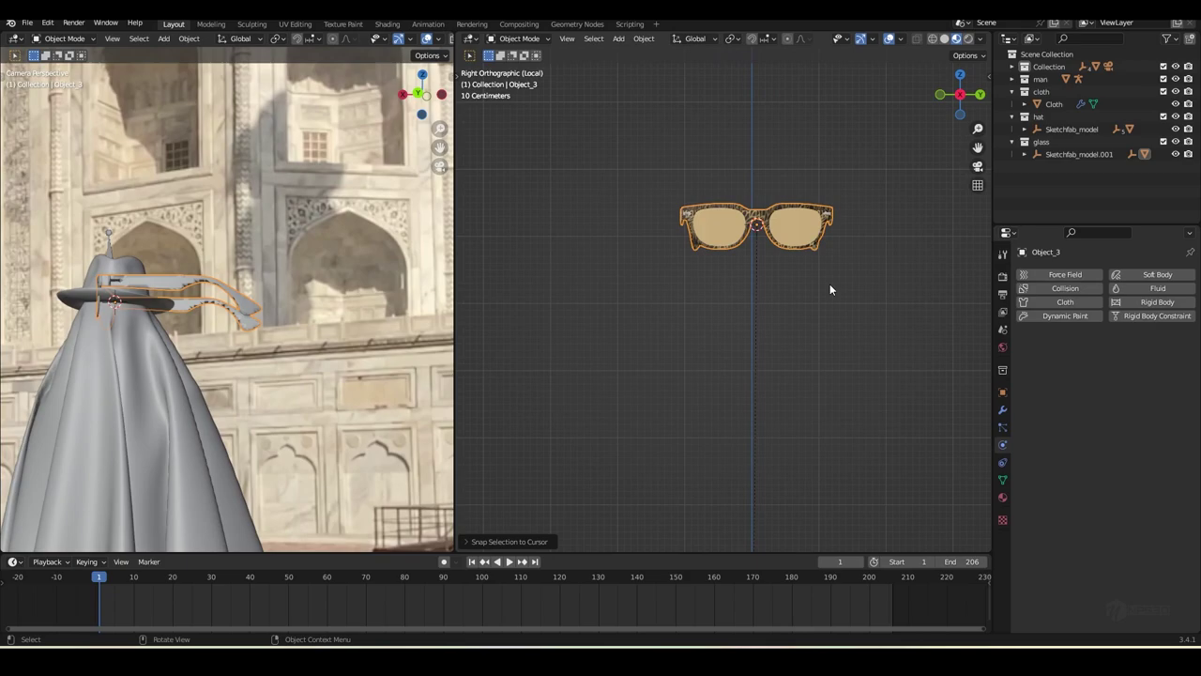
key(r)
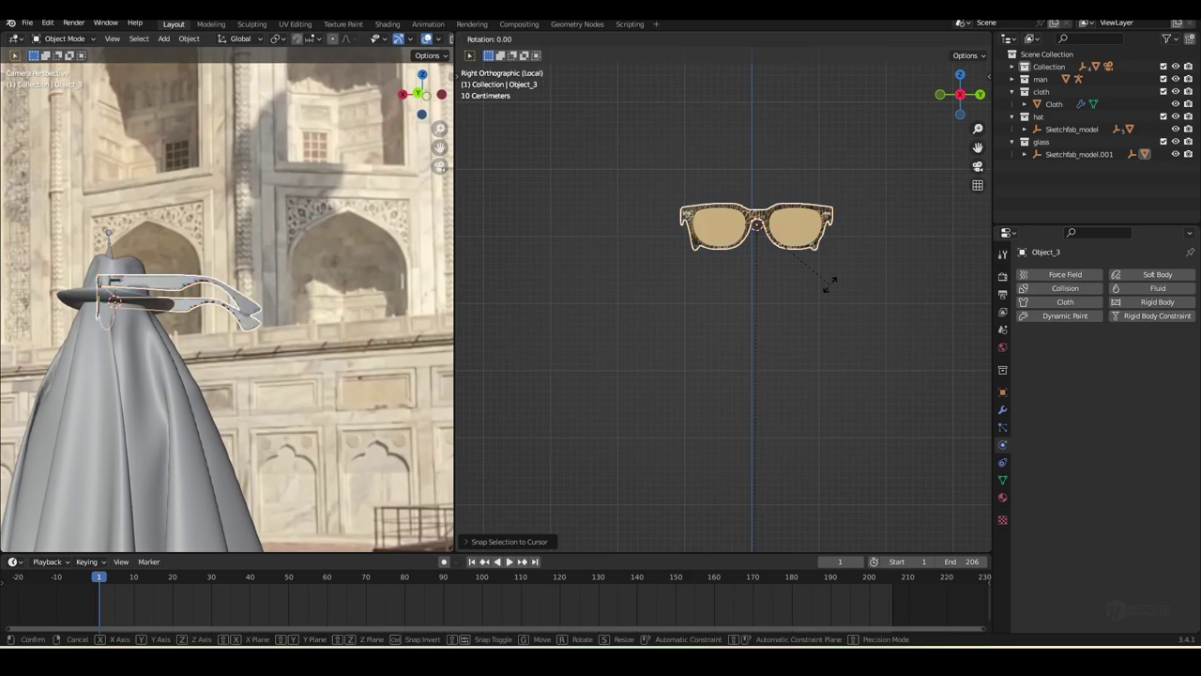
key(z)
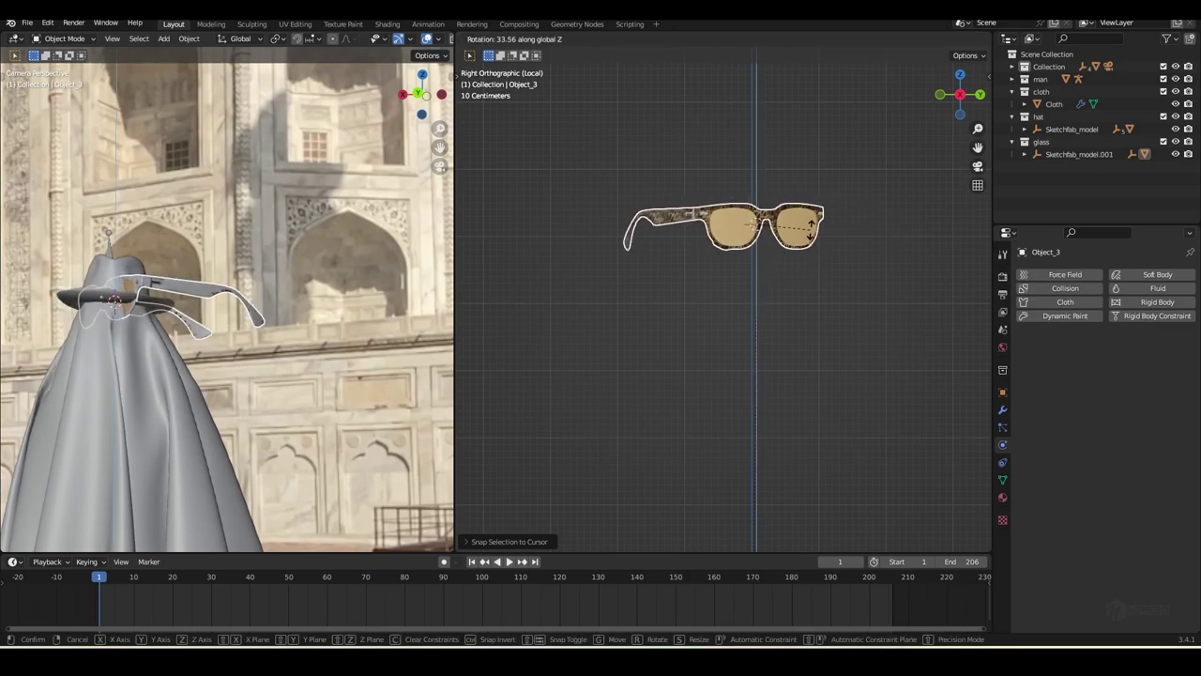
text(090)
key(Return)
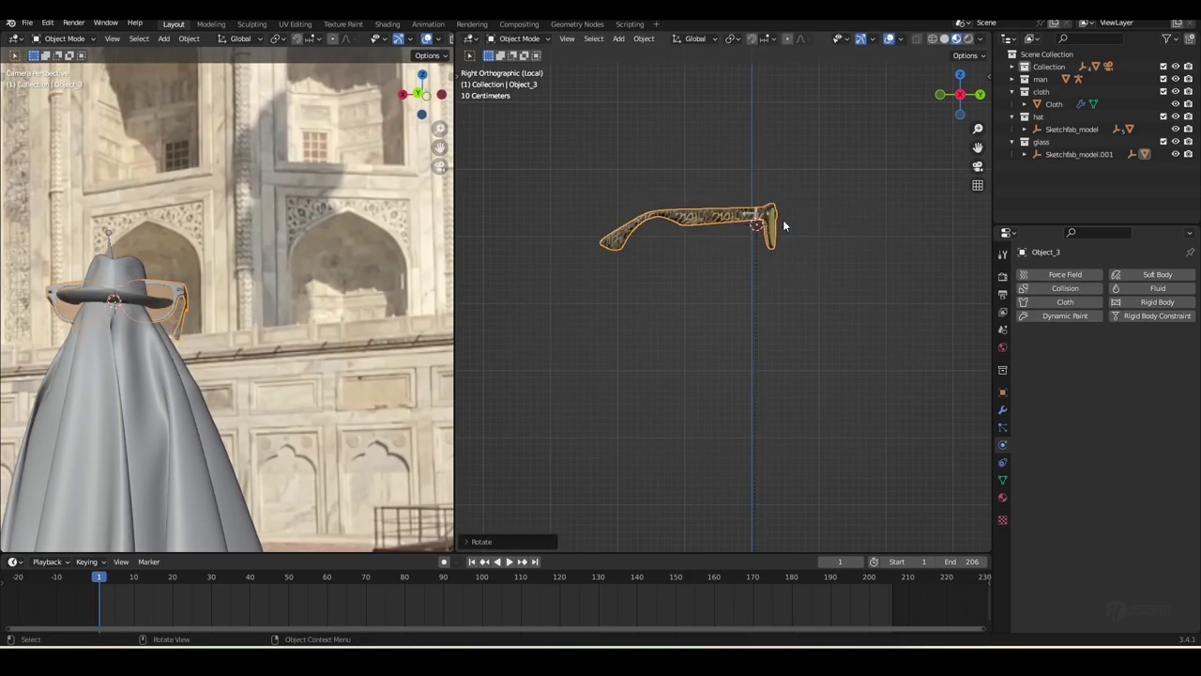
- Scale the sunglasses down to fit the hat and move them about 0.28 m along the global Y axis
key(s)
click(793, 247)
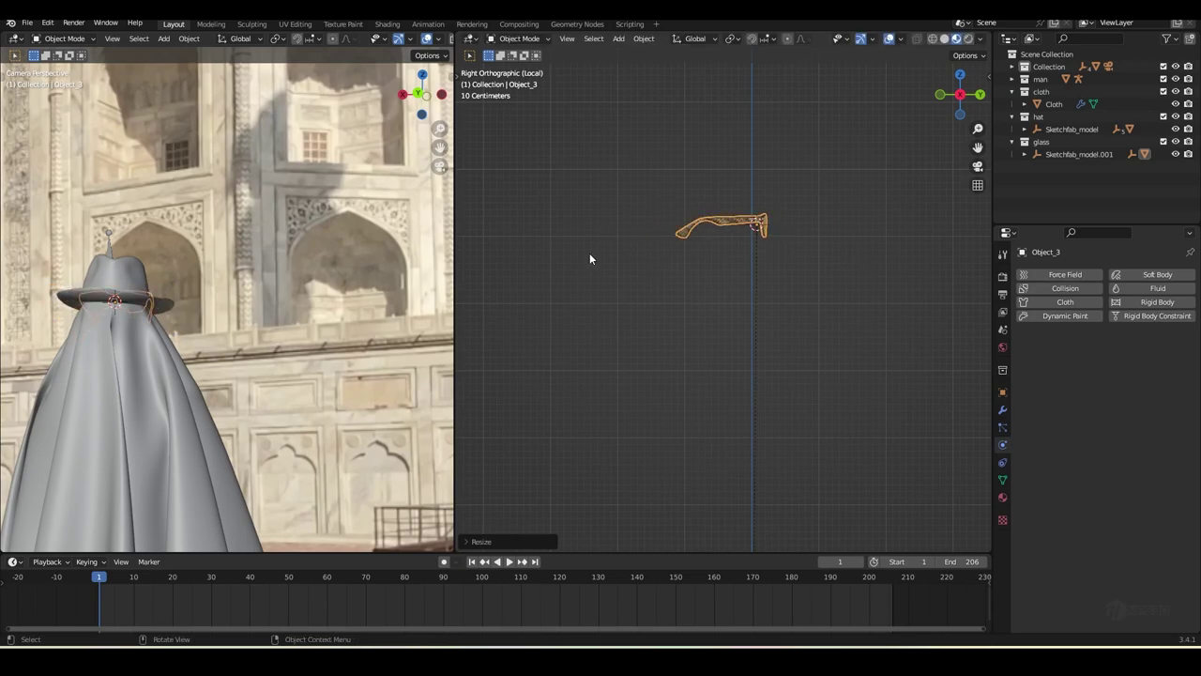
key(g)
key(g)
key(y)
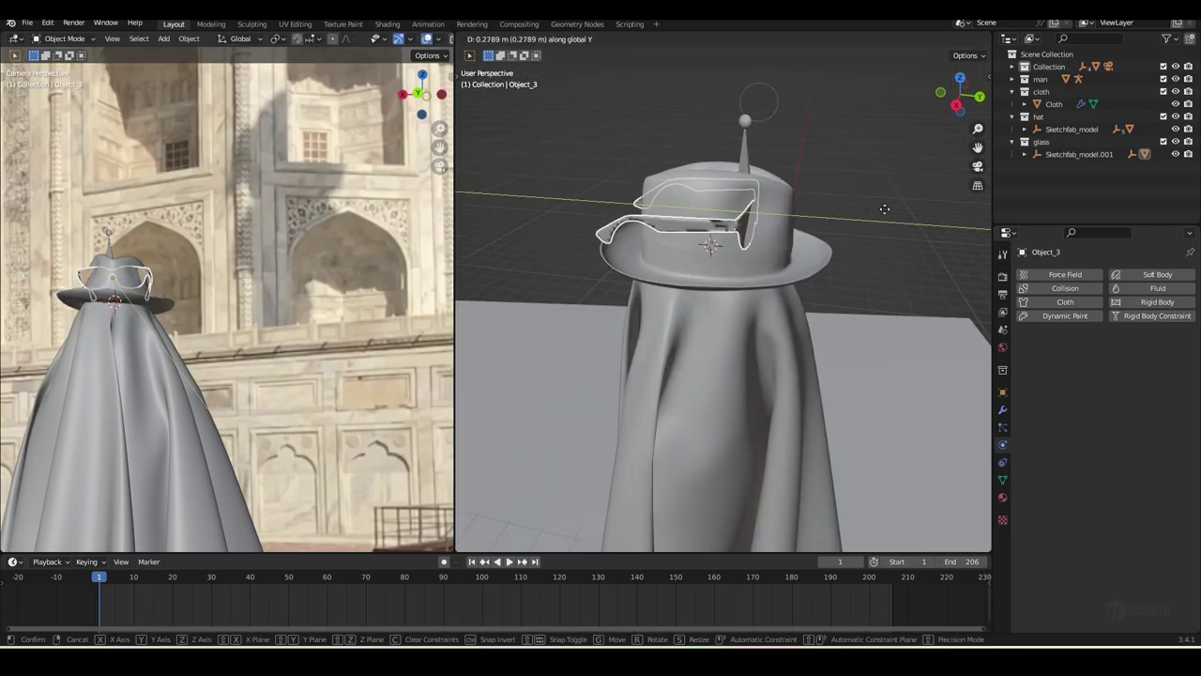
click(887, 213)
- Lower the sunglasses about 0.17 m along the global Z axis toward the hat's brim
middle_drag(928, 234, 779, 195)
key(g)
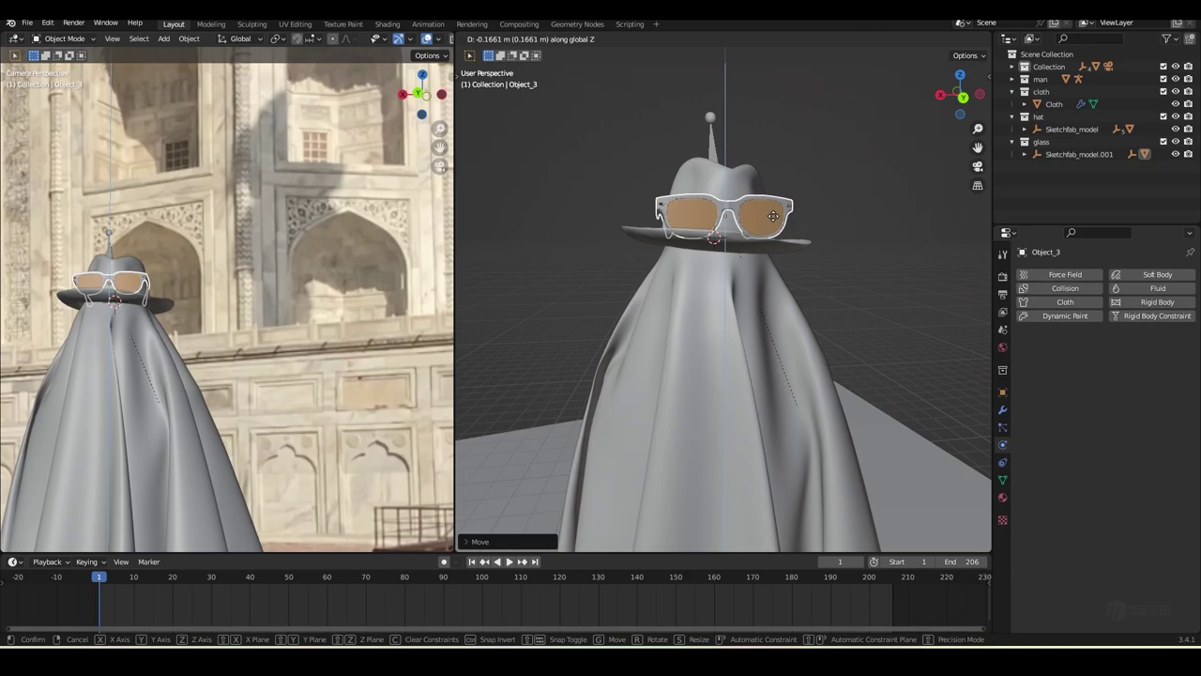
click(775, 216)
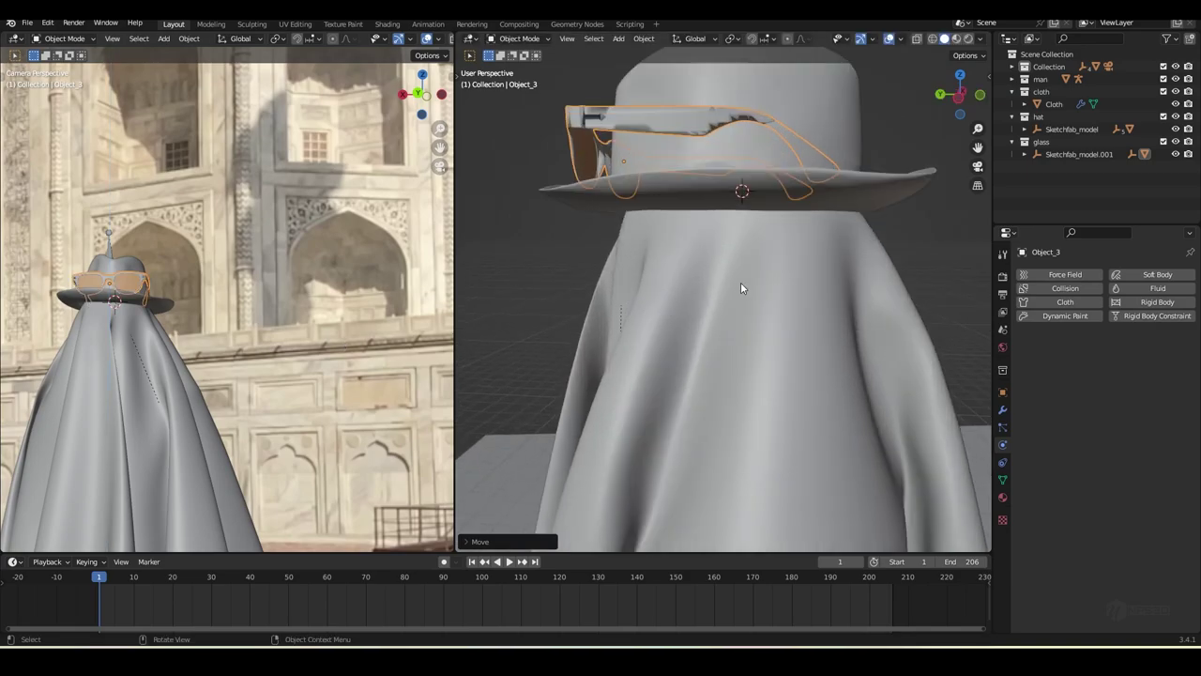
- Tilt the sunglasses about 4 degrees in the back orthographic view and reposition them just above the front of the hat's brim
shift+middle_drag(743, 285, 757, 352)
key(KP_1)
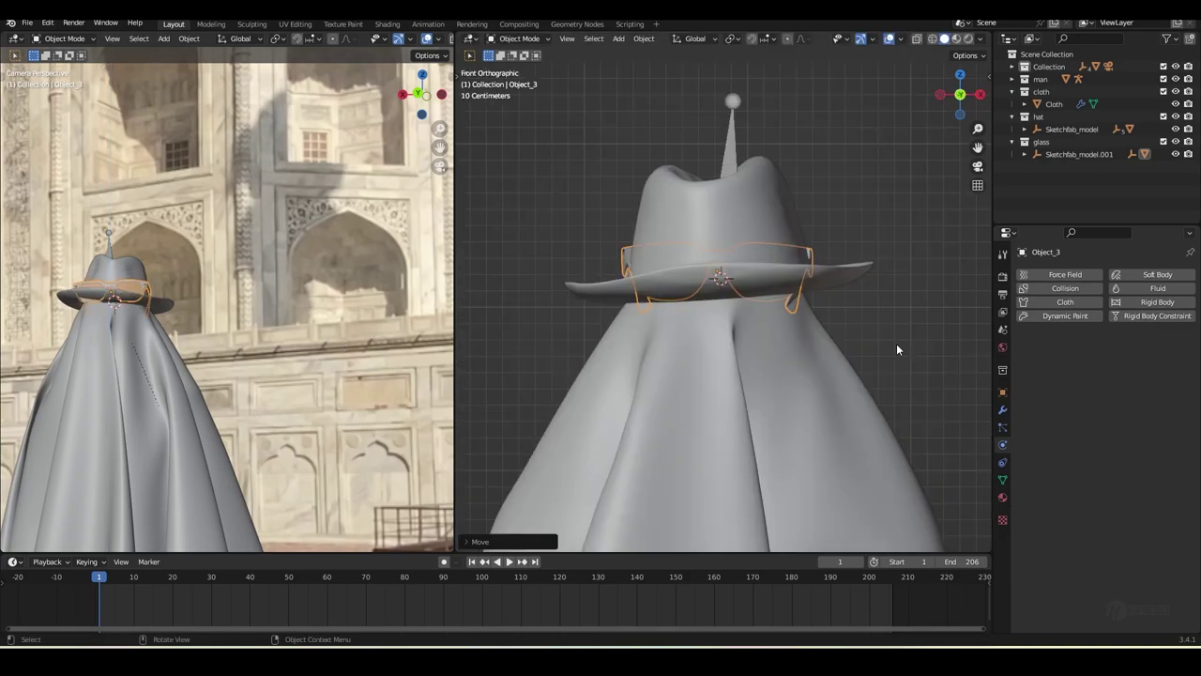
key(ctrl+KP_1)
key(r)
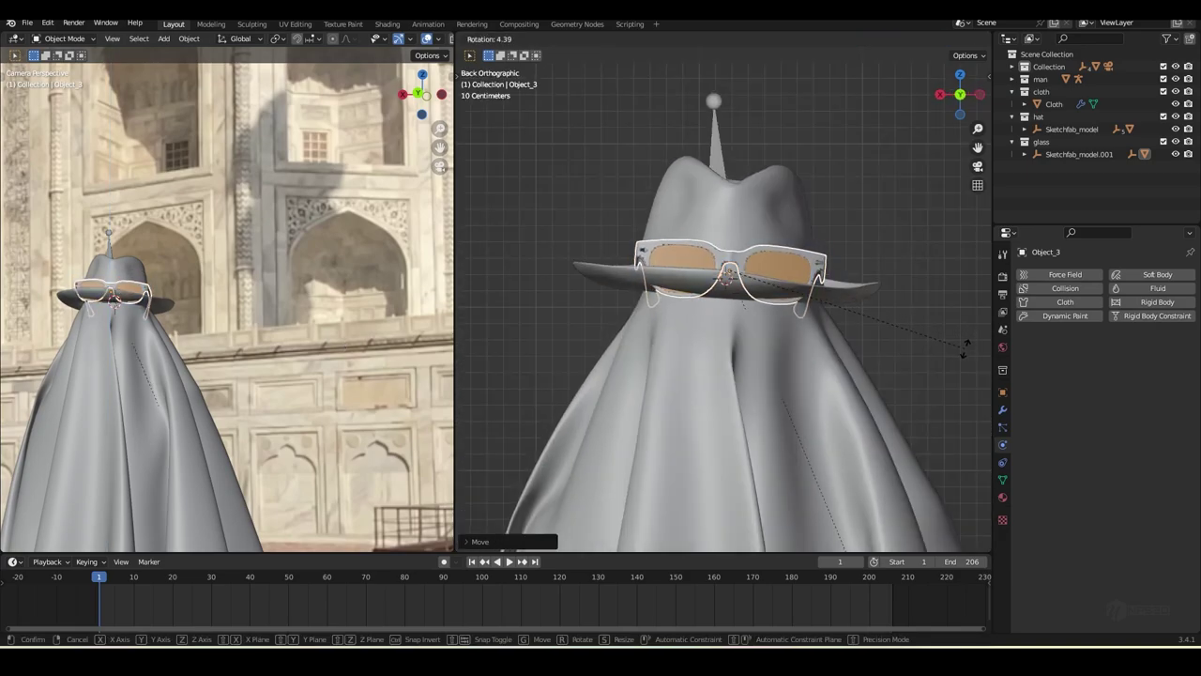
click(965, 354)
key(g)
click(980, 332)
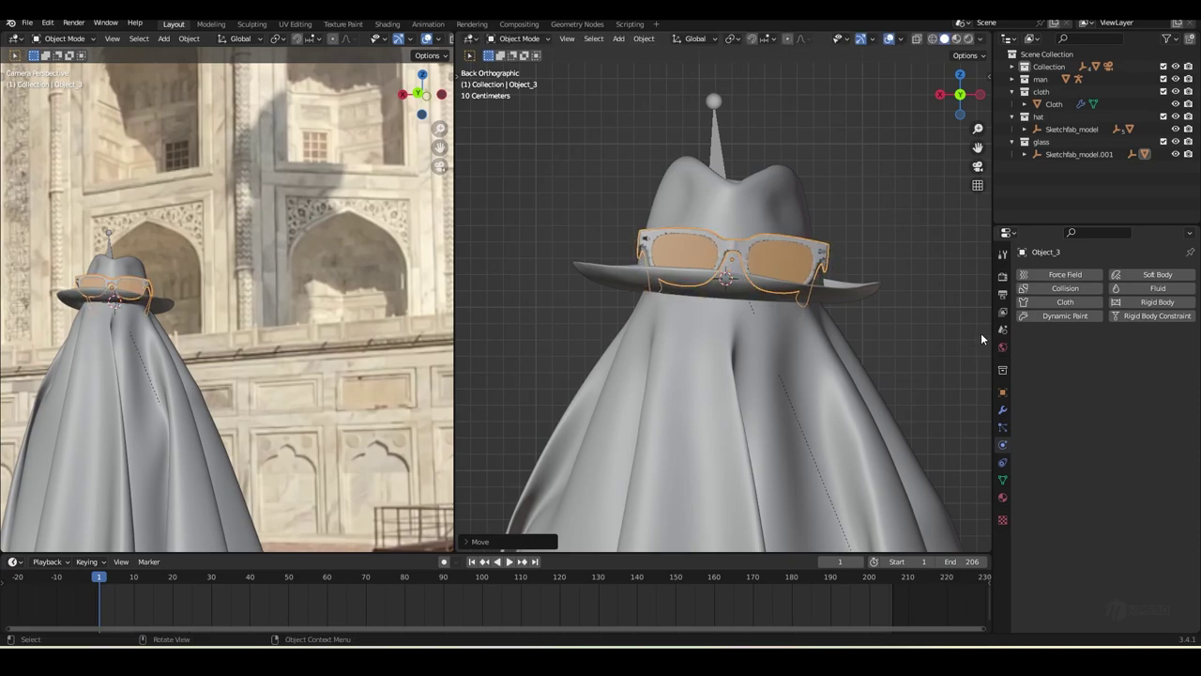
- Scale the sunglasses up slightly in the top view so the arms clear the sides of the hat's crown
middle_drag(980, 333, 783, 382)
key(KP_7)
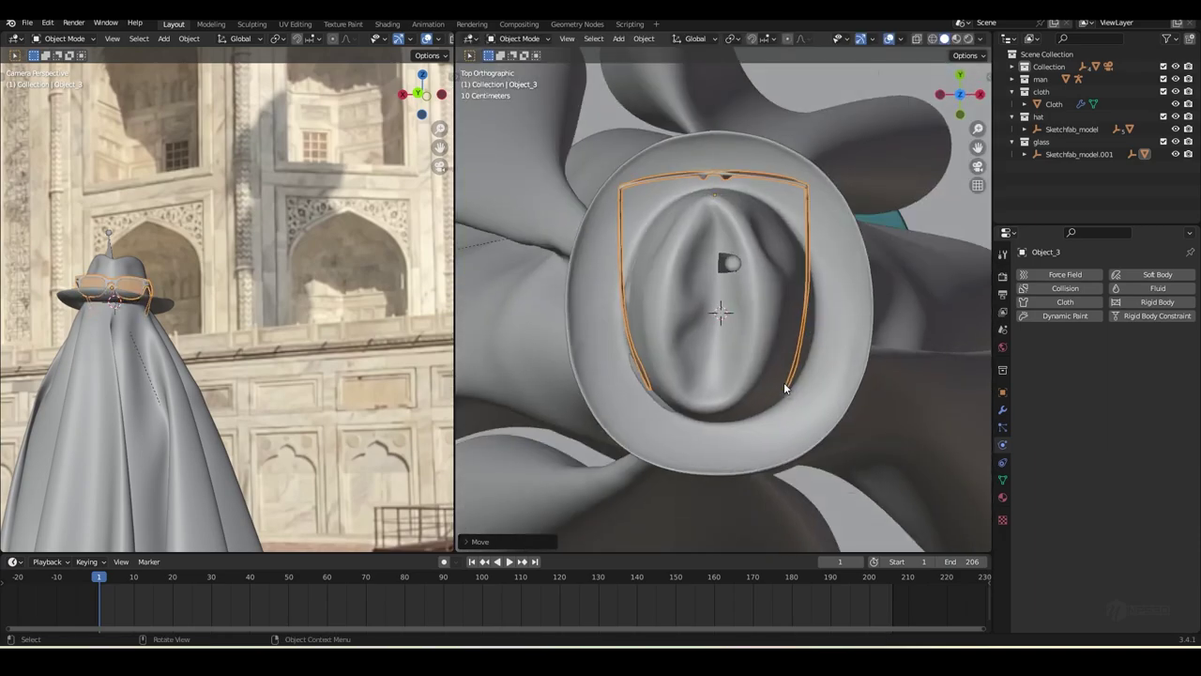
key(s)
click(820, 364)
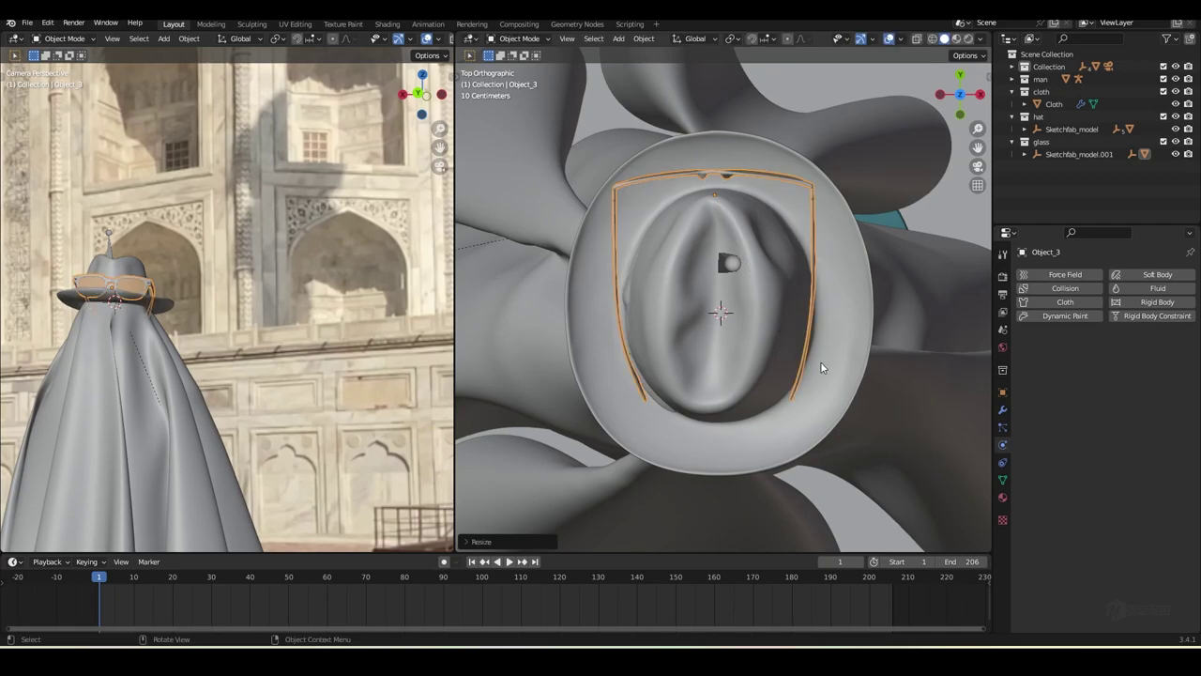
click(840, 344)
- Play the animation to check the hat and sunglasses on the figure, stop at frame 155, and save the project
key(KP_0)
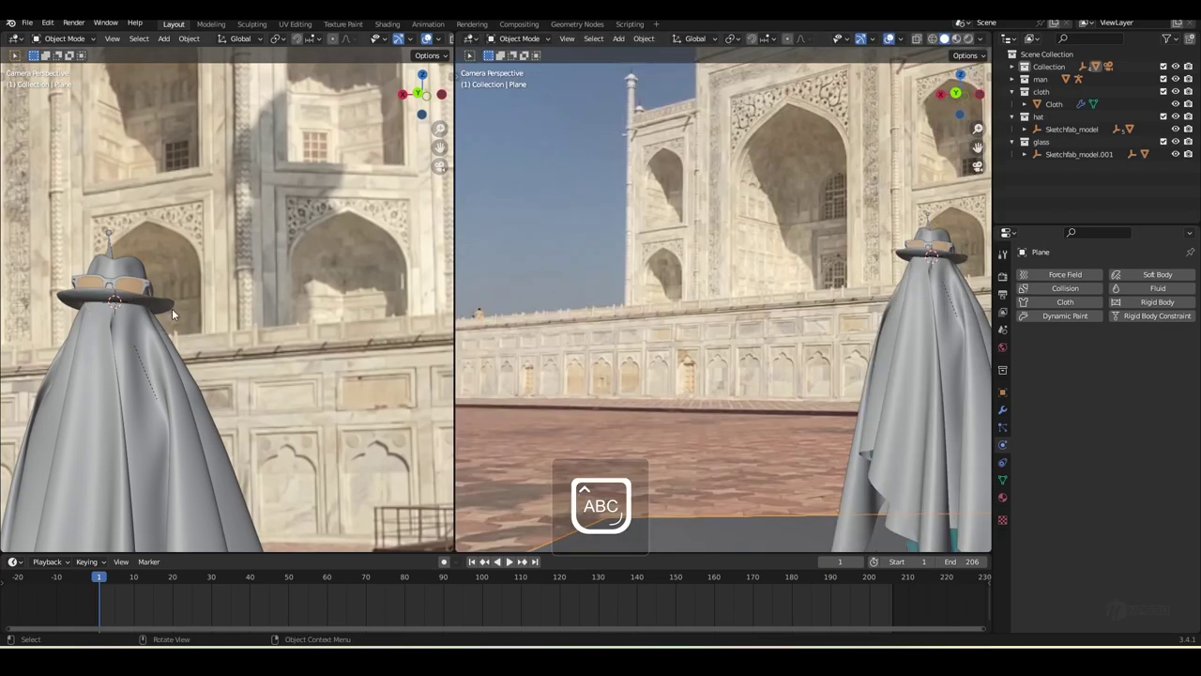
scroll(173, 310, down, 2)
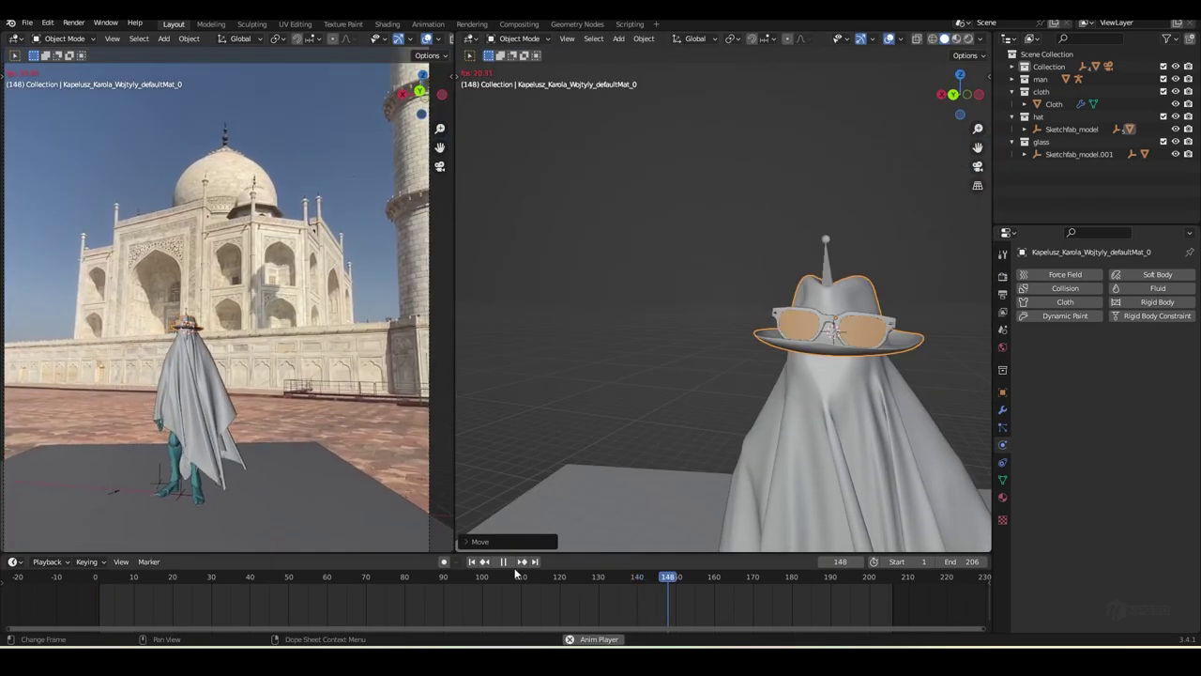
key(space)
key(ctrl+s)
- Hide the Alpha_Surface body mesh in the viewport and in renders, and save the project
click(207, 495)
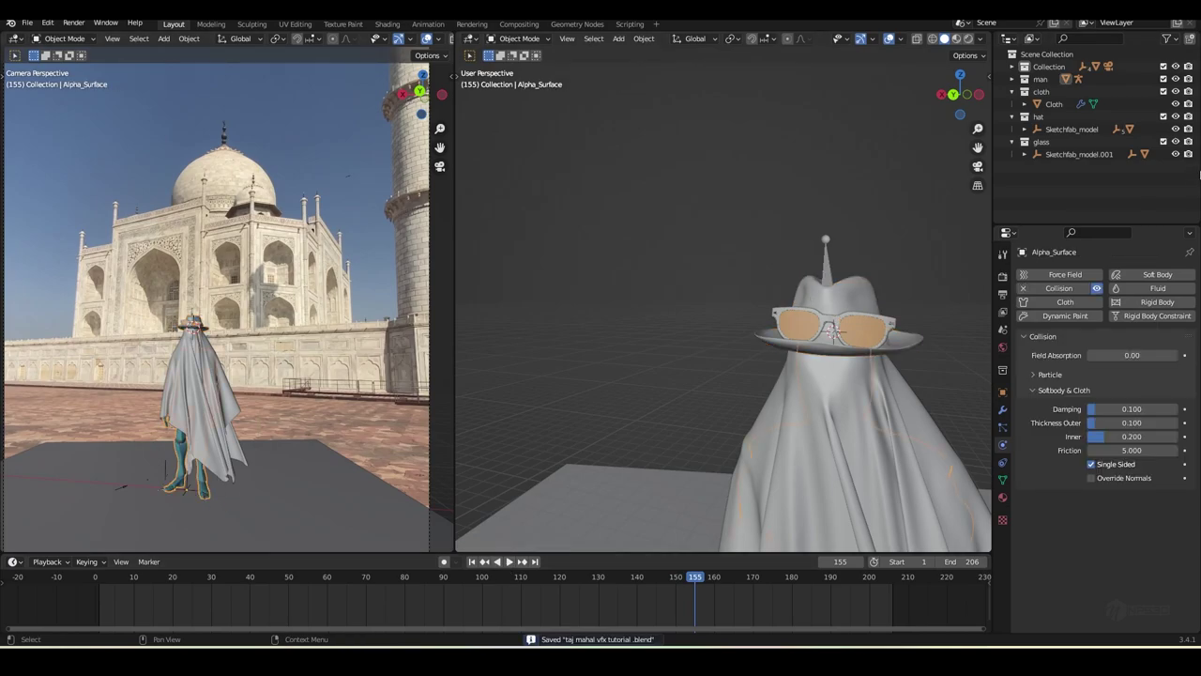
key(KP_Decimal)
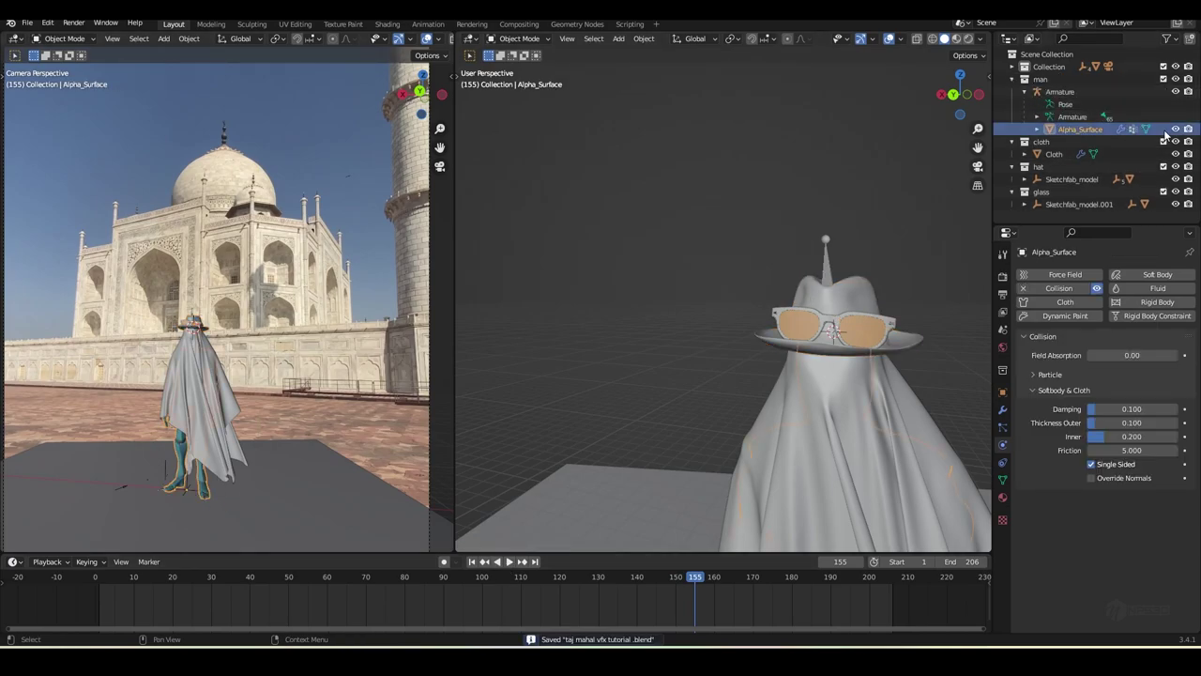
click(1175, 130)
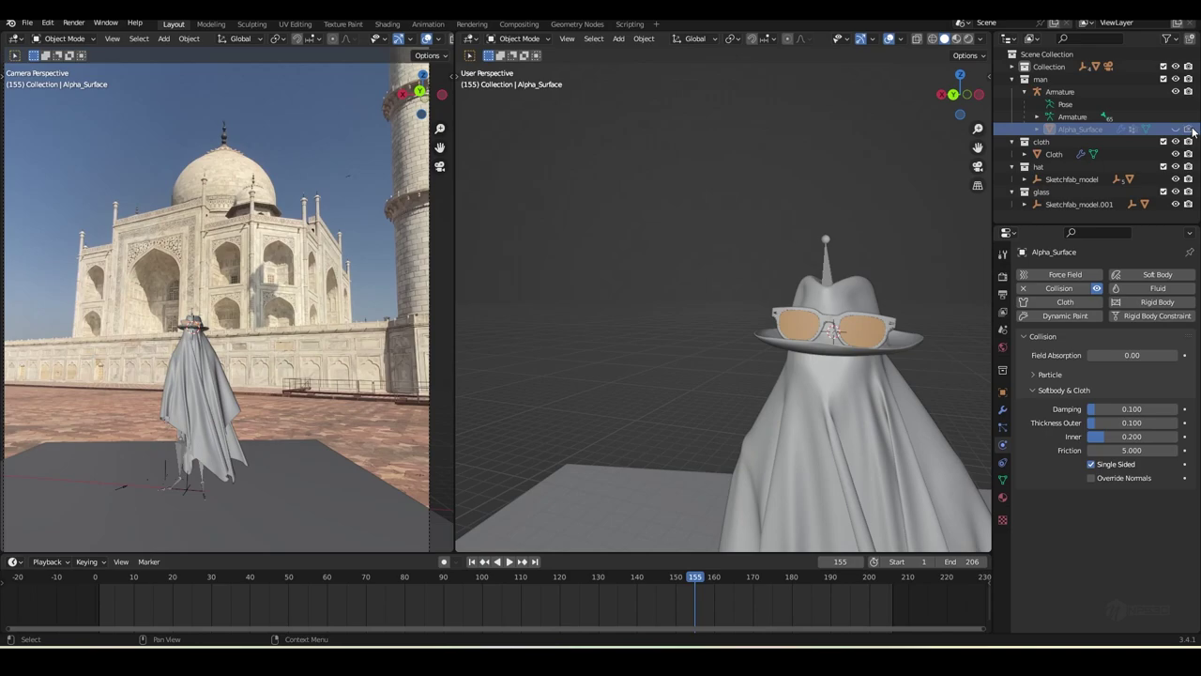
key(ctrl+s)
scroll(334, 436, down, 3)
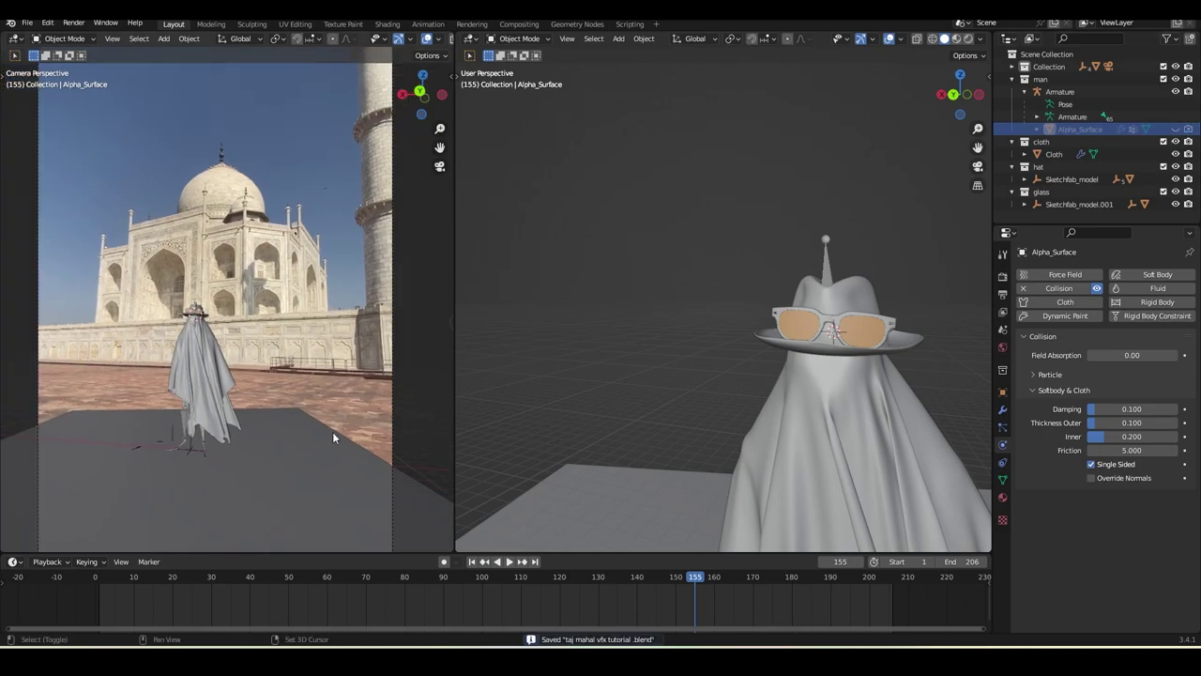
- Show the camera view in rendered shading, set the render engine to Cycles with GPU Compute, and save the project
scroll(437, 45, right, 2)
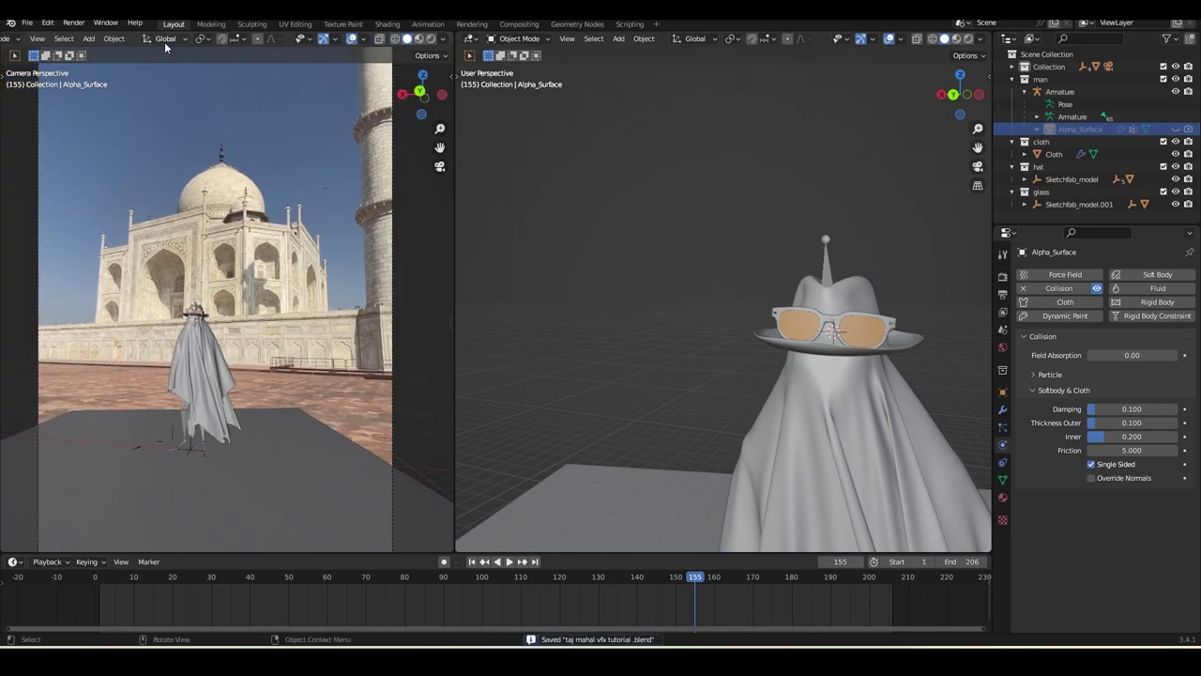
click(431, 39)
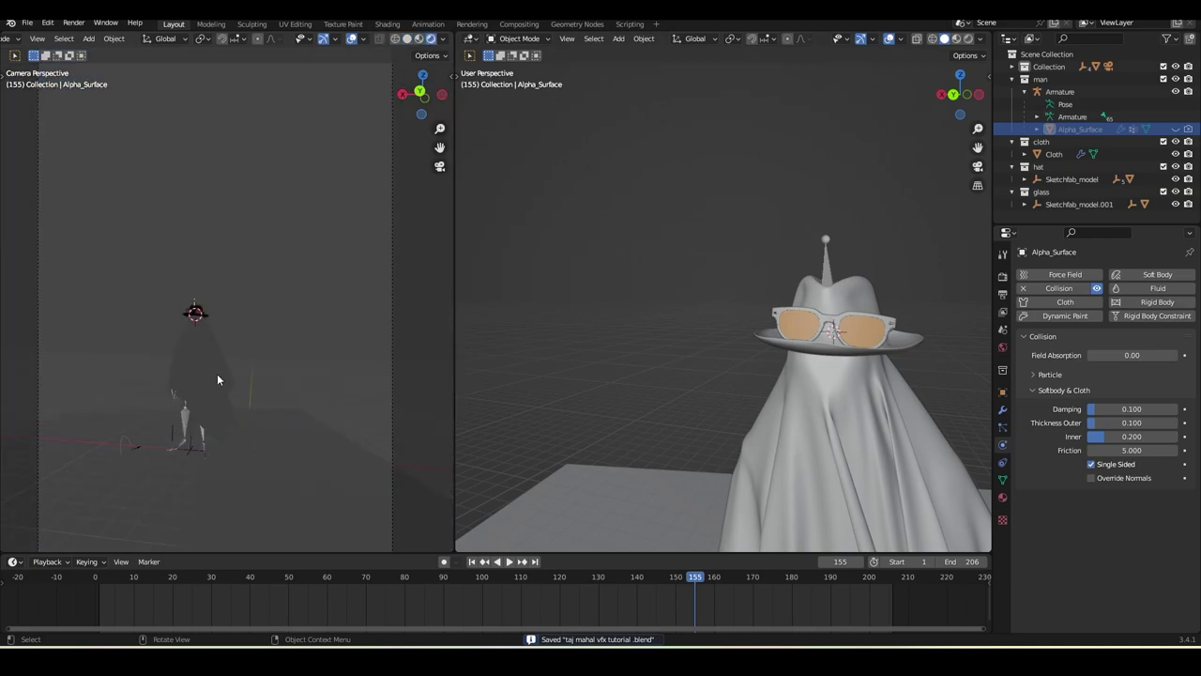
click(1002, 276)
click(1123, 275)
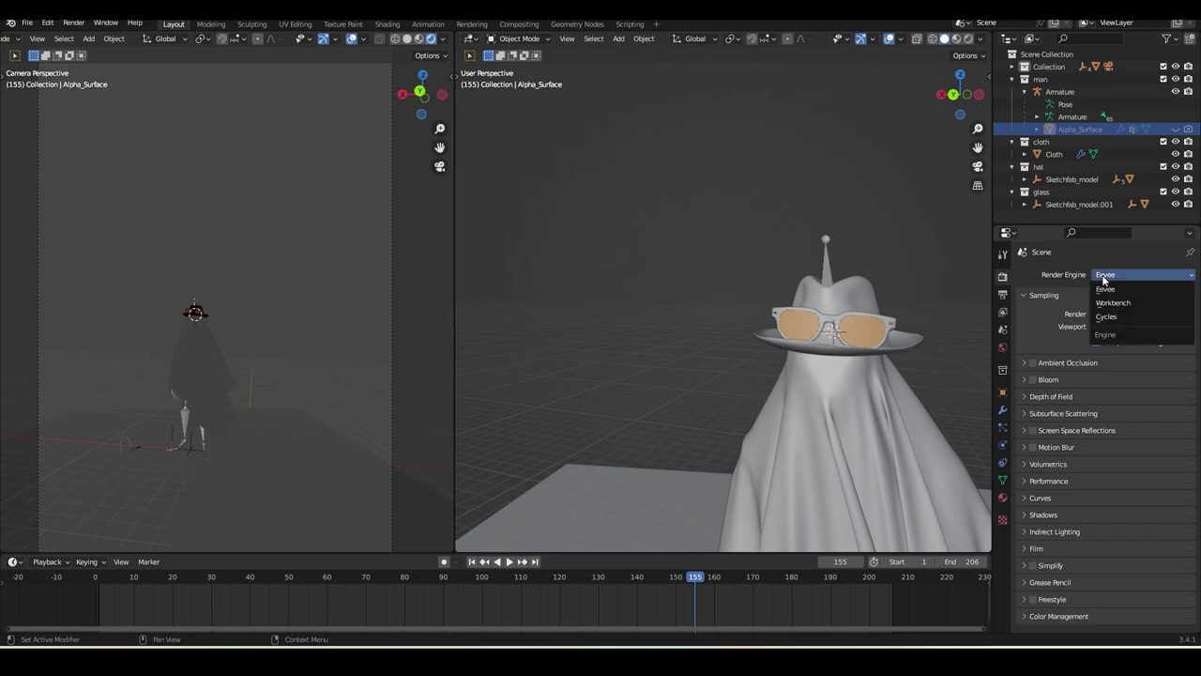
click(1122, 317)
click(1122, 309)
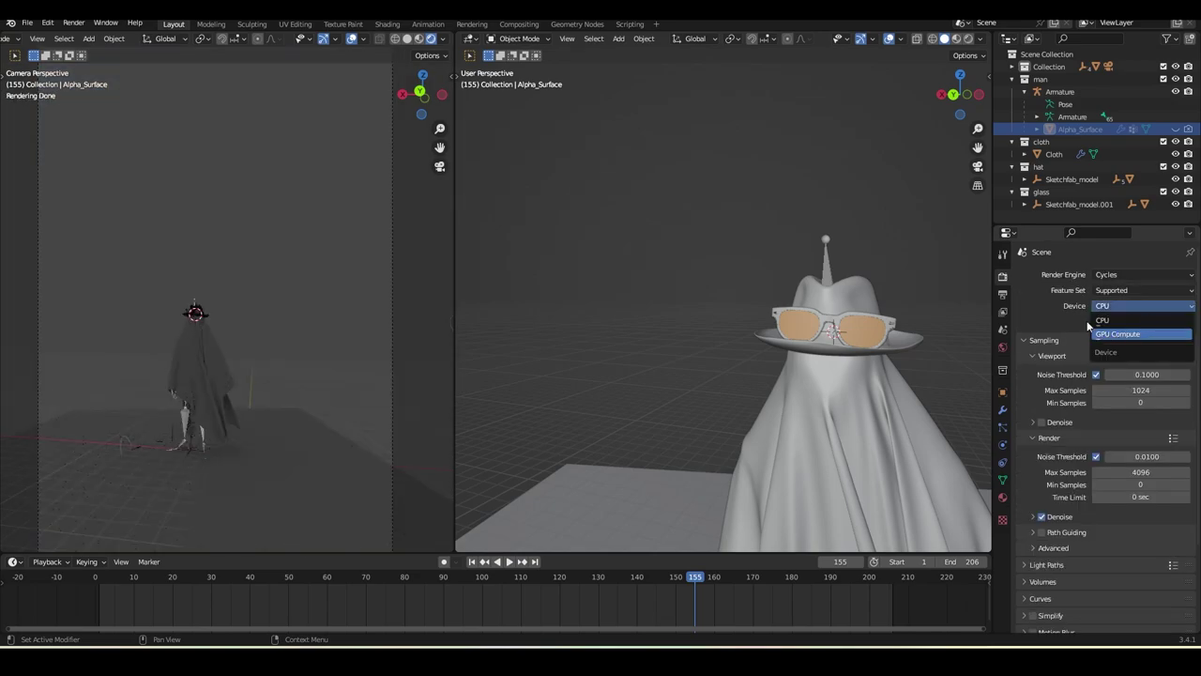
click(1125, 319)
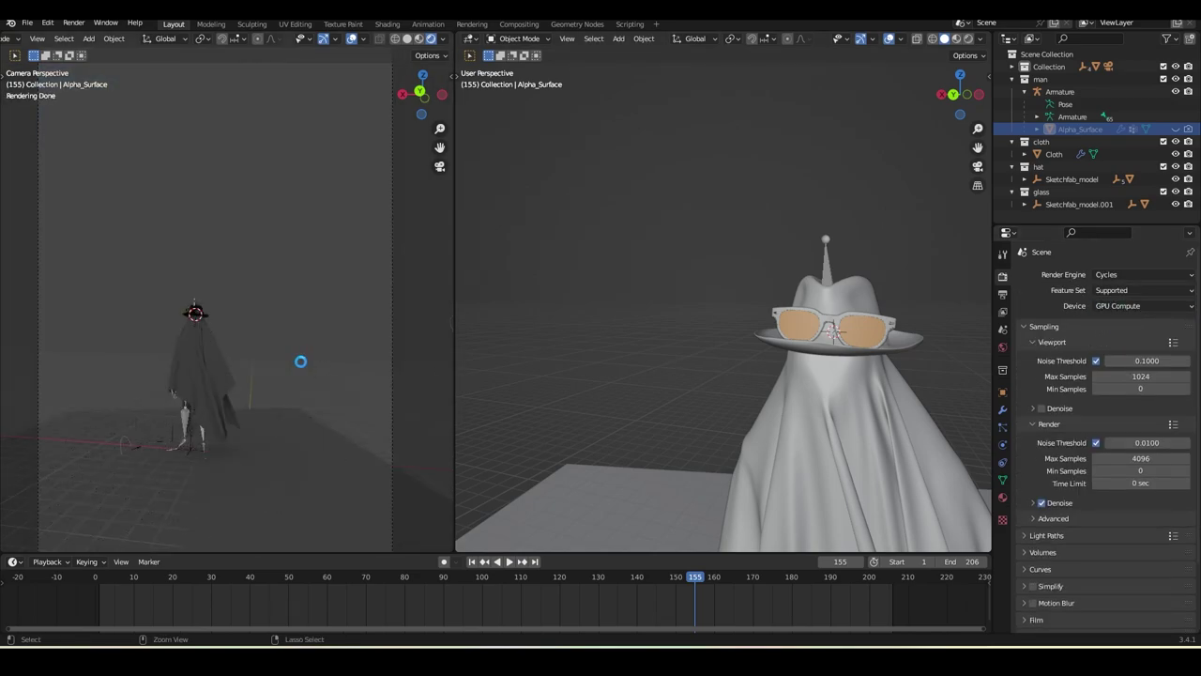
key(ctrl+s)
- Hide the Armature in the viewport and save the project
click(184, 424)
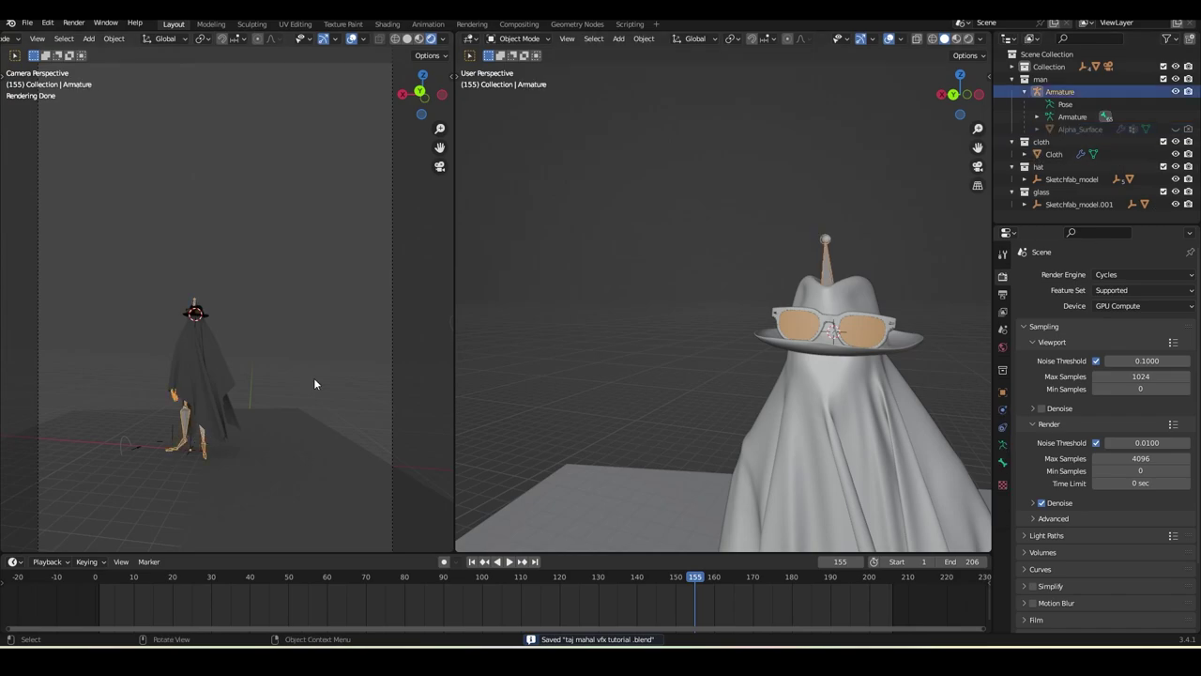
click(1175, 91)
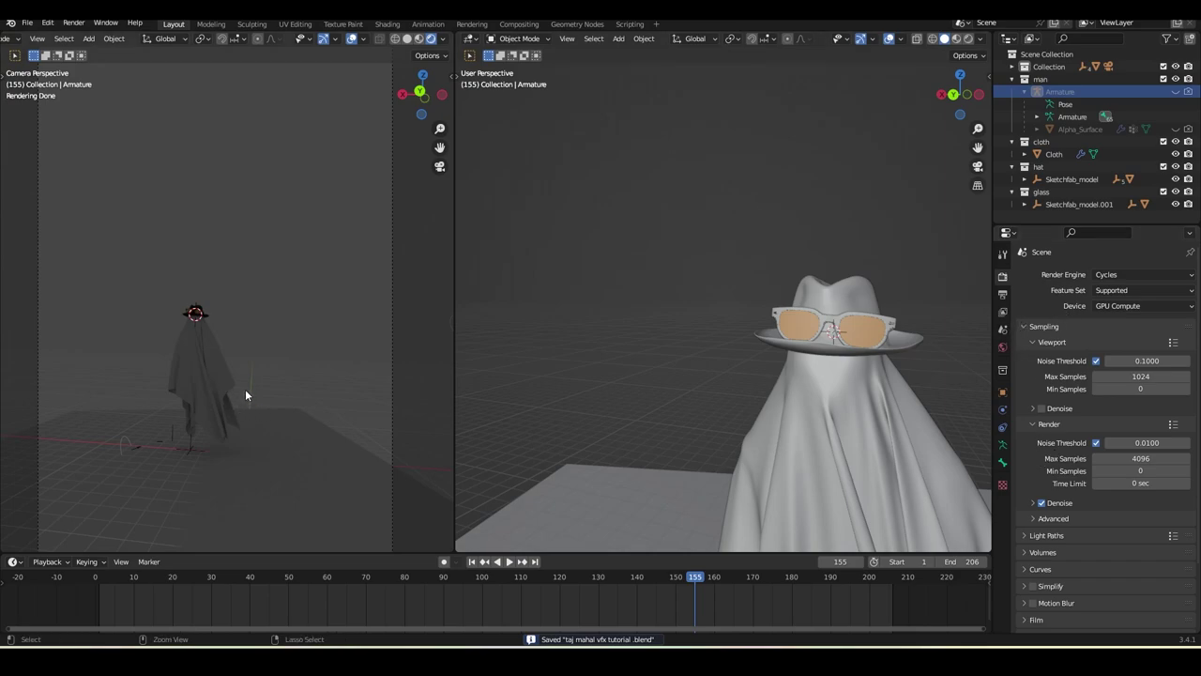
key(ctrl+s)
- Make the render film transparent so the Taj Mahal footage shows behind the figure
scroll(1032, 470, down, 3)
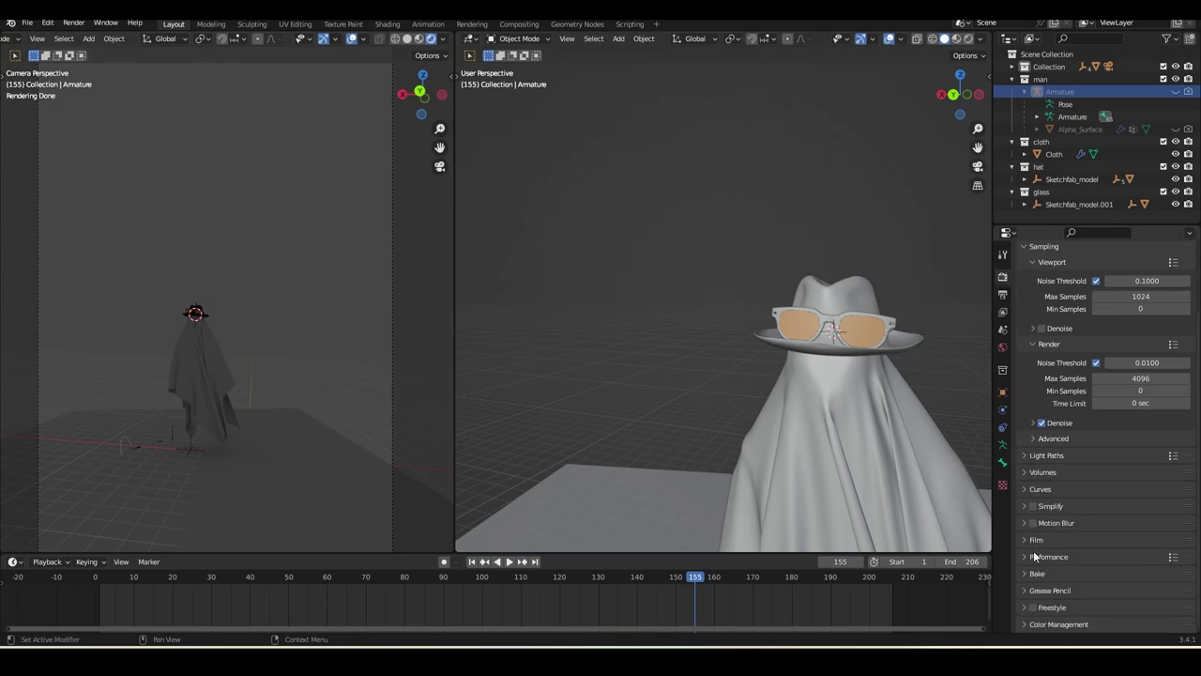
click(1036, 542)
click(1041, 629)
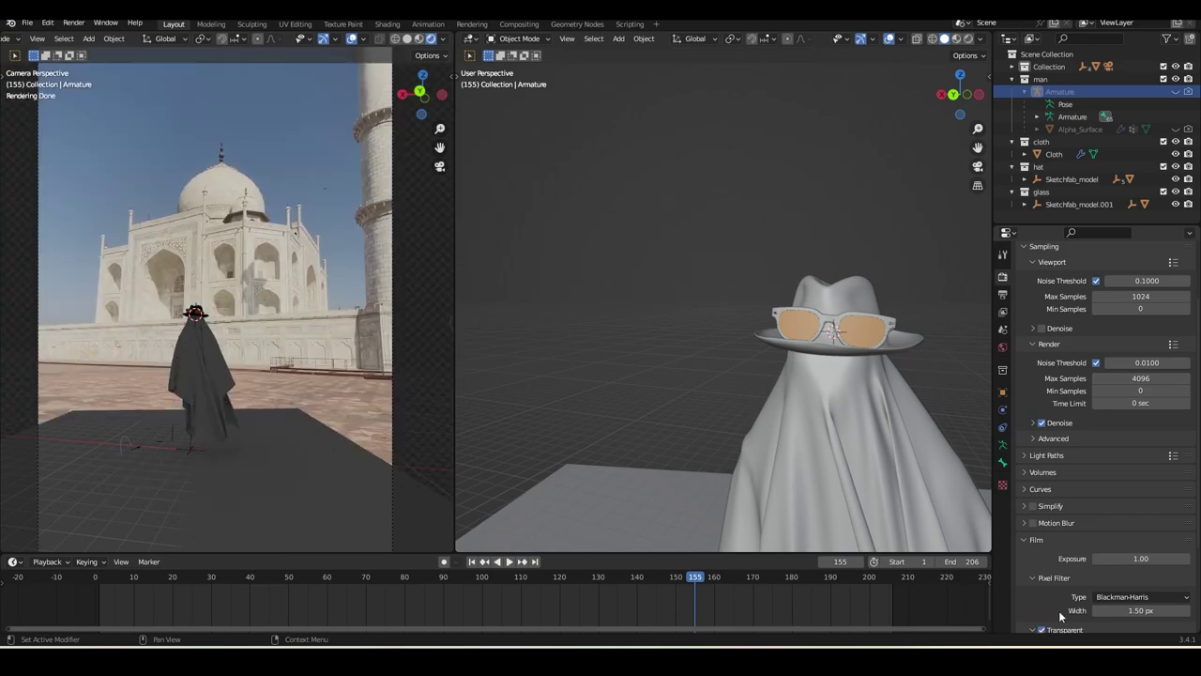
scroll(1078, 557, up, 5)
click(1002, 348)
click(1092, 352)
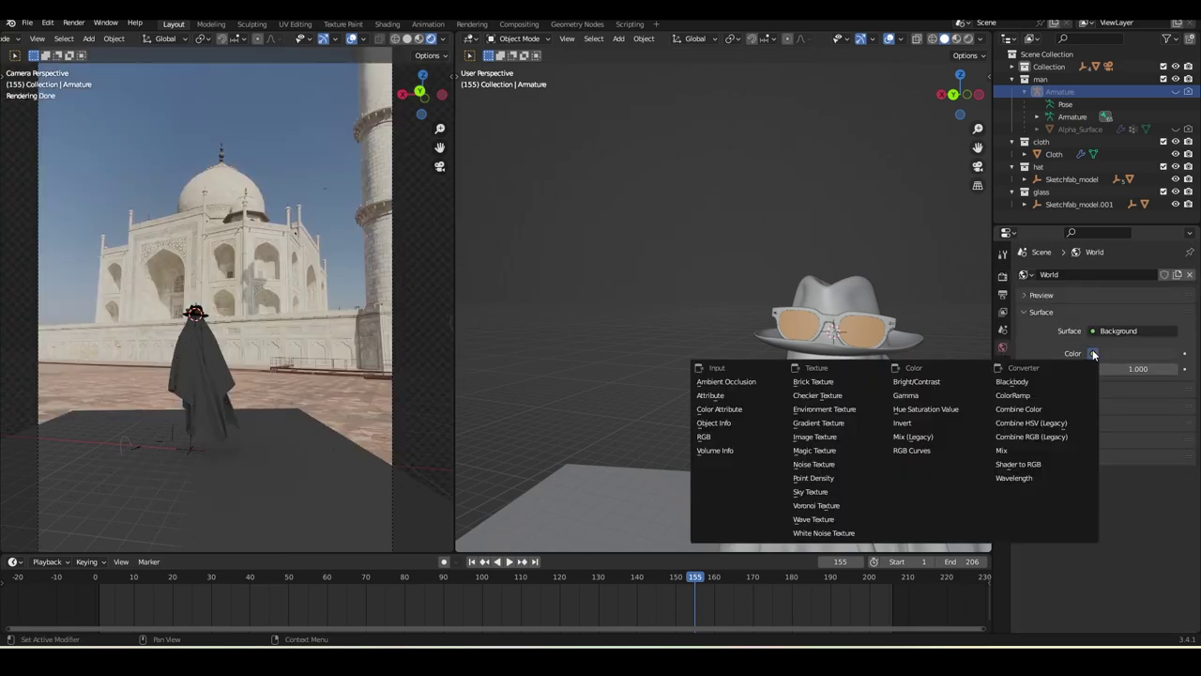
click(825, 409)
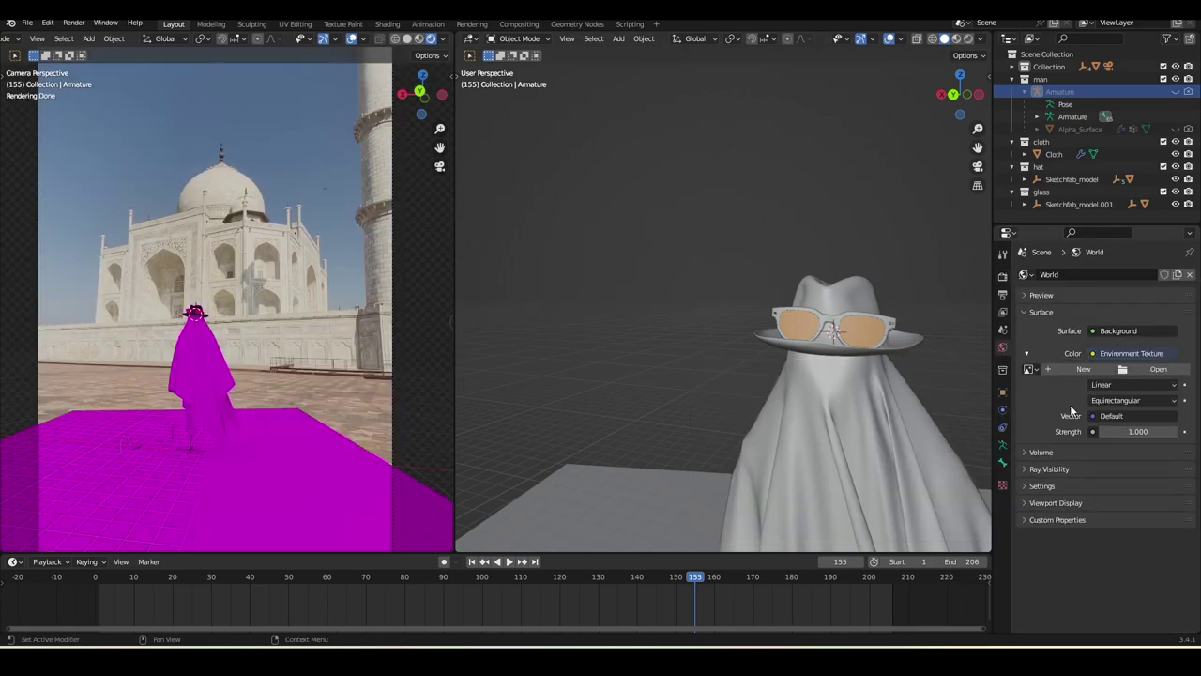
click(1190, 278)
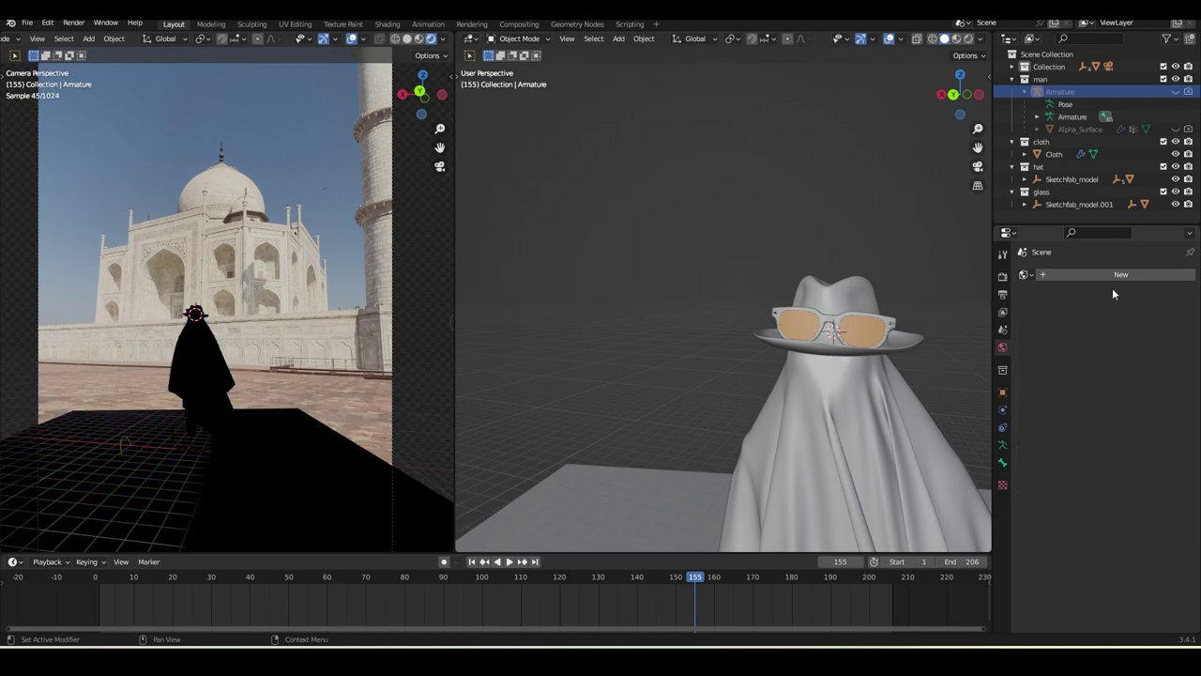
- Create a new world and use a Nishita Sky Texture as its background color
click(1102, 275)
click(1090, 353)
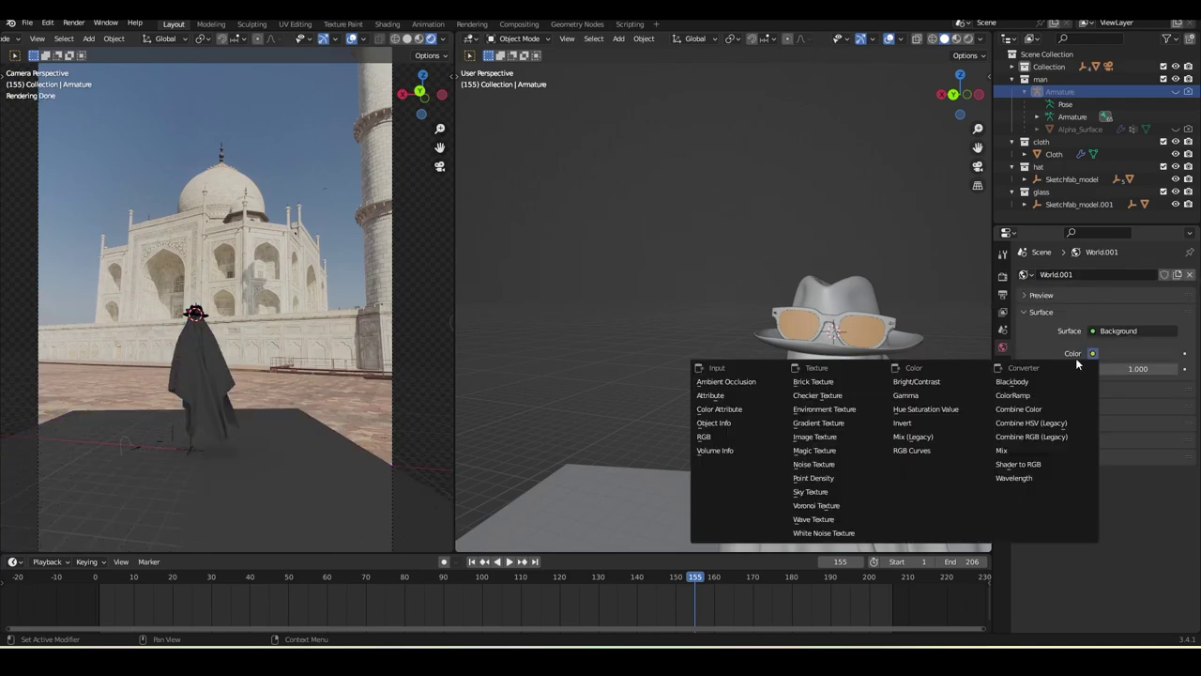
click(837, 490)
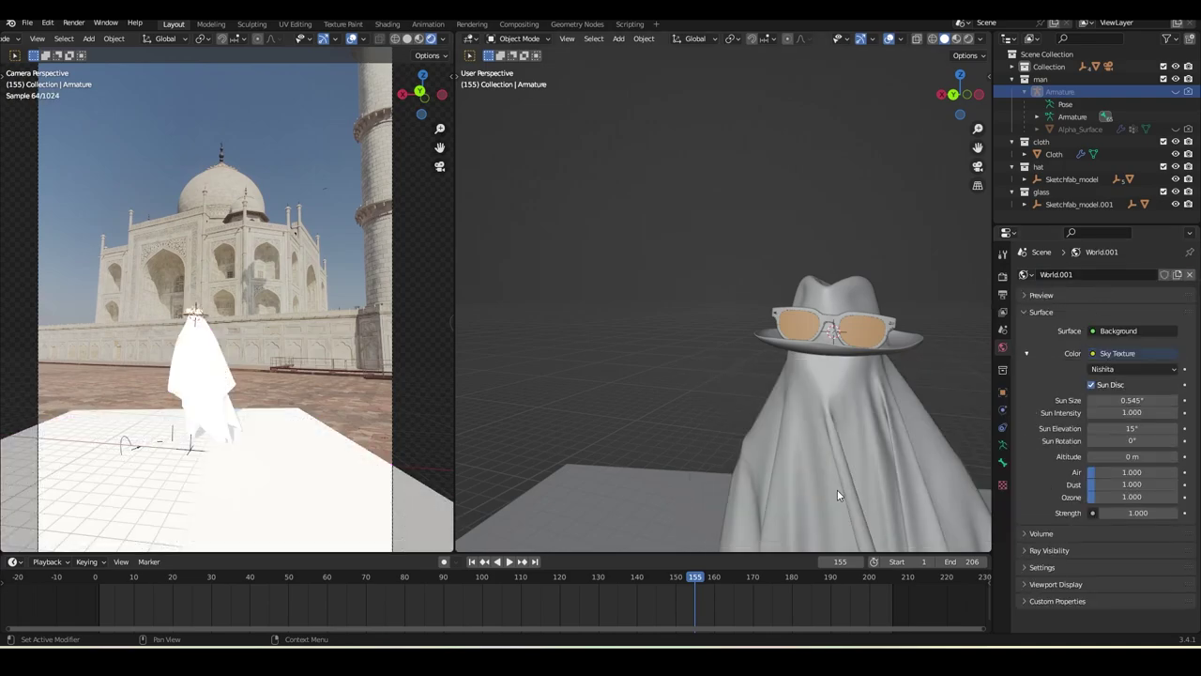
- Set the sky's Ozone to 2.837, Air to 1.680, Sun Intensity to 0.100 and background Strength to 0.300
mouse_move(1136, 496)
mouse_down()
mouse_move(1177, 496)
mouse_move(1130, 474)
mouse_up()
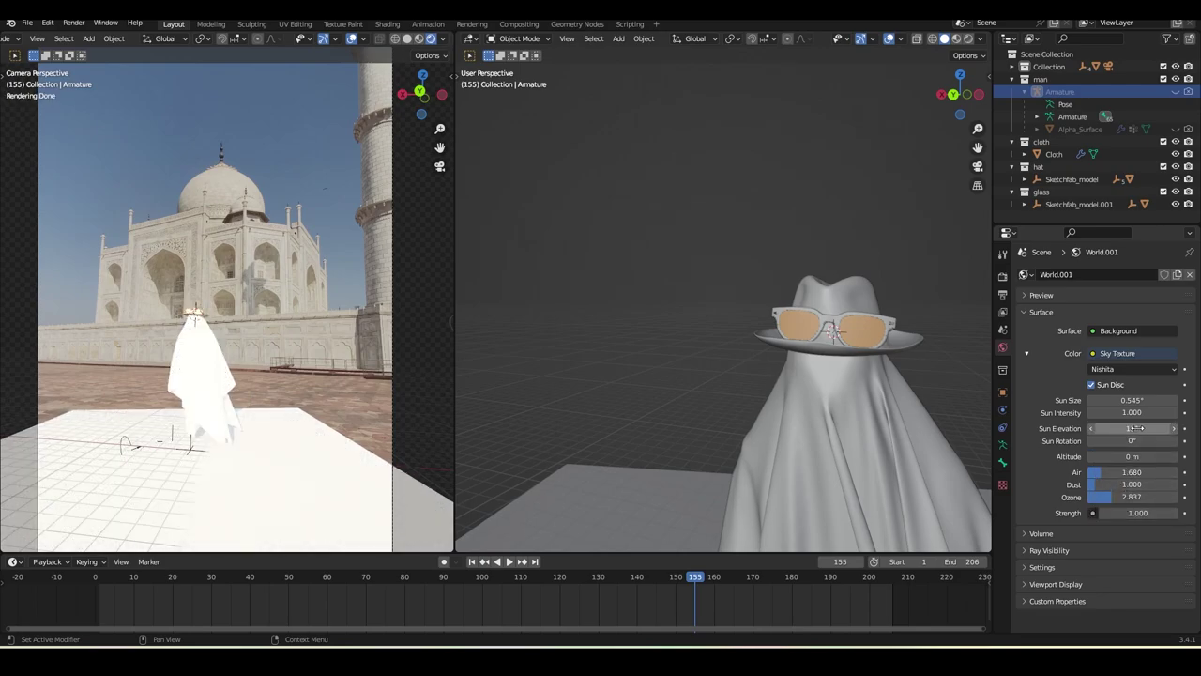
drag(1131, 412, 1100, 412)
mouse_move(1139, 513)
mouse_down()
mouse_move(1099, 513)
mouse_move(1121, 512)
mouse_up()
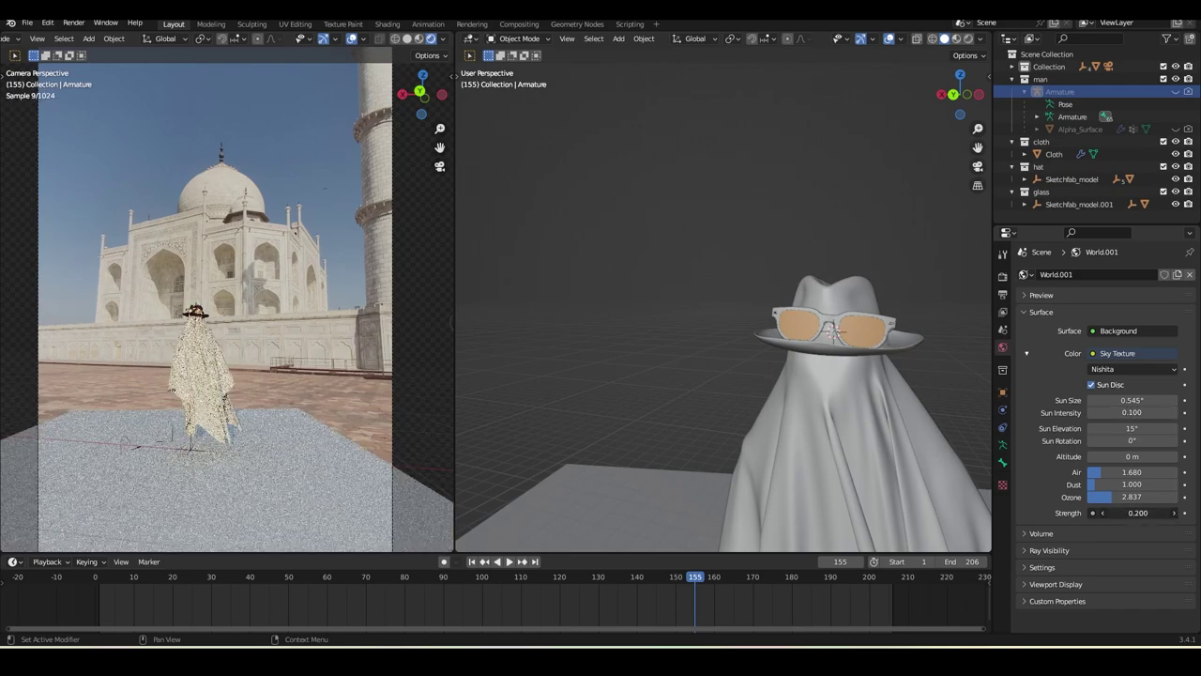
- Set the sky's Sun Rotation to about -36.7° and Sun Elevation to 45°, and save the project
drag(1131, 440, 1157, 428)
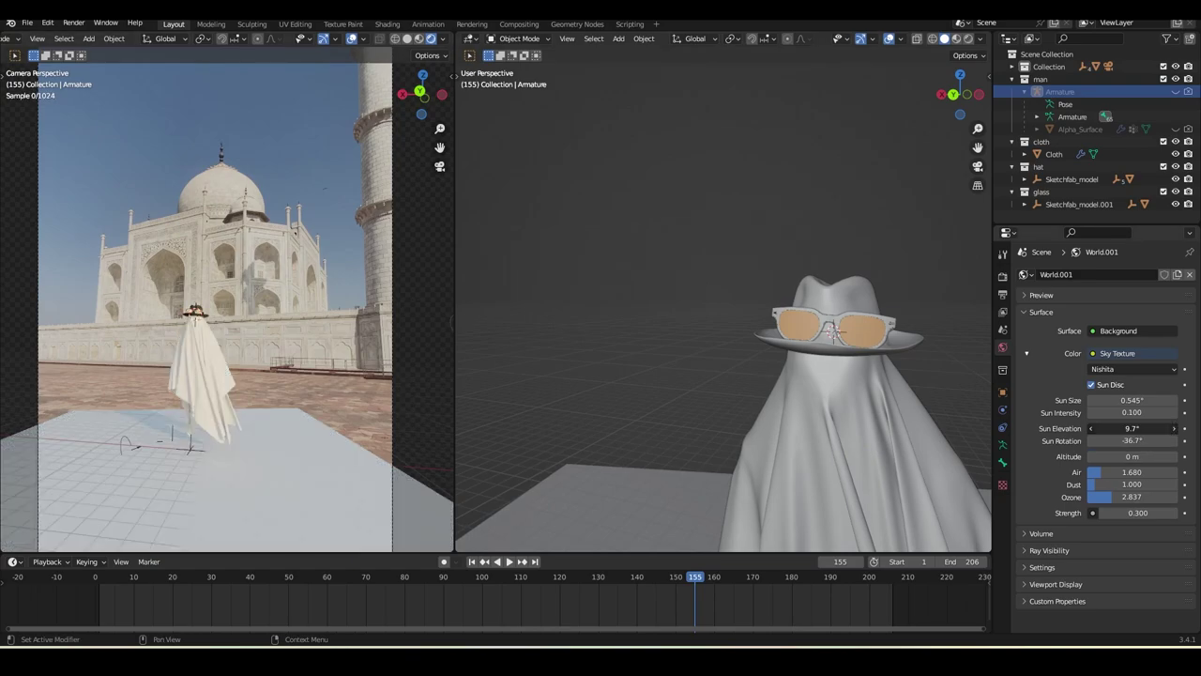
double_click(1140, 428)
text(45)
key(Return)
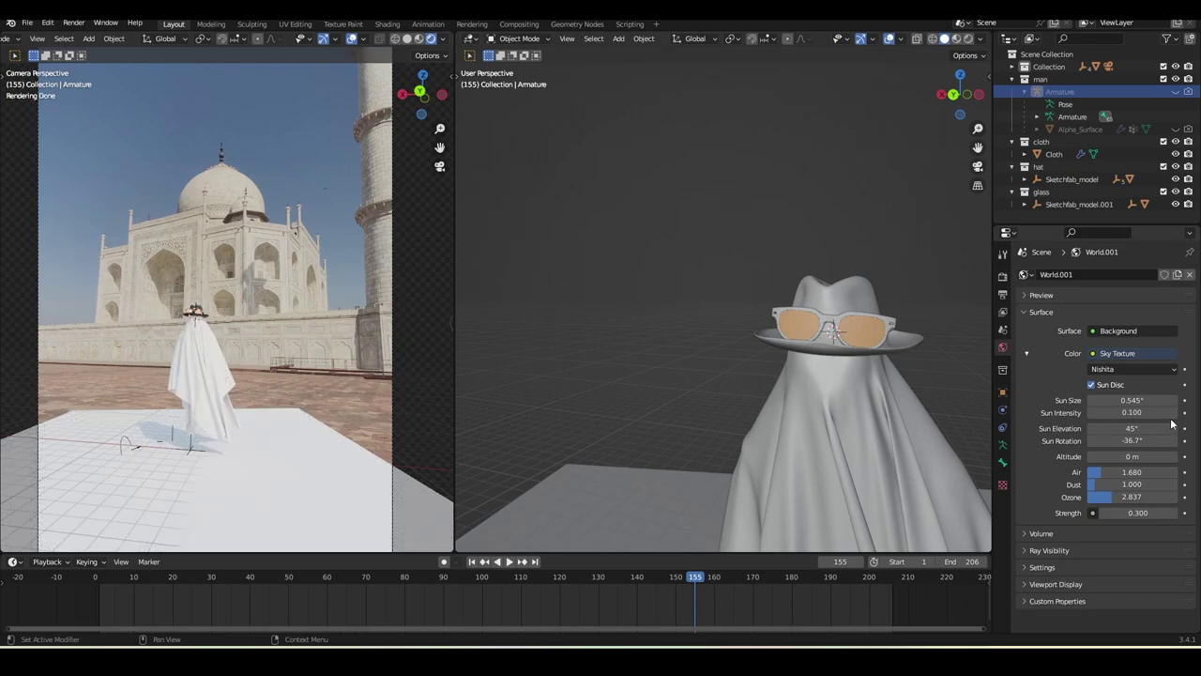
scroll(271, 399, up, 2)
key(ctrl+s)
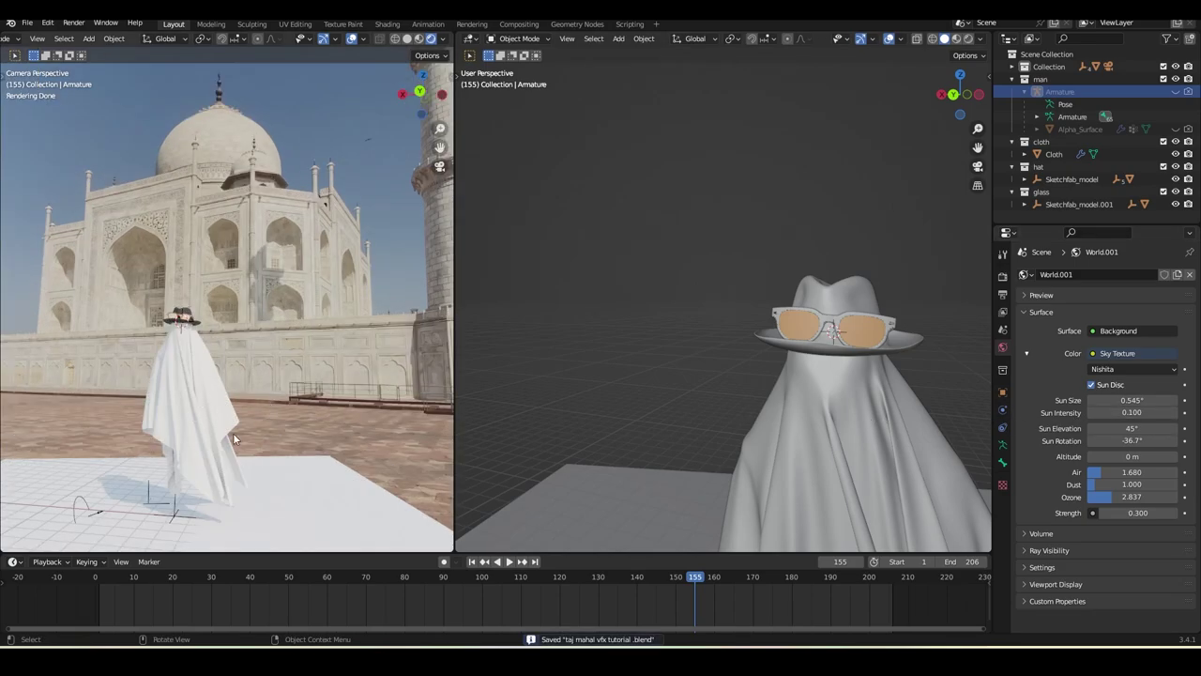
- Raise the sky texture's Air value to 2.633 and save the project
drag(1142, 472, 1152, 472)
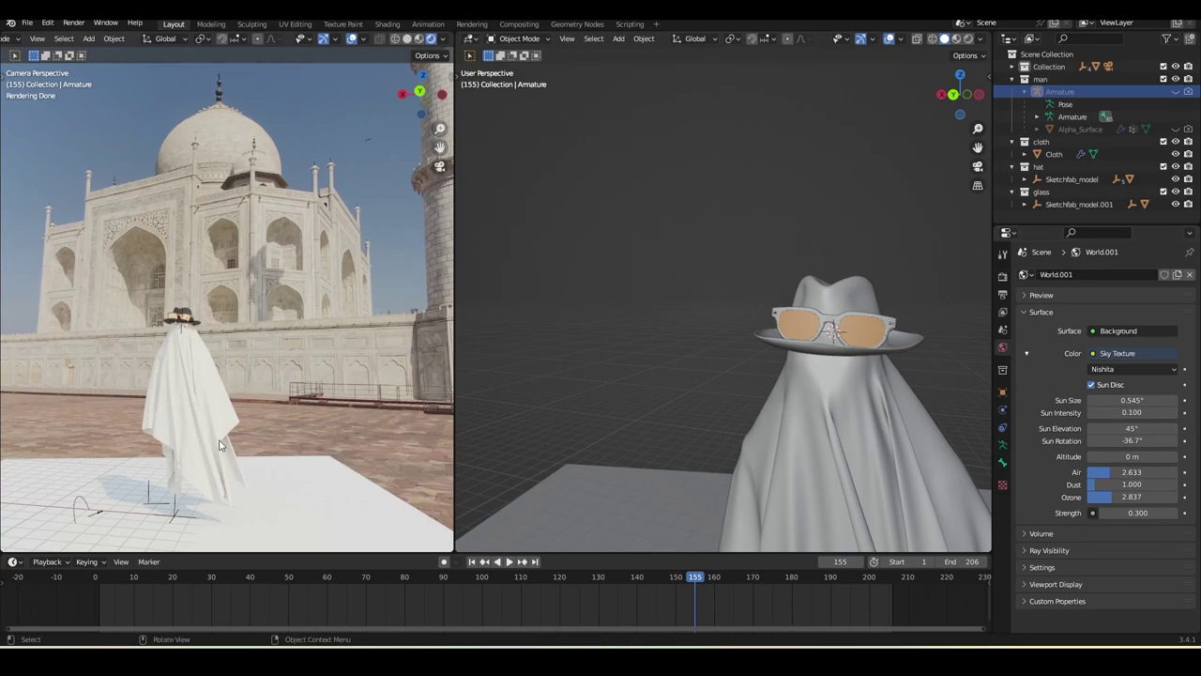
scroll(219, 445, down, 1)
key(ctrl+s)
- Examine the figure's shadow up close, set the sky's Sun Size to 1°, and save the project
shift+middle_drag(223, 463, 234, 447)
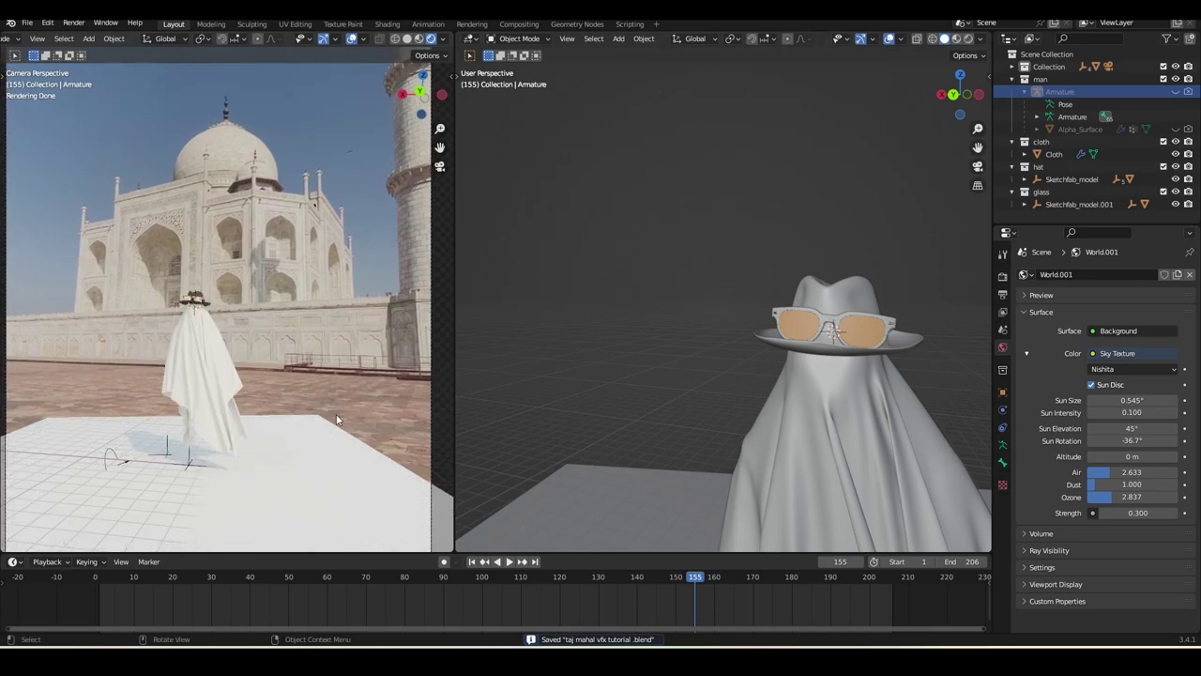
scroll(337, 420, down, 1)
scroll(337, 420, up, 1)
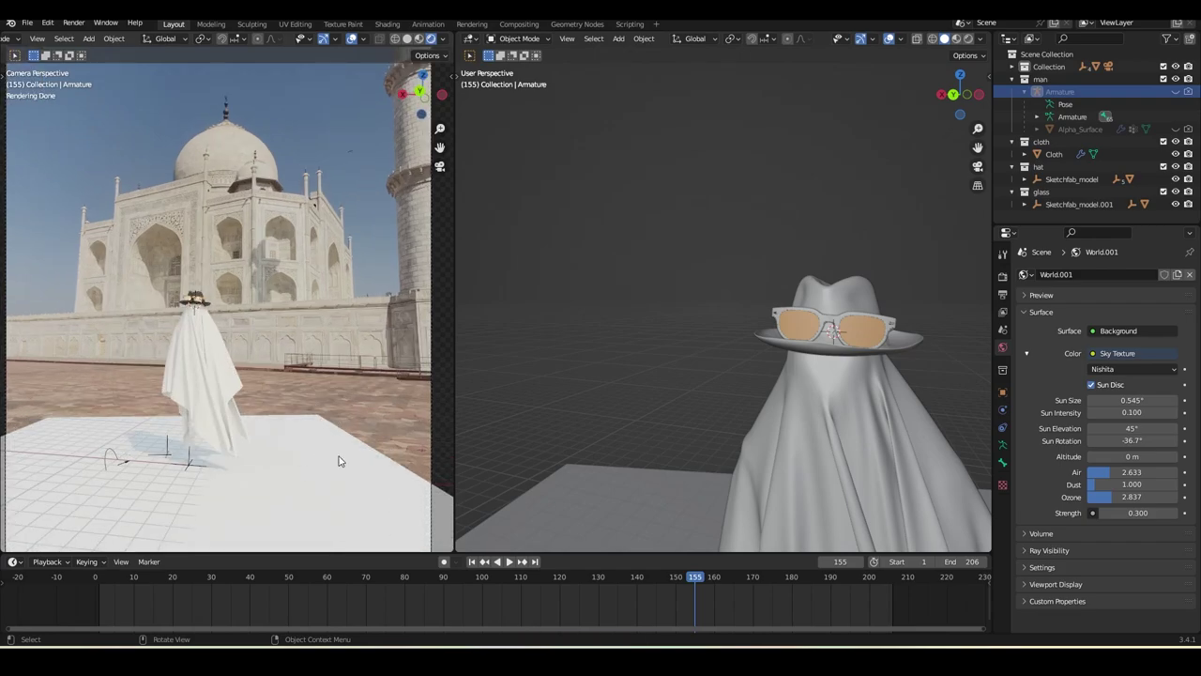
scroll(335, 440, up, 1)
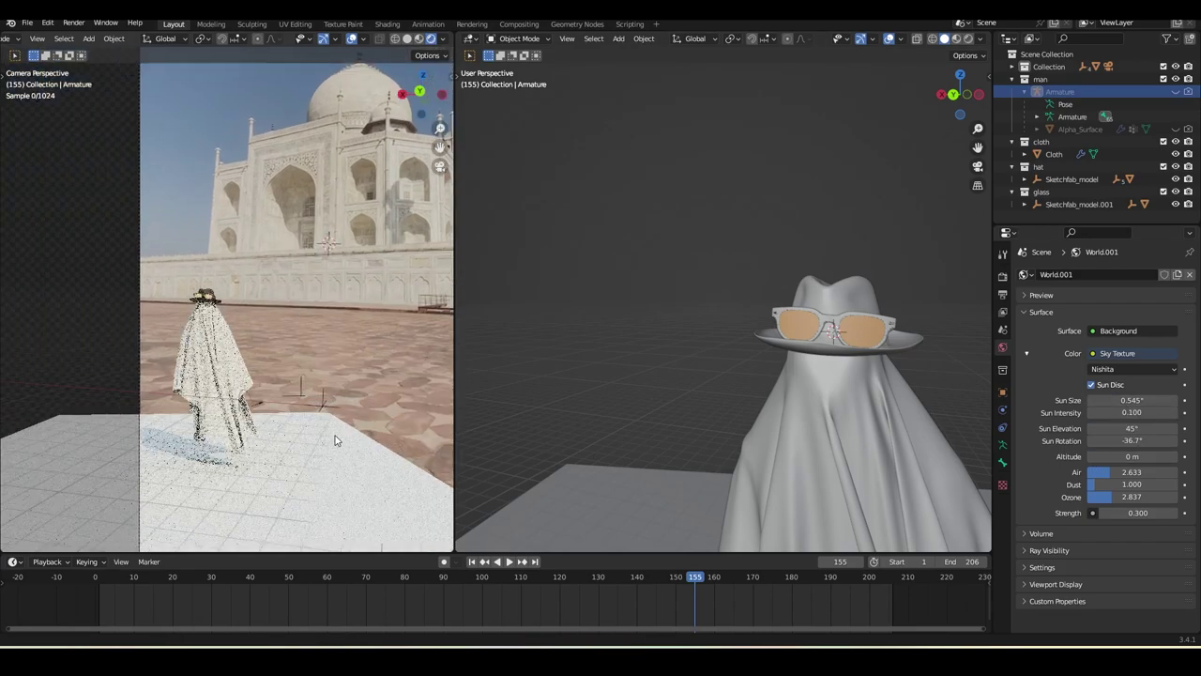
scroll(335, 440, up, 6)
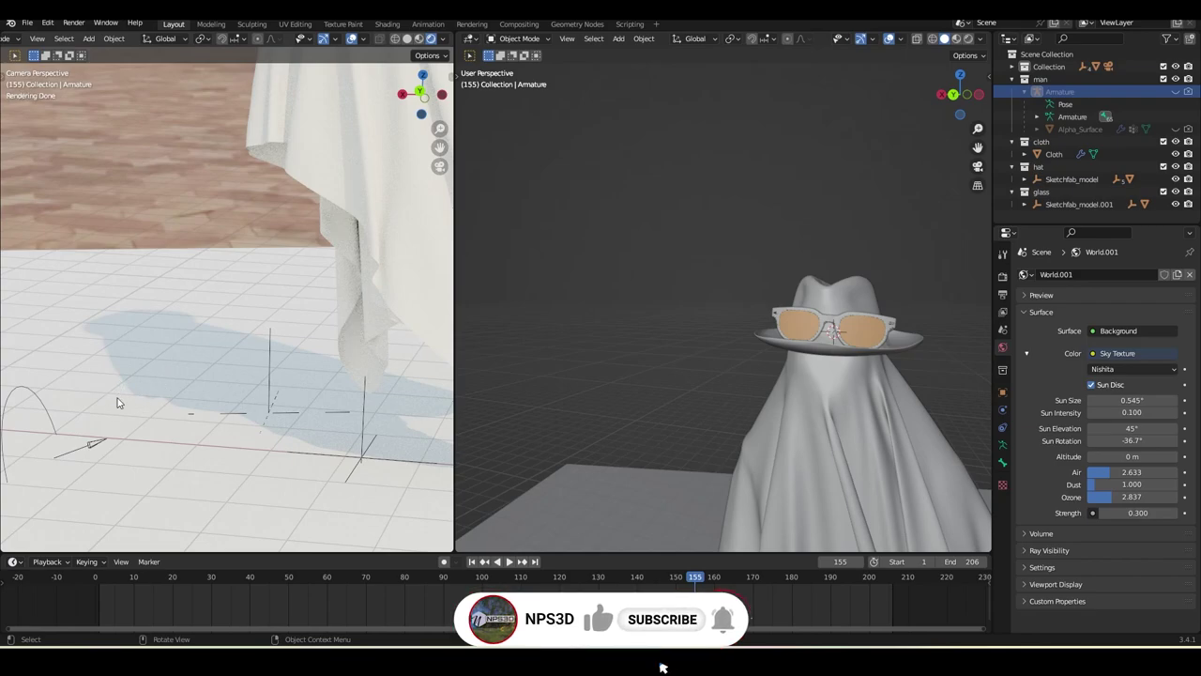
click(1125, 400)
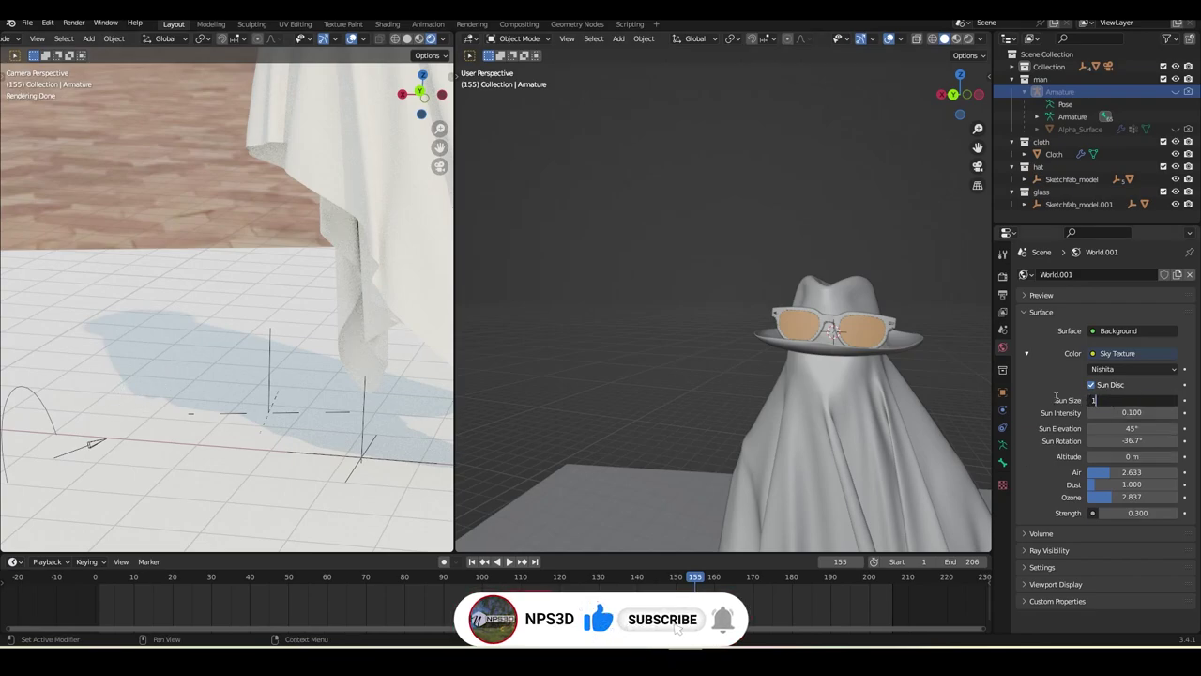
key(Return)
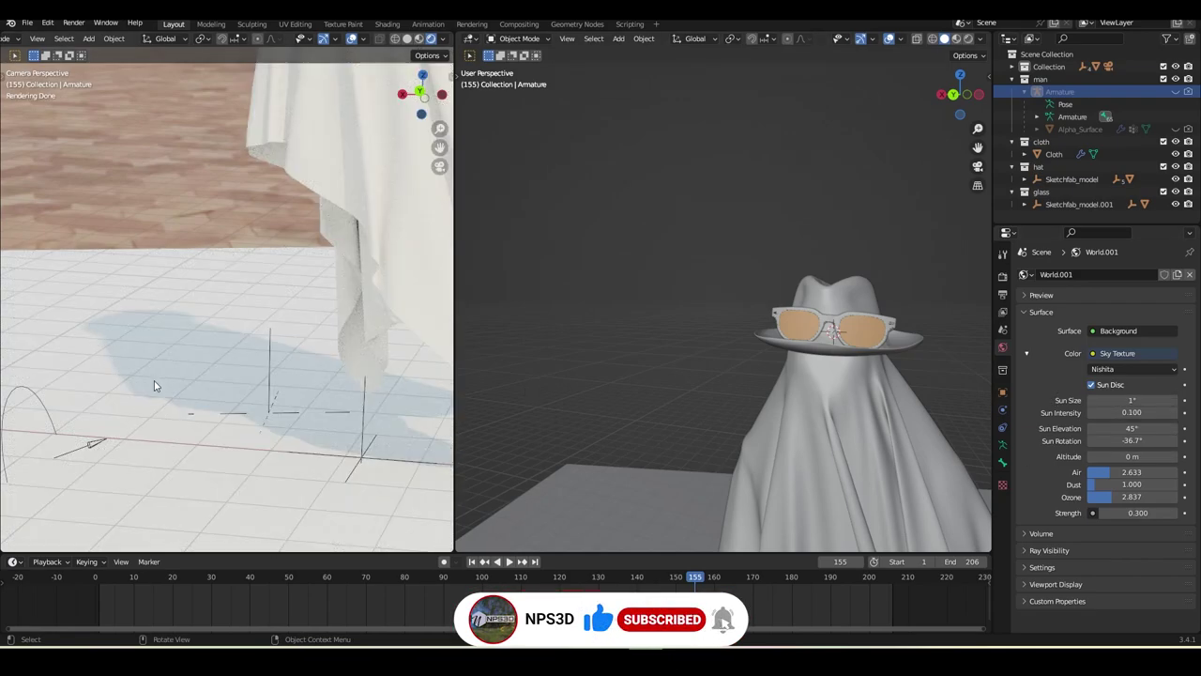
scroll(154, 381, down, 6)
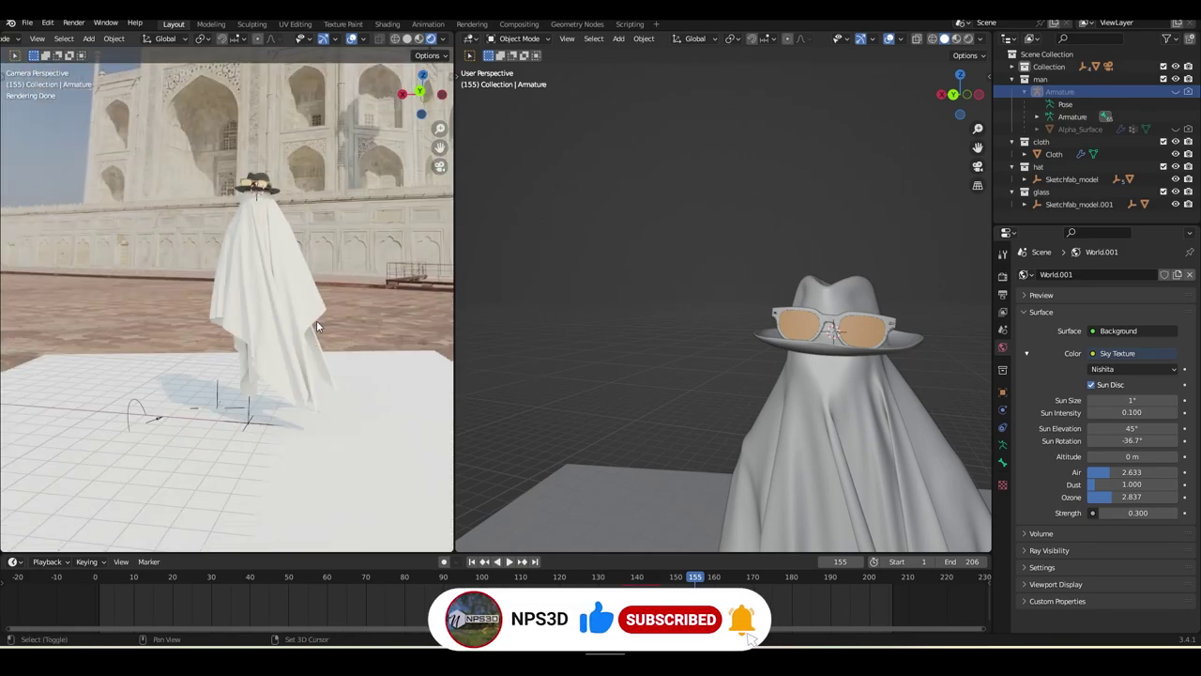
key(ctrl+s)
- Select the ground plane and play the animation to check the lit figure, stopping at frame 184
scroll(315, 395, down, 3)
click(341, 478)
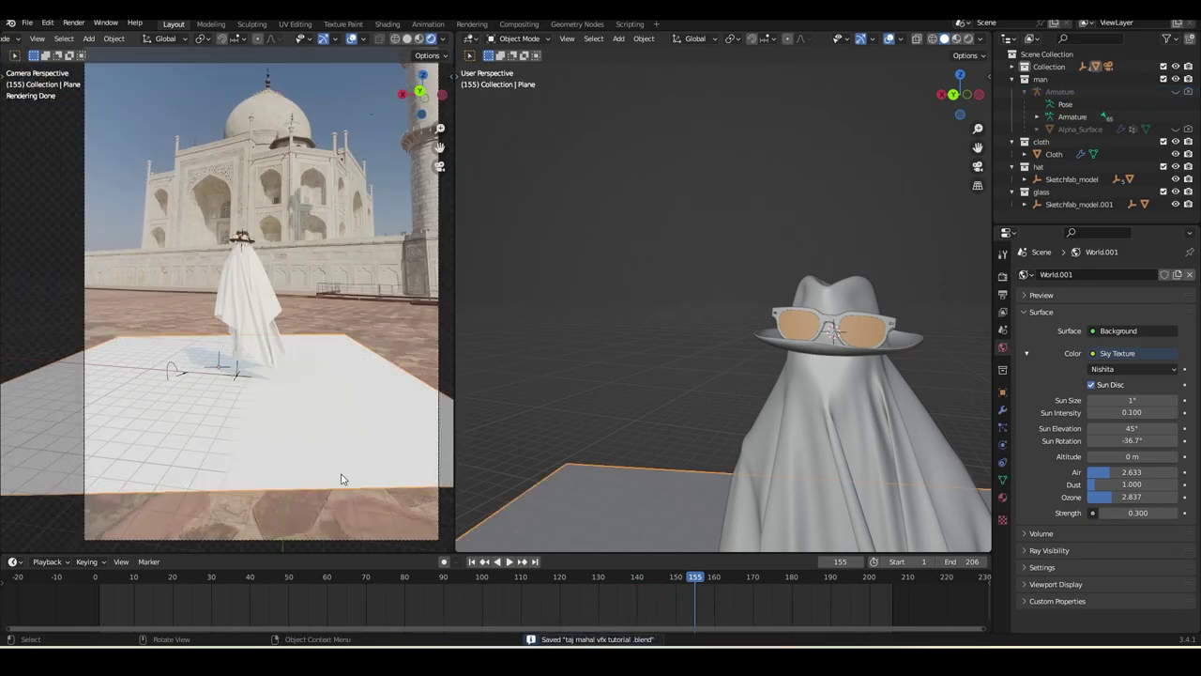
drag(428, 587, 415, 612)
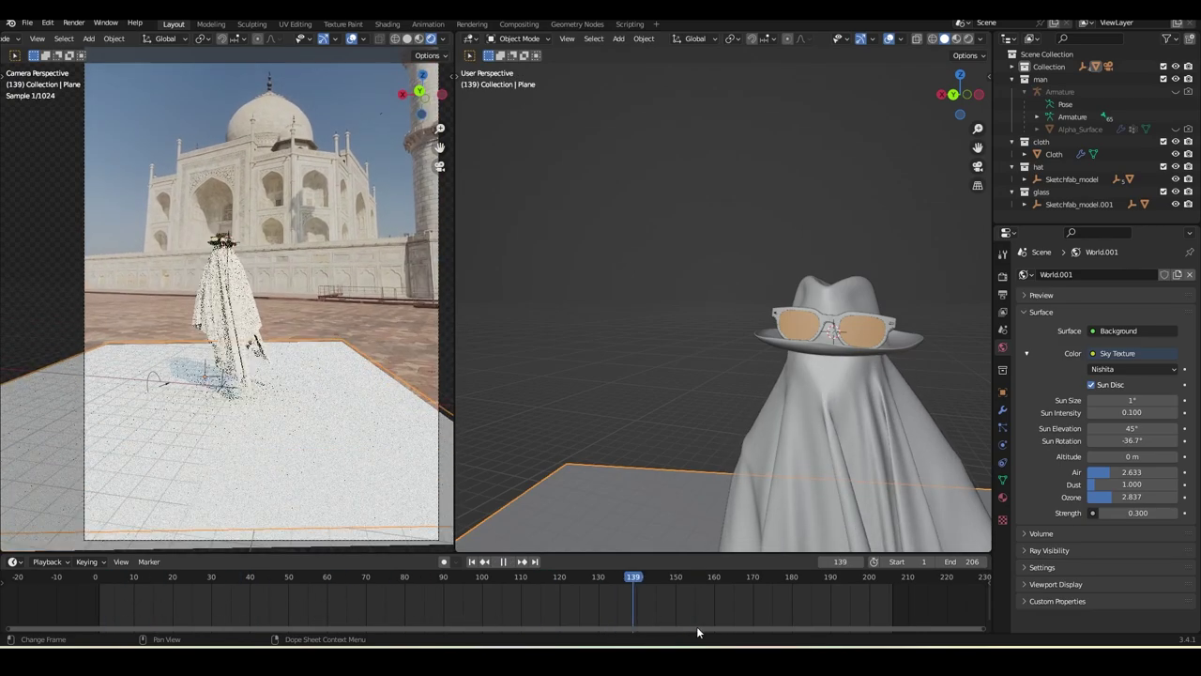
key(space)
shift+middle_drag(711, 431, 648, 287)
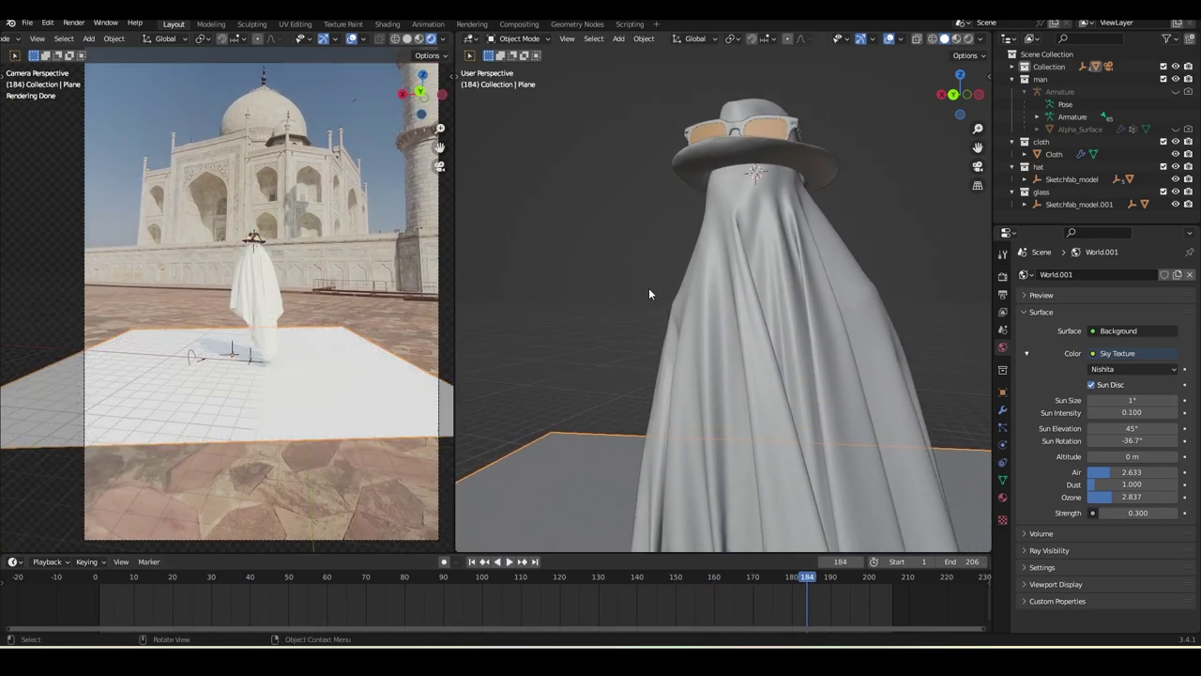
- Heighten the timeline and join the part below the camera view into it, so the camera view spans the full height
scroll(649, 287, down, 7)
drag(627, 553, 469, 470)
right_click(363, 472)
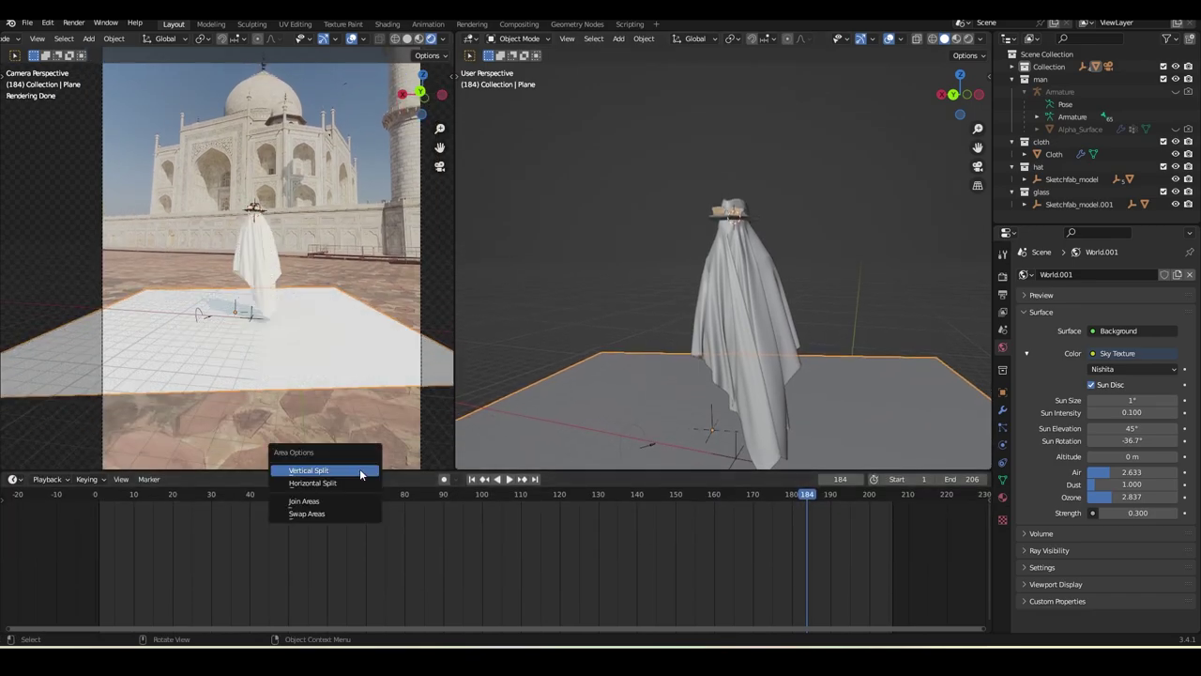
click(341, 501)
click(329, 522)
shift+middle_drag(367, 495, 328, 501)
- Enable Render Region in the output format settings
click(1003, 294)
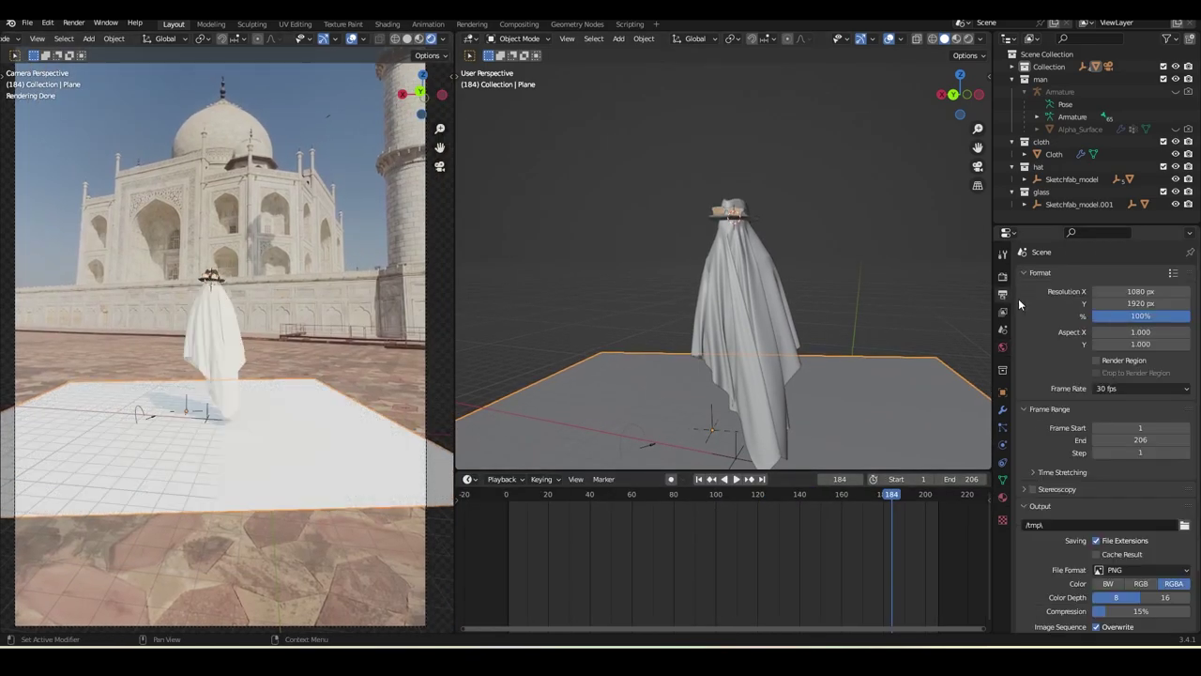
click(1104, 366)
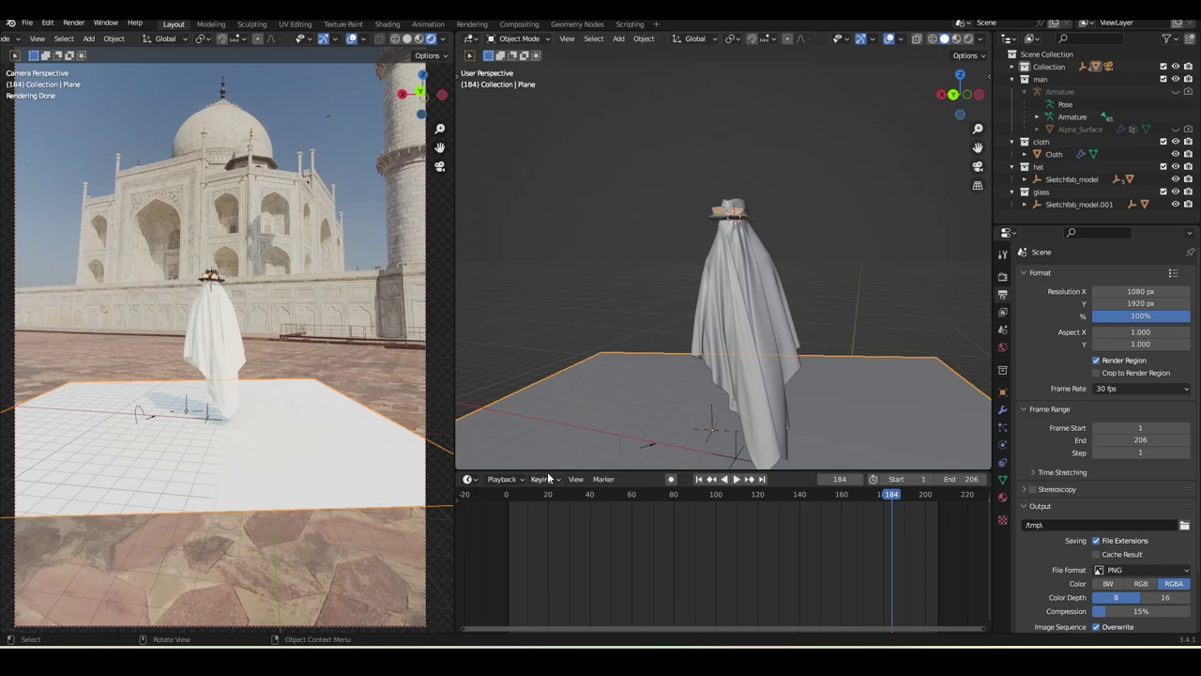
- Enlarge the timeline area below the user perspective view and turn it into a Shader Editor
drag(549, 470, 549, 347)
click(467, 356)
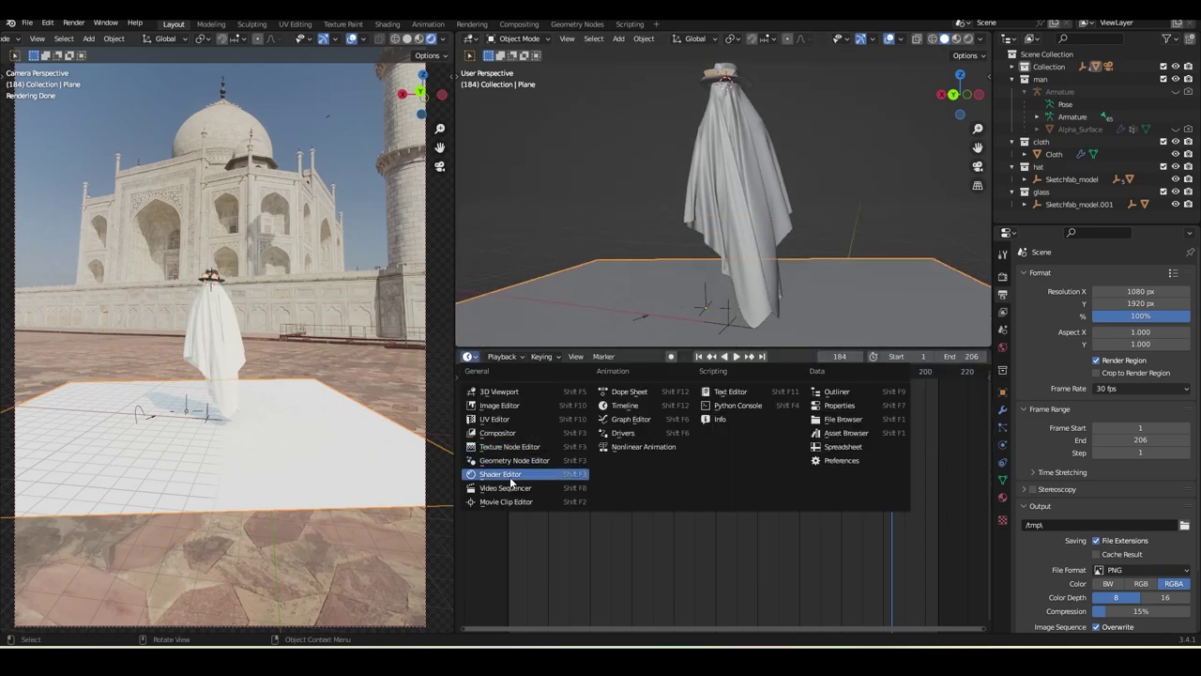
click(511, 476)
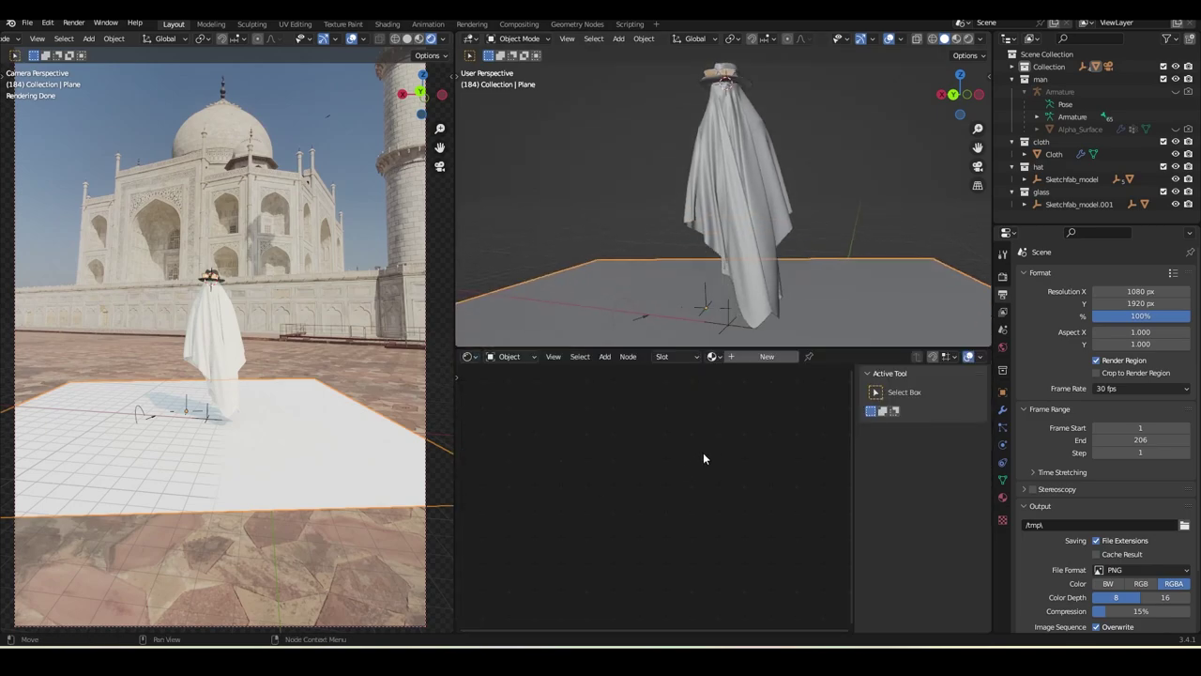
- Create a new material for the ground plane, name it FLOOR, and save the project
click(730, 358)
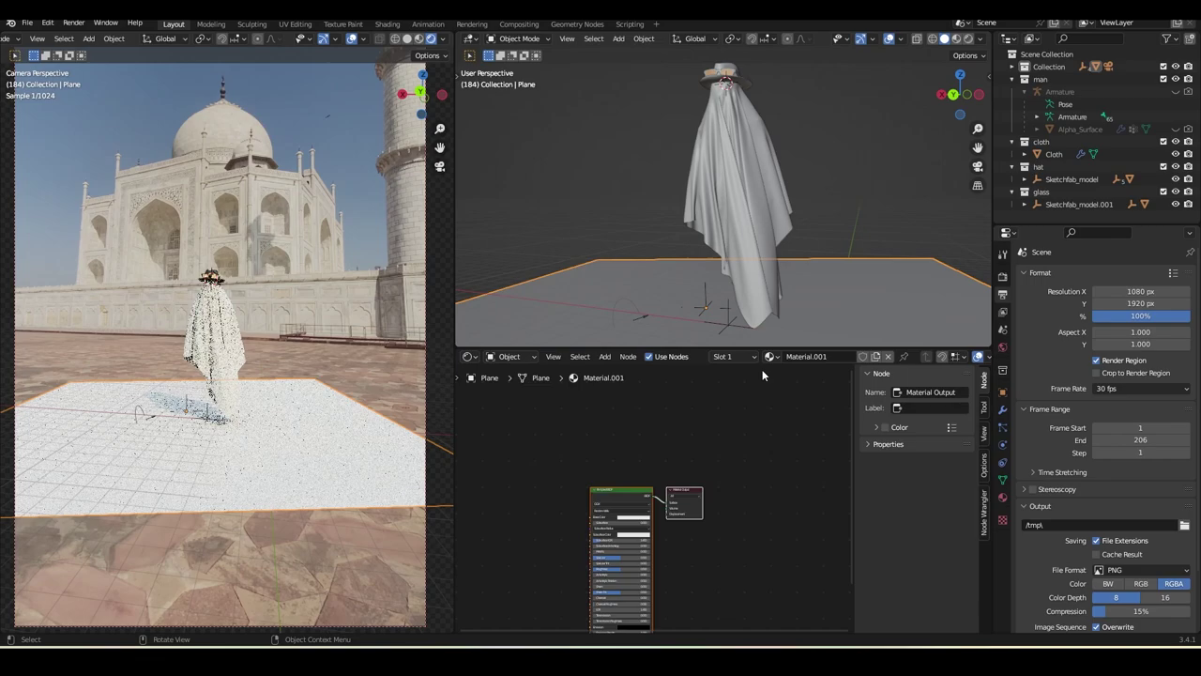
click(832, 358)
text(FLOOR)
key(Return)
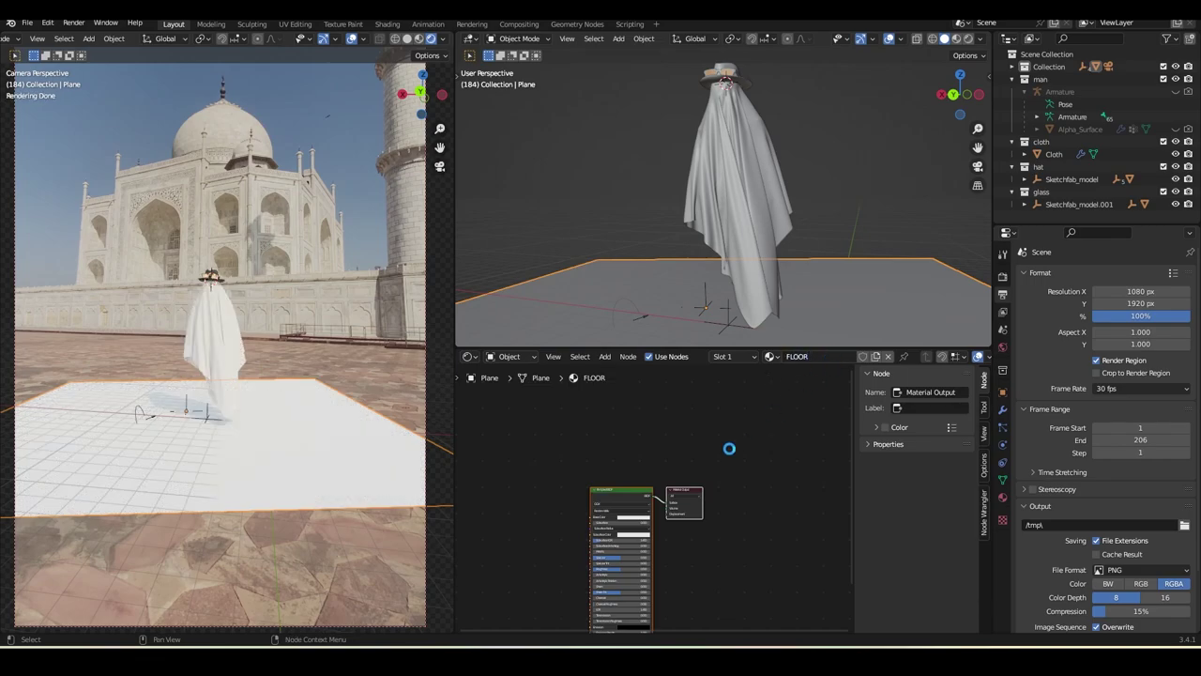
key(ctrl+s)
- Bring "Taj mahal tutorial fooatge.mov" from the after effects folder into the FLOOR material as an image texture node
middle_drag(731, 546, 763, 494)
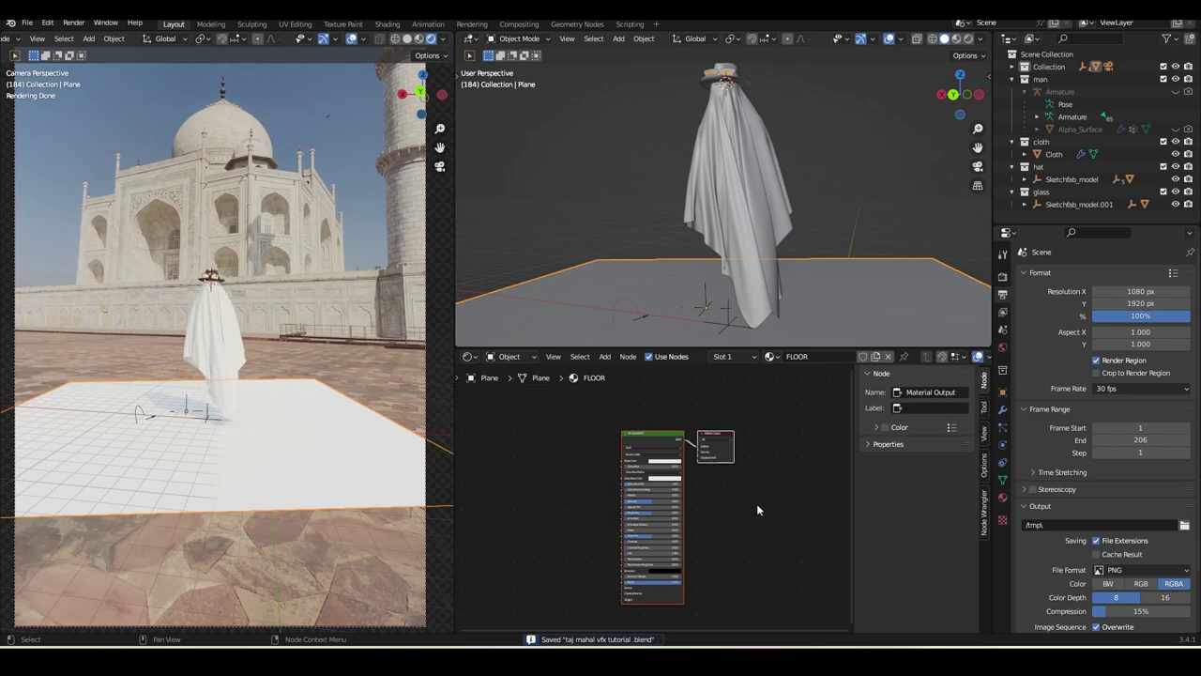
middle_drag(549, 482, 575, 492)
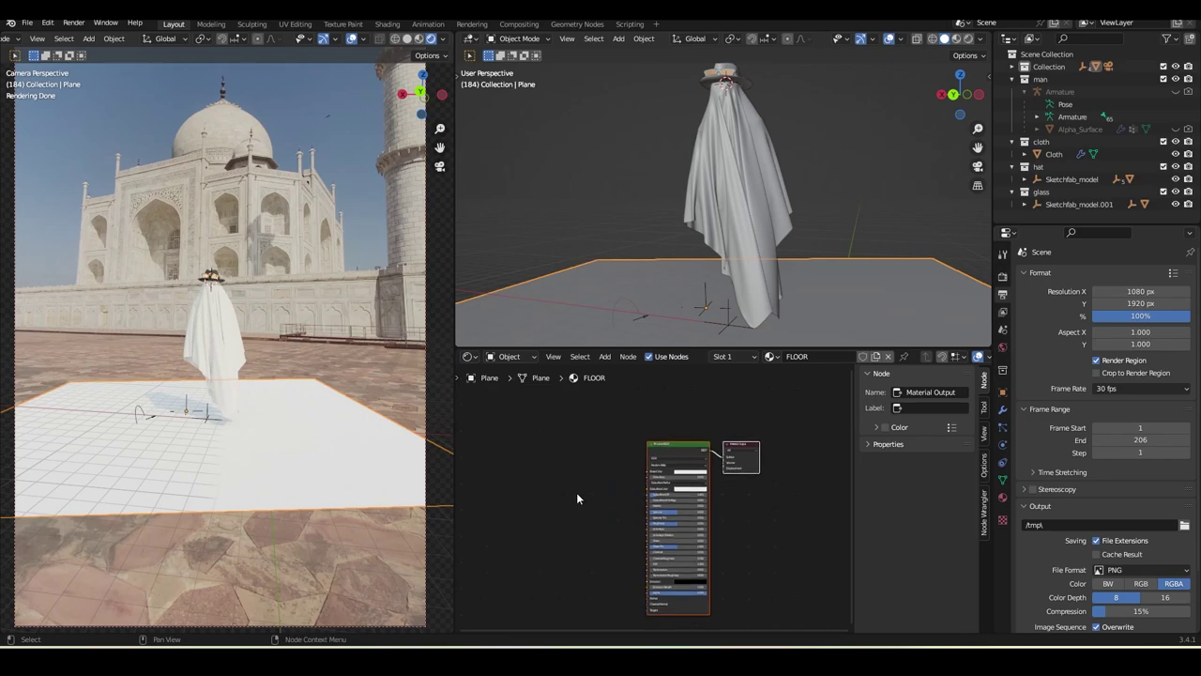
key(n)
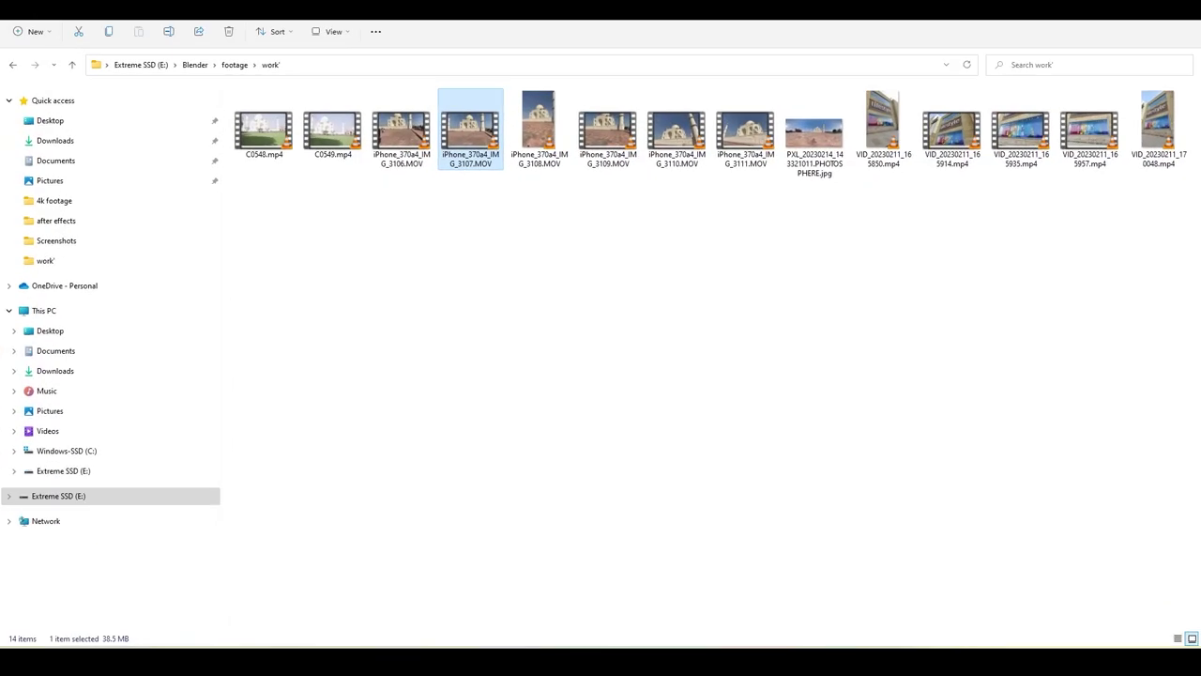
click(233, 65)
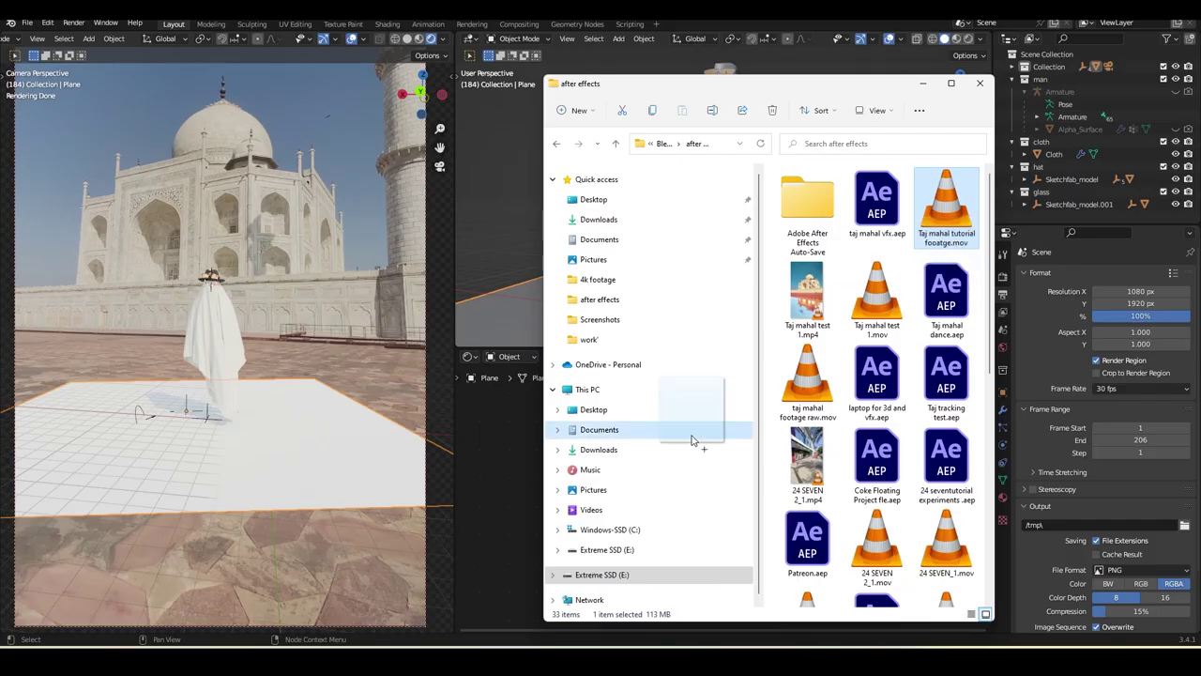
drag(692, 440, 511, 496)
click(592, 474)
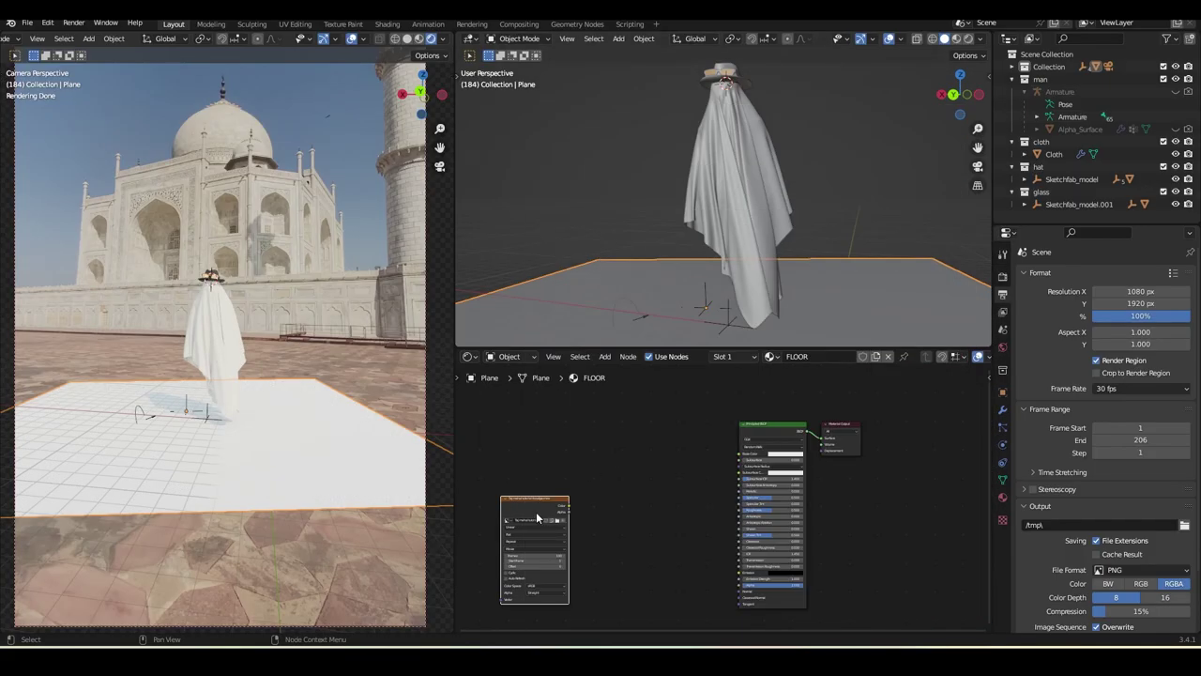
- Connect the footage texture's color to the Principled BSDF's Base Color and enable Cyclic and Auto Refresh on the footage
scroll(538, 518, up, 5)
drag(734, 460, 829, 452)
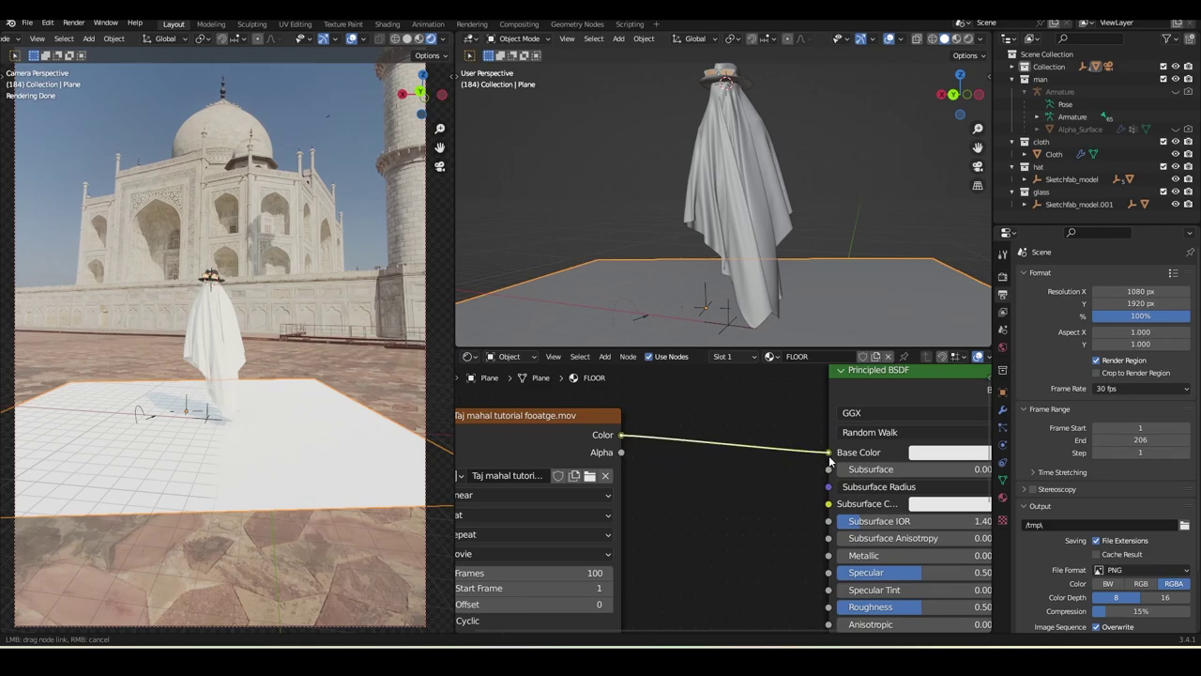
scroll(747, 507, up, 1)
scroll(747, 507, down, 2)
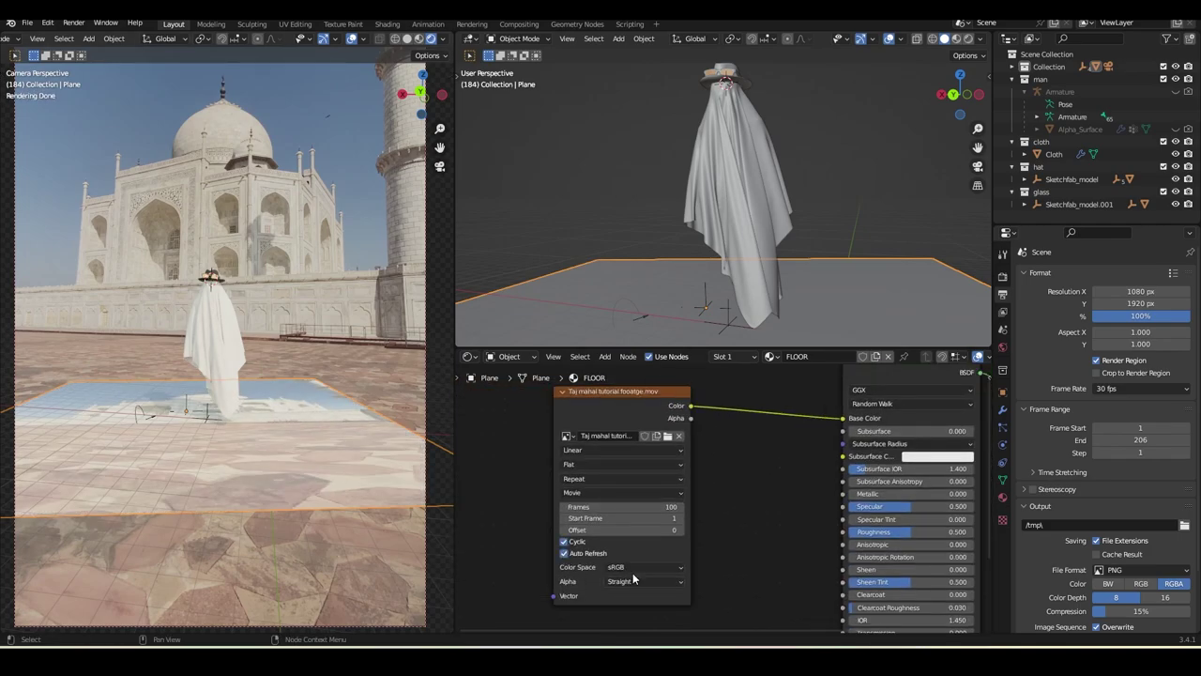
- Set the footage texture's frames to 400 and attach Texture Coordinate and Mapping nodes to it
click(653, 506)
key(Return)
scroll(723, 497, down, 2)
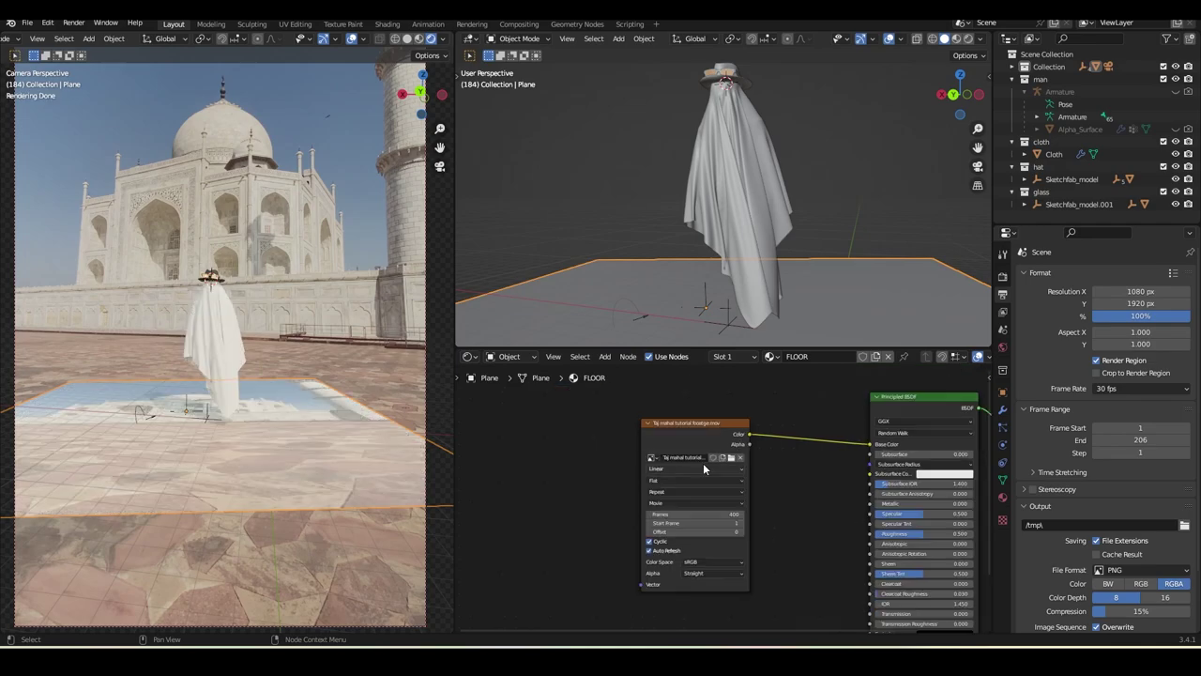
click(691, 429)
key(ctrl+t)
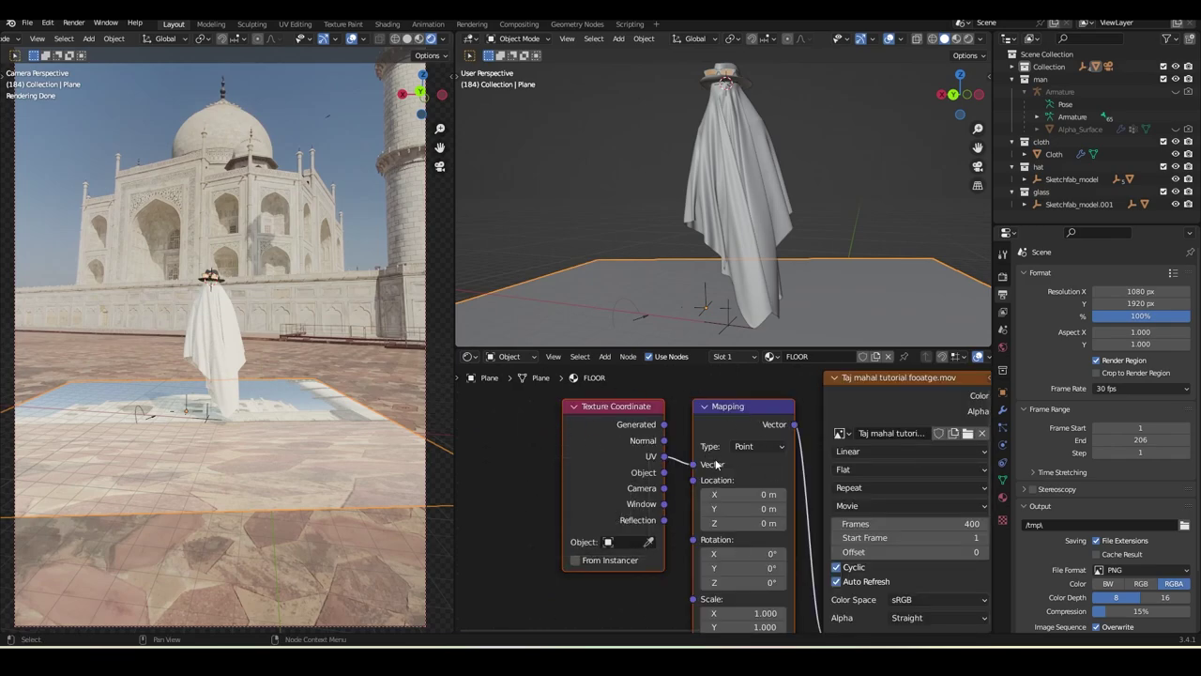
- Look at the add-ons list in the preferences and close it again
click(47, 22)
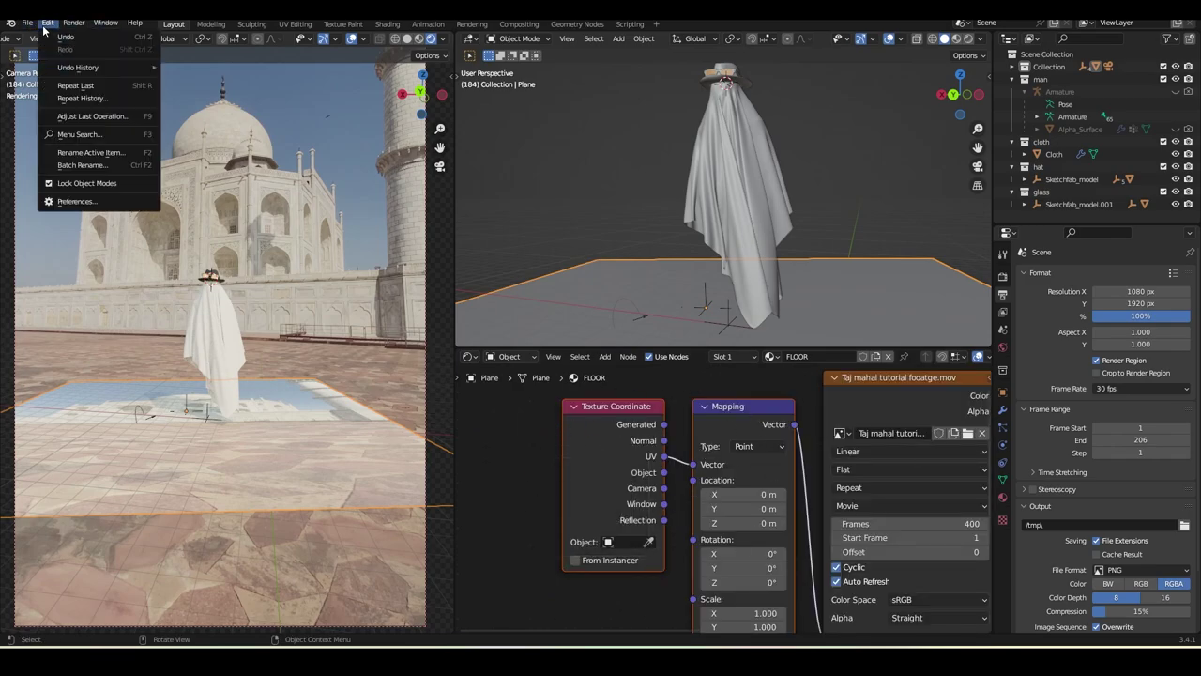
click(83, 201)
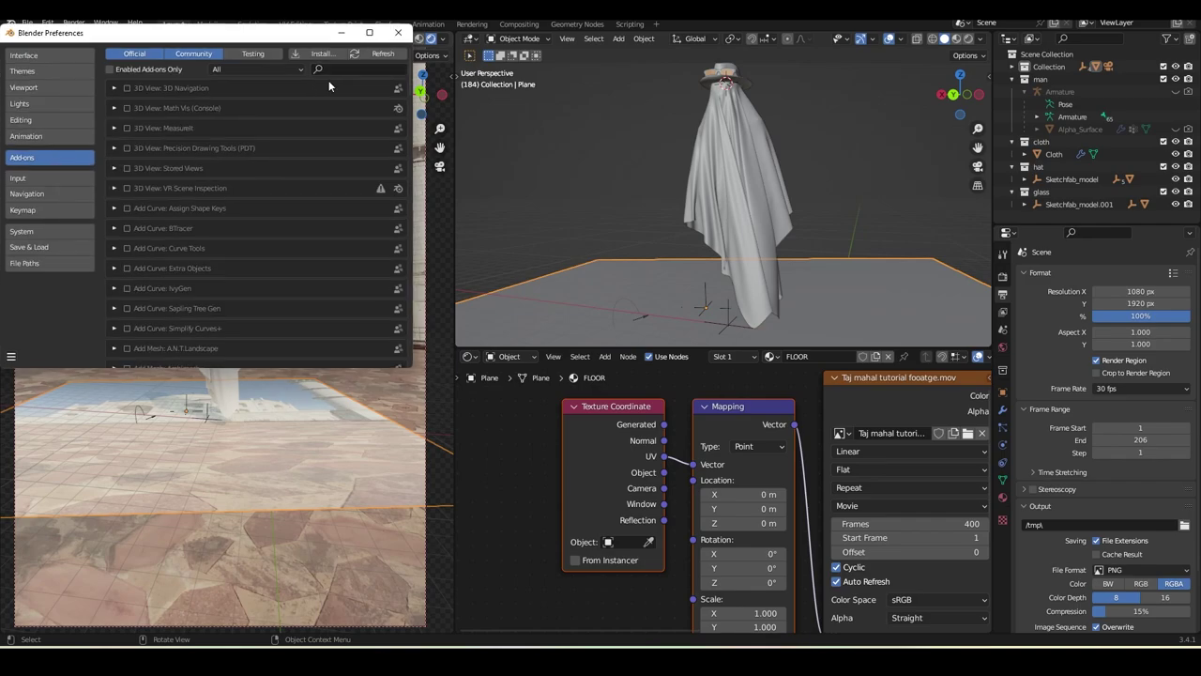
click(397, 37)
- Feed the Mapping node's vector from the Window texture coordinate instead of UV, and save the project
drag(589, 444, 530, 471)
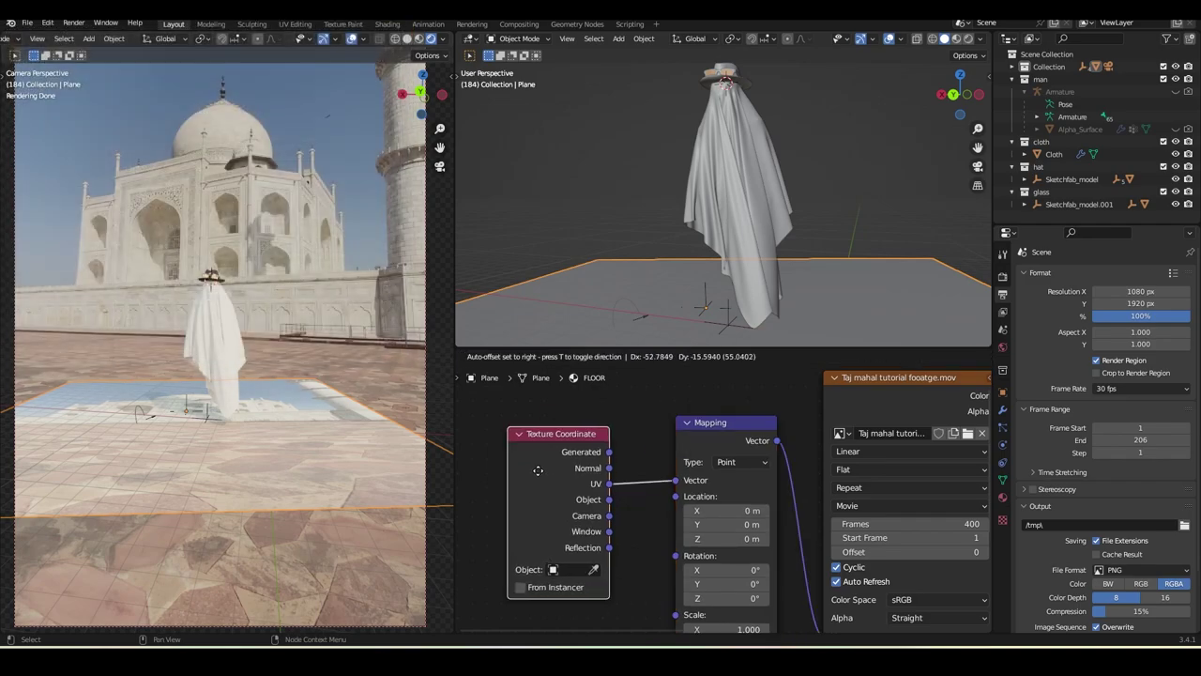
drag(605, 531, 674, 480)
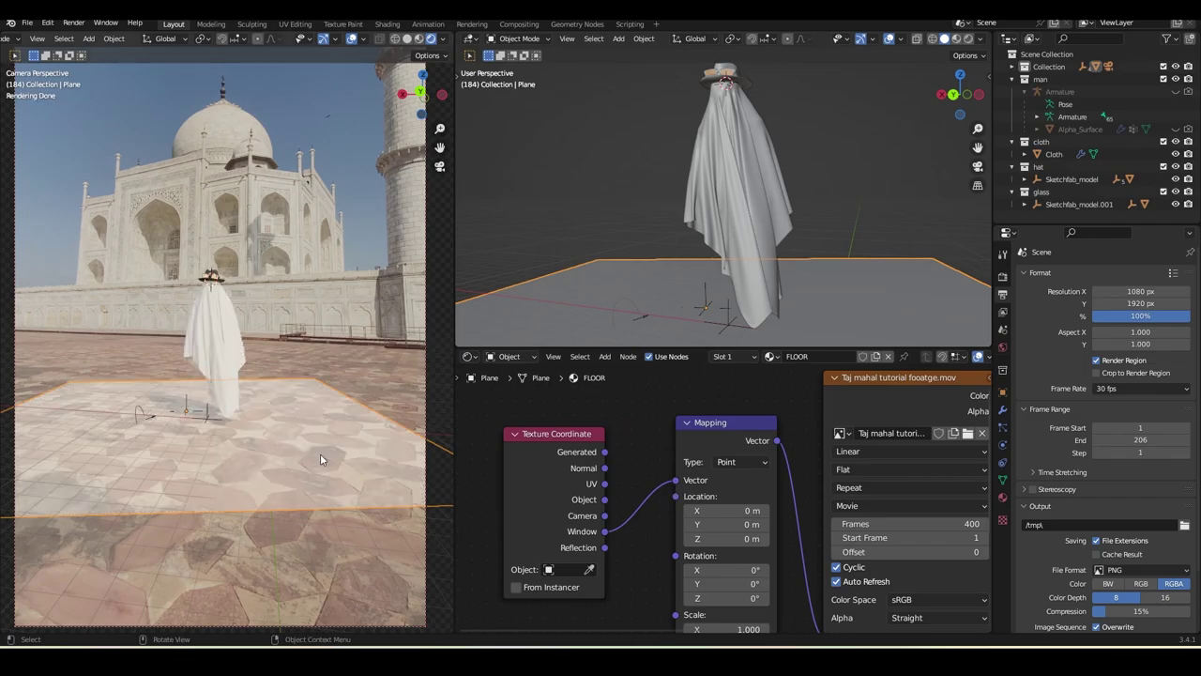
key(ctrl+s)
- Set the floor's Principled BSDF roughness to 1.000 and its specular to about 0.418
scroll(259, 465, up, 8)
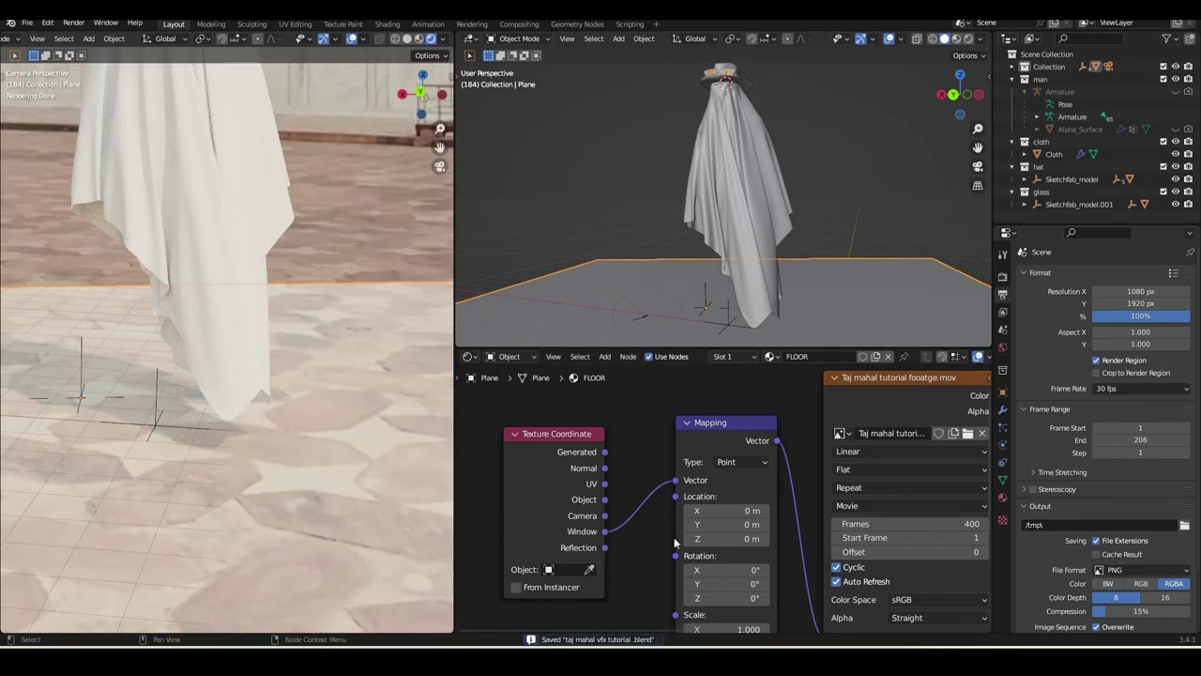
middle_drag(835, 554, 626, 534)
middle_drag(853, 526, 592, 531)
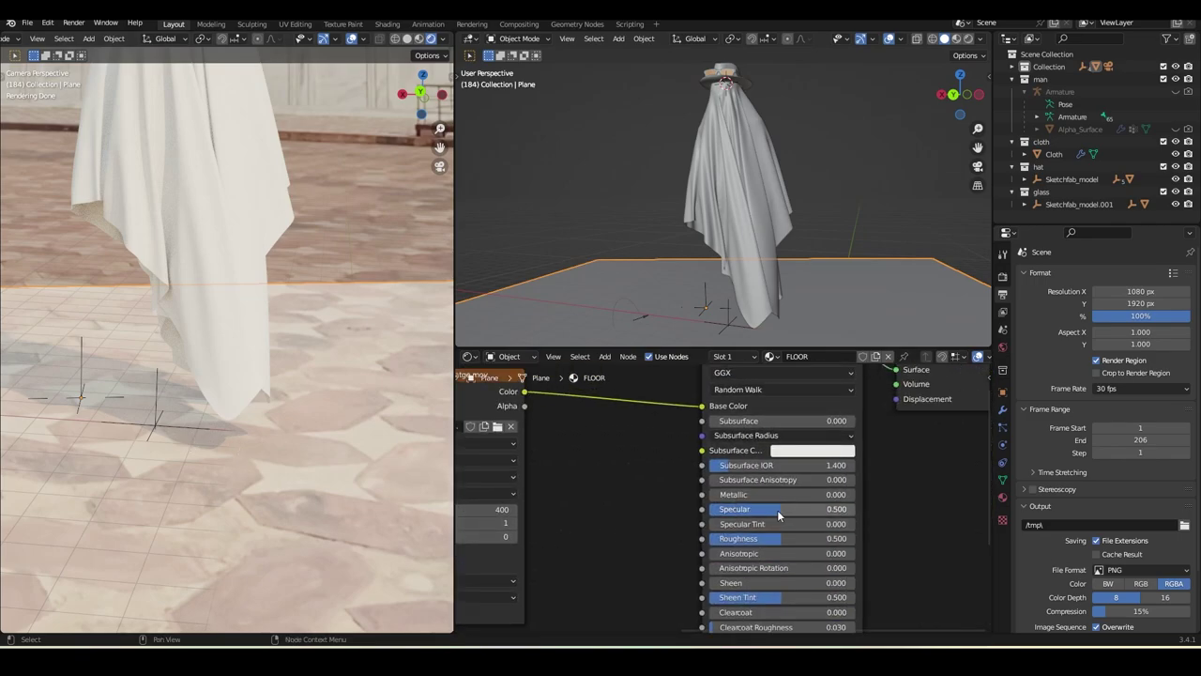
drag(778, 538, 855, 538)
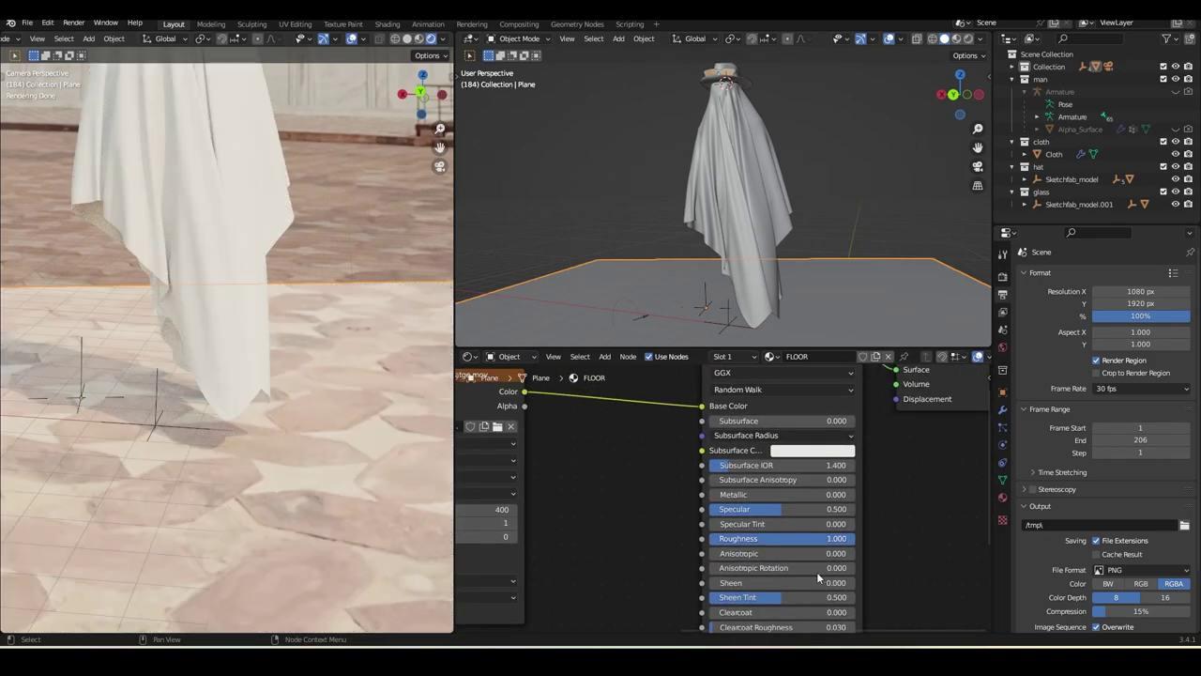
drag(781, 508, 769, 509)
middle_drag(670, 540, 687, 498)
drag(799, 555, 727, 556)
middle_drag(711, 568, 749, 568)
middle_drag(683, 434, 706, 499)
- Insert a Bright/Contrast node between the footage and the Principled BSDF, with brightness 0 and contrast 0.1
key(shift+a)
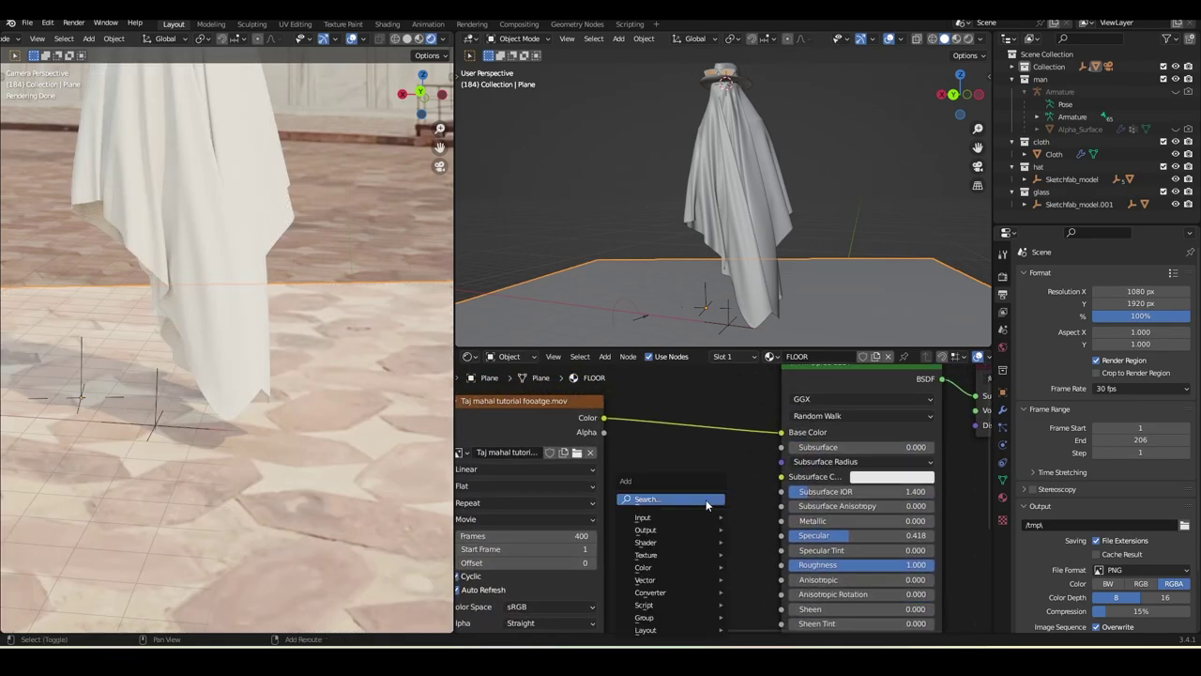
click(698, 496)
text(br)
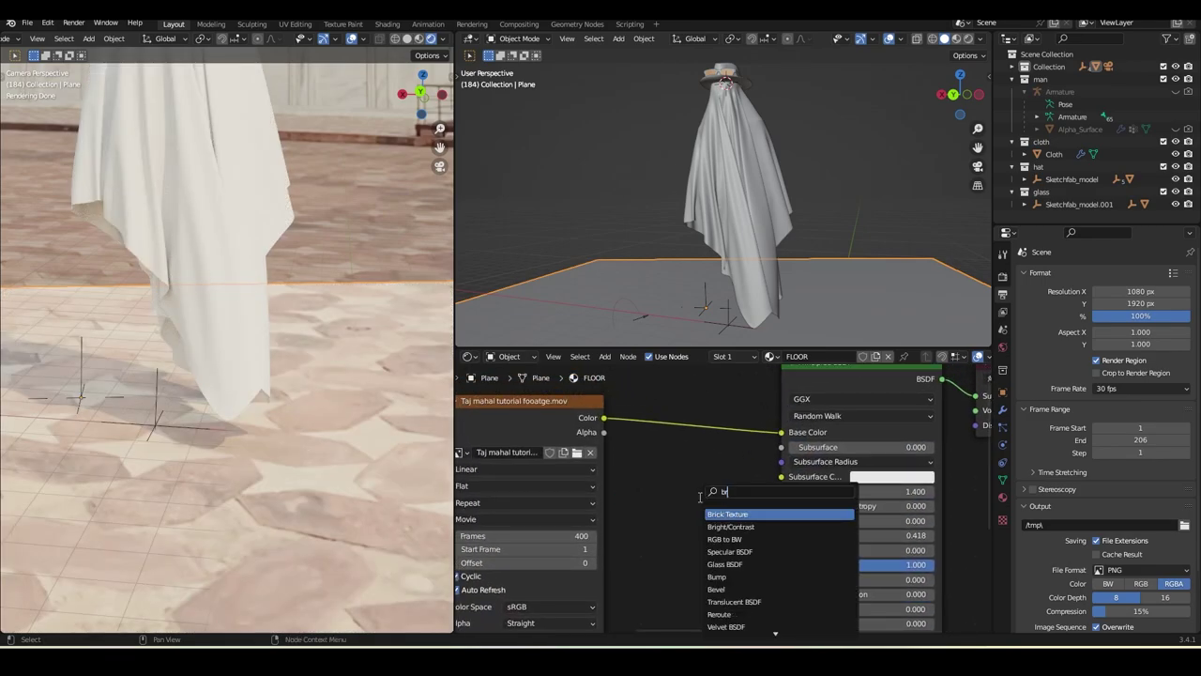
text(i)
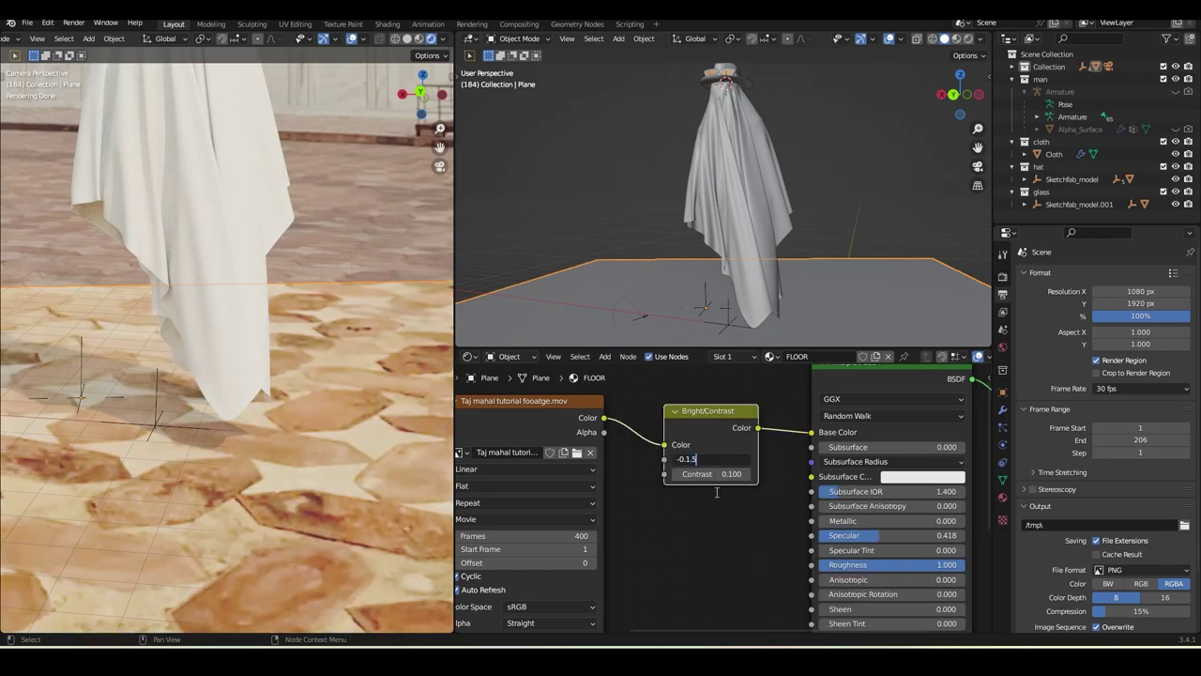
key(Return)
- Insert a Hue Saturation Value node after the Bright/Contrast node and lower its value to 0.6
key(shift+a)
text(h)
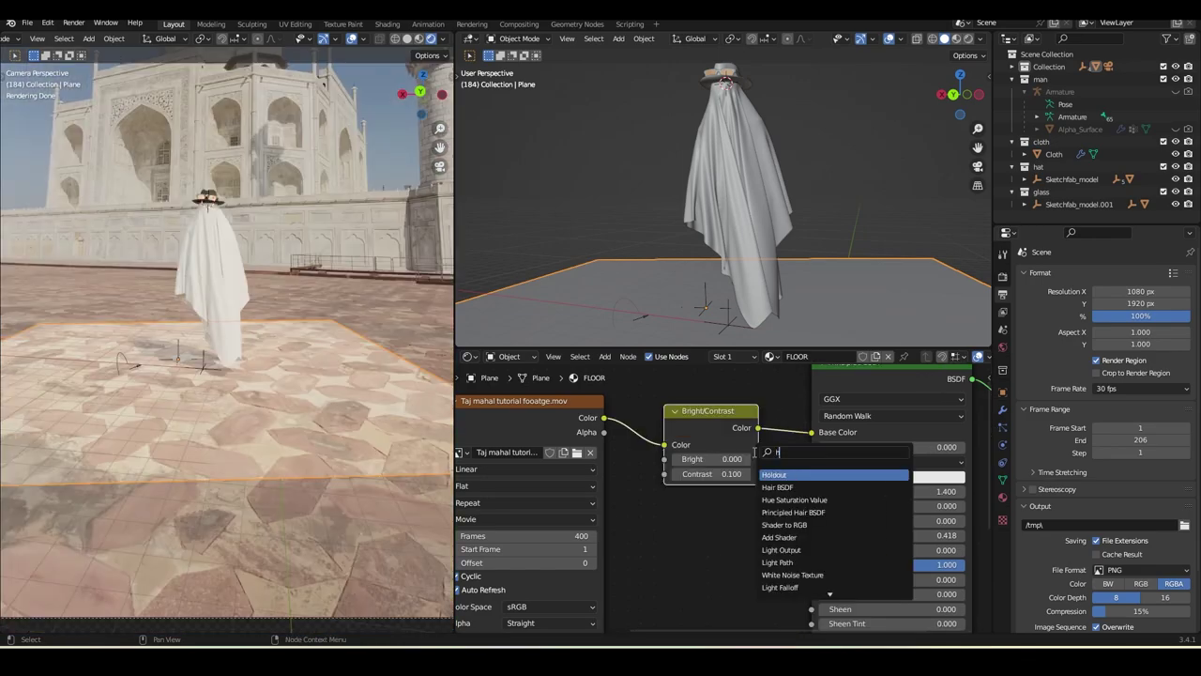
text(u)
click(788, 475)
click(846, 440)
drag(860, 474, 842, 475)
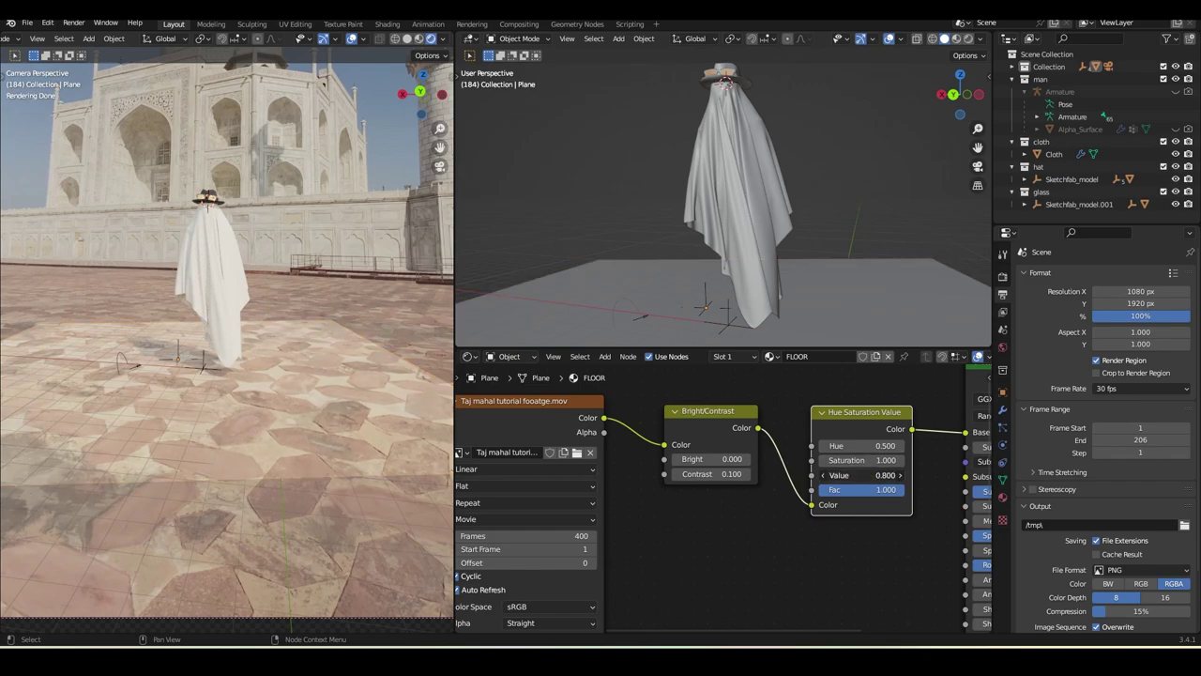
click(823, 475)
click(823, 474)
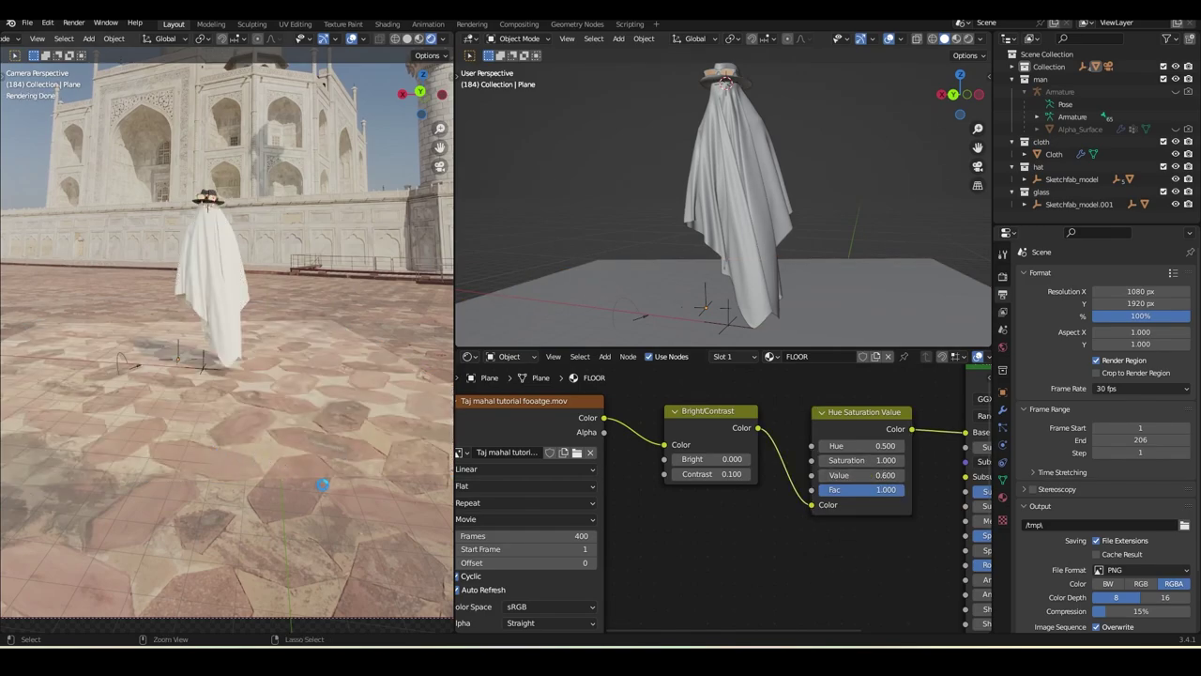
- Save the project and inspect the textured floor and the figure's shadow in the camera view
key(ctrl+s)
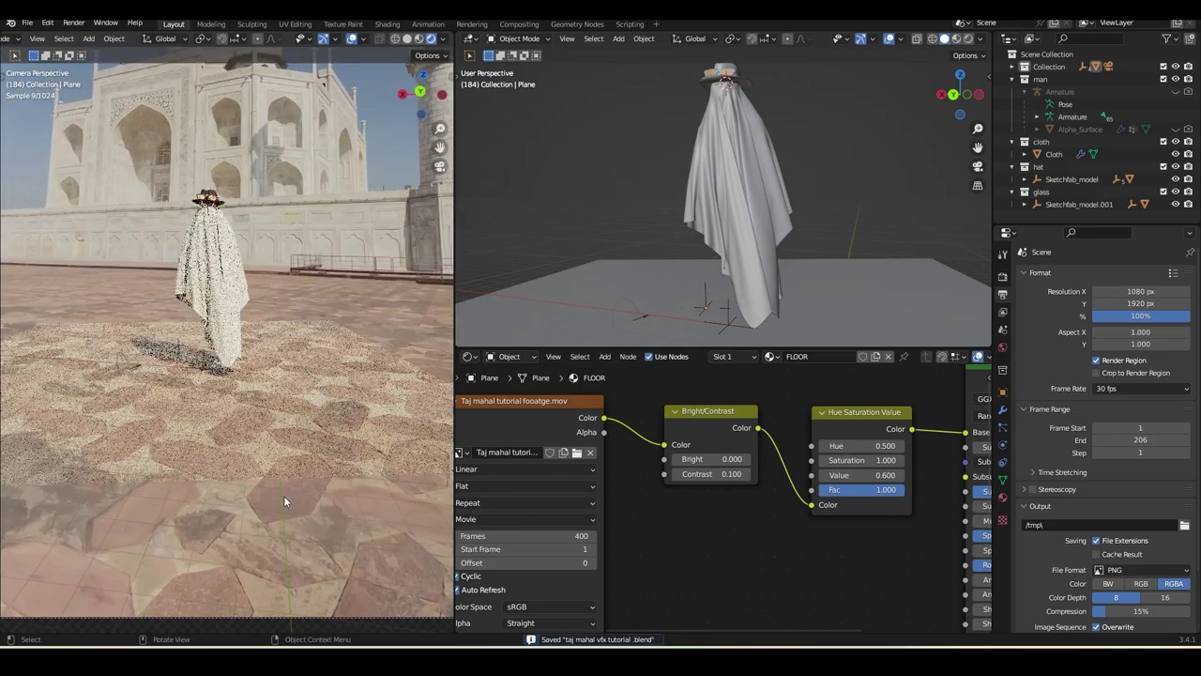
scroll(283, 495, up, 4)
scroll(290, 453, down, 2)
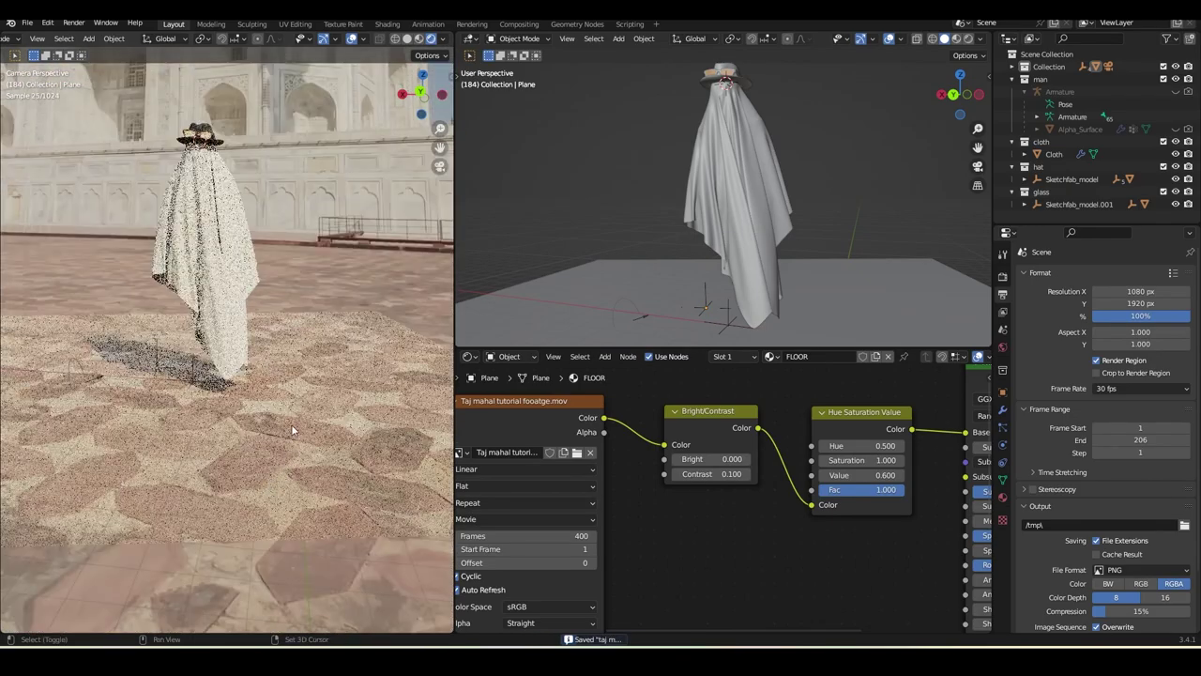
shift+middle_drag(292, 430, 287, 495)
key(ctrl+s)
scroll(809, 565, down, 5)
middle_drag(809, 565, 730, 546)
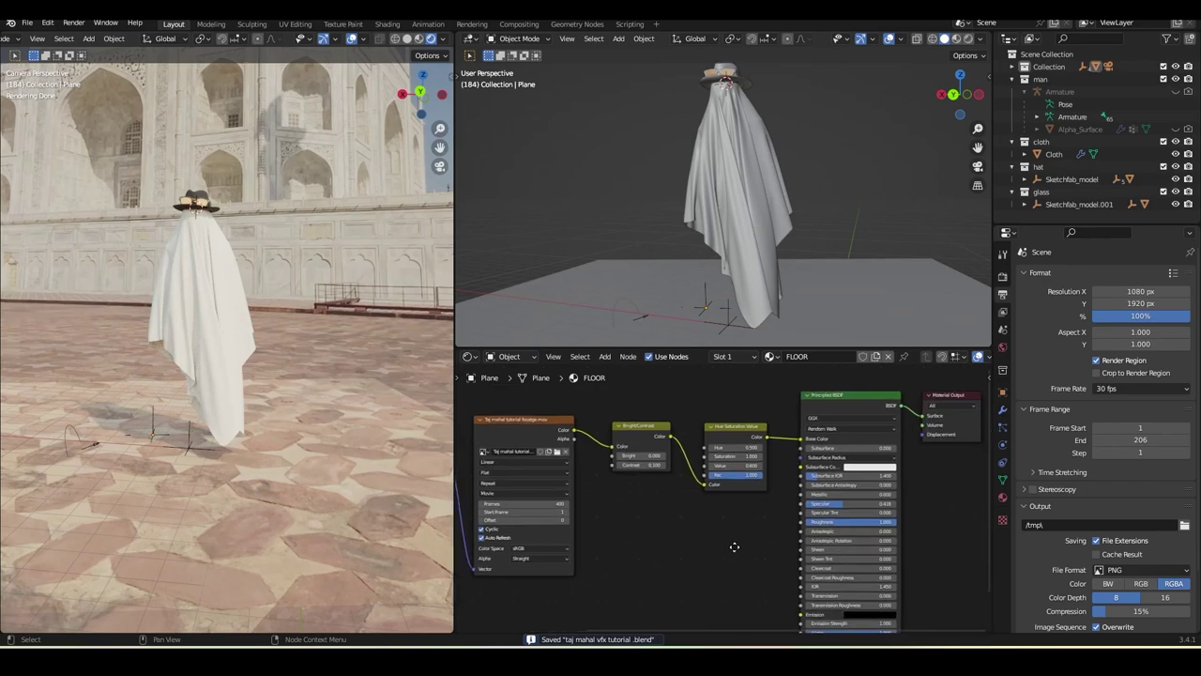
- Select the ground plane and rename the object under Plane_Transform as "floor"
click(376, 479)
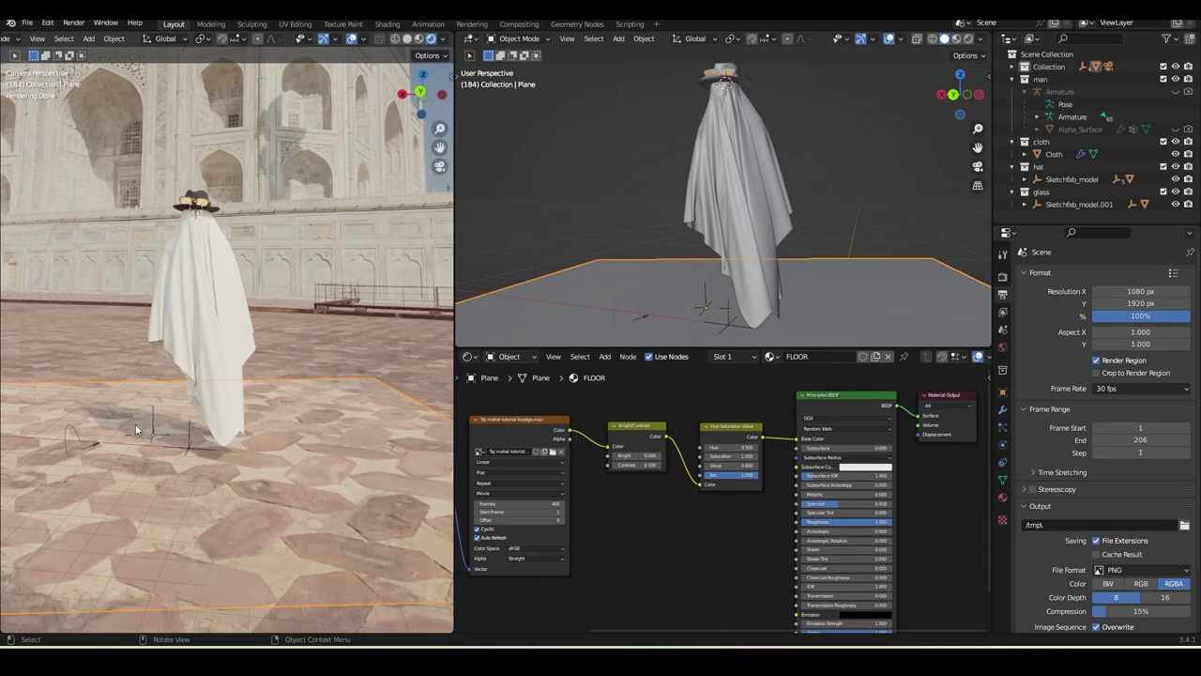
click(1002, 392)
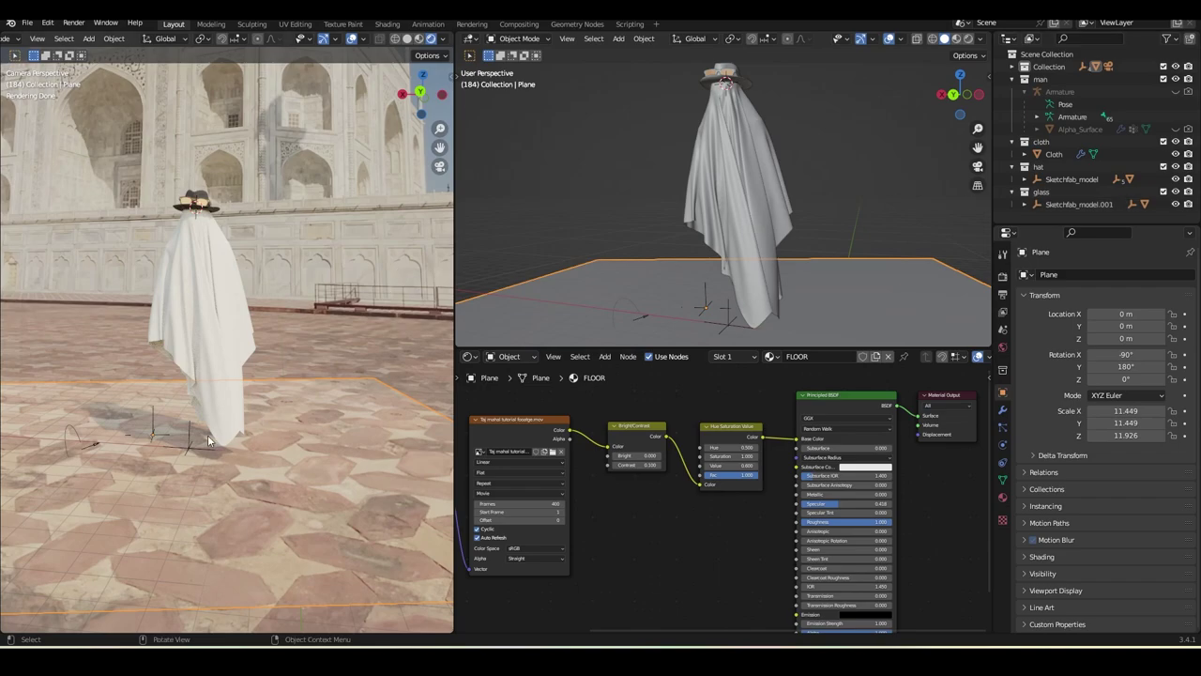
click(1025, 66)
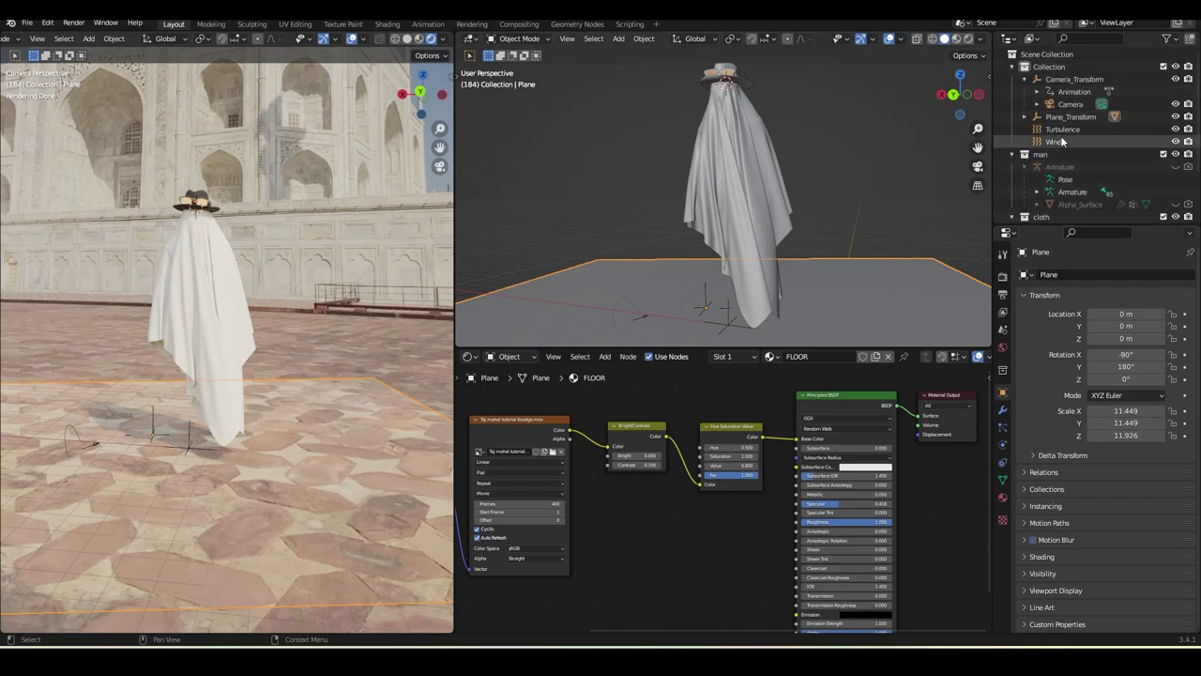
click(1025, 117)
double_click(1067, 129)
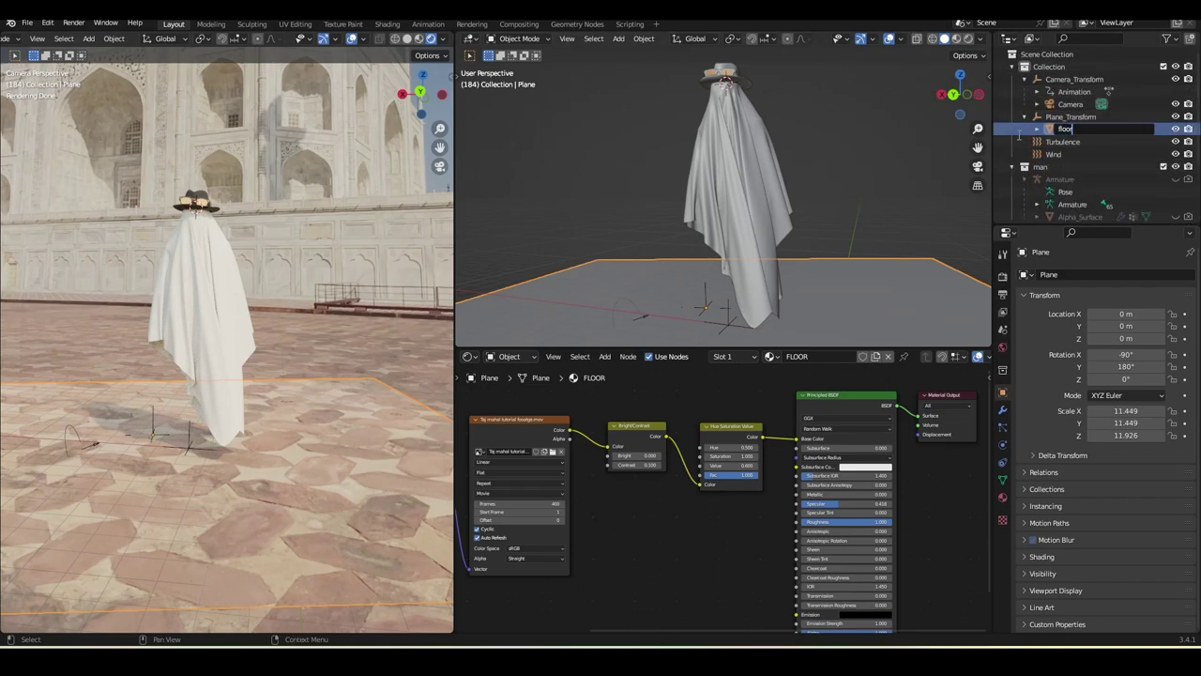
text(floor)
key(Return)
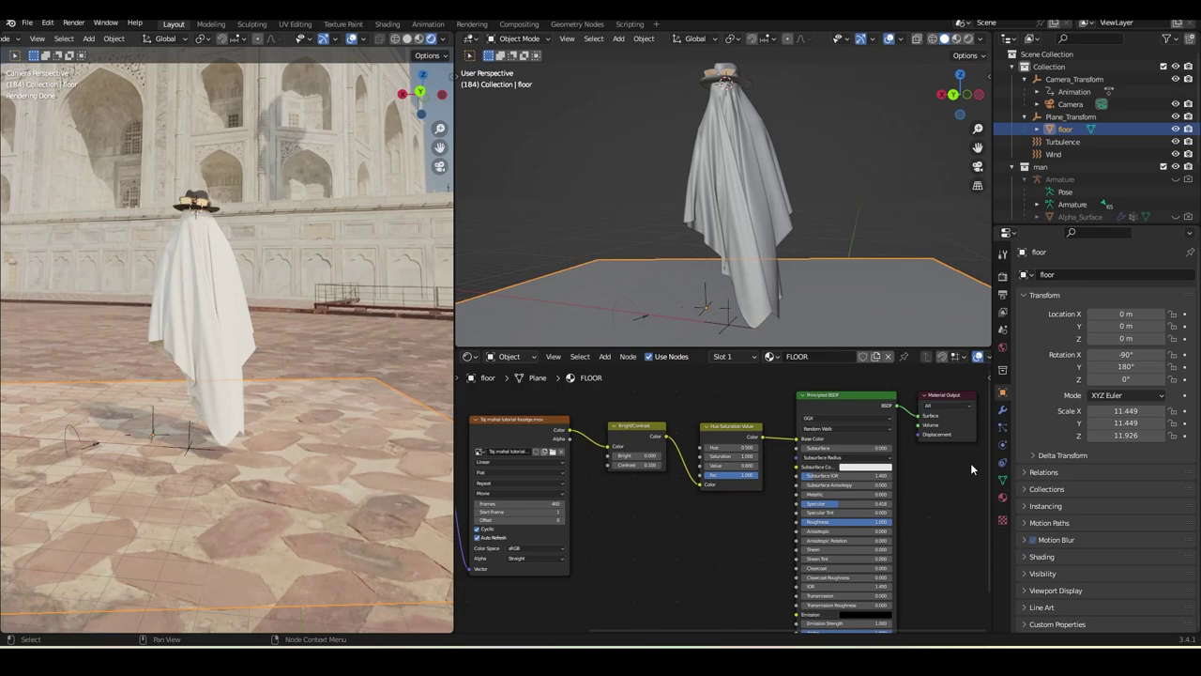
- Make the floor a Shadow Catcher in its visibility settings, and deselect everything
click(1042, 574)
scroll(1072, 568, down, 5)
click(1091, 513)
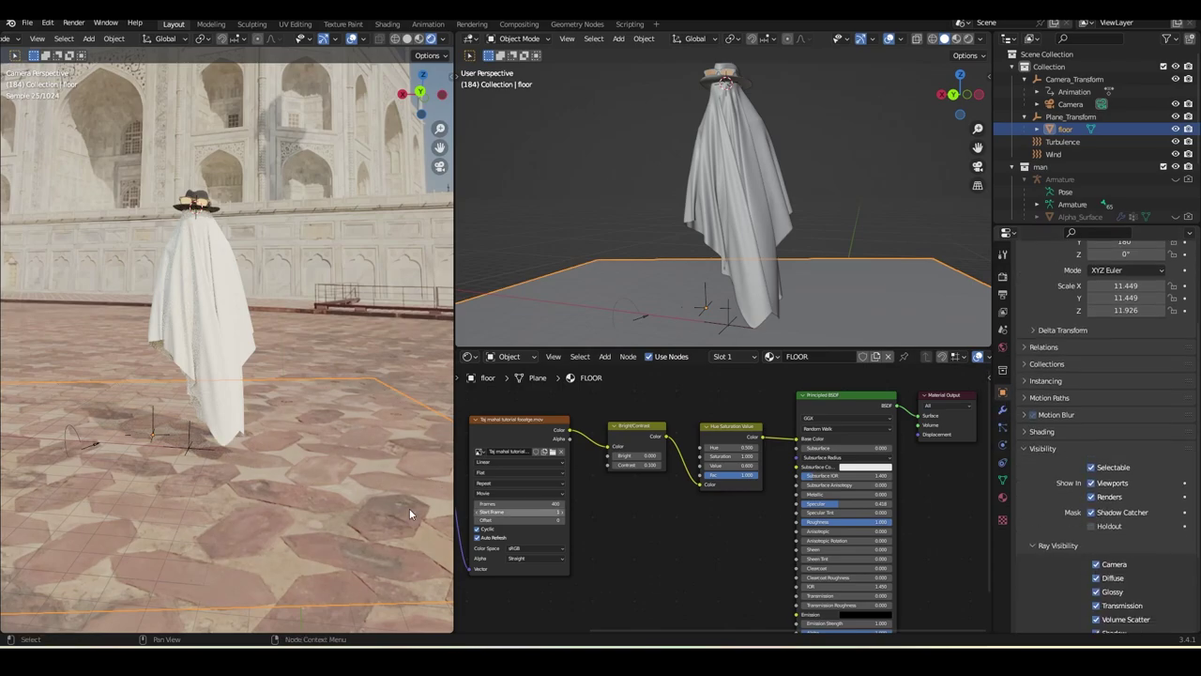
key(alt+a)
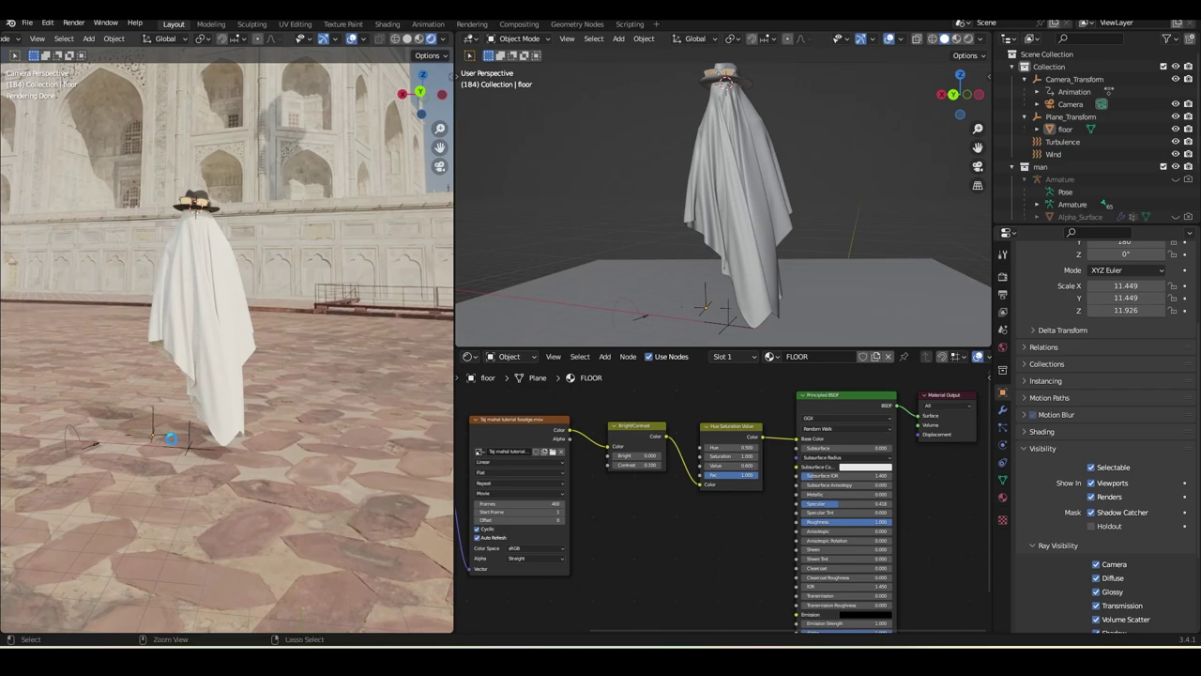
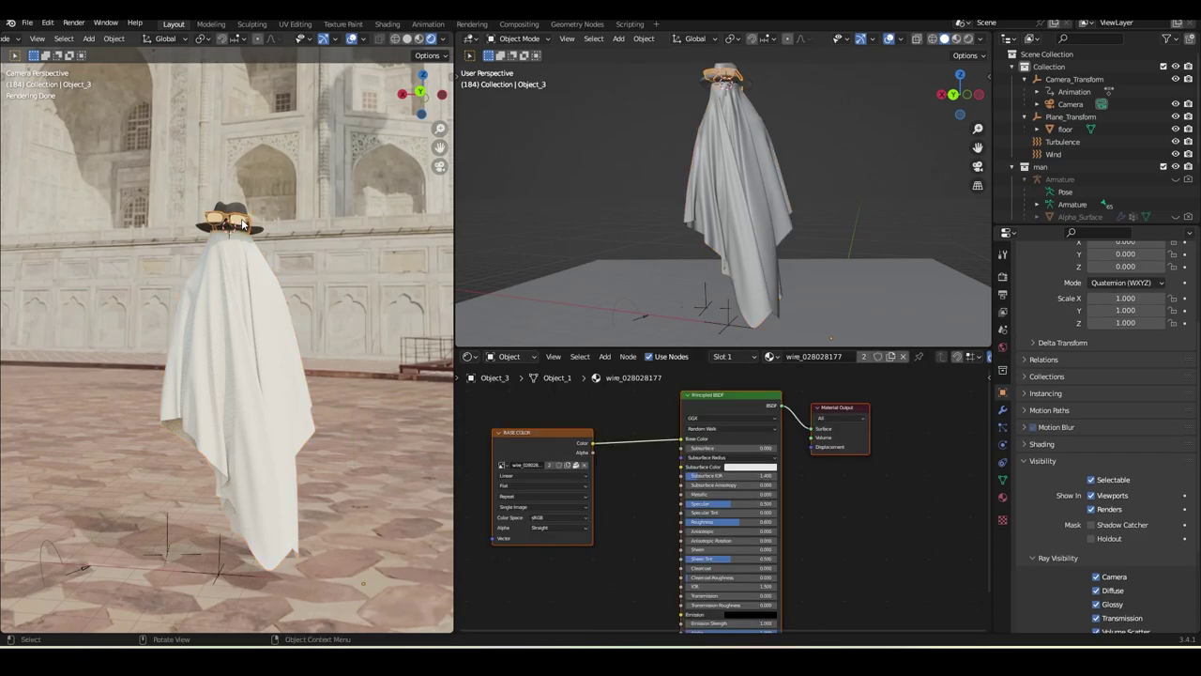
- Select the sunglasses' lens material wire_008008136 and darken its base color to a dark brown
click(1000, 494)
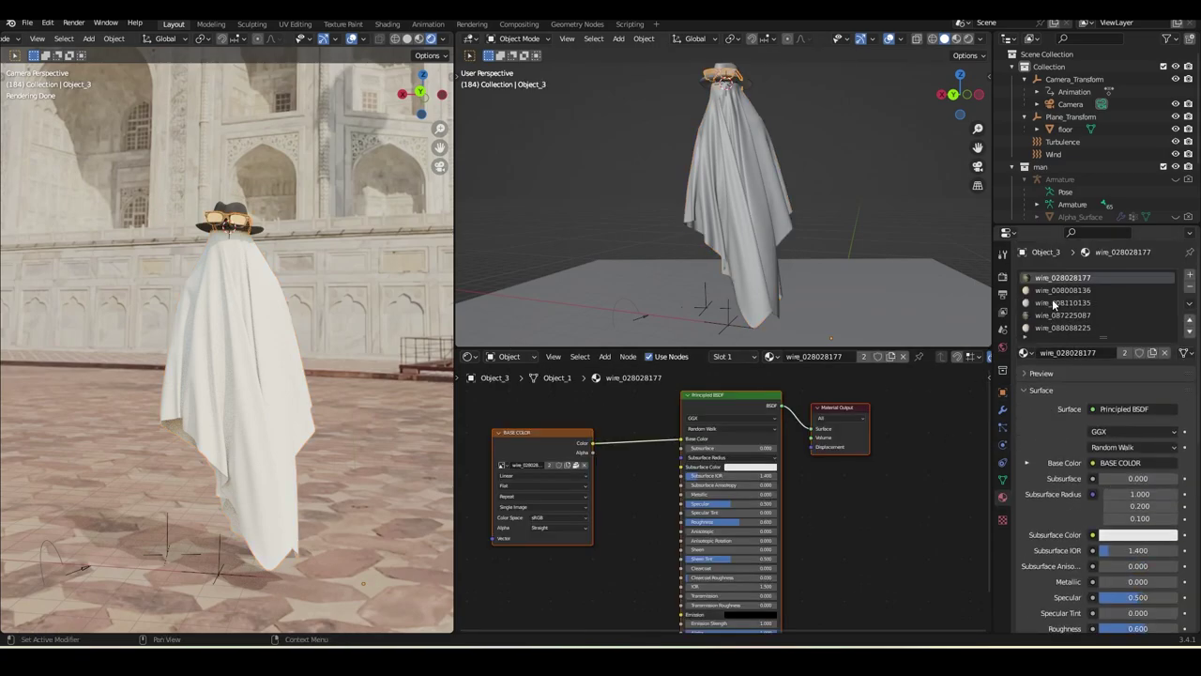
shift+middle_drag(296, 169, 286, 256)
scroll(285, 256, up, 8)
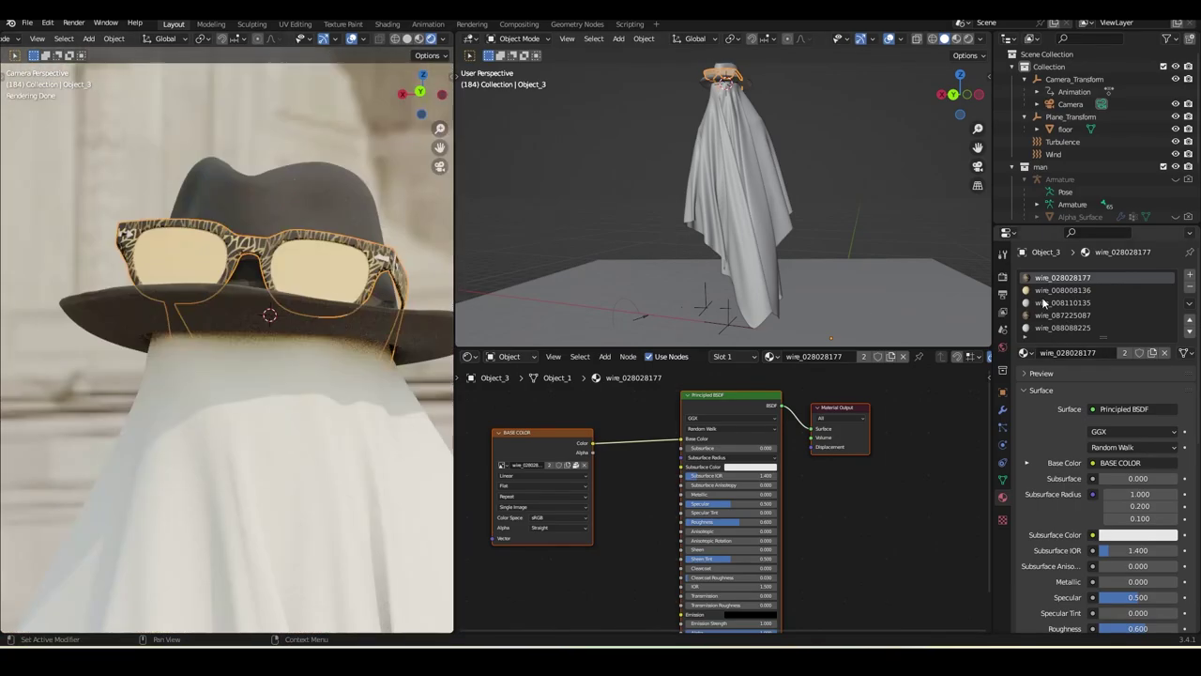
click(1049, 289)
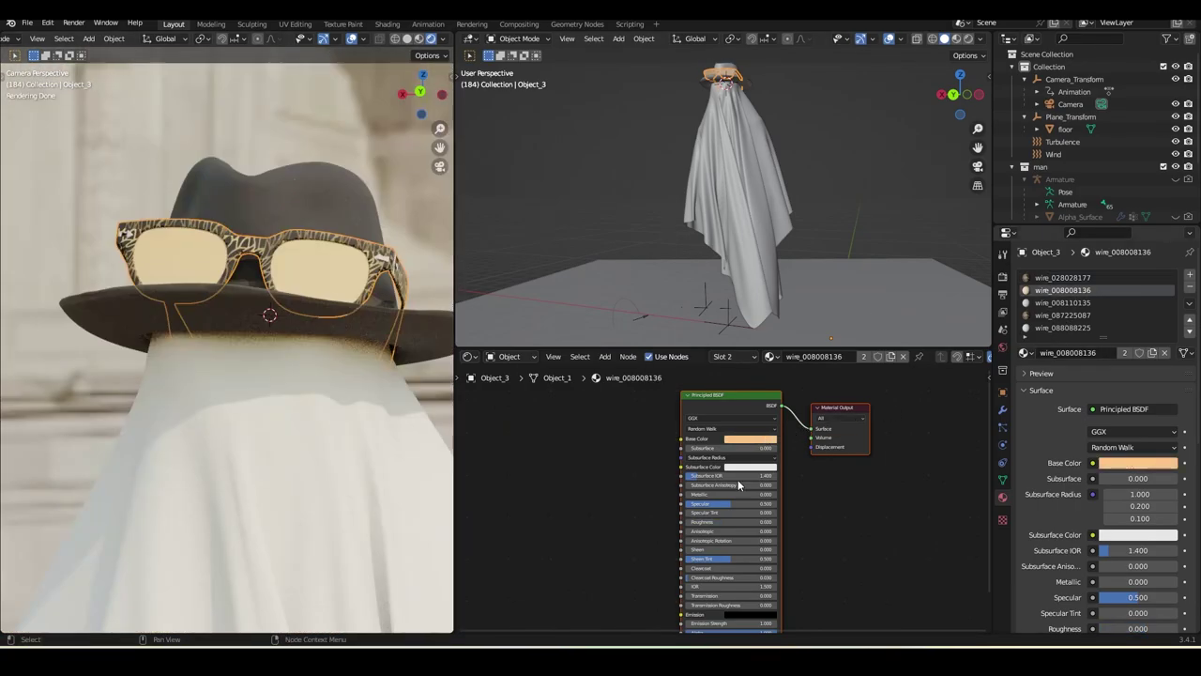
scroll(716, 550, up, 3)
click(768, 396)
drag(848, 209, 847, 268)
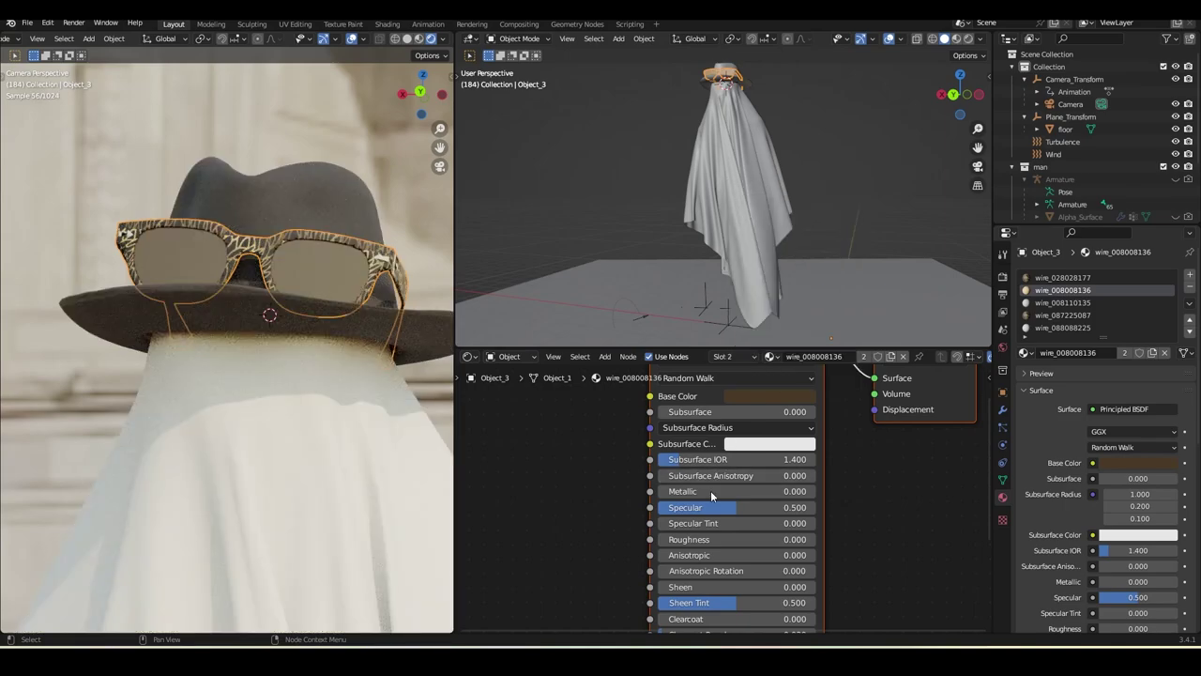
- Set the lens material's Metallic to 0.723 and Specular to 0.323, darken its base color to near black, and save
drag(710, 491, 749, 491)
middle_drag(706, 604, 739, 452)
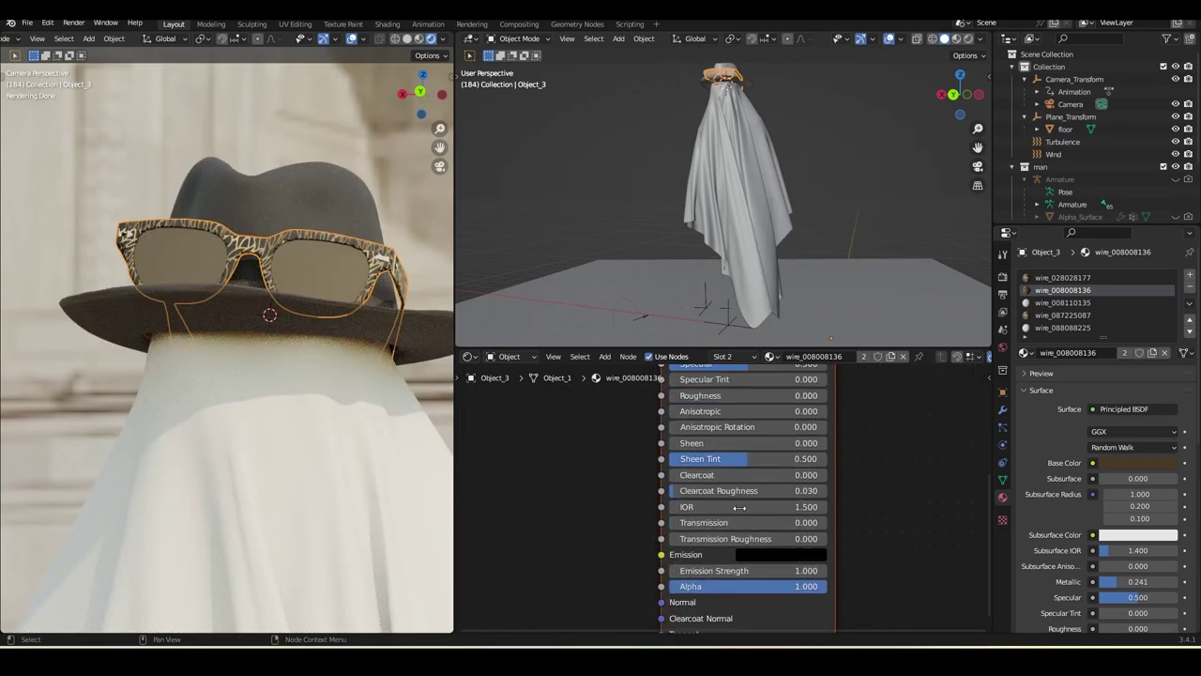
middle_drag(744, 493, 737, 555)
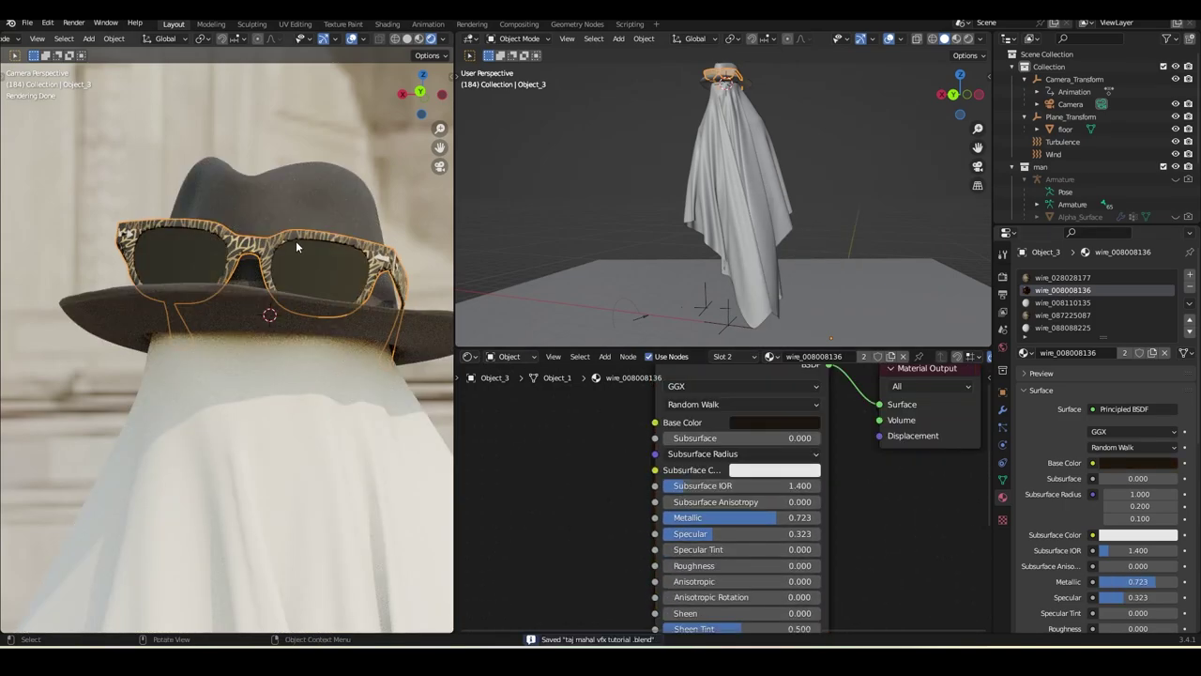
- Create a new material named "cloth" on the cloth object and save the project
click(305, 403)
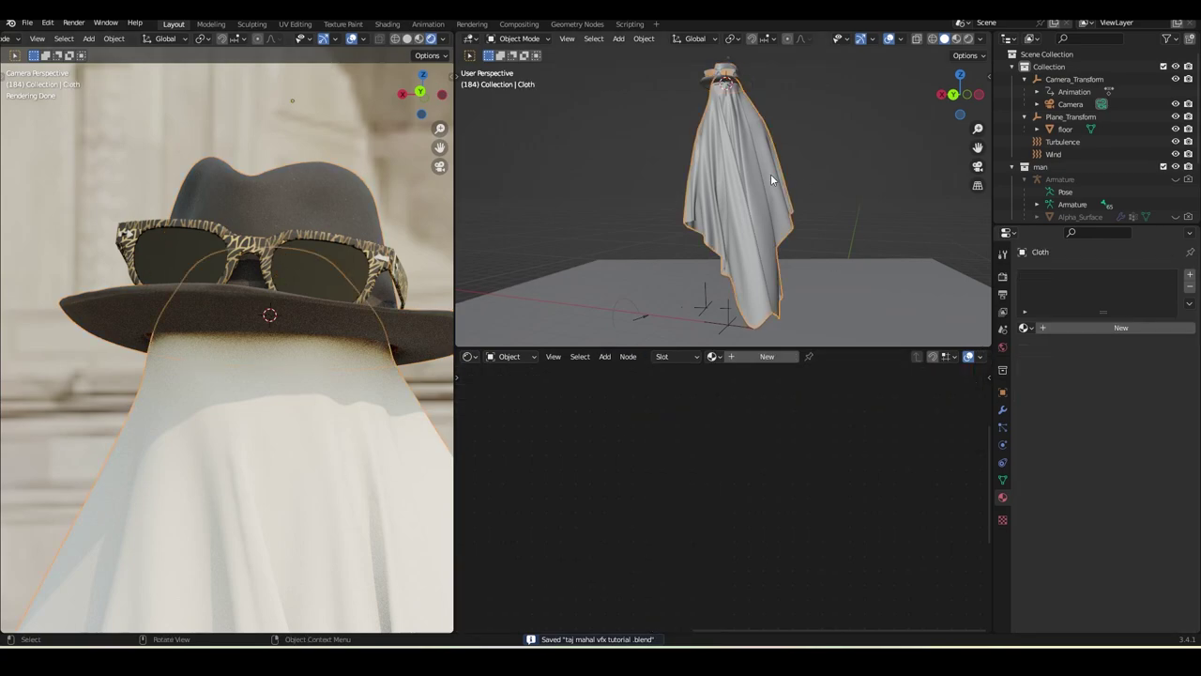
click(767, 356)
click(826, 356)
text(c)
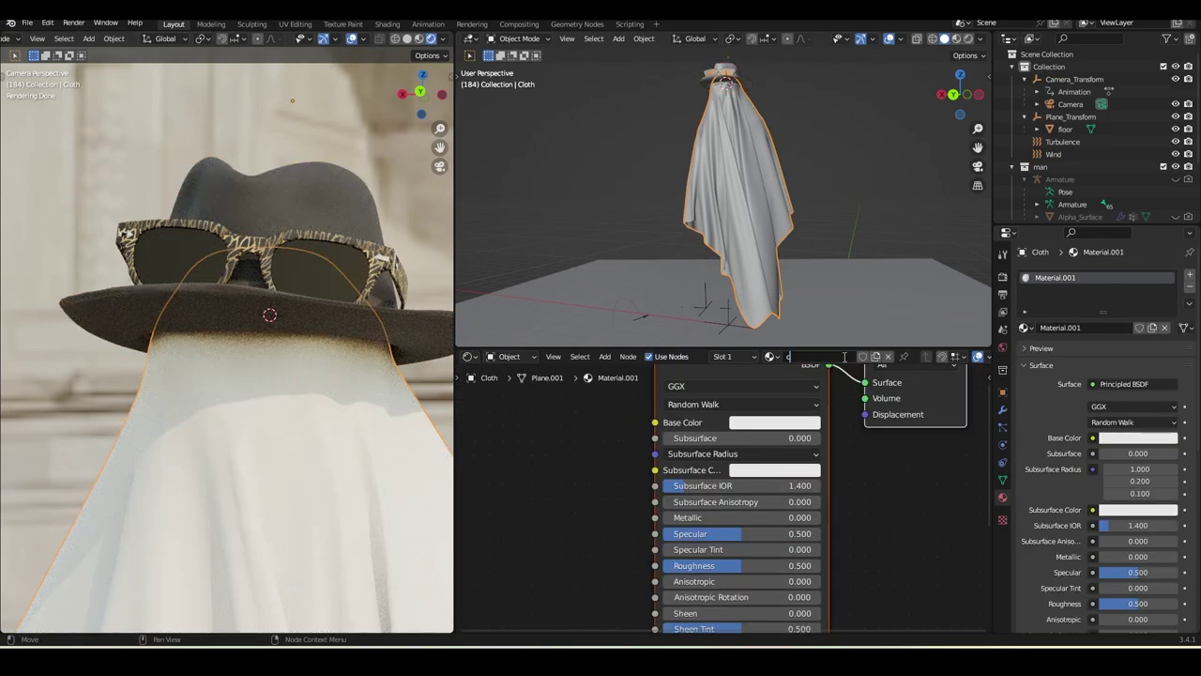
text(loth)
key(Return)
scroll(572, 529, down, 3)
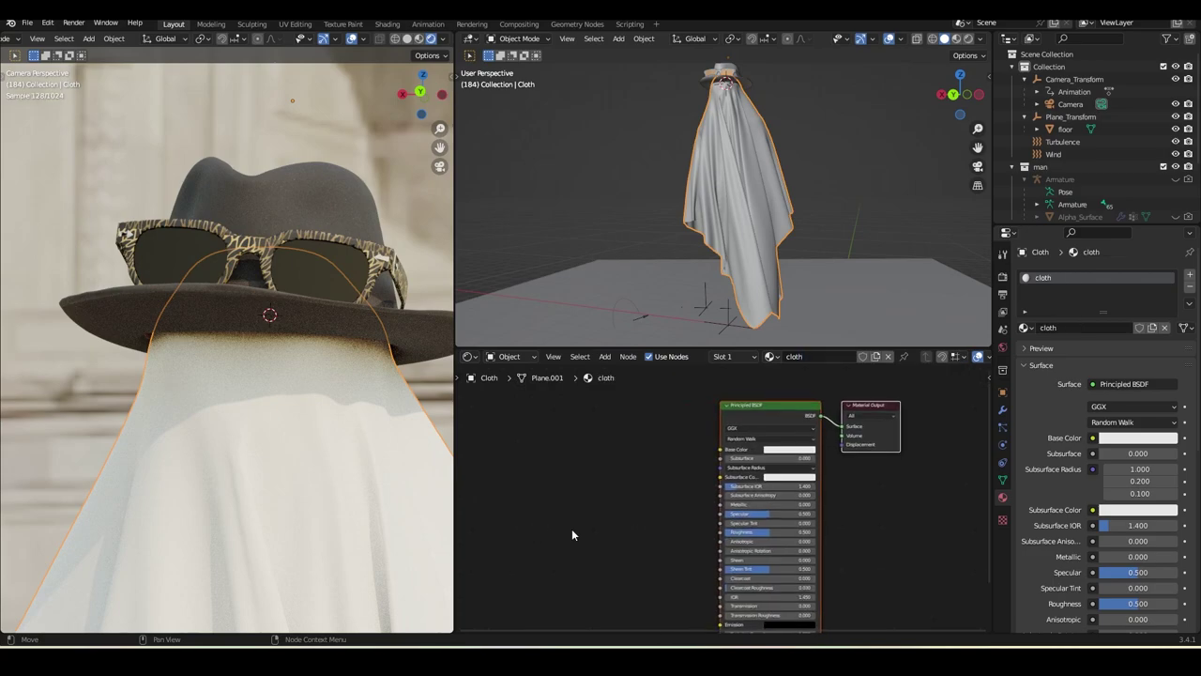
key(ctrl+s)
- Add a Voronoi Texture node and connect its Distance output to the cloth material's Base Color
key(shift+a)
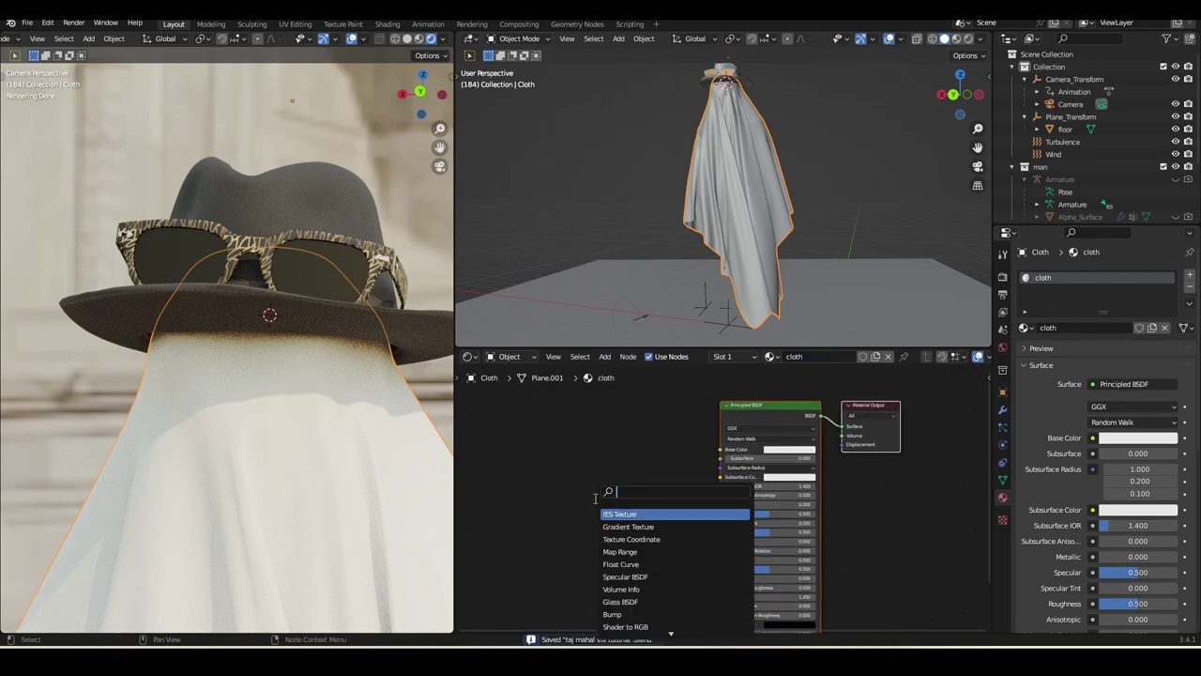
text(vo)
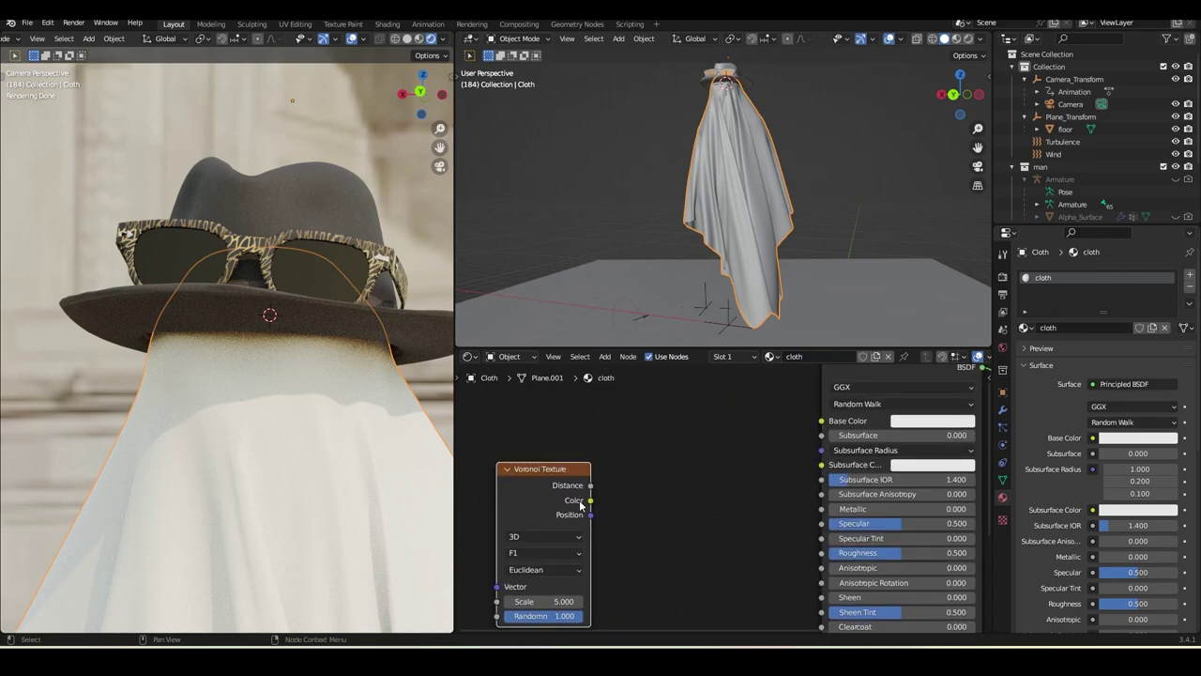
drag(589, 485, 822, 420)
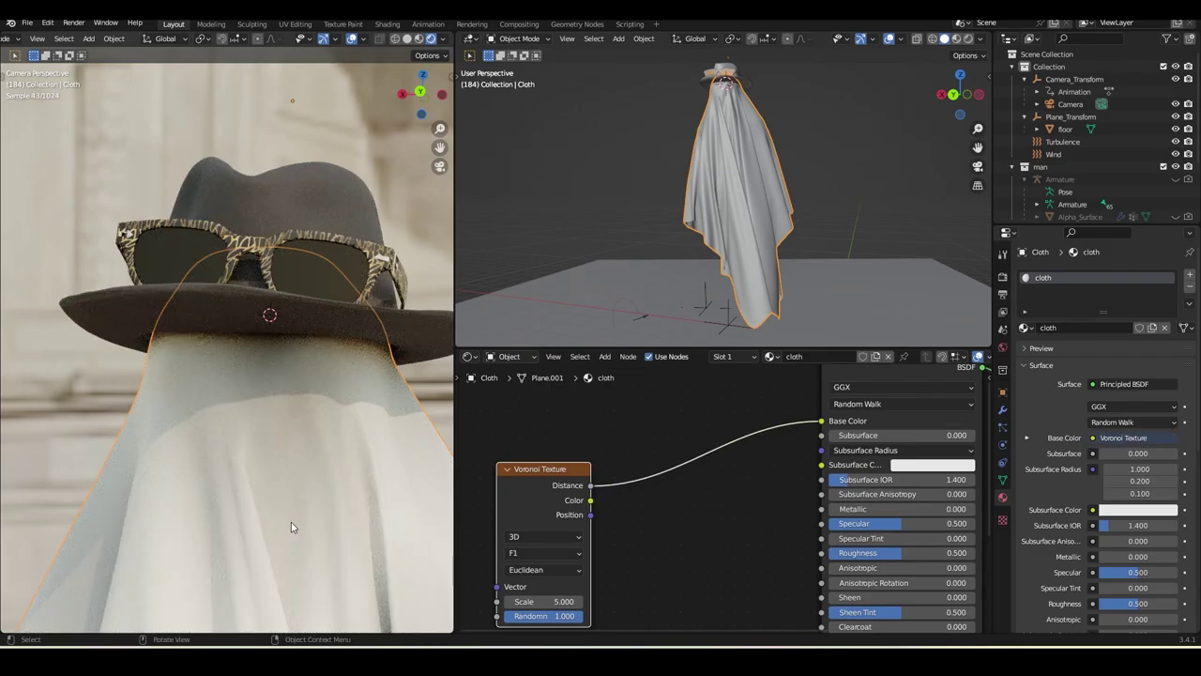
- Set the Voronoi Texture to F2 with a Scale of 500 and Randomness of 0.825 for a fine fabric grain
drag(543, 602, 648, 602)
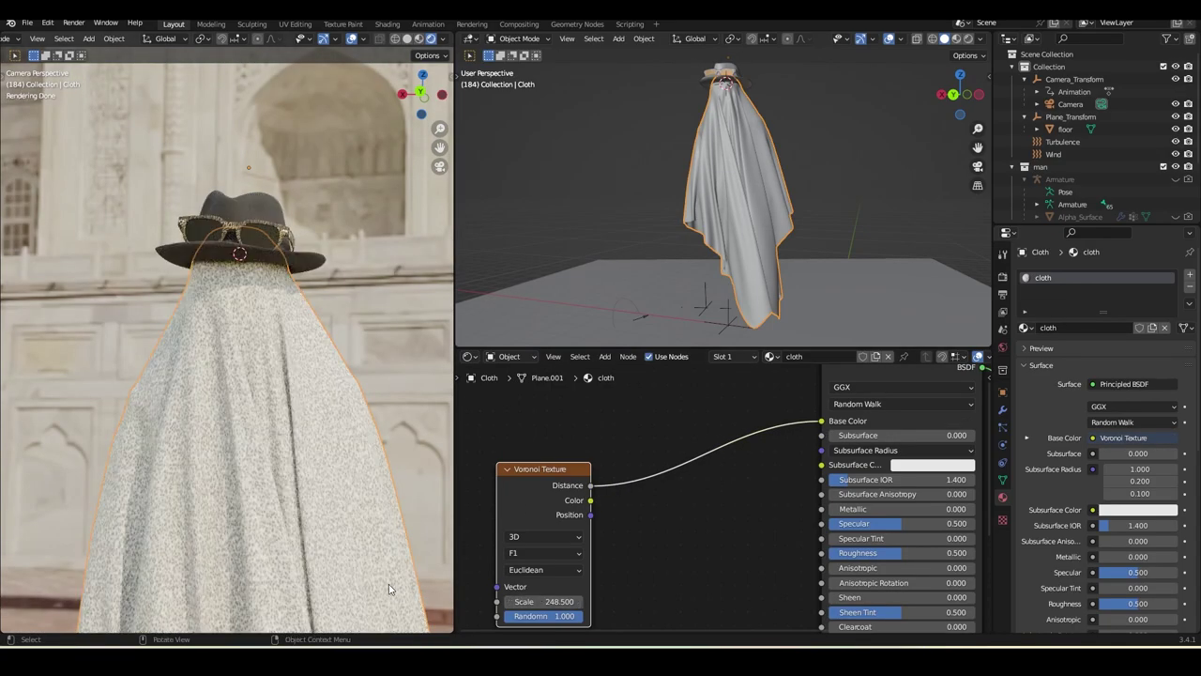
shift+middle_drag(373, 538, 346, 432)
scroll(346, 431, up, 7)
drag(573, 601, 657, 602)
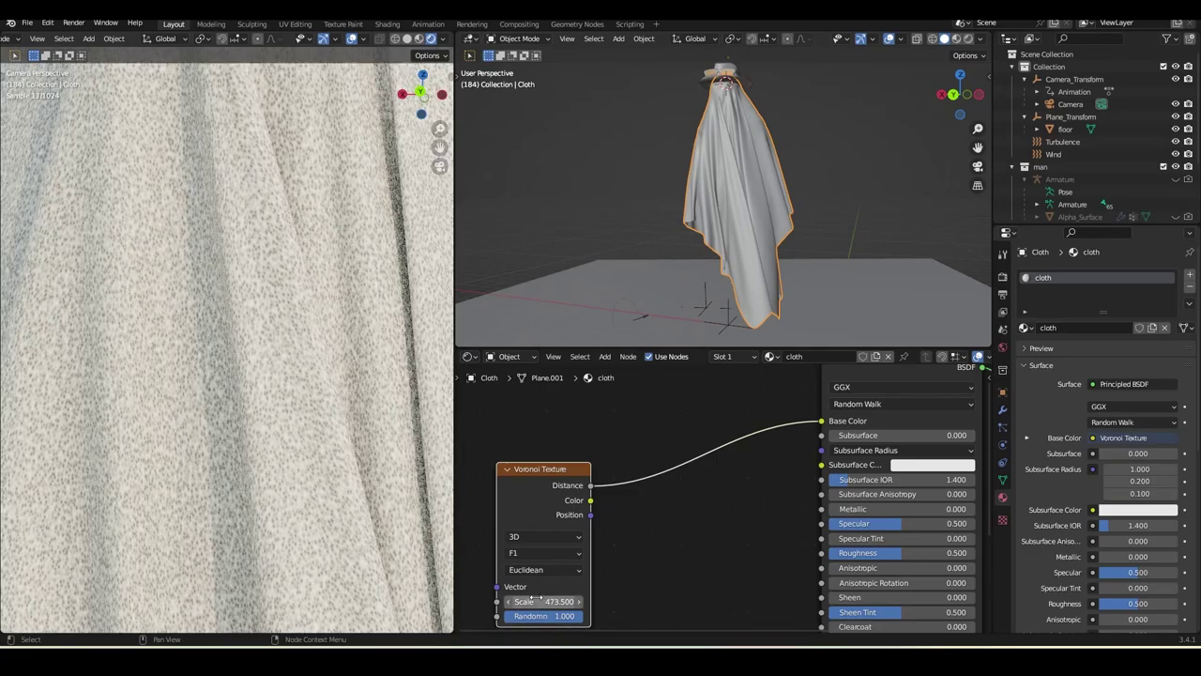
drag(575, 616, 560, 616)
click(544, 553)
click(535, 536)
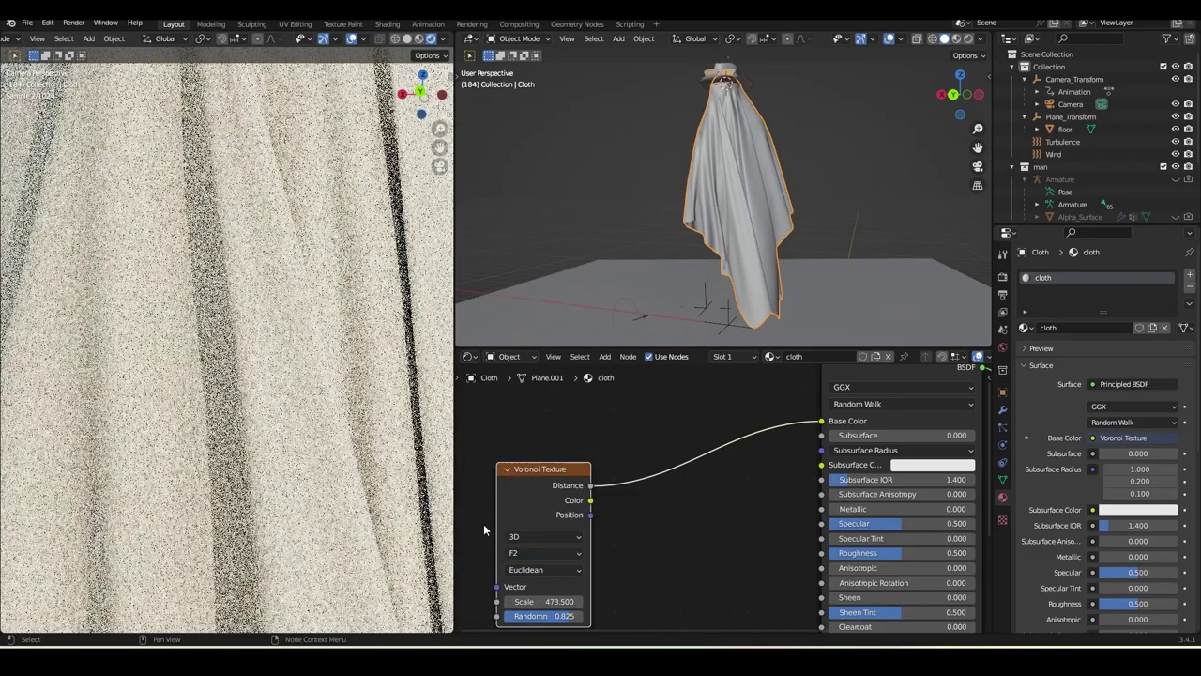
scroll(320, 494, down, 5)
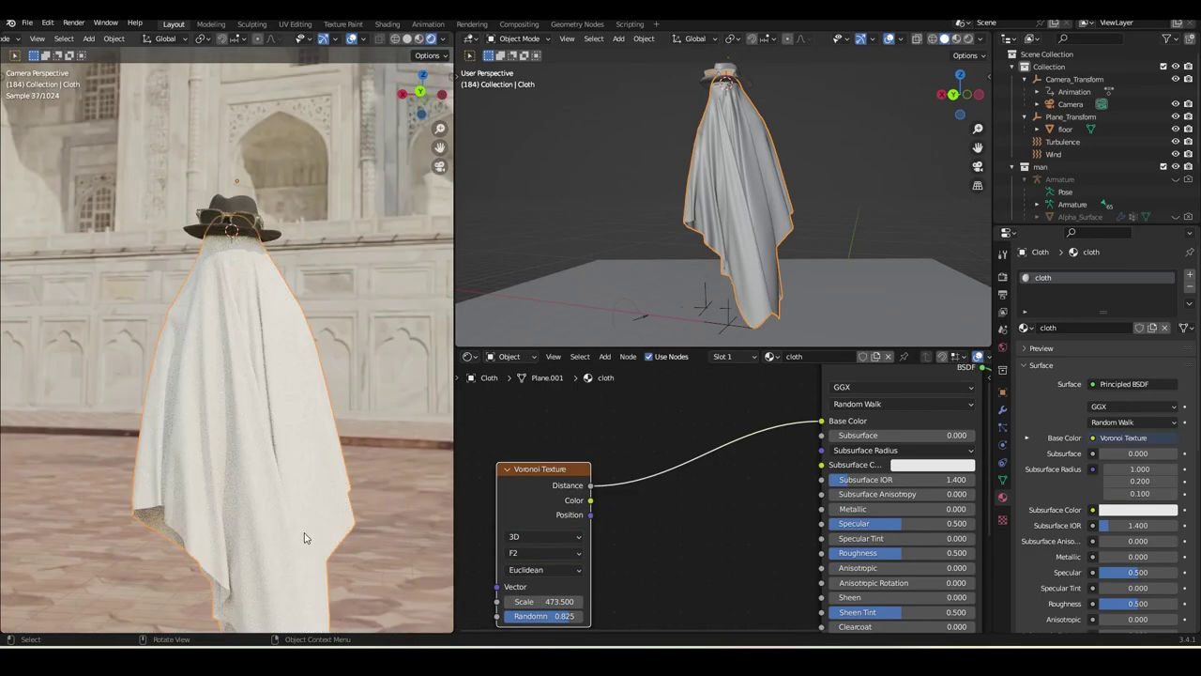
click(552, 601)
text(500.000)
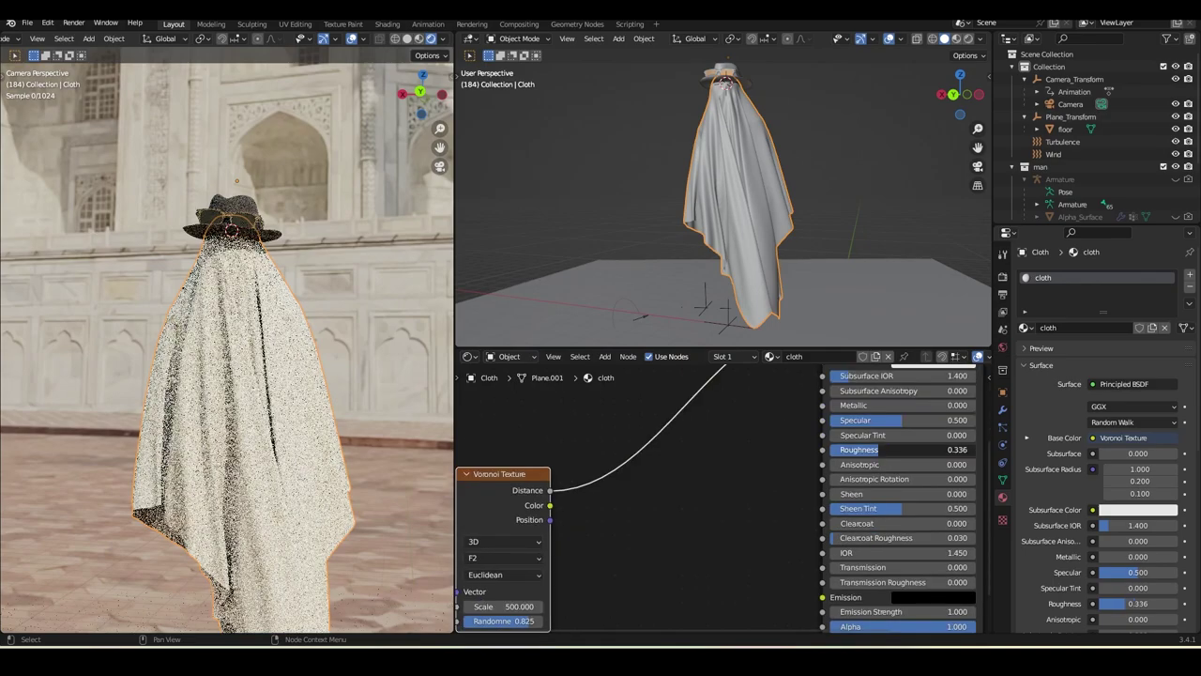
- Set the cloth shader's Roughness to 0.409 and Sheen to 1.000, and save the project
drag(850, 494, 966, 494)
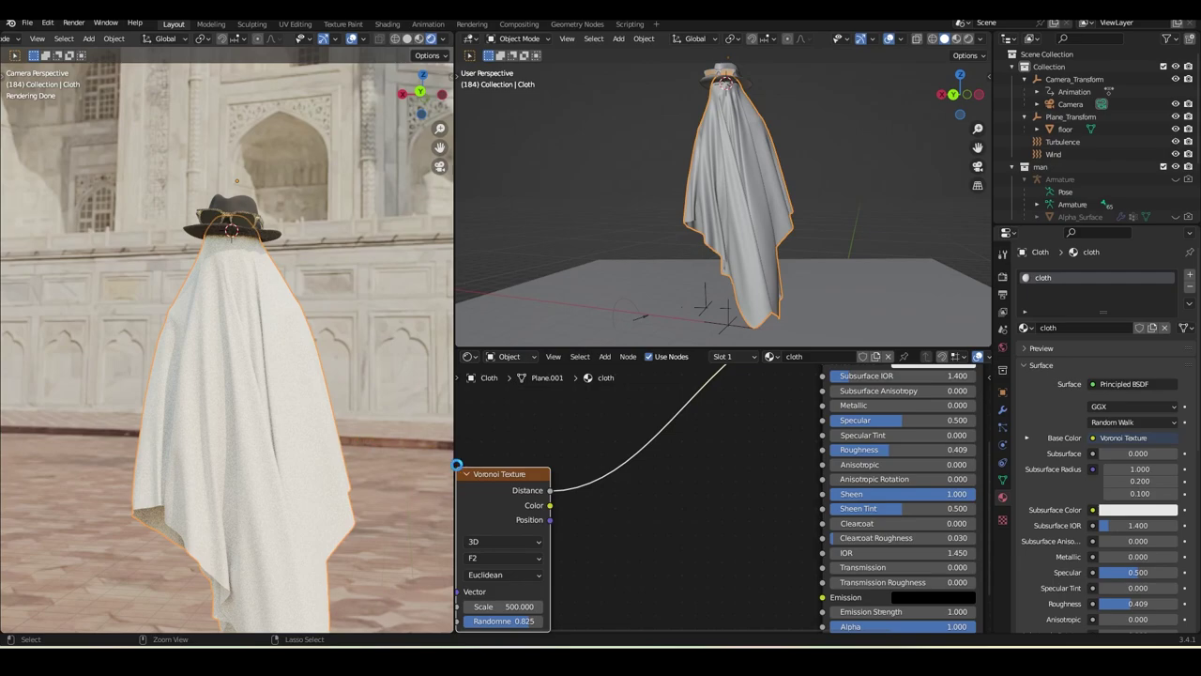
key(ctrl+s)
- Add a Bump node fed by the Voronoi Distance output and connect its Normal output to the Principled BSDF's Normal
text(bump)
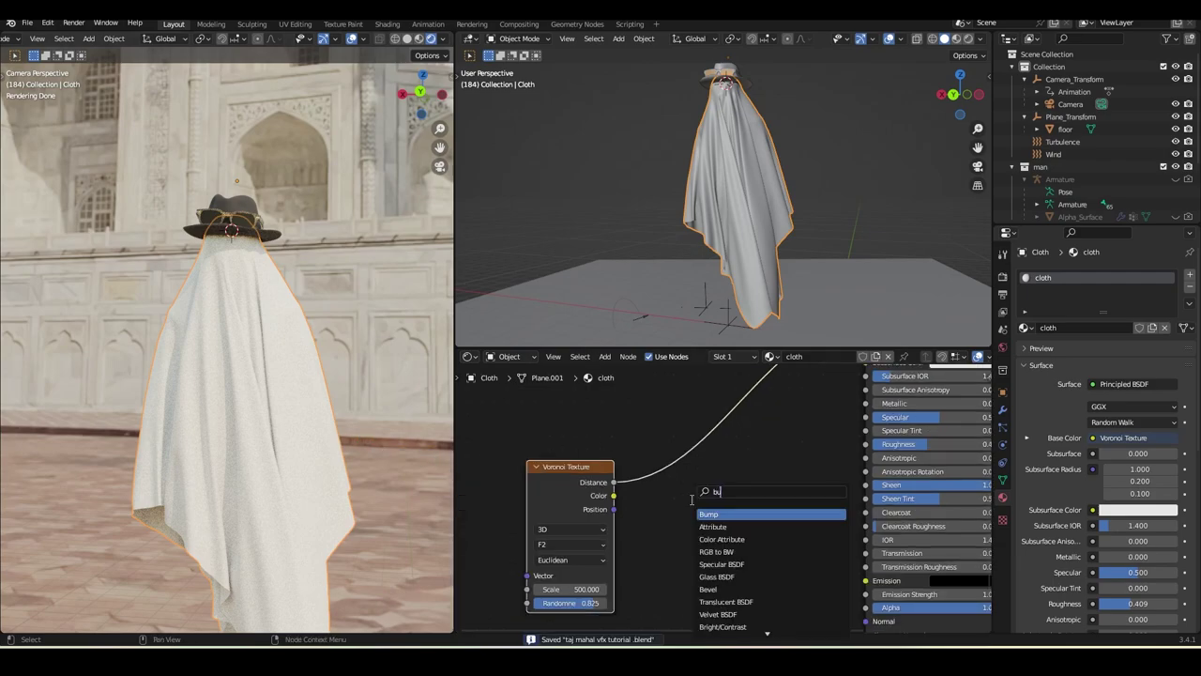
key(Return)
click(707, 508)
drag(614, 482, 706, 605)
drag(793, 533, 865, 545)
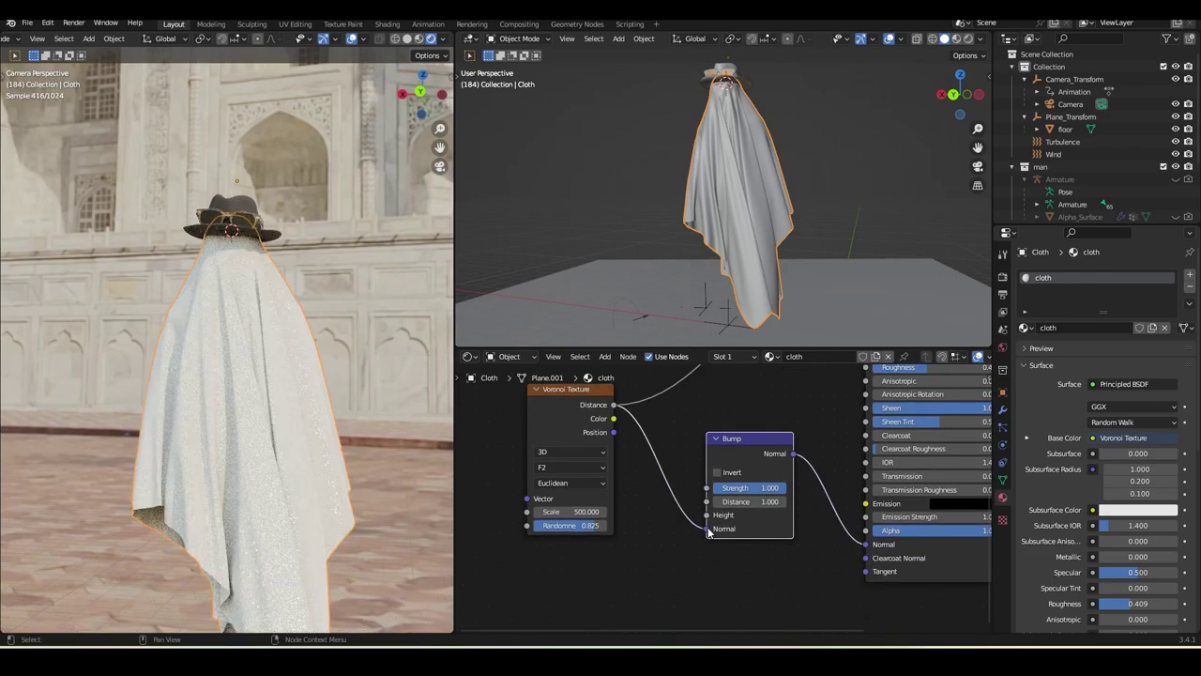
- Reroute the Voronoi Distance into the Bump node's Height, set Strength to 0.233 and Distance to 0.100, and save
scroll(311, 425, up, 6)
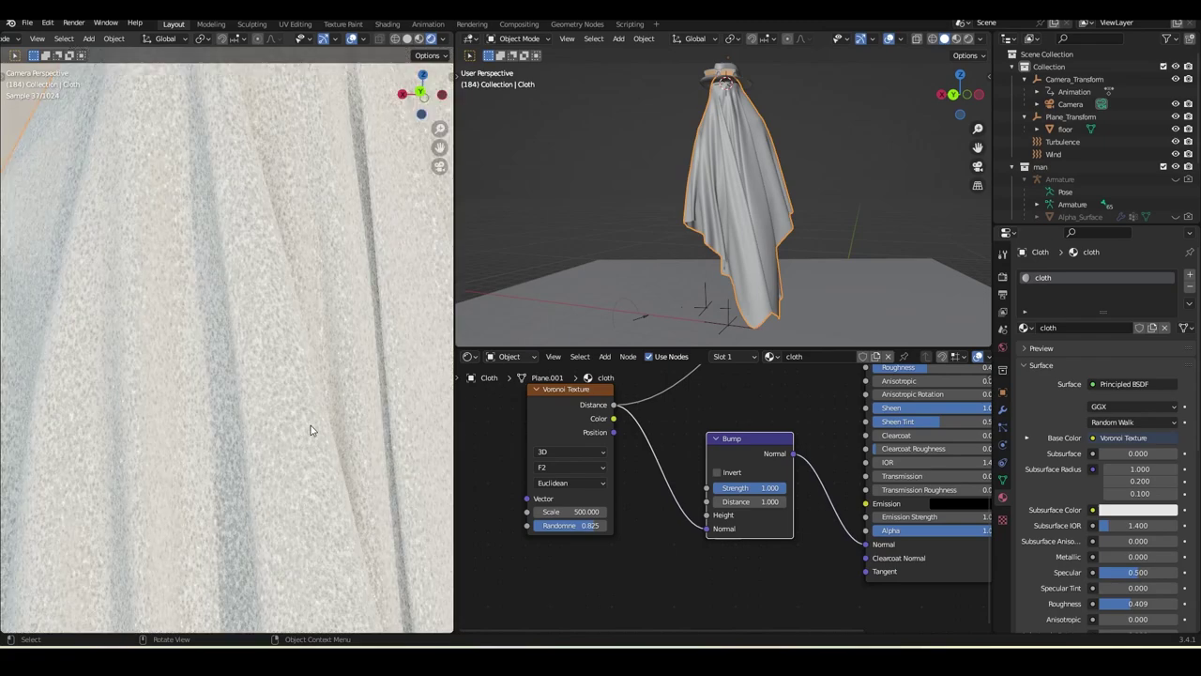
drag(769, 488, 738, 488)
drag(706, 529, 688, 501)
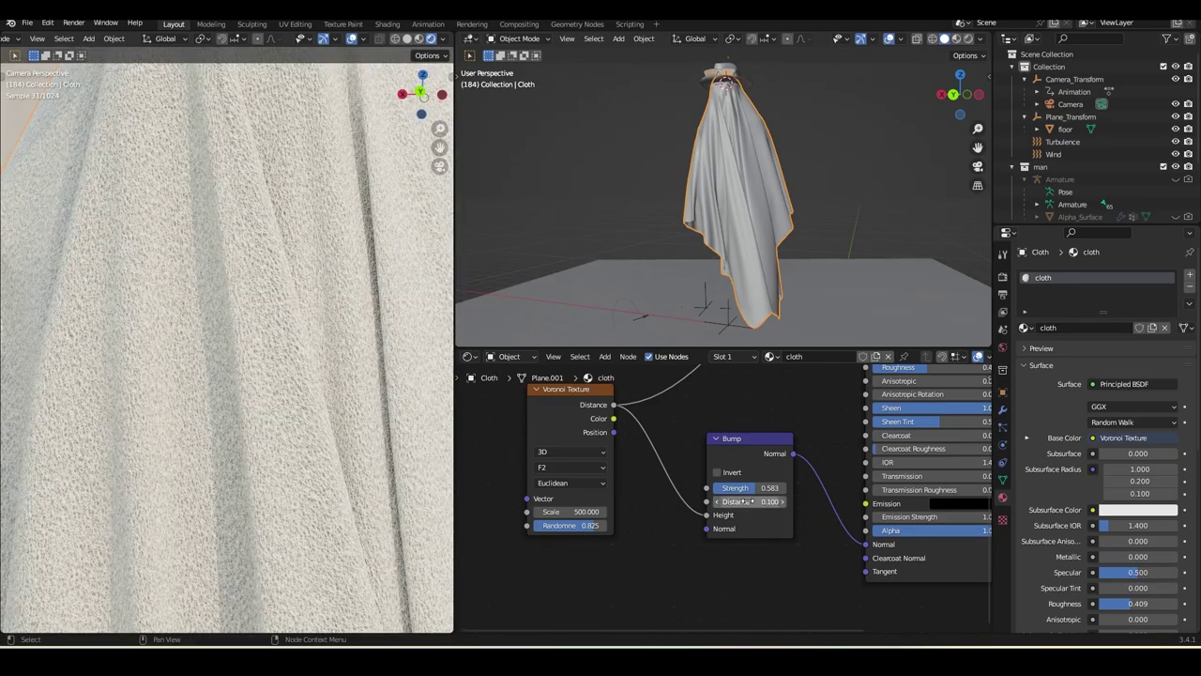
drag(760, 490, 732, 495)
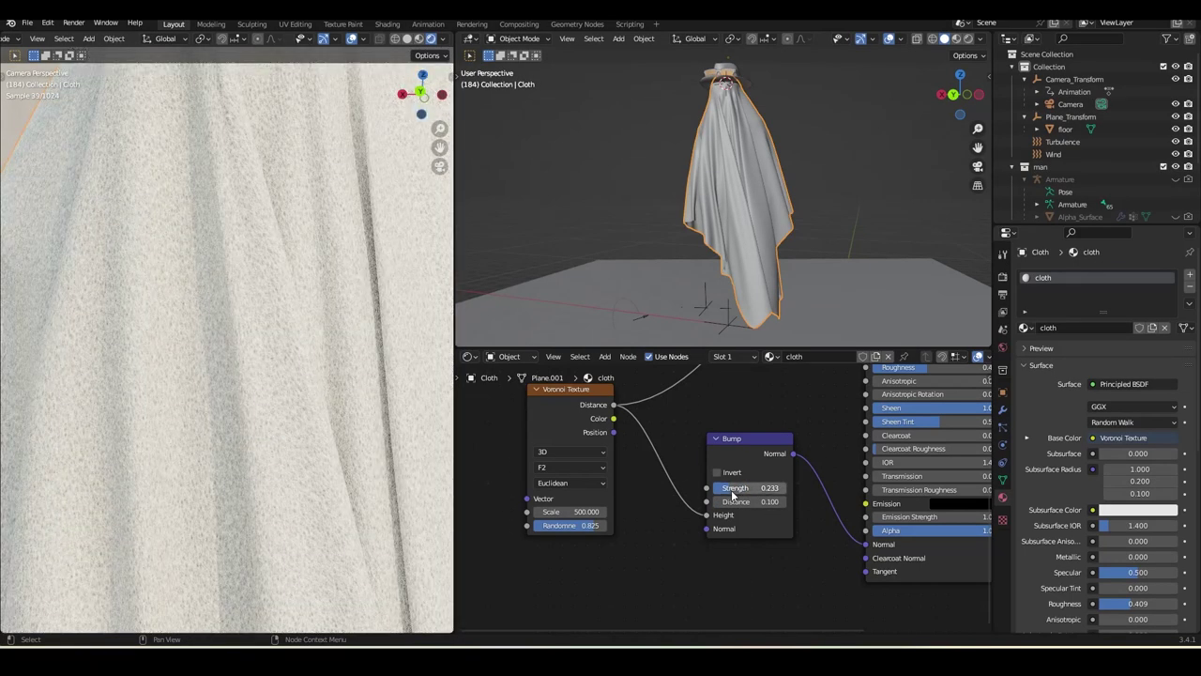
scroll(380, 228, down, 3)
key(ctrl+s)
scroll(274, 380, down, 1)
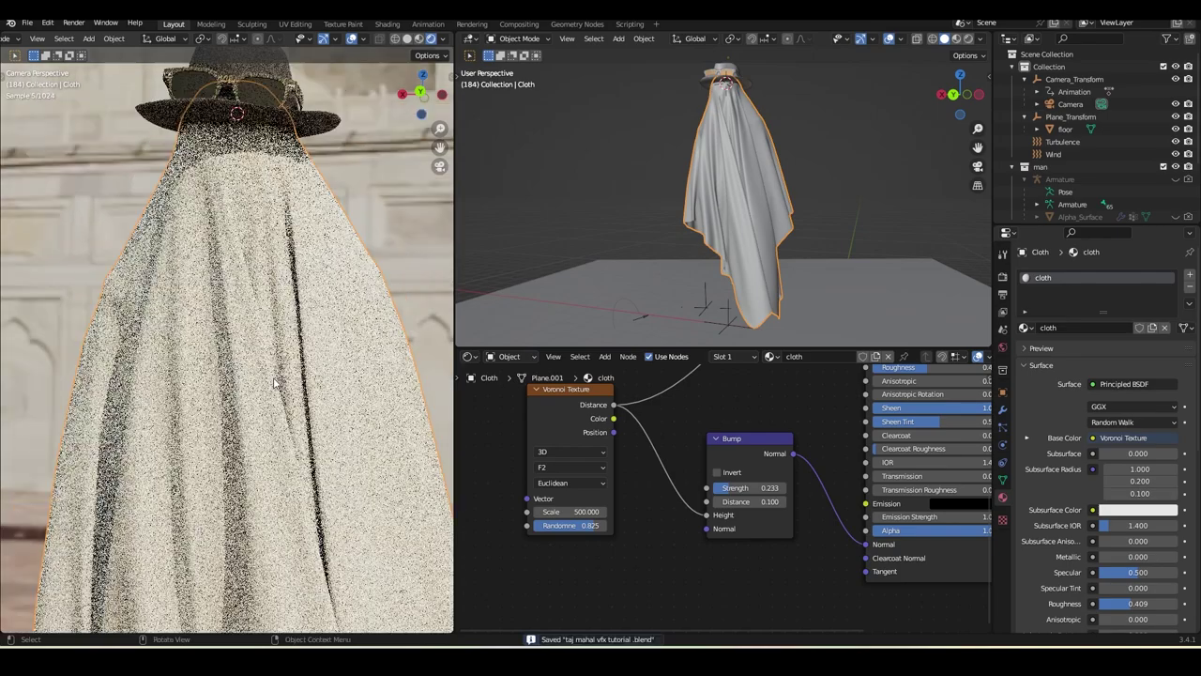
scroll(832, 475, down, 3)
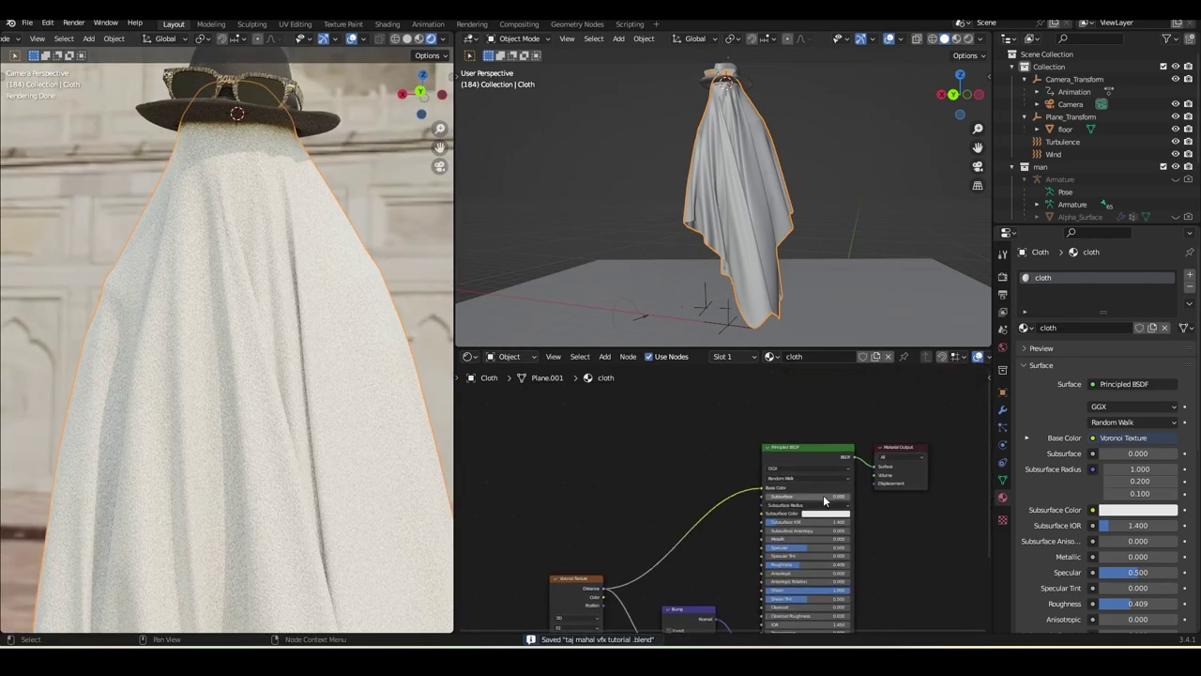
- Insert a ColorRamp between the Voronoi Texture and Base Color and change its white stop to dark grey
middle_drag(823, 494, 857, 466)
key(shift+a)
click(710, 459)
text(colo)
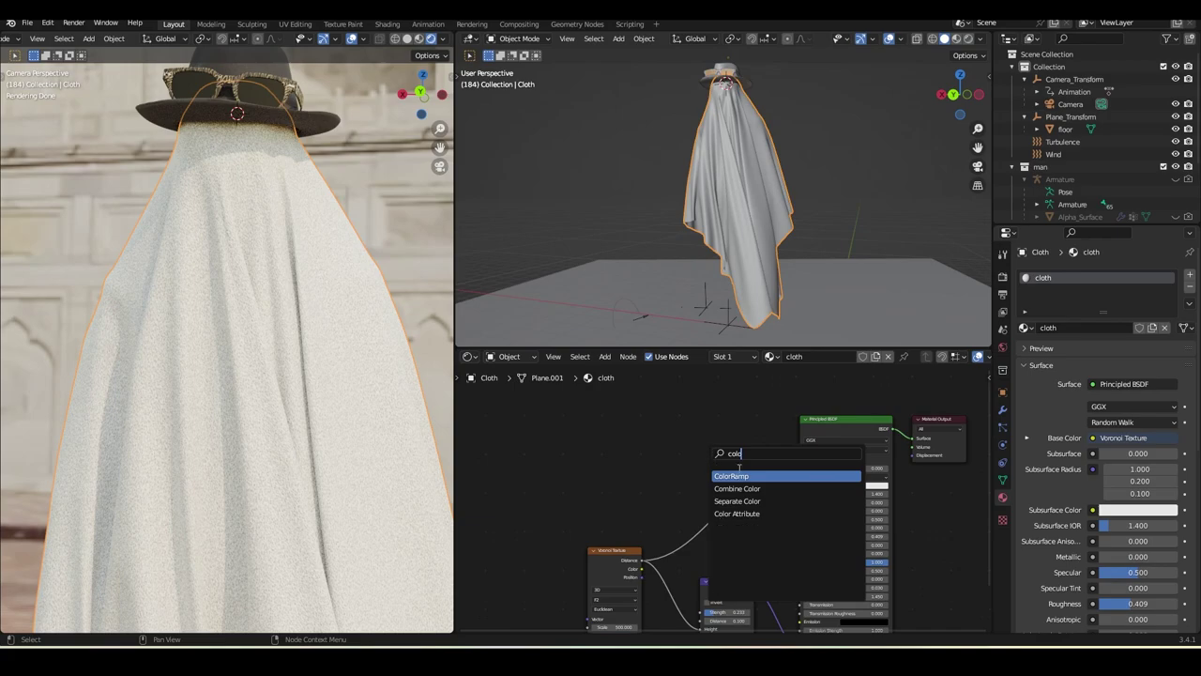
key(Return)
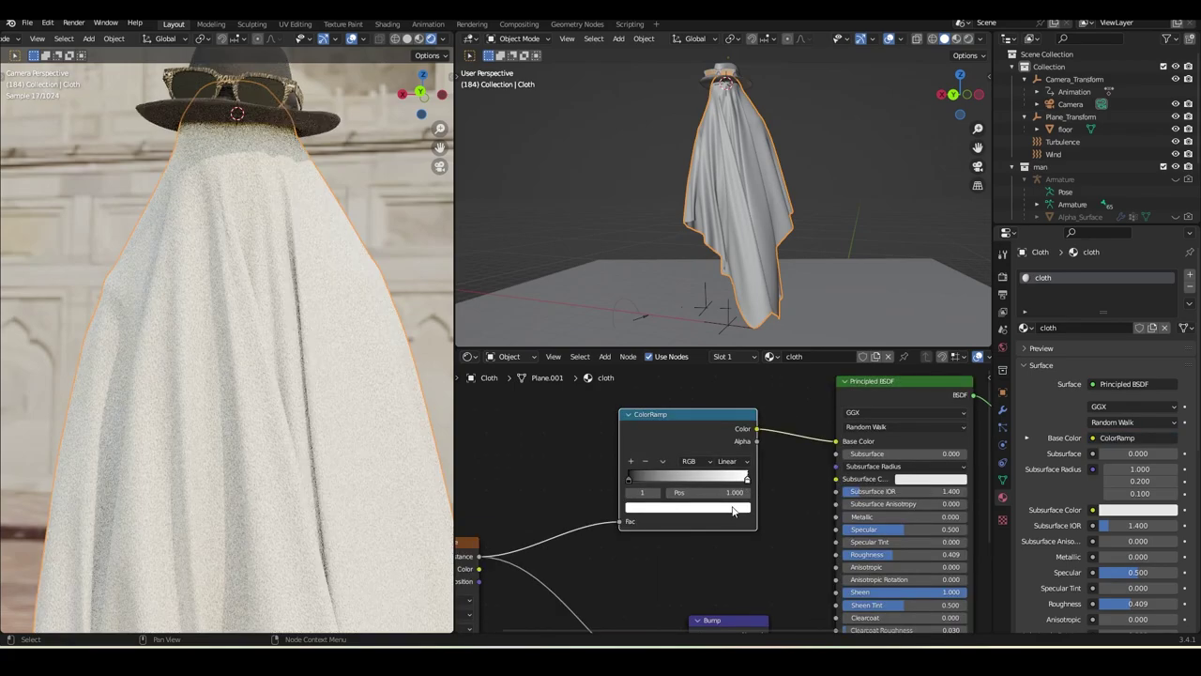
click(742, 477)
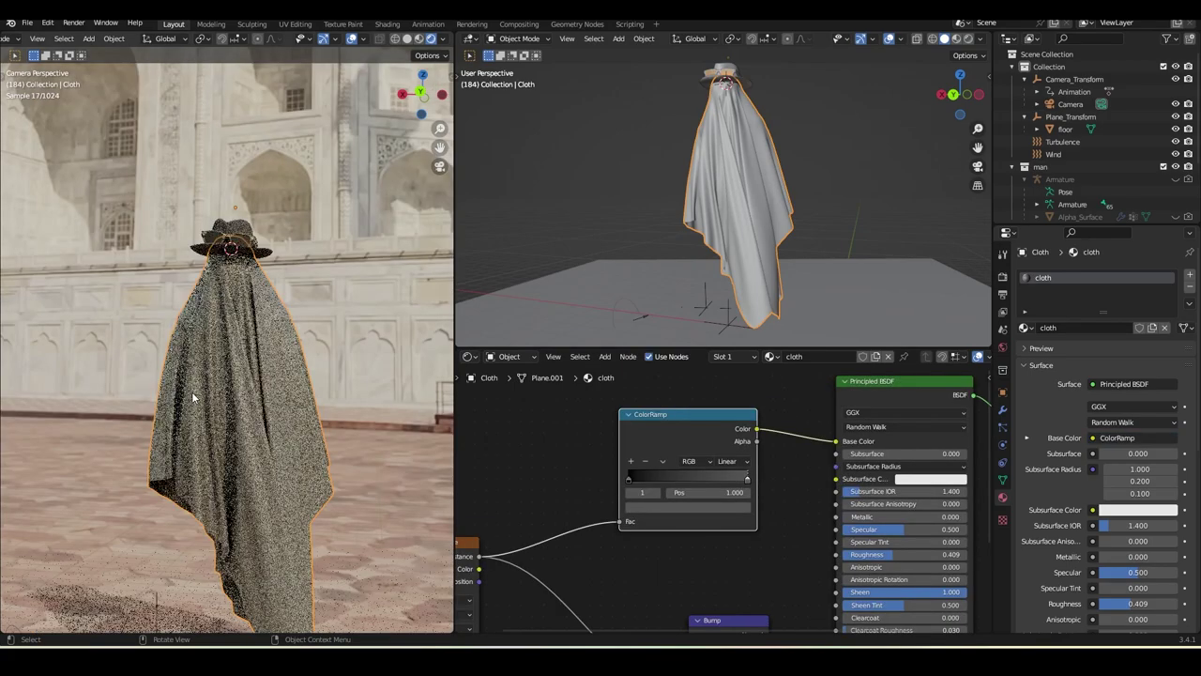
- Set the cloth shader's Roughness to 0.486 and save the project
scroll(262, 361, up, 2)
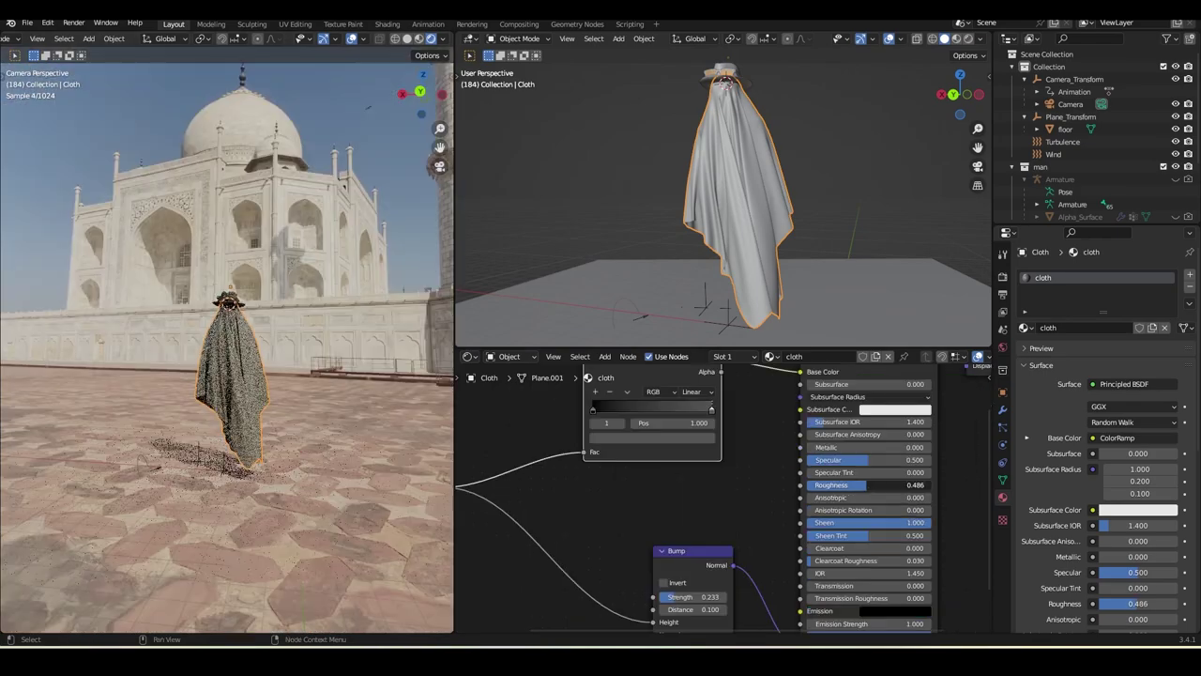
key(ctrl+s)
scroll(342, 410, down, 2)
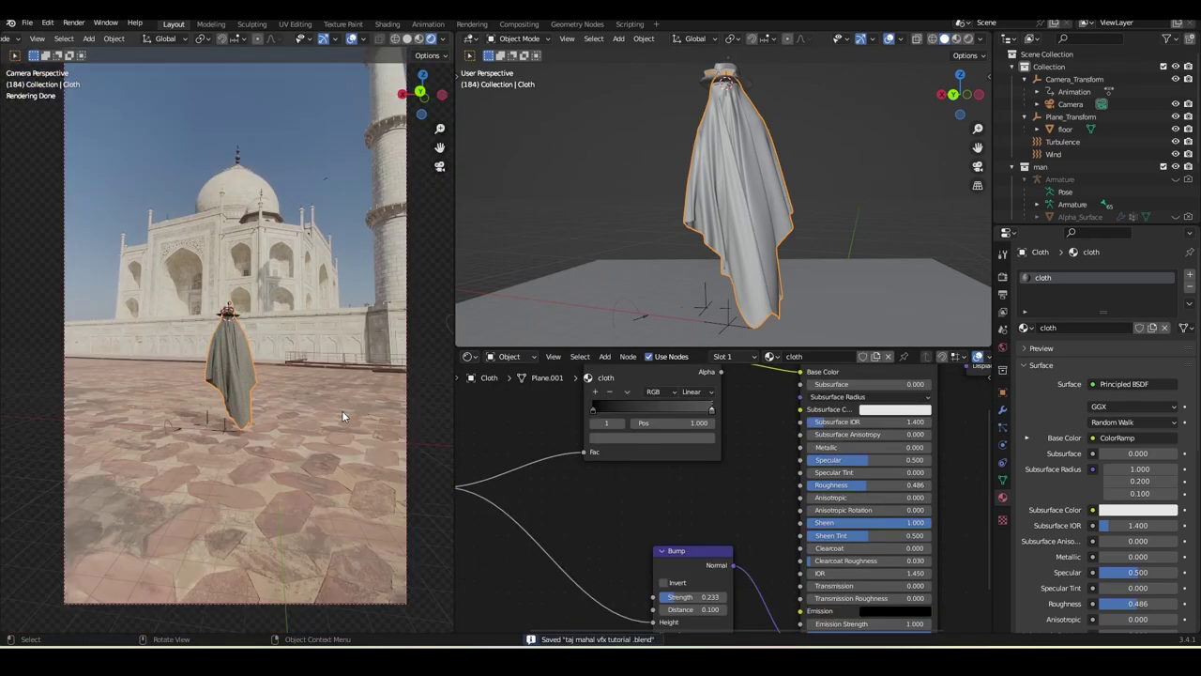
scroll(693, 476, up, 1)
- Darken the end color stop of the cloth's ColorRamp further
middle_drag(695, 472, 708, 533)
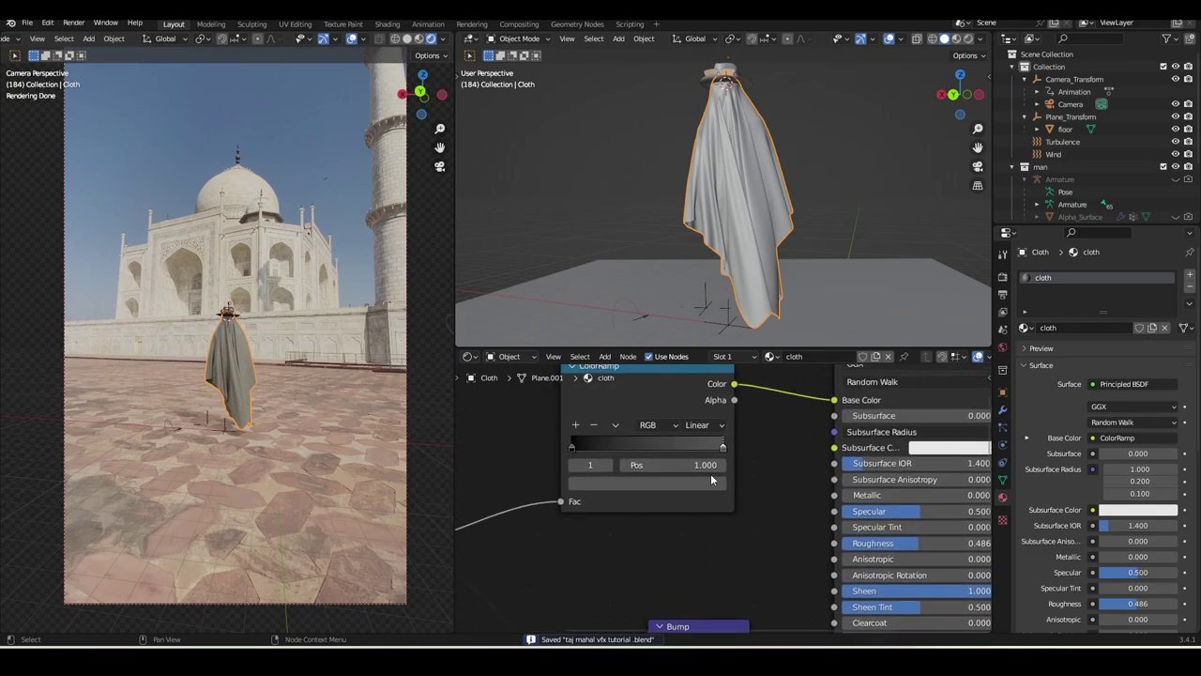
click(704, 481)
drag(693, 339, 693, 359)
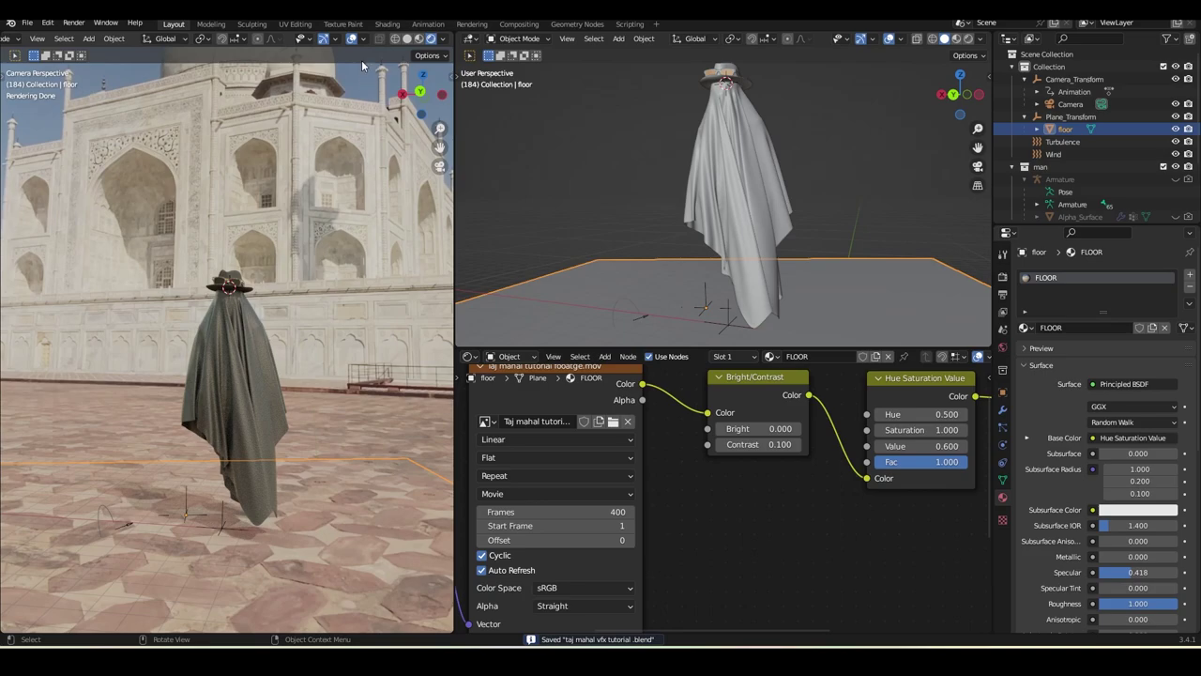
- Check the darkened cloth in the camera view and expand the user-perspective viewport over the node editor area
scroll(315, 339, up, 5)
scroll(315, 339, down, 9)
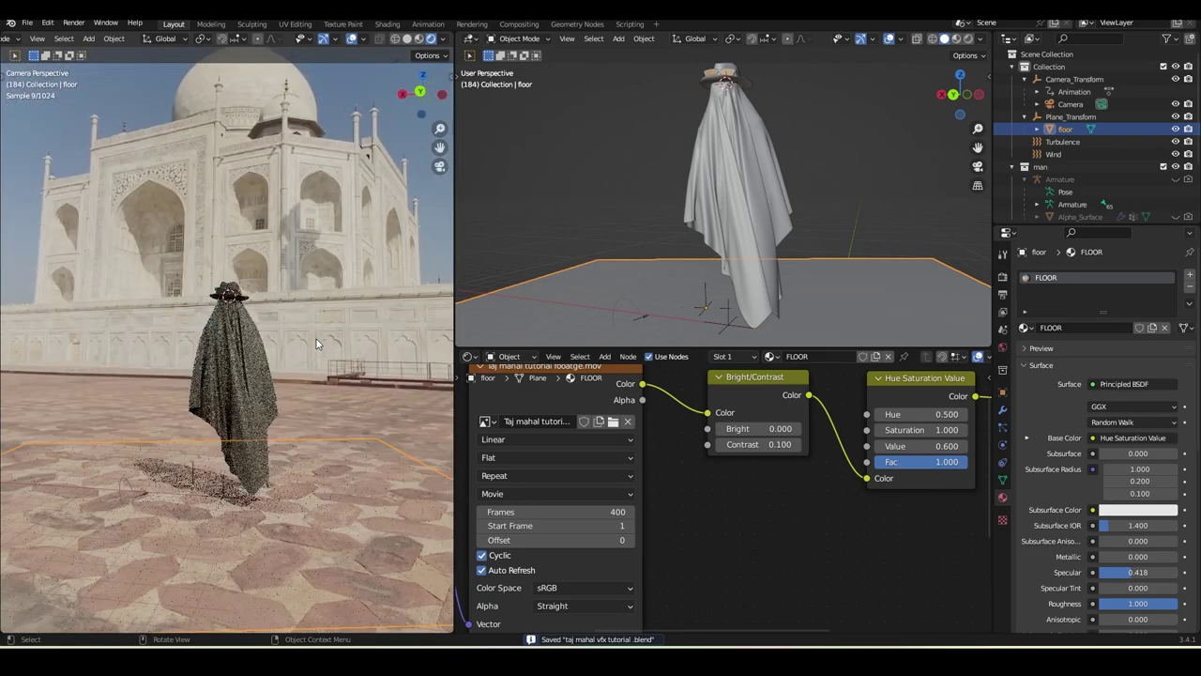
scroll(696, 544, down, 3)
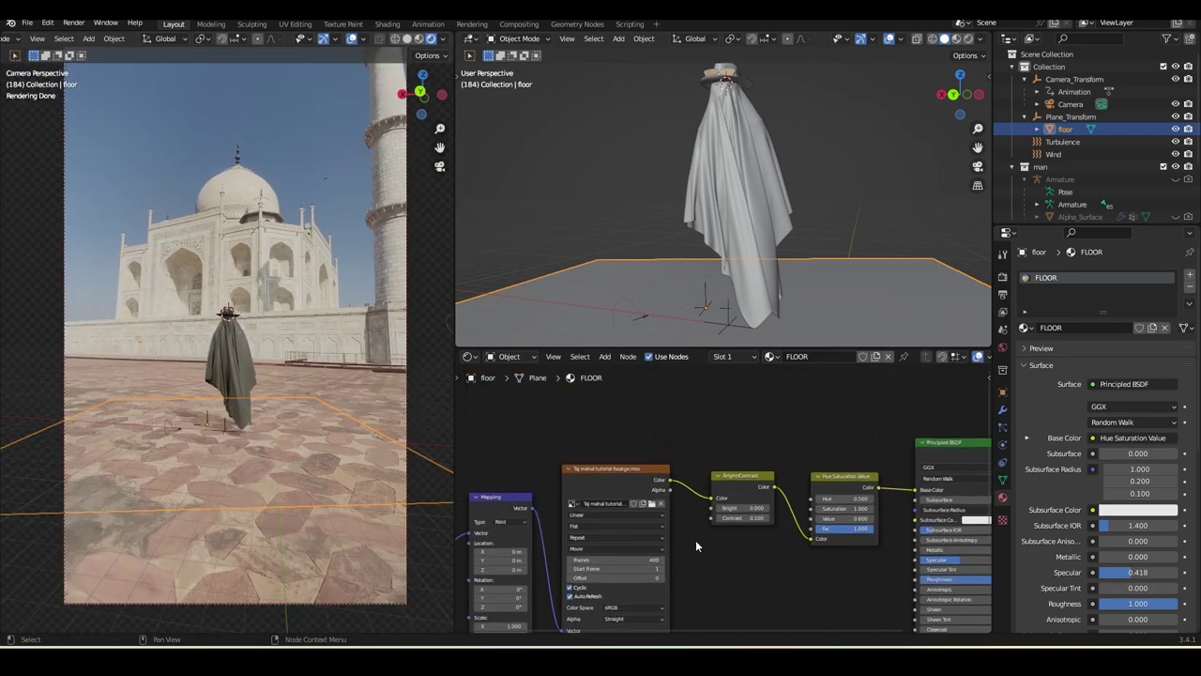
drag(459, 348, 466, 380)
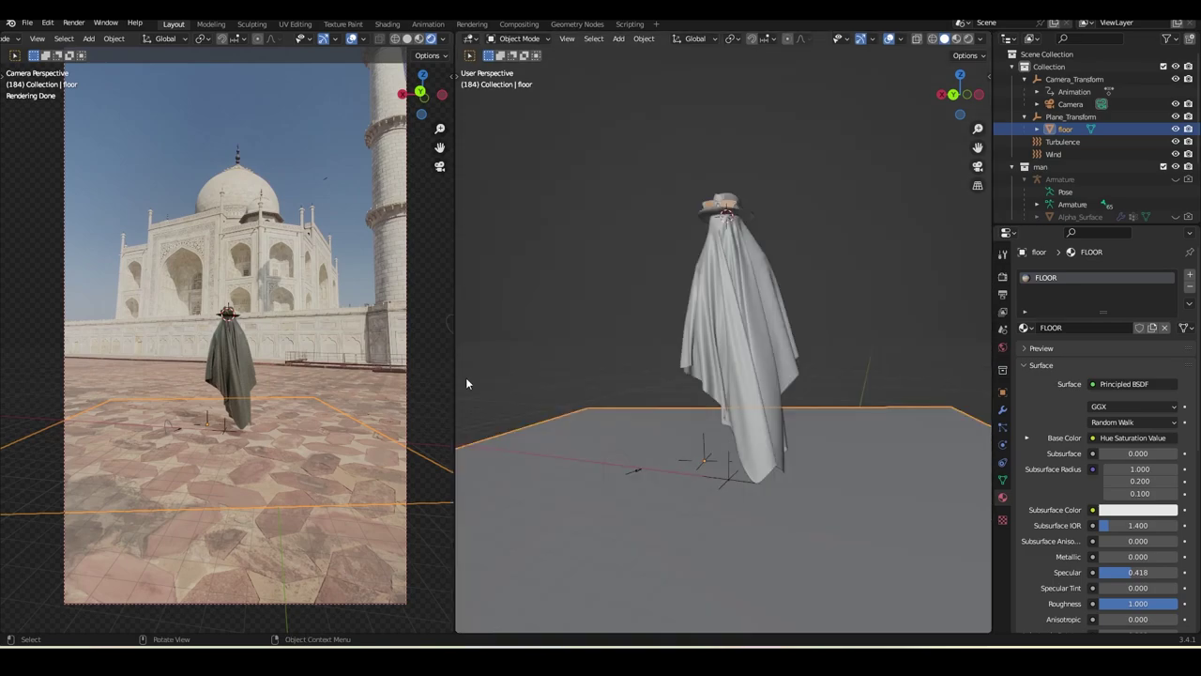
- Split the user-perspective viewport area and set up a Timeline and a Shader Editor beneath the 3D view
drag(455, 632, 460, 332)
click(469, 394)
click(502, 515)
click(470, 343)
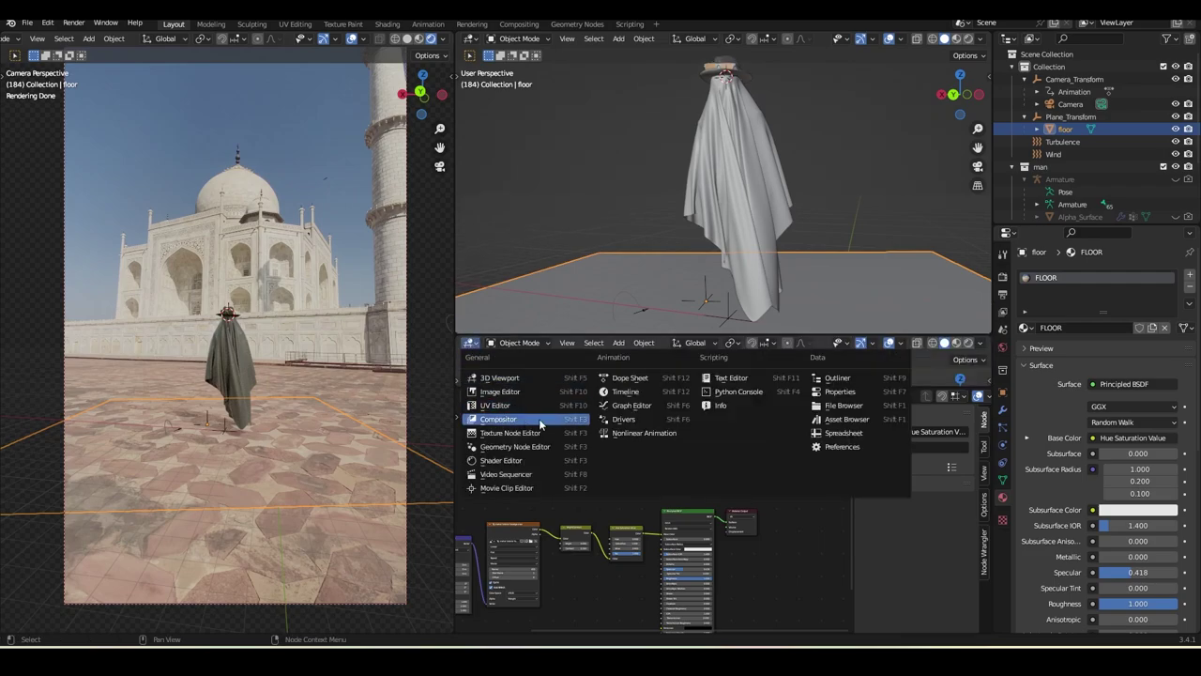
click(625, 392)
- Play the animation from frame 130, stop at frame 155, inspect the rendered cloth through the camera and save the project
click(834, 372)
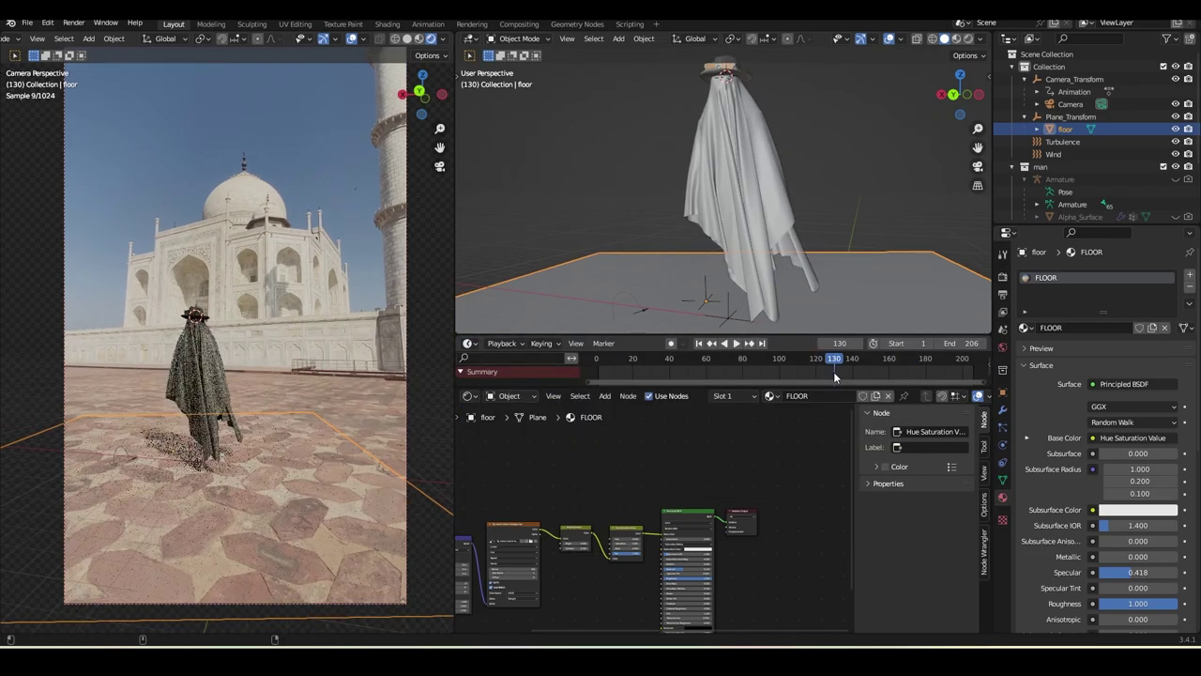
key(space)
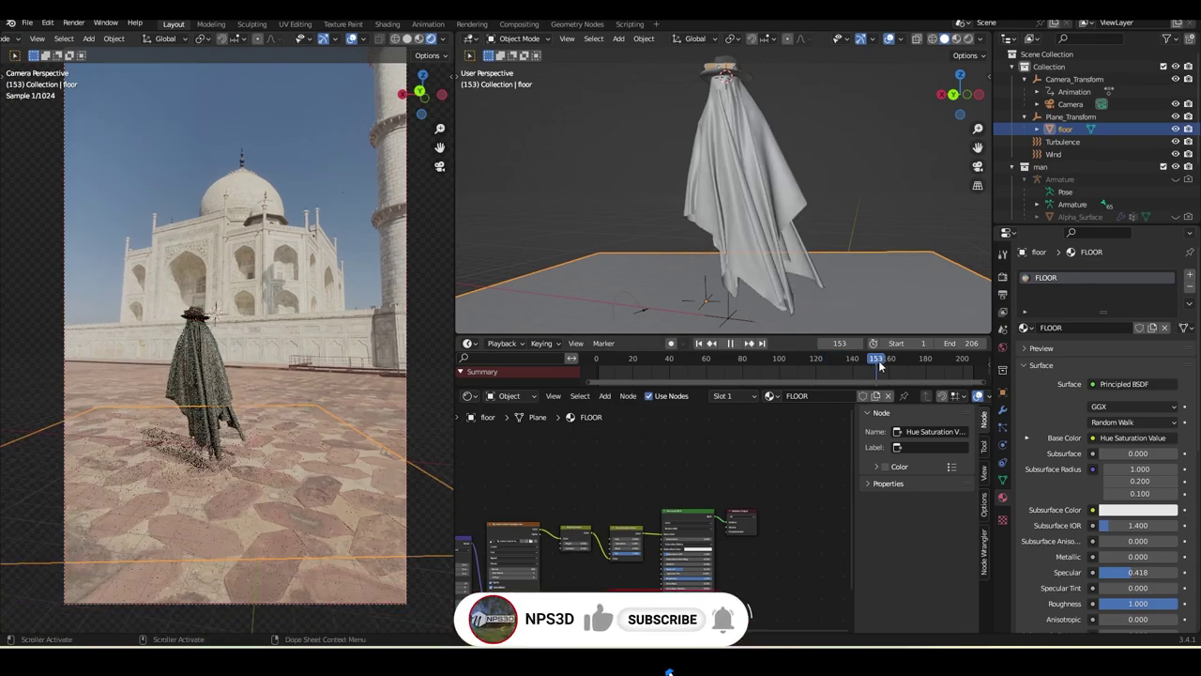
key(space)
scroll(328, 402, up, 4)
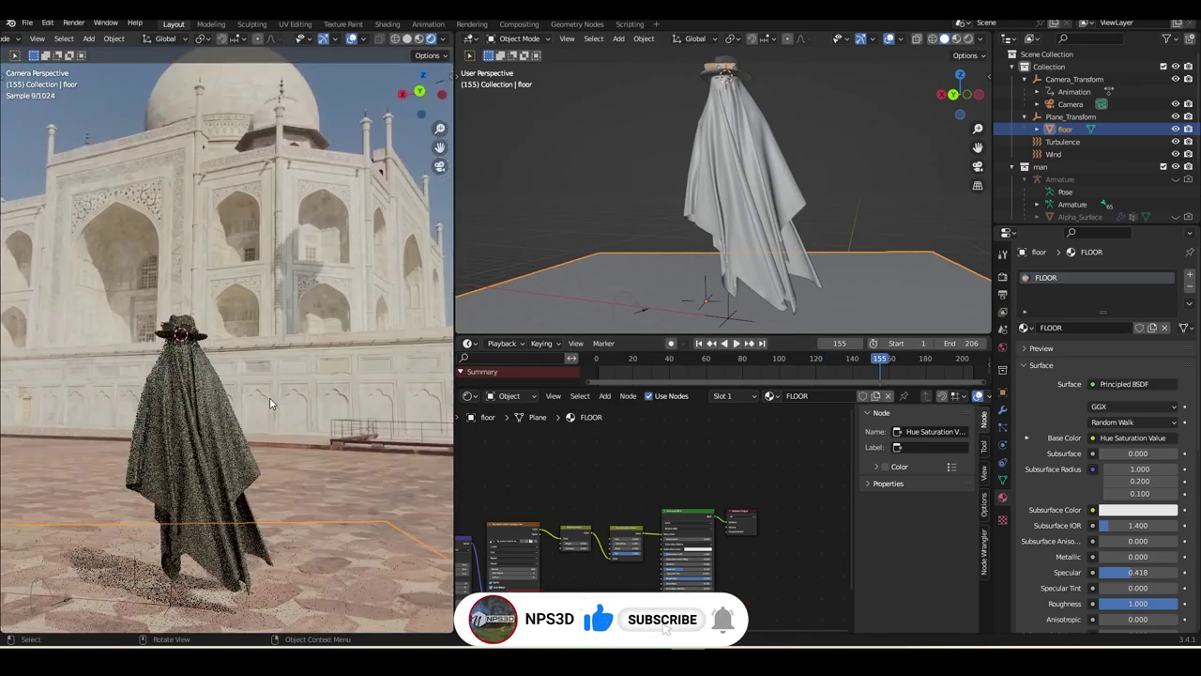
scroll(270, 397, down, 4)
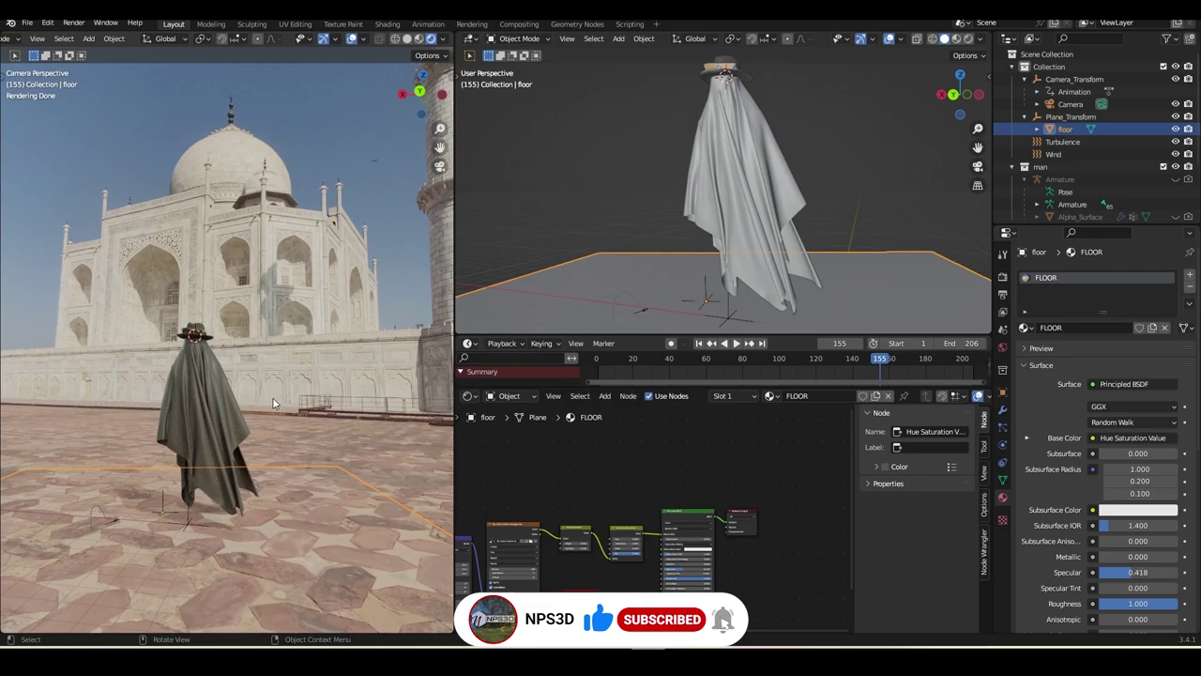
middle_drag(655, 462, 700, 471)
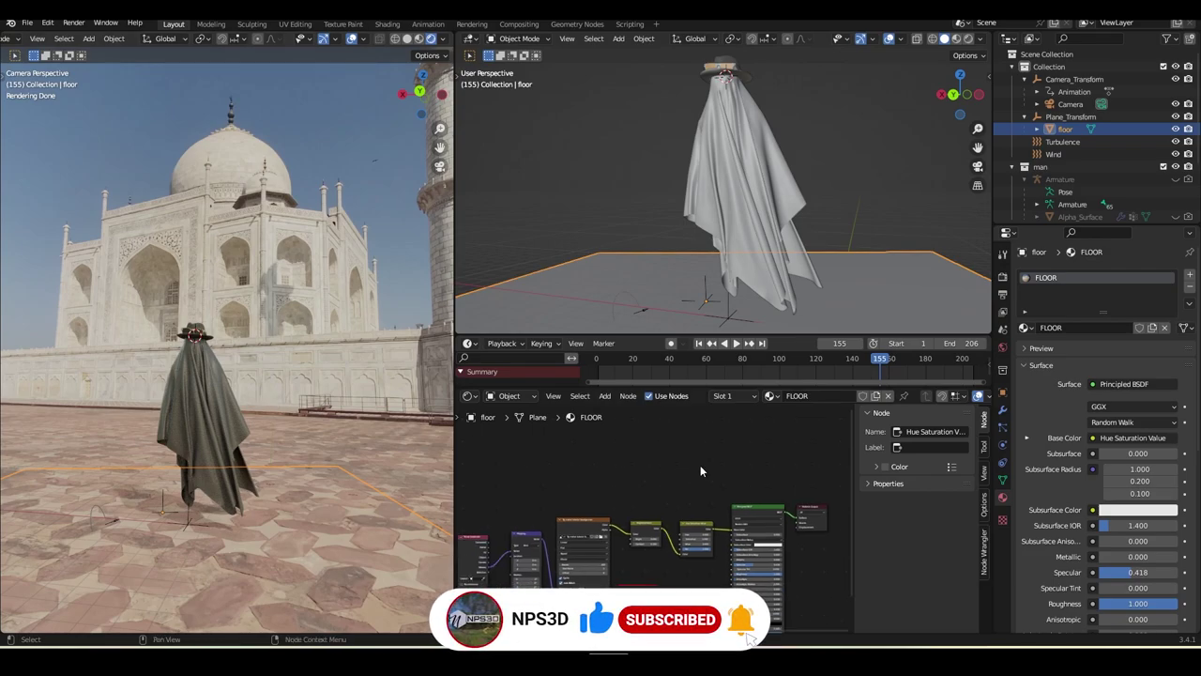
key(ctrl+s)
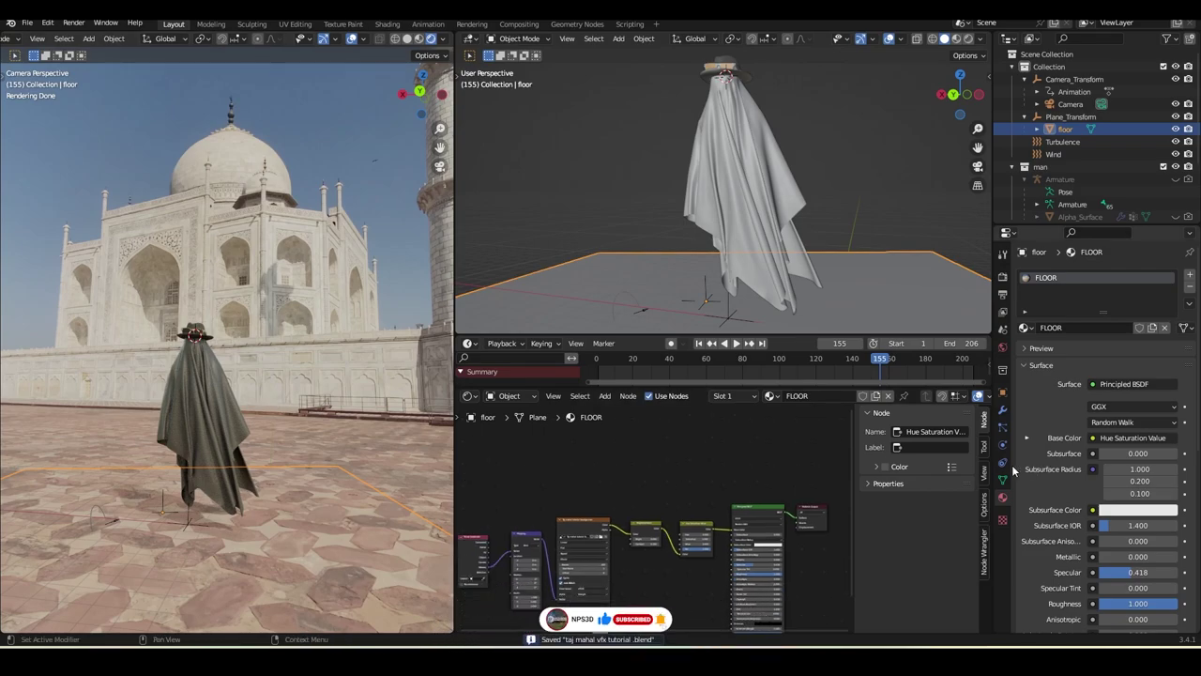
- Set the Cycles final render's maximum samples to 256 and save the project
click(1003, 279)
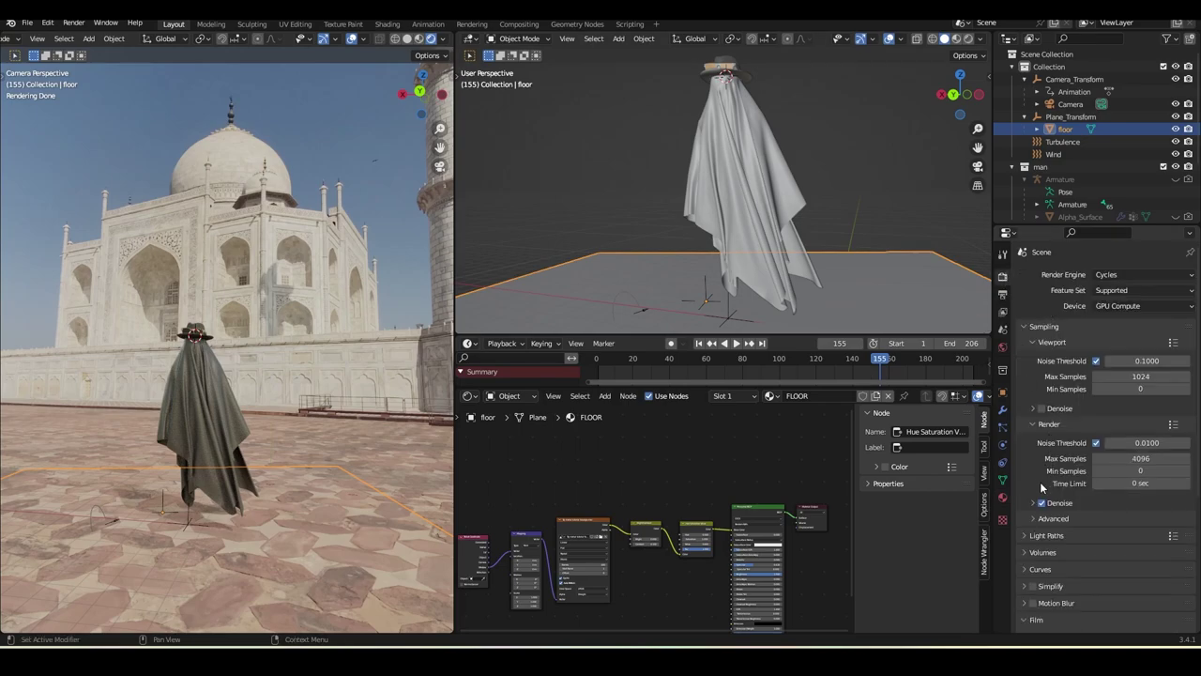
scroll(1059, 469, down, 7)
scroll(1064, 455, up, 6)
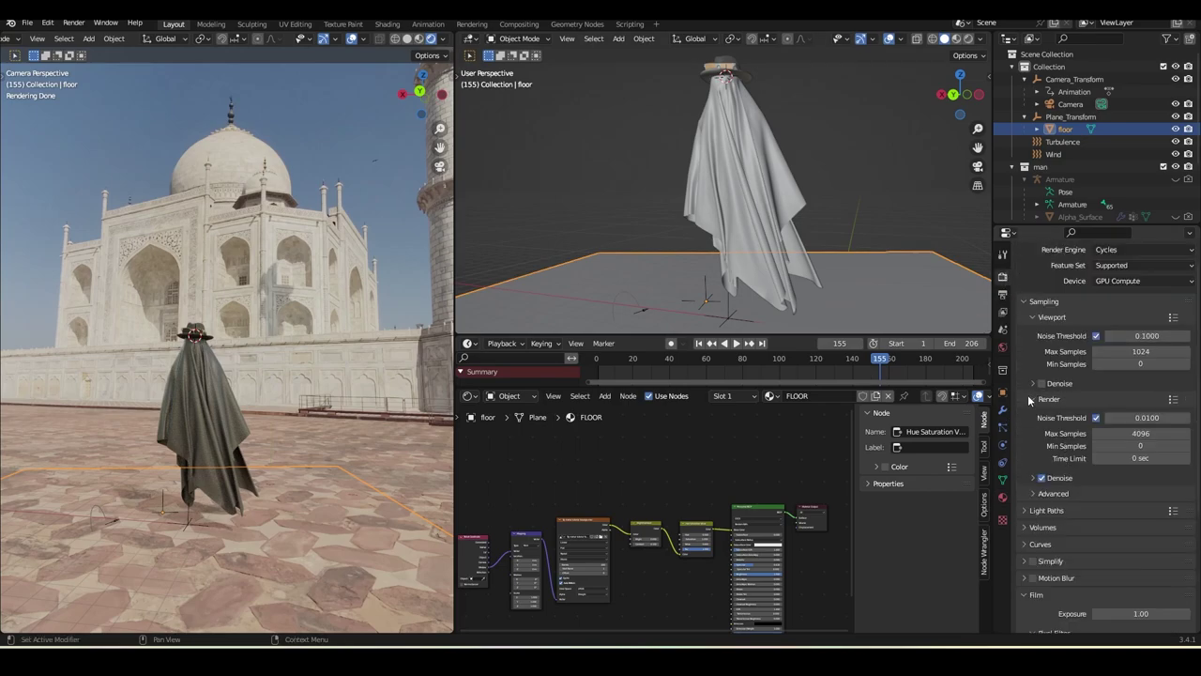
click(1128, 432)
text(51)
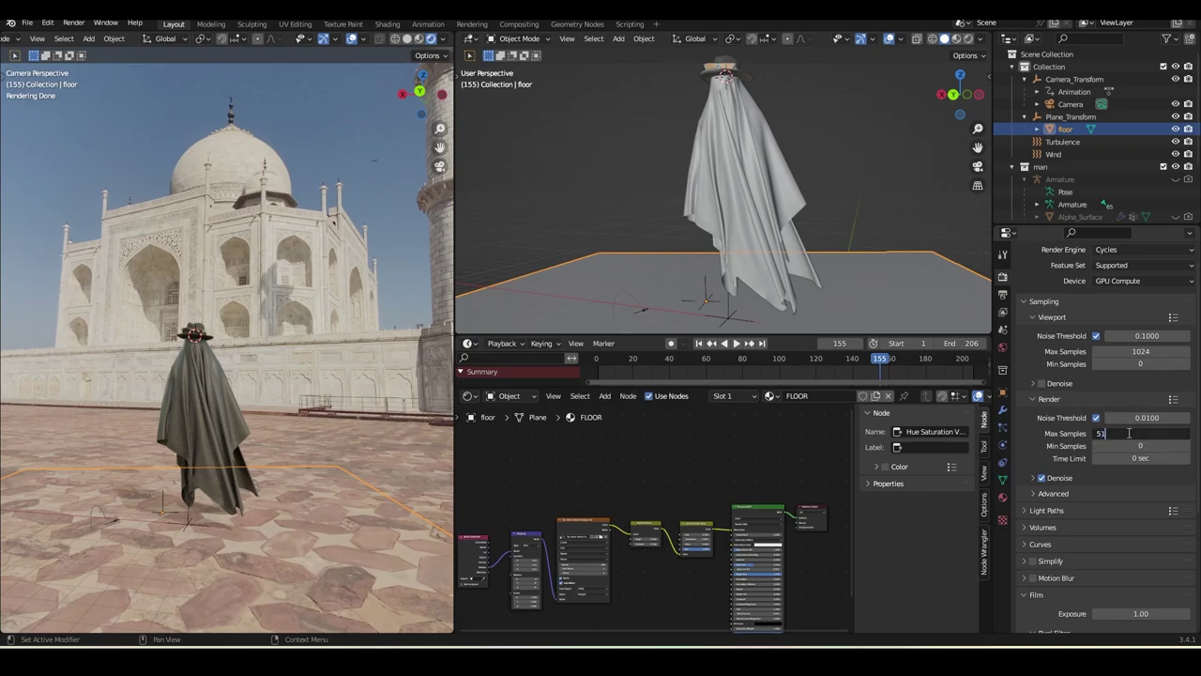
key(BackSpace)
key(BackSpace)
text(256)
key(Return)
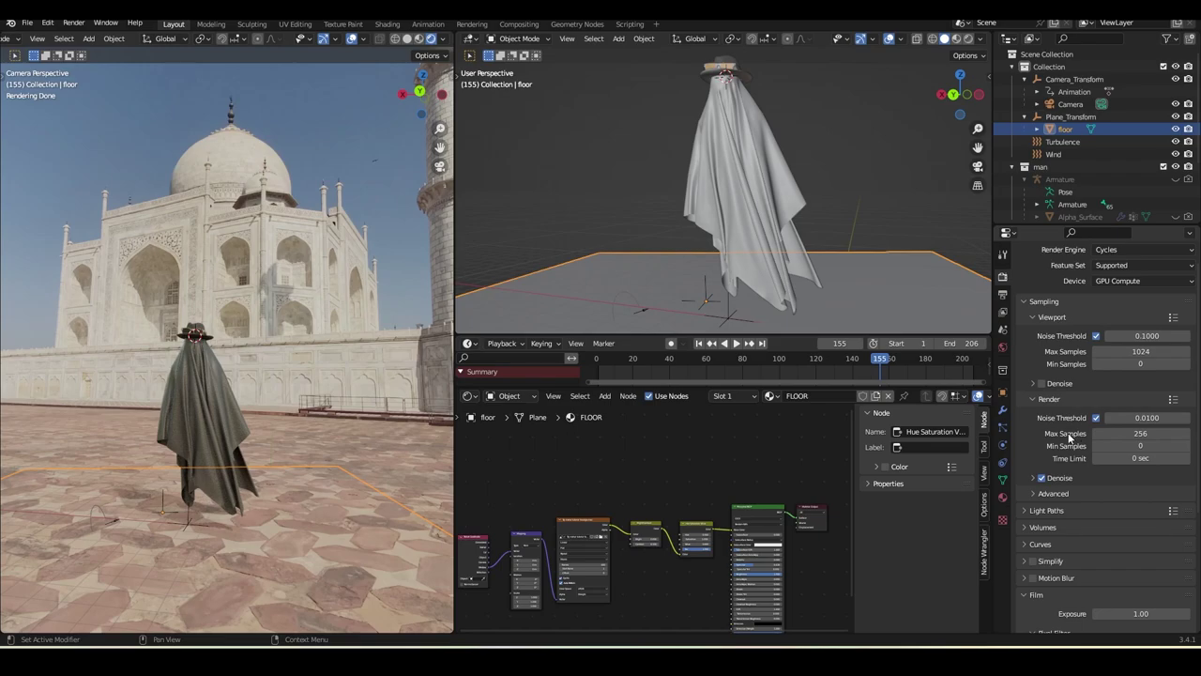
key(ctrl+s)
- Try the Full Global Illumination light-path preset, return the light paths to the Default bounce values and save the project
click(1047, 510)
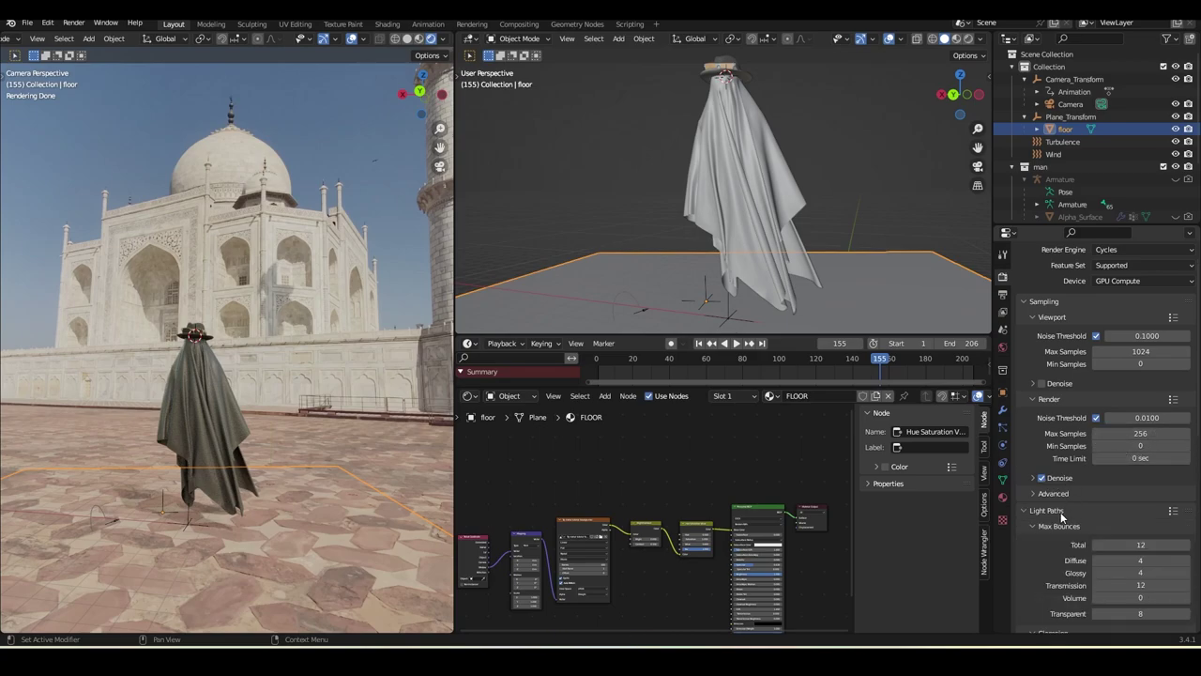
click(1172, 511)
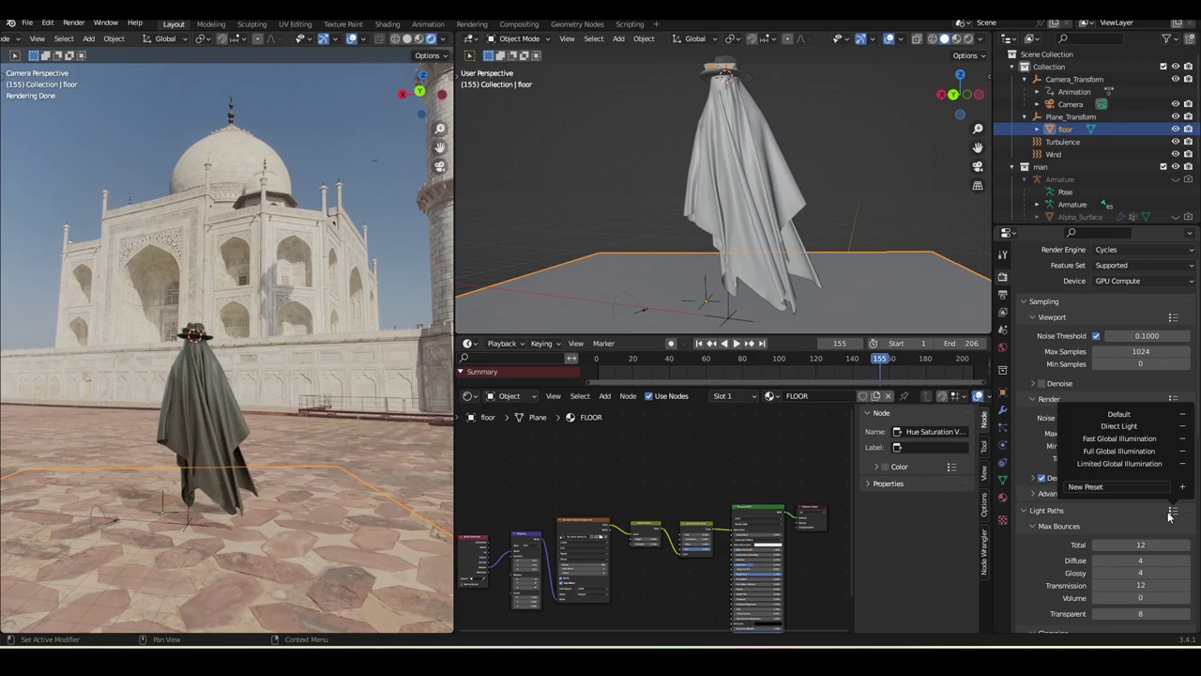
click(1135, 451)
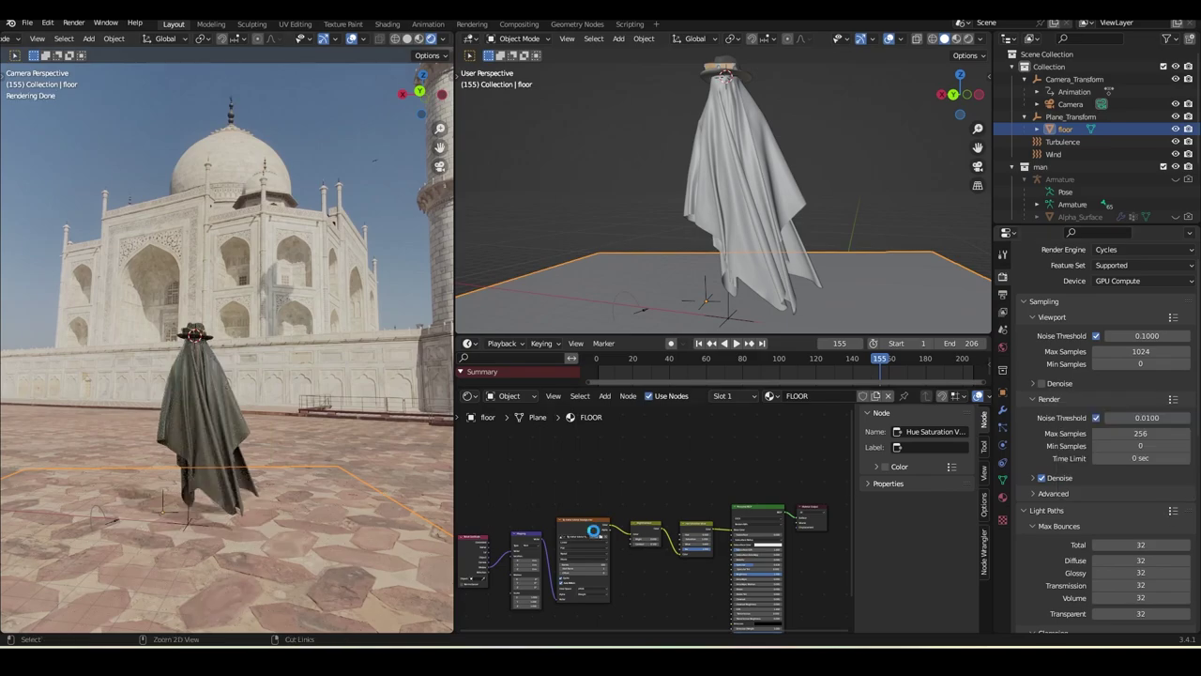
key(ctrl+s)
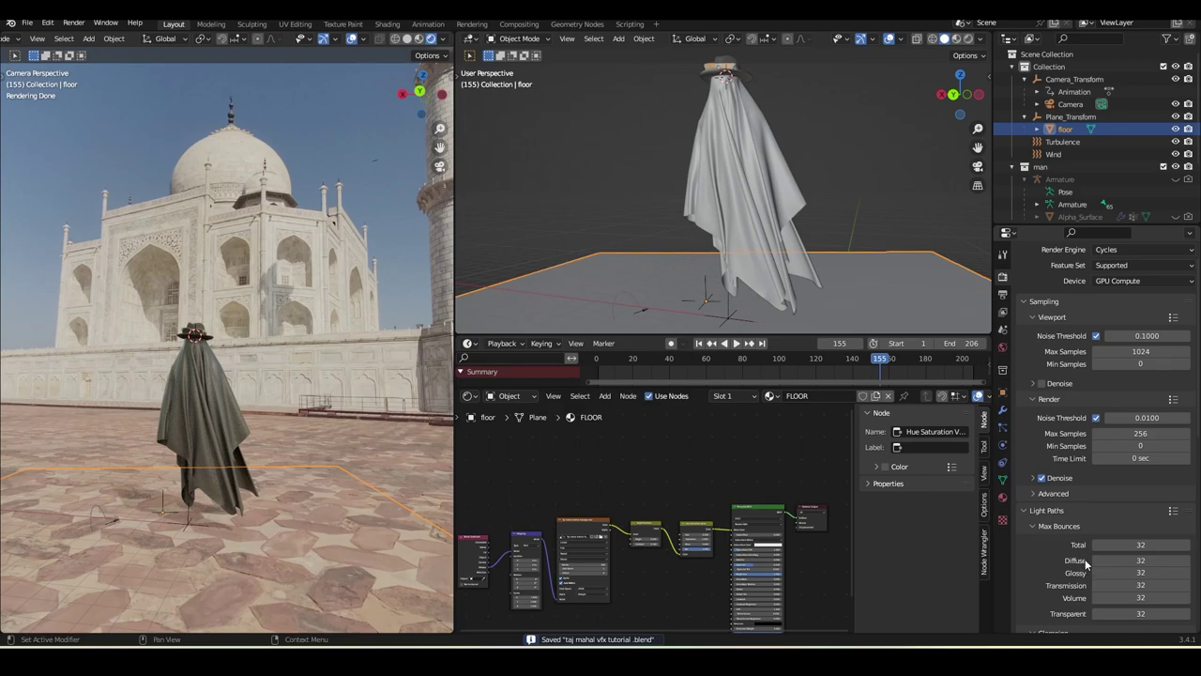
click(1173, 509)
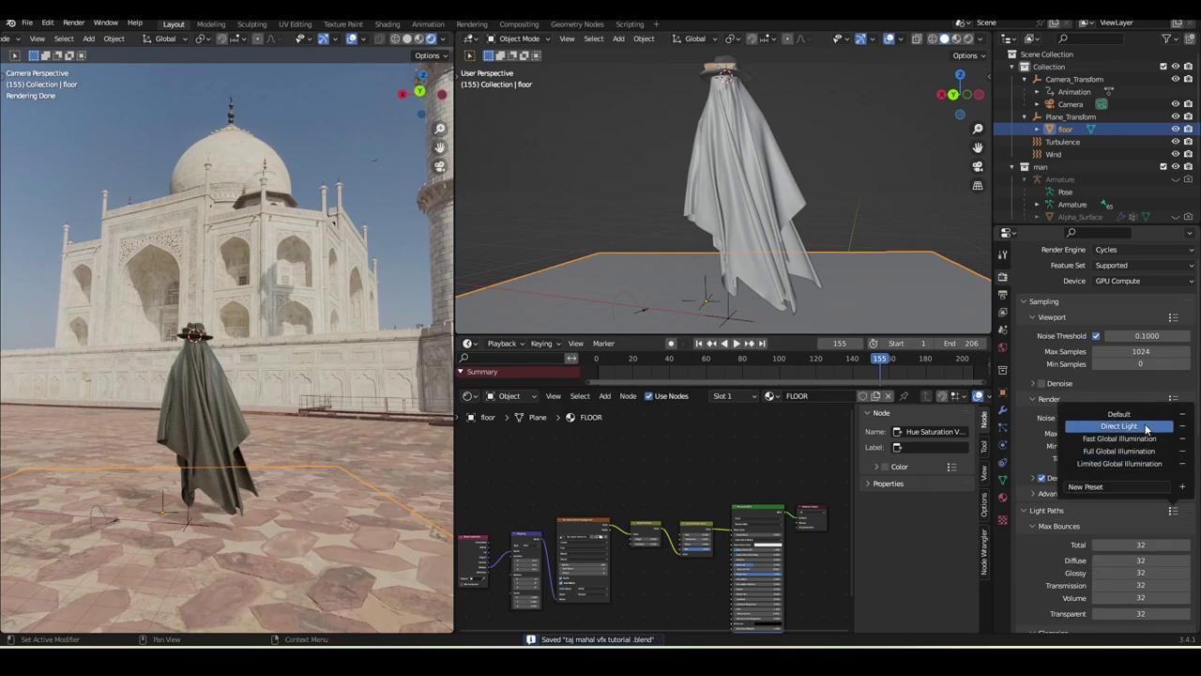
click(1146, 427)
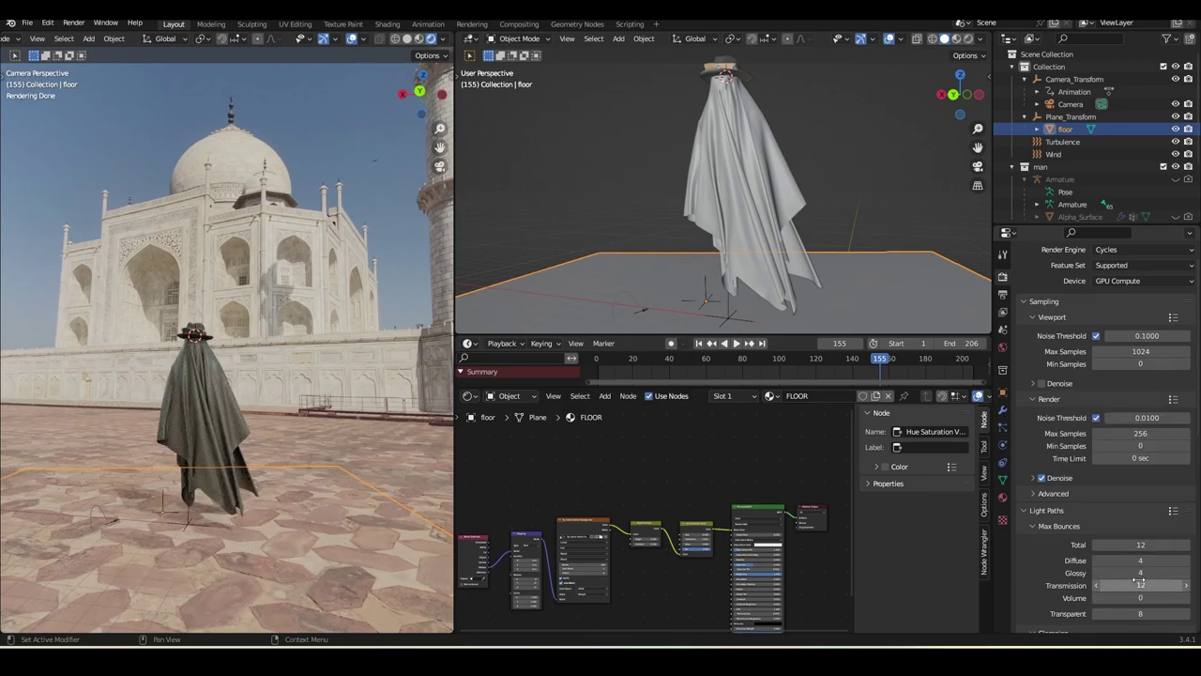
key(ctrl+s)
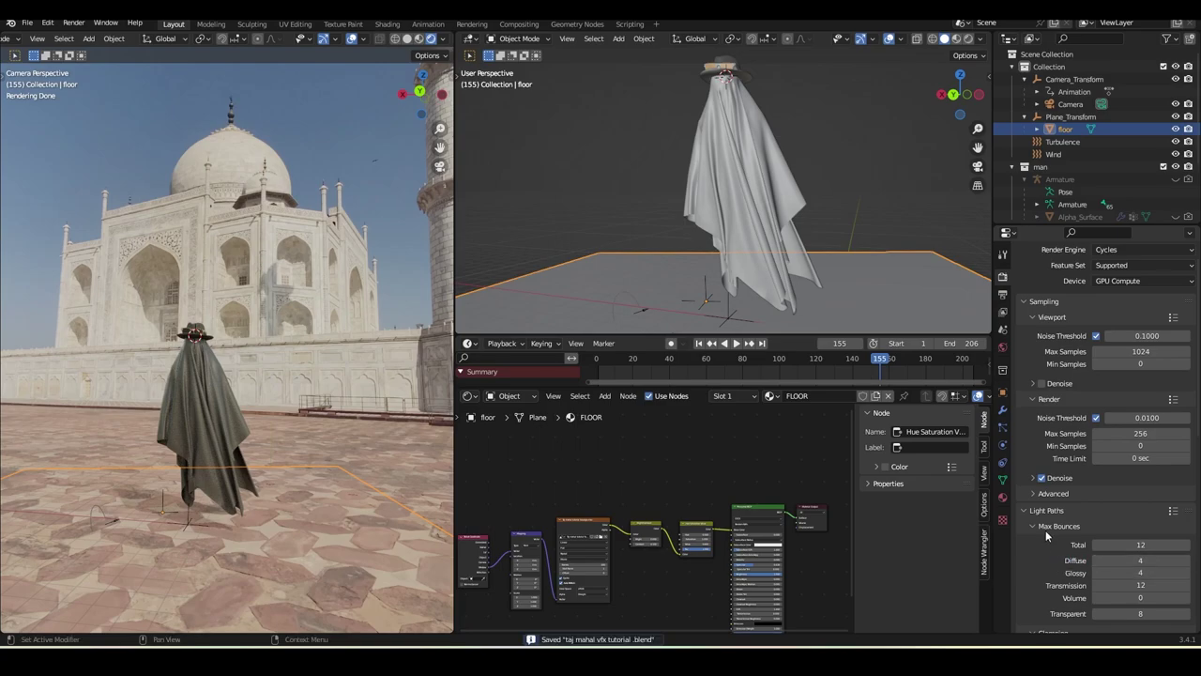
- Set the output folder to E:\Blender\blender\taj mahal vfx\ and the PNG compression to 0%, and save the project
click(1002, 293)
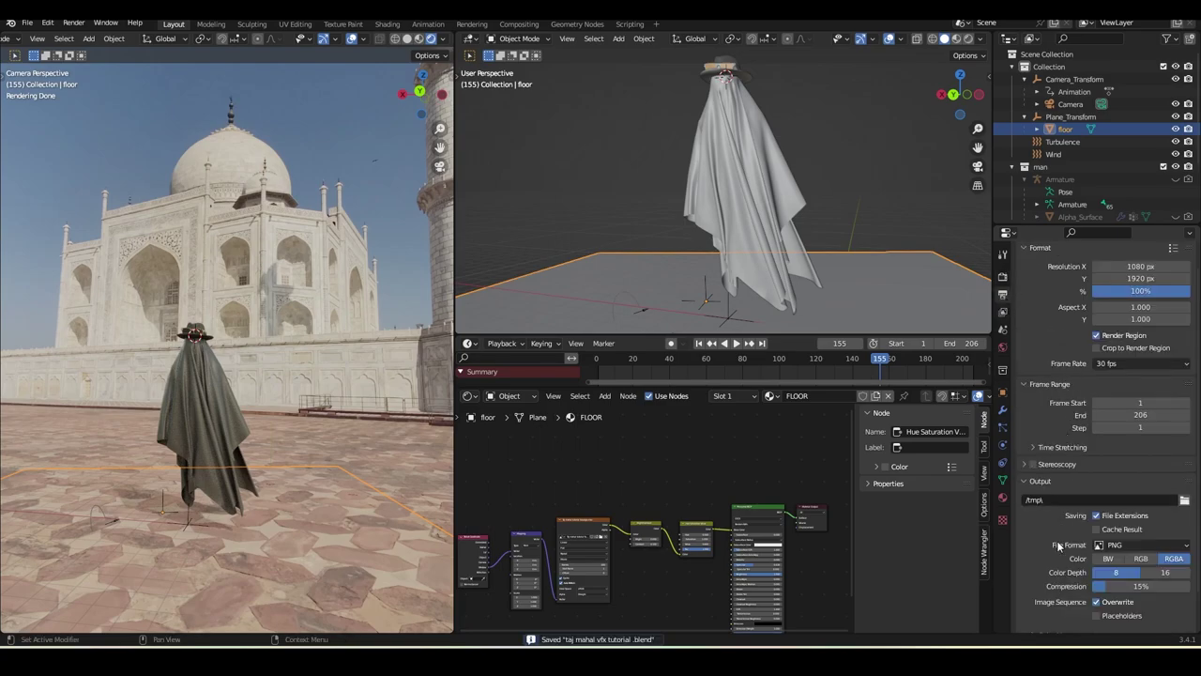
click(1185, 499)
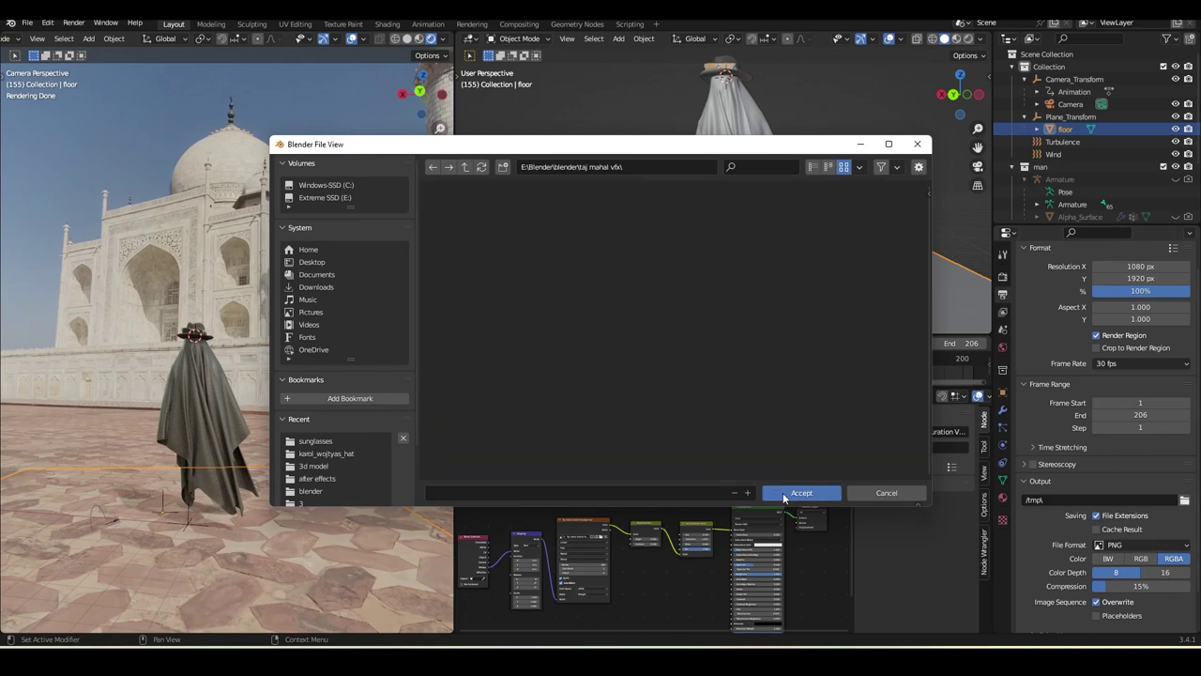
click(785, 495)
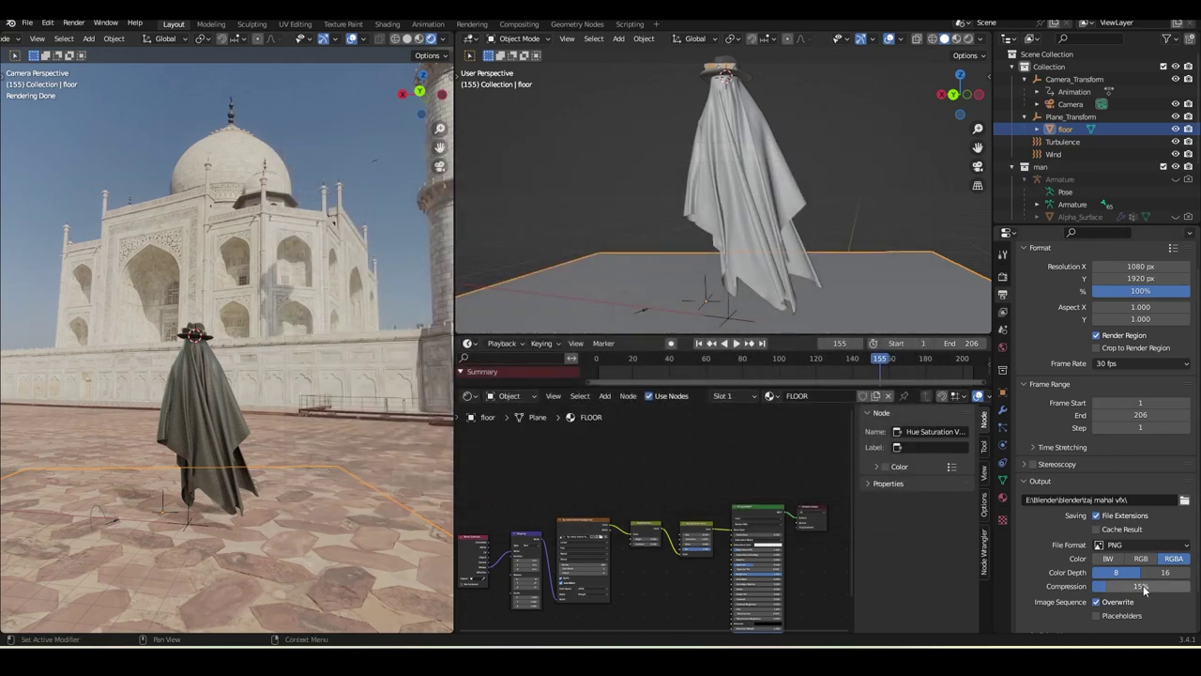
drag(1143, 587, 1041, 574)
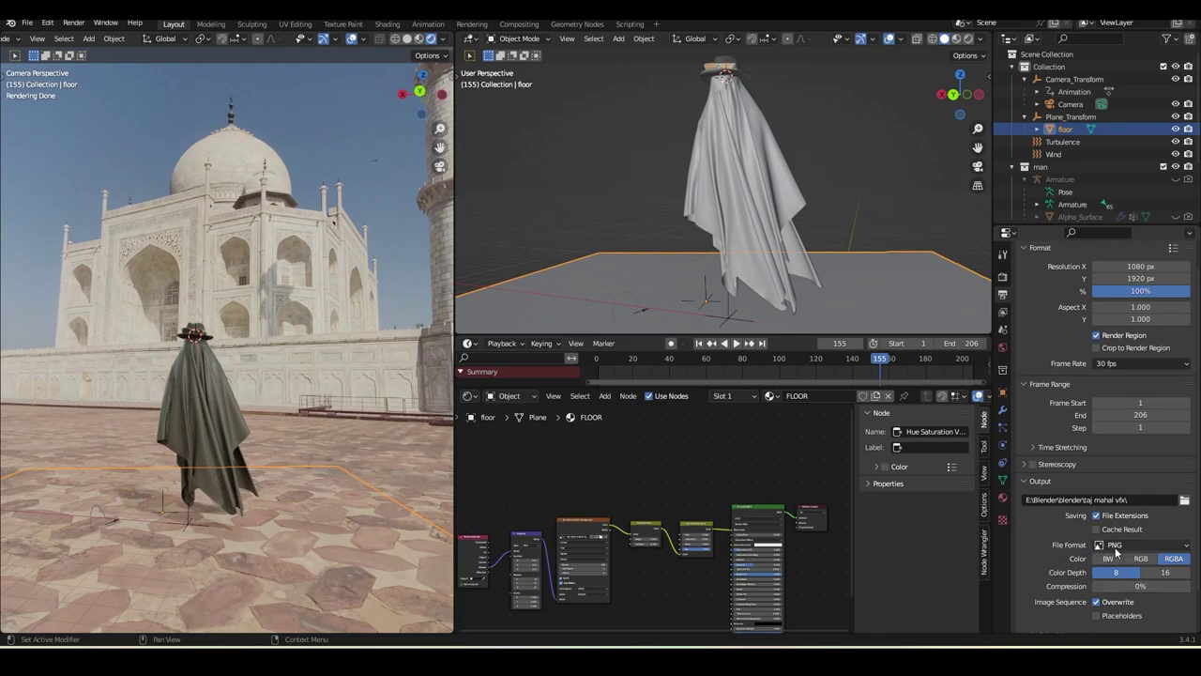
key(ctrl+s)
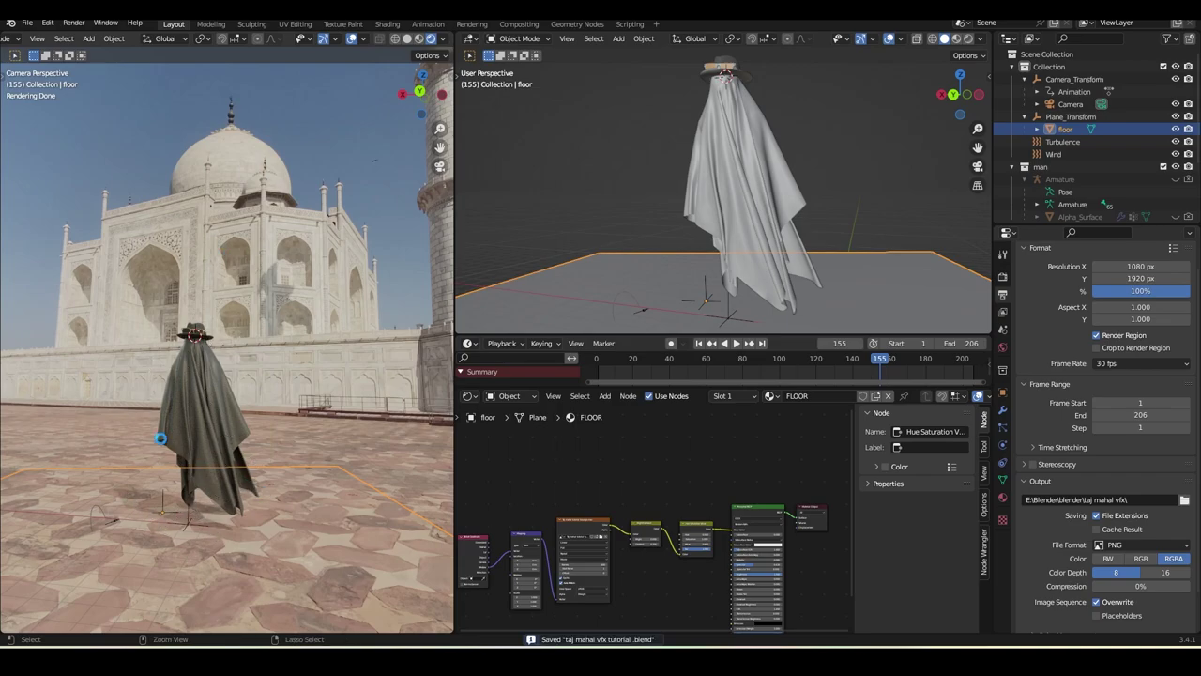
- Render the current frame as a still image, inspect the hat, sunglasses, cloth and shadow up close, close the result and save the project
click(73, 21)
click(94, 49)
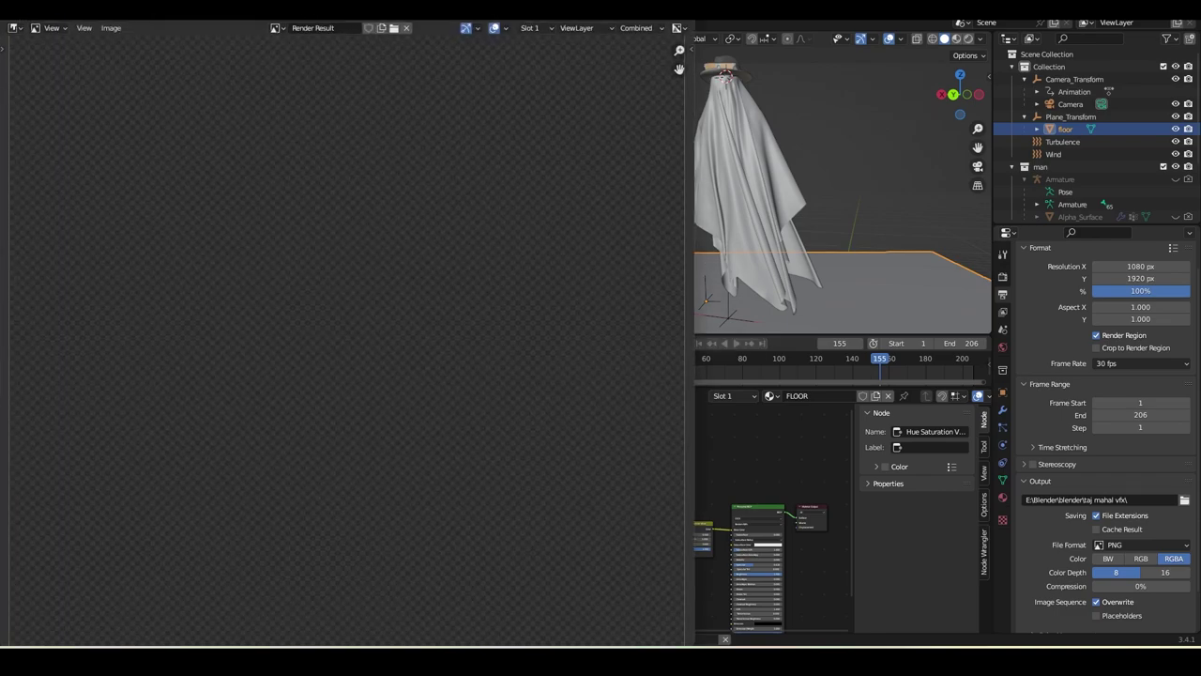
scroll(393, 370, down, 3)
middle_drag(393, 370, 429, 279)
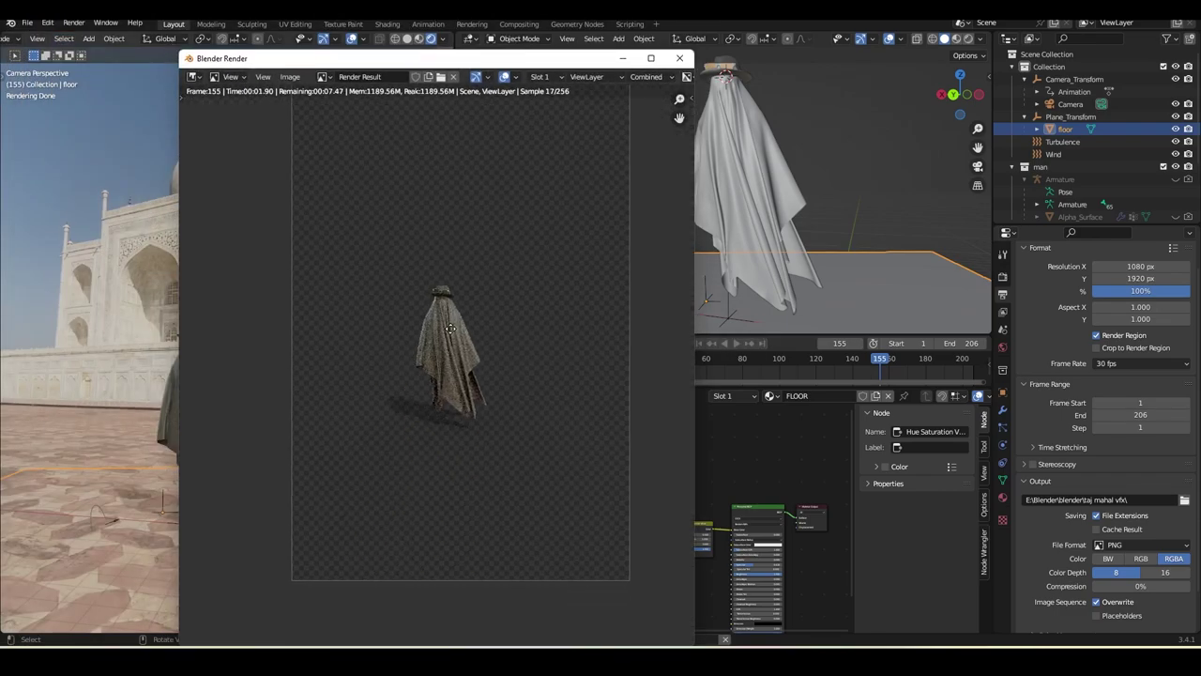
scroll(479, 412, up, 7)
scroll(491, 419, down, 4)
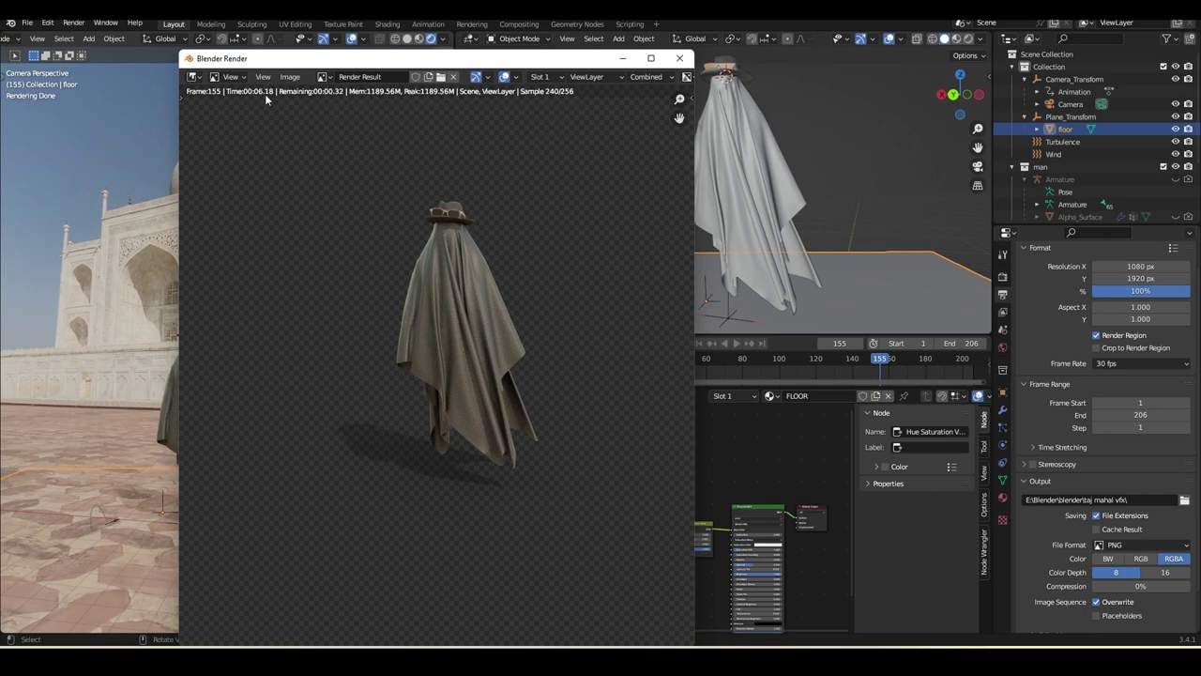
middle_drag(477, 508, 489, 410)
scroll(490, 410, up, 4)
middle_drag(460, 301, 509, 554)
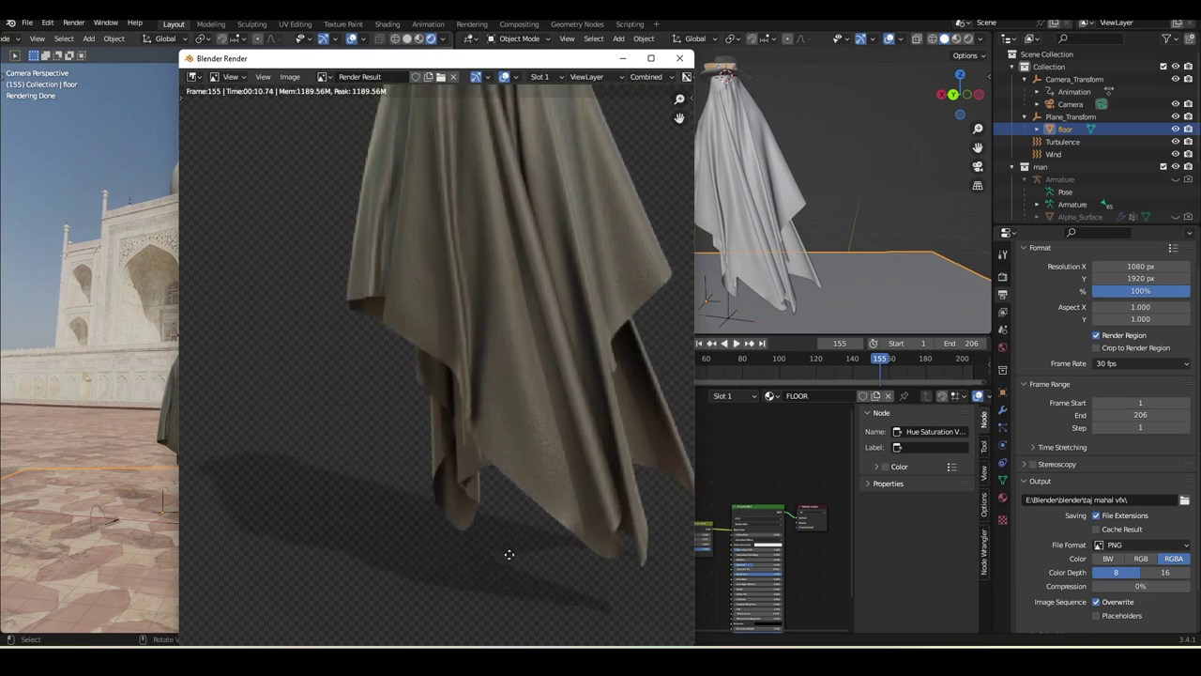
middle_drag(504, 328, 520, 582)
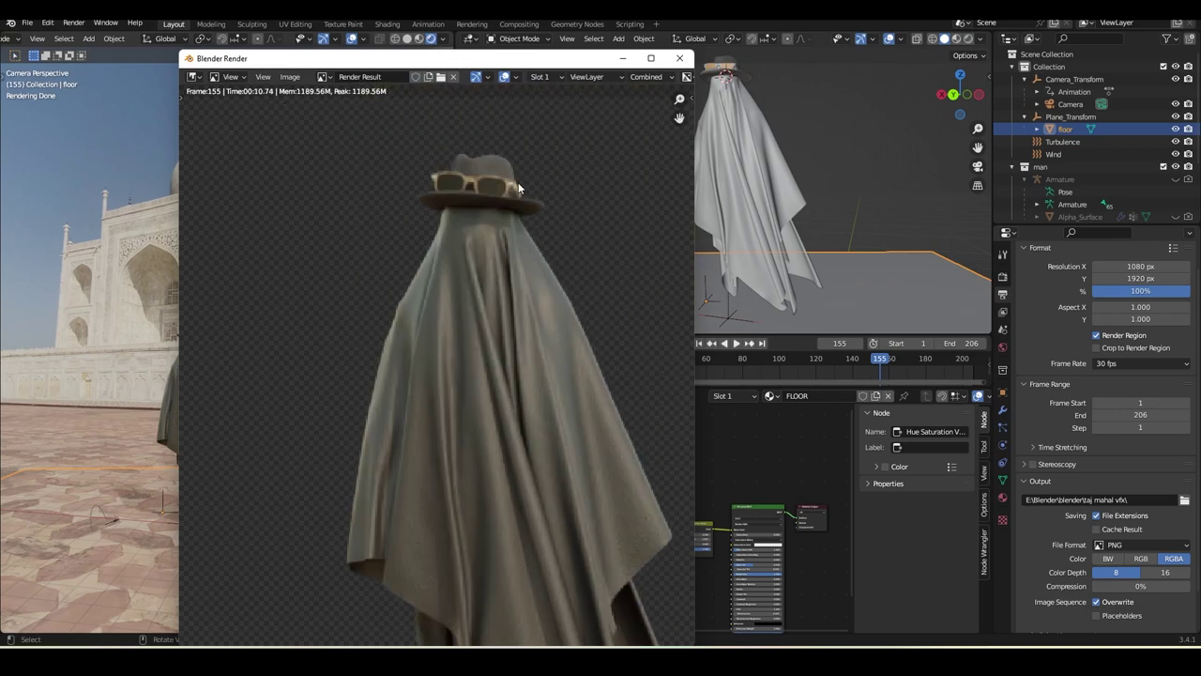
scroll(398, 447, down, 3)
click(679, 58)
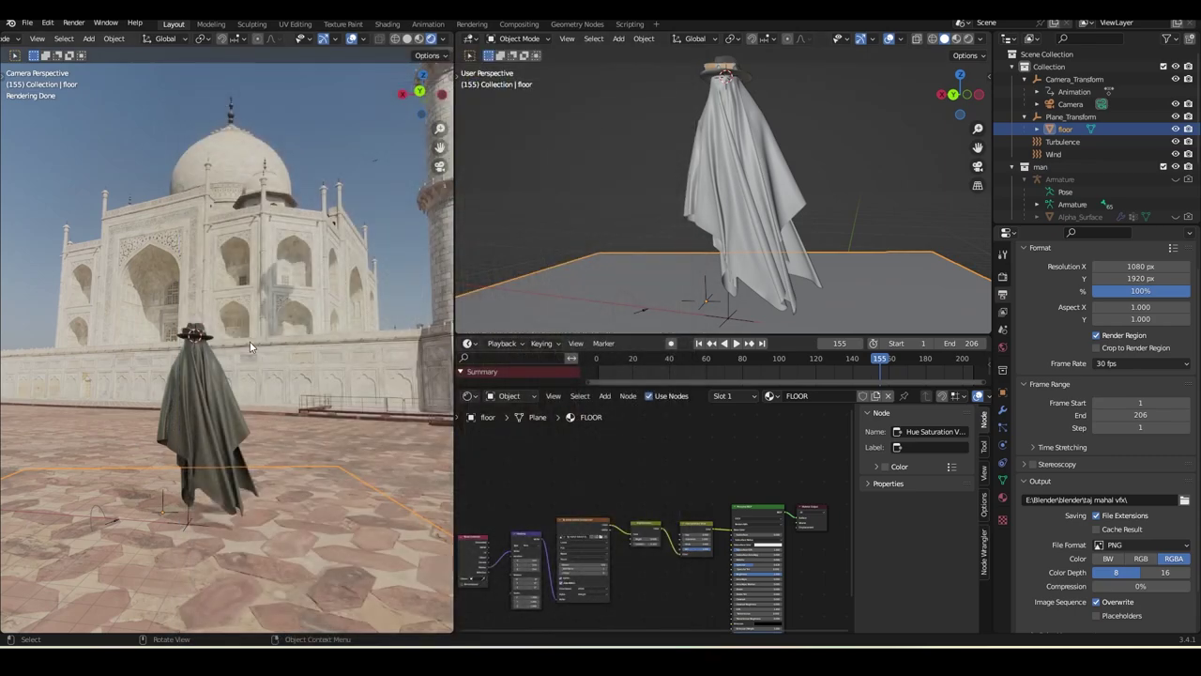
key(ctrl+s)
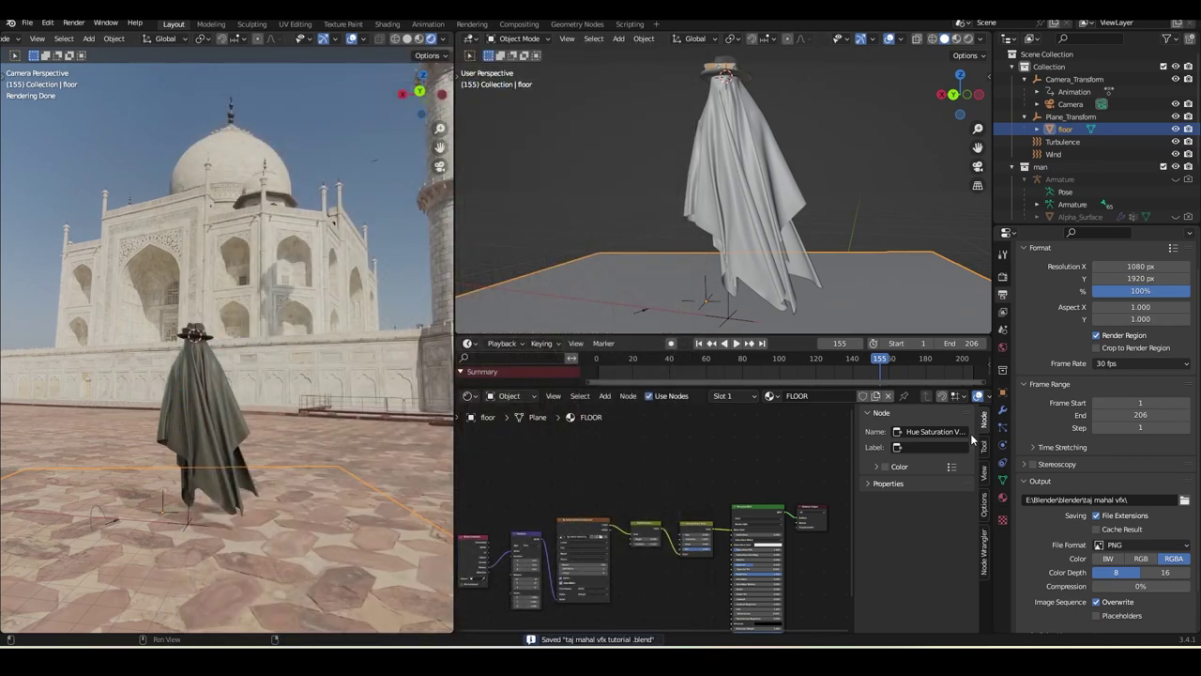
click(1003, 311)
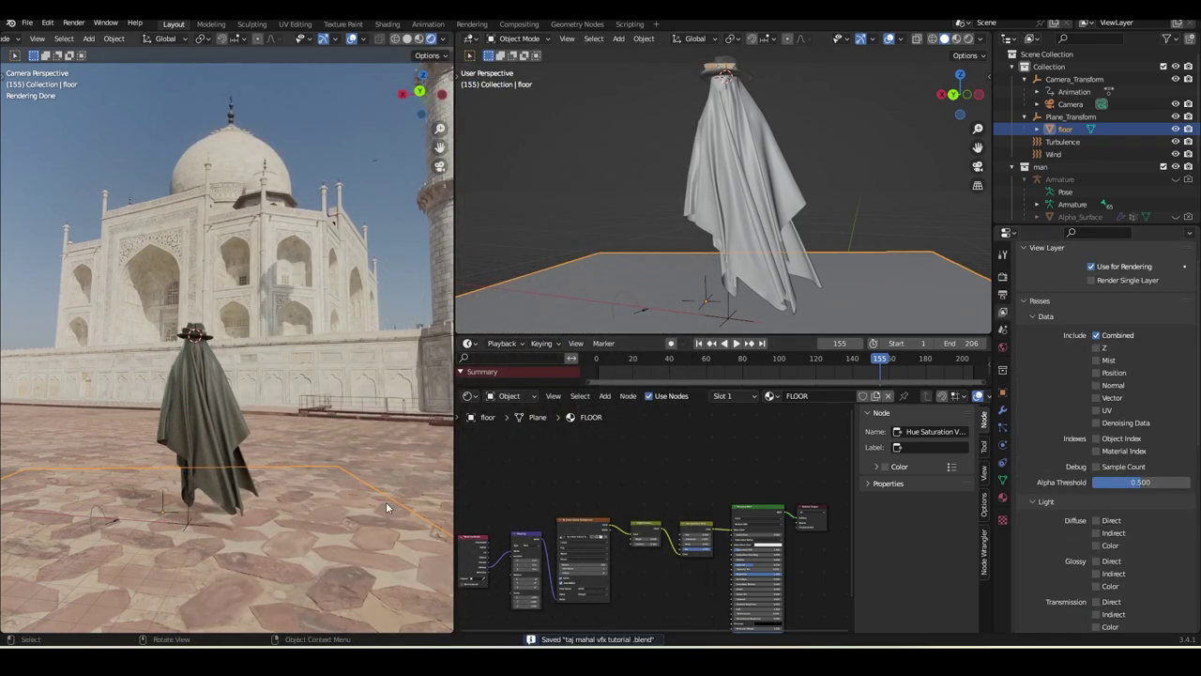
click(1002, 279)
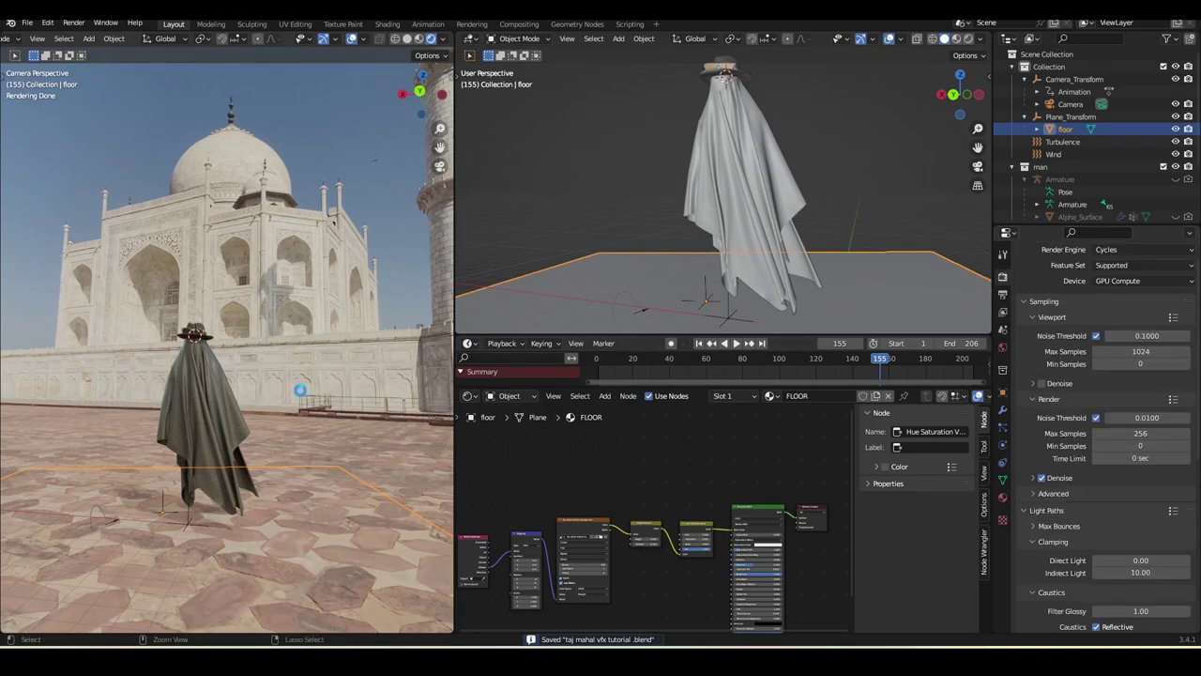
scroll(300, 396, down, 2)
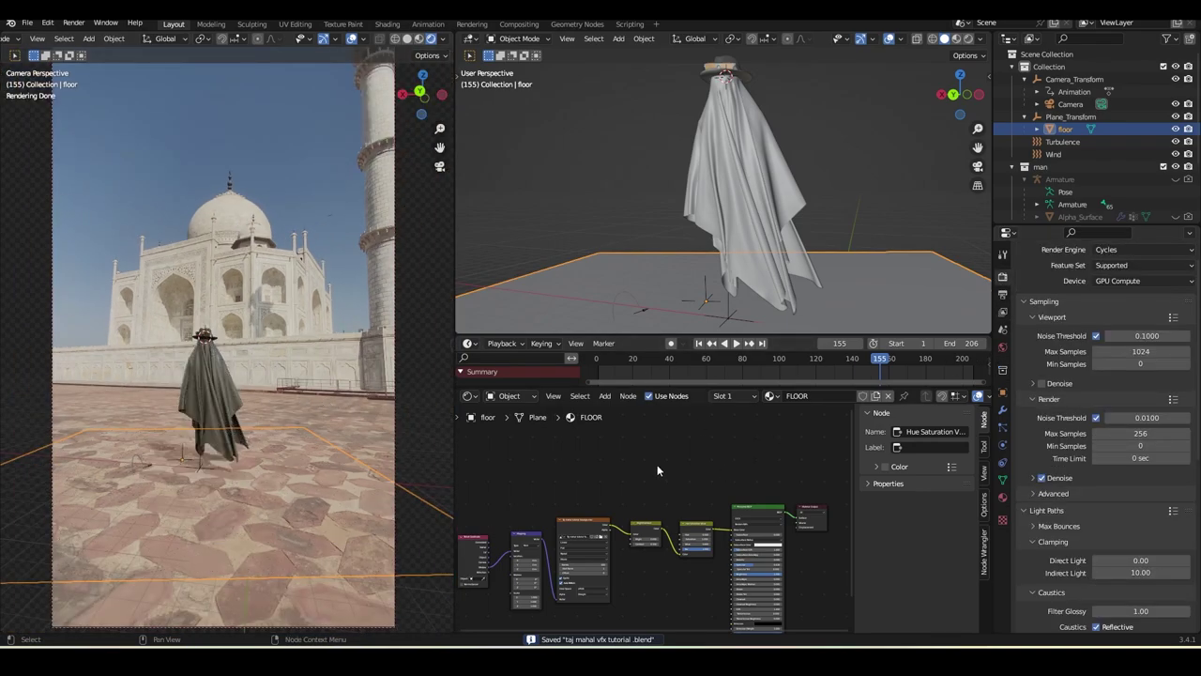
scroll(660, 471, down, 3)
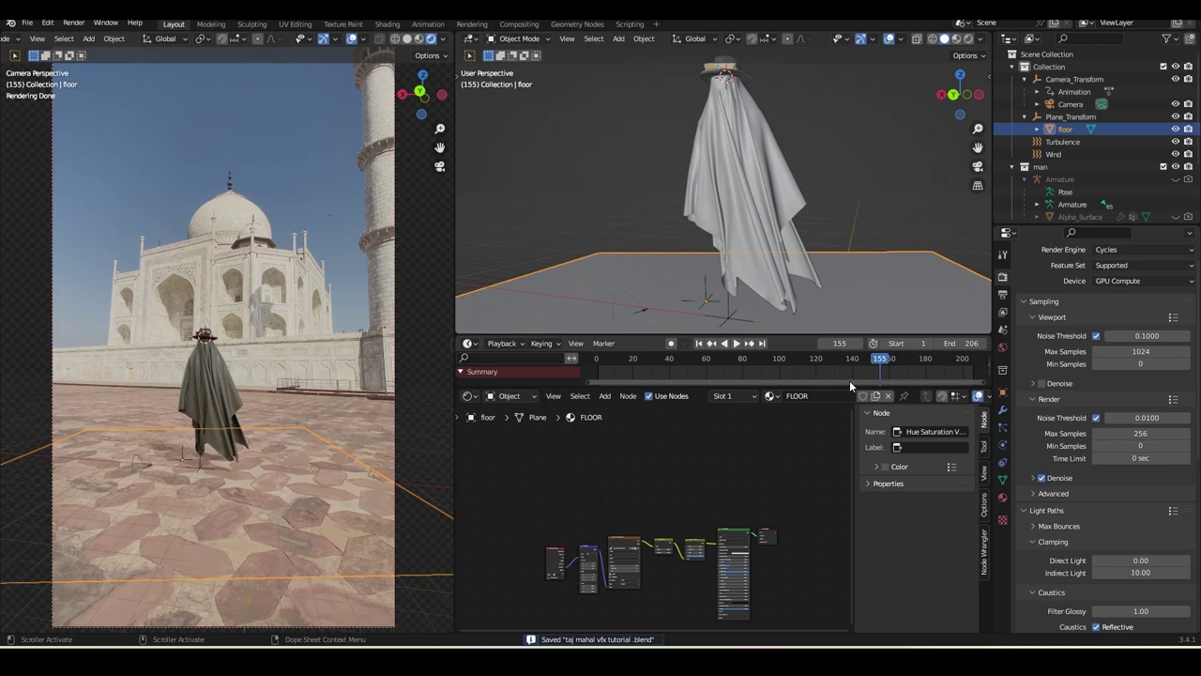
scroll(799, 271, down, 2)
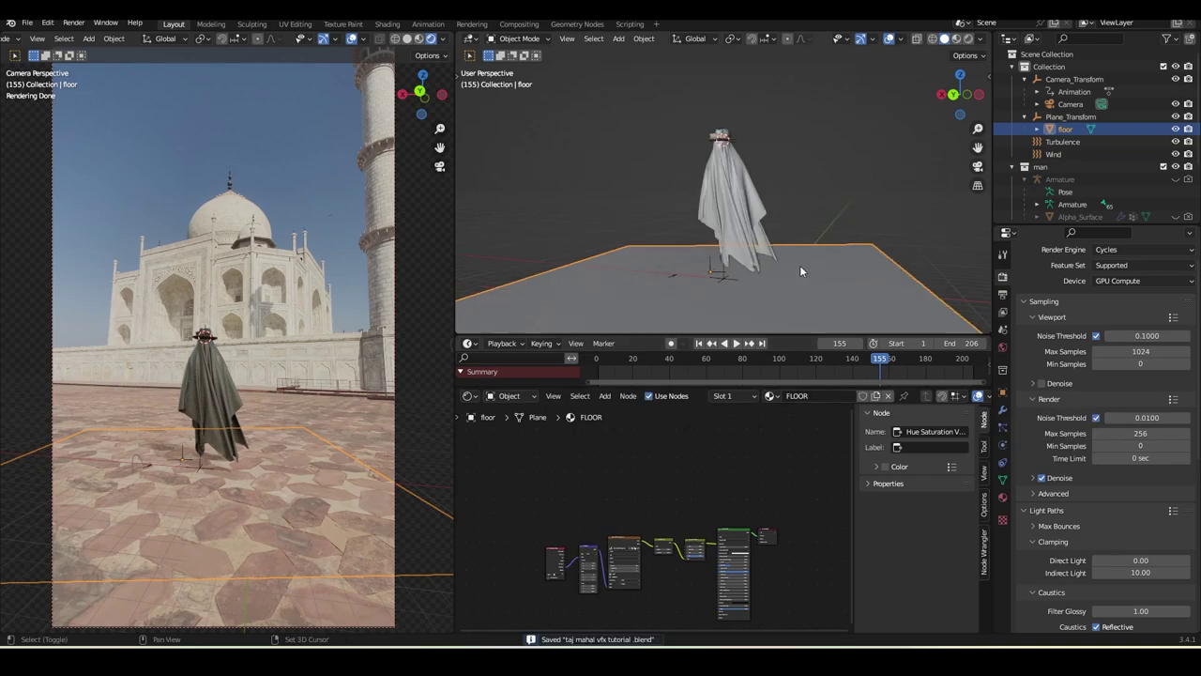
- Collapse the Collection, man, cloth, hat and glass collections in the outliner and save the project
click(1012, 167)
click(1011, 67)
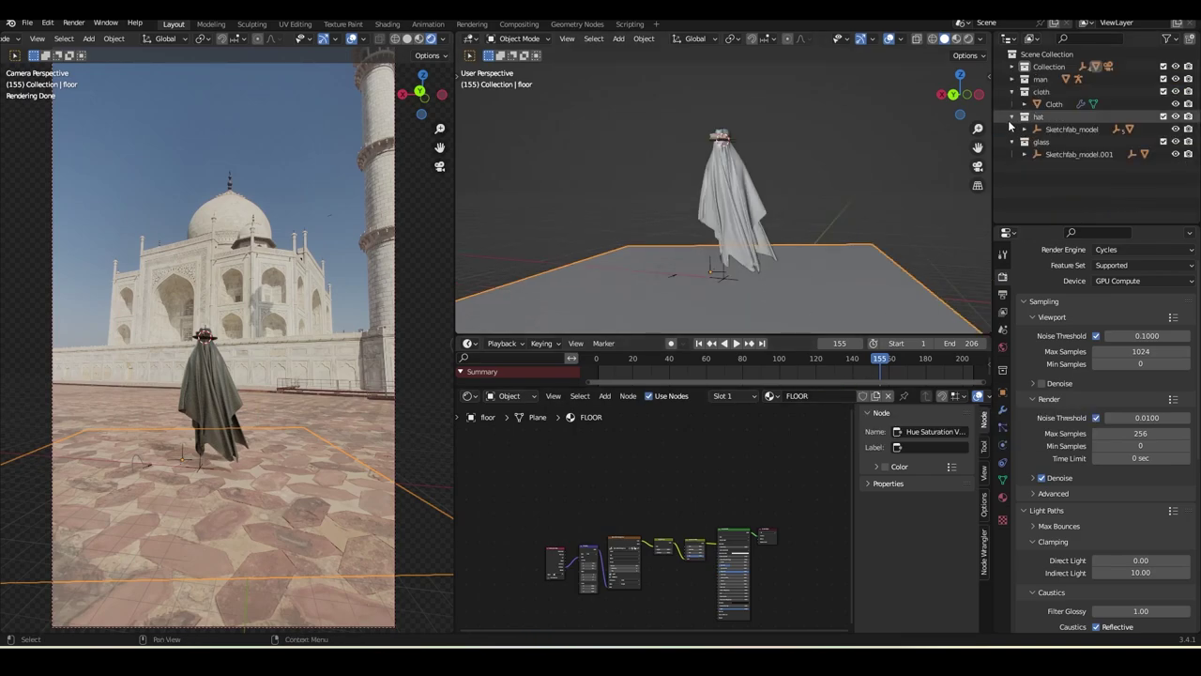
click(1012, 91)
click(1012, 104)
click(1012, 117)
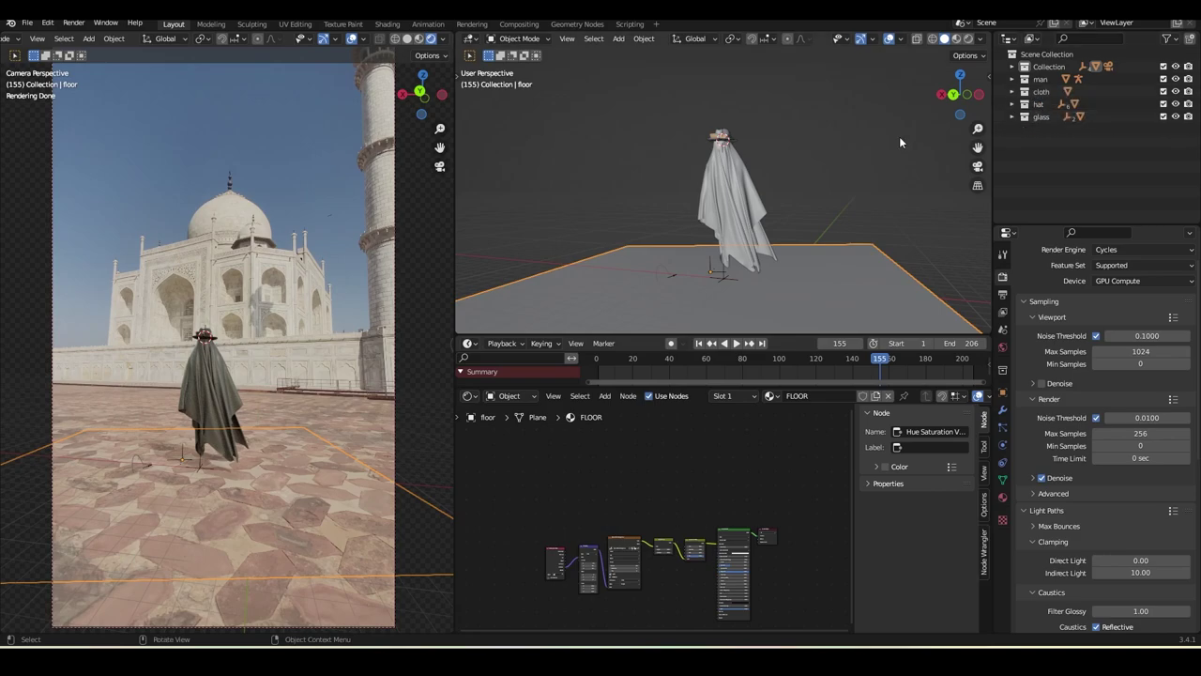
key(ctrl+s)
click(73, 23)
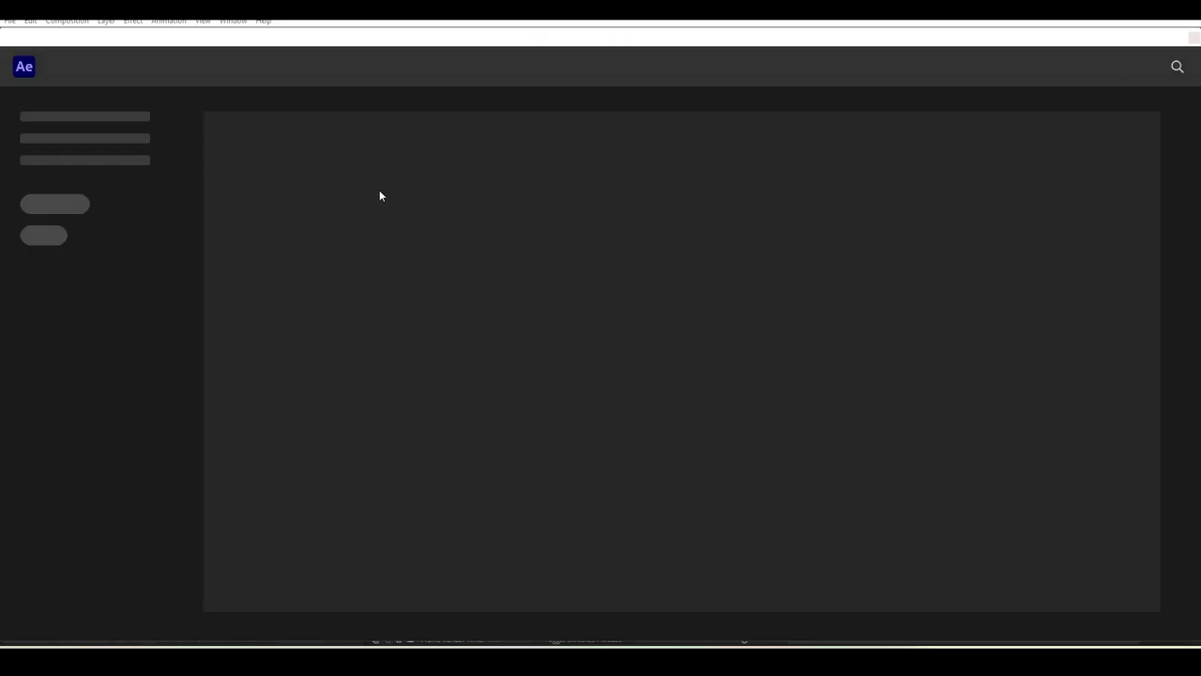
- Switch to After Effects, dismiss its home screen and open the recent project taj mahal vfx.aep
click(1194, 38)
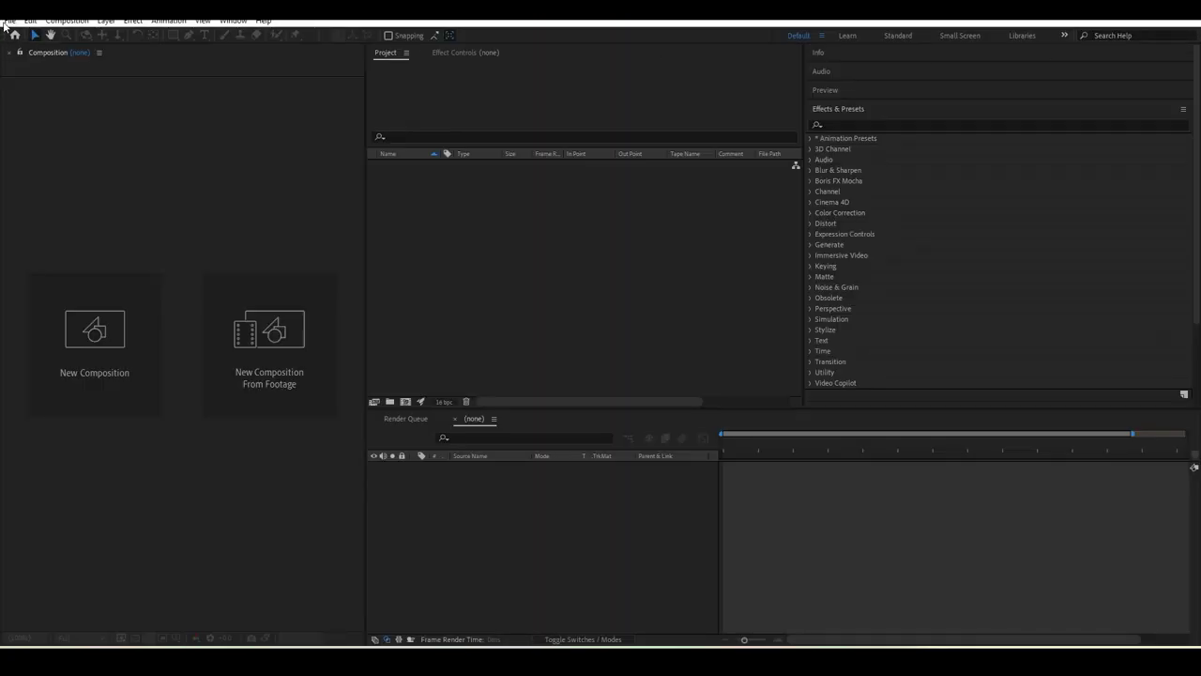
click(7, 21)
mouse_move(141, 62)
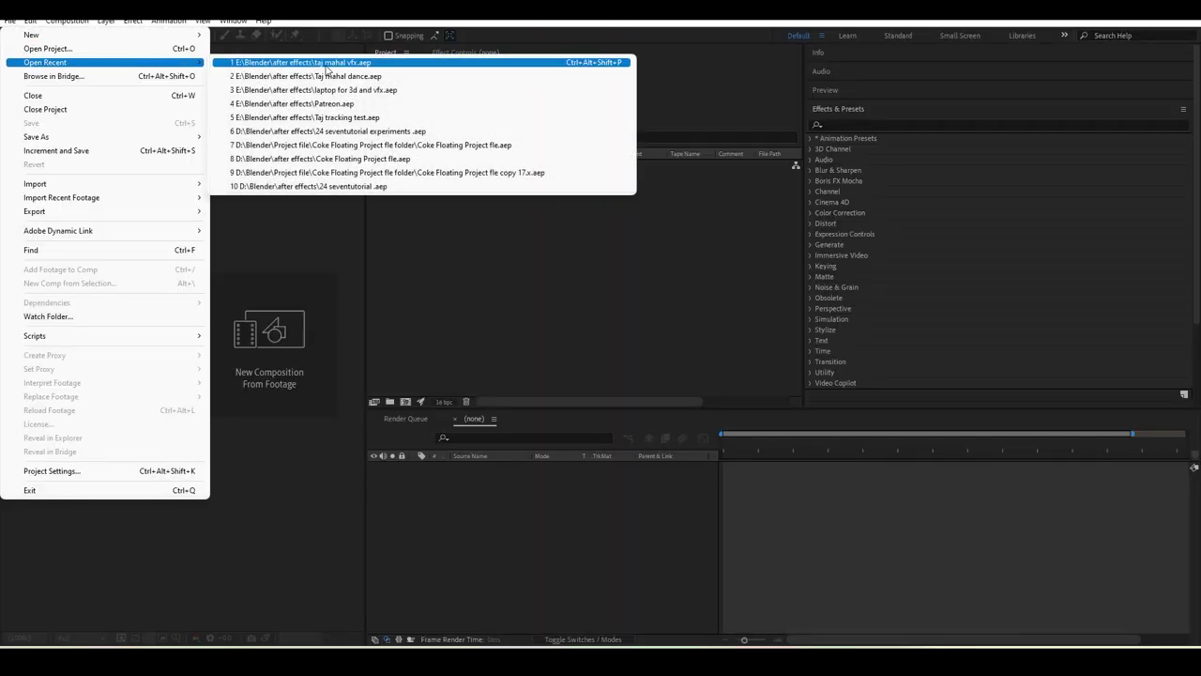
click(380, 64)
- Import the rendered frames starting with 0001.png from E:\Blender\blender\taj mahal vfx as a PNG sequence
double_click(504, 266)
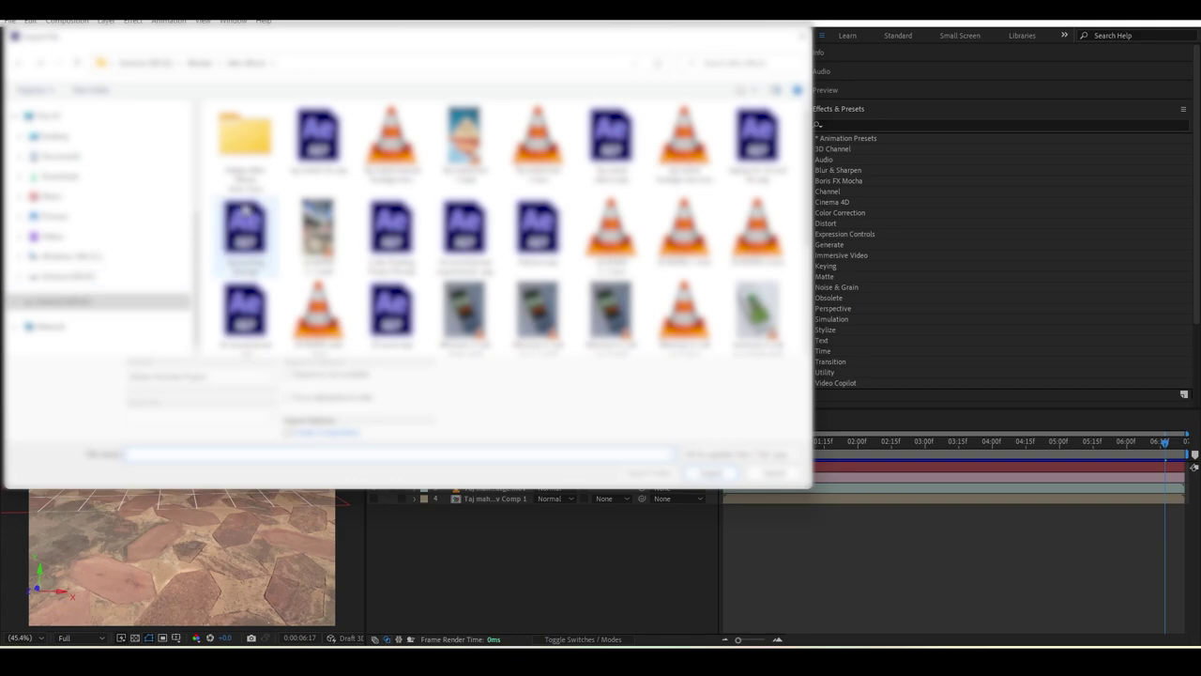
click(199, 63)
double_click(444, 136)
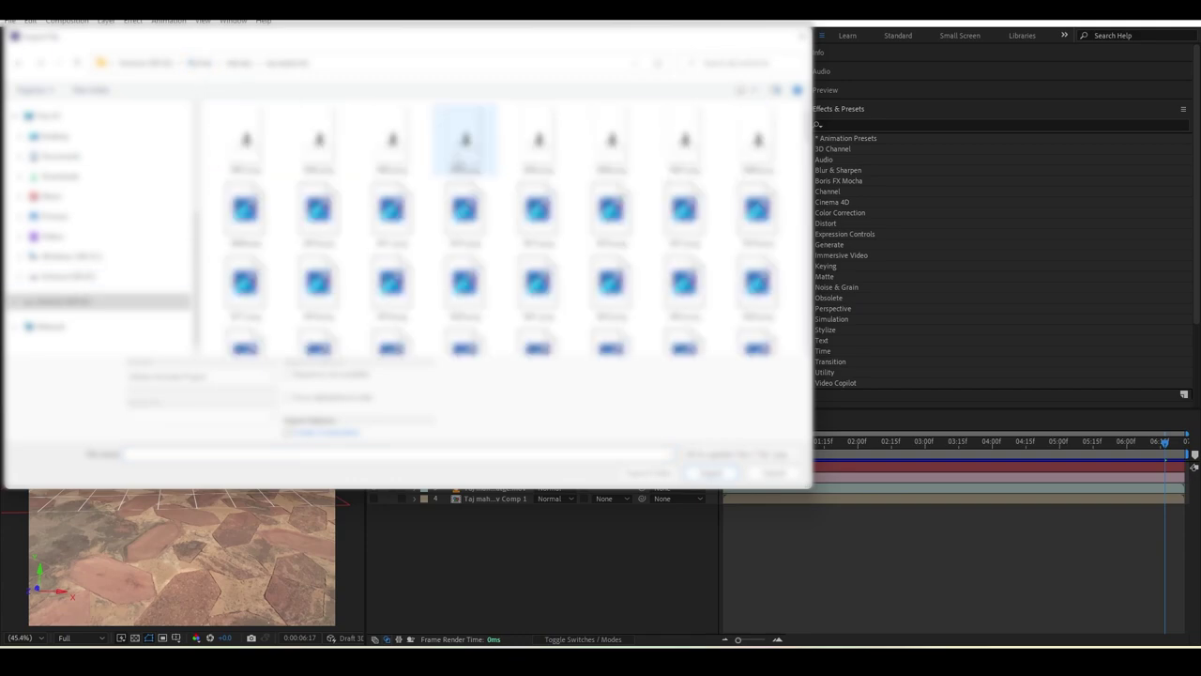
click(245, 140)
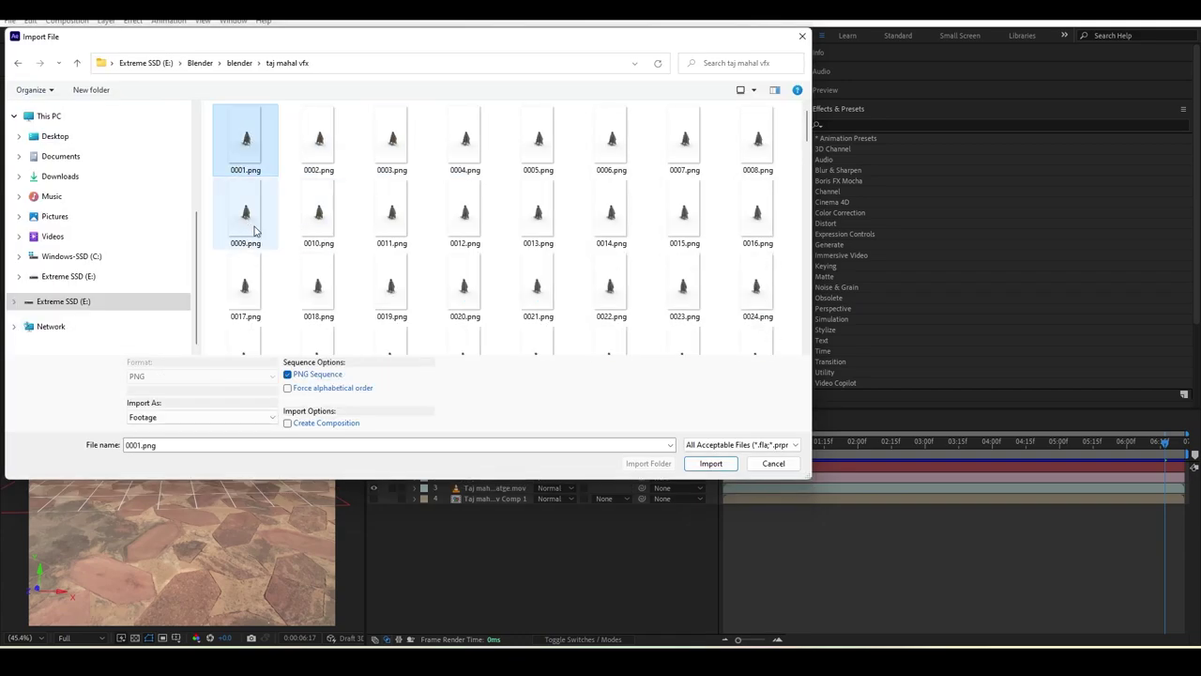
click(288, 375)
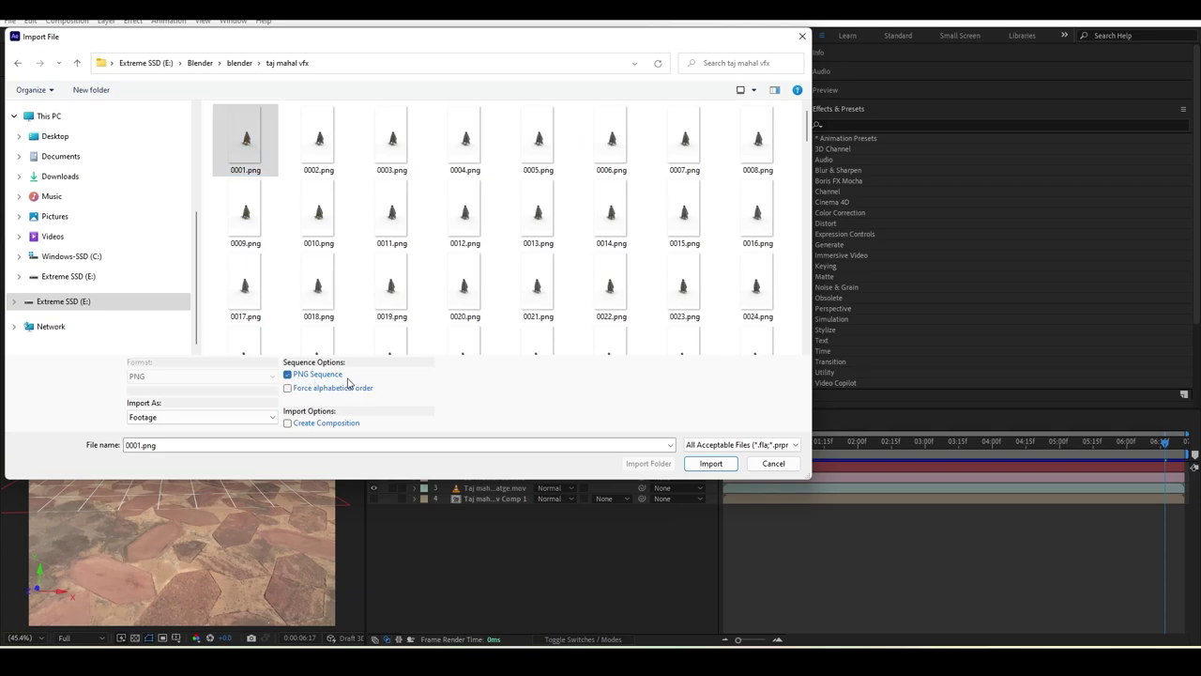
click(704, 463)
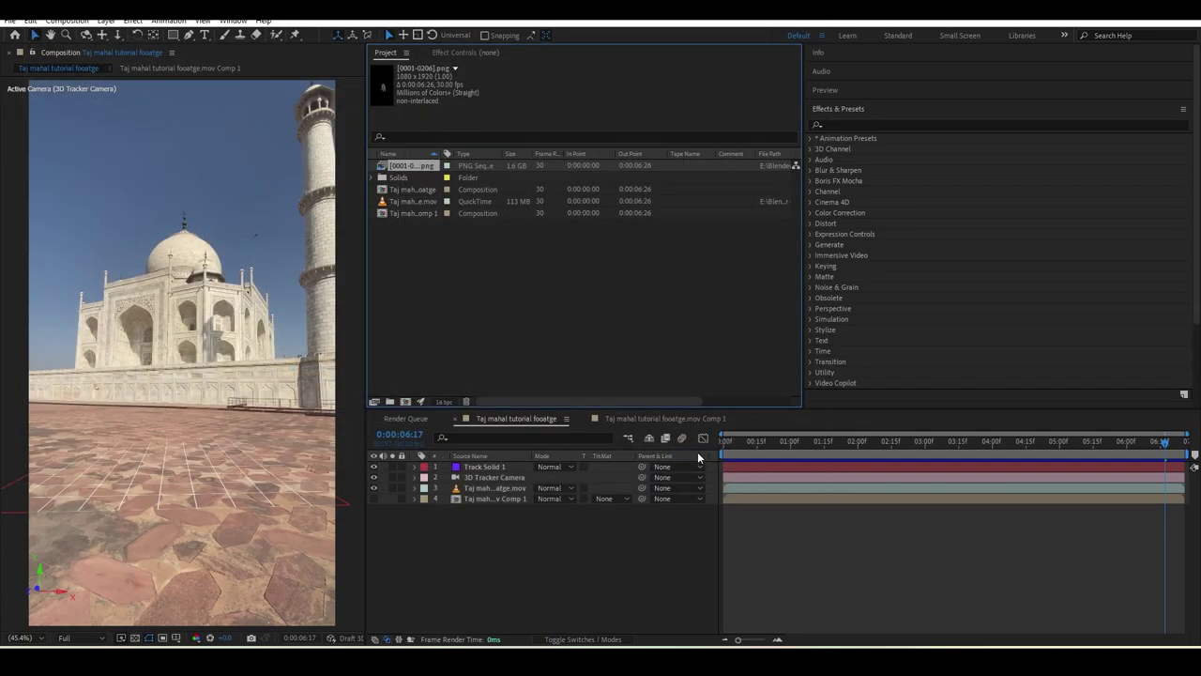
- Check the frame rate in the composition settings and in the imported PNG sequence's footage interpretation
click(563, 529)
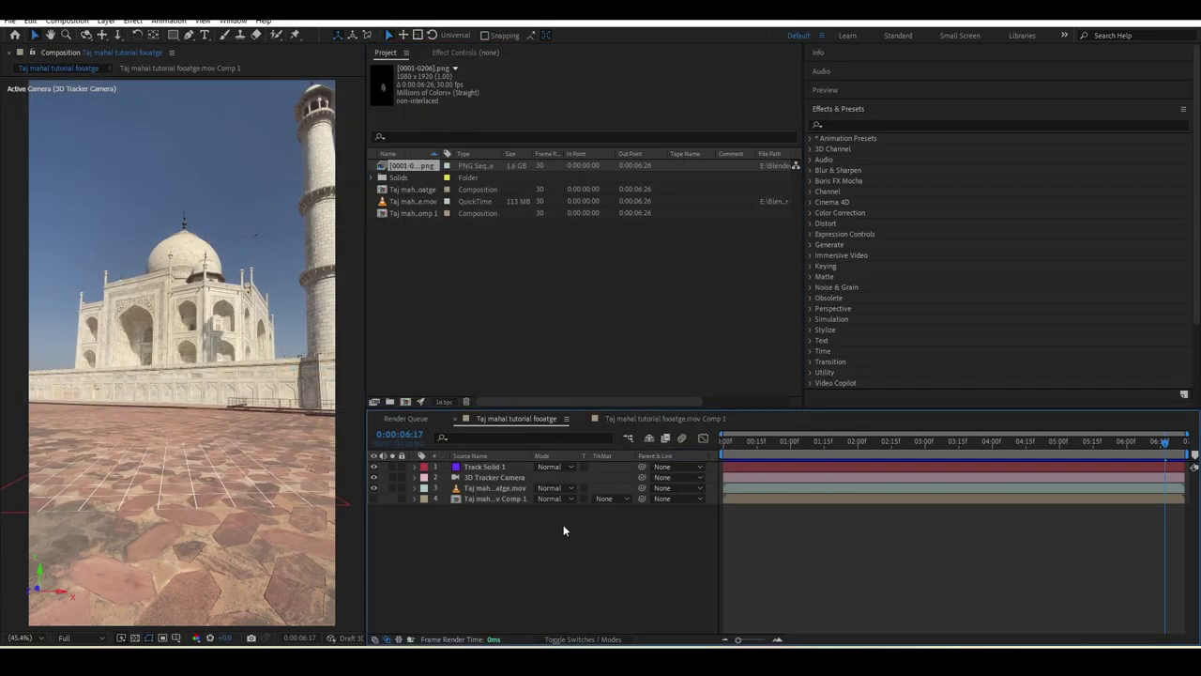
click(81, 21)
click(103, 60)
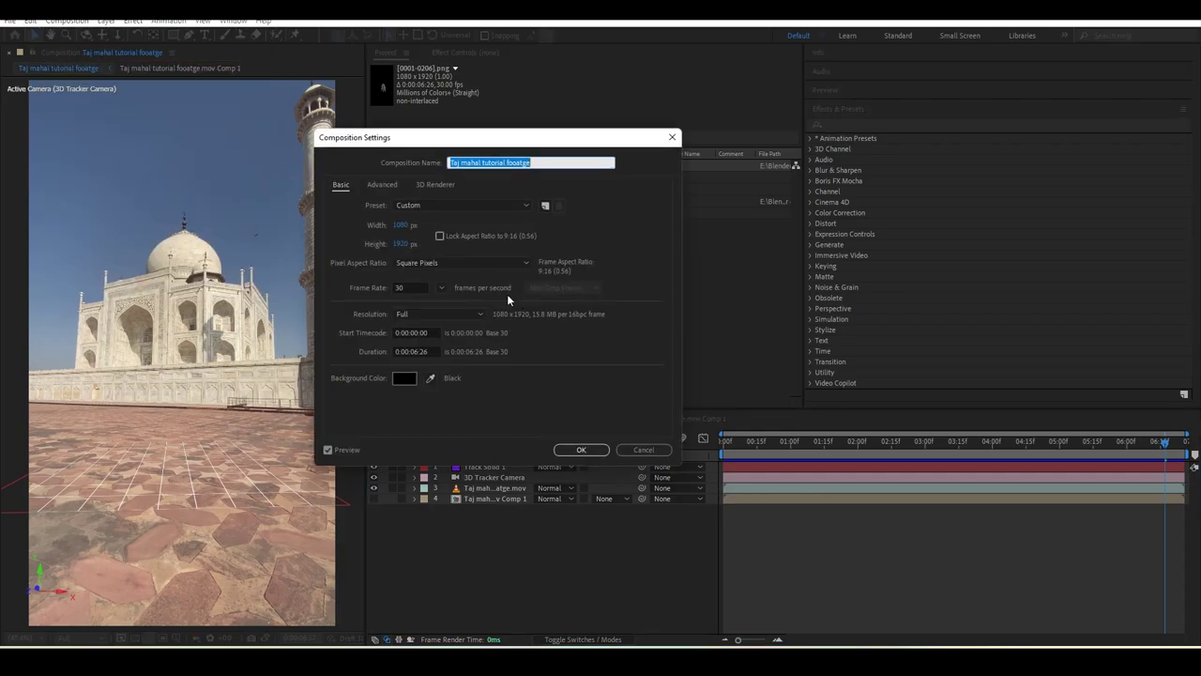
click(627, 449)
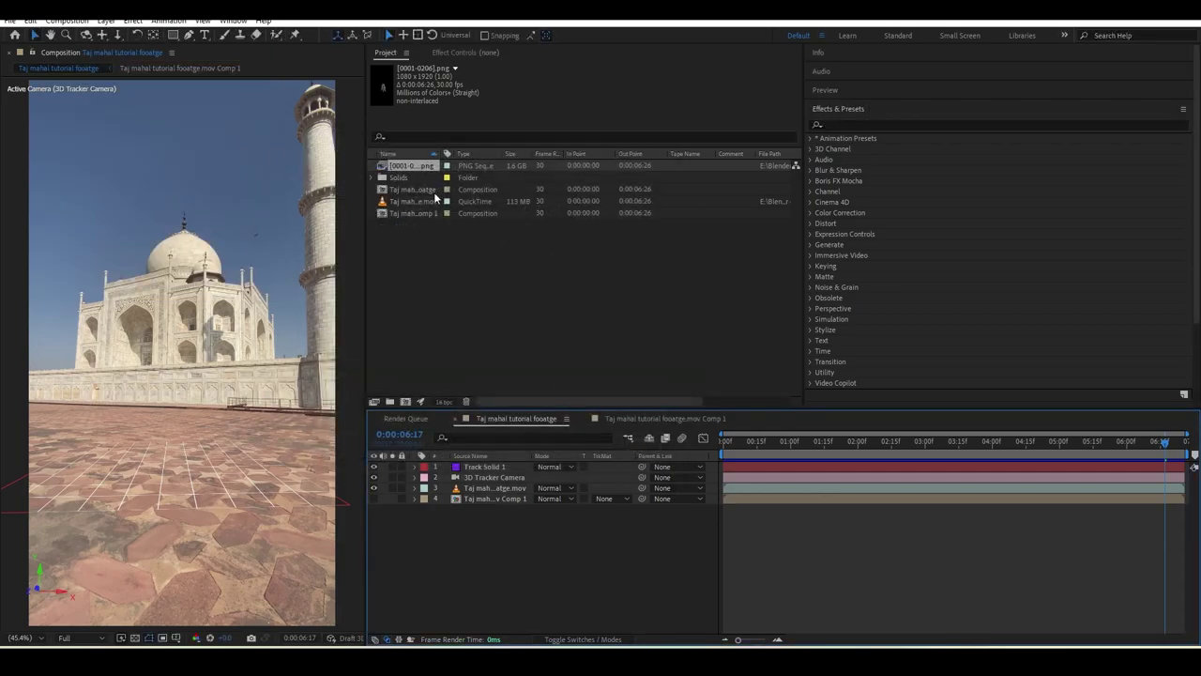
right_click(395, 167)
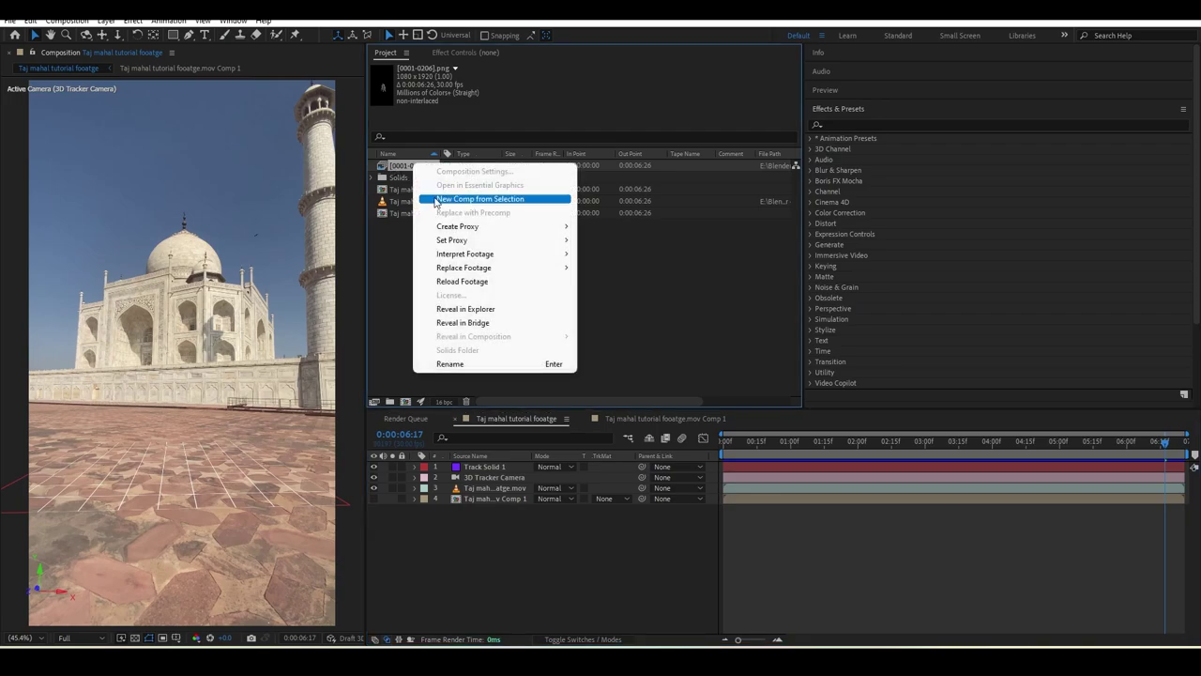
mouse_move(483, 261)
click(608, 253)
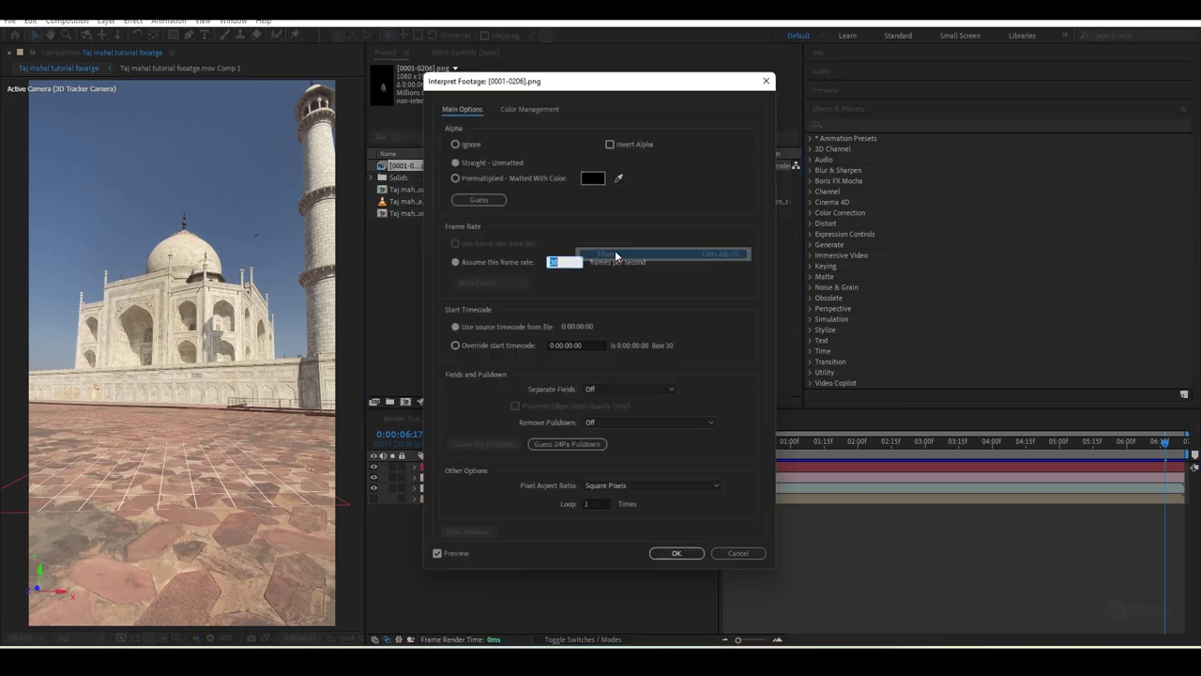
click(738, 558)
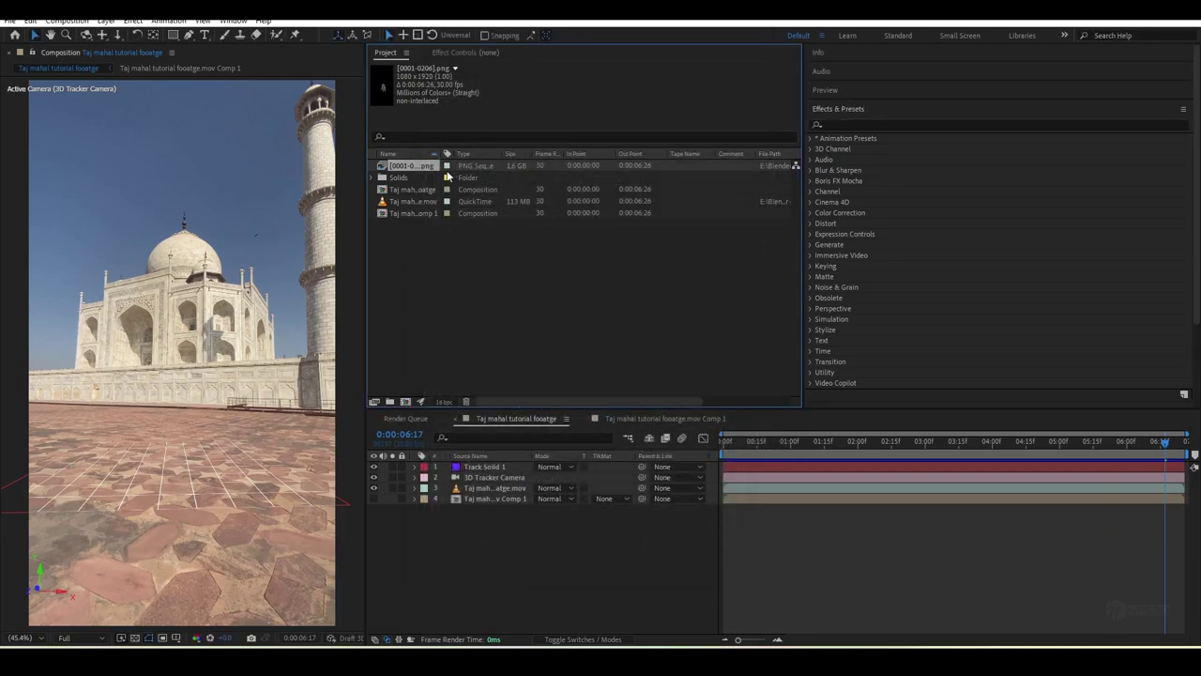
- Add the PNG sequence as the top layer with Track Solid 1 hidden and play the composition from the start
drag(423, 167, 492, 467)
key(Home)
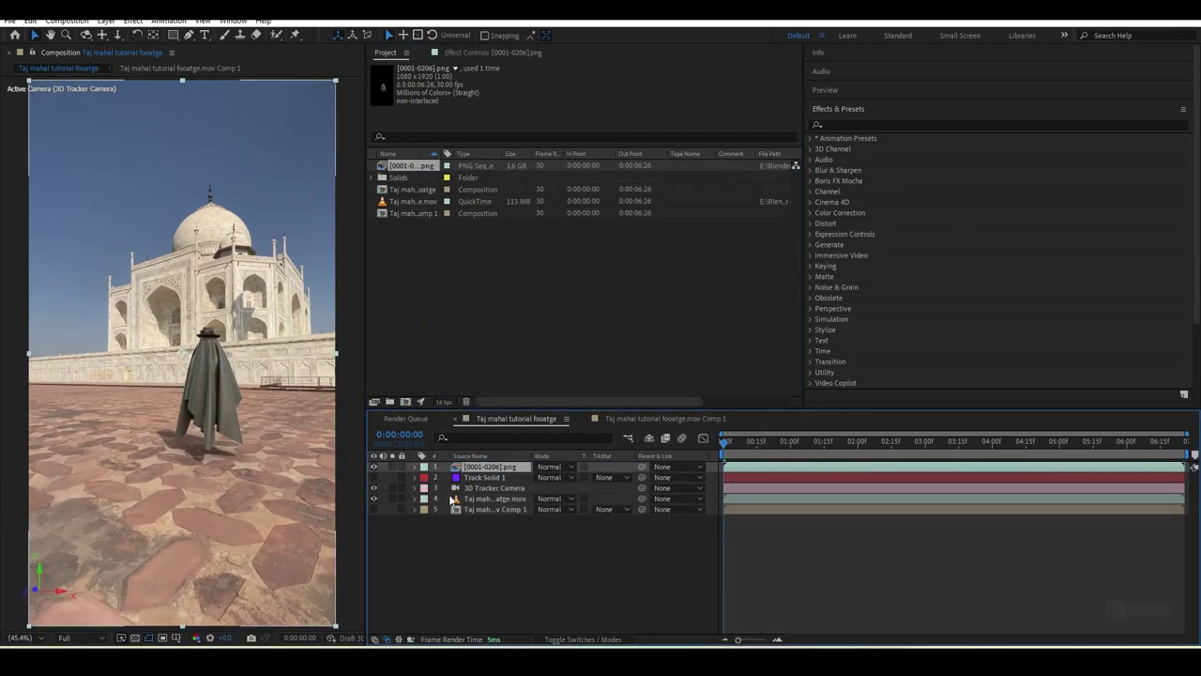
key(space)
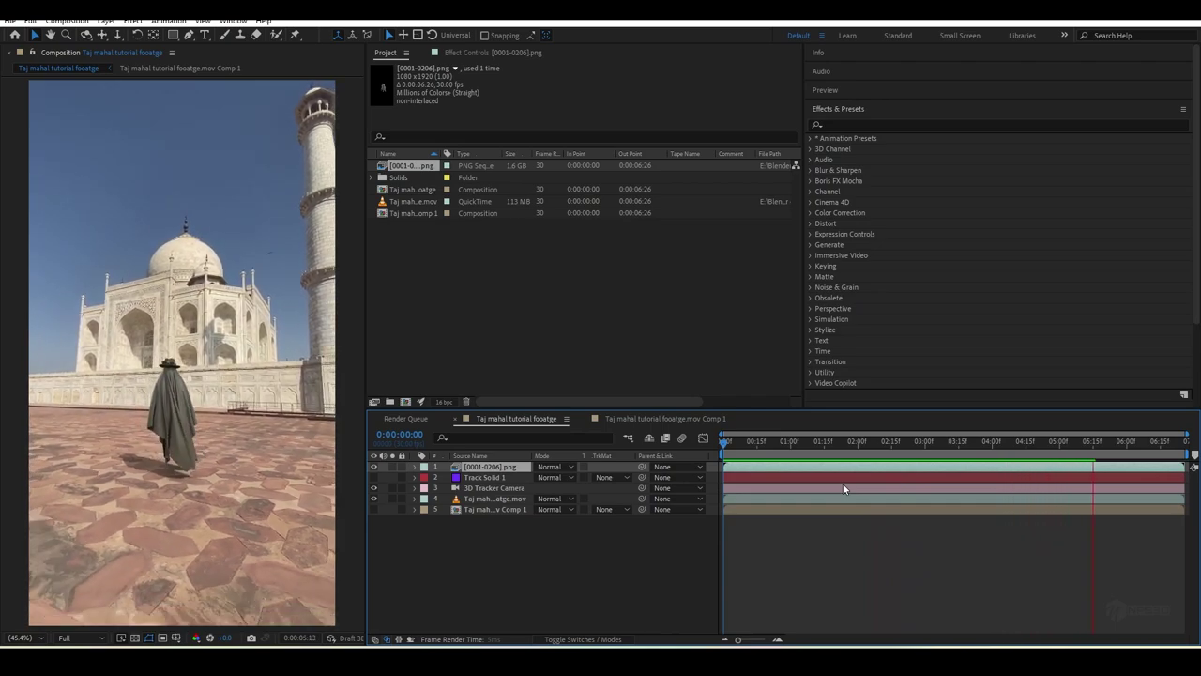
- Start the work area at 0:00:01:14 and preview the composite from there
drag(751, 446, 822, 459)
key(space)
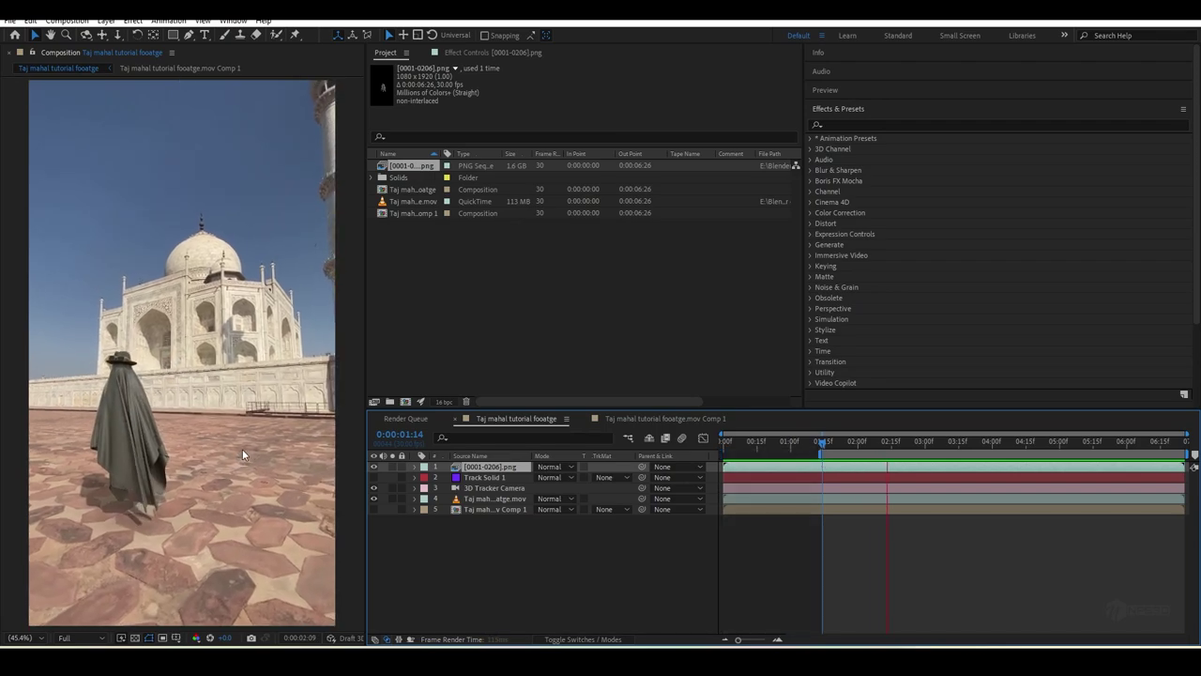
key(space)
- Examine the hat, sunglasses and cloth up close at 0:00:02:29 and 0:00:01:14, and replay the fitted full-frame composite
scroll(187, 385, up, 2)
middle_drag(141, 383, 278, 348)
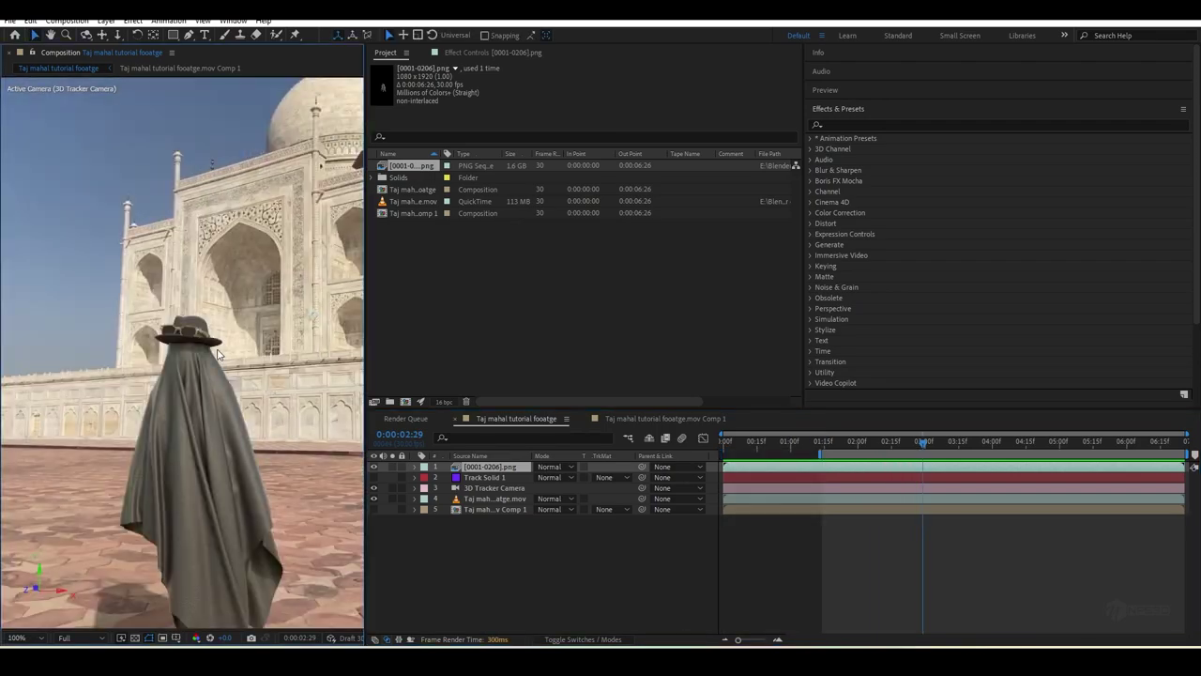
scroll(199, 352, down, 2)
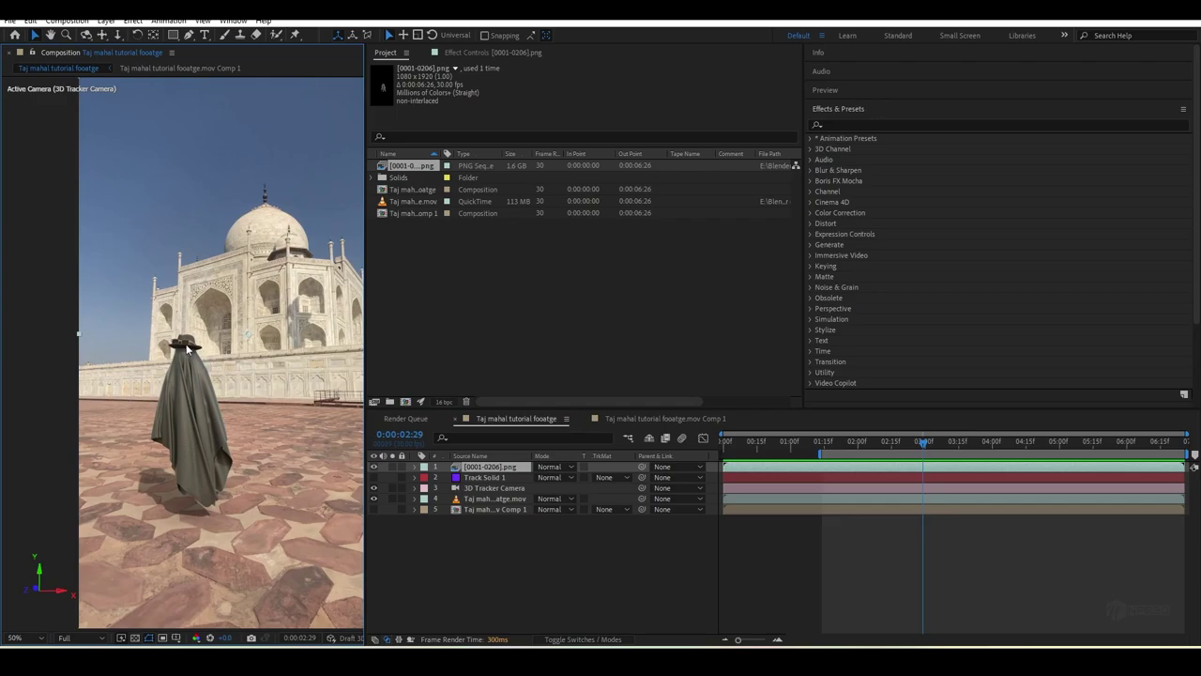
scroll(189, 352, up, 2)
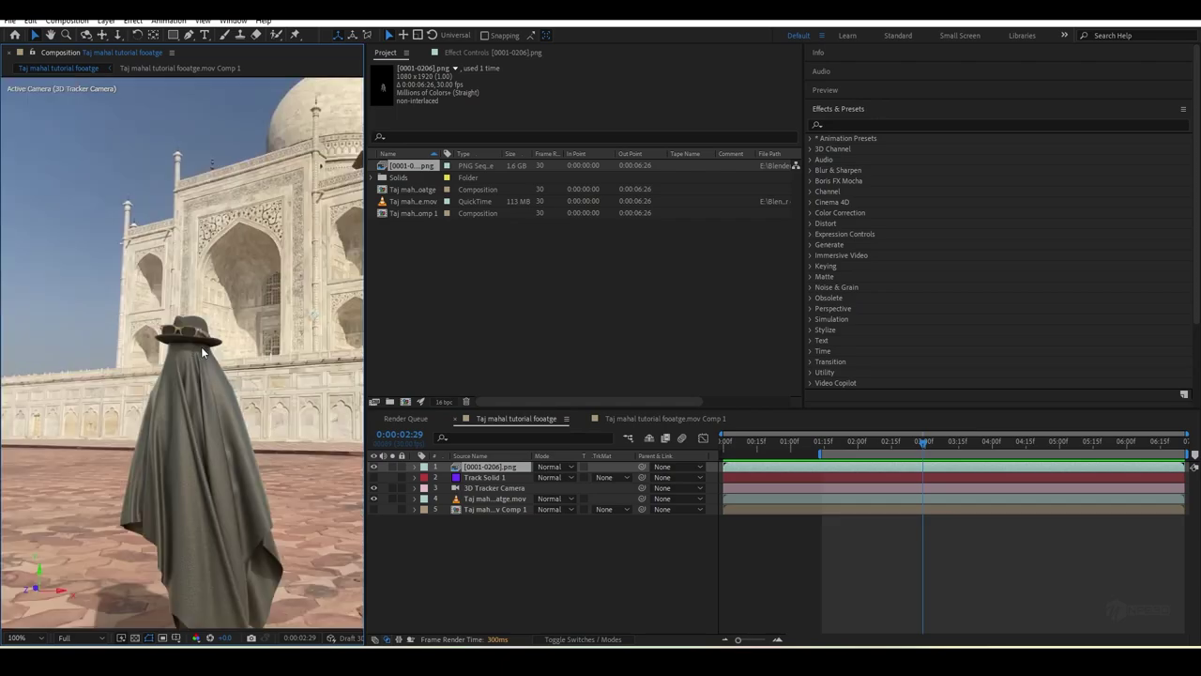
click(829, 449)
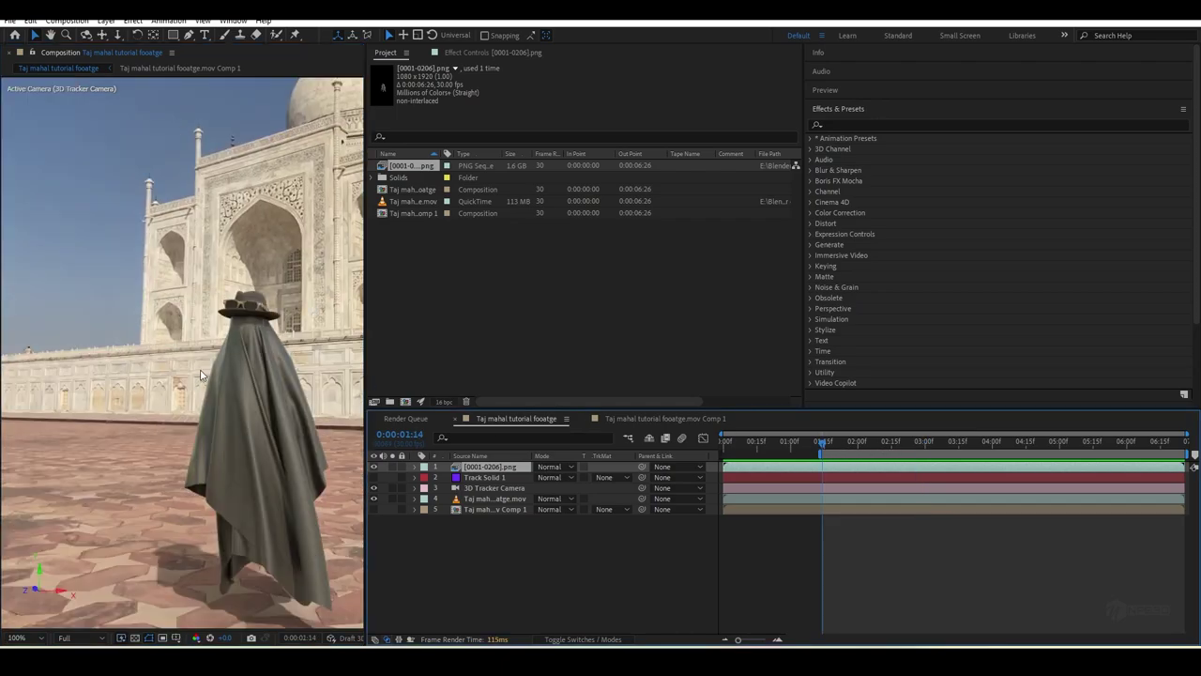
scroll(202, 370, down, 1)
click(24, 638)
click(35, 433)
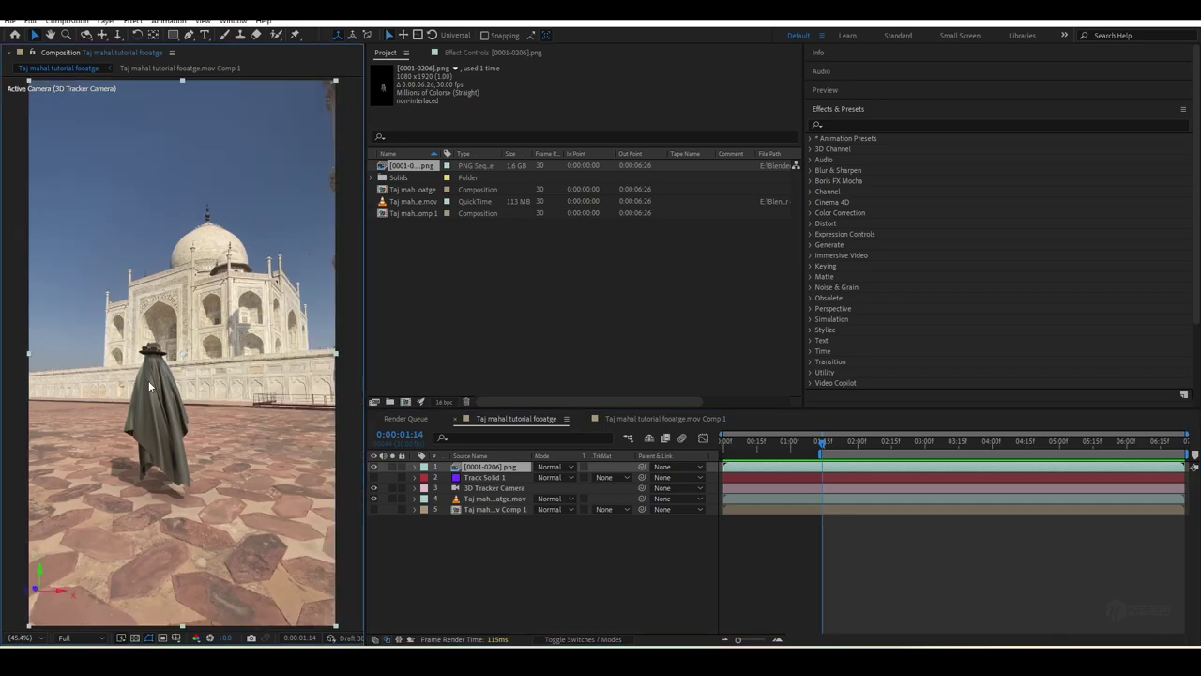
key(space)
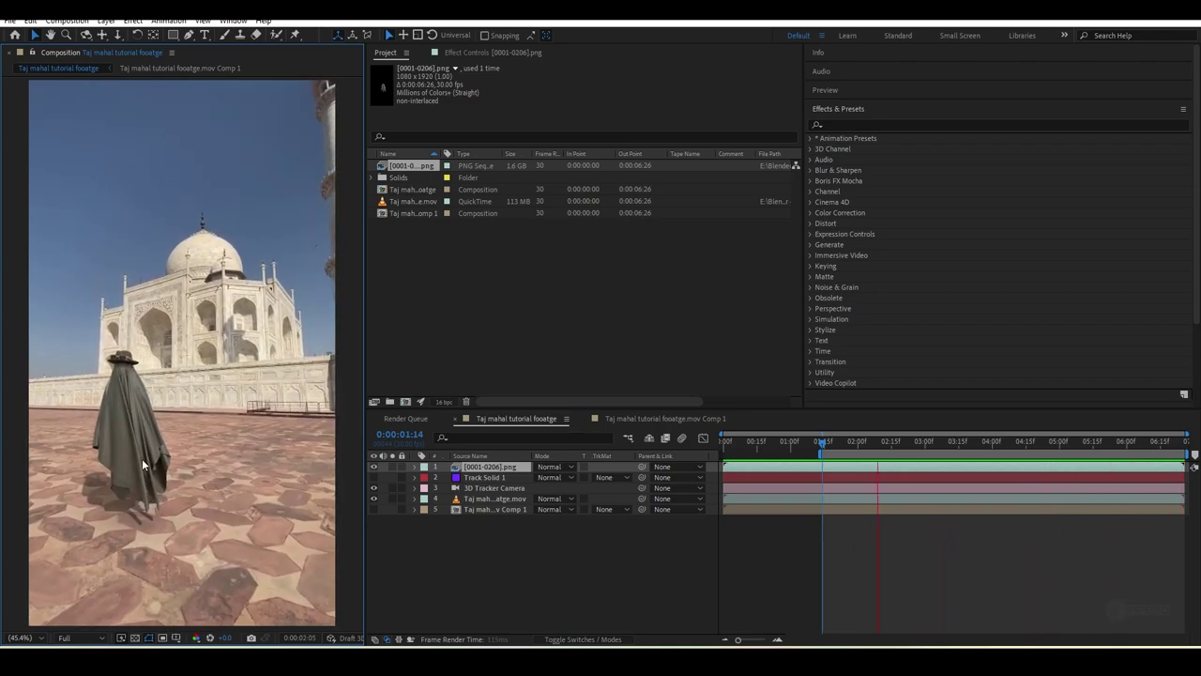
- Stop the preview at 0:00:04:13 and add a new adjustment layer above the PNG sequence
right_click(508, 547)
mouse_move(572, 393)
click(719, 496)
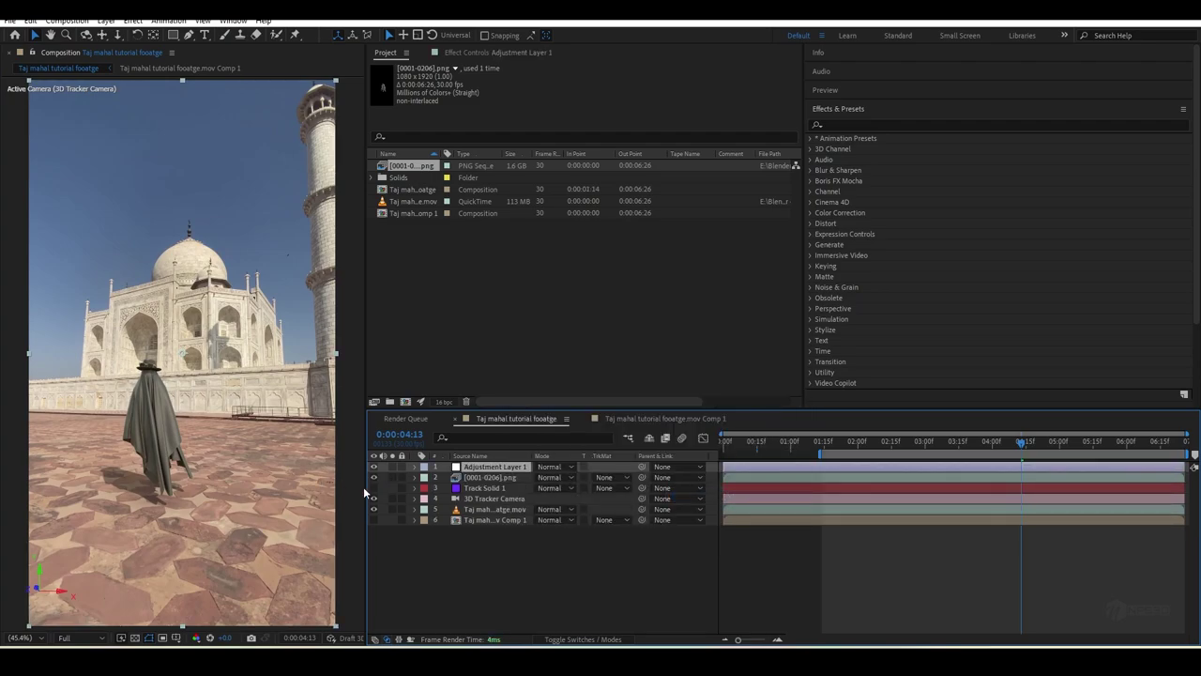
- Apply Curves to the PNG sequence layer and shape the RGB curve with a midtone point on the diagonal and slightly lowered shadows
click(496, 478)
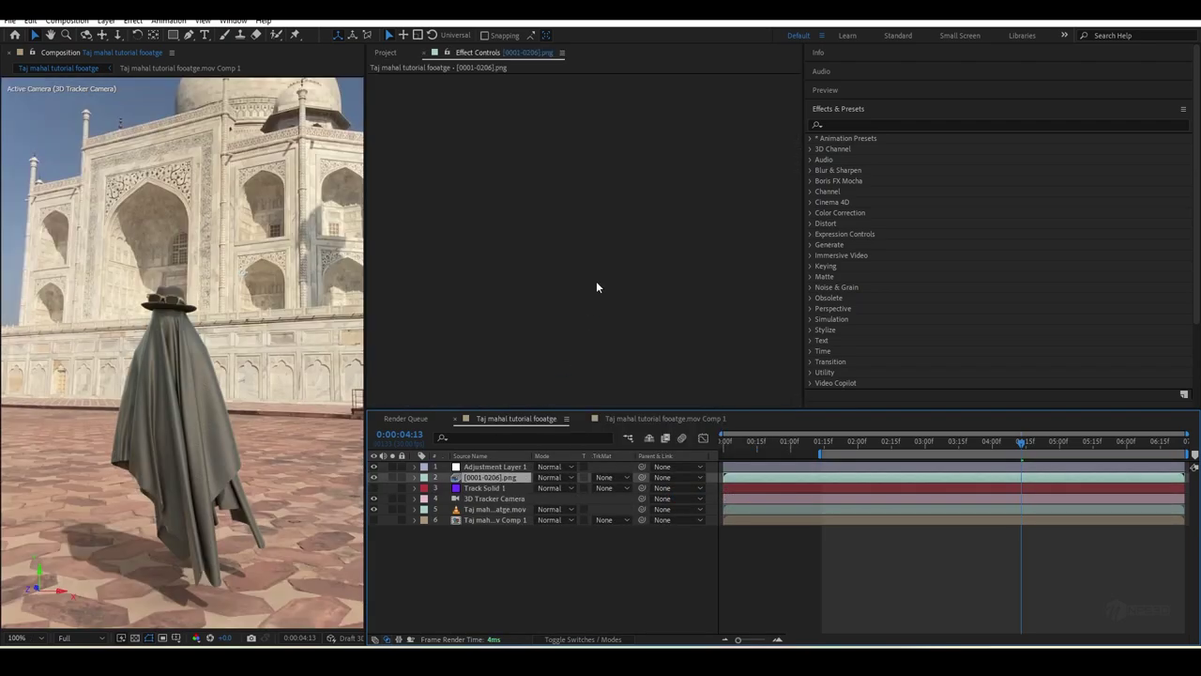
key(ctrl+space)
text(cu)
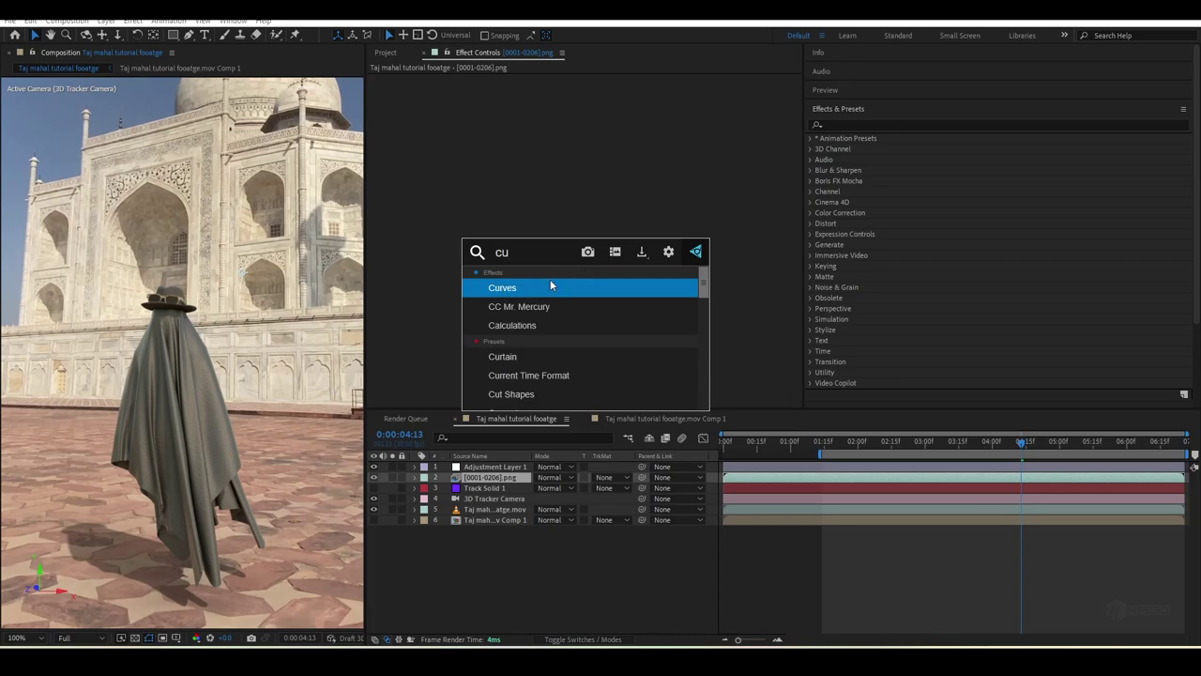
click(551, 285)
drag(434, 255, 434, 261)
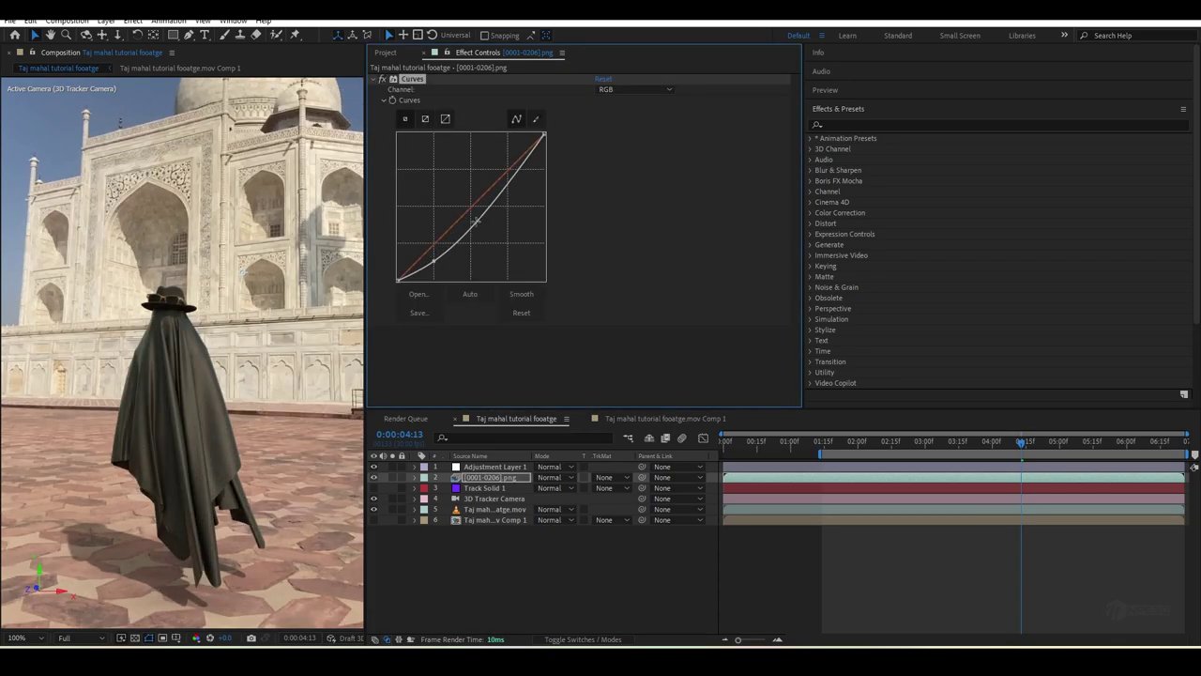
drag(475, 221, 475, 204)
drag(433, 260, 427, 246)
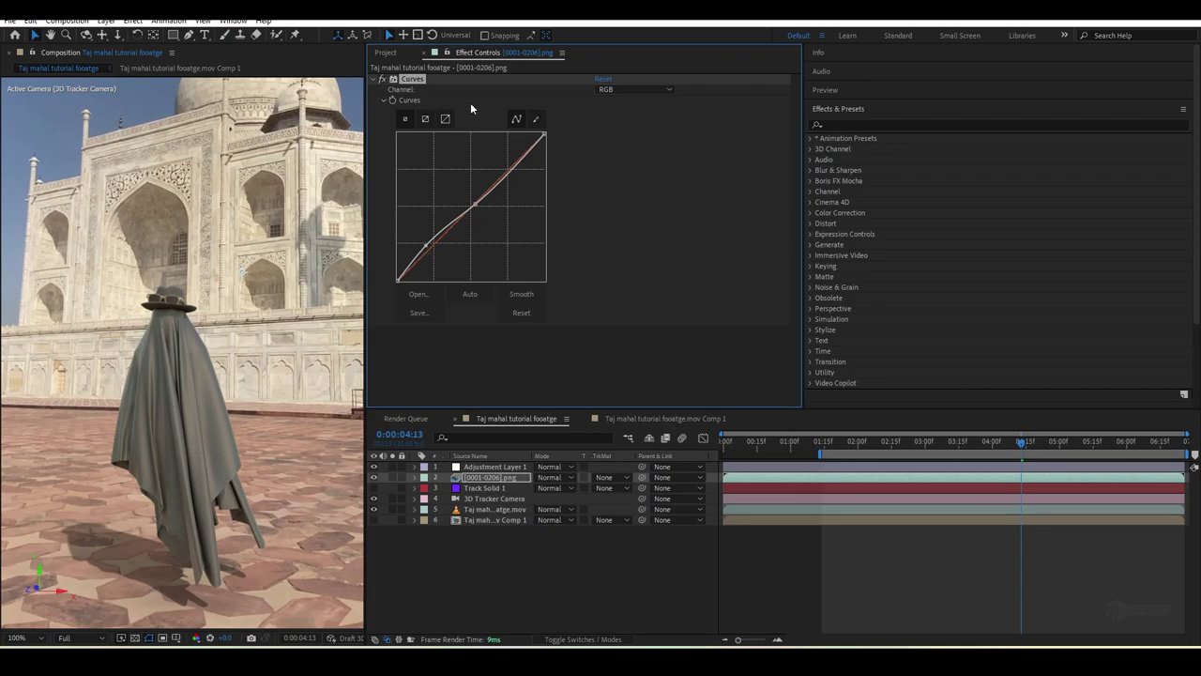
scroll(185, 446, down, 2)
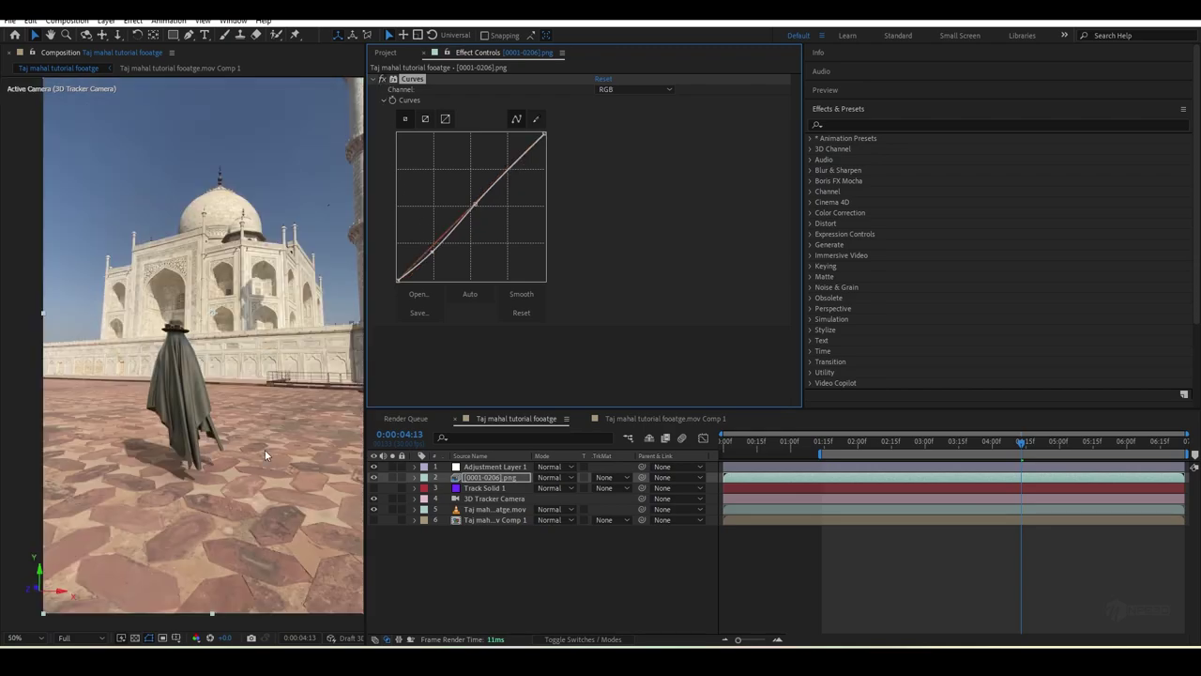
- Add a second adjustment layer at the top of the layer stack and apply the Lumetri Color effect to it
right_click(460, 548)
mouse_move(507, 395)
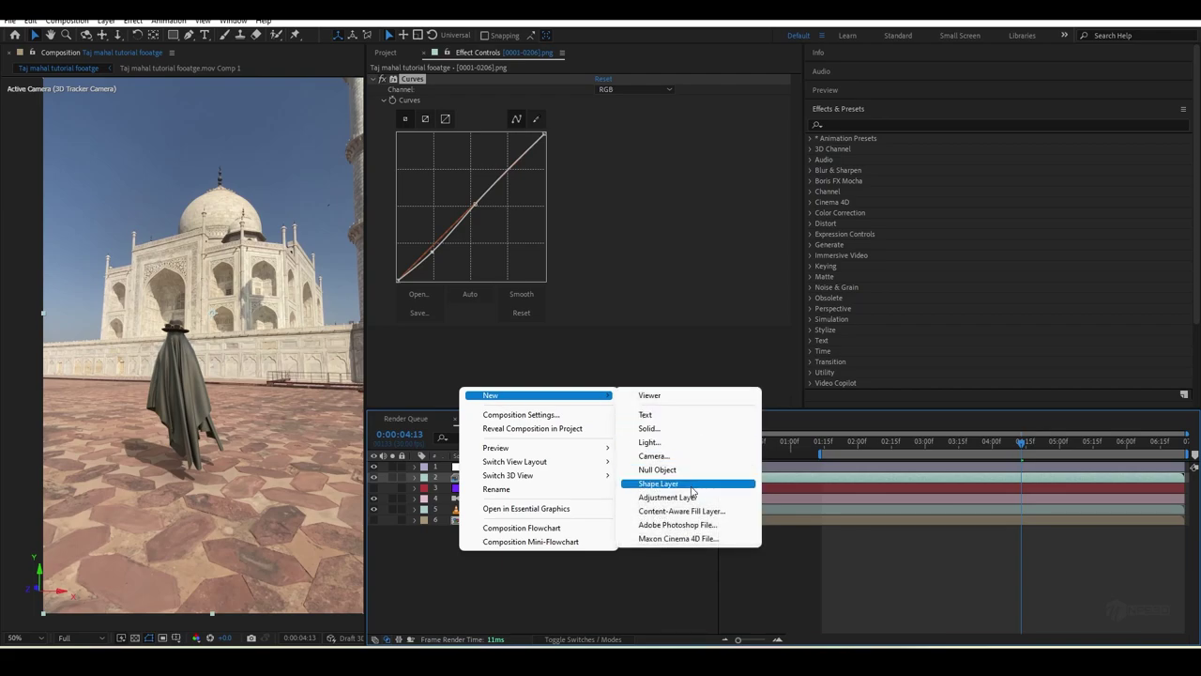
click(692, 497)
drag(493, 461, 493, 463)
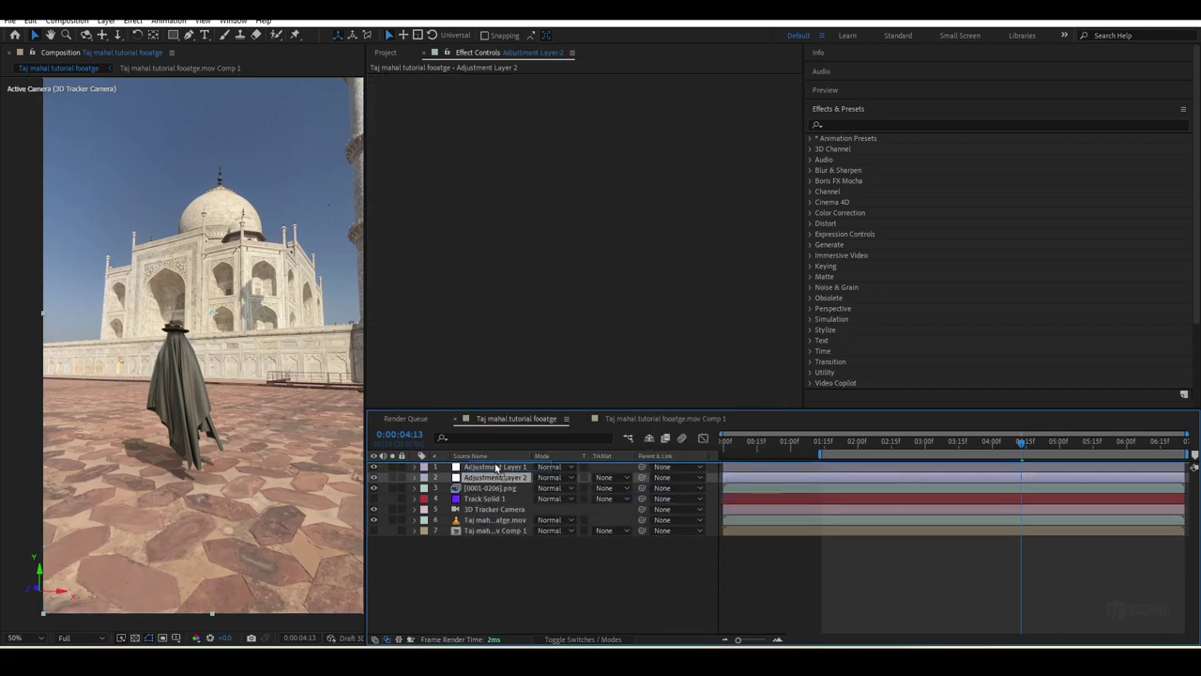
key(ctrl+space)
text(lum)
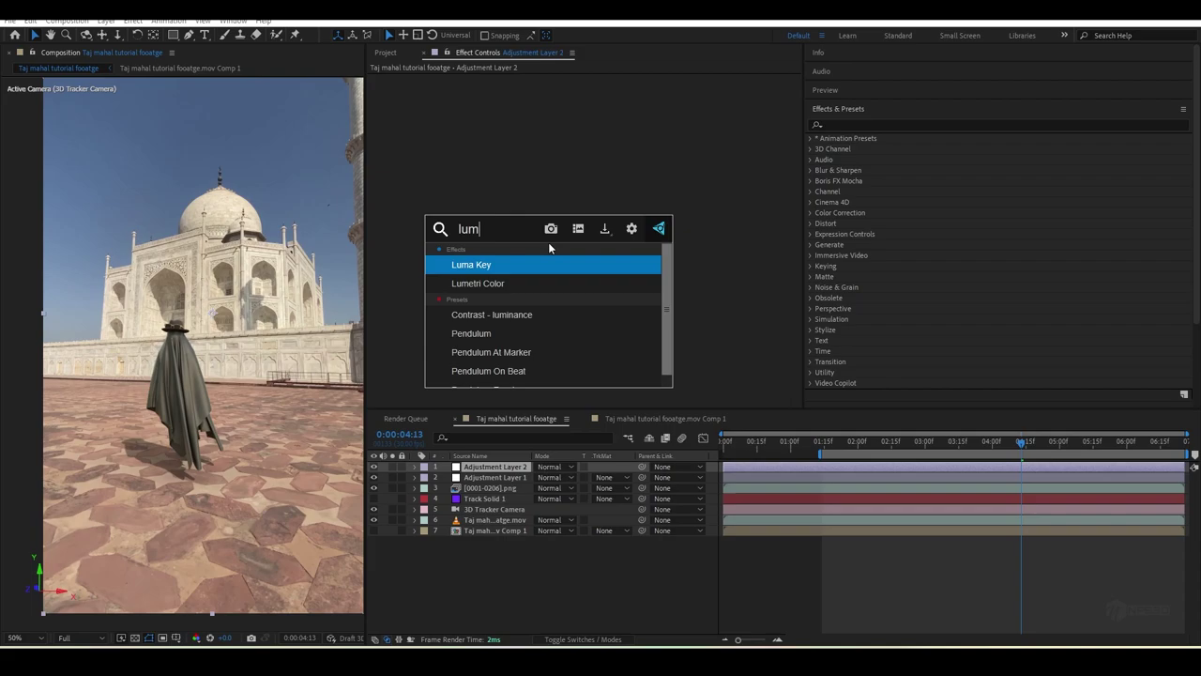
key(Return)
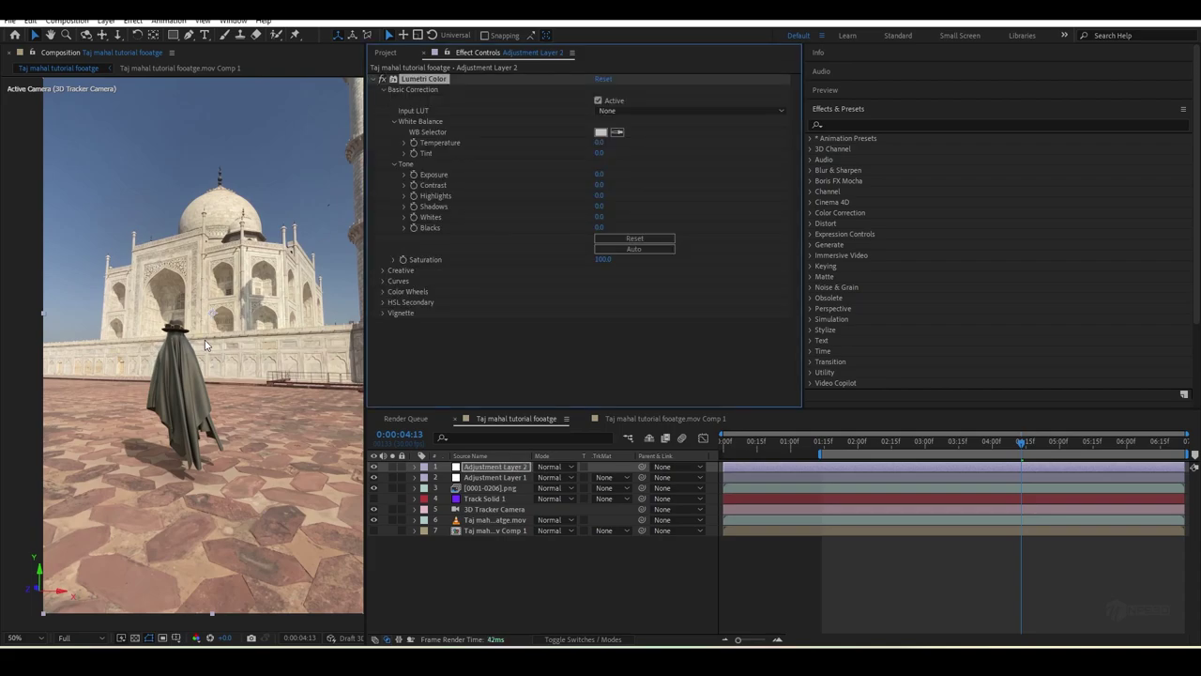
- Examine the cloth's surface texture, folds and edges up close at 0:00:04:13
scroll(205, 339, up, 6)
scroll(215, 335, down, 2)
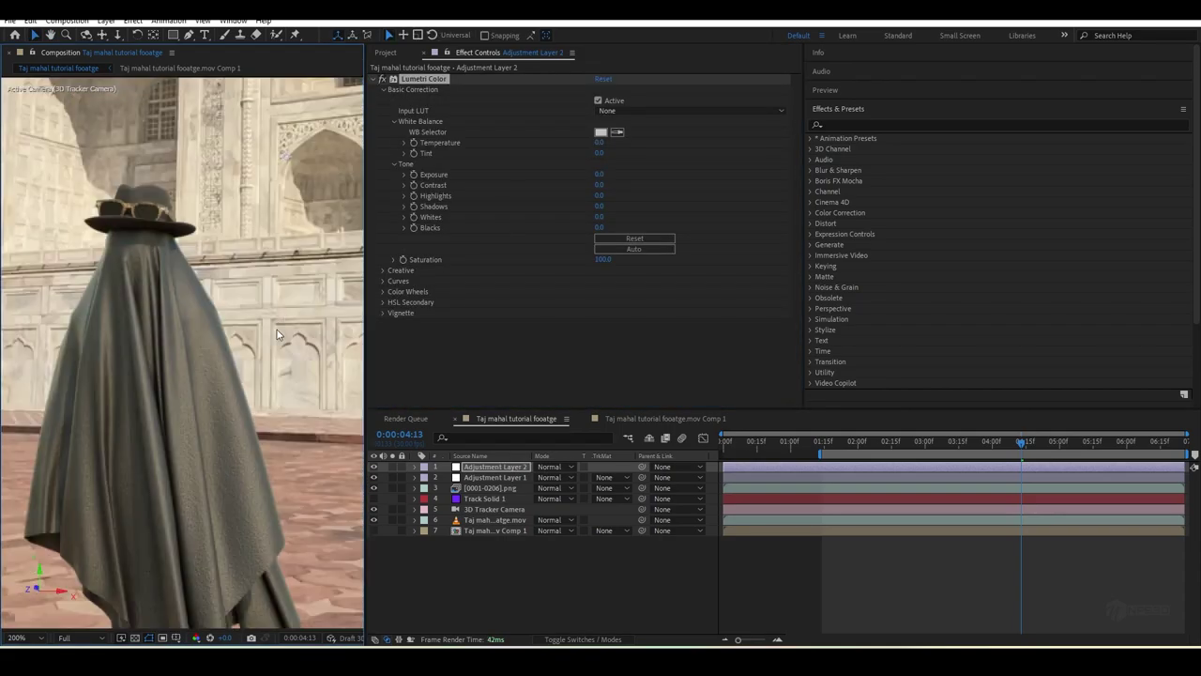
middle_drag(210, 472, 243, 386)
drag(201, 360, 256, 289)
scroll(198, 374, up, 2)
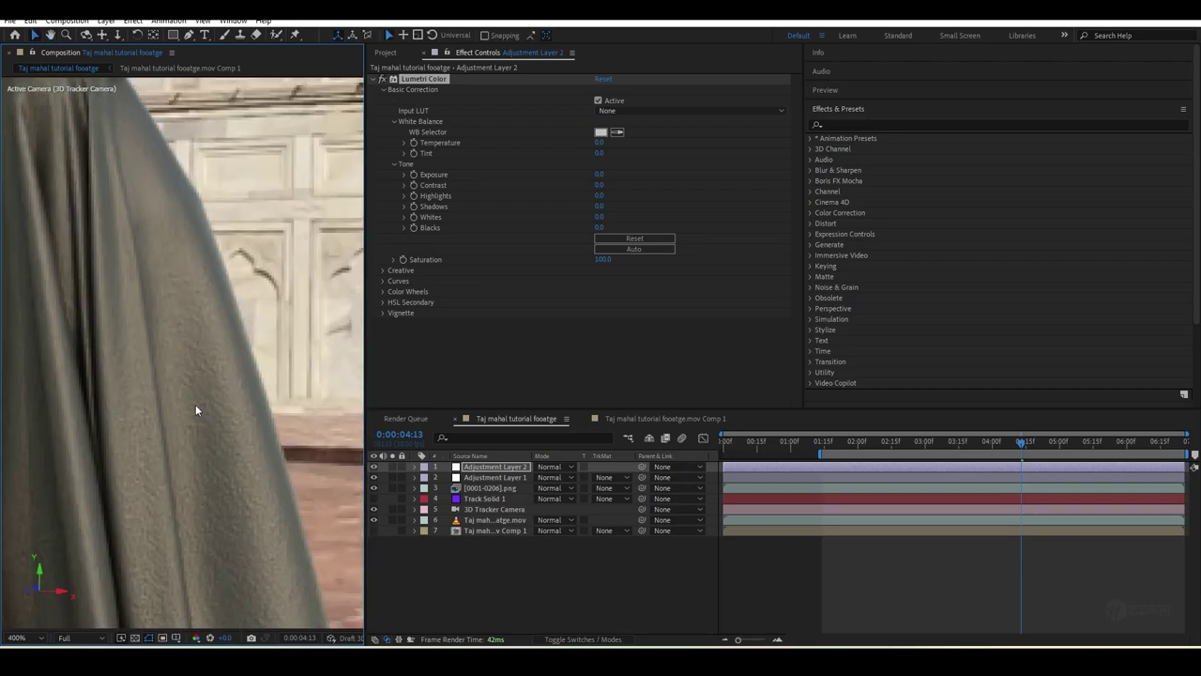
middle_drag(205, 453, 241, 324)
scroll(214, 390, down, 1)
middle_drag(228, 423, 243, 481)
drag(242, 482, 256, 432)
- Apply the Sharpen effect to the PNG sequence layer with a Sharpen Amount of 8 and check the cloth detail
click(490, 488)
key(ctrl+space)
text(shar)
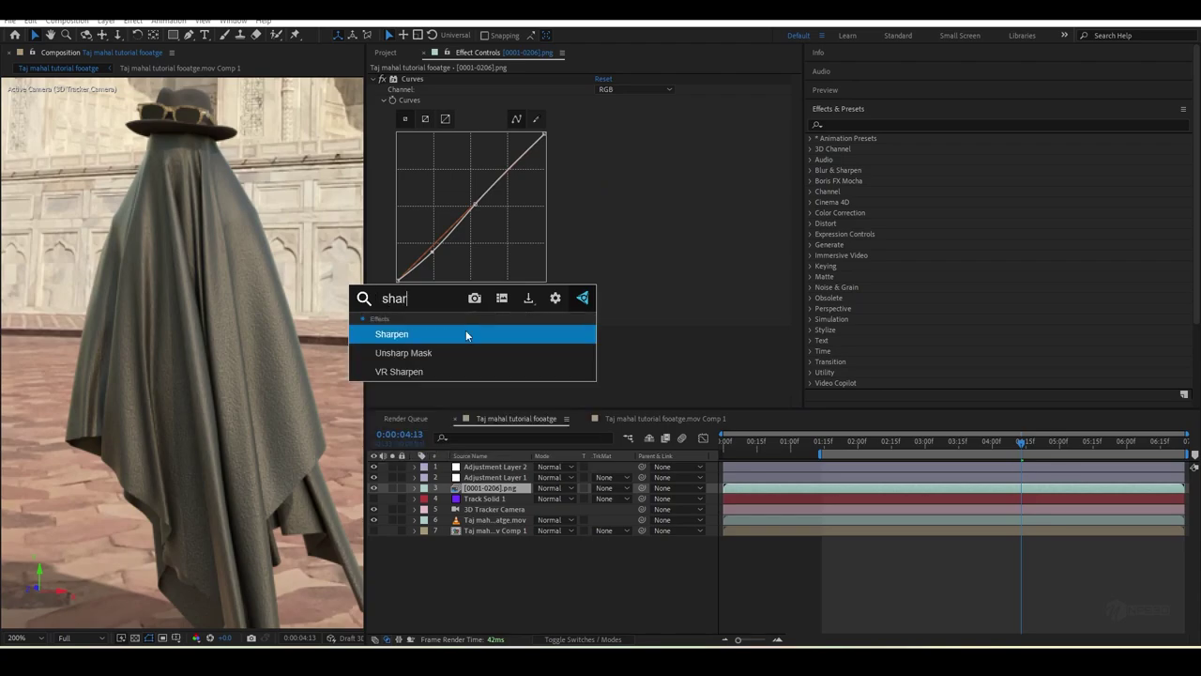
click(466, 334)
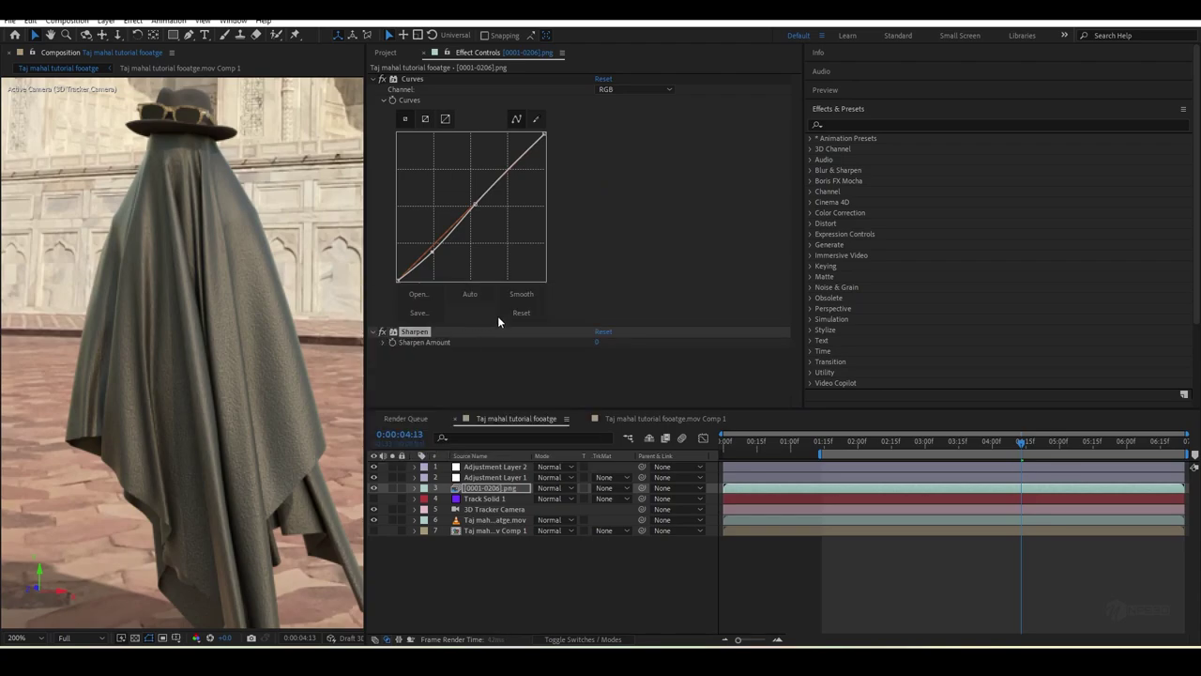
click(595, 341)
text(8)
key(Return)
scroll(267, 394, down, 2)
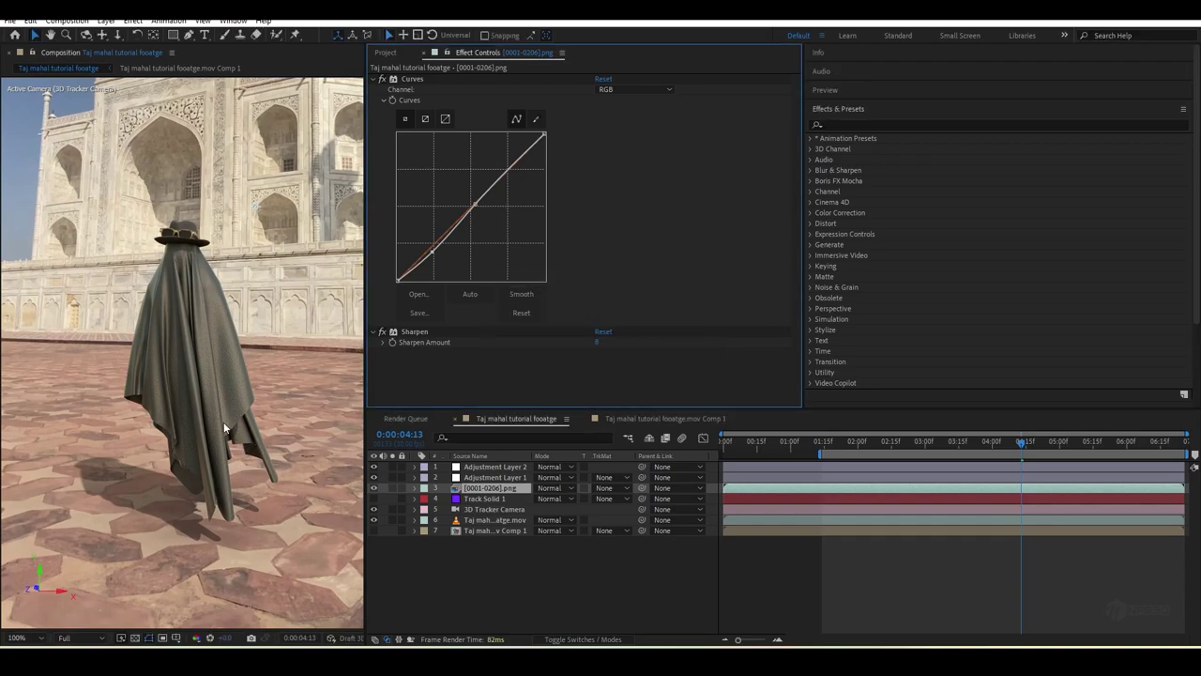
scroll(210, 389, down, 2)
scroll(210, 389, up, 4)
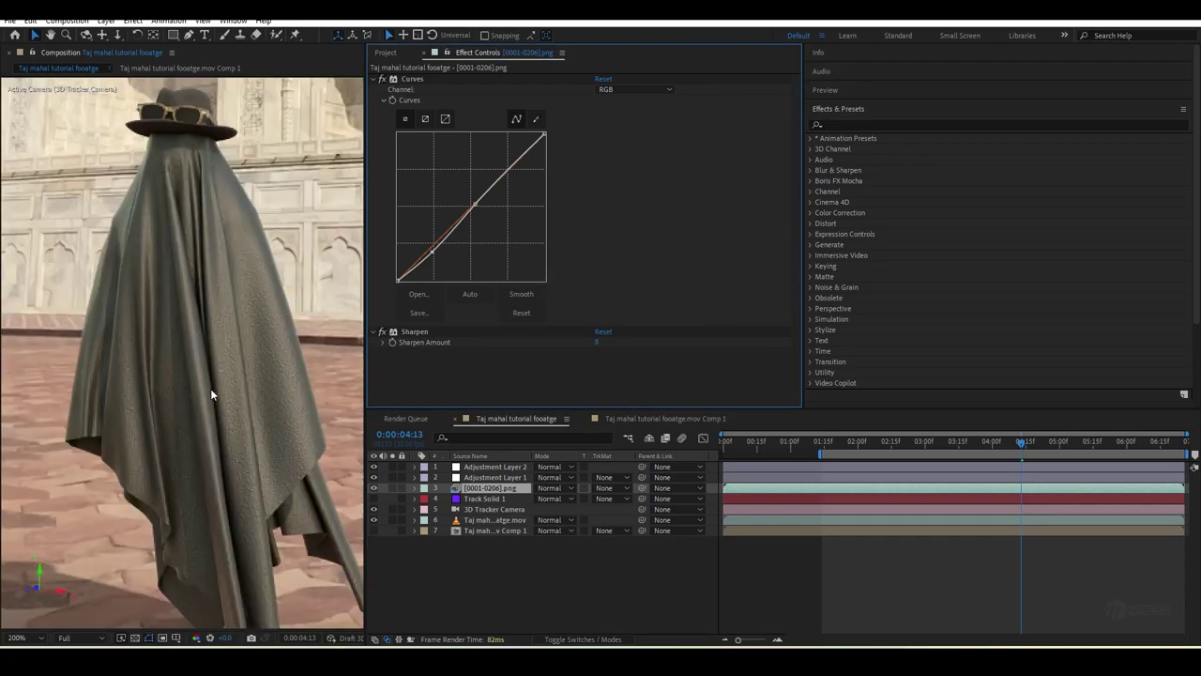
- In Lumetri Color on the top adjustment layer, set Contrast to 22, Highlights to 37 and Blacks to -35
click(471, 466)
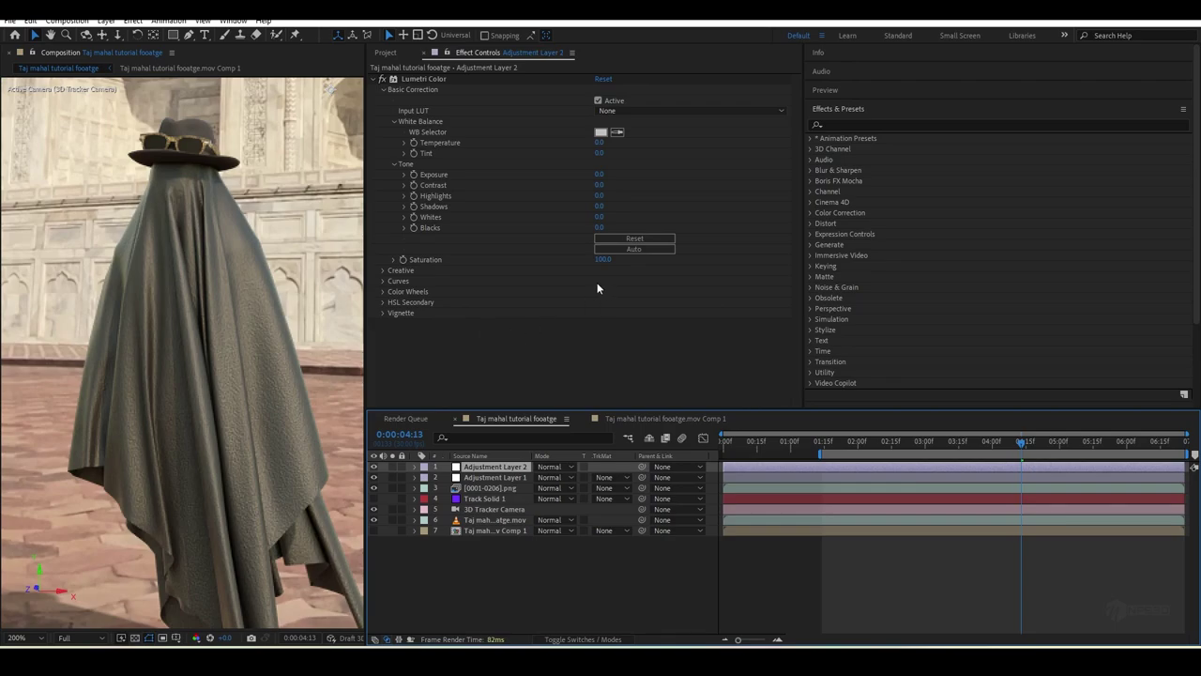
drag(599, 185, 611, 188)
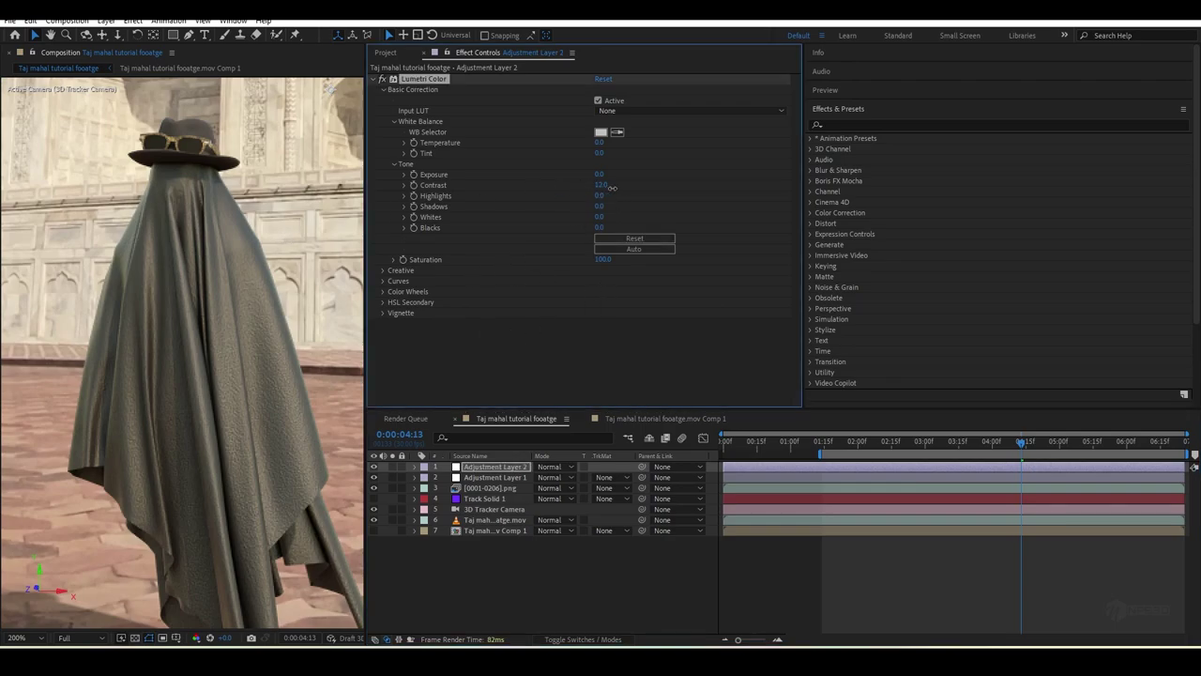
scroll(168, 330, down, 2)
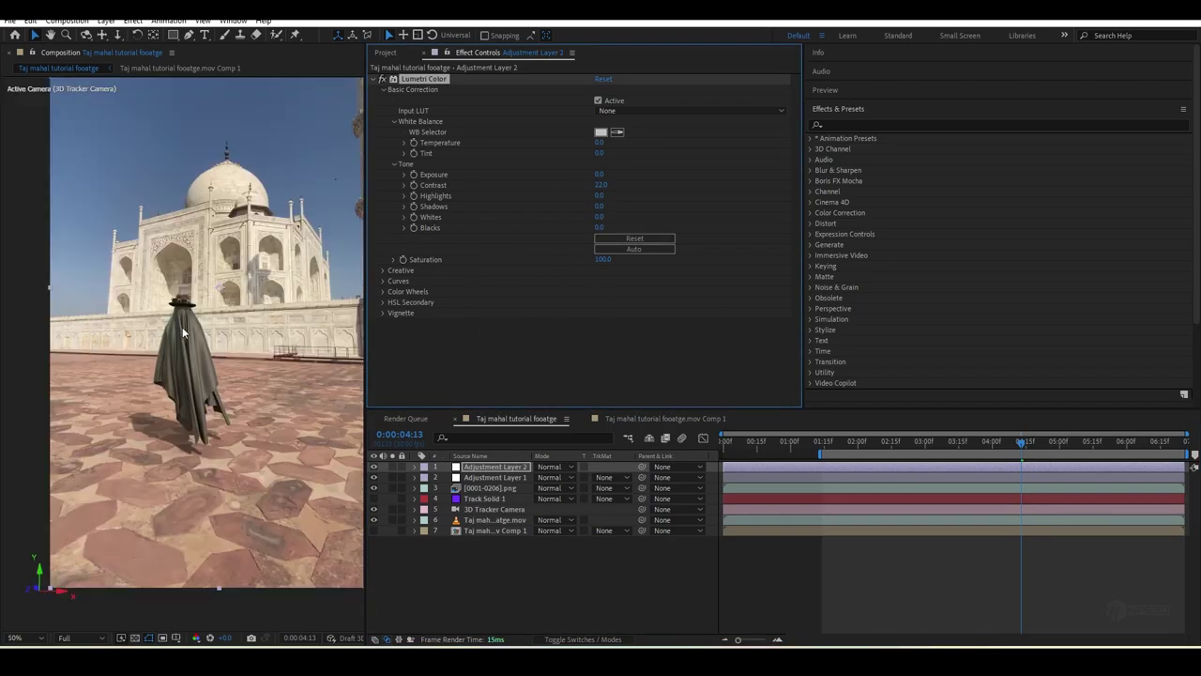
drag(599, 195, 580, 227)
- Set the Lumetri Creative adjustments to Vibrance 38 and Saturation 89
click(383, 271)
drag(599, 288, 587, 312)
scroll(405, 380, down, 1)
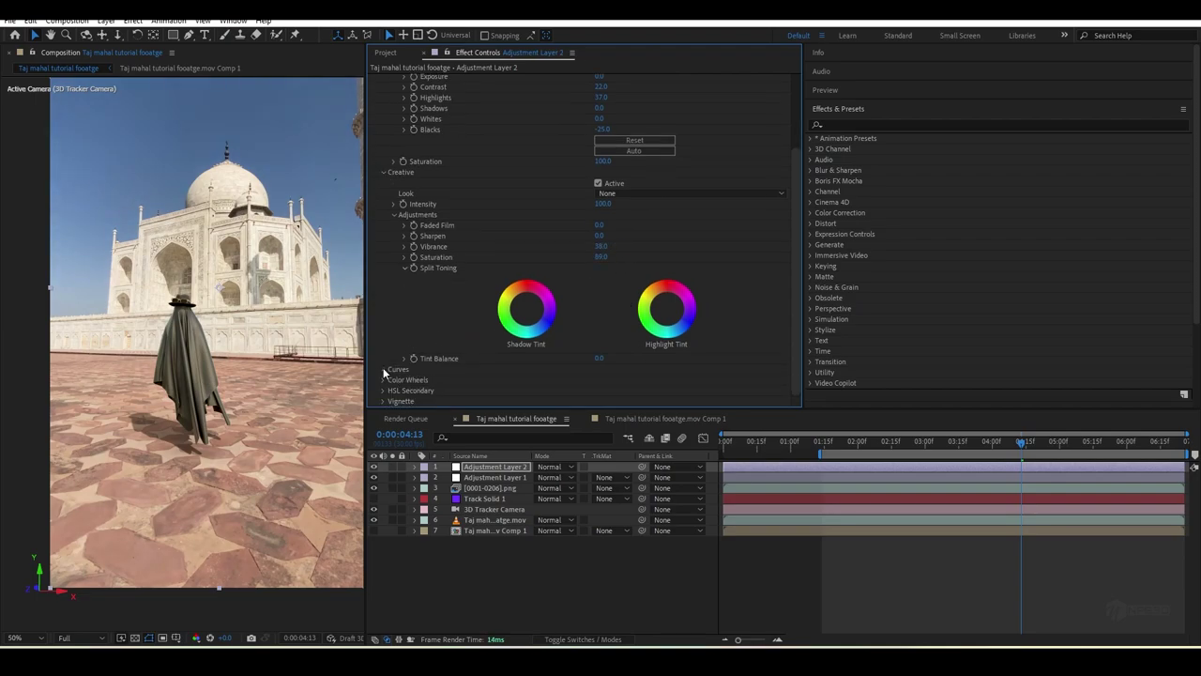
- Lower the orange range slightly on the Lumetri Hue vs Sat curve
click(383, 366)
scroll(507, 334, down, 4)
scroll(563, 305, up, 1)
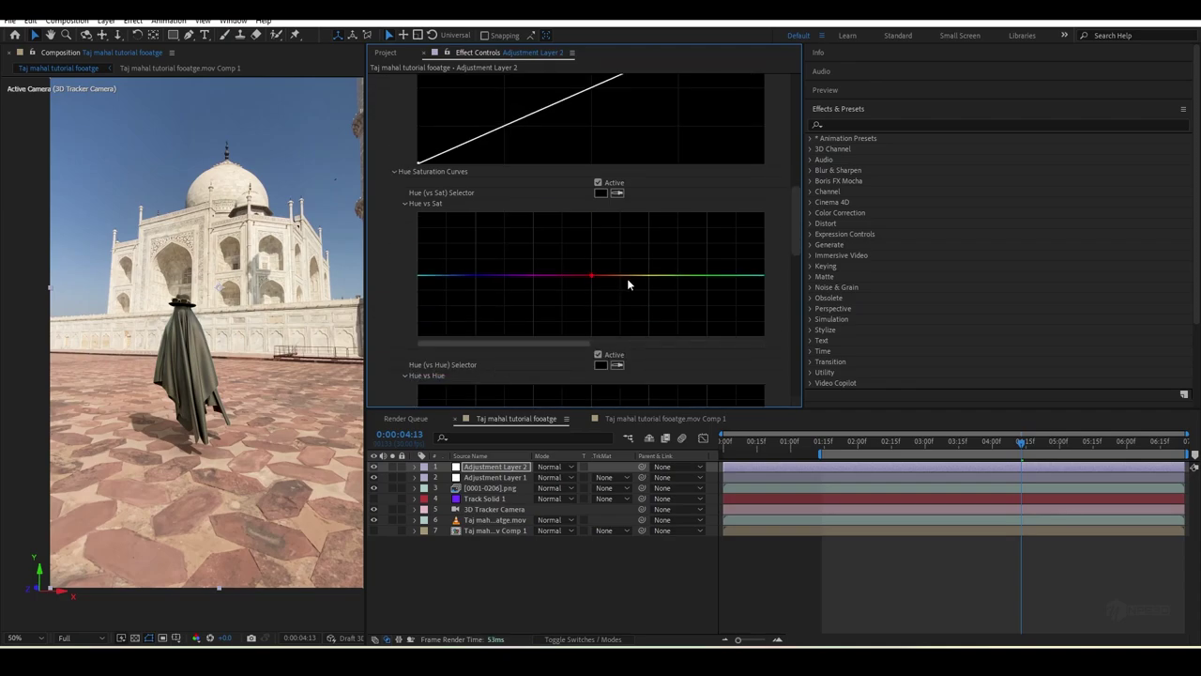
mouse_move(633, 276)
mouse_down()
mouse_move(644, 303)
mouse_move(637, 268)
mouse_move(634, 284)
mouse_up()
- Add a subtle dark vignette in Lumetri Color with an Amount of -0.4
scroll(404, 384, down, 10)
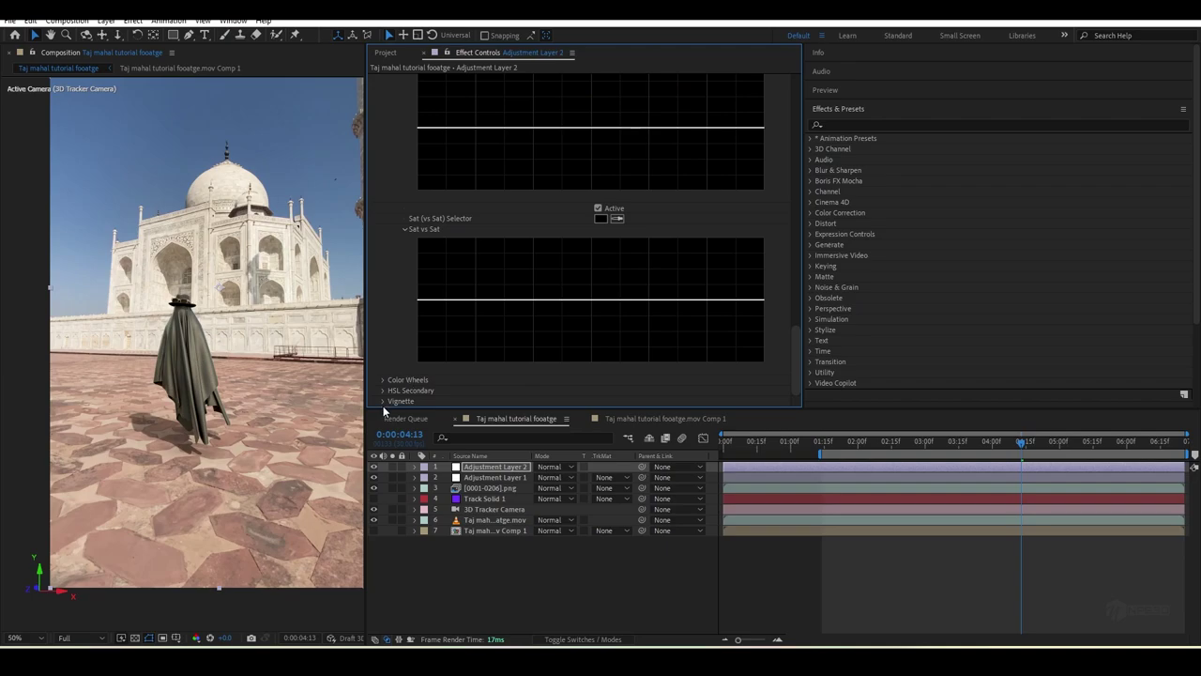
click(383, 400)
scroll(382, 402, down, 1)
drag(599, 371, 577, 369)
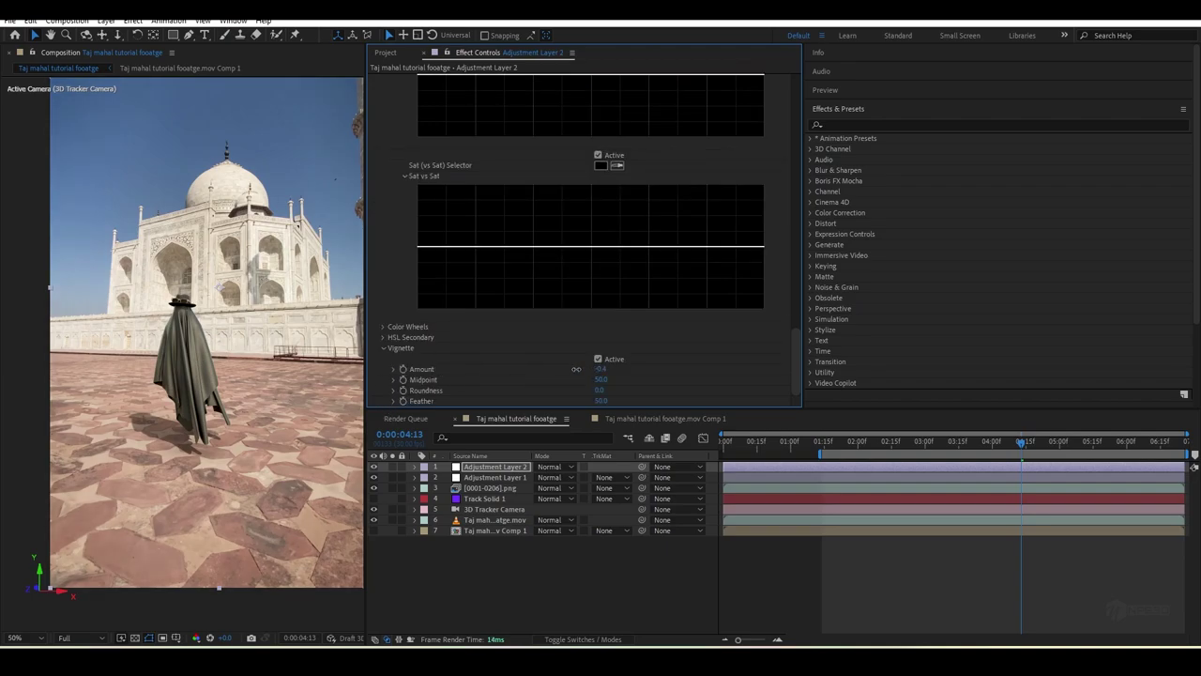
- Use the Lumetri color wheels' brightness sliders to darken the shadows slightly and lift the midtones and highlights
click(383, 326)
scroll(382, 332, down, 2)
drag(407, 336, 408, 340)
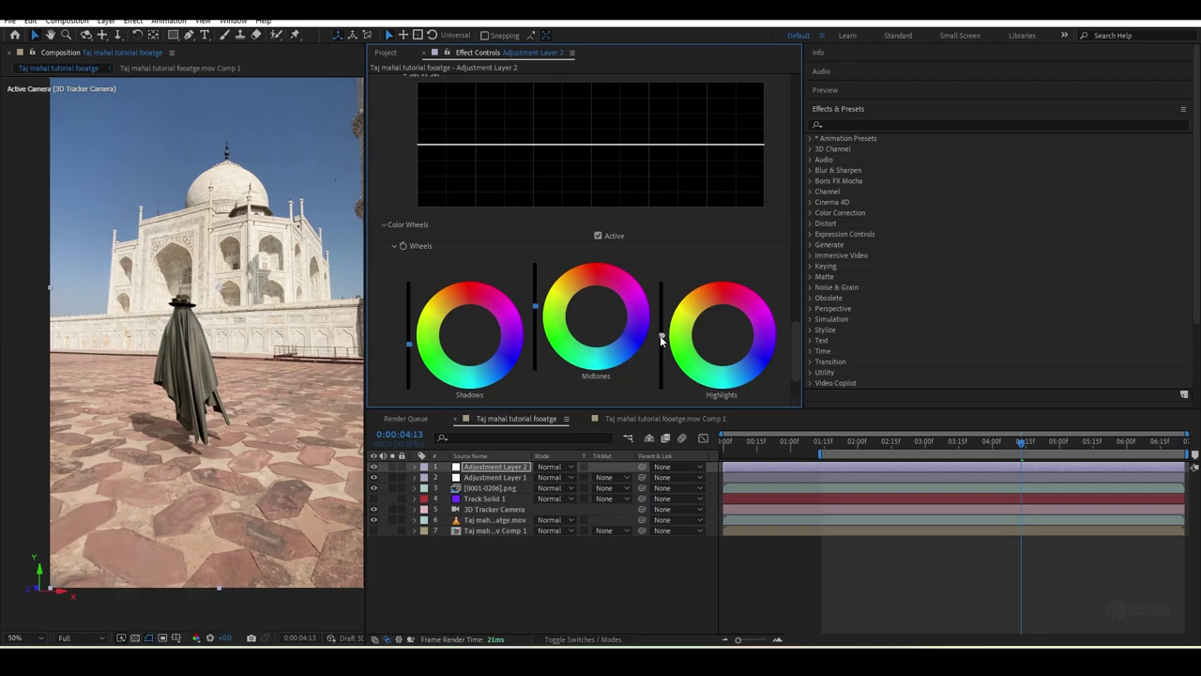
- Preview the graded composite from 0:00:01:14, stop at 0:00:03:20 and fit the whole frame in the viewer
key(space)
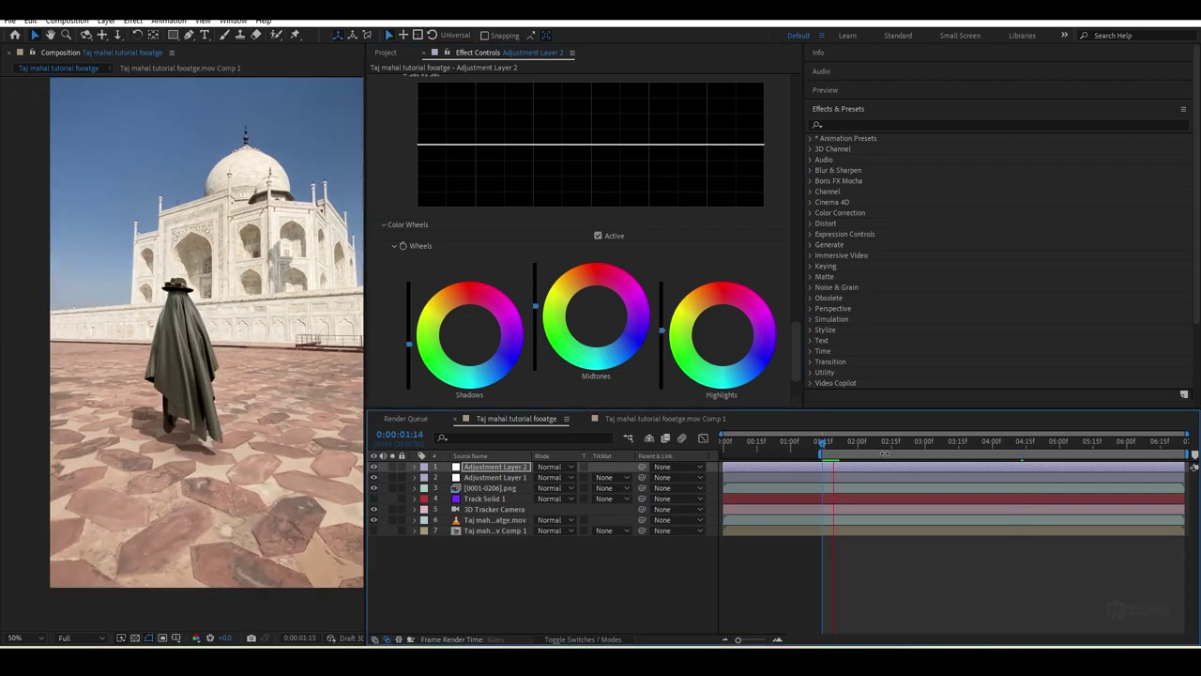
click(6, 547)
key(shift+slash)
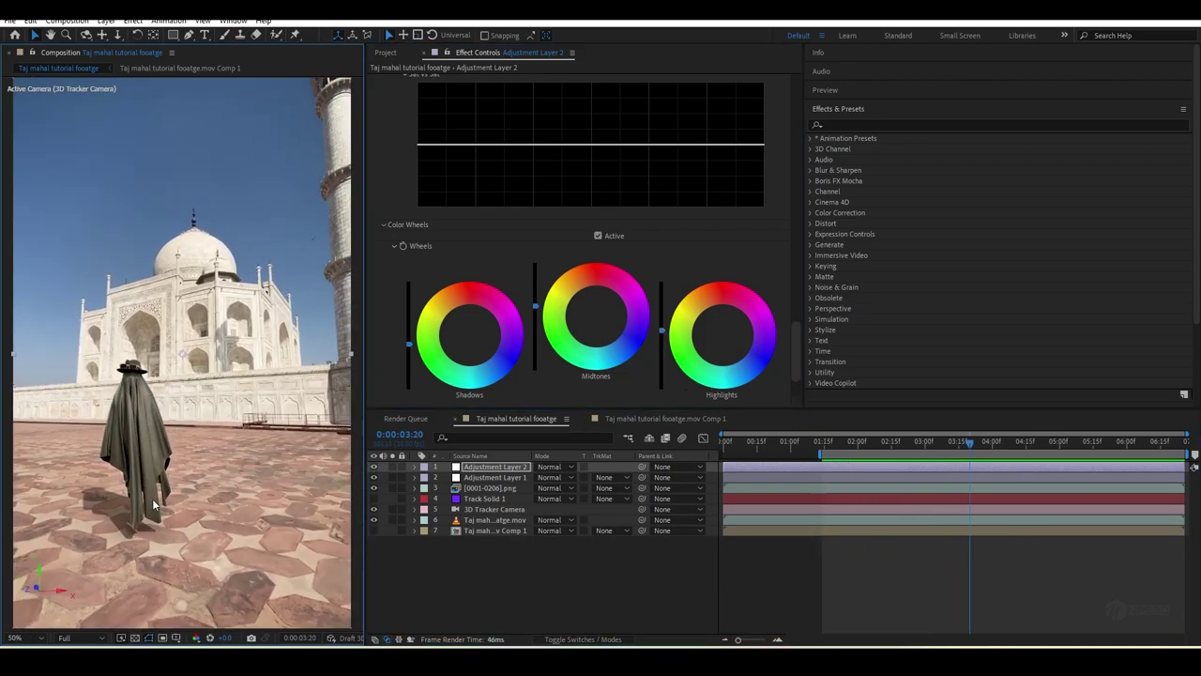